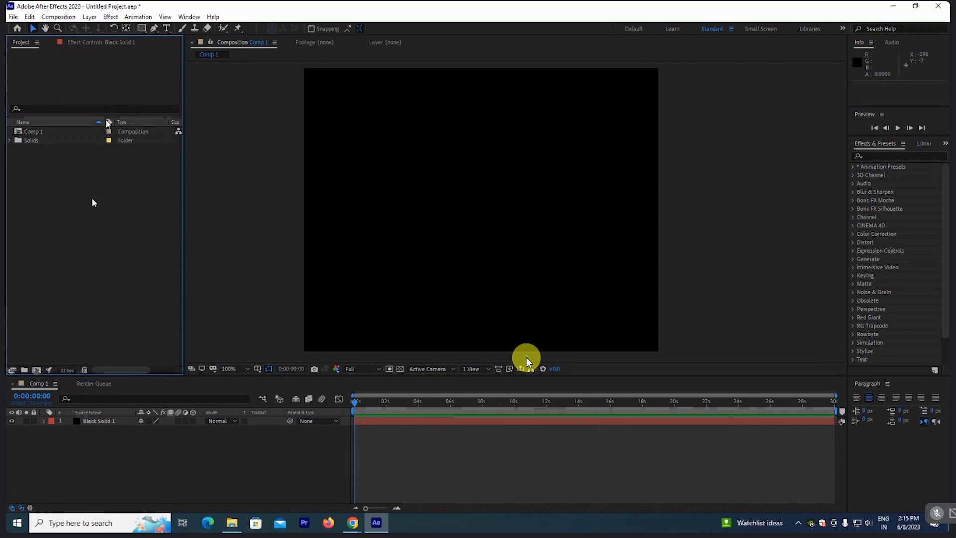
Step: Draw one blue ring circle at the composition centre with the Ellipse Tool, undoing the extra ellipses
{"action": "left_click", "coordinate": [154, 469]}
{"action": "left_click", "coordinate": [142, 29]}
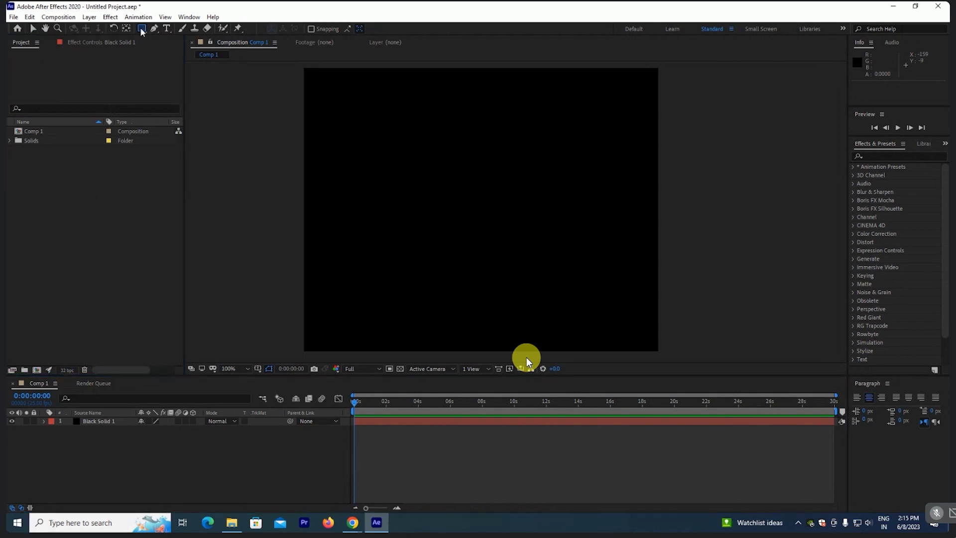
{"action": "right_click", "coordinate": [147, 37]}
{"action": "left_click", "coordinate": [143, 26]}
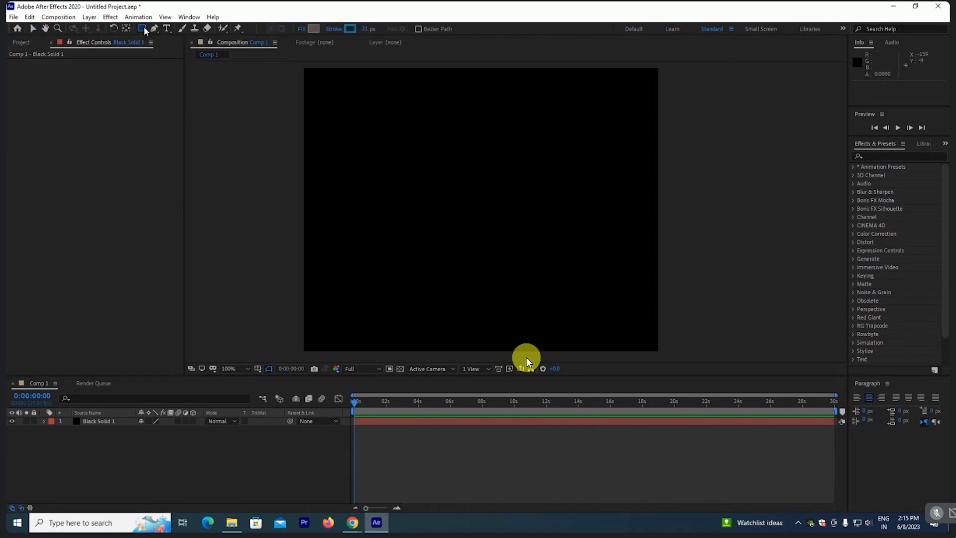
{"action": "left_click", "coordinate": [184, 49]}
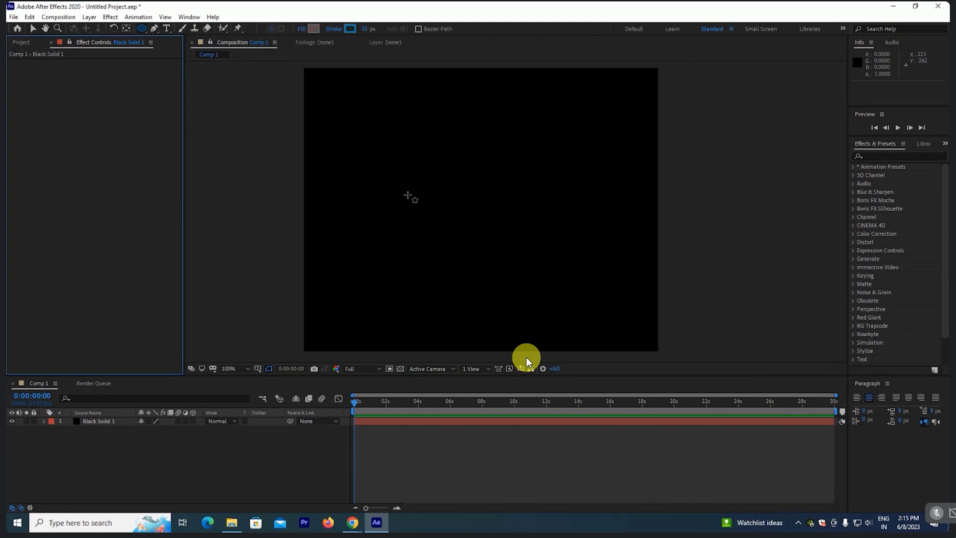
{"action": "left_click_drag", "start_coordinate": [493, 195], "coordinate": [532, 237]}
{"action": "key", "text": "ctrl+z"}
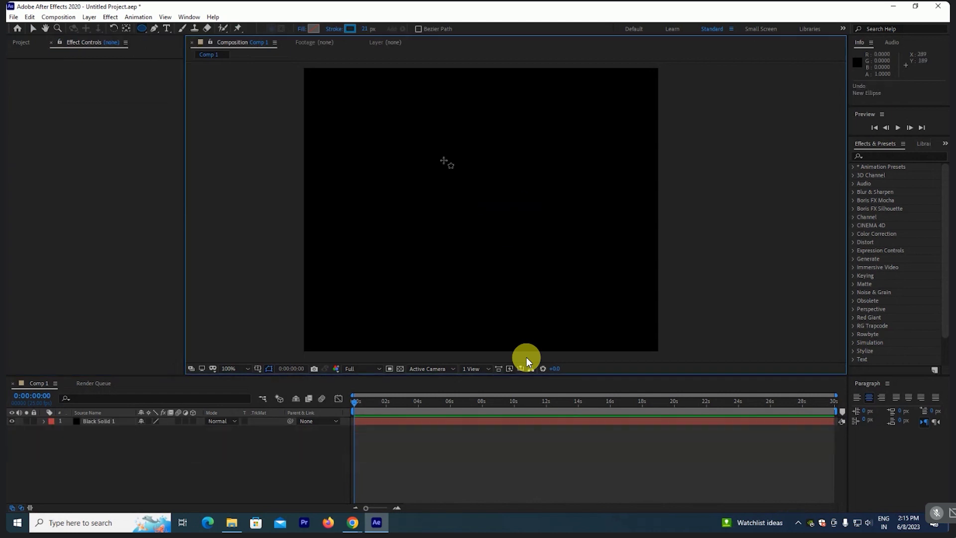
{"action": "left_click_drag", "start_coordinate": [432, 152], "coordinate": [557, 272]}
{"action": "key", "text": "ctrl+z"}
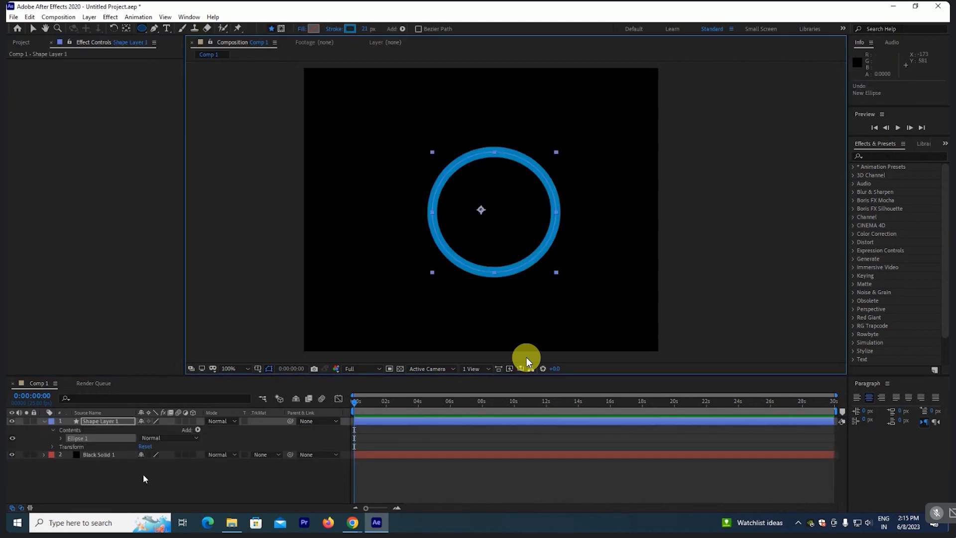
{"action": "left_click", "coordinate": [62, 441]}
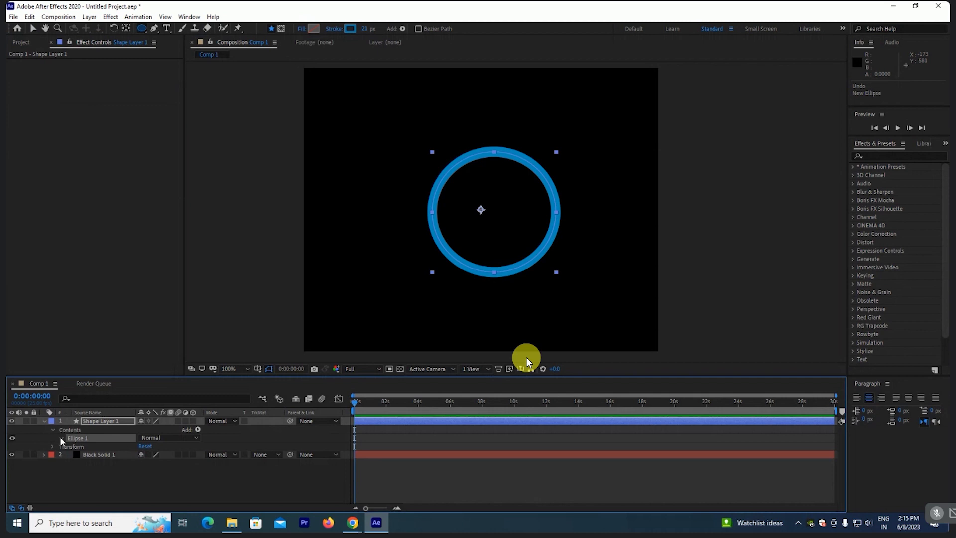
{"action": "left_click", "coordinate": [61, 438]}
{"action": "left_click", "coordinate": [70, 455]}
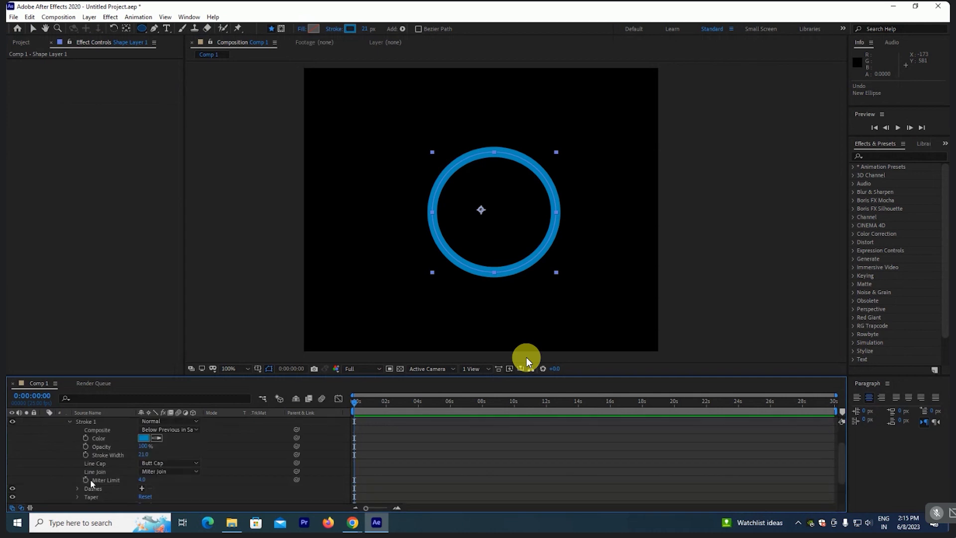
{"action": "scroll", "coordinate": [143, 490], "scroll_direction": "down", "scroll_amount": 3}
{"action": "left_click", "coordinate": [143, 490]}
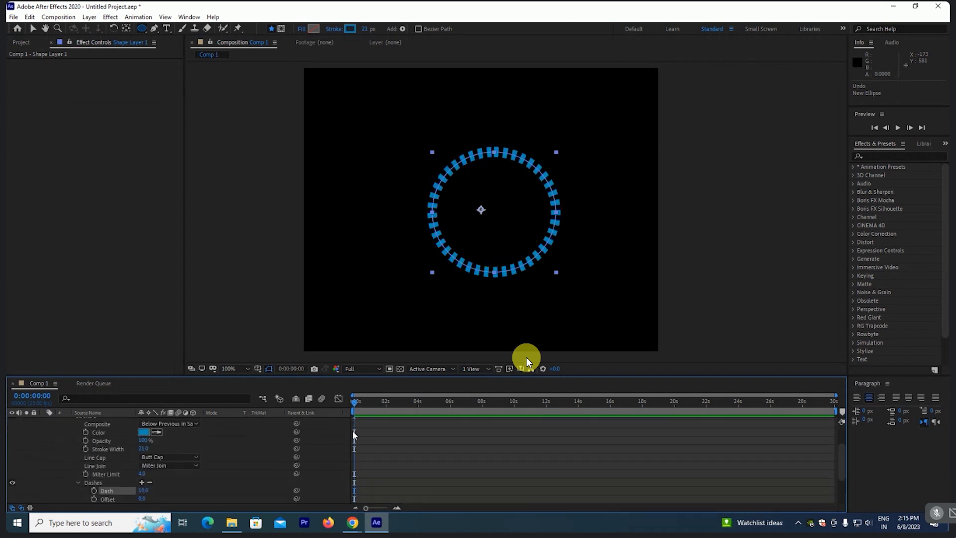
{"action": "left_click_drag", "start_coordinate": [526, 375], "coordinate": [526, 331]}
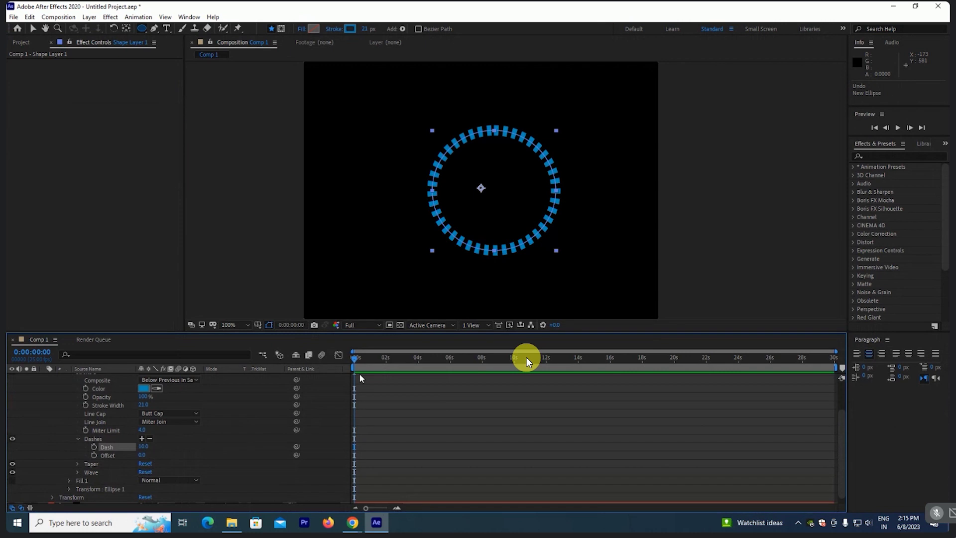
{"action": "key", "text": "ctrl+z"}
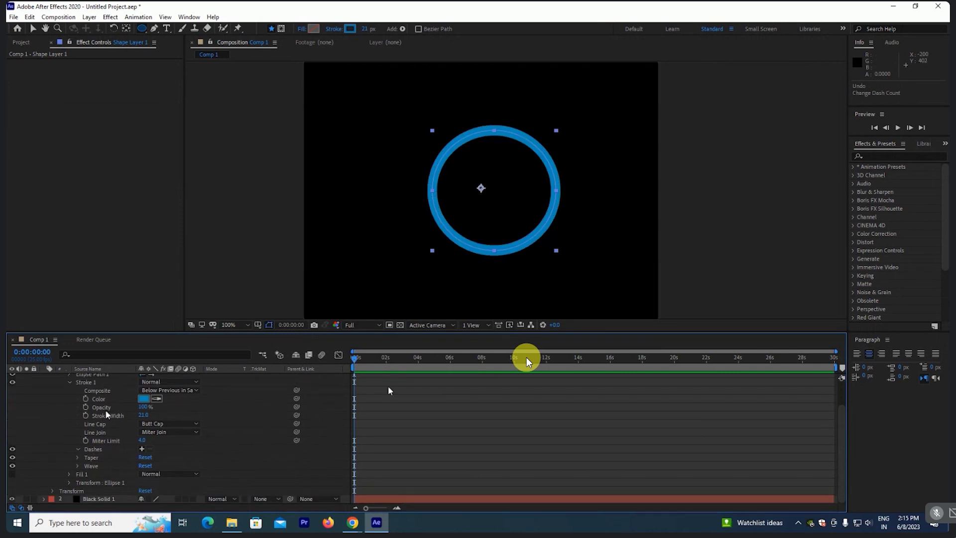
{"action": "scroll", "coordinate": [105, 409], "scroll_direction": "up", "scroll_amount": 3}
{"action": "left_click", "coordinate": [44, 377]}
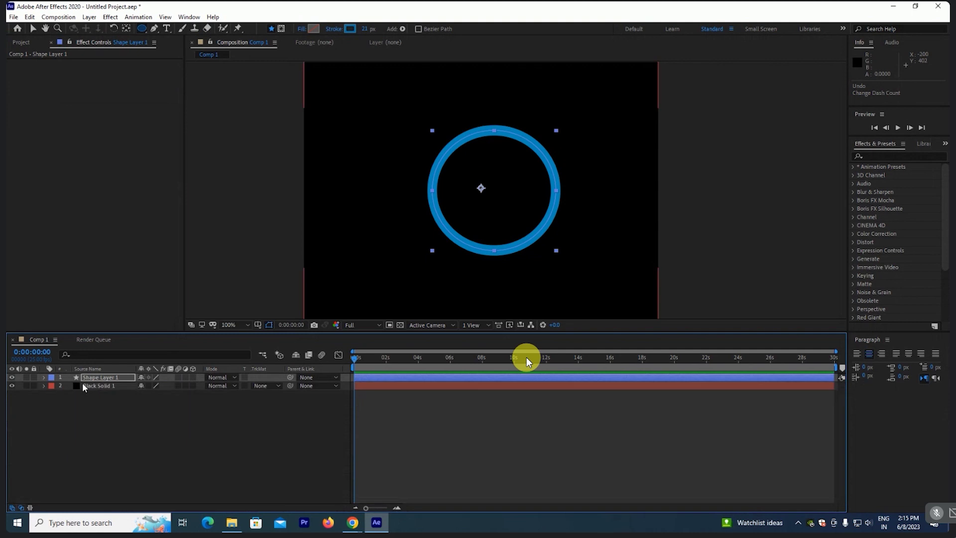
{"action": "left_click", "coordinate": [83, 381]}
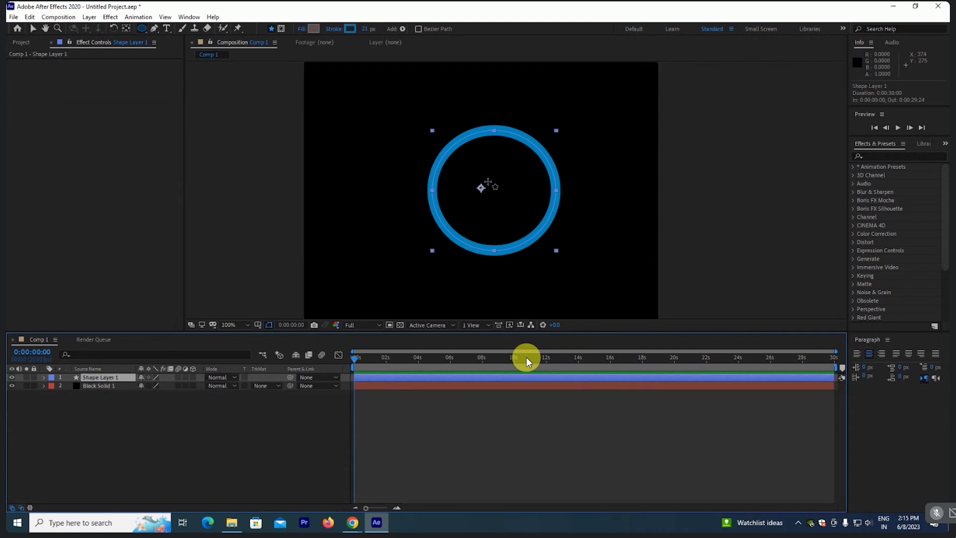
Step: Center the ring layer's anchor point in its layer content
{"action": "right_click", "coordinate": [487, 183]}
{"action": "mouse_move", "coordinate": [518, 231]}
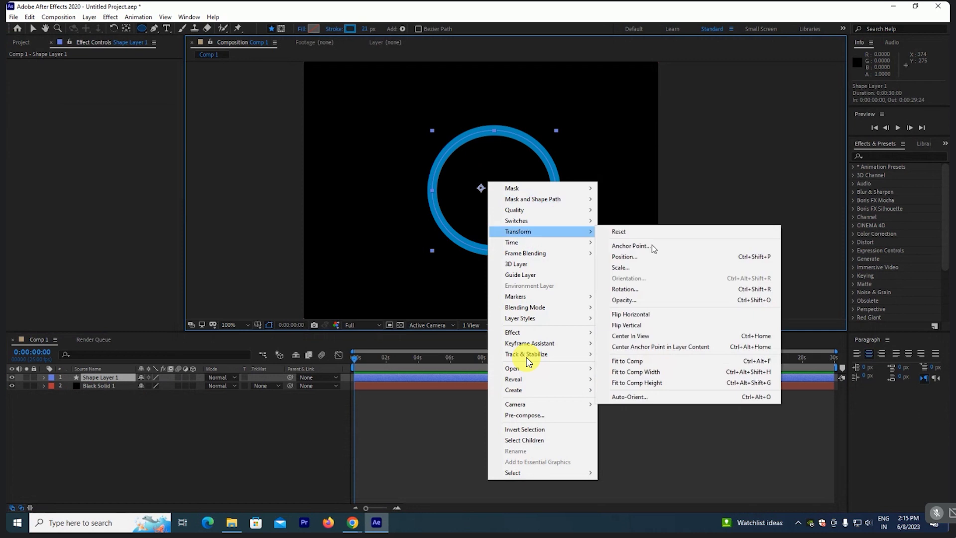
{"action": "left_click", "coordinate": [652, 347]}
{"action": "left_click", "coordinate": [154, 471]}
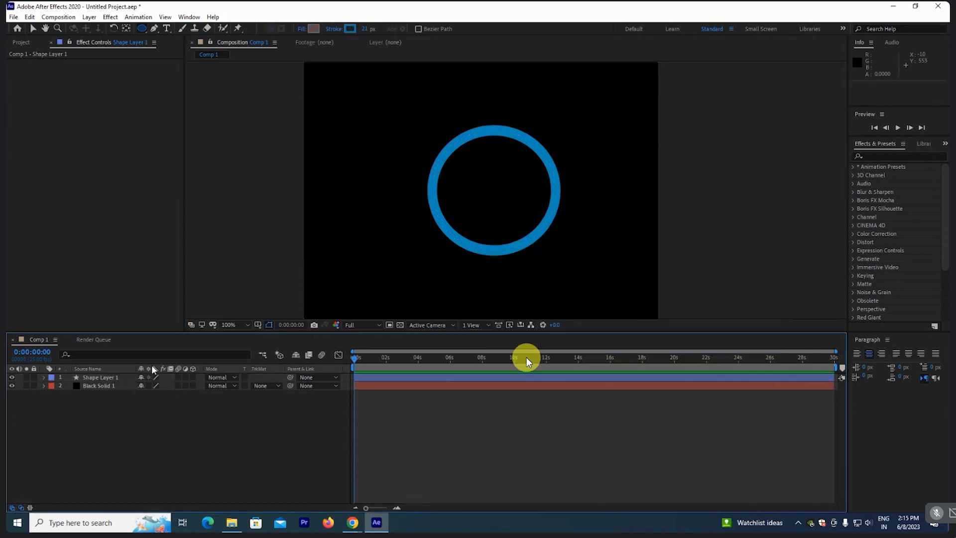
Step: Draw a small blue dot on the ring's upper-left edge as a new shape layer
{"action": "left_click", "coordinate": [141, 29]}
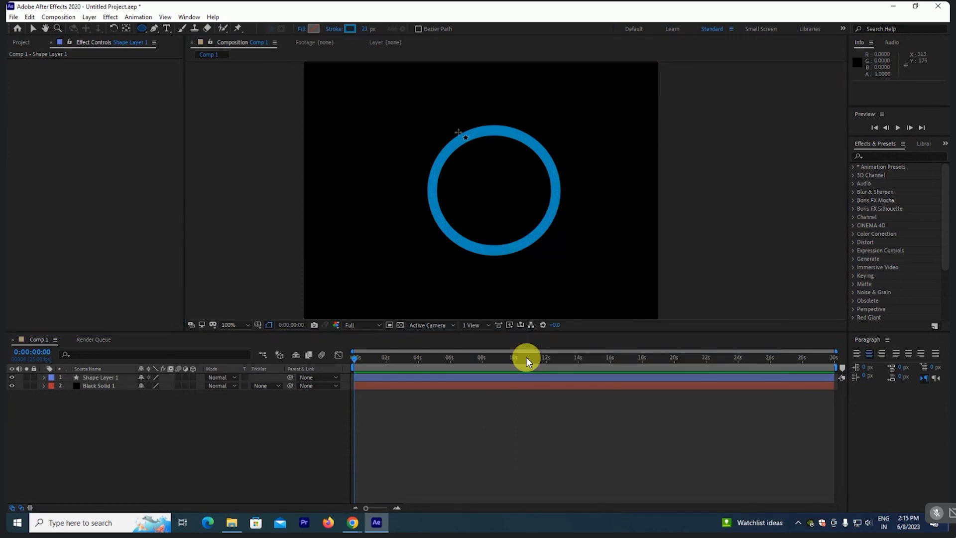
{"action": "left_click_drag", "start_coordinate": [458, 127], "coordinate": [477, 148]}
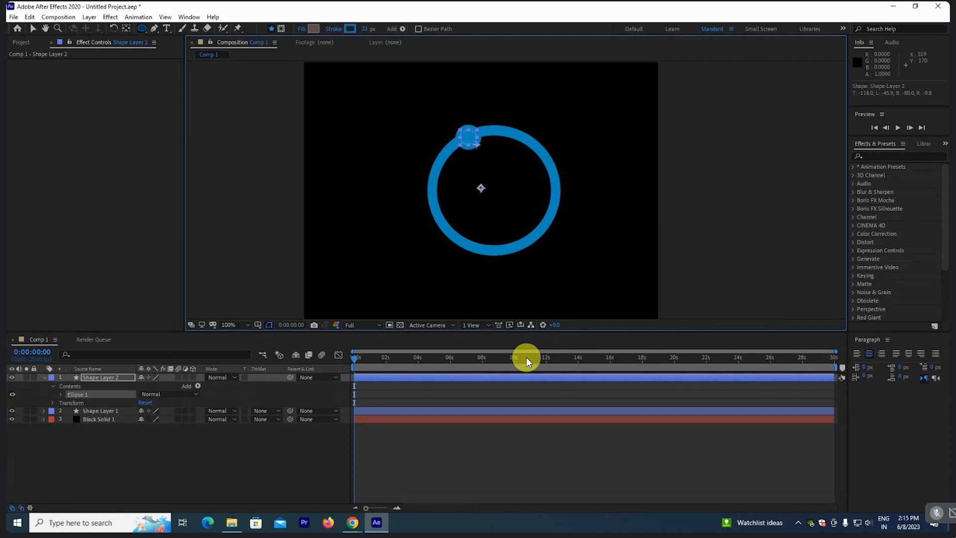
{"action": "left_click", "coordinate": [320, 440]}
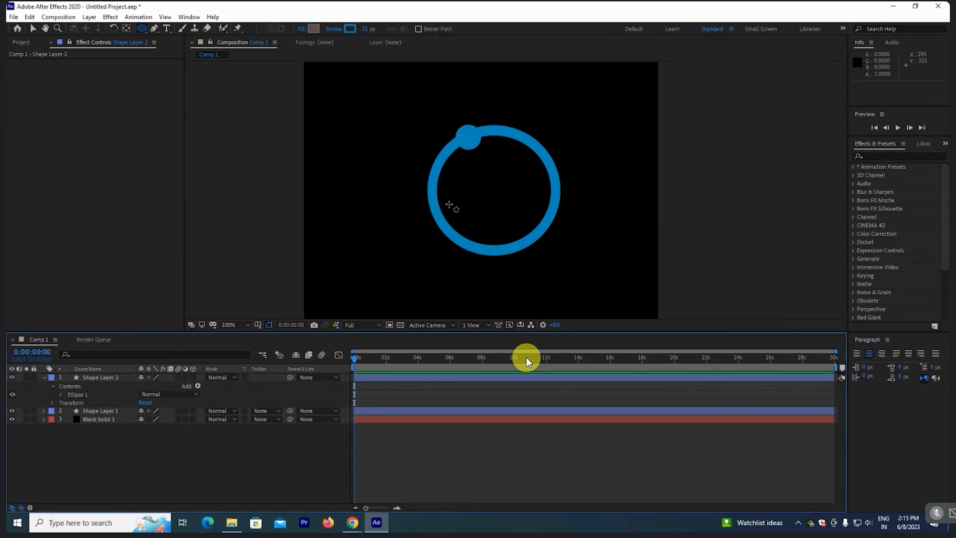
{"action": "key", "text": "v"}
{"action": "left_click", "coordinate": [470, 141]}
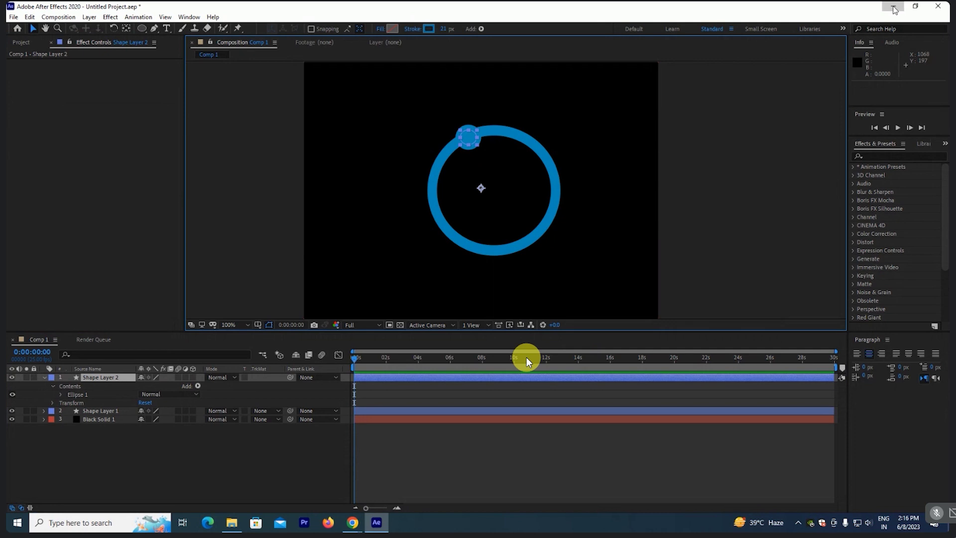
{"action": "left_click", "coordinate": [893, 8]}
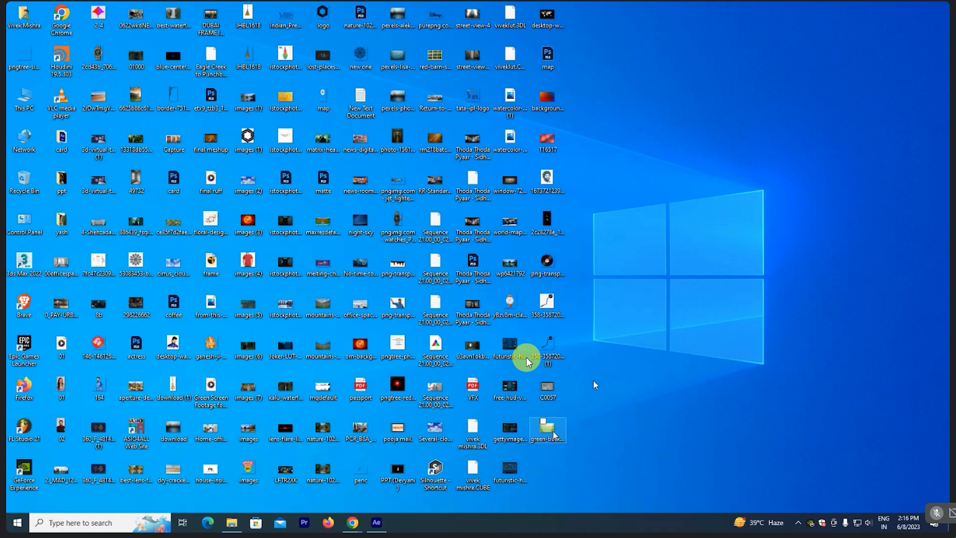
{"action": "double_click", "coordinate": [526, 359]}
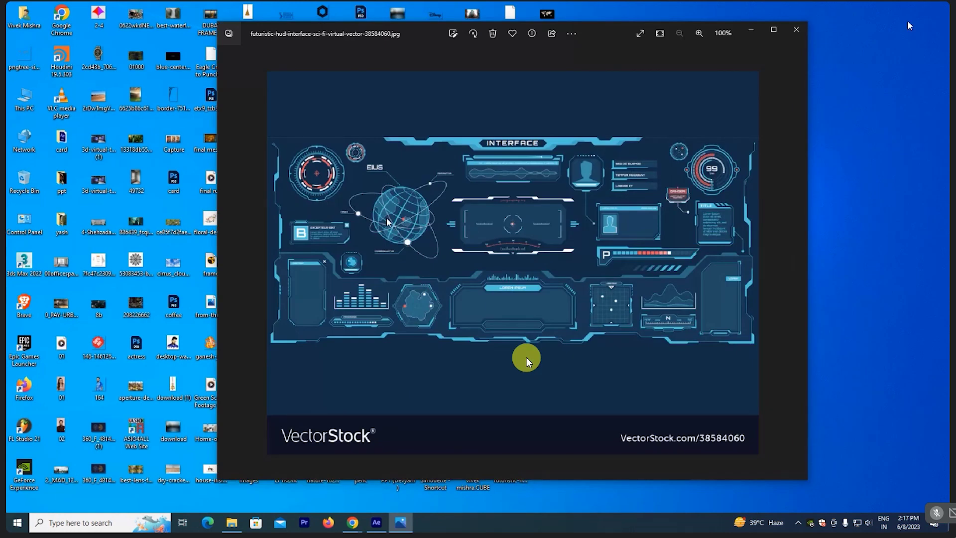
{"action": "key", "text": "Escape"}
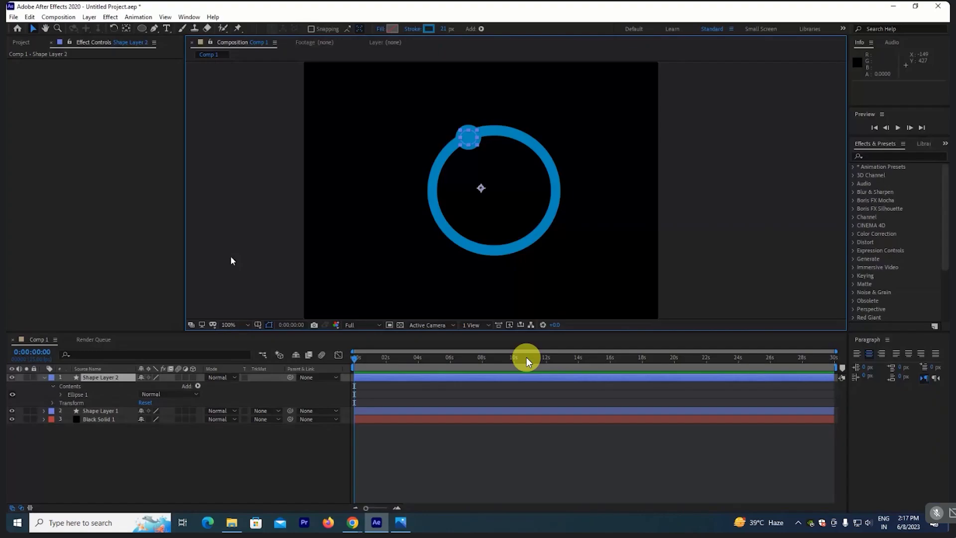
Step: Thin the big ring's stroke width to 5 px
{"action": "key", "text": "ctrl+0"}
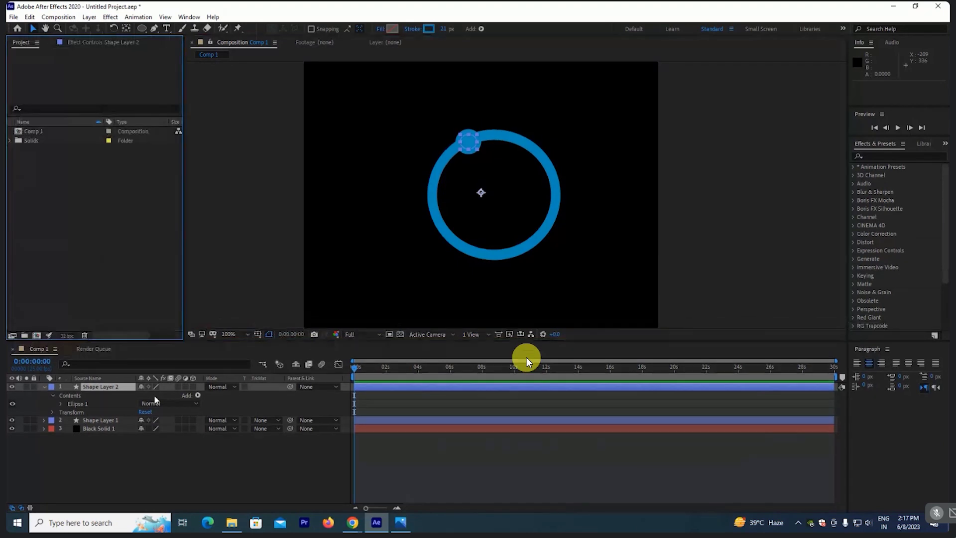
{"action": "left_click", "coordinate": [436, 191]}
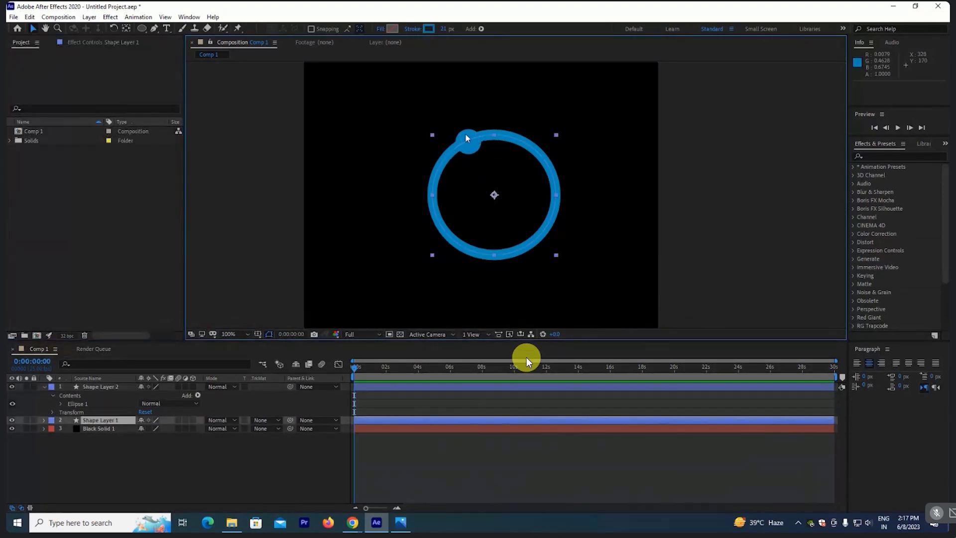
{"action": "left_click", "coordinate": [104, 387]}
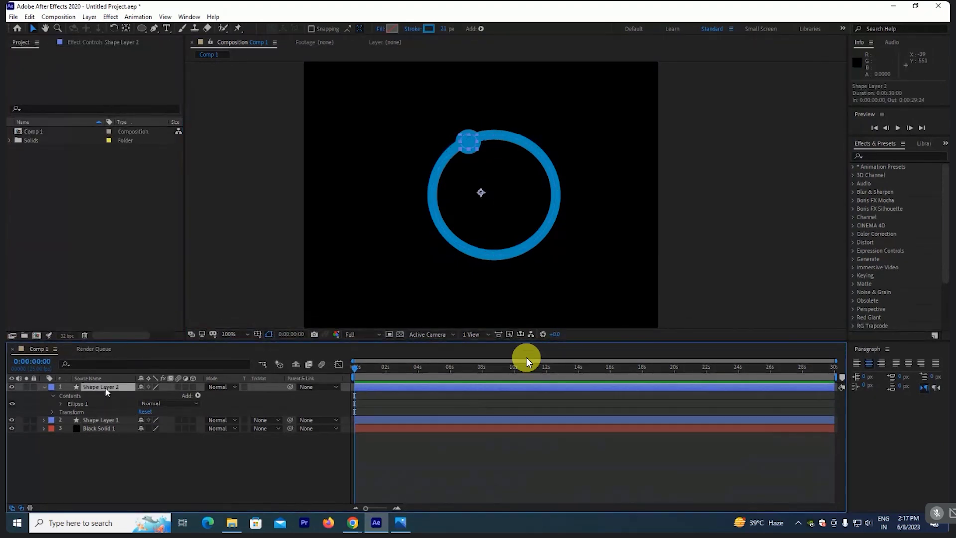
{"action": "left_click", "coordinate": [466, 251]}
{"action": "left_click", "coordinate": [445, 29]}
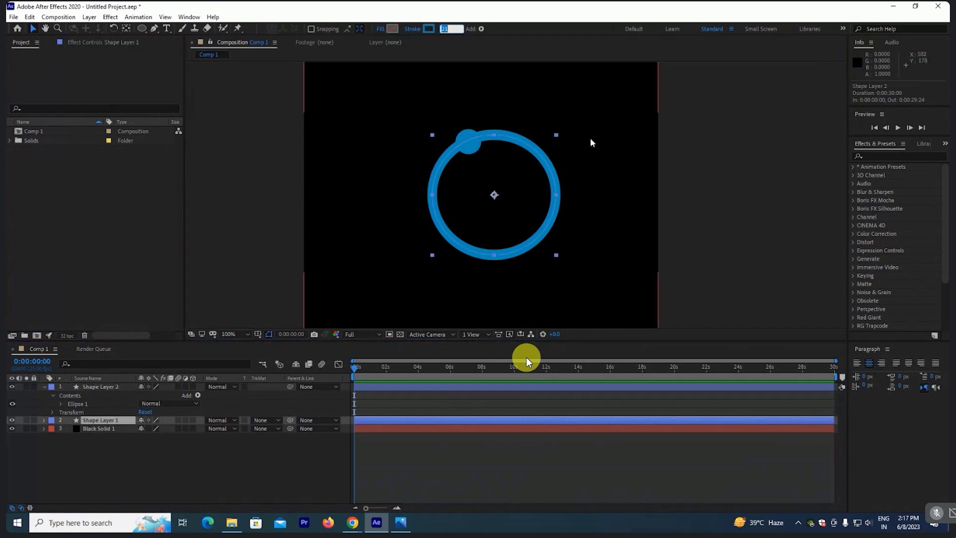
{"action": "type", "text": "5"}
{"action": "key", "text": "Return"}
{"action": "left_click", "coordinate": [210, 462]}
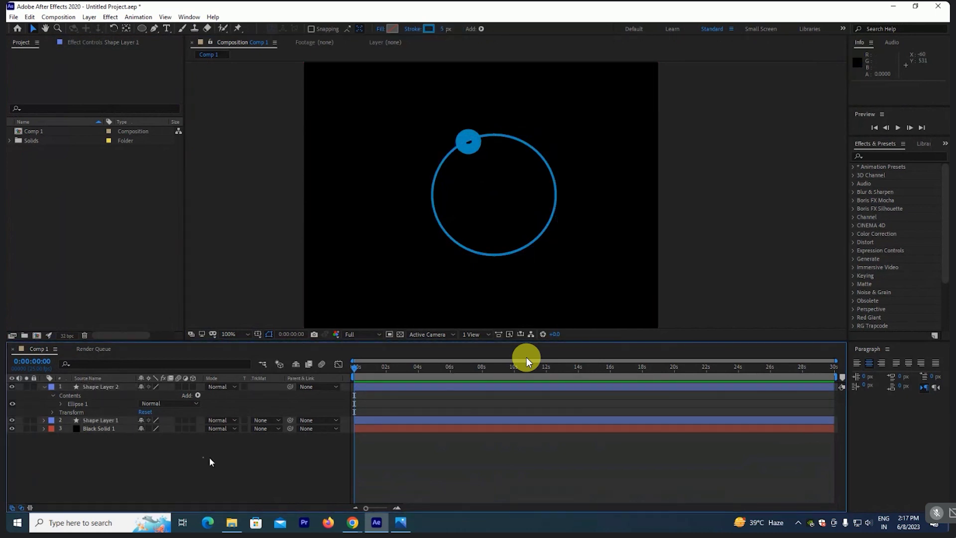
Step: Undo an accidental nudge of the small dot so it stays on the ring edge, then reselect the ring
{"action": "left_click", "coordinate": [469, 145]}
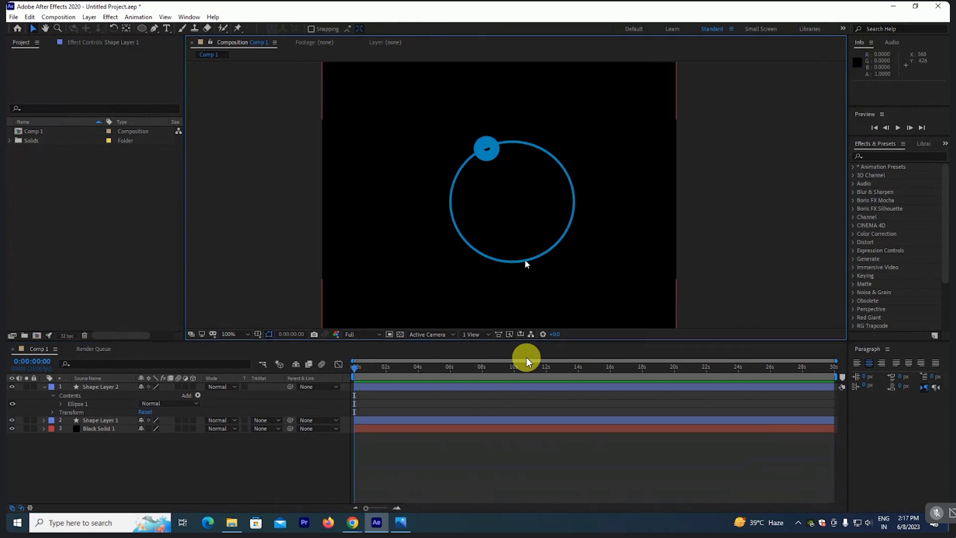
{"action": "left_click", "coordinate": [503, 162]}
{"action": "left_click", "coordinate": [99, 387]}
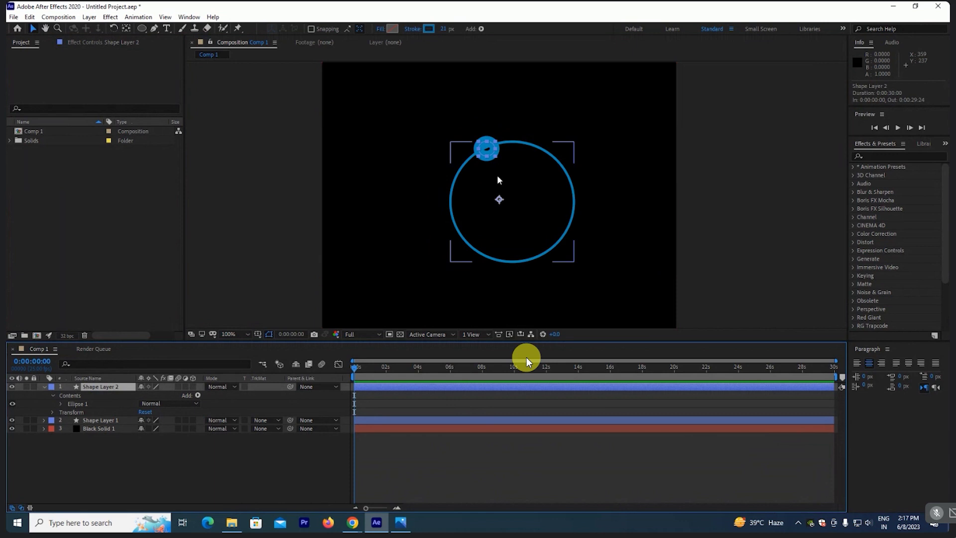
{"action": "left_click_drag", "start_coordinate": [499, 201], "coordinate": [504, 204]}
{"action": "key", "text": "ctrl+z"}
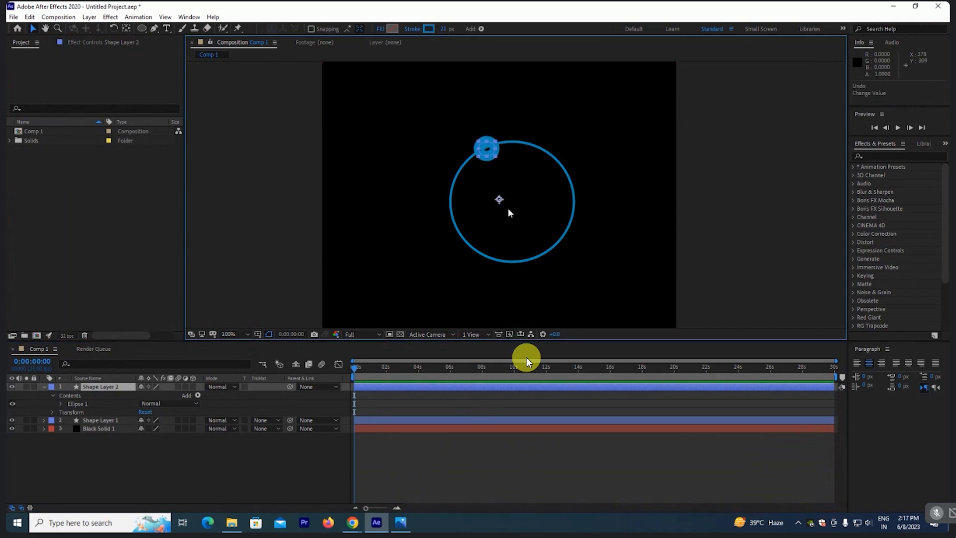
{"action": "left_click", "coordinate": [483, 257]}
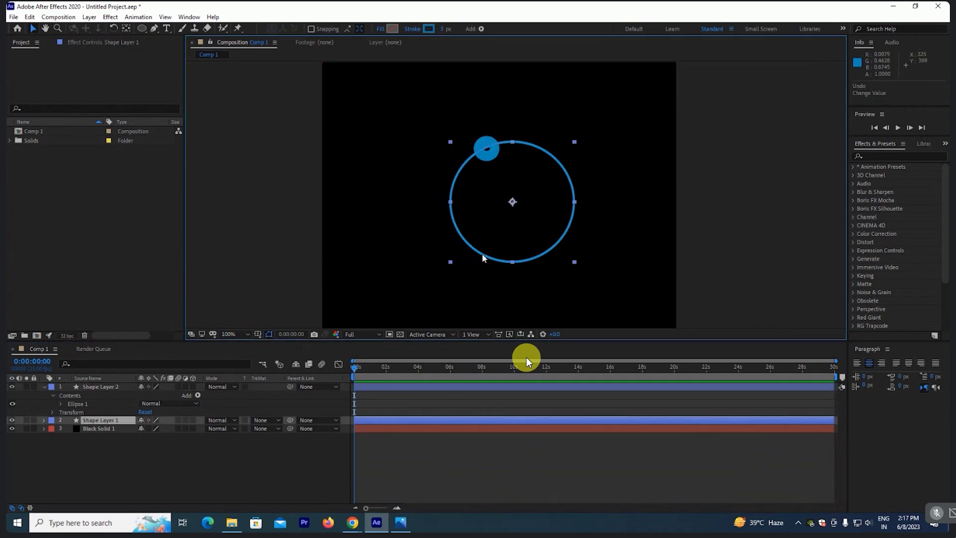
Step: Show rulers and place a vertical guide through the ring's centre
{"action": "key", "text": "ctrl+r"}
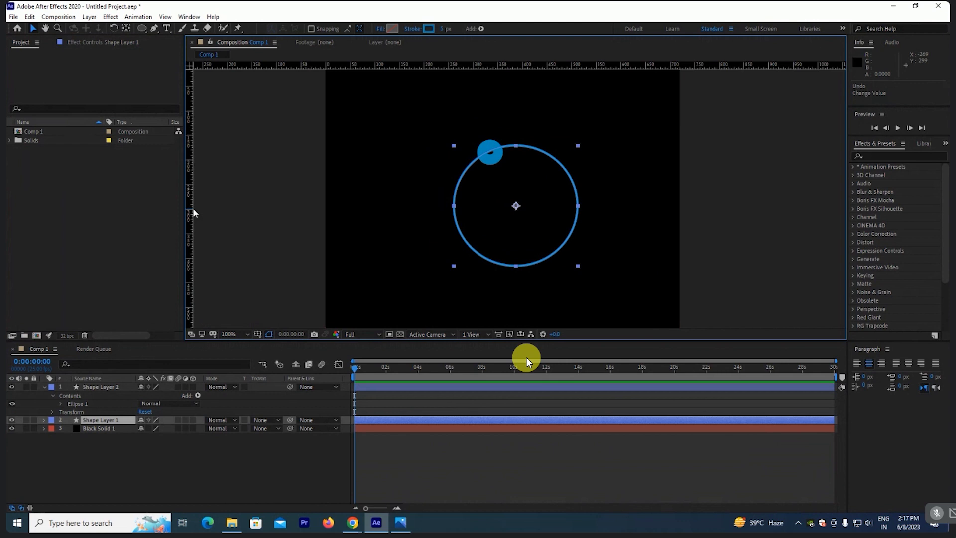
{"action": "mouse_move", "coordinate": [194, 213]}
{"action": "left_mouse_down"}
{"action": "mouse_move", "coordinate": [531, 228]}
{"action": "mouse_move", "coordinate": [516, 227]}
{"action": "left_mouse_up"}
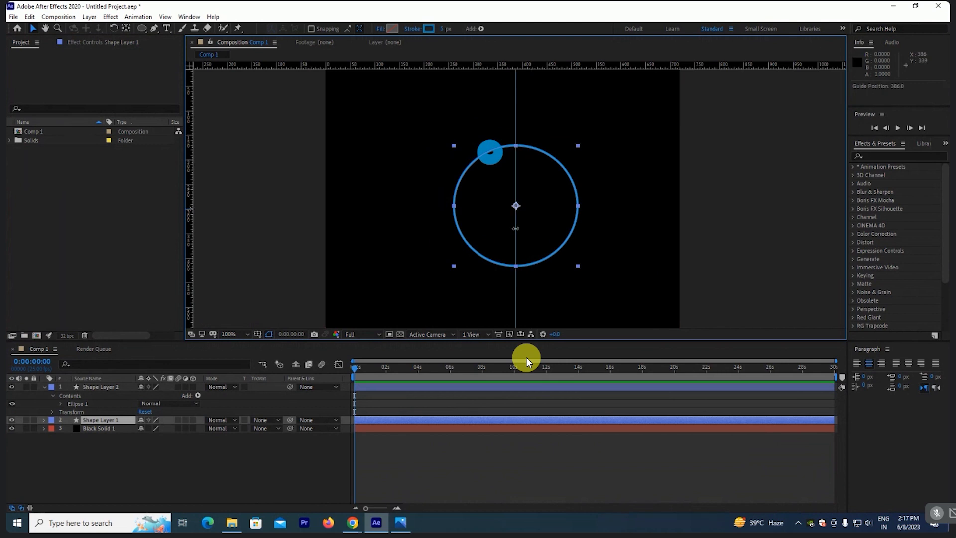
{"action": "left_click_drag", "start_coordinate": [498, 132], "coordinate": [511, 247]}
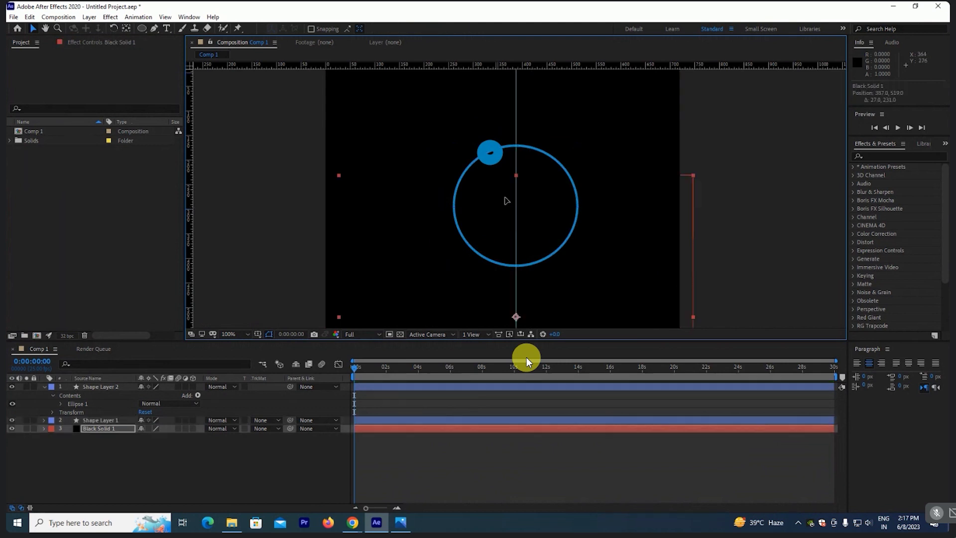
{"action": "key", "text": "ctrl+z"}
Step: Place a horizontal guide through the ring's centre, replacing the misplaced first attempt
{"action": "left_click_drag", "start_coordinate": [386, 65], "coordinate": [403, 205]}
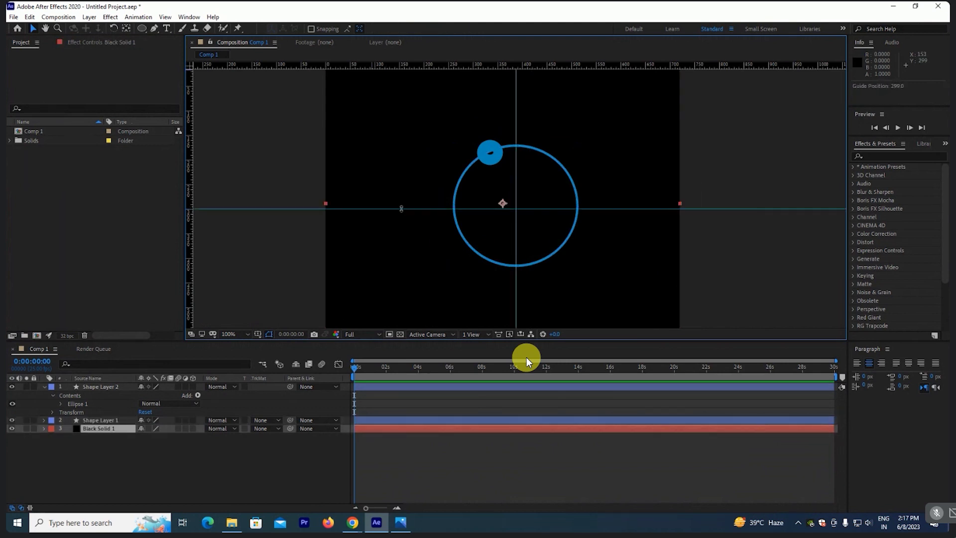
{"action": "key", "text": "ctrl+z"}
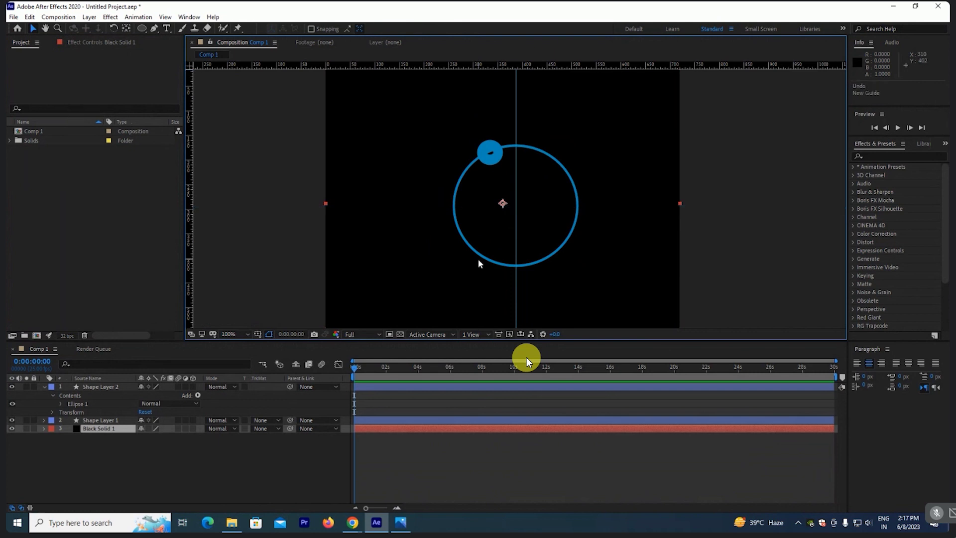
{"action": "left_click", "coordinate": [109, 386]}
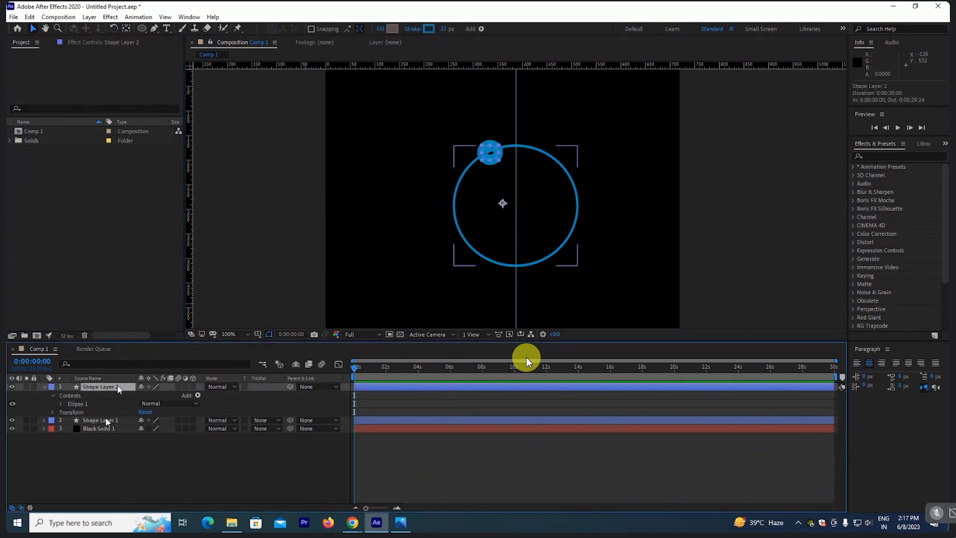
{"action": "left_click", "coordinate": [109, 419]}
{"action": "left_click_drag", "start_coordinate": [393, 65], "coordinate": [393, 205]}
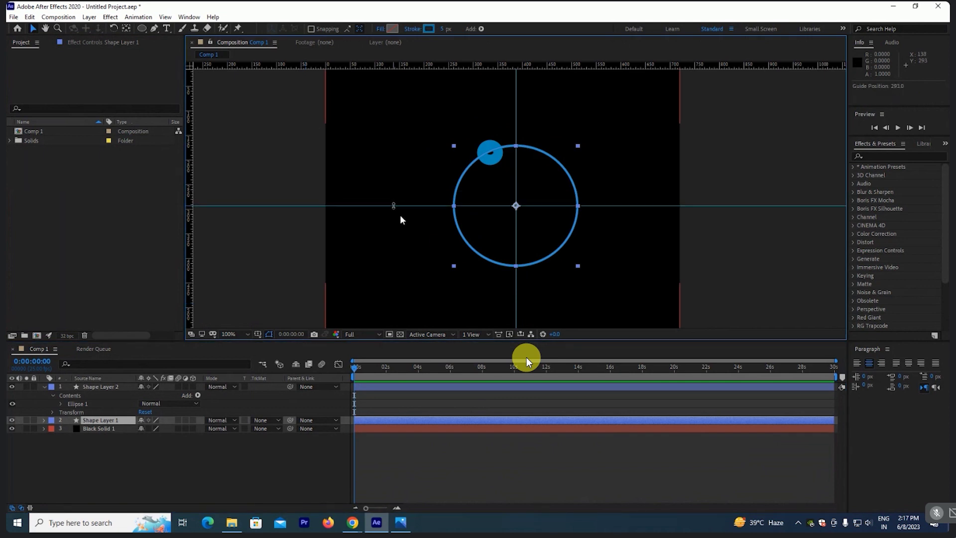
Step: Fine-tune the horizontal guide, then set a starting 285° Rotation keyframe on the dot layer
{"action": "left_click", "coordinate": [99, 387]}
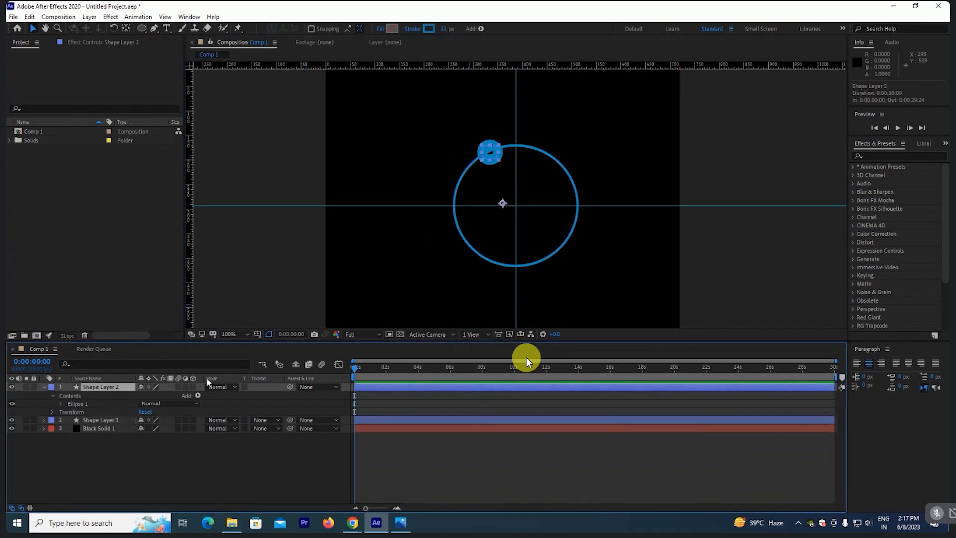
{"action": "left_click_drag", "start_coordinate": [502, 206], "coordinate": [503, 205]}
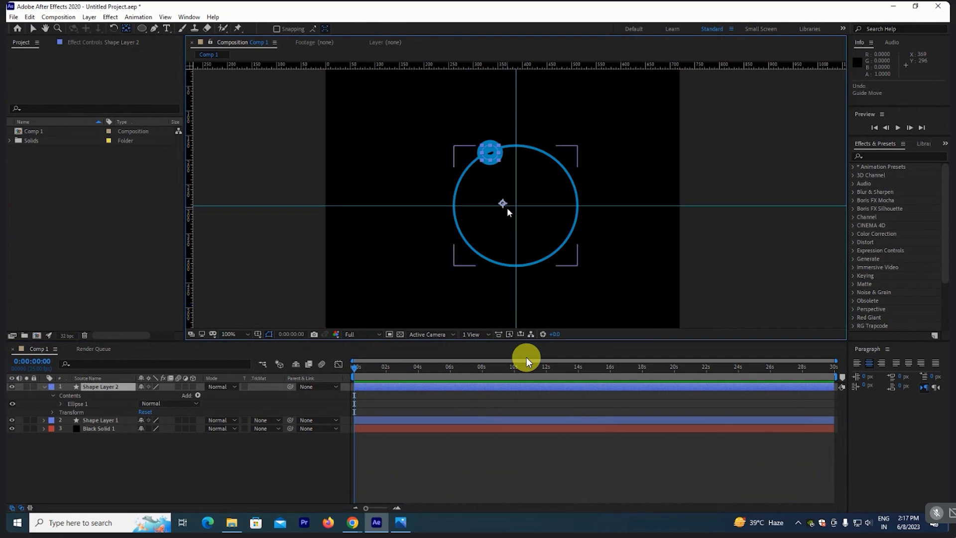
{"action": "key", "text": "period"}
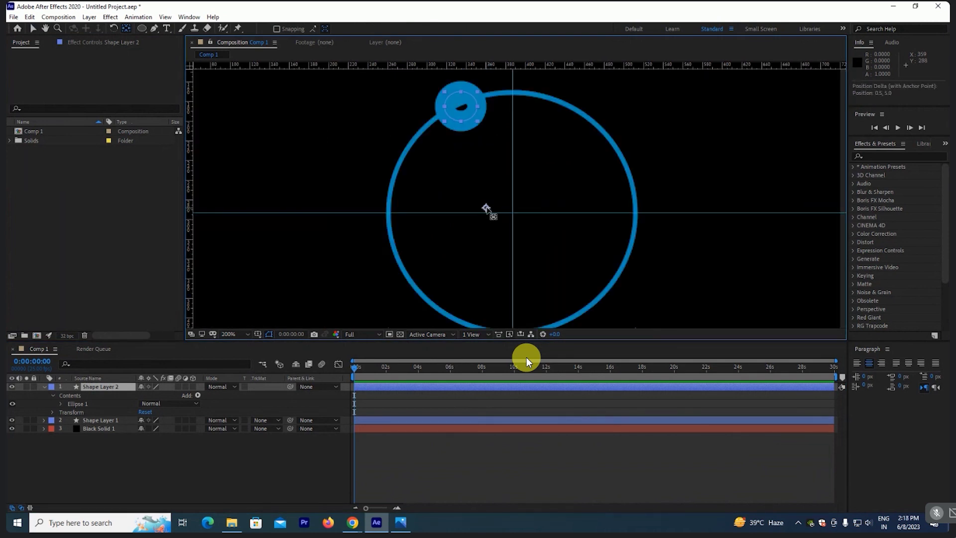
{"action": "key", "text": "comma"}
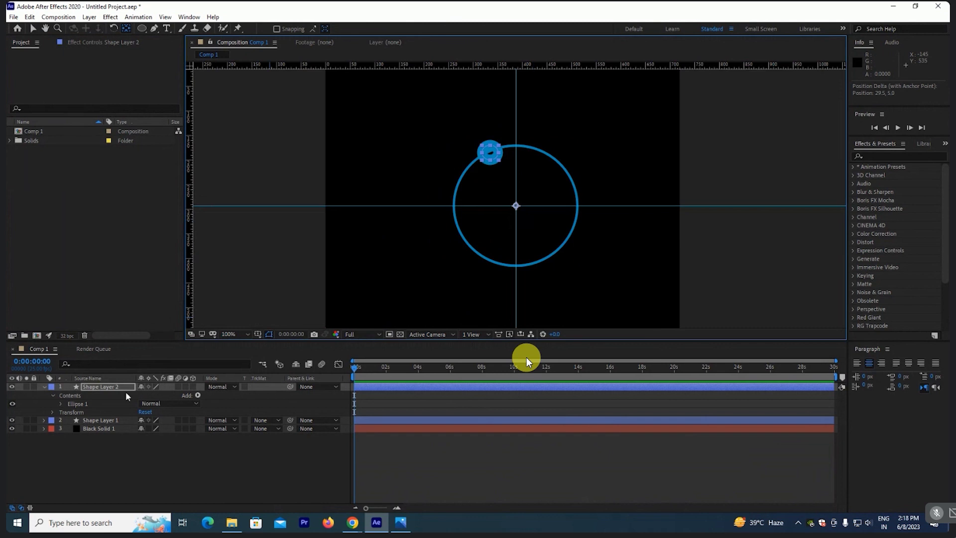
{"action": "key", "text": "r"}
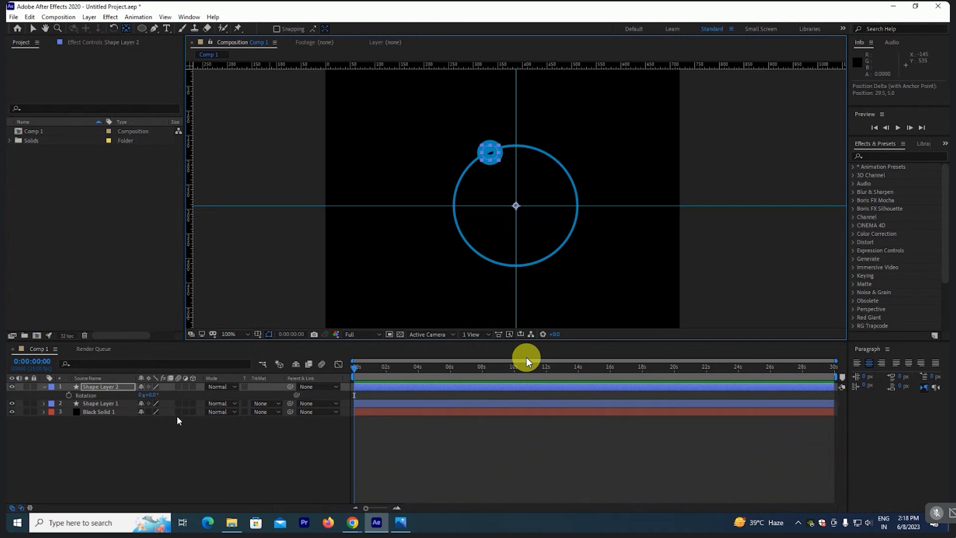
{"action": "mouse_move", "coordinate": [149, 395]}
{"action": "left_mouse_down"}
{"action": "mouse_move", "coordinate": [331, 423]}
{"action": "mouse_move", "coordinate": [181, 429]}
{"action": "left_mouse_up"}
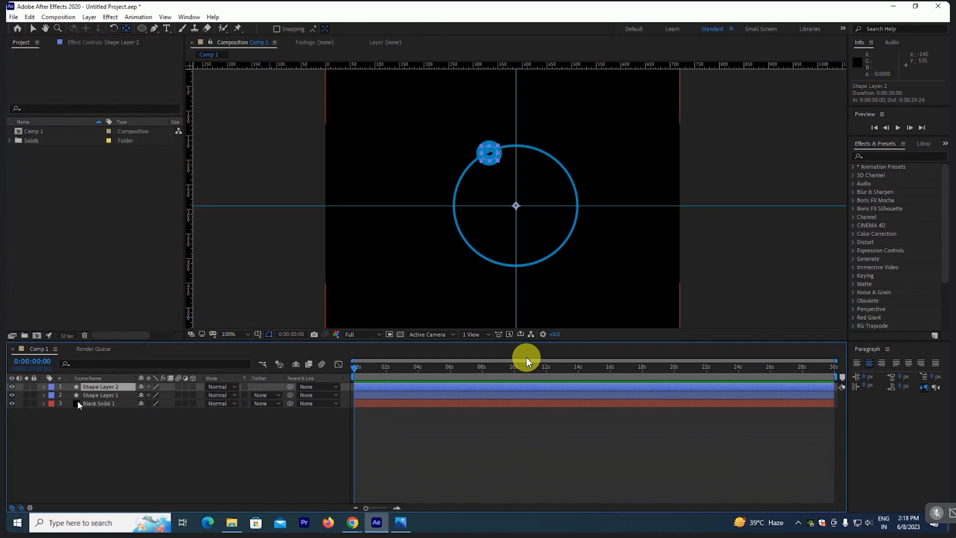
{"action": "left_click", "coordinate": [69, 395]}
Step: Add a 359° Rotation keyframe, move it to about 7 seconds, and preview the orbit
{"action": "left_click", "coordinate": [377, 370]}
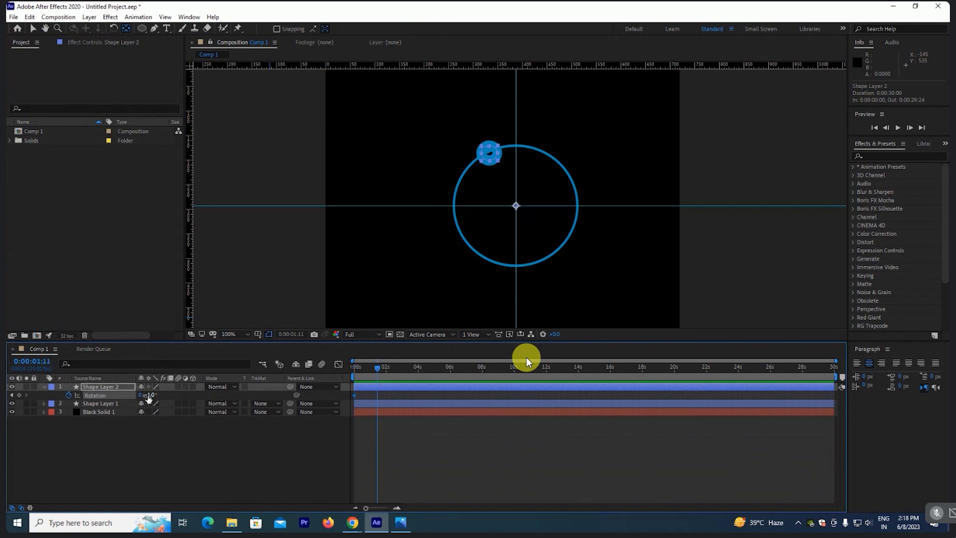
{"action": "left_click", "coordinate": [143, 395]}
{"action": "type", "text": "359"}
{"action": "key", "text": "Return"}
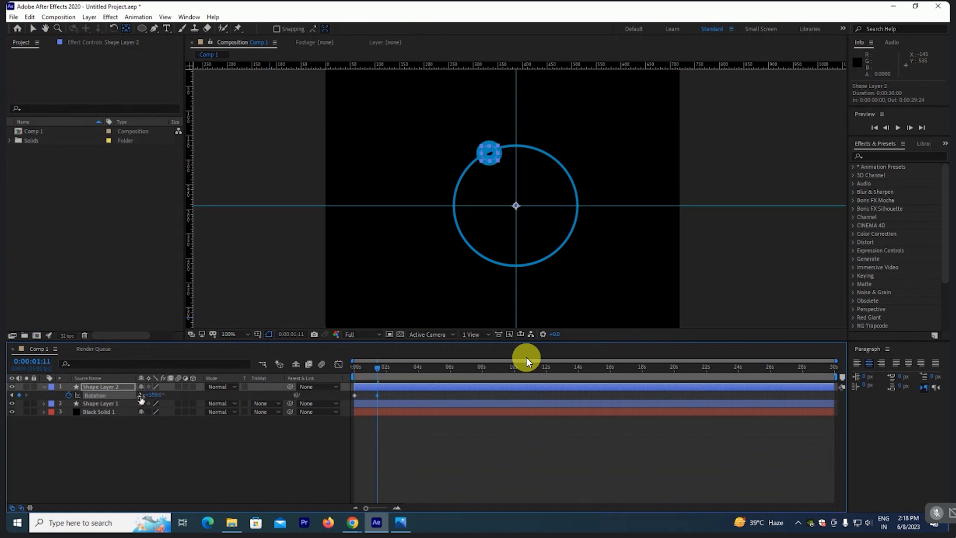
{"action": "key", "text": "space"}
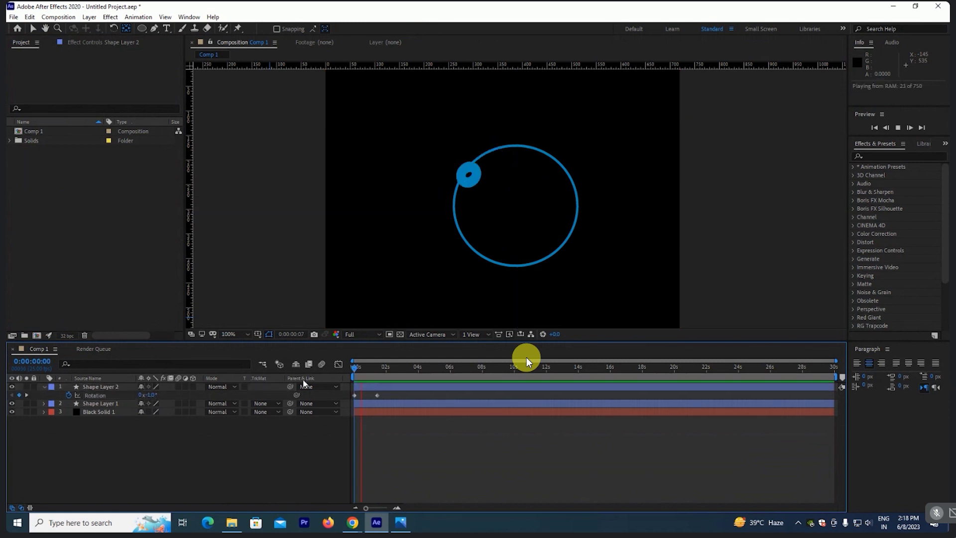
{"action": "left_click_drag", "start_coordinate": [377, 395], "coordinate": [463, 395]}
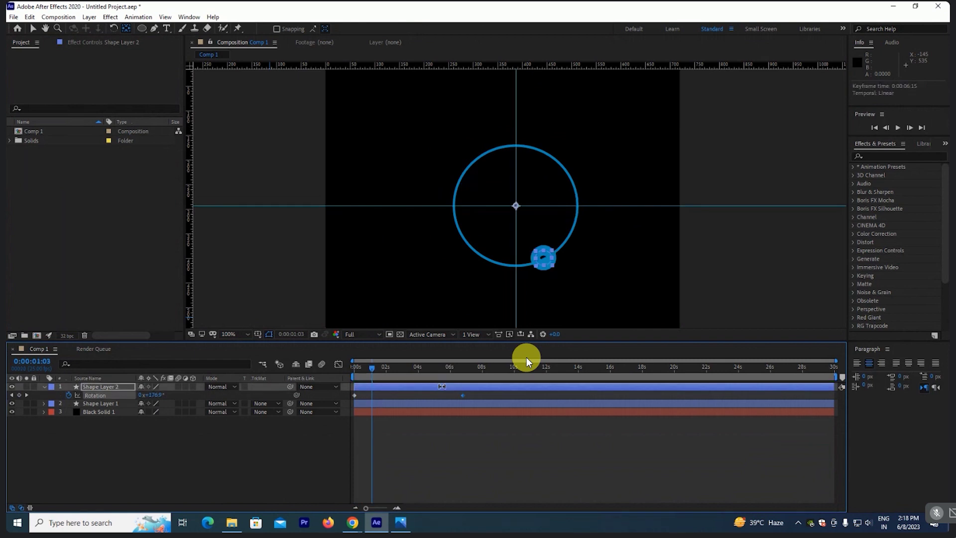
{"action": "key", "text": "space"}
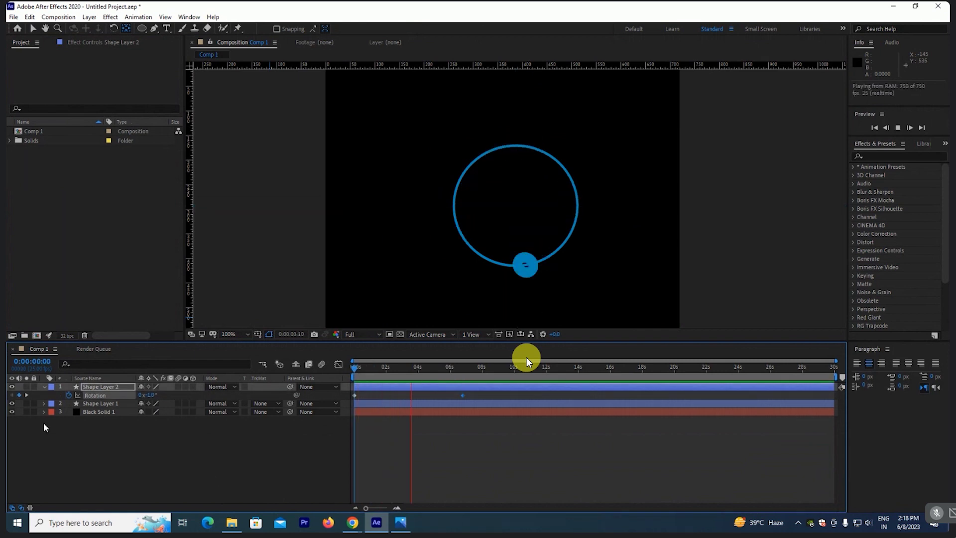
{"action": "key", "text": "space"}
{"action": "left_click", "coordinate": [93, 404], "text": "shift"}
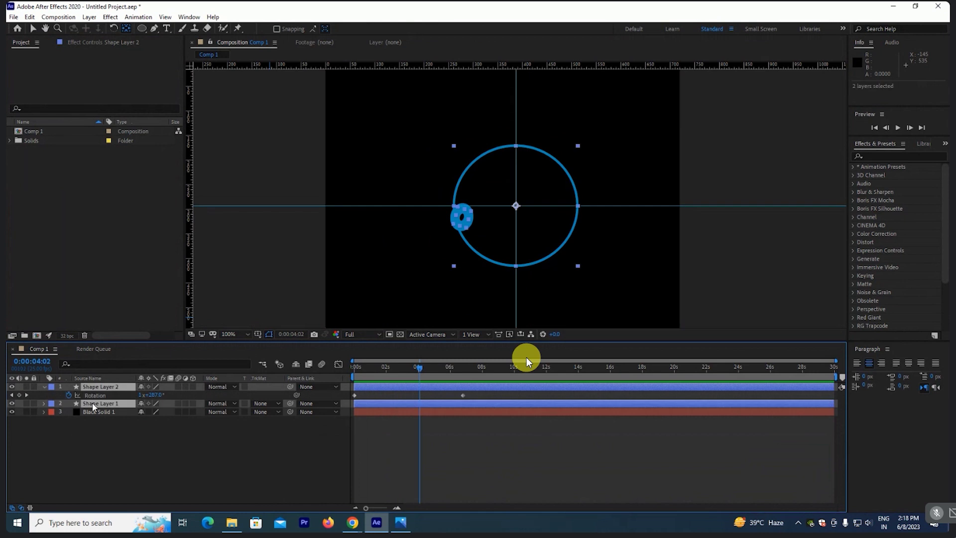
Step: Pre-compose the ring and dot layers into Pre-comp 1
{"action": "right_click", "coordinate": [92, 407]}
{"action": "left_click", "coordinate": [129, 349]}
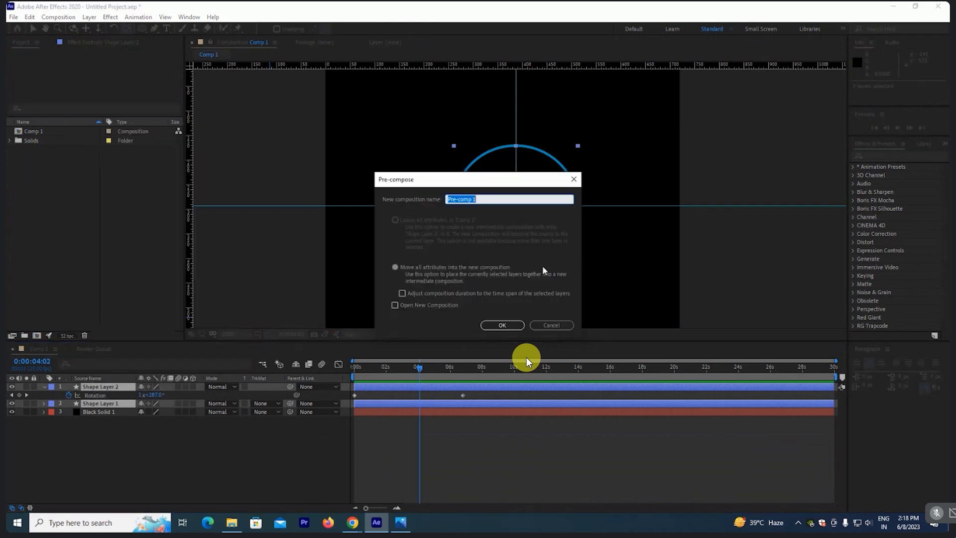
{"action": "key", "text": "Return"}
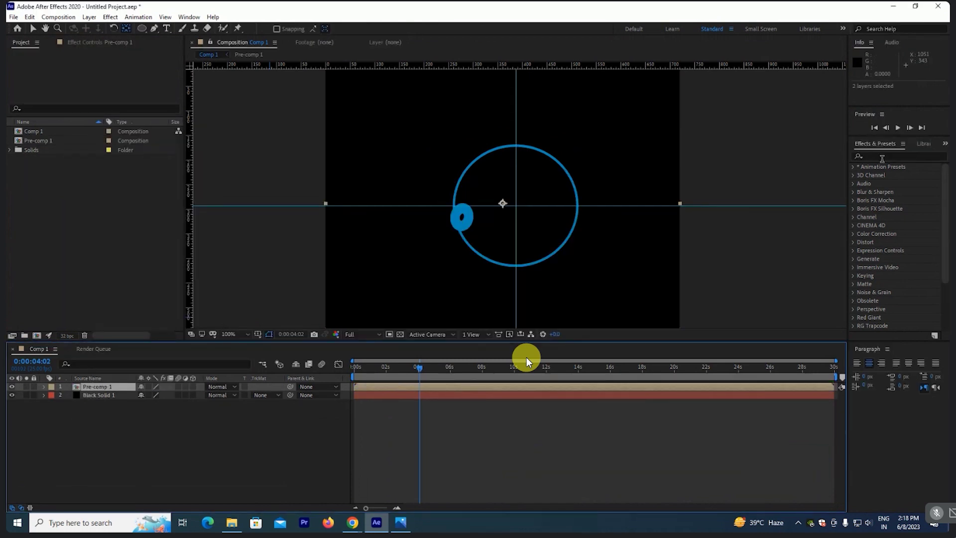
Step: Apply Basic 3D to Pre-comp 1, swivel it to 84°, and preview the result
{"action": "left_click", "coordinate": [882, 158]}
{"action": "type", "text": "basi"}
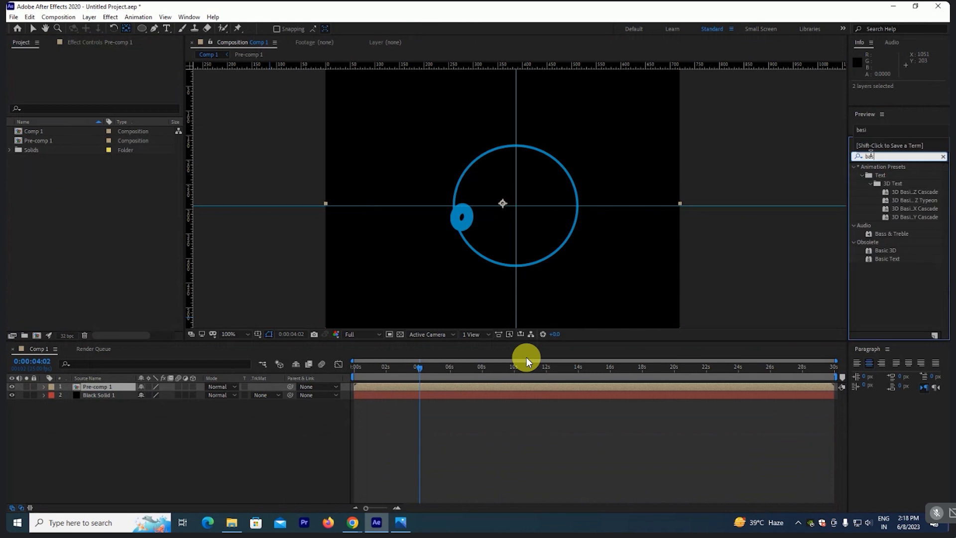
{"action": "left_click_drag", "start_coordinate": [886, 234], "coordinate": [523, 207]}
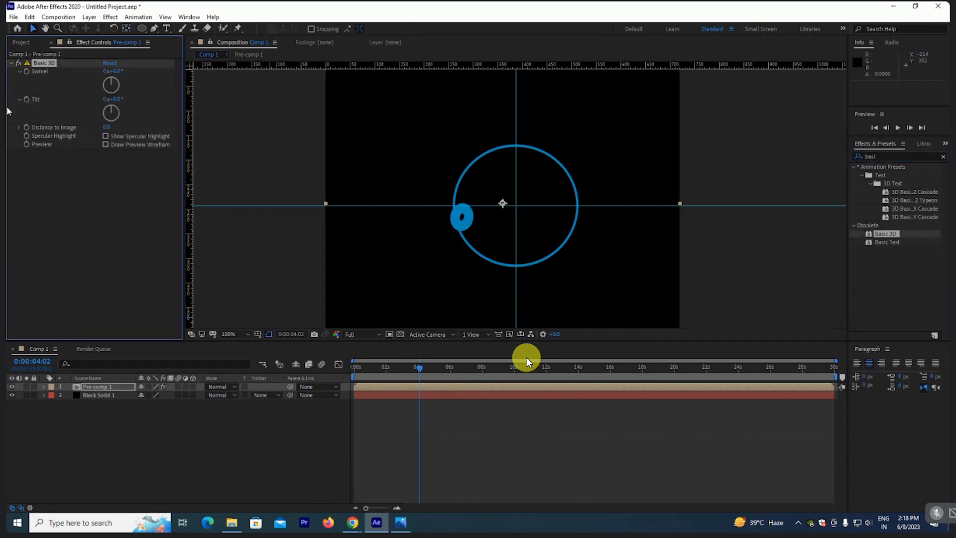
{"action": "mouse_move", "coordinate": [113, 71]}
{"action": "left_mouse_down"}
{"action": "mouse_move", "coordinate": [155, 72]}
{"action": "mouse_move", "coordinate": [85, 73]}
{"action": "left_mouse_up"}
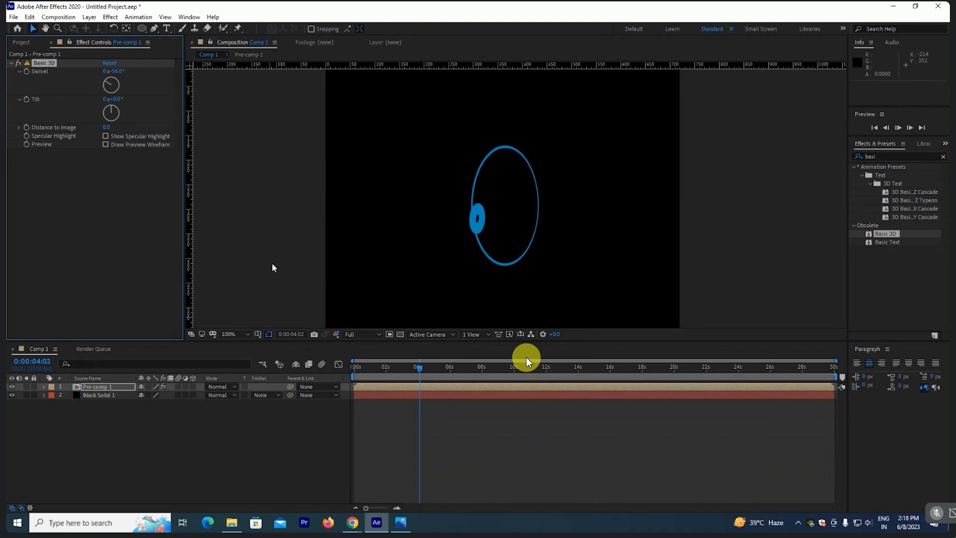
{"action": "key", "text": "space"}
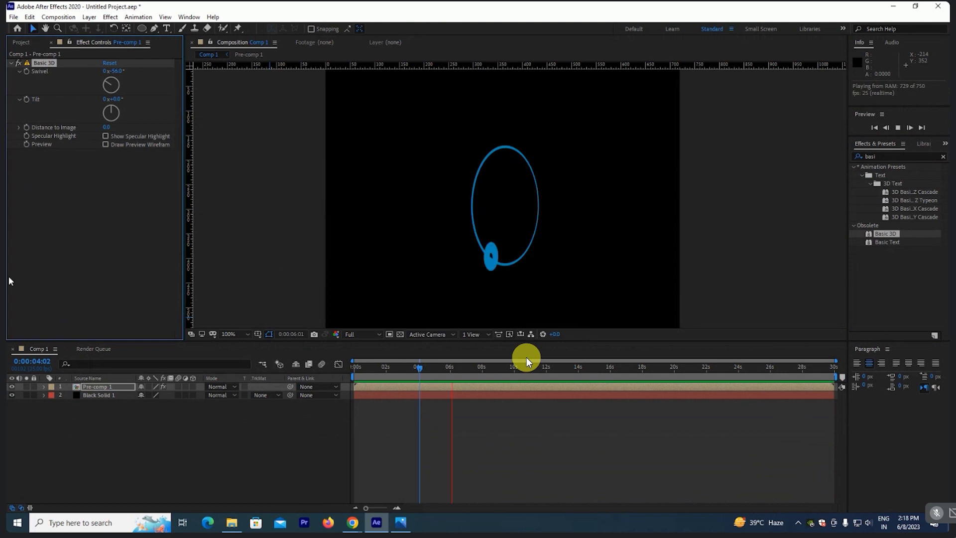
{"action": "left_click", "coordinate": [40, 63]}
Step: Remove the Basic 3D effect and delete the Solids folder and Pre-comp 1 from the project
{"action": "key", "text": "Delete"}
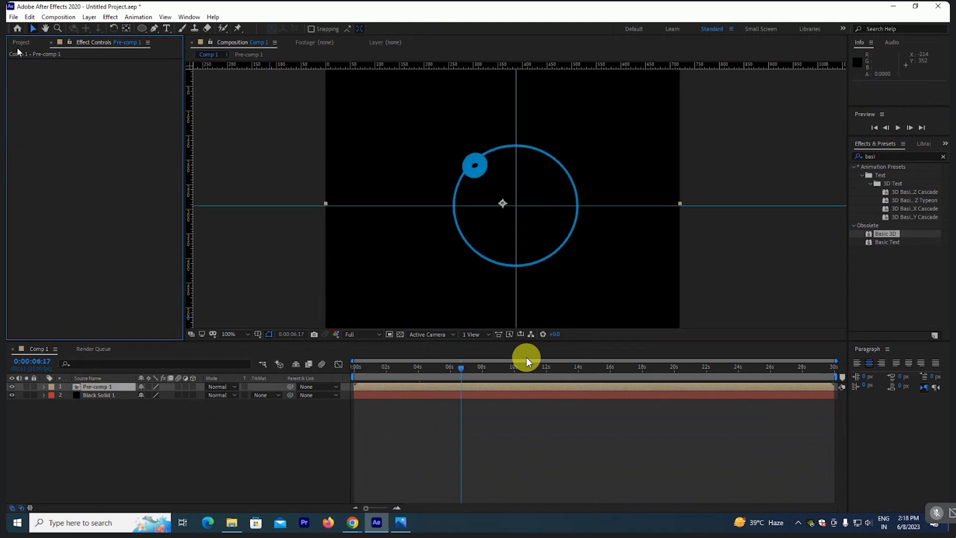
{"action": "left_click", "coordinate": [21, 42]}
{"action": "left_click", "coordinate": [34, 150]}
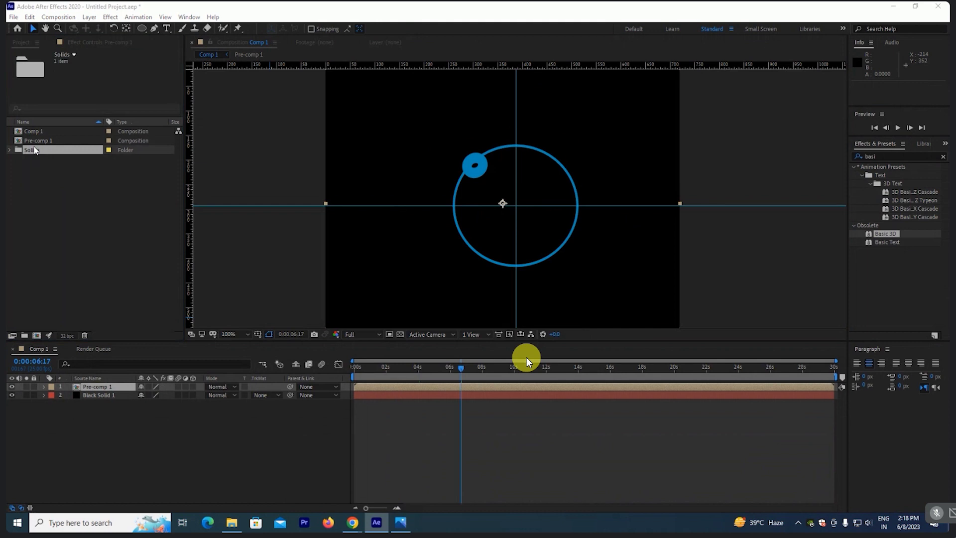
{"action": "key", "text": "Delete"}
{"action": "key", "text": "Return"}
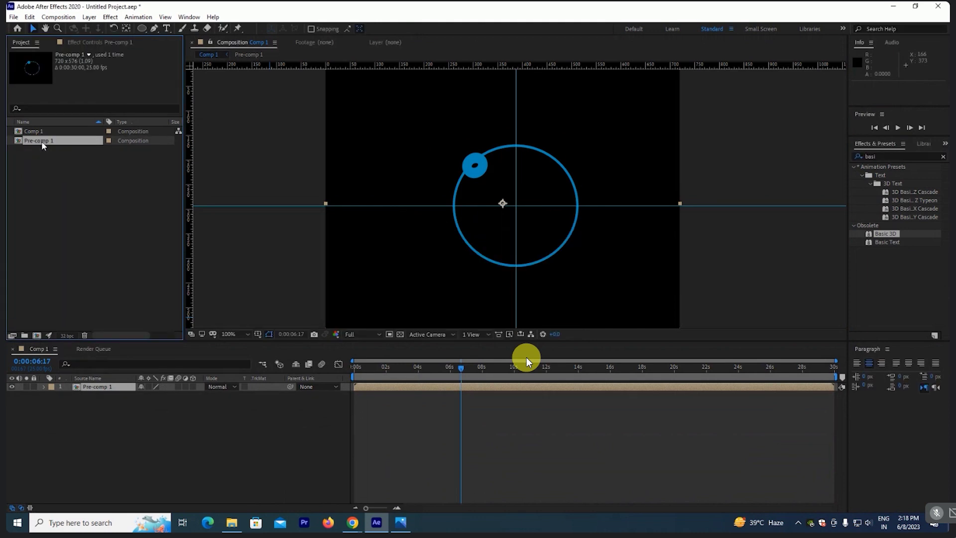
{"action": "key", "text": "Delete"}
{"action": "left_click", "coordinate": [539, 276]}
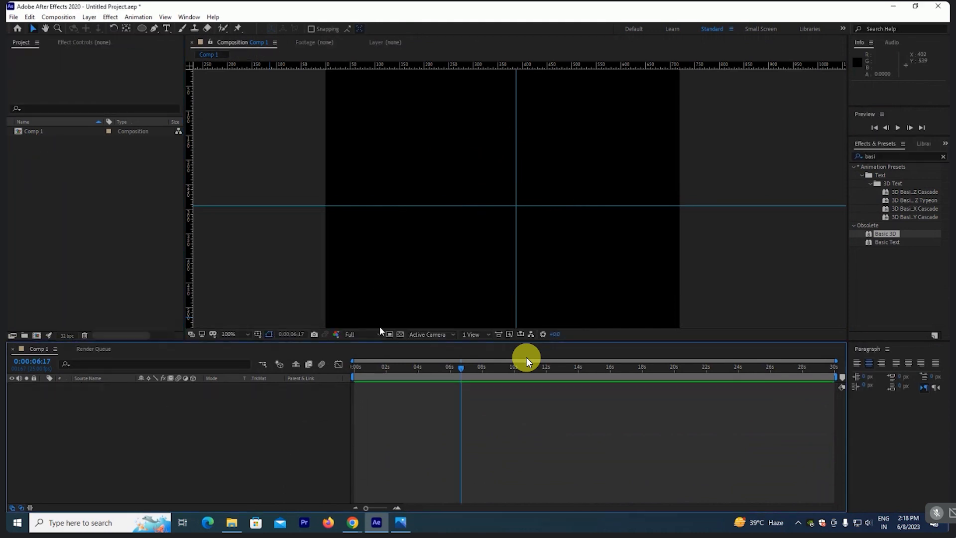
Step: Hide the rulers and drag both guides off the composition view
{"action": "key", "text": "ctrl+r"}
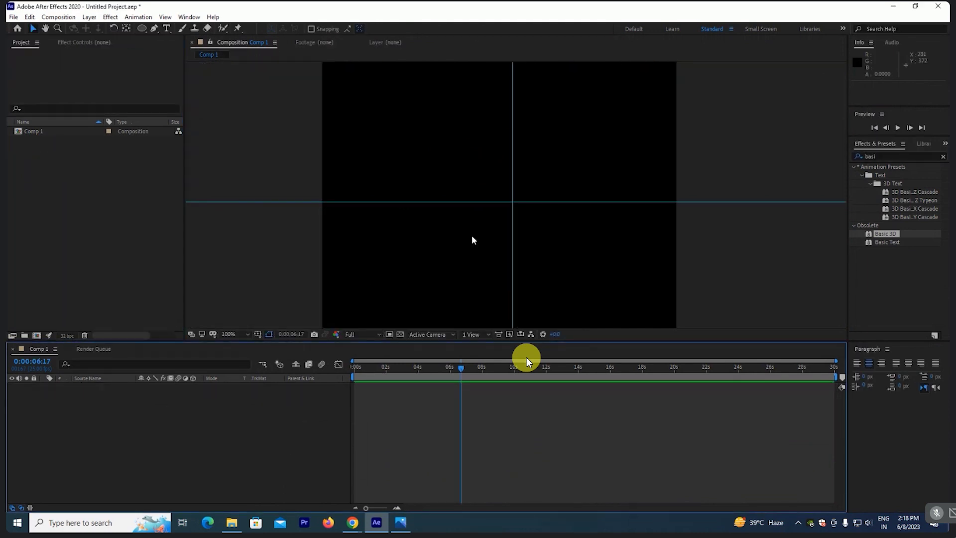
{"action": "left_click_drag", "start_coordinate": [513, 198], "coordinate": [312, 216]}
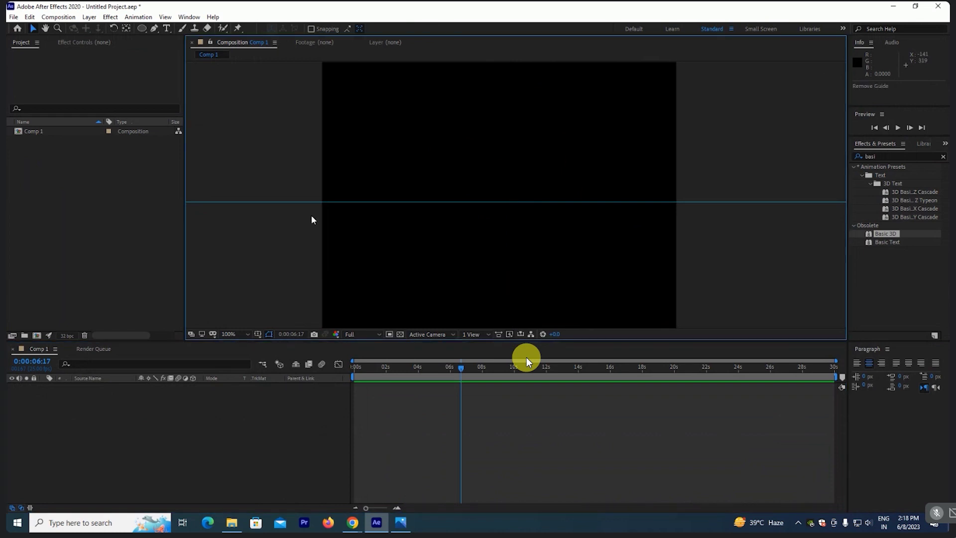
{"action": "left_click_drag", "start_coordinate": [514, 201], "coordinate": [434, 356]}
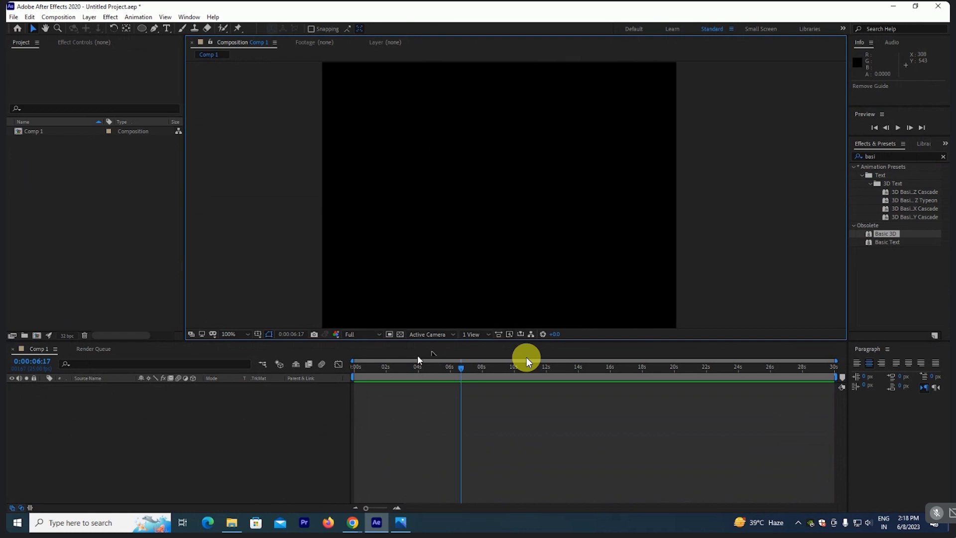
{"action": "left_click", "coordinate": [202, 417]}
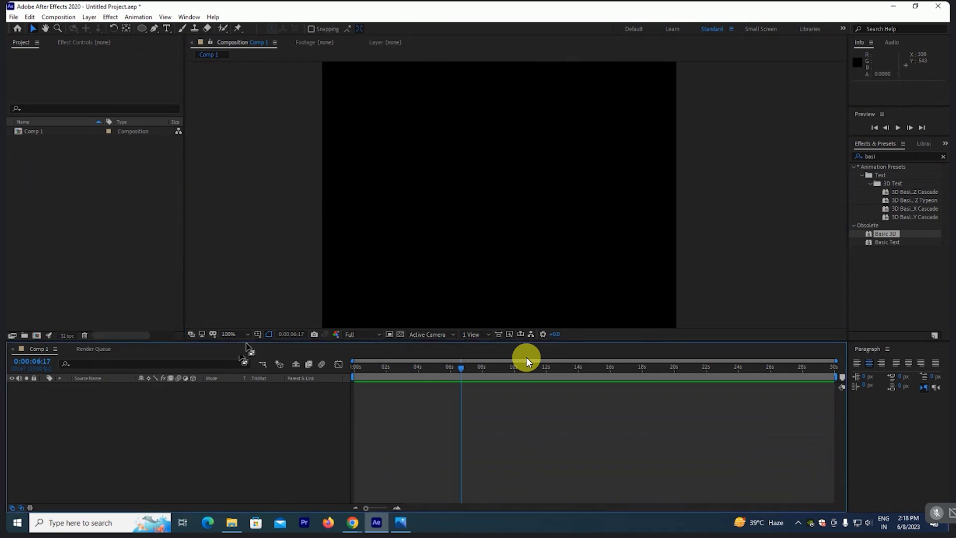
{"action": "left_click_drag", "start_coordinate": [251, 343], "coordinate": [251, 349]}
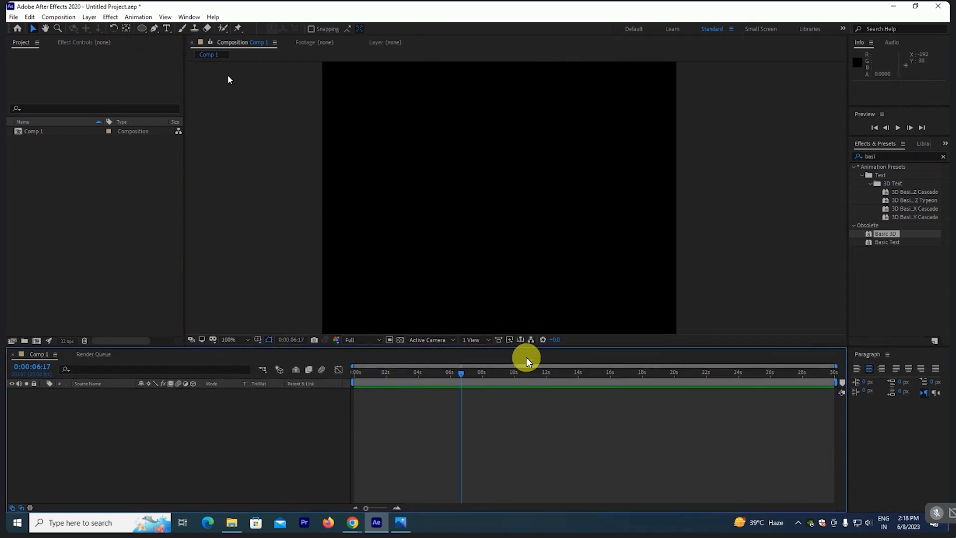
Step: Draw a three-point chevron with the Pen tool and give it a 33 px stroke
{"action": "left_click_drag", "start_coordinate": [451, 194], "coordinate": [435, 162]}
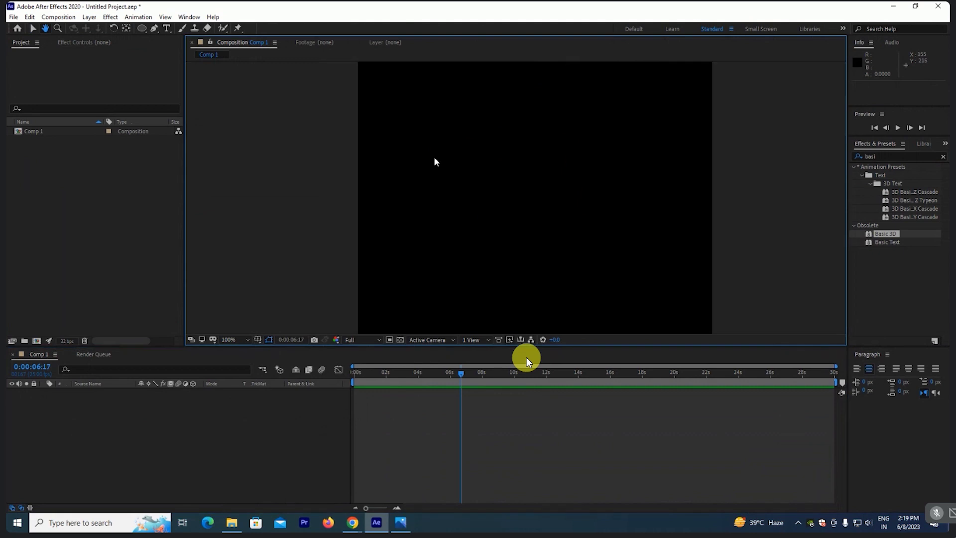
{"action": "left_click", "coordinate": [155, 28]}
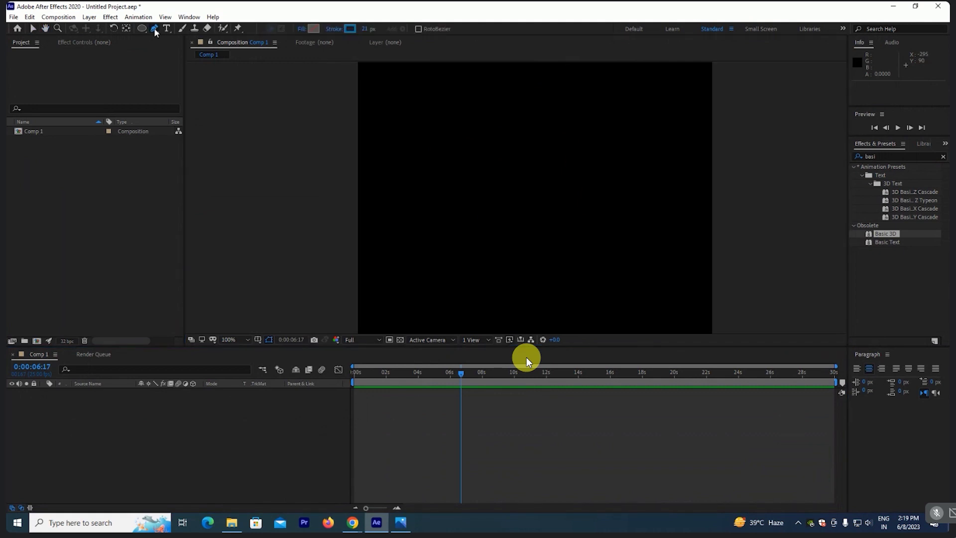
{"action": "left_click", "coordinate": [454, 136]}
{"action": "left_click", "coordinate": [507, 187]}
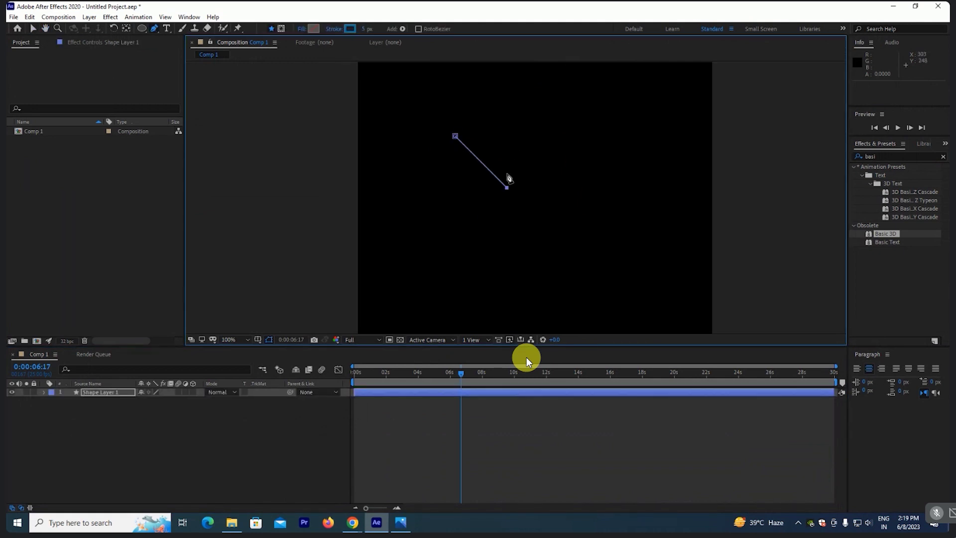
{"action": "left_click", "coordinate": [458, 235]}
{"action": "left_click_drag", "start_coordinate": [374, 30], "coordinate": [379, 33]}
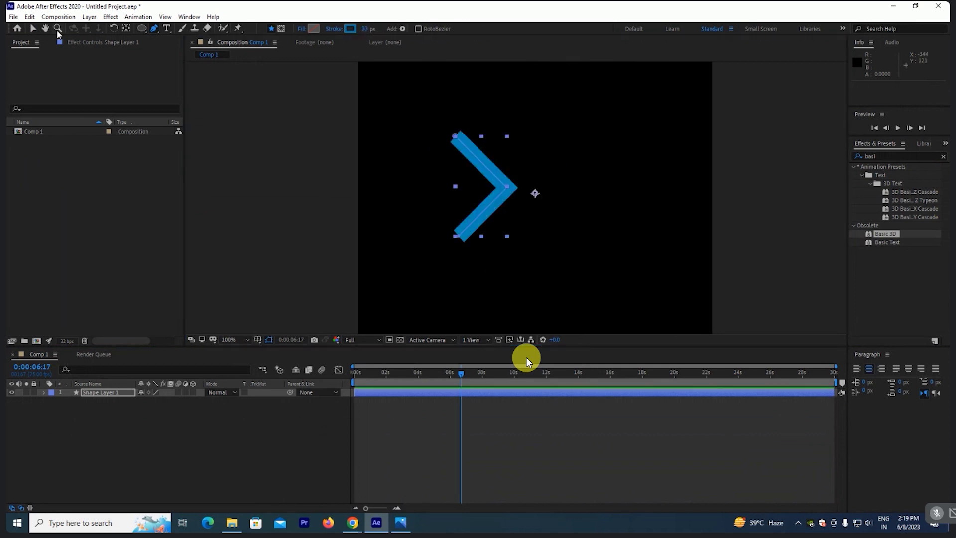
{"action": "key", "text": "v"}
Step: Reposition the chevron and scale it to 78% height and 81% width
{"action": "scroll", "coordinate": [514, 218], "scroll_direction": "down", "scroll_amount": 2}
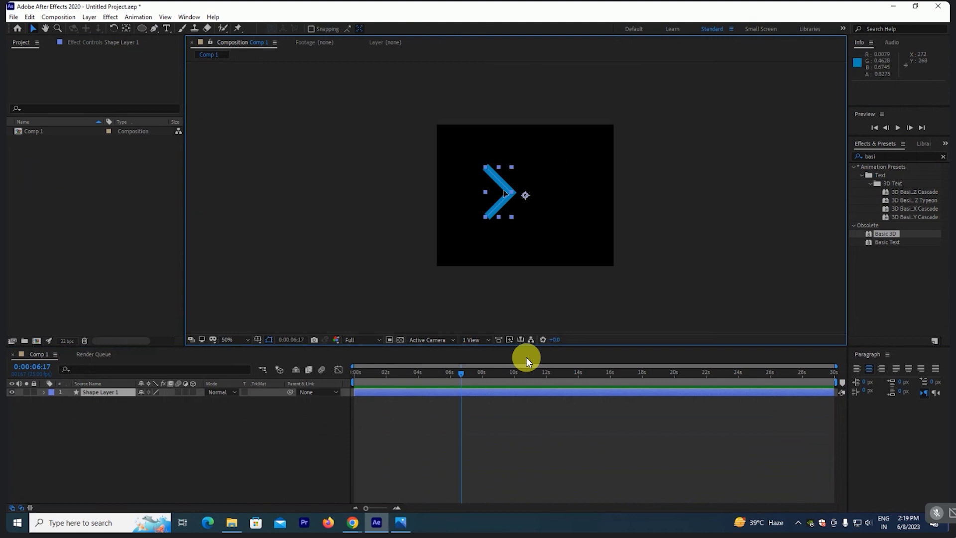
{"action": "left_click_drag", "start_coordinate": [504, 193], "coordinate": [495, 217]}
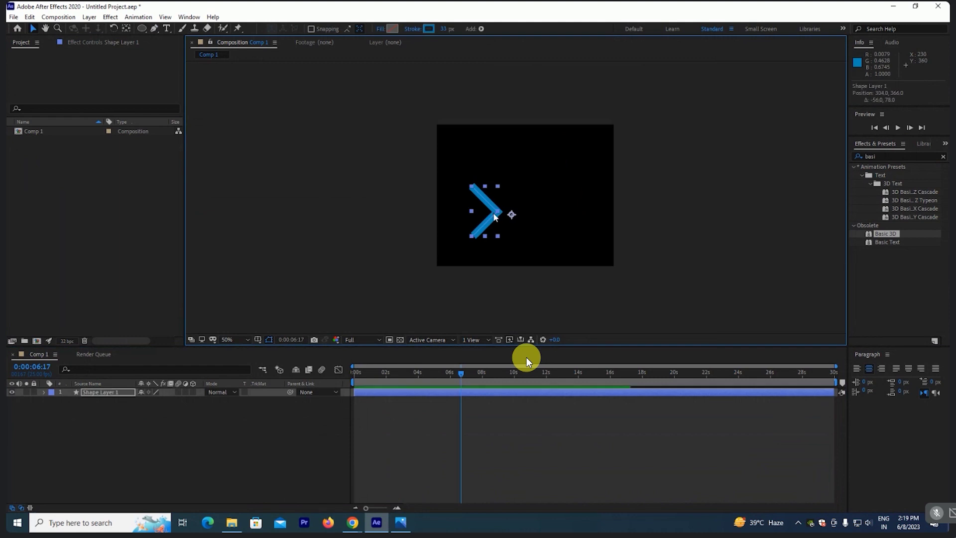
{"action": "scroll", "coordinate": [495, 216], "scroll_direction": "up", "scroll_amount": 2}
{"action": "left_click_drag", "start_coordinate": [460, 180], "coordinate": [455, 189]}
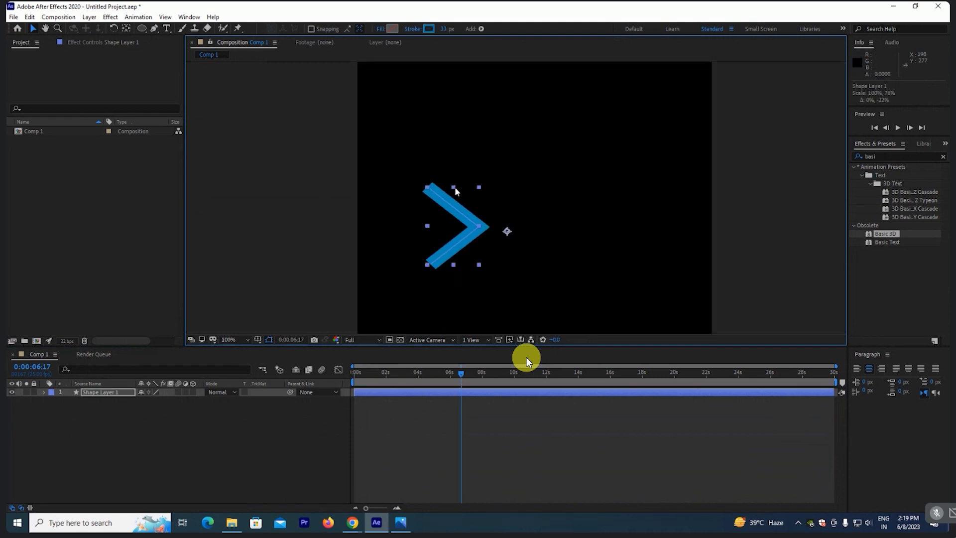
{"action": "left_click_drag", "start_coordinate": [507, 233], "coordinate": [498, 233]}
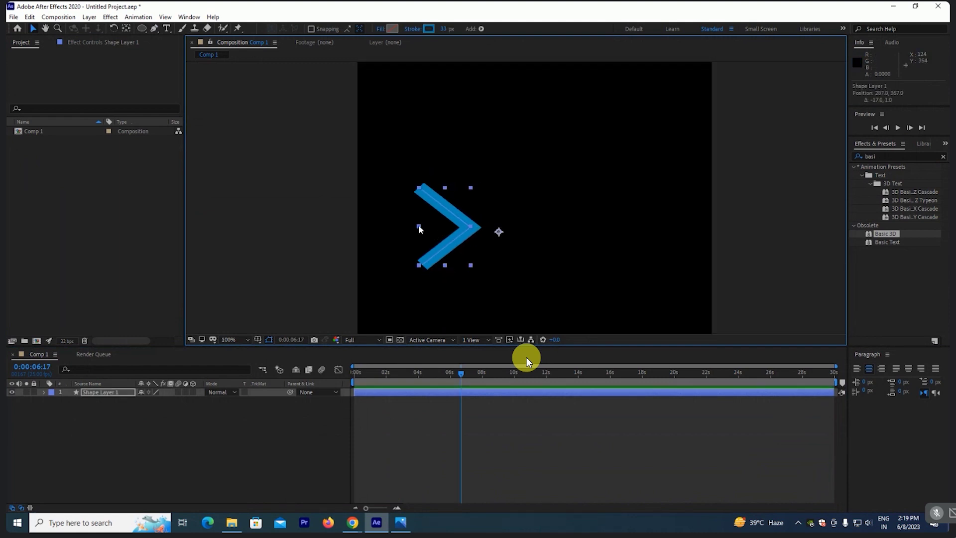
{"action": "mouse_move", "coordinate": [419, 226]}
{"action": "left_mouse_down"}
{"action": "mouse_move", "coordinate": [434, 227]}
{"action": "mouse_move", "coordinate": [424, 210]}
{"action": "mouse_move", "coordinate": [460, 181]}
{"action": "mouse_move", "coordinate": [474, 184]}
{"action": "left_mouse_up"}
{"action": "key", "text": "y"}
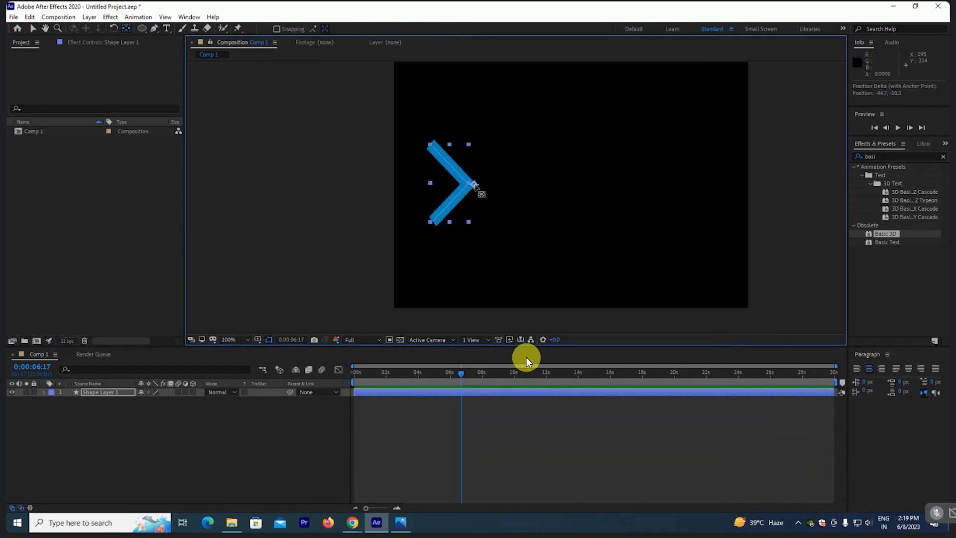
Step: Set Position keyframes at 0s and about 1s so the chevron slides to the right side
{"action": "left_click", "coordinate": [305, 436]}
{"action": "key", "text": "Home"}
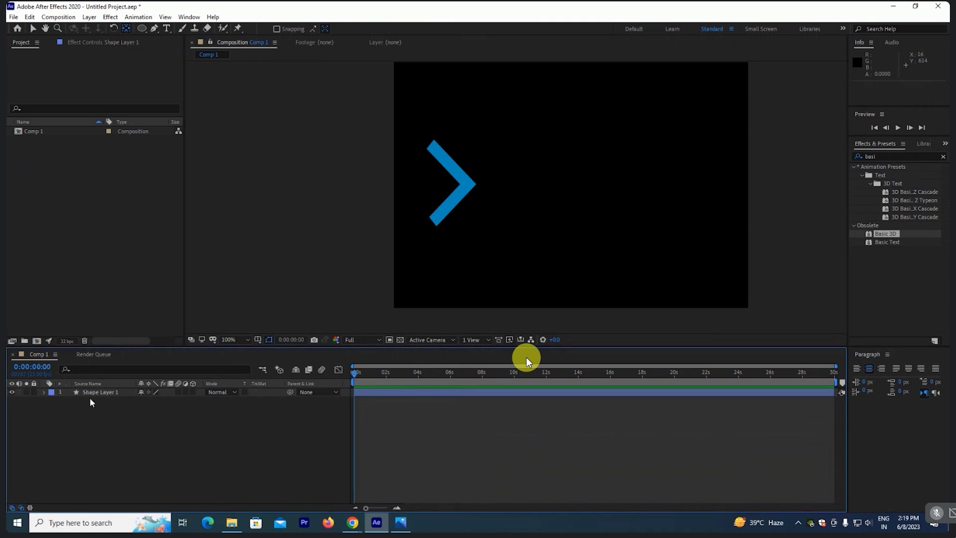
{"action": "left_click", "coordinate": [100, 393]}
{"action": "key", "text": "p"}
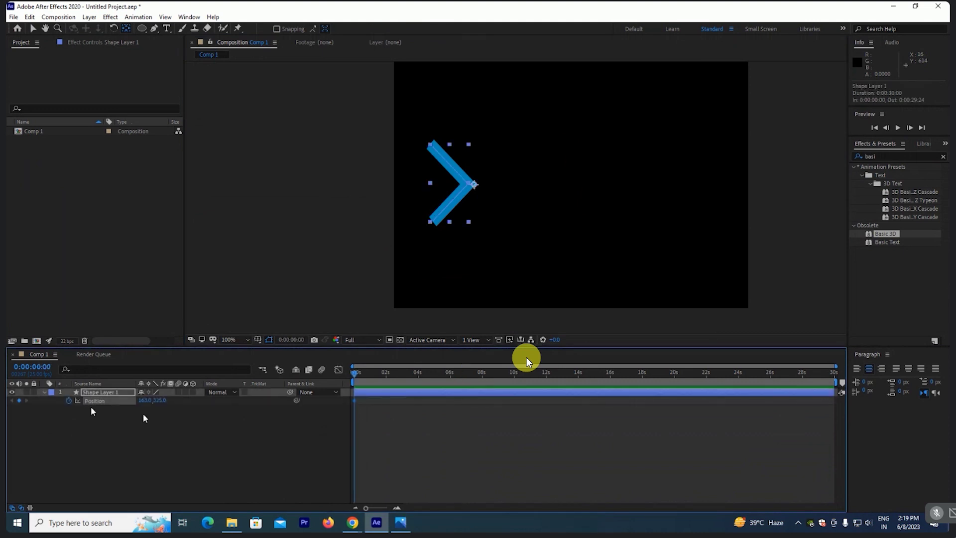
{"action": "left_click", "coordinate": [380, 373]}
{"action": "left_click_drag", "start_coordinate": [381, 372], "coordinate": [384, 372]}
{"action": "left_click_drag", "start_coordinate": [146, 400], "coordinate": [429, 386]}
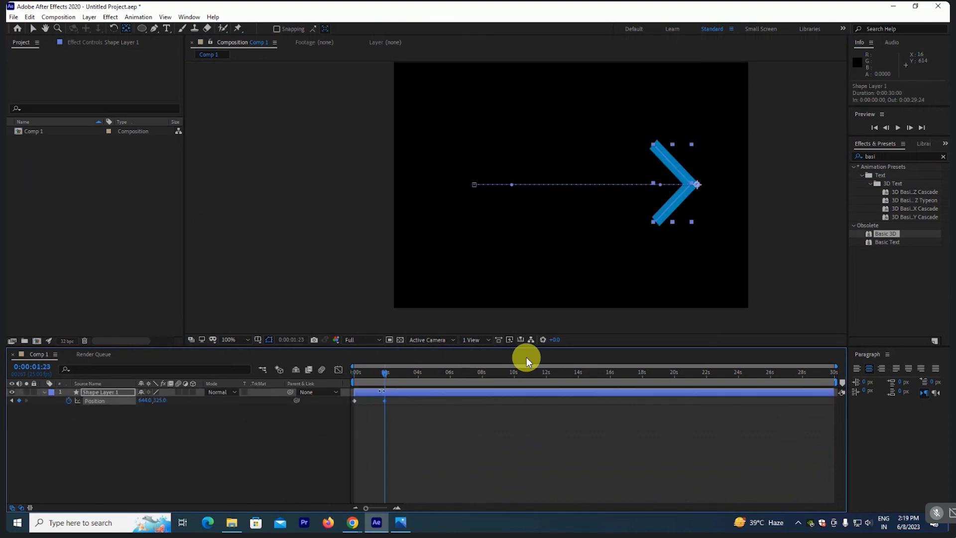
Step: Preview the chevron's sliding motion from the start of the timeline
{"action": "key", "text": "space"}
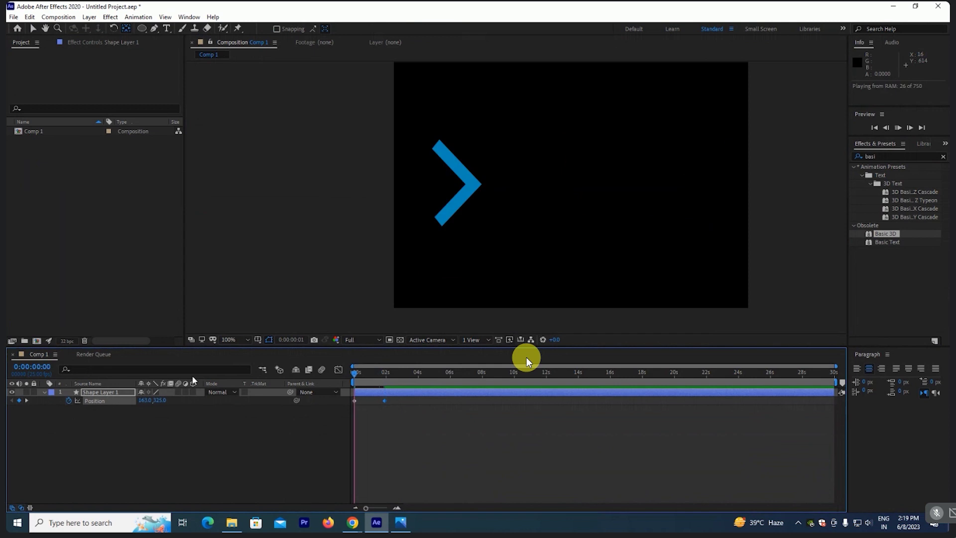
{"action": "left_click_drag", "start_coordinate": [407, 398], "coordinate": [329, 413]}
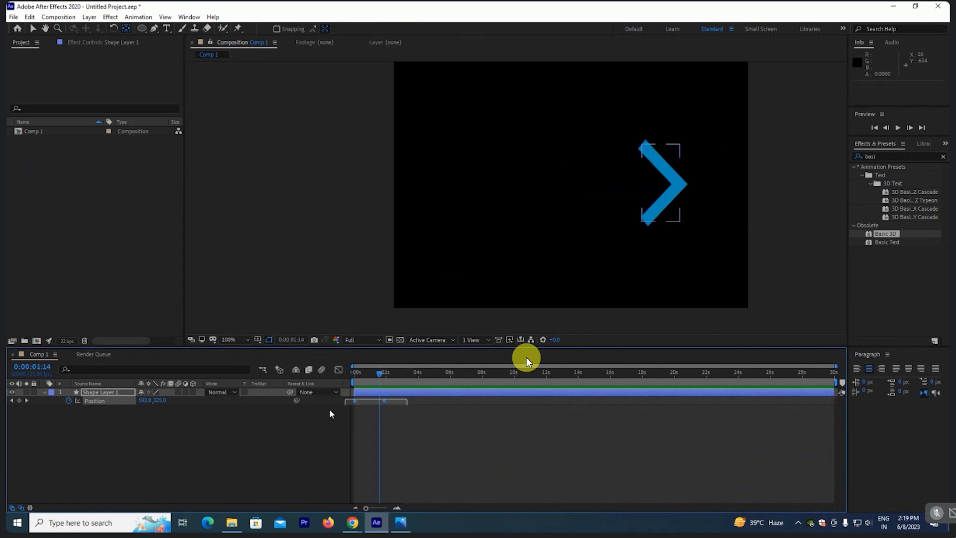
{"action": "key", "text": "Home"}
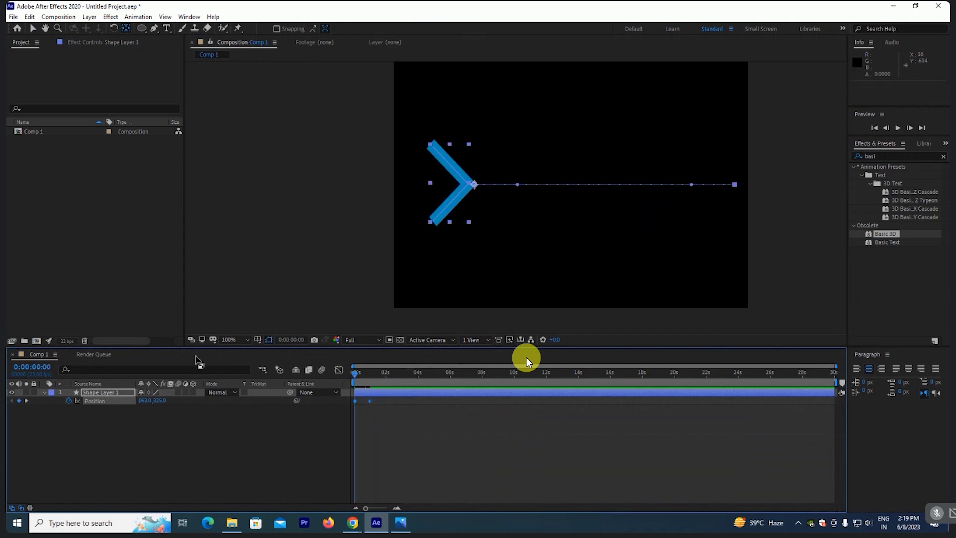
{"action": "key", "text": "space"}
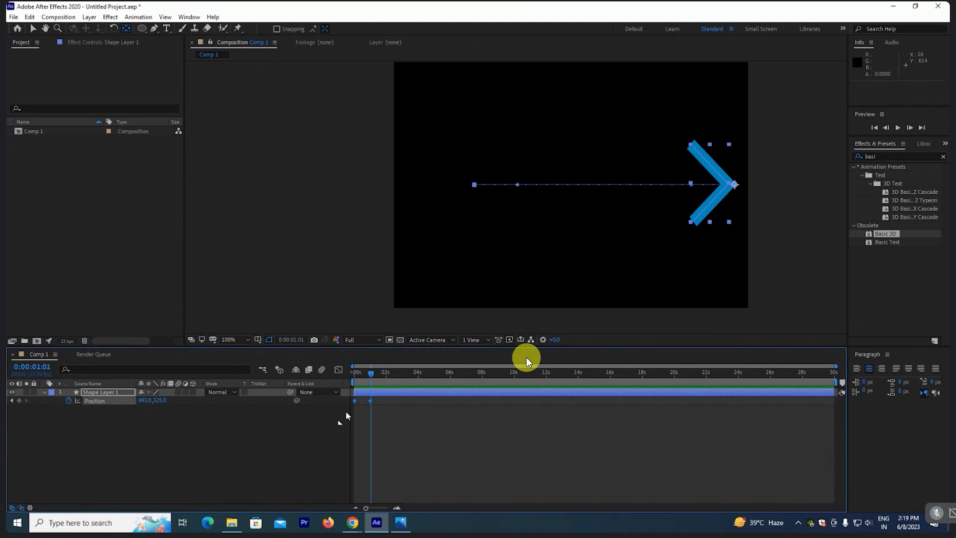
Step: Show the speed graph and apply Easy Ease (F9) to the chevron's Position keyframes
{"action": "left_click", "coordinate": [338, 370]}
{"action": "left_click", "coordinate": [483, 497]}
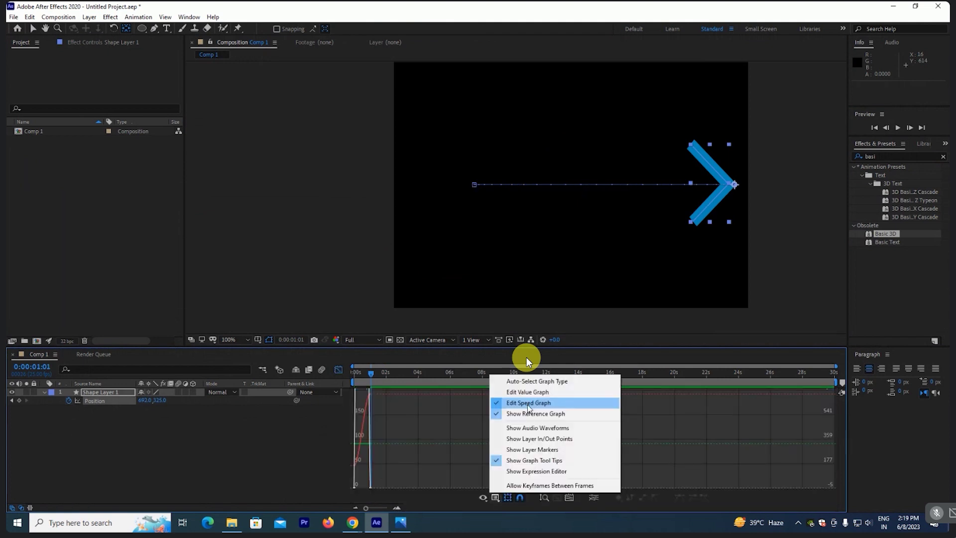
{"action": "left_click", "coordinate": [529, 403]}
{"action": "left_click_drag", "start_coordinate": [365, 507], "coordinate": [386, 508]}
{"action": "left_click", "coordinate": [94, 401]}
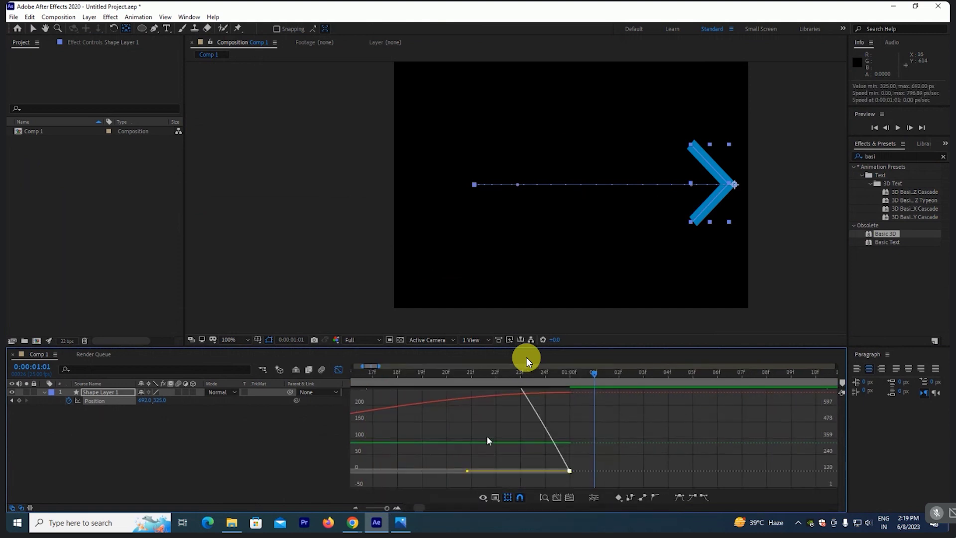
{"action": "key", "text": "F9"}
Step: Sharpen the chevron's deceleration in the speed graph and play it back to check
{"action": "scroll", "coordinate": [487, 440], "scroll_direction": "left", "scroll_amount": 2}
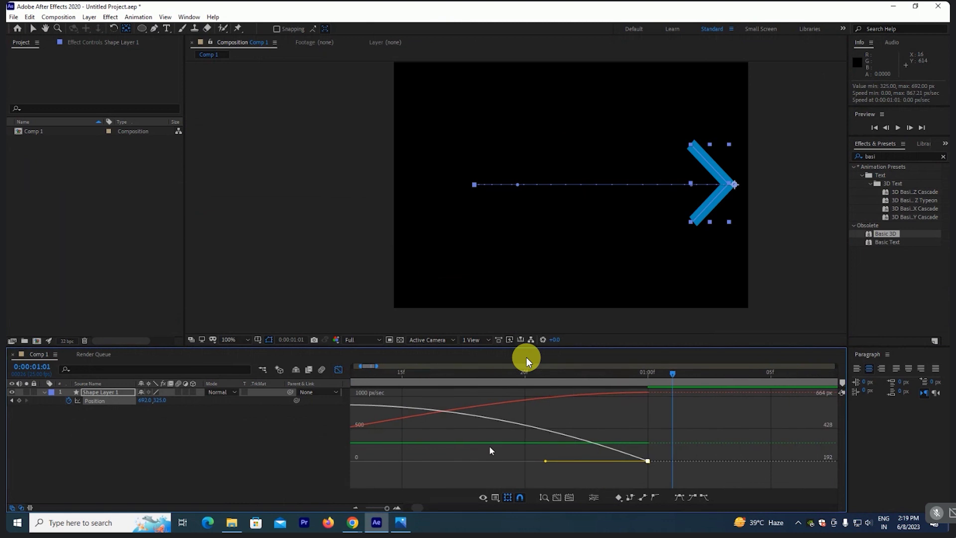
{"action": "left_click_drag", "start_coordinate": [386, 507], "coordinate": [382, 508]}
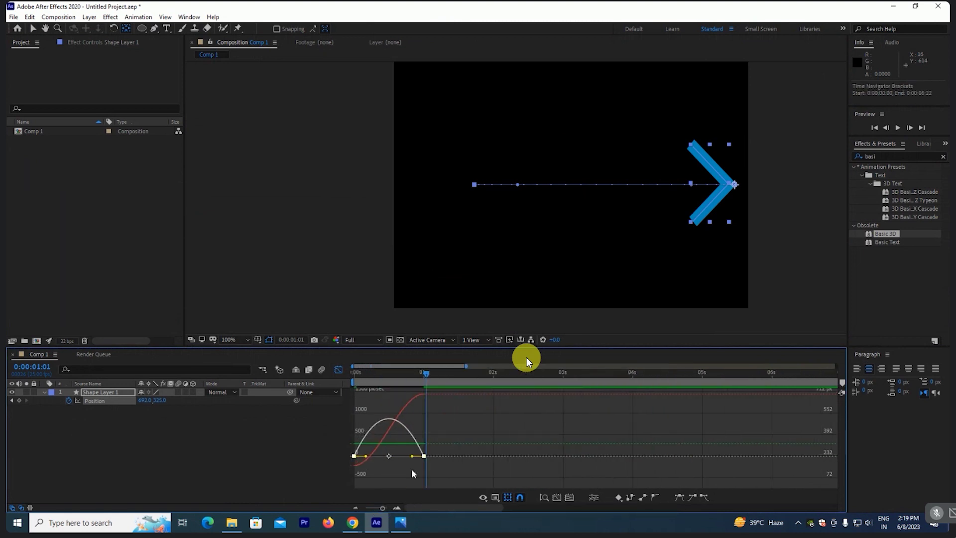
{"action": "left_click_drag", "start_coordinate": [411, 456], "coordinate": [350, 456]}
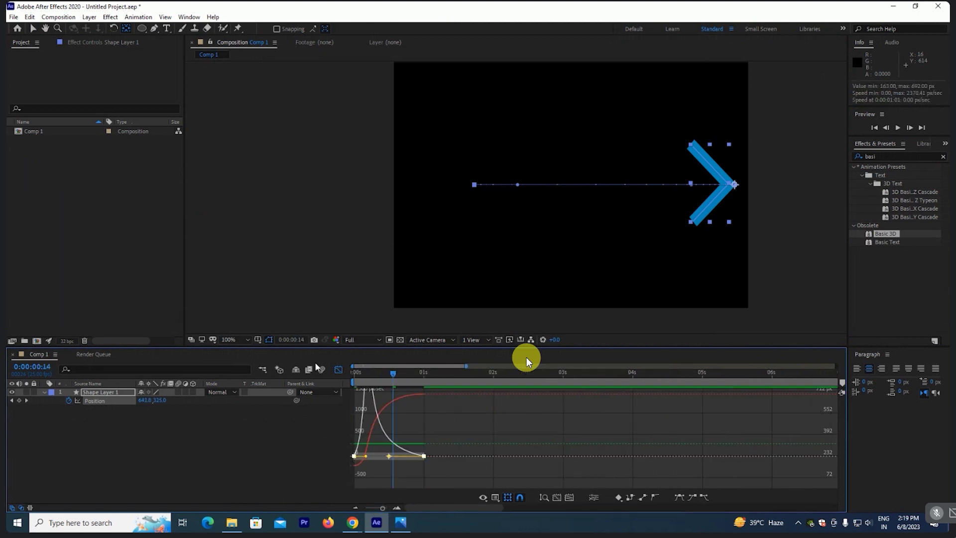
{"action": "key", "text": "space"}
{"action": "key", "text": "space"}
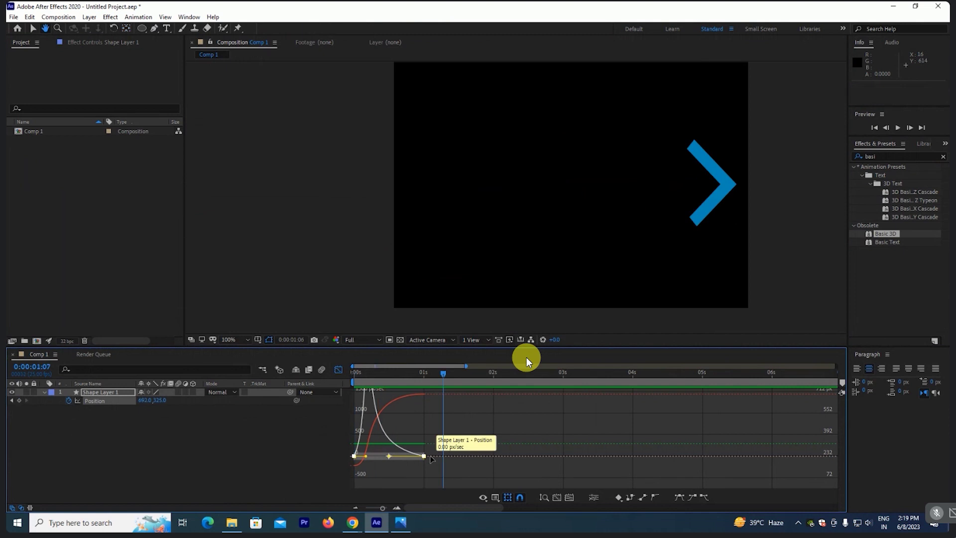
{"action": "left_click_drag", "start_coordinate": [443, 373], "coordinate": [386, 379]}
{"action": "left_click", "coordinate": [274, 422]}
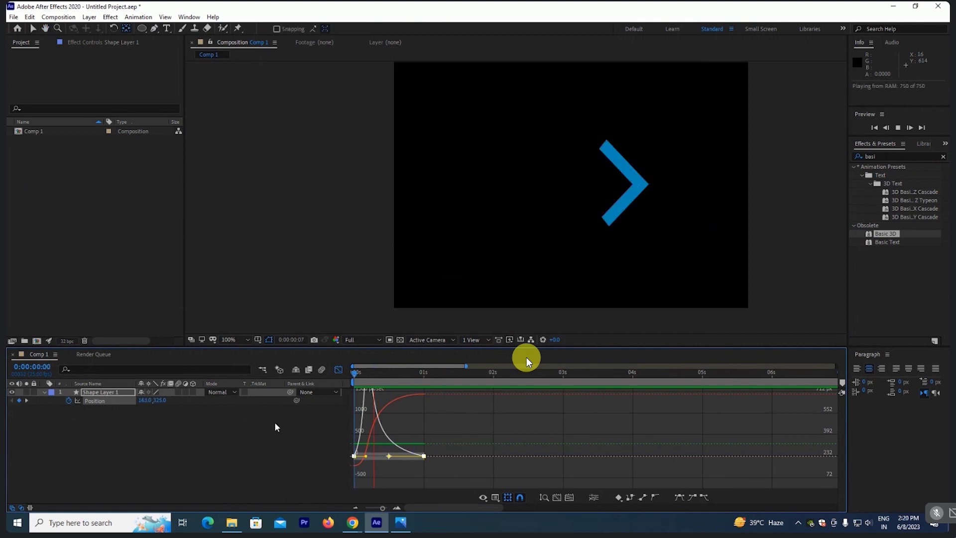
Step: Pre-compose the chevron's Shape Layer 1 into a new composition
{"action": "left_click", "coordinate": [338, 370]}
{"action": "left_click", "coordinate": [93, 394]}
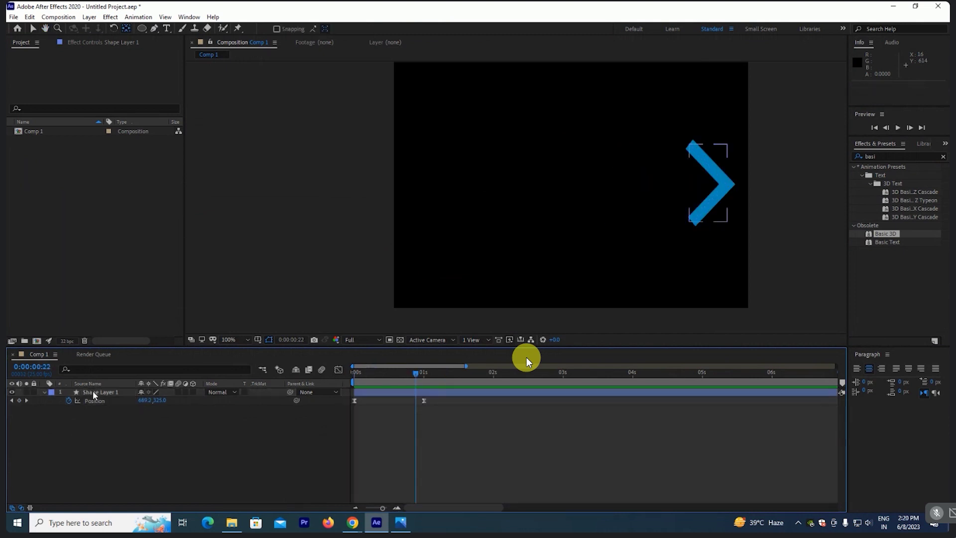
{"action": "double_click", "coordinate": [92, 392]}
{"action": "right_click", "coordinate": [103, 392]}
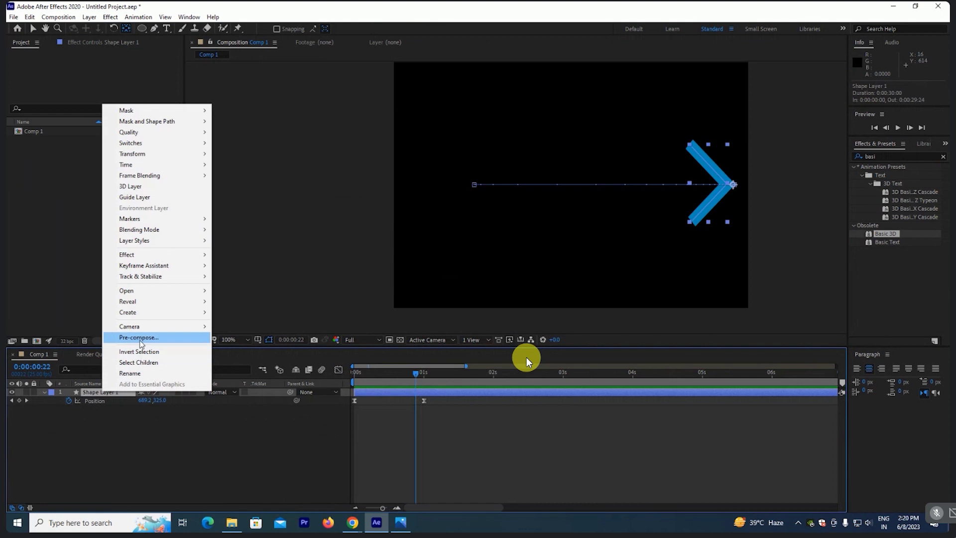
{"action": "left_click", "coordinate": [139, 337]}
{"action": "left_click", "coordinate": [502, 325]}
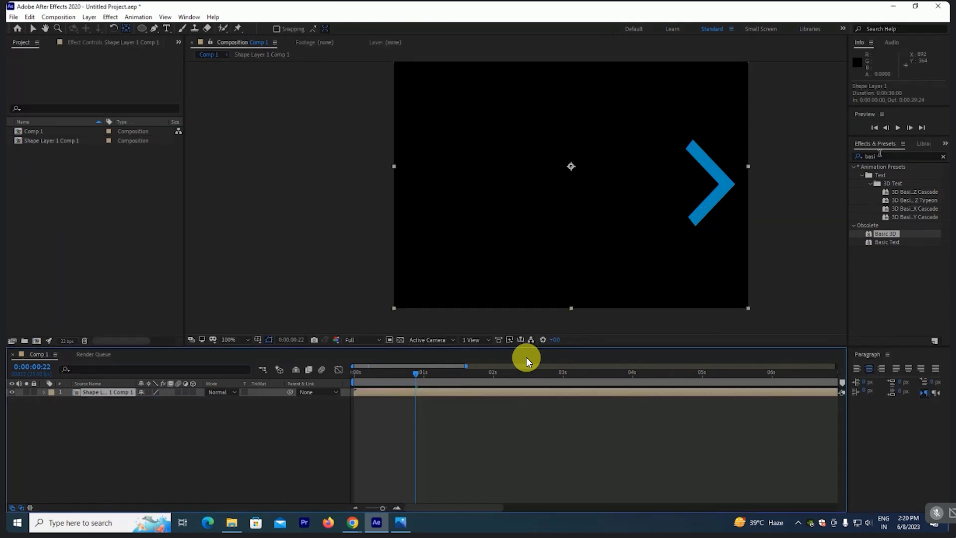
{"action": "mouse_move", "coordinate": [885, 233]}
{"action": "left_mouse_down"}
{"action": "mouse_move", "coordinate": [701, 186]}
{"action": "mouse_move", "coordinate": [722, 194]}
{"action": "left_mouse_up"}
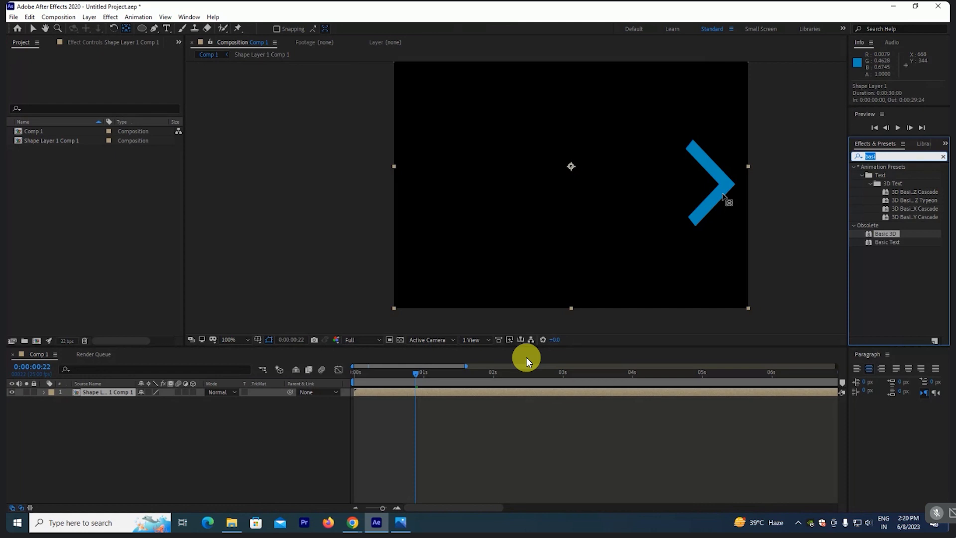
Step: Find Echo in Effects & Presets and apply it to the precomposed chevron layer
{"action": "type", "text": "ech"}
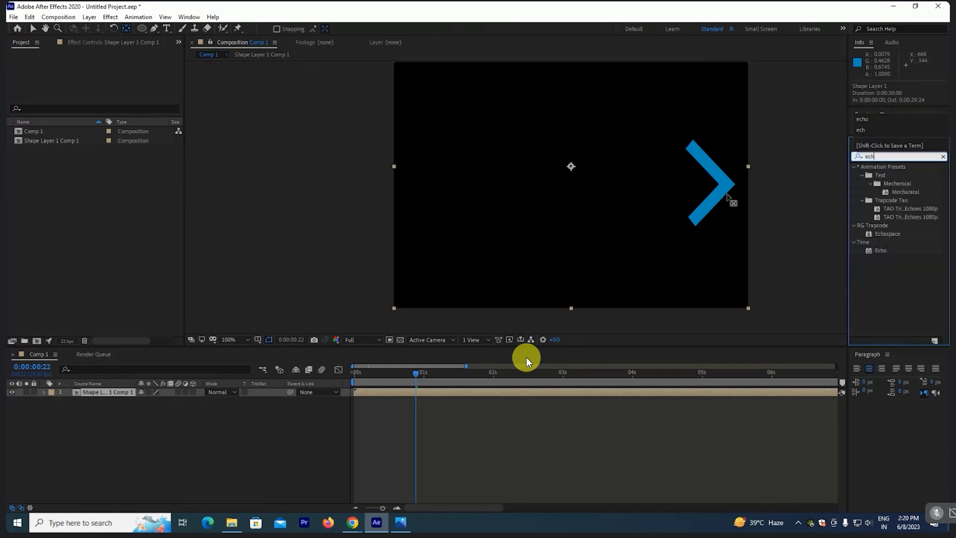
{"action": "left_click_drag", "start_coordinate": [722, 194], "coordinate": [728, 198]}
{"action": "left_click_drag", "start_coordinate": [880, 250], "coordinate": [104, 399]}
{"action": "key", "text": "space"}
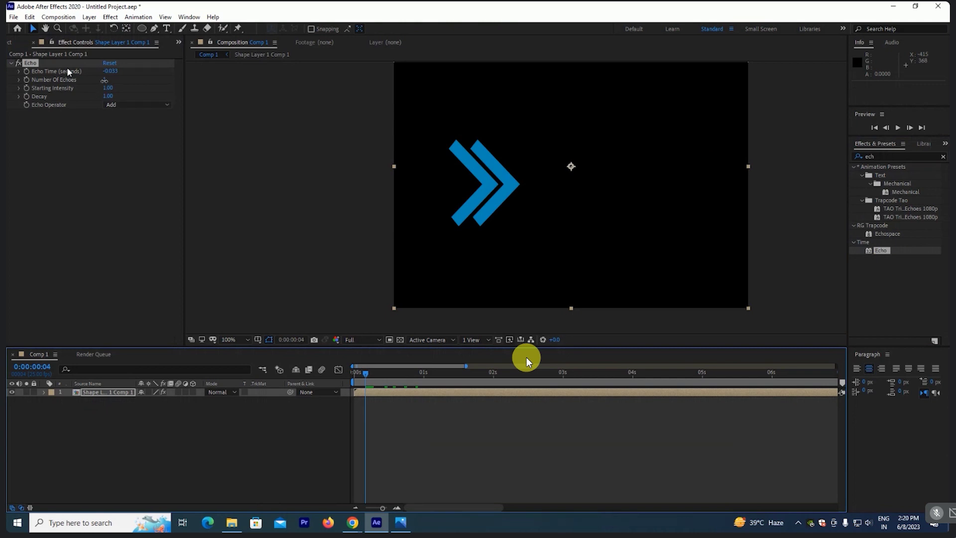
Step: Set the Echo's Number Of Echoes to 8 and Echo Operator to Maximum
{"action": "left_click", "coordinate": [108, 80]}
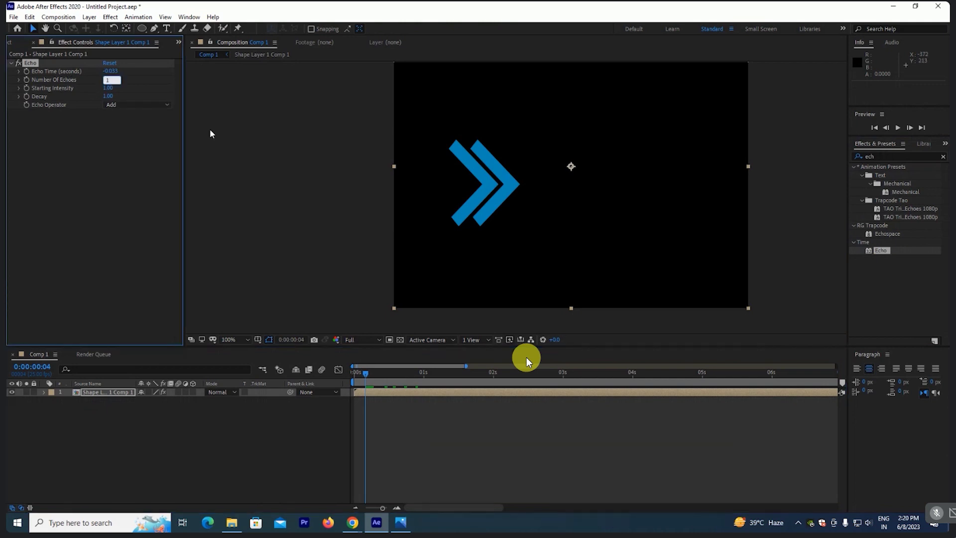
{"action": "type", "text": "8"}
{"action": "key", "text": "Return"}
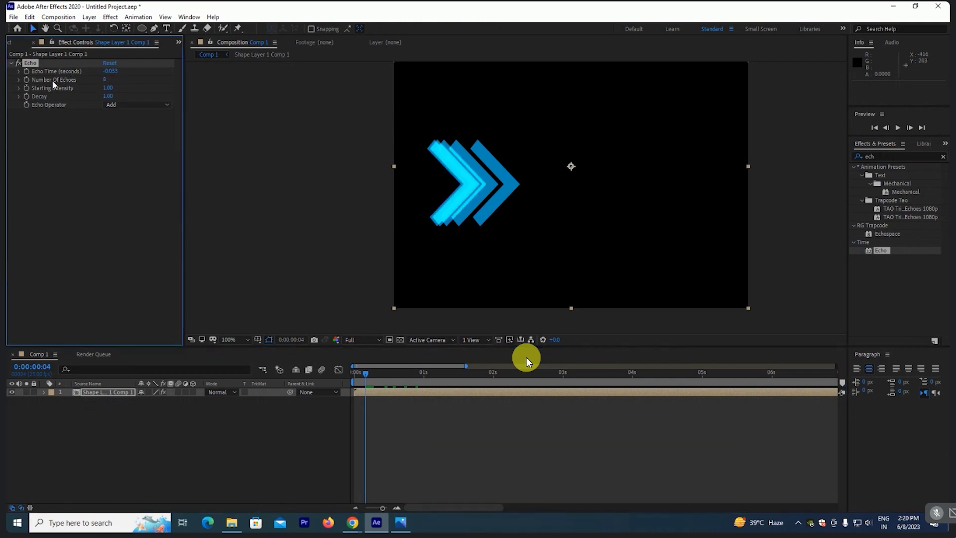
{"action": "left_click", "coordinate": [131, 106]}
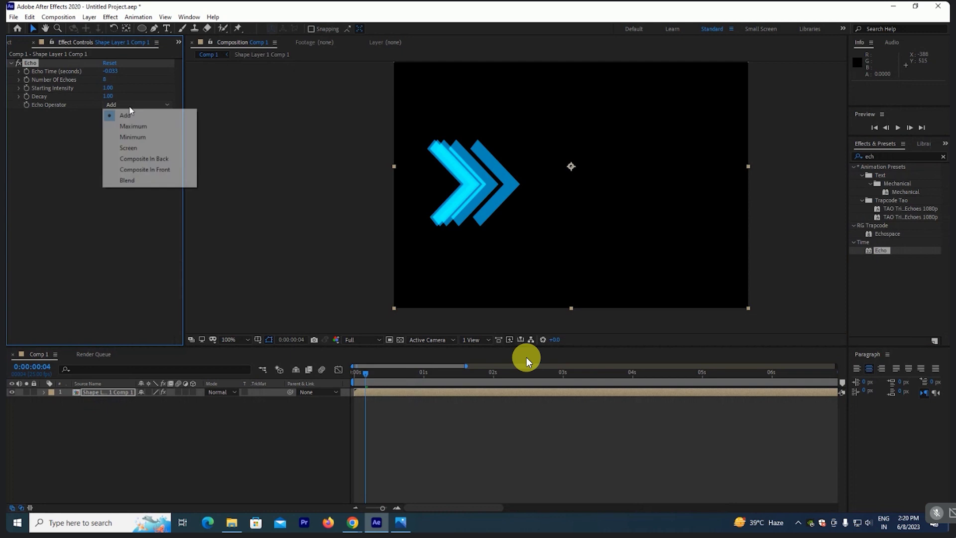
{"action": "left_click", "coordinate": [133, 125]}
Step: Preview the echo trail from the start and move to frame 10 to check it
{"action": "left_click", "coordinate": [233, 366]}
{"action": "key", "text": "Home"}
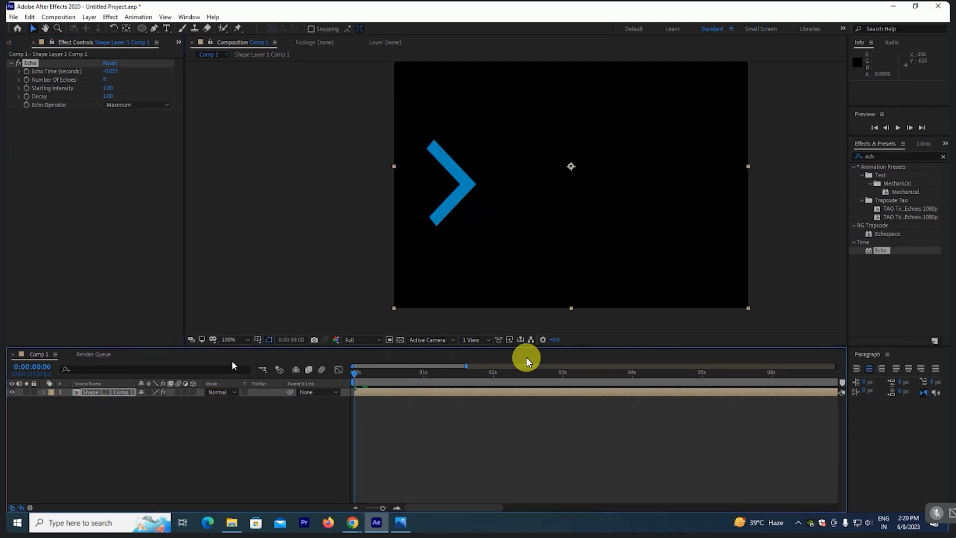
{"action": "key", "text": "space"}
{"action": "left_click", "coordinate": [365, 373]}
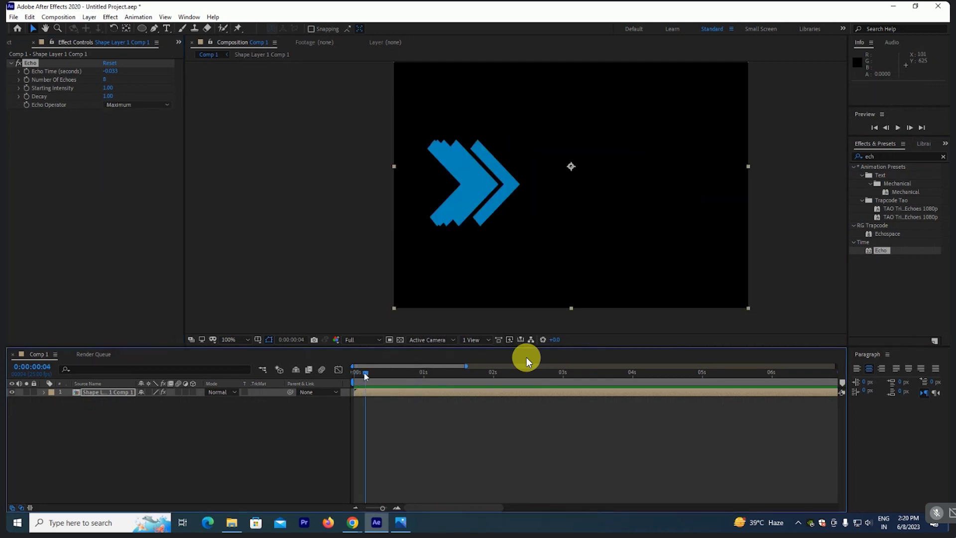
{"action": "left_click_drag", "start_coordinate": [366, 374], "coordinate": [382, 373]}
Step: Lower the Echo decay to about 0.61 and preview the fading chevron trail
{"action": "left_click_drag", "start_coordinate": [108, 95], "coordinate": [92, 98]}
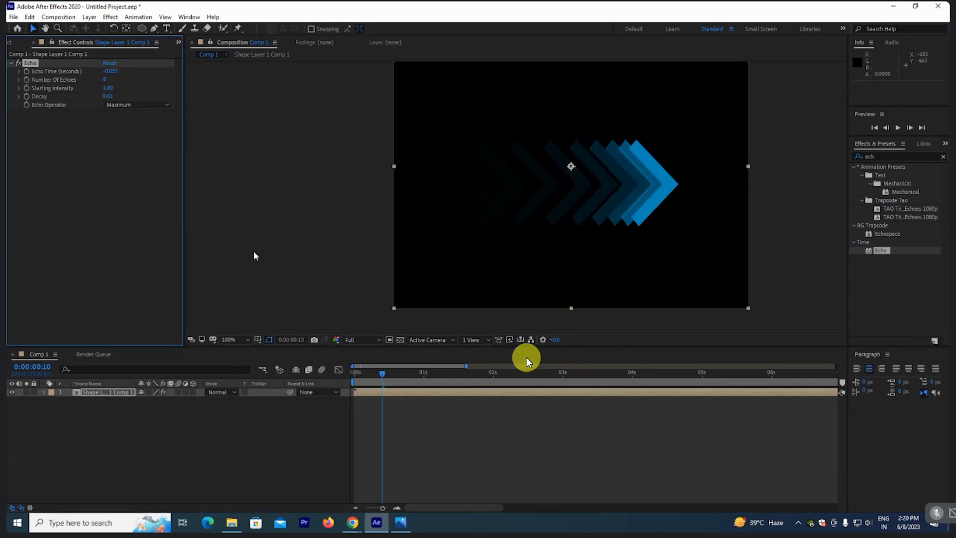
{"action": "left_click", "coordinate": [225, 350]}
{"action": "key", "text": "Home"}
{"action": "key", "text": "space"}
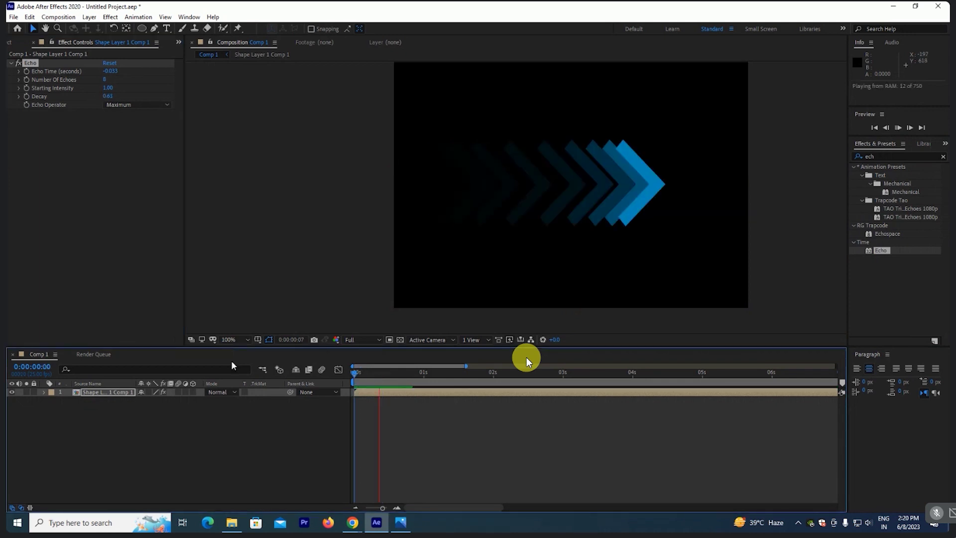
{"action": "key", "text": "space"}
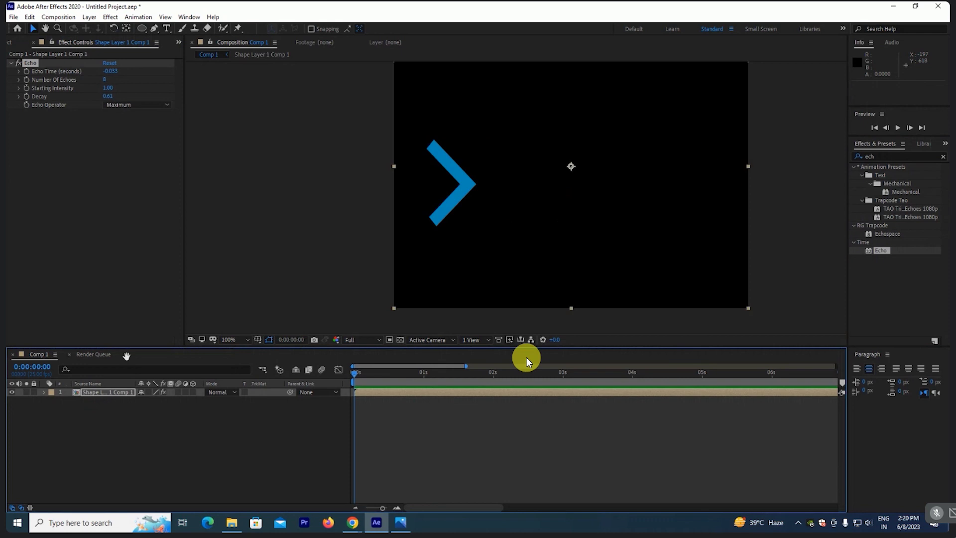
{"action": "key", "text": "space"}
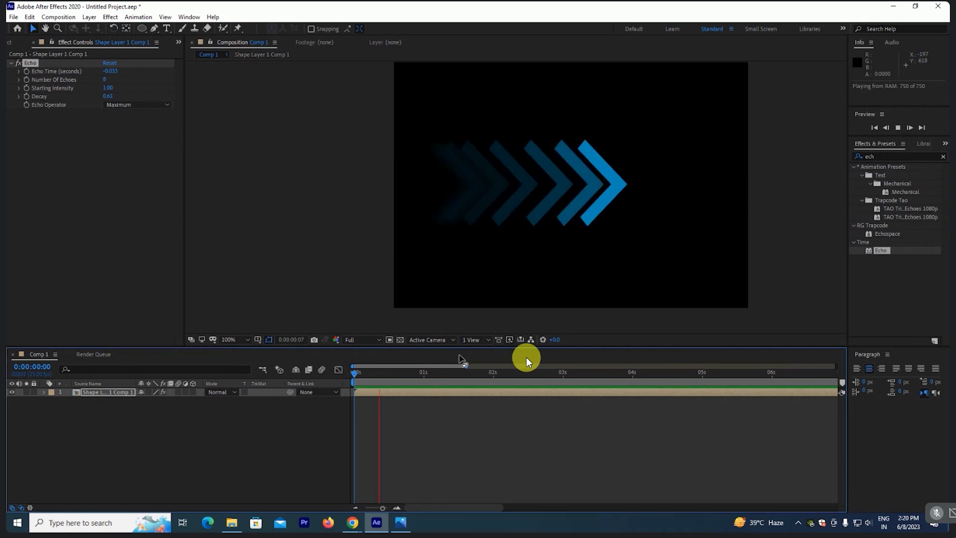
{"action": "key", "text": "space"}
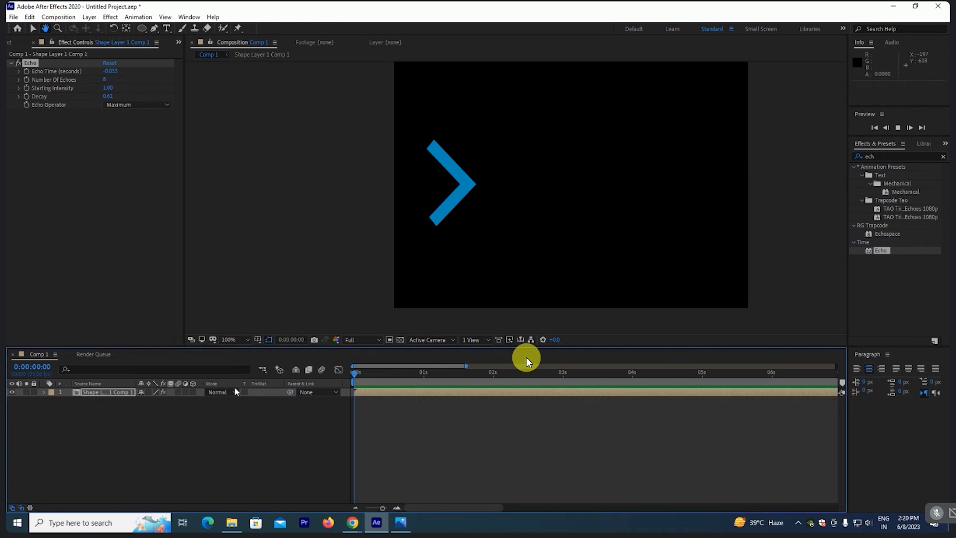
Step: Delete the Echo effect from the precomposed chevron layer in Comp 1
{"action": "left_click", "coordinate": [88, 394]}
{"action": "double_click", "coordinate": [88, 393]}
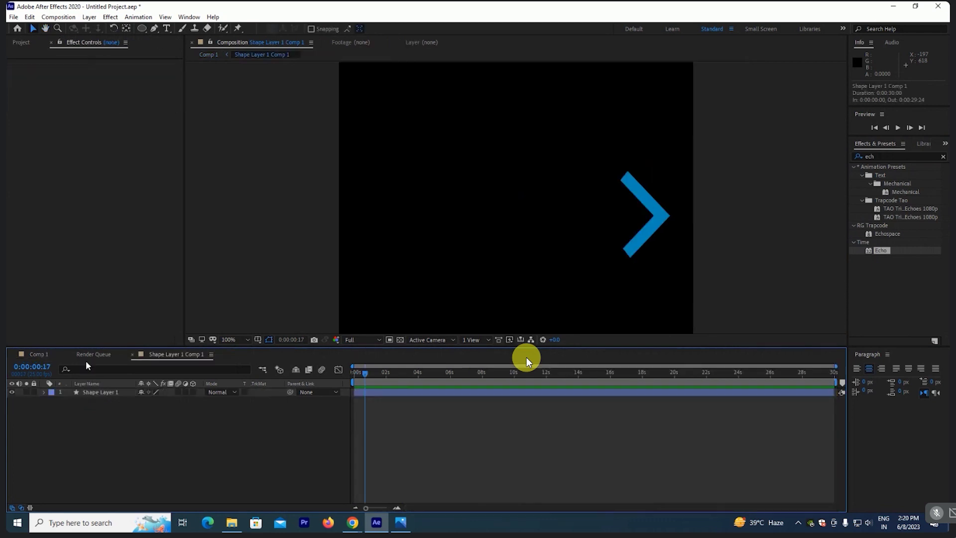
{"action": "key", "text": "shift+comma"}
{"action": "key", "text": "shift+comma"}
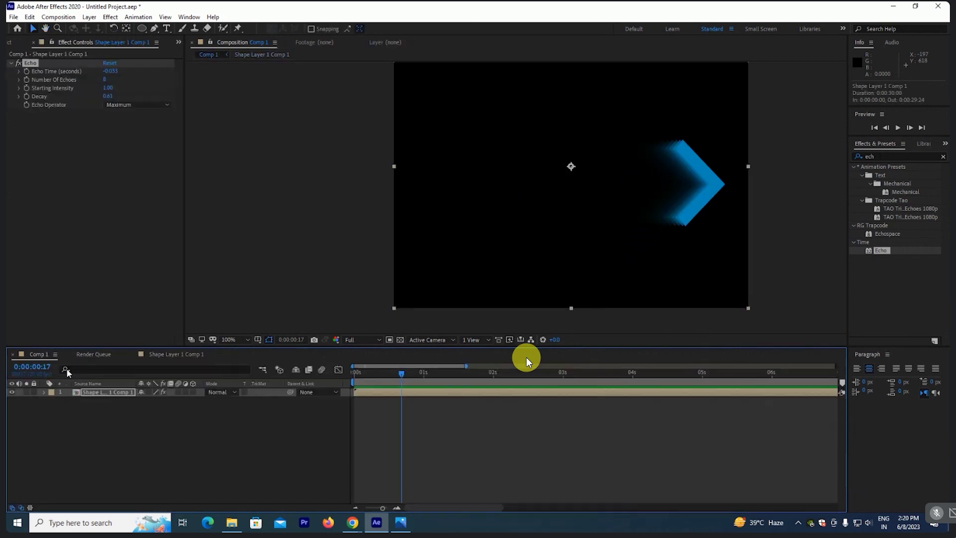
{"action": "left_click", "coordinate": [30, 63]}
{"action": "key", "text": "Delete"}
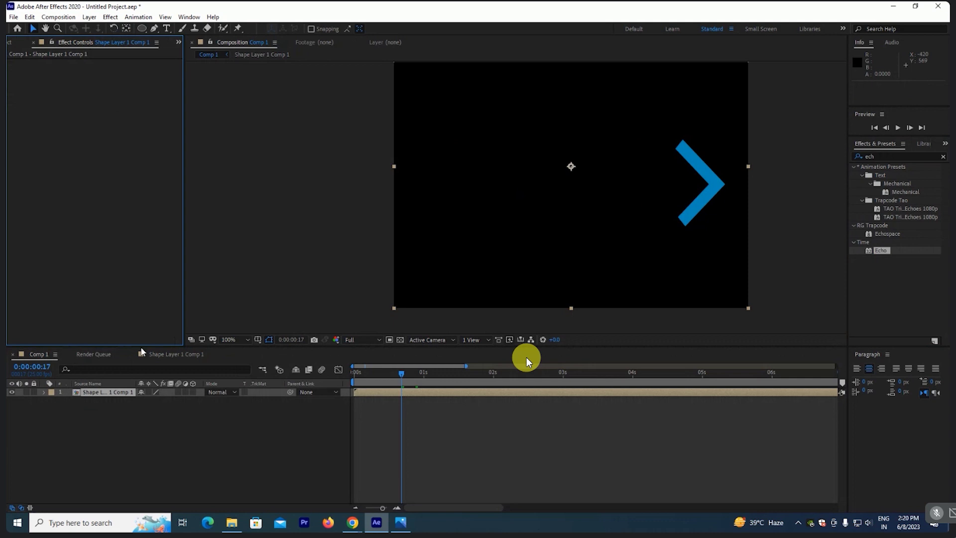
Step: In Shape Layer 1 Comp 1, expand Shape Layer 1's contents and bring up the Add list
{"action": "left_click", "coordinate": [142, 353]}
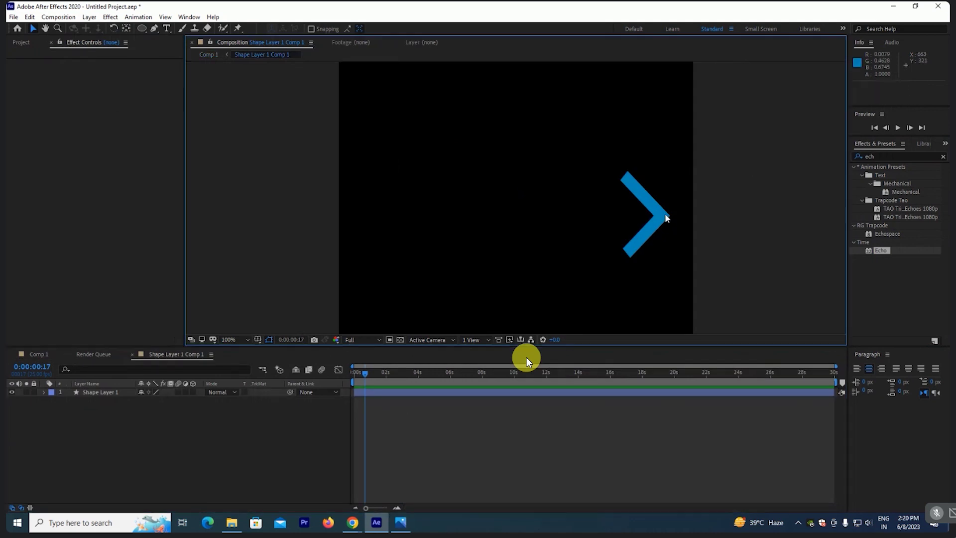
{"action": "left_click", "coordinate": [356, 377]}
{"action": "left_click", "coordinate": [113, 393]}
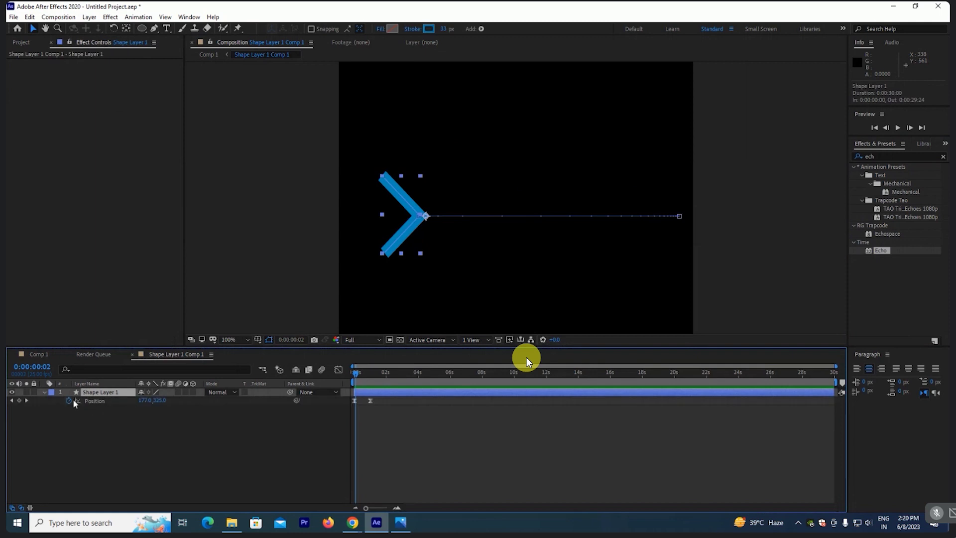
{"action": "left_click", "coordinate": [44, 392]}
{"action": "left_click", "coordinate": [197, 401]}
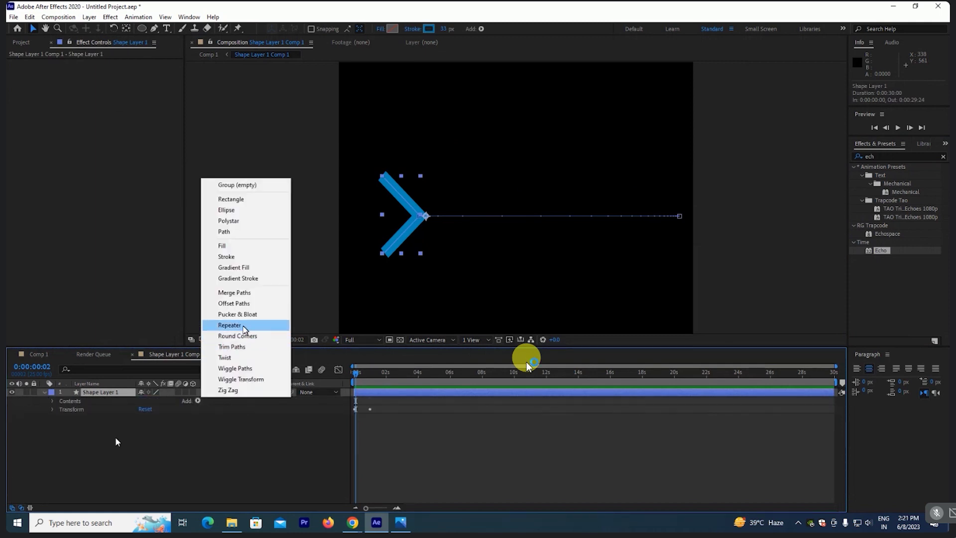
Step: Add a Repeater to the chevron and set it to 5 copies
{"action": "left_click", "coordinate": [229, 324]}
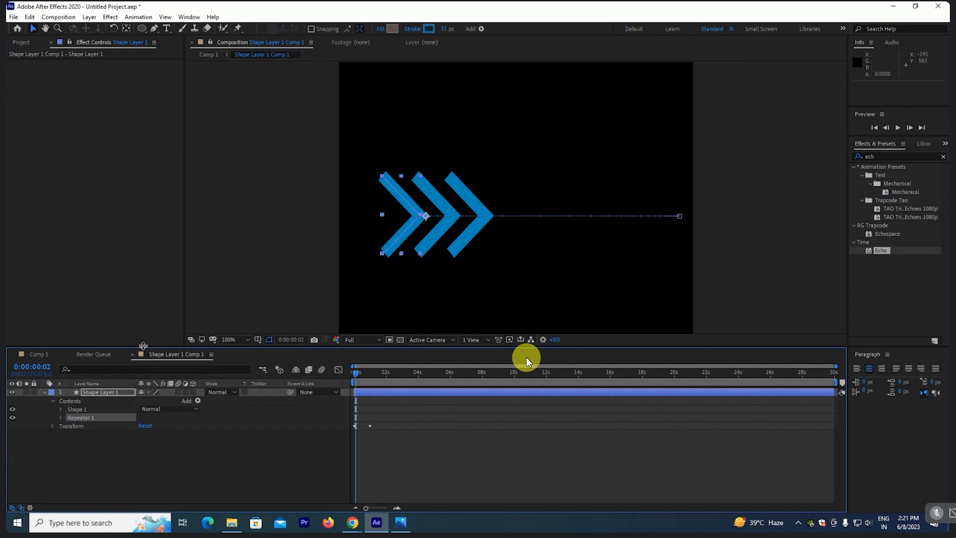
{"action": "left_click_drag", "start_coordinate": [143, 346], "coordinate": [142, 300]}
{"action": "key", "text": "space"}
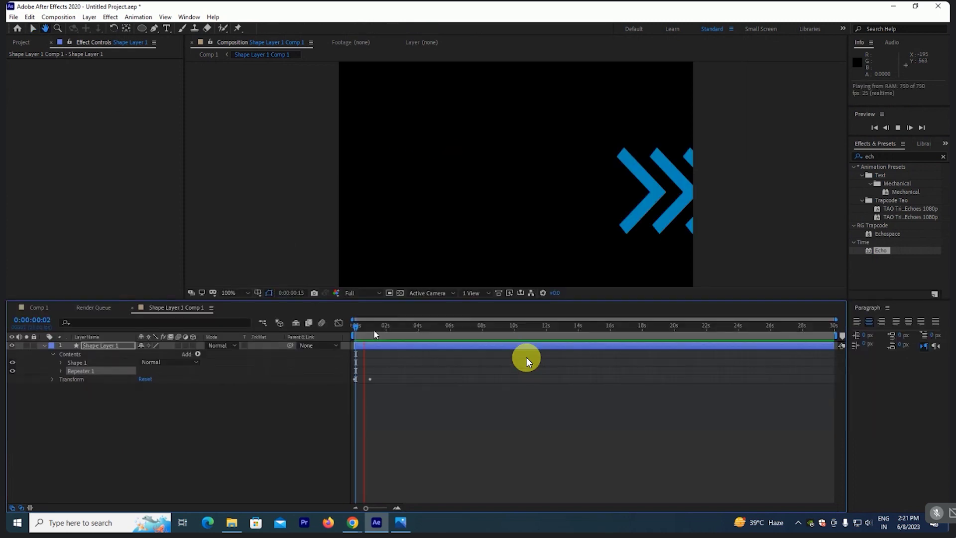
{"action": "key", "text": "space"}
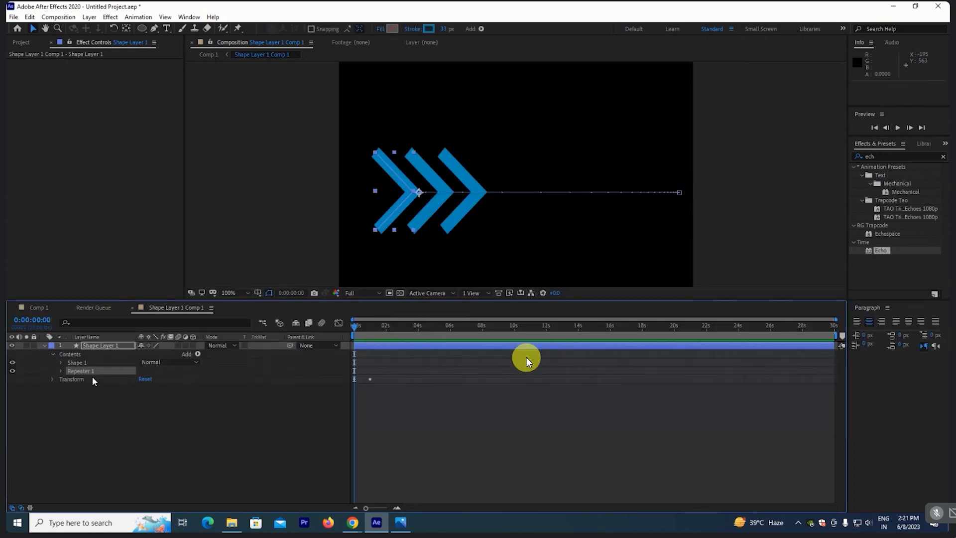
{"action": "left_click", "coordinate": [59, 371]}
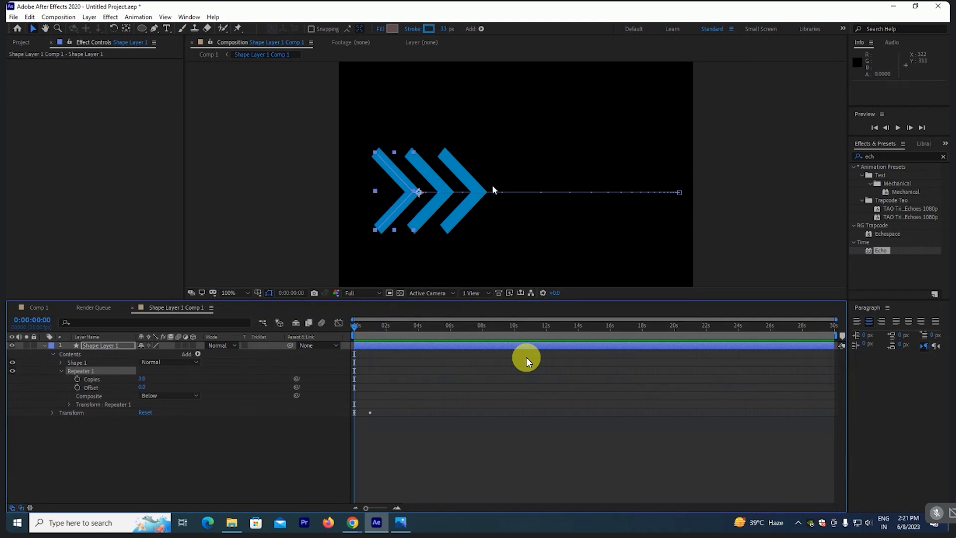
{"action": "left_click", "coordinate": [143, 378]}
{"action": "type", "text": "5"}
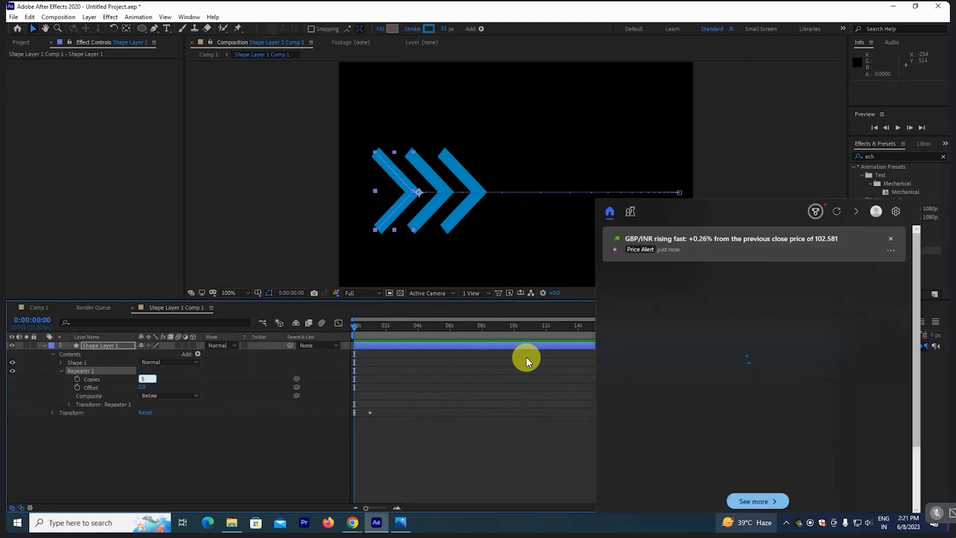
{"action": "key", "text": "Return"}
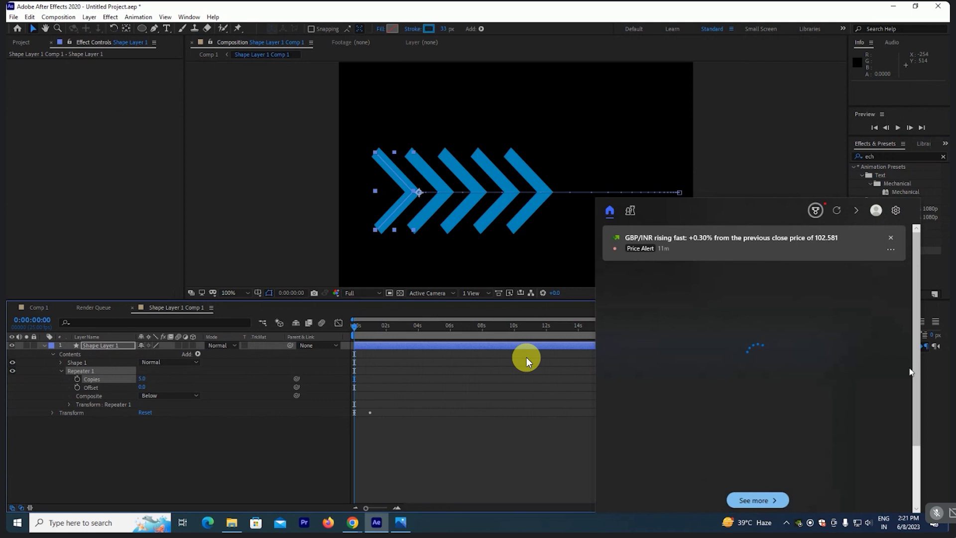
Step: Preview the five-chevron animation, go back to an earlier frame, and select Repeater 1
{"action": "left_click", "coordinate": [232, 480]}
{"action": "key", "text": "space"}
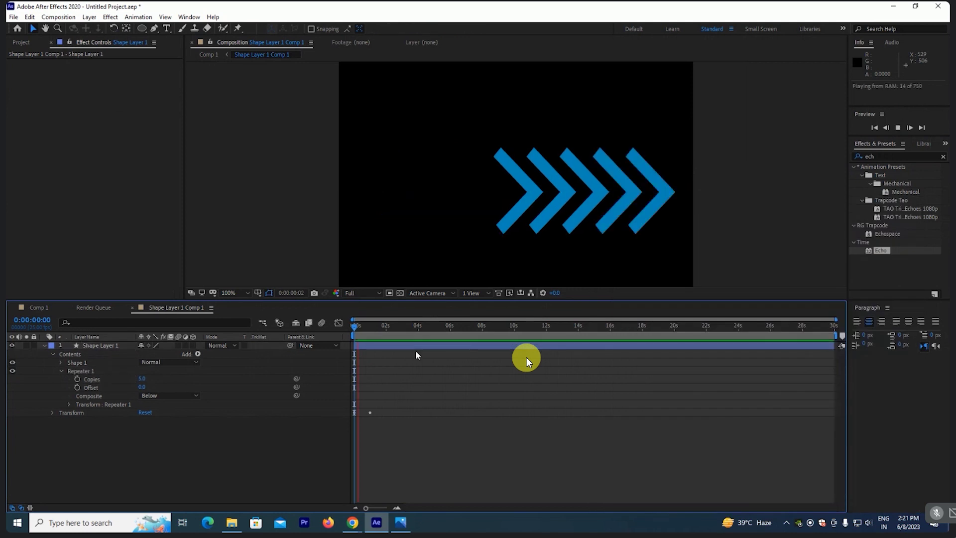
{"action": "key", "text": "space"}
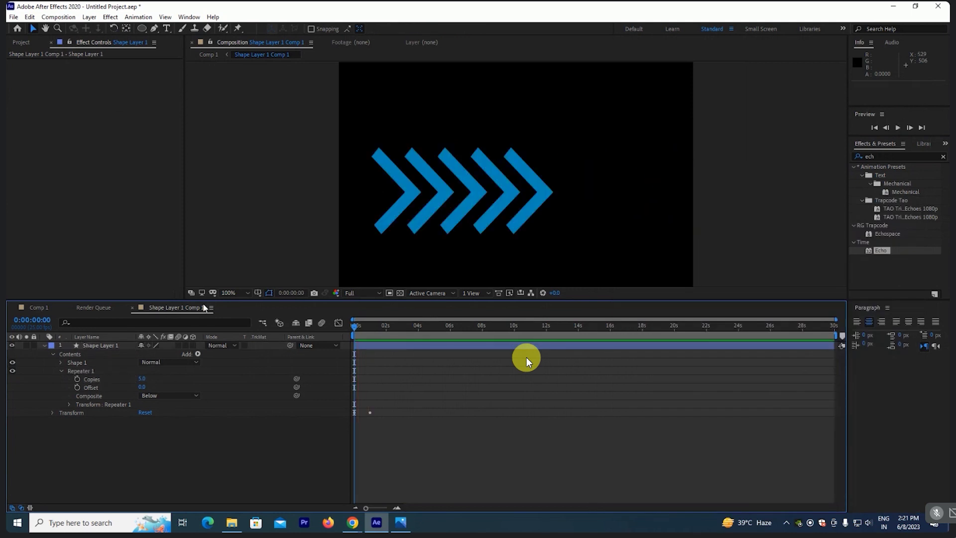
{"action": "key", "text": "space"}
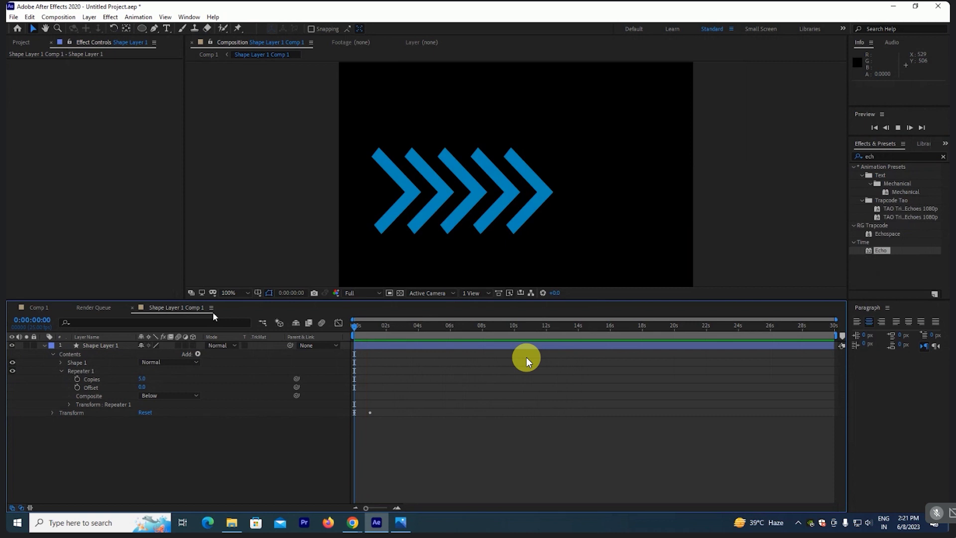
{"action": "key", "text": "space"}
{"action": "left_click_drag", "start_coordinate": [374, 330], "coordinate": [358, 327]}
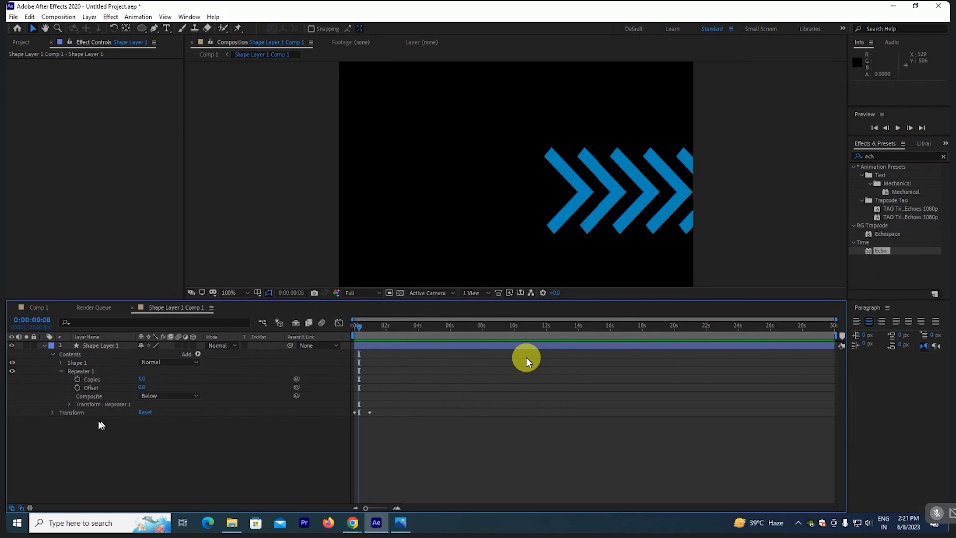
{"action": "left_click", "coordinate": [79, 379]}
{"action": "left_click", "coordinate": [78, 371]}
Step: Set the Repeater's Start Opacity to 0 % and preview the fading copies
{"action": "left_click", "coordinate": [69, 405]}
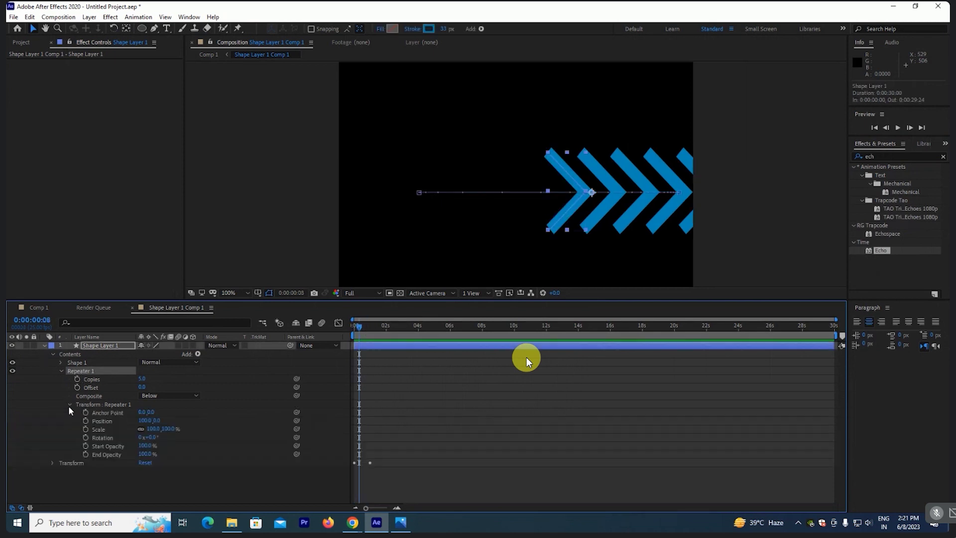
{"action": "left_click", "coordinate": [147, 445]}
{"action": "type", "text": "0"}
{"action": "key", "text": "Return"}
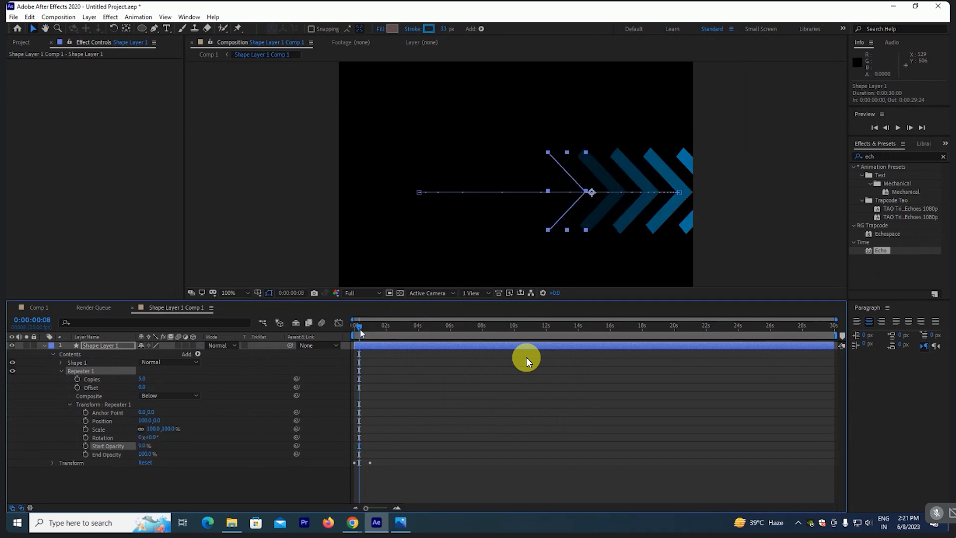
{"action": "key", "text": "space"}
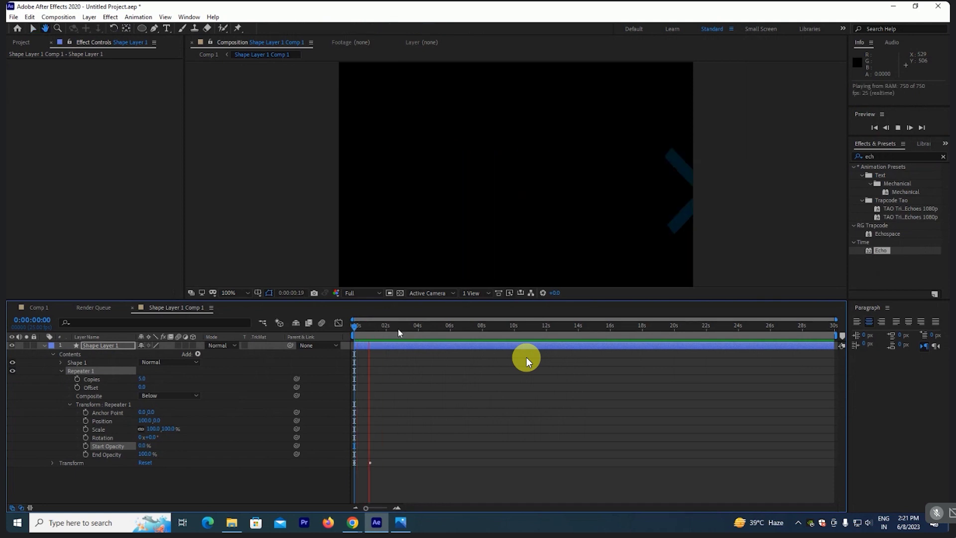
{"action": "key", "text": "space"}
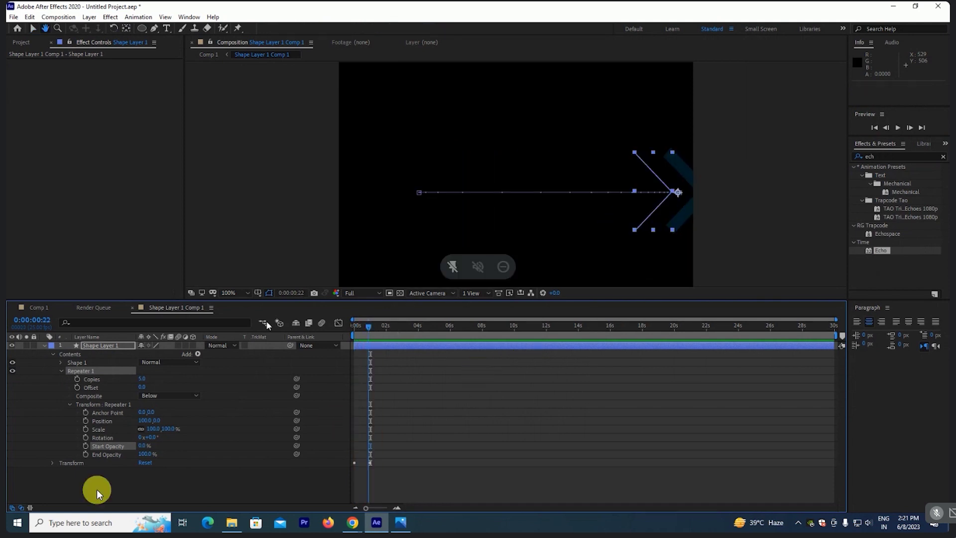
Step: Replay the preview, then delete Repeater 1 from the shape layer
{"action": "key", "text": "space"}
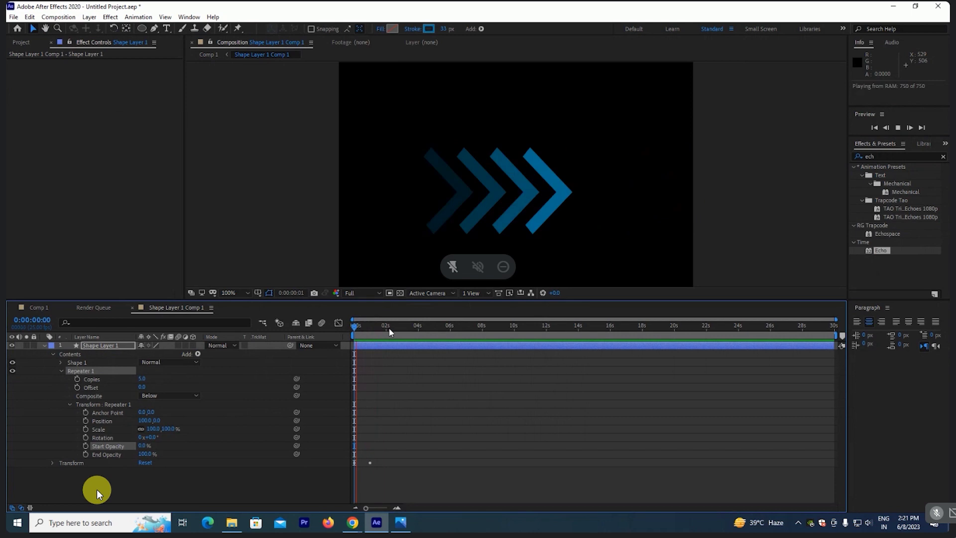
{"action": "key", "text": "space"}
{"action": "key", "text": "space"}
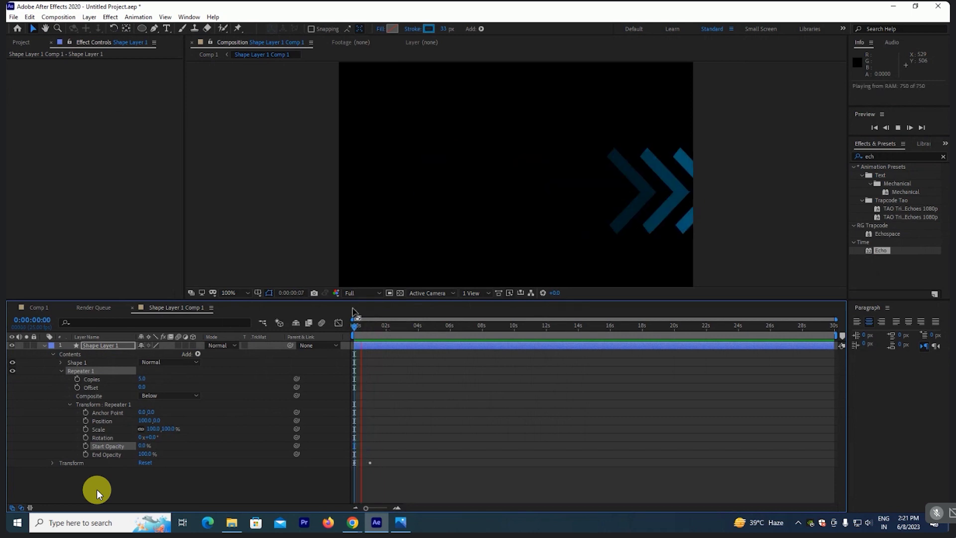
{"action": "key", "text": "space"}
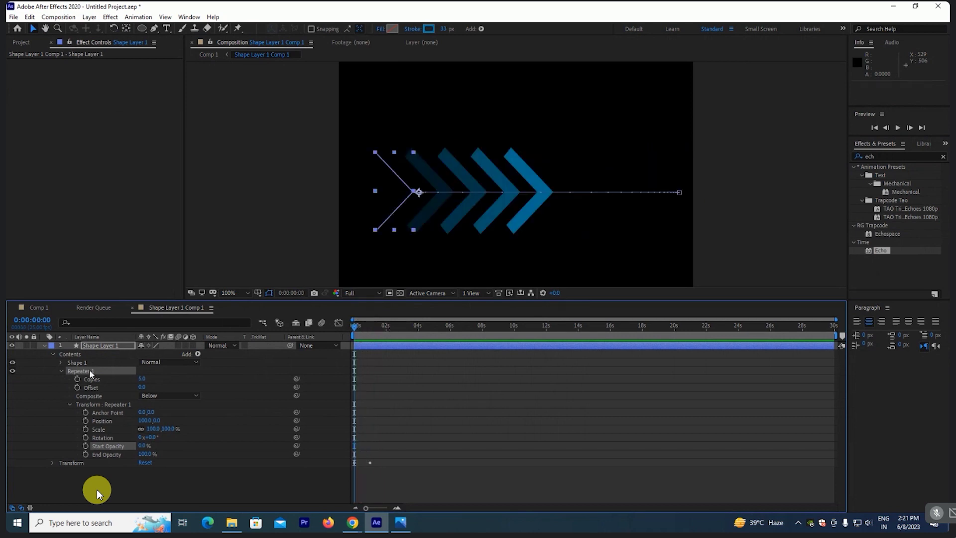
{"action": "key", "text": "Delete"}
Step: Collapse Shape Layer 1 and duplicate it with Ctrl+D into five chevron layers
{"action": "key", "text": "space"}
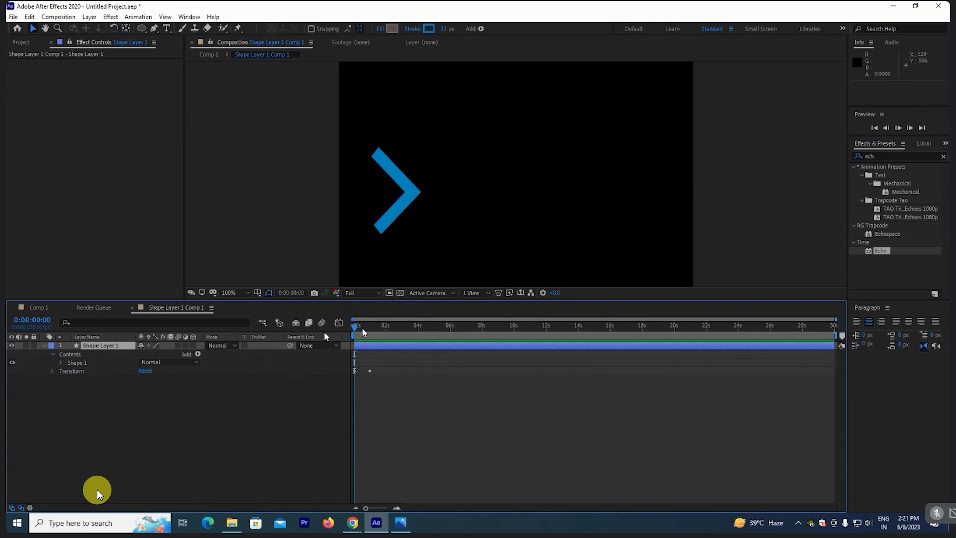
{"action": "key", "text": "space"}
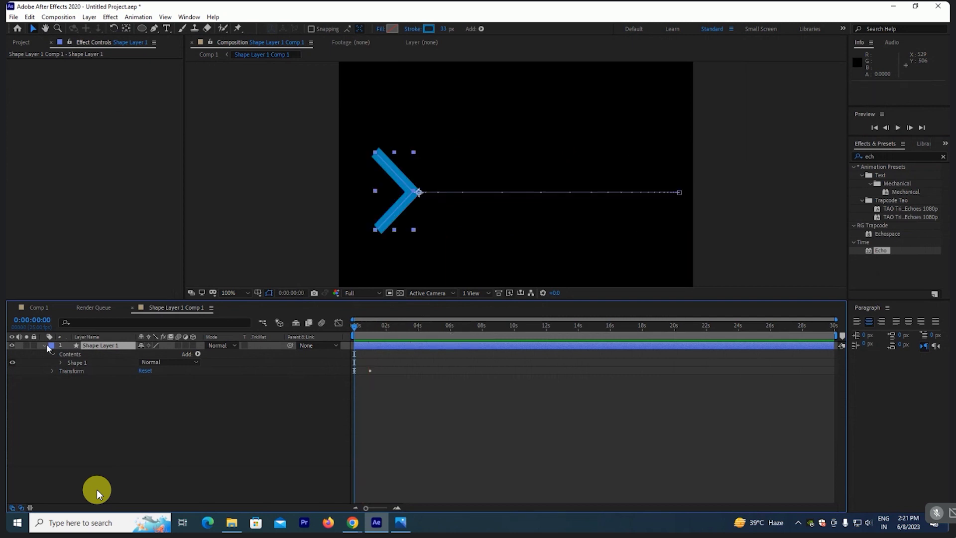
{"action": "left_click", "coordinate": [45, 346]}
{"action": "key", "text": "space"}
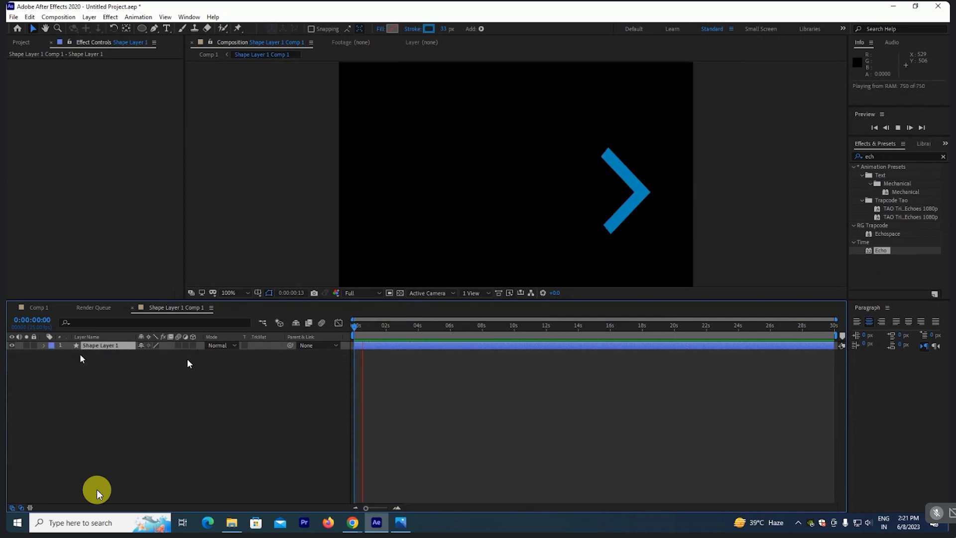
{"action": "left_click", "coordinate": [118, 361]}
{"action": "key", "text": "ctrl+d"}
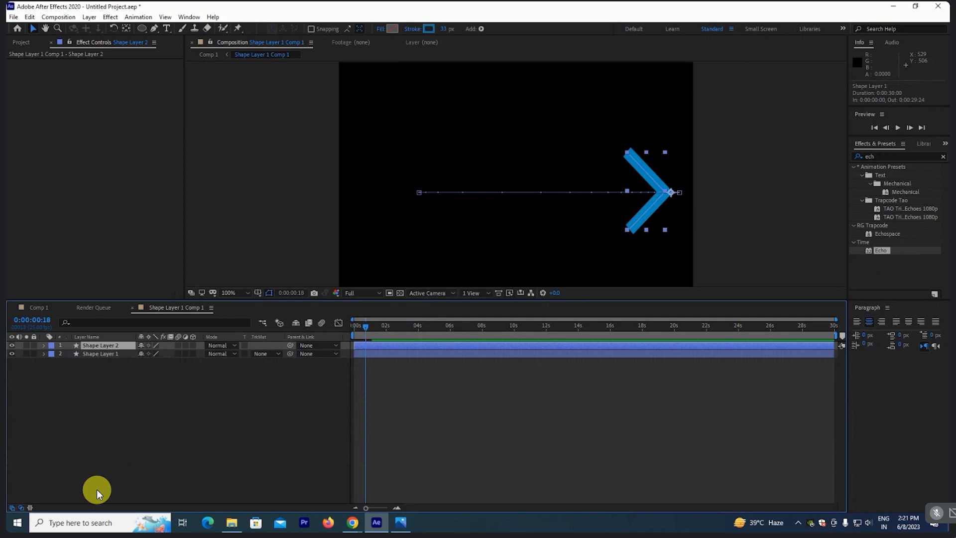
{"action": "key", "text": "ctrl+d"}
{"action": "key", "text": "ctrl+d"}
{"action": "key", "text": "ctrl+d"}
{"action": "key", "text": "="}
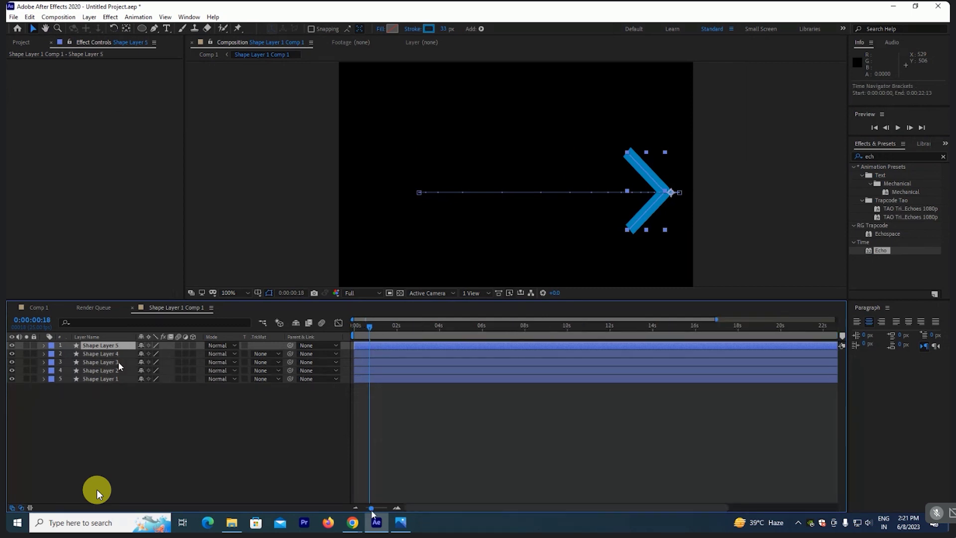
Step: Offset the layers' start times a frame apart, preview the staggered trail, and select all five
{"action": "mouse_move", "coordinate": [360, 344]}
{"action": "left_mouse_down"}
{"action": "mouse_move", "coordinate": [369, 348]}
{"action": "mouse_move", "coordinate": [360, 366]}
{"action": "mouse_move", "coordinate": [372, 353]}
{"action": "mouse_move", "coordinate": [376, 362]}
{"action": "mouse_move", "coordinate": [369, 357]}
{"action": "left_mouse_up"}
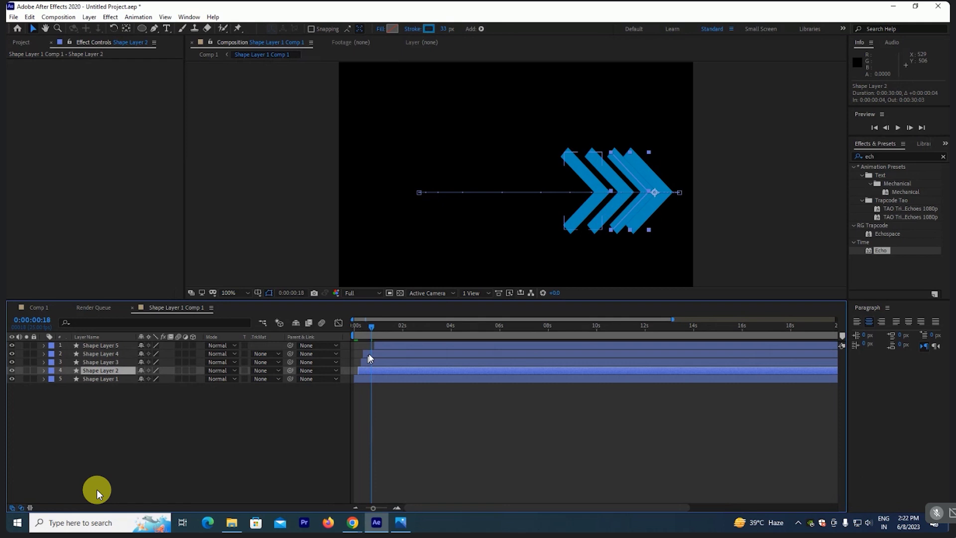
{"action": "left_click", "coordinate": [369, 354]}
{"action": "left_click", "coordinate": [377, 346]}
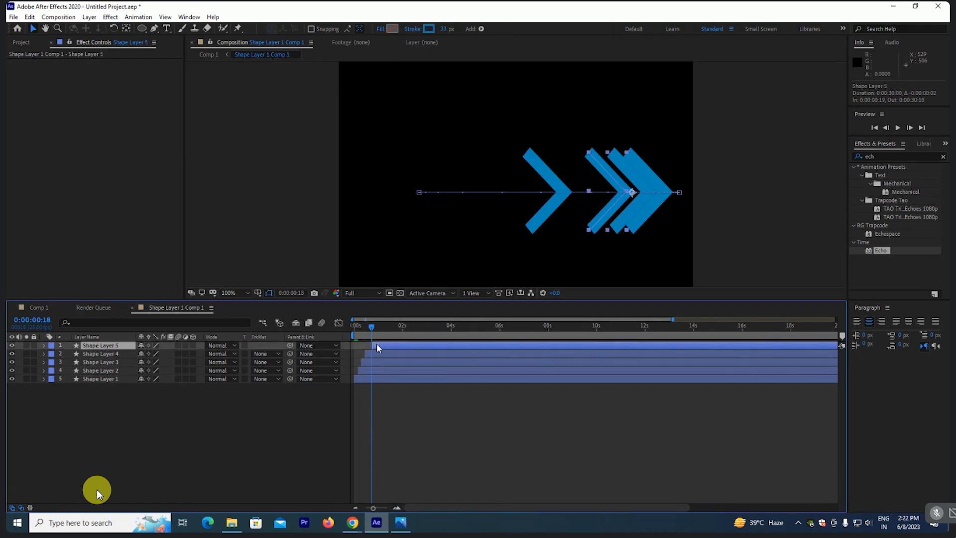
{"action": "key", "text": "space"}
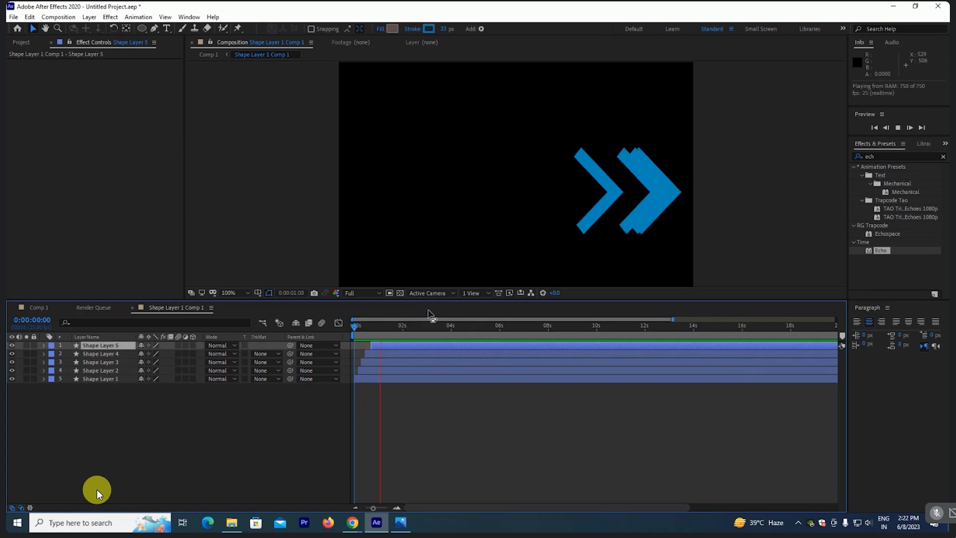
{"action": "key", "text": "space"}
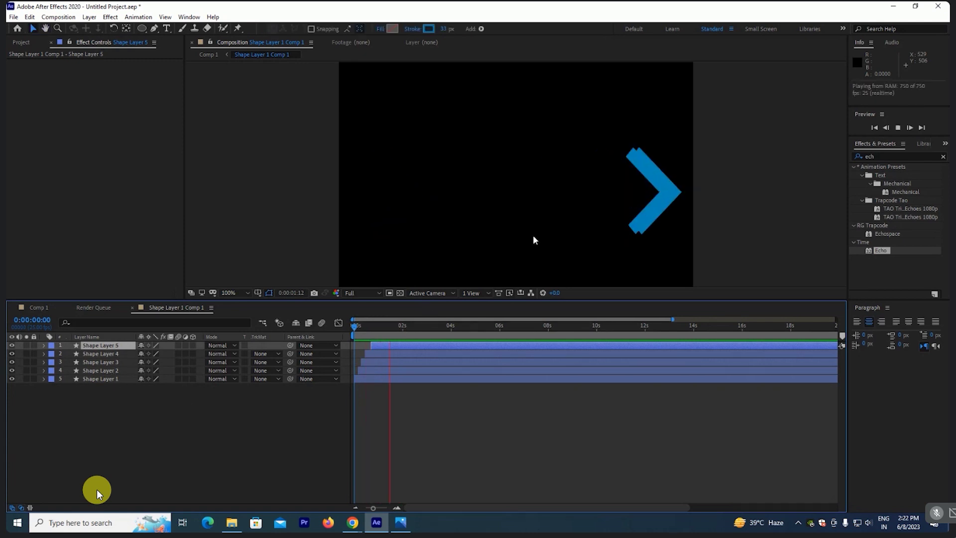
{"action": "left_click", "coordinate": [396, 330]}
{"action": "key", "text": "space"}
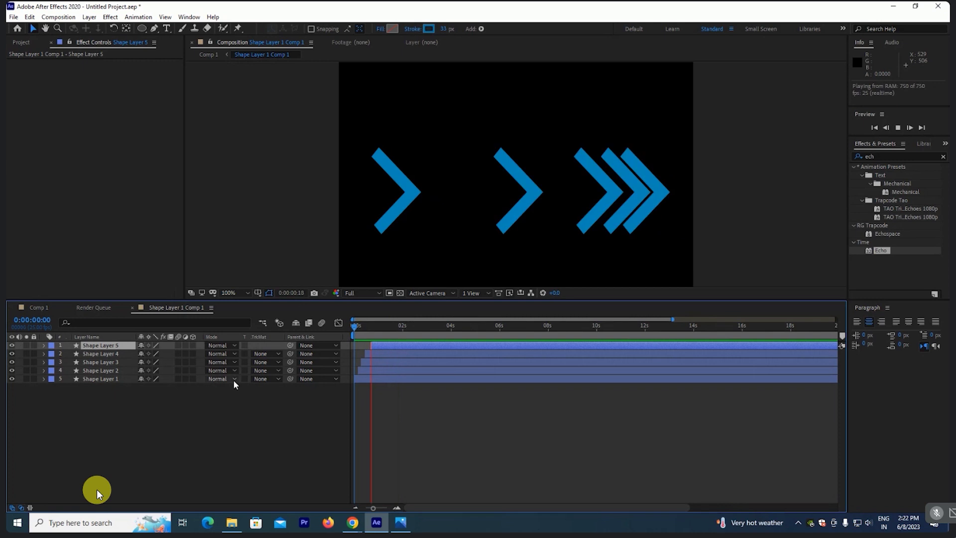
{"action": "key", "text": "space"}
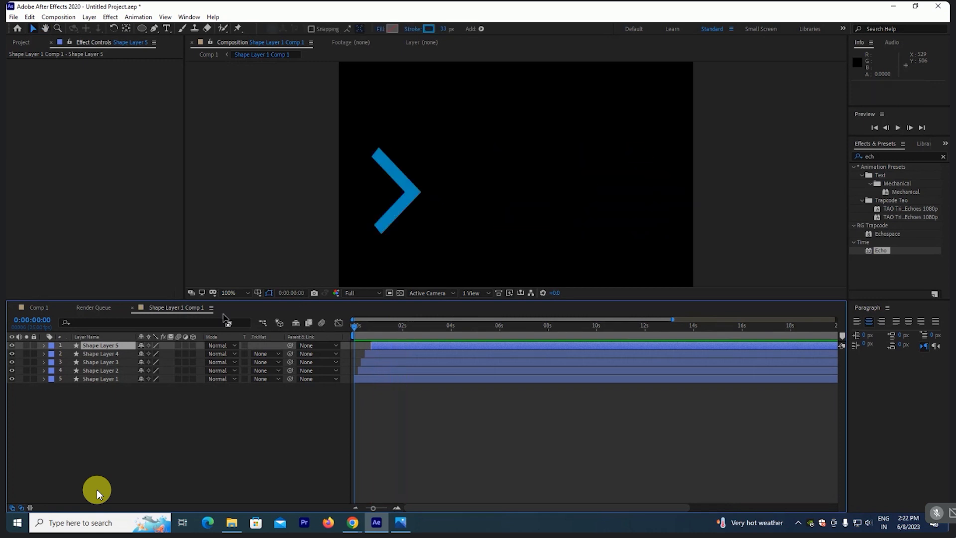
{"action": "left_click_drag", "start_coordinate": [99, 418], "coordinate": [119, 341]}
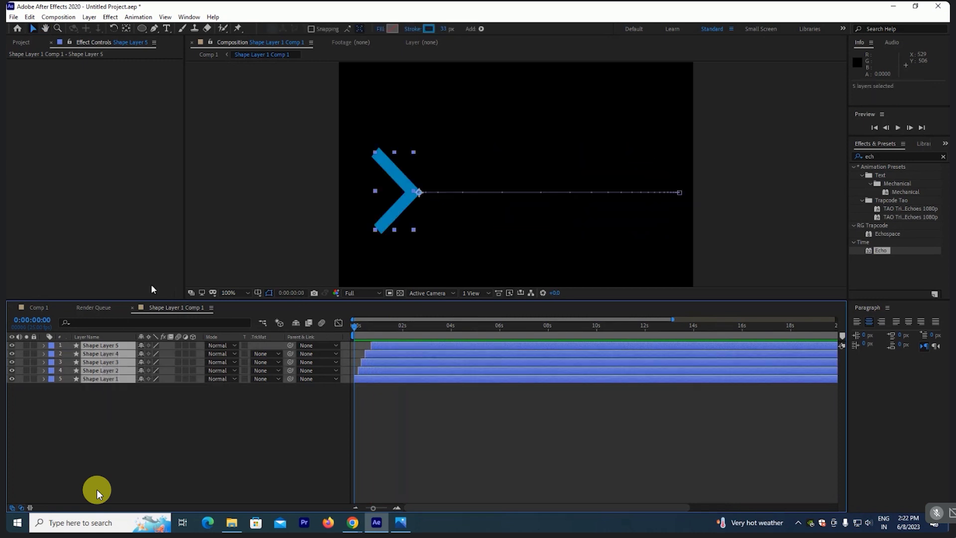
Step: Switch back to Comp 1 and play its animation
{"action": "right_click", "coordinate": [93, 356]}
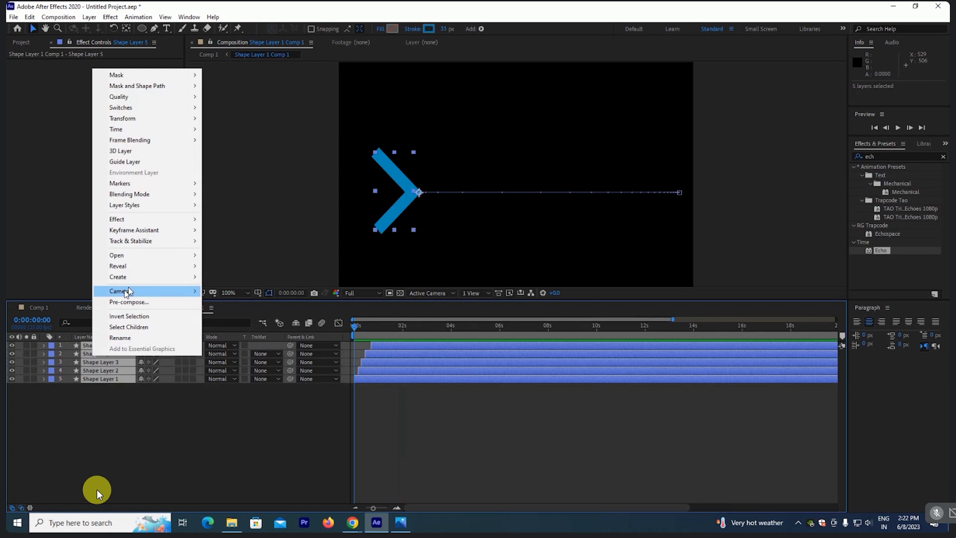
{"action": "mouse_move", "coordinate": [124, 292]}
{"action": "left_click", "coordinate": [118, 394]}
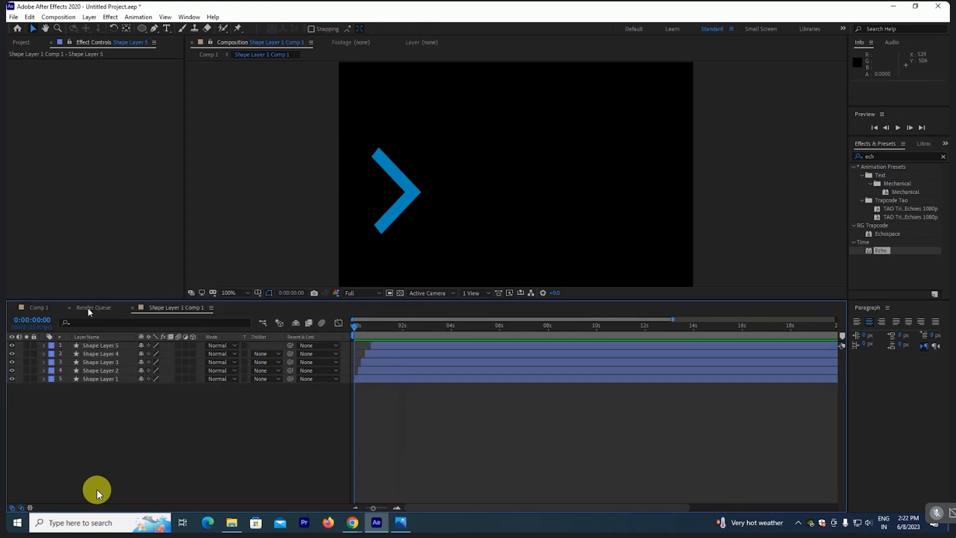
{"action": "left_click", "coordinate": [37, 307]}
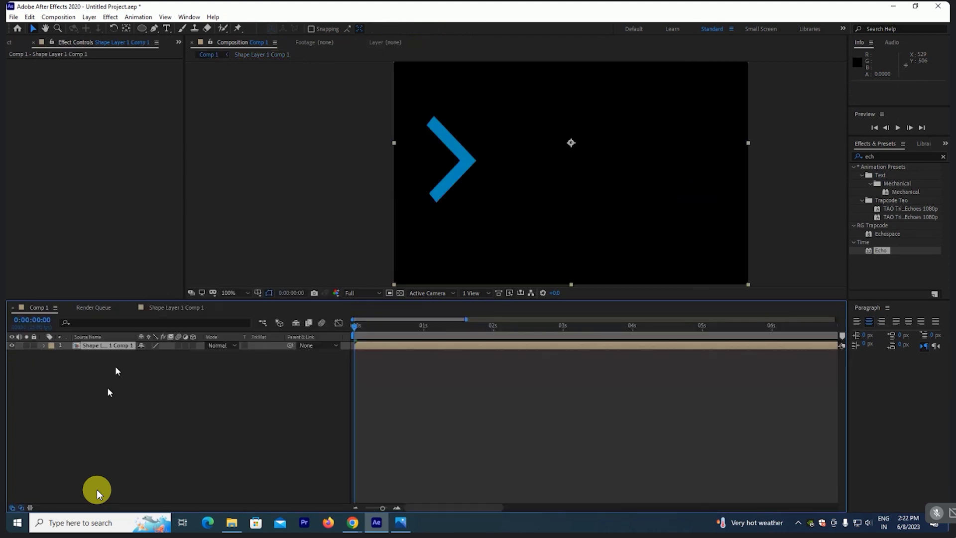
{"action": "key", "text": "space"}
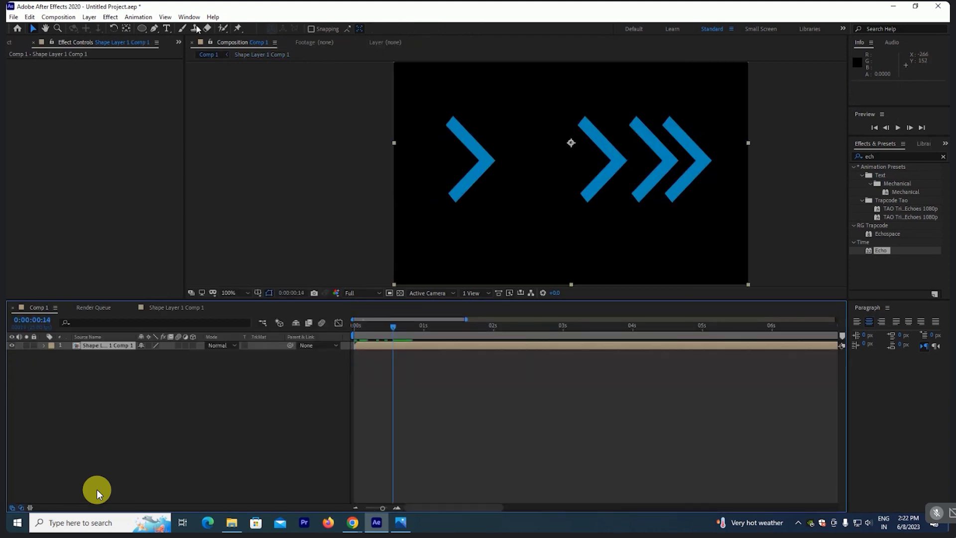
Step: Draw a rectangular mask over the chevrons, preview it, and show the Project panel
{"action": "left_click", "coordinate": [143, 30]}
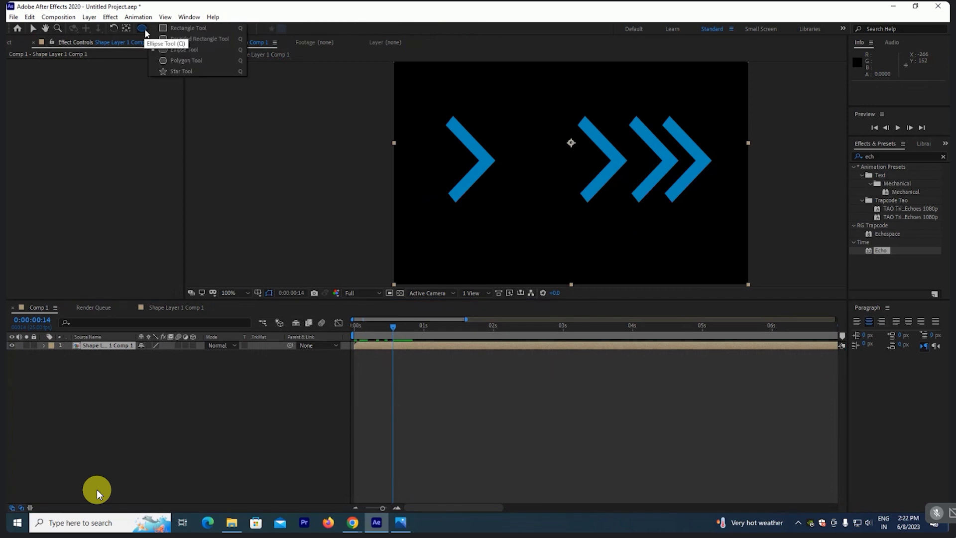
{"action": "left_click", "coordinate": [181, 28]}
{"action": "left_click_drag", "start_coordinate": [429, 136], "coordinate": [739, 189]}
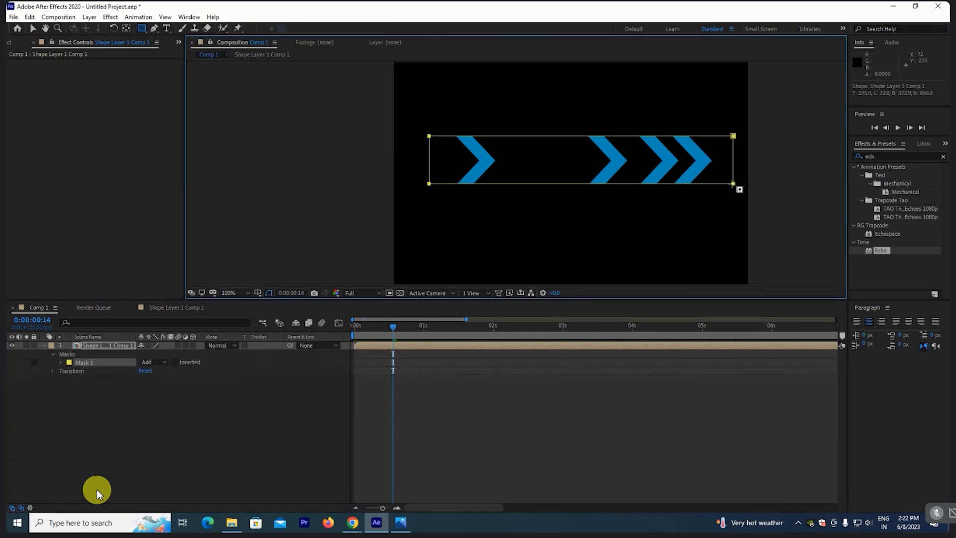
{"action": "left_click", "coordinate": [163, 388]}
{"action": "key", "text": "space"}
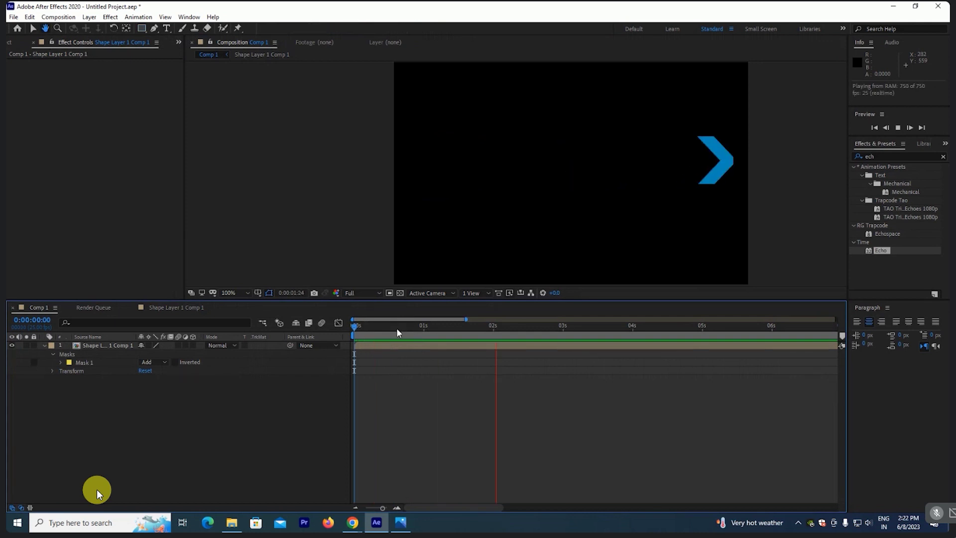
{"action": "key", "text": "q"}
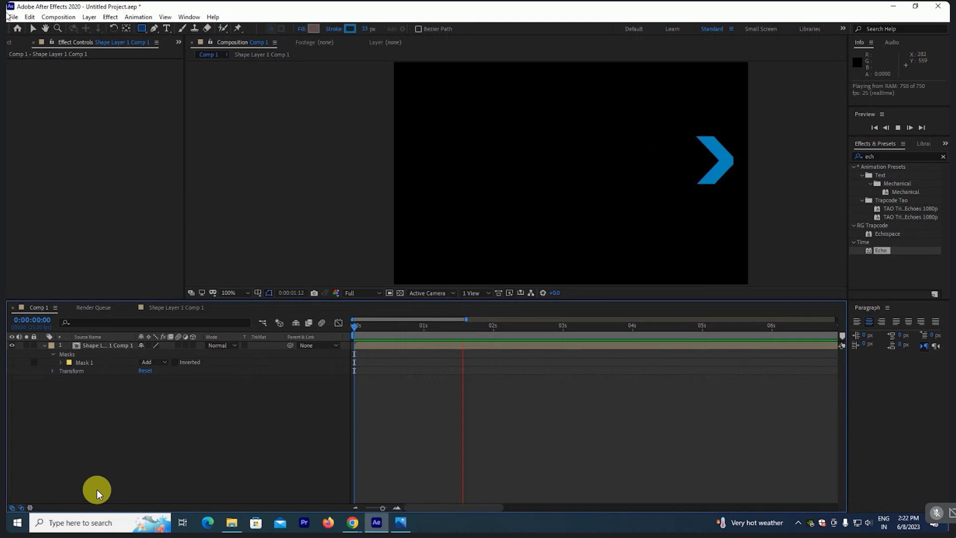
{"action": "left_click", "coordinate": [9, 42]}
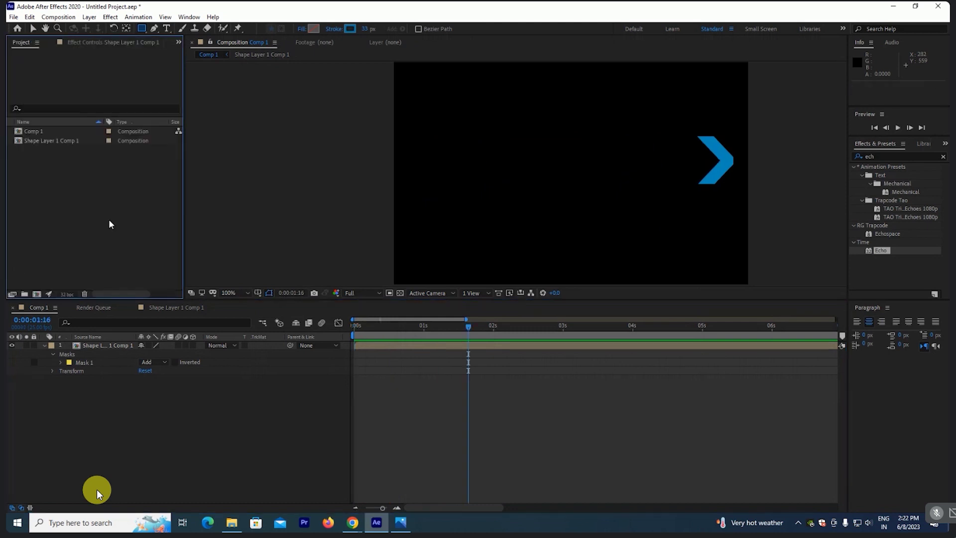
Step: Delete Shape Layer 1 Comp 1 from the Project panel and confirm the deletion
{"action": "left_click", "coordinate": [49, 142]}
{"action": "key", "text": "Delete"}
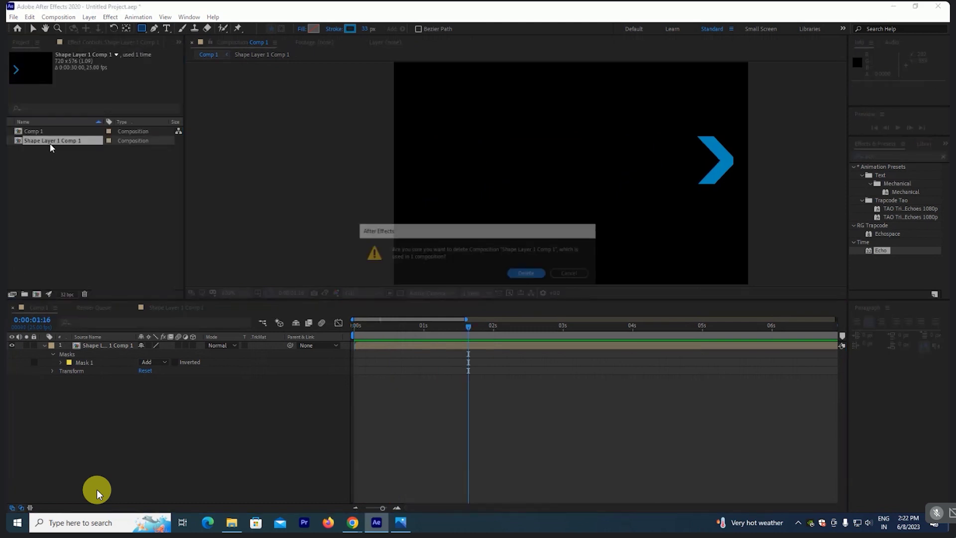
{"action": "left_click", "coordinate": [524, 275]}
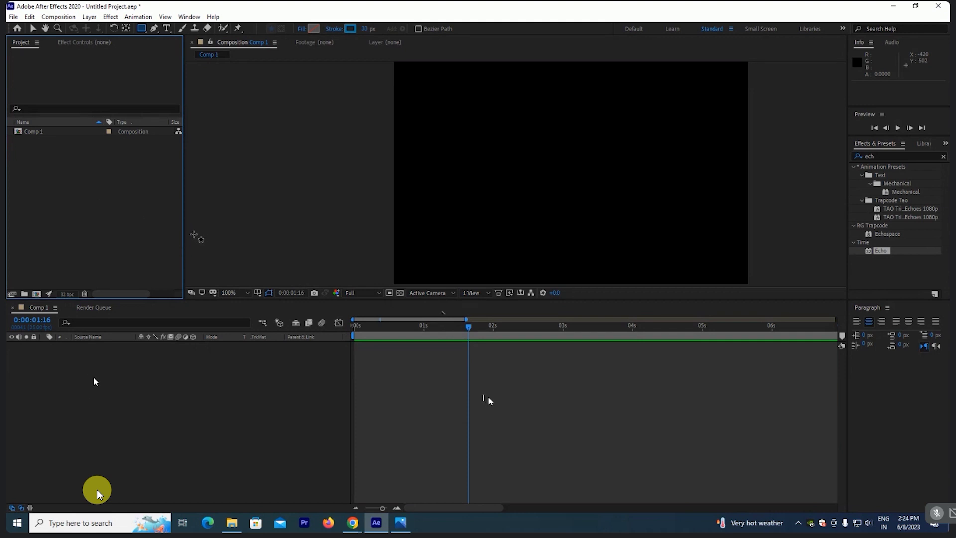
Step: Add a new black solid layer to Comp 1 with default settings
{"action": "left_click", "coordinate": [202, 401]}
{"action": "key", "text": "ctrl+y"}
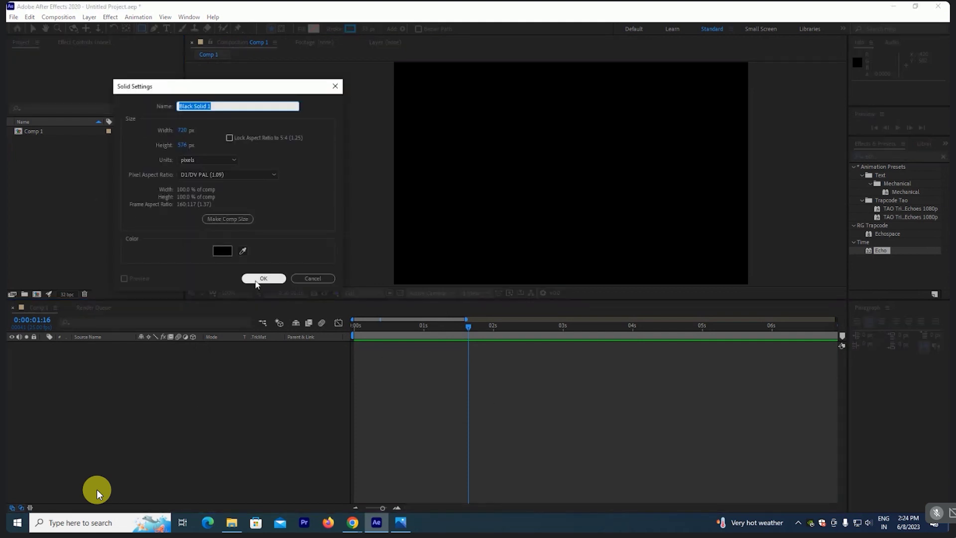
{"action": "left_click", "coordinate": [256, 280]}
Step: Pre-compose the solid into Black Solid 1 Comp 1, keeping its start at 0 s
{"action": "right_click", "coordinate": [100, 345]}
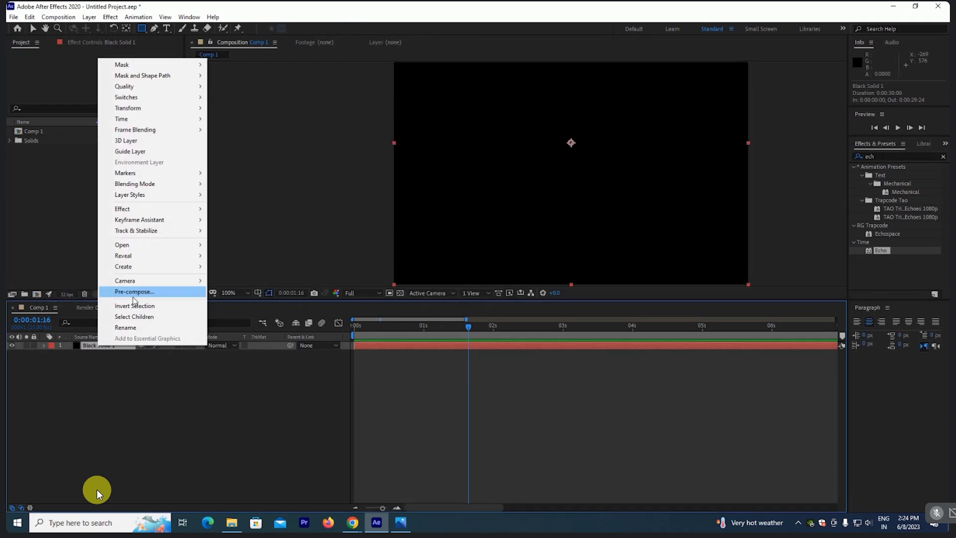
{"action": "left_click", "coordinate": [133, 293]}
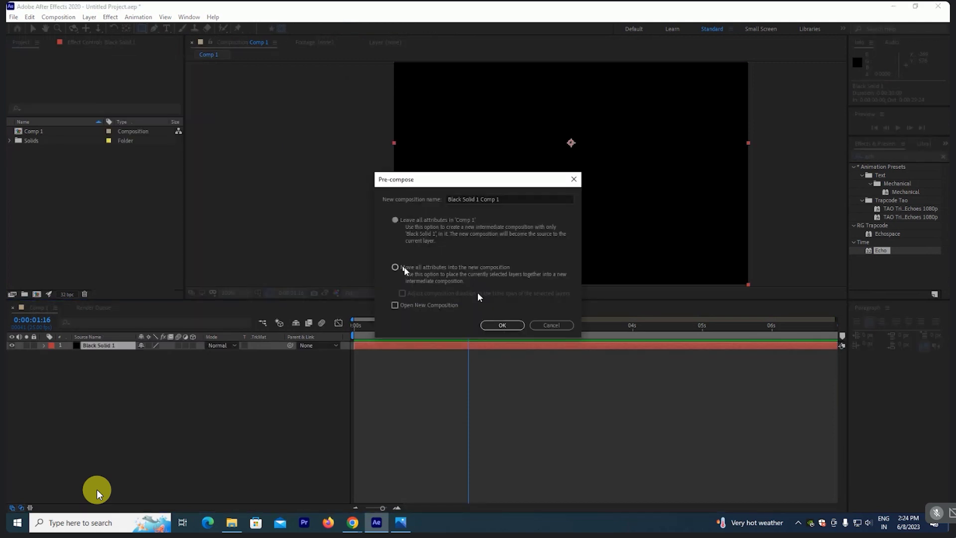
{"action": "left_click", "coordinate": [503, 325]}
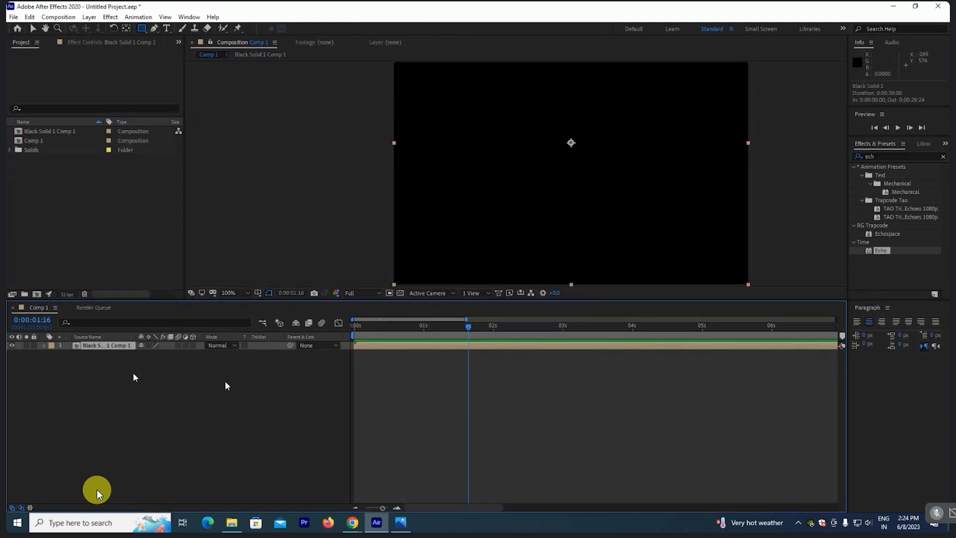
{"action": "left_click_drag", "start_coordinate": [375, 345], "coordinate": [434, 344]}
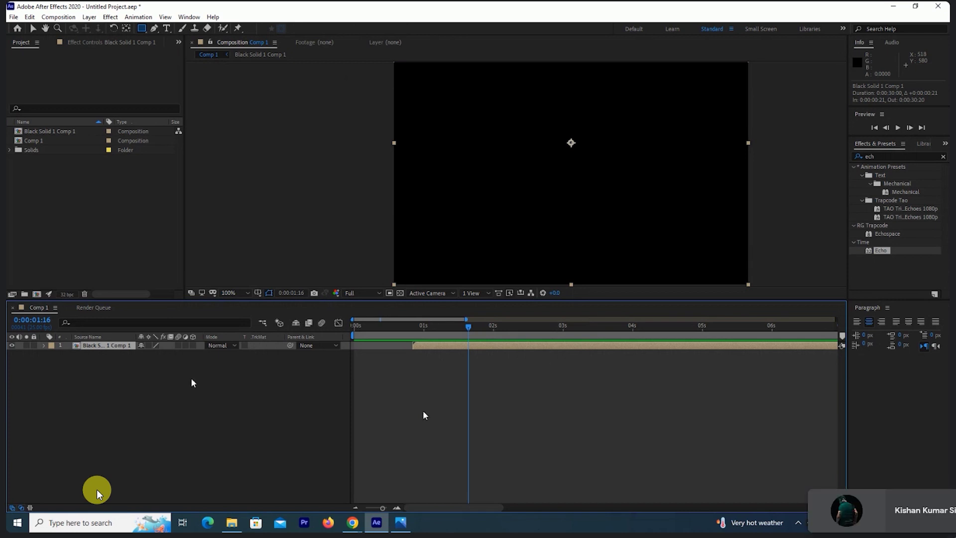
{"action": "key", "text": "alt+Home"}
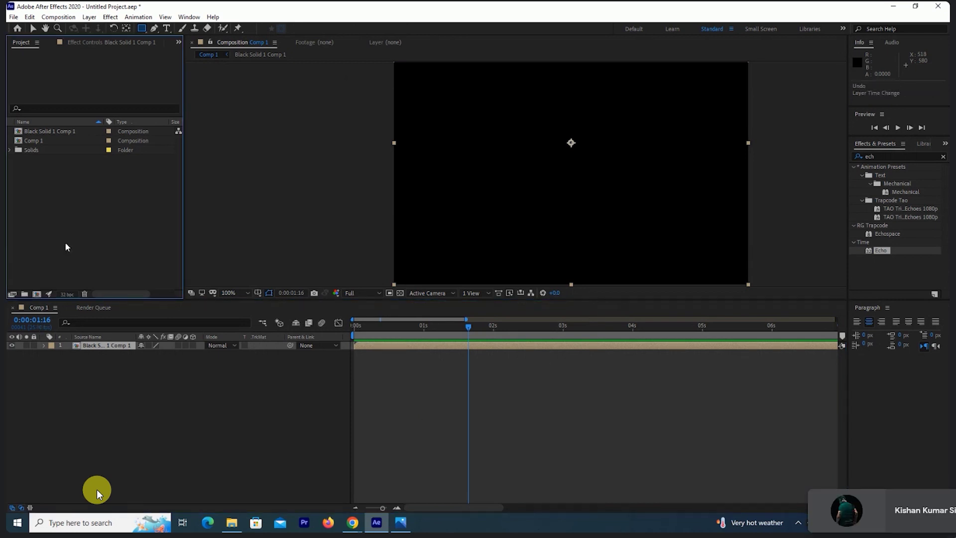
Step: Delete the Solids folder and the Black Solid 1 Comp 1 composition, confirming each
{"action": "left_click", "coordinate": [30, 150]}
{"action": "key", "text": "Delete"}
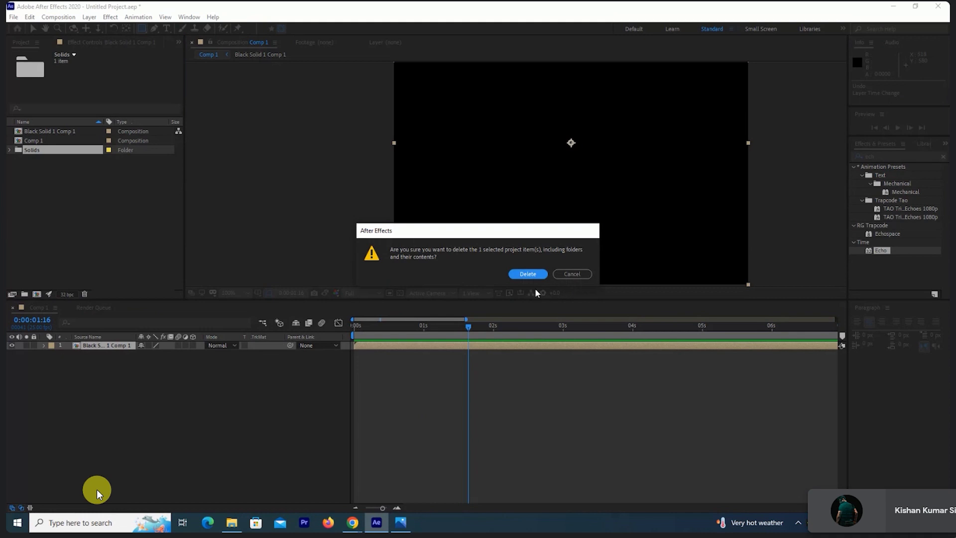
{"action": "left_click", "coordinate": [527, 274]}
{"action": "key", "text": "Delete"}
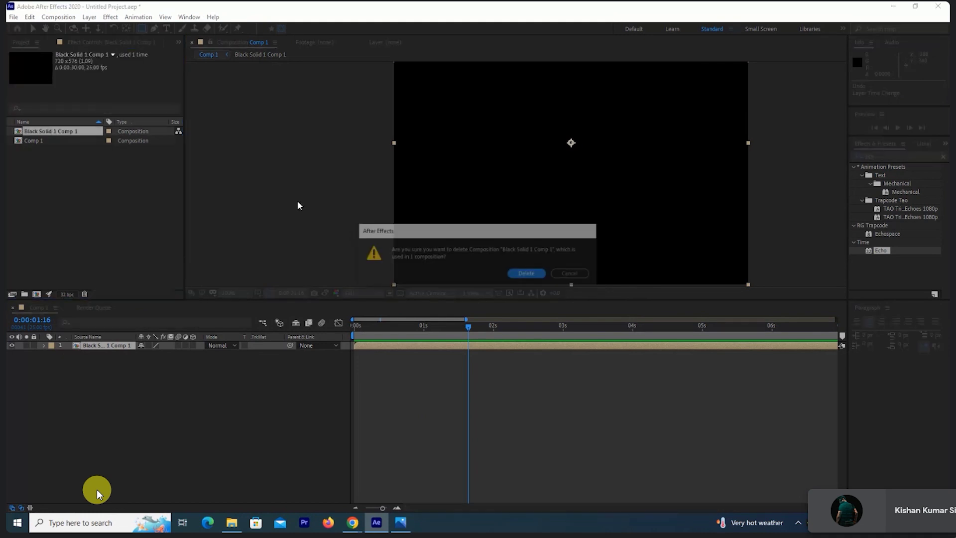
{"action": "left_click", "coordinate": [527, 273]}
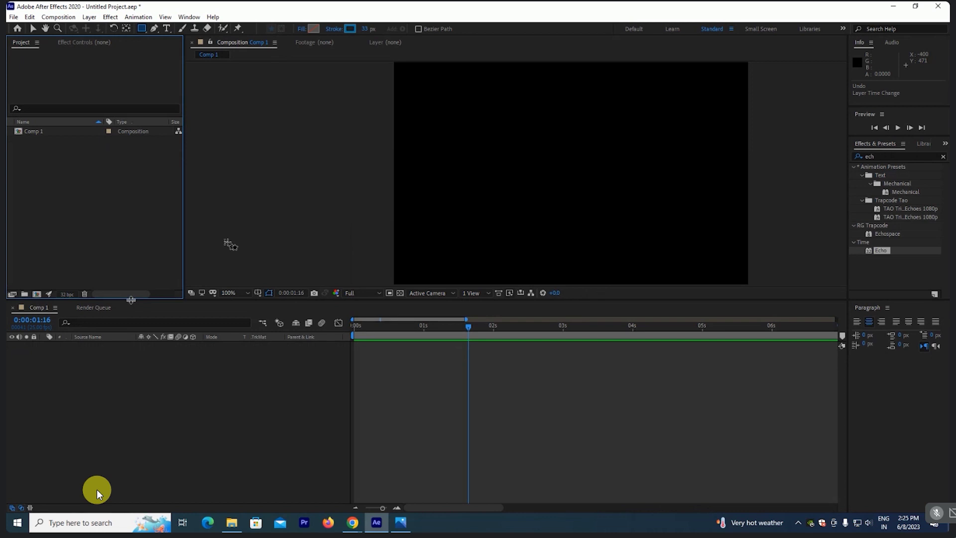
Step: Drag the Timeline divider down to make the composition viewer taller
{"action": "left_click_drag", "start_coordinate": [131, 299], "coordinate": [131, 325]}
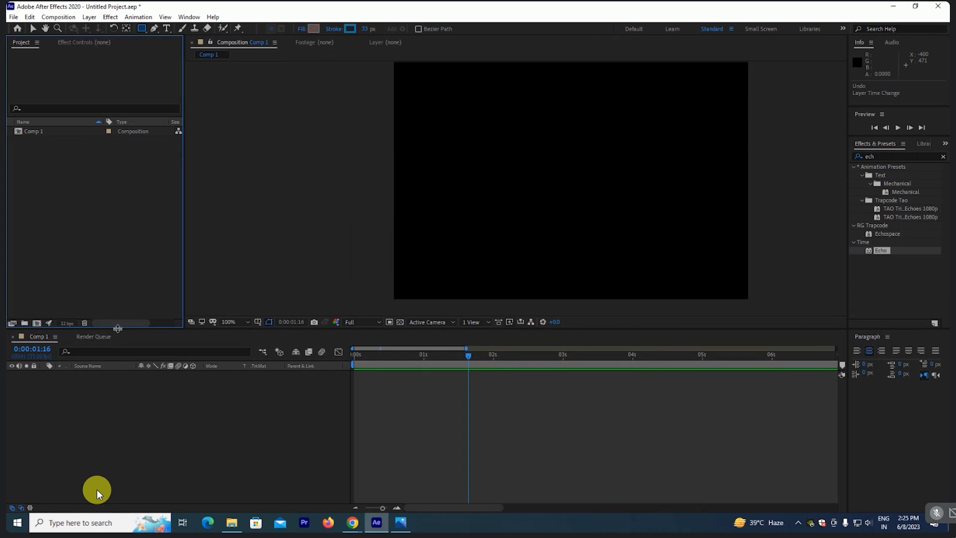
{"action": "left_click_drag", "start_coordinate": [117, 329], "coordinate": [119, 330]}
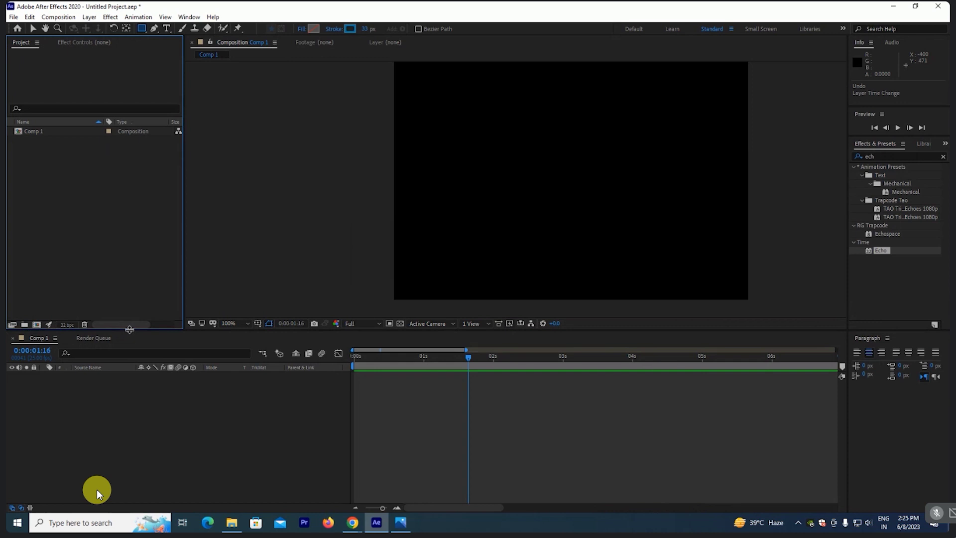
{"action": "left_click_drag", "start_coordinate": [130, 330], "coordinate": [130, 332]}
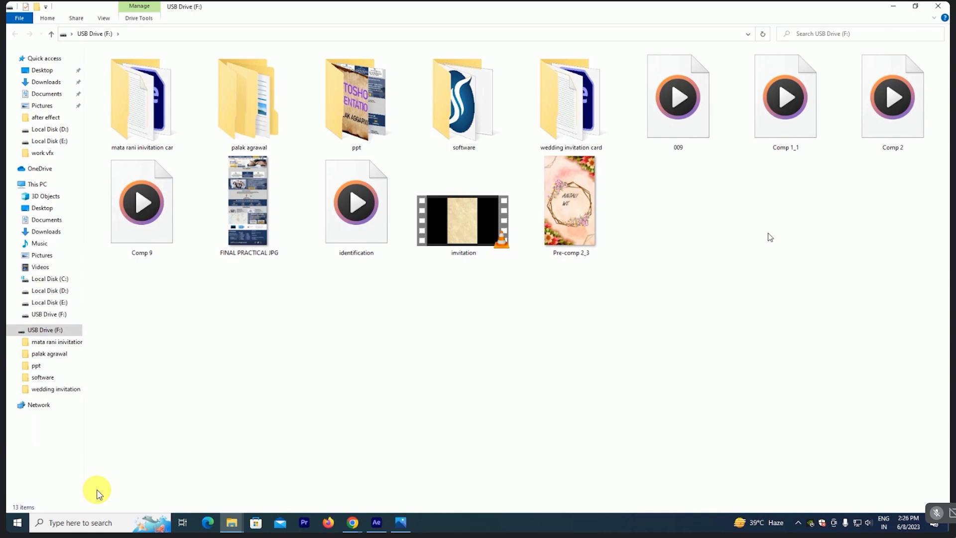
Step: Open the identification video from USB Drive (F:) with VLC media player
{"action": "right_click", "coordinate": [357, 204]}
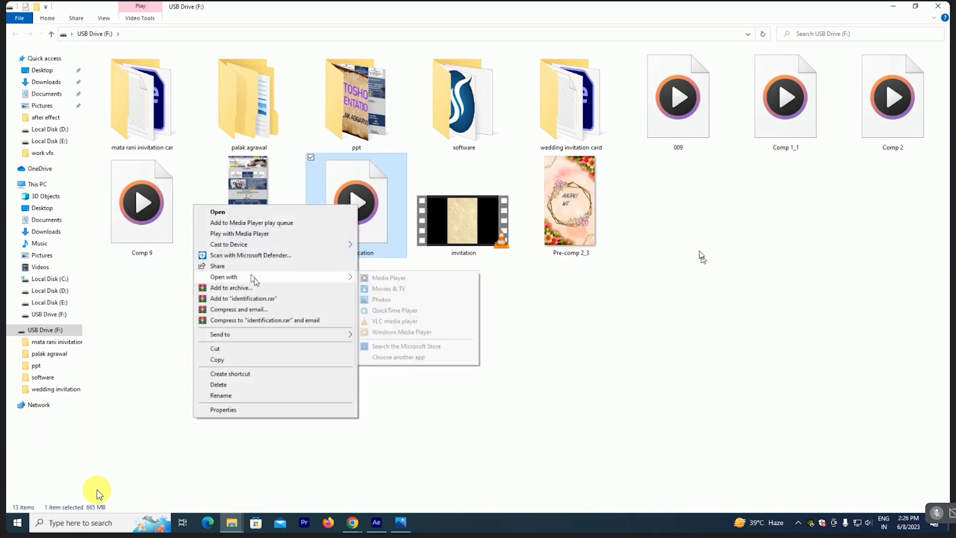
{"action": "mouse_move", "coordinate": [253, 278]}
{"action": "left_click", "coordinate": [396, 322]}
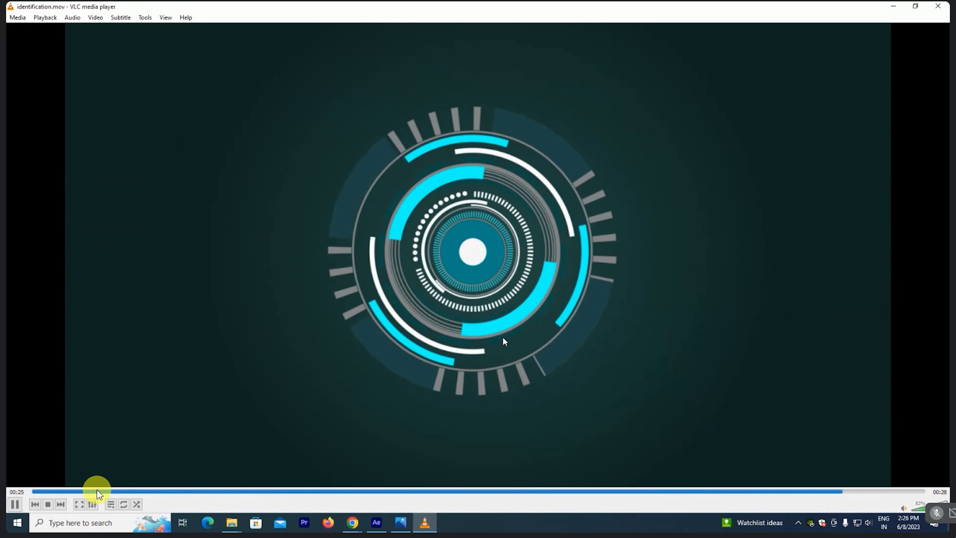
Step: Pause and resume the identification video in VLC, then close the player
{"action": "key", "text": "space"}
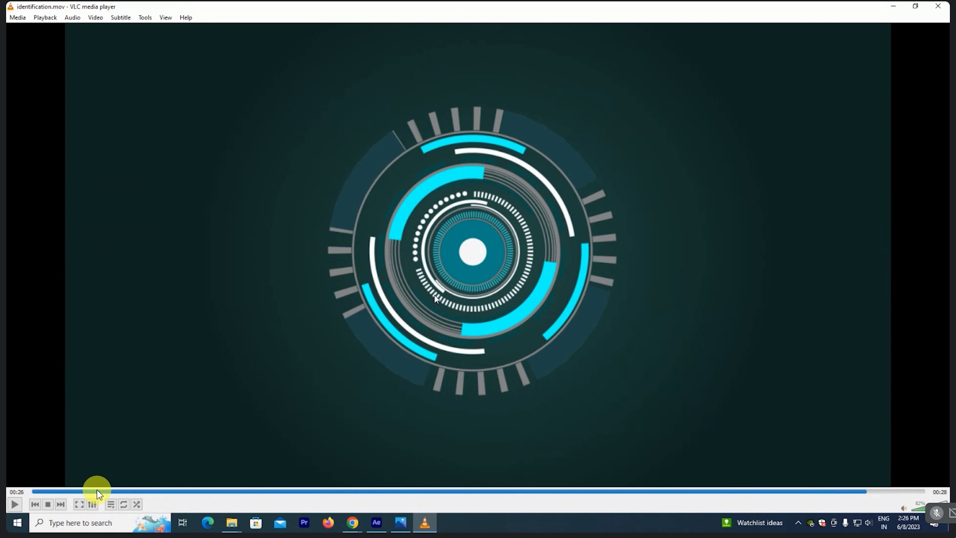
{"action": "left_click", "coordinate": [15, 504]}
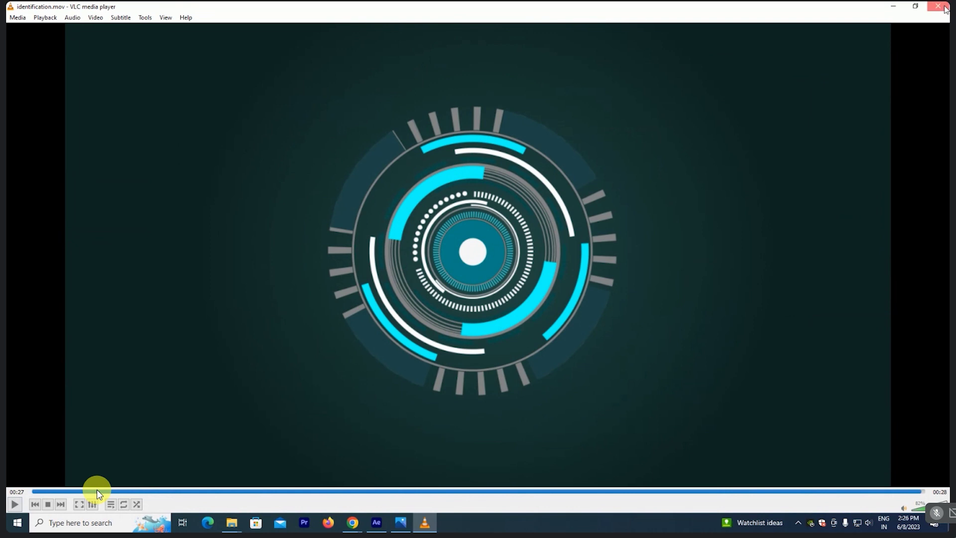
{"action": "left_click", "coordinate": [945, 7]}
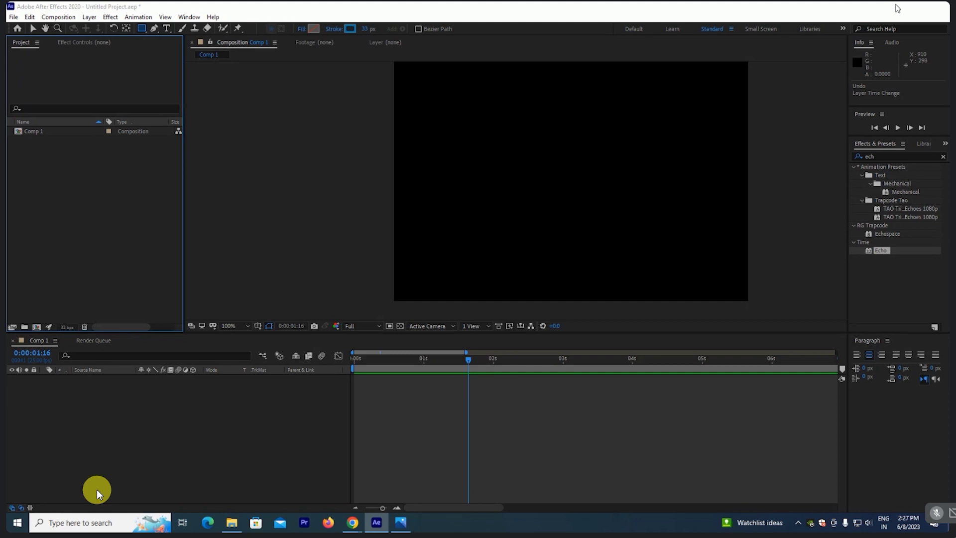
Step: Minimise After Effects 2020 to reveal the Windows desktop
{"action": "left_click", "coordinate": [896, 7]}
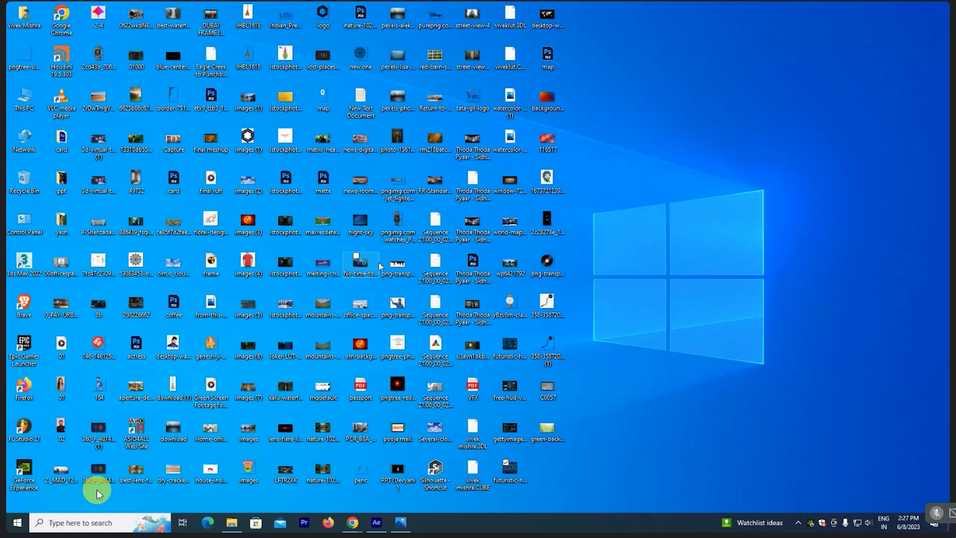
Step: Deselect the desktop icon and show the Chrome window thumbnails from the taskbar
{"action": "left_click", "coordinate": [266, 337]}
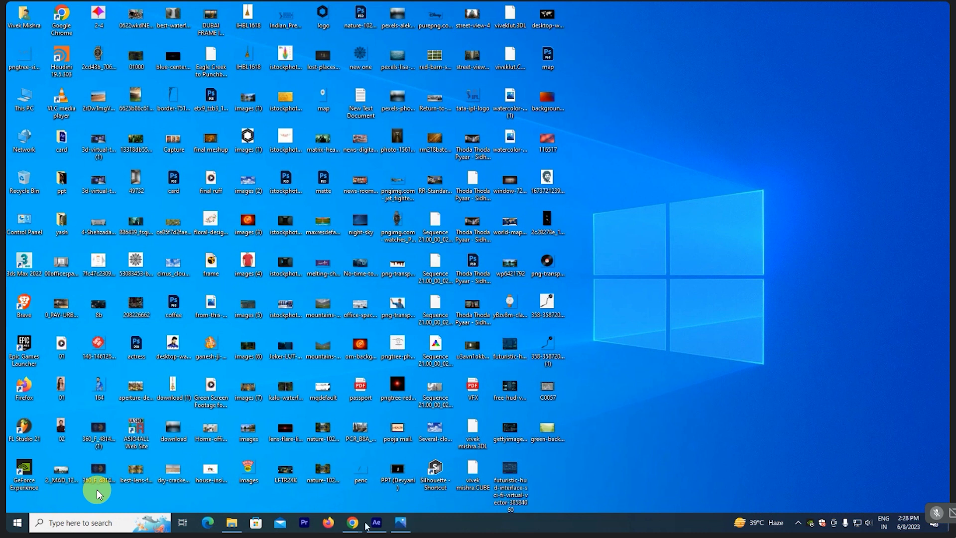
{"action": "mouse_move", "coordinate": [357, 524]}
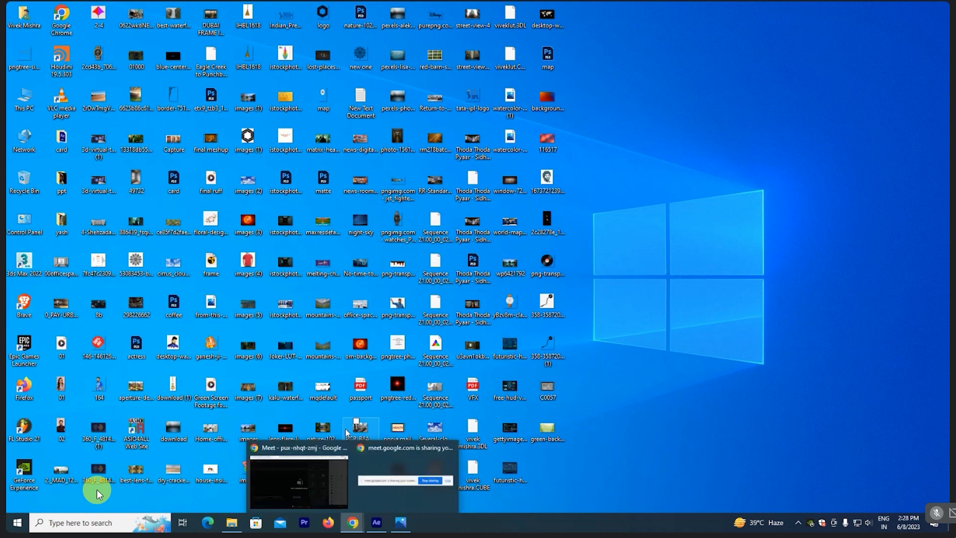
Step: Bring the Chrome window forward and run a Google Images search for 'gate png'
{"action": "left_click", "coordinate": [338, 450]}
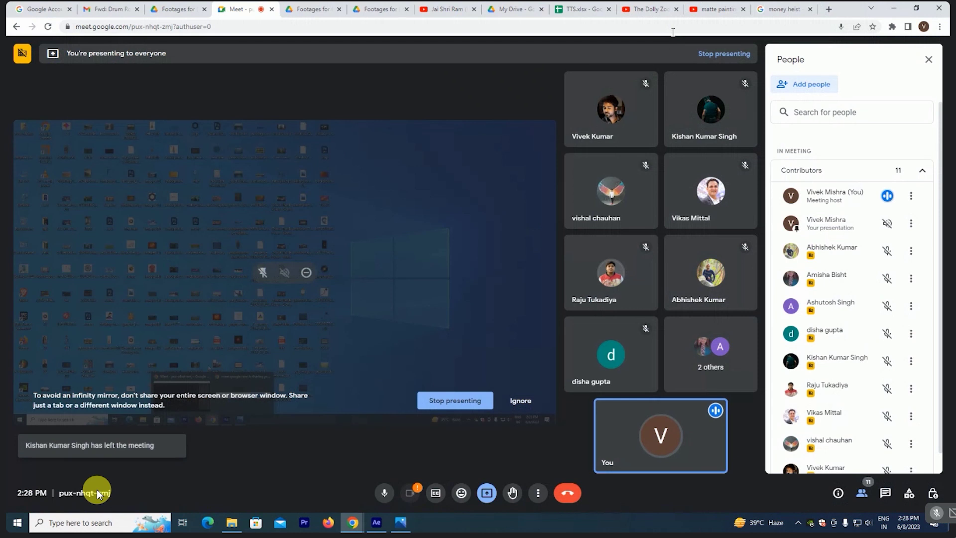
{"action": "key", "text": "ctrl+9"}
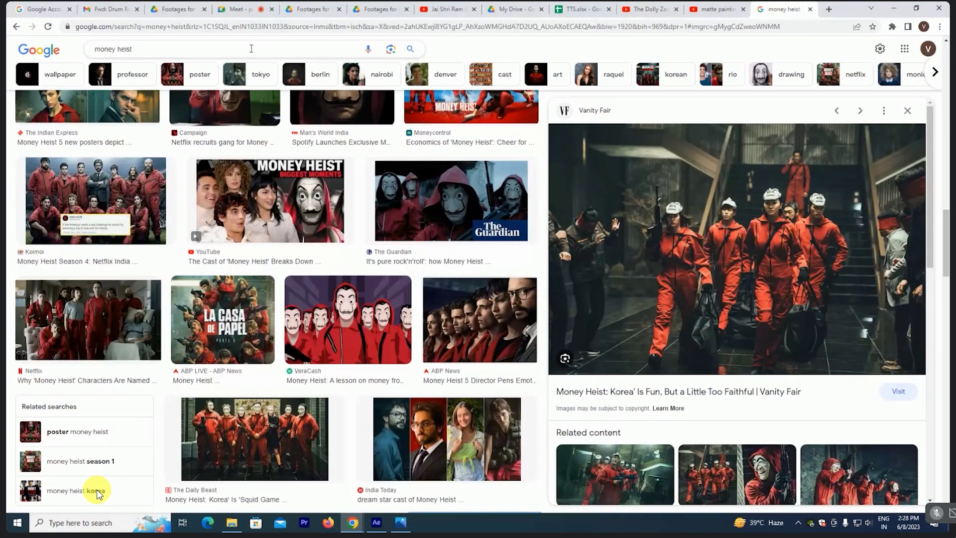
{"action": "key", "text": "ctrl+a"}
{"action": "type", "text": "g"}
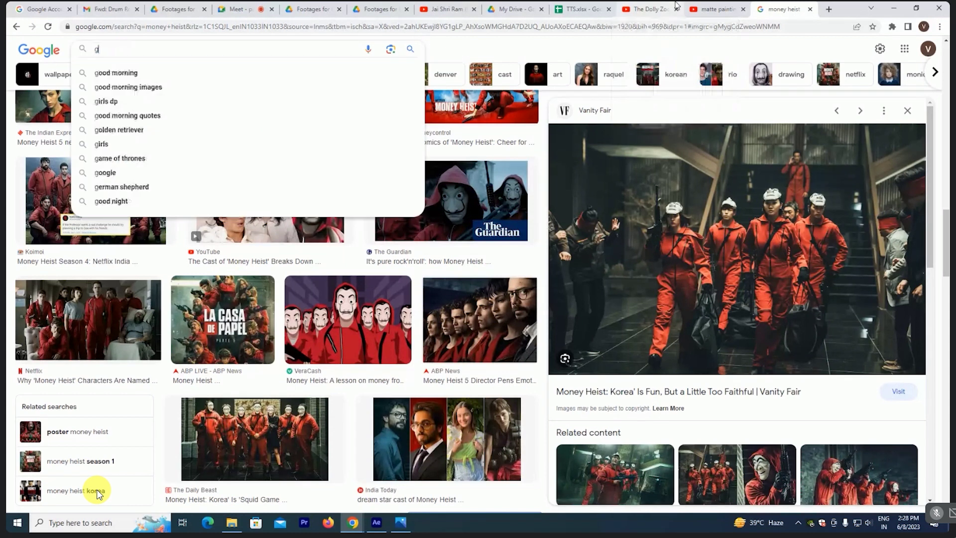
{"action": "type", "text": "ate"}
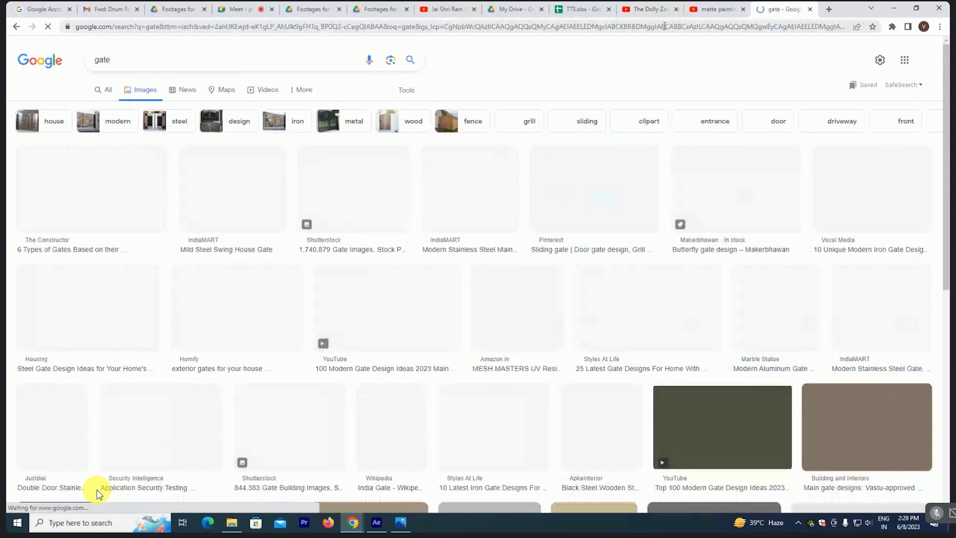
{"action": "left_click", "coordinate": [126, 61]}
{"action": "type", "text": "png"}
{"action": "key", "text": "Return"}
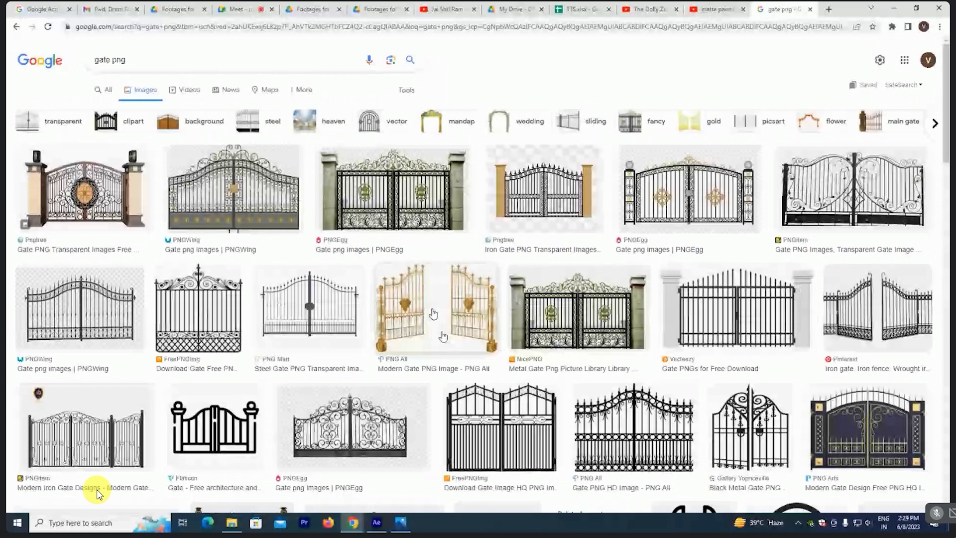
Step: Scroll down the results and preview the Vecteezy gate between brick pillars
{"action": "scroll", "coordinate": [98, 494], "scroll_direction": "down", "scroll_amount": 1}
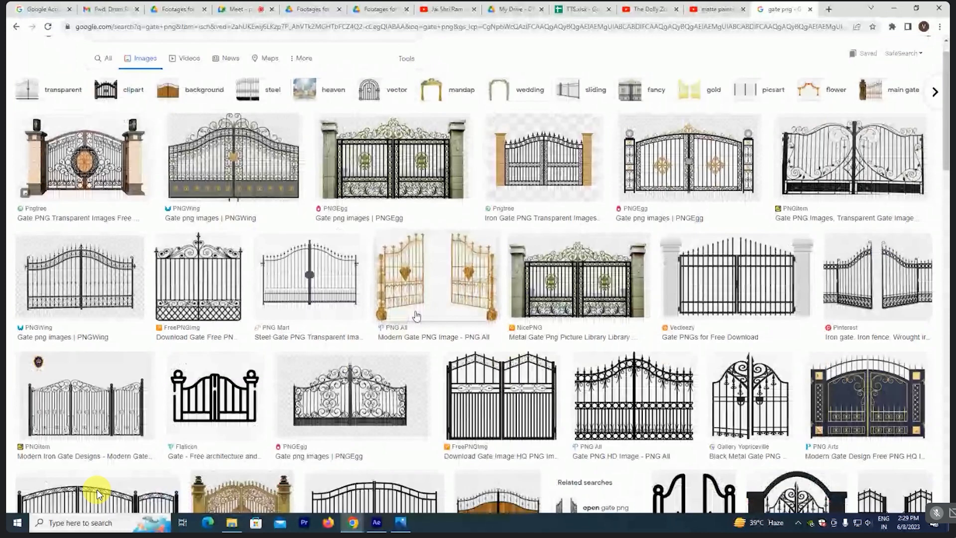
{"action": "scroll", "coordinate": [416, 316], "scroll_direction": "down", "scroll_amount": 2}
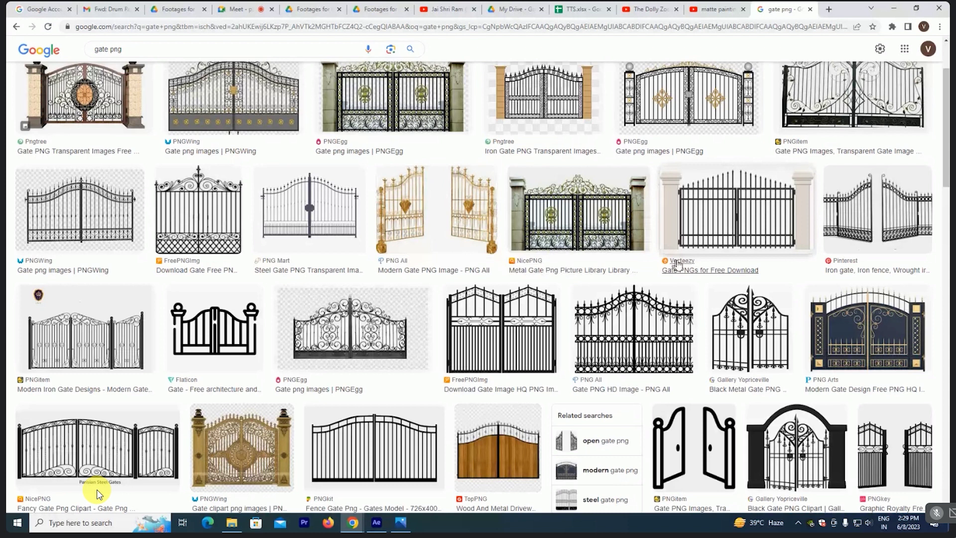
{"action": "scroll", "coordinate": [676, 264], "scroll_direction": "down", "scroll_amount": 2}
{"action": "scroll", "coordinate": [532, 264], "scroll_direction": "down", "scroll_amount": 4}
{"action": "scroll", "coordinate": [532, 264], "scroll_direction": "down", "scroll_amount": 1}
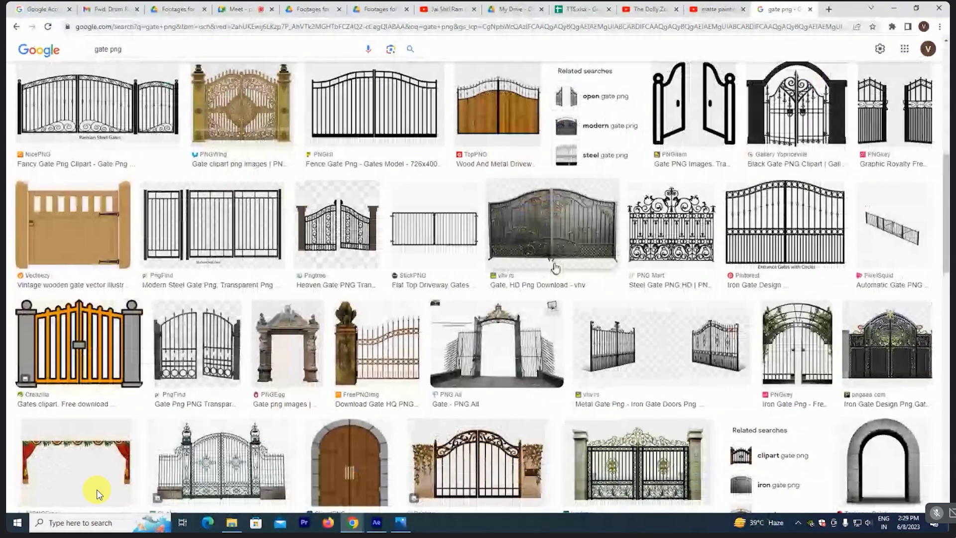
{"action": "scroll", "coordinate": [555, 268], "scroll_direction": "down", "scroll_amount": 3}
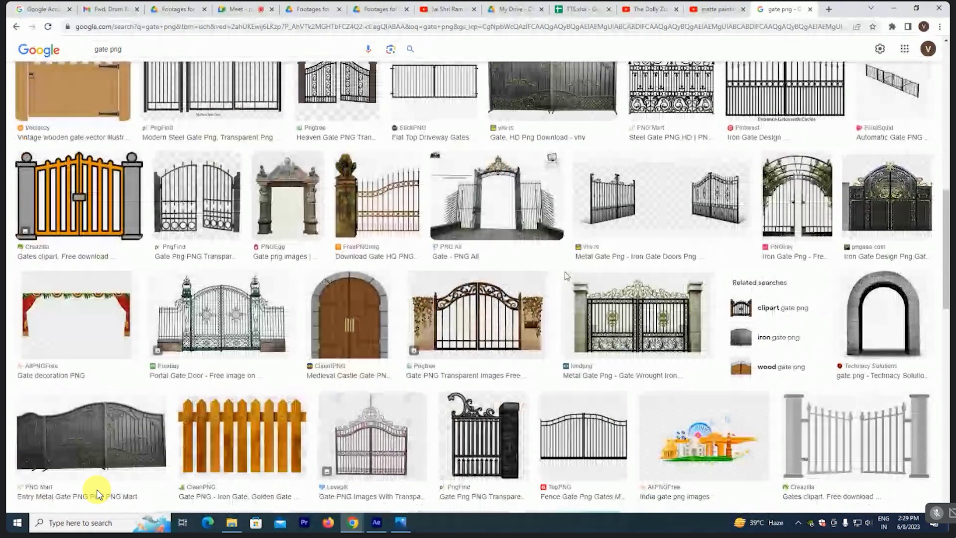
{"action": "scroll", "coordinate": [572, 278], "scroll_direction": "down", "scroll_amount": 2}
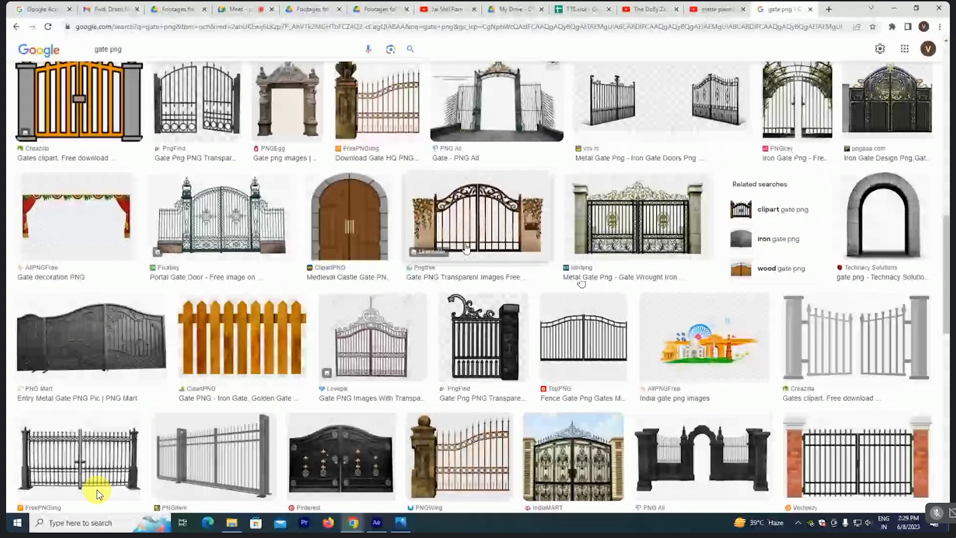
{"action": "scroll", "coordinate": [582, 284], "scroll_direction": "down", "scroll_amount": 3}
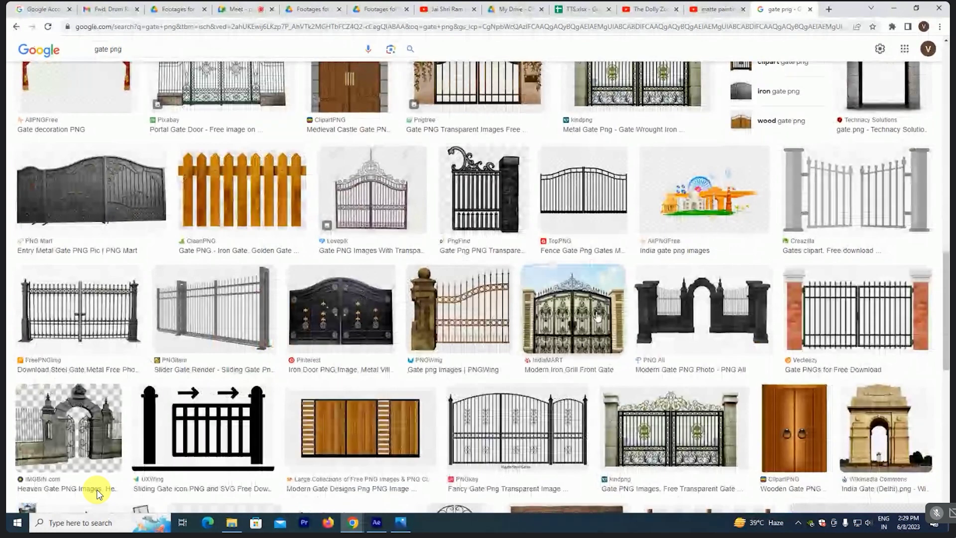
{"action": "scroll", "coordinate": [597, 316], "scroll_direction": "down", "scroll_amount": 2}
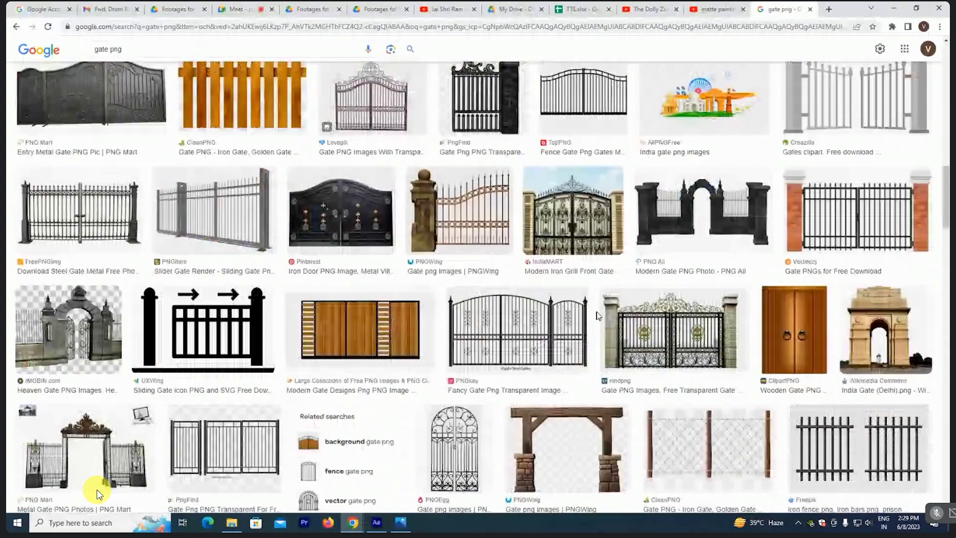
{"action": "left_click", "coordinate": [877, 215]}
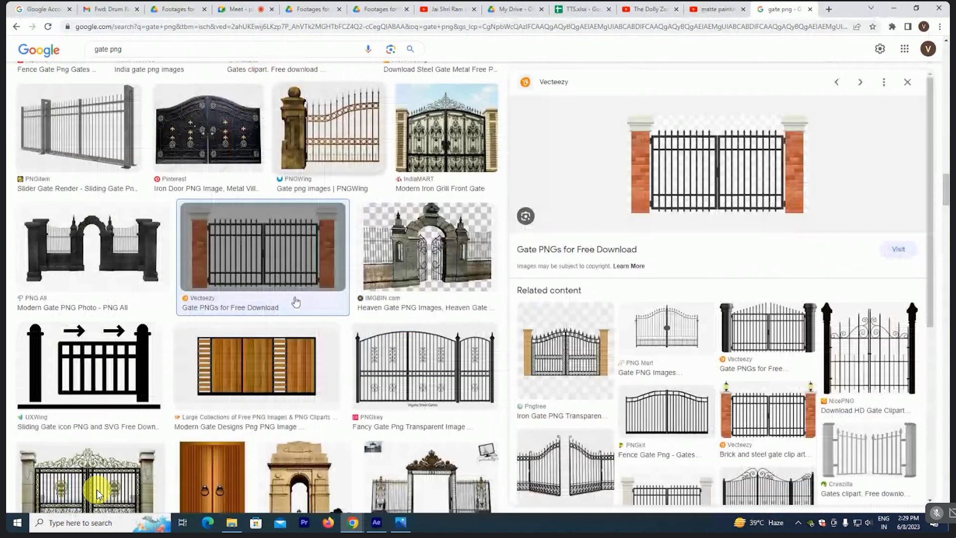
Step: Save the PNGWing rusty iron gate with stone post image to the Desktop, then show the desktop
{"action": "left_click", "coordinate": [329, 132]}
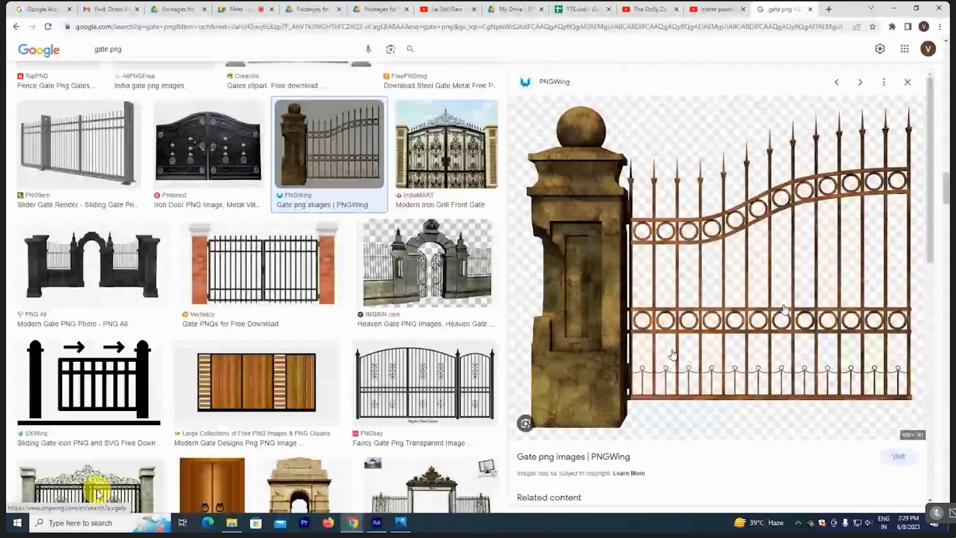
{"action": "right_click", "coordinate": [762, 256]}
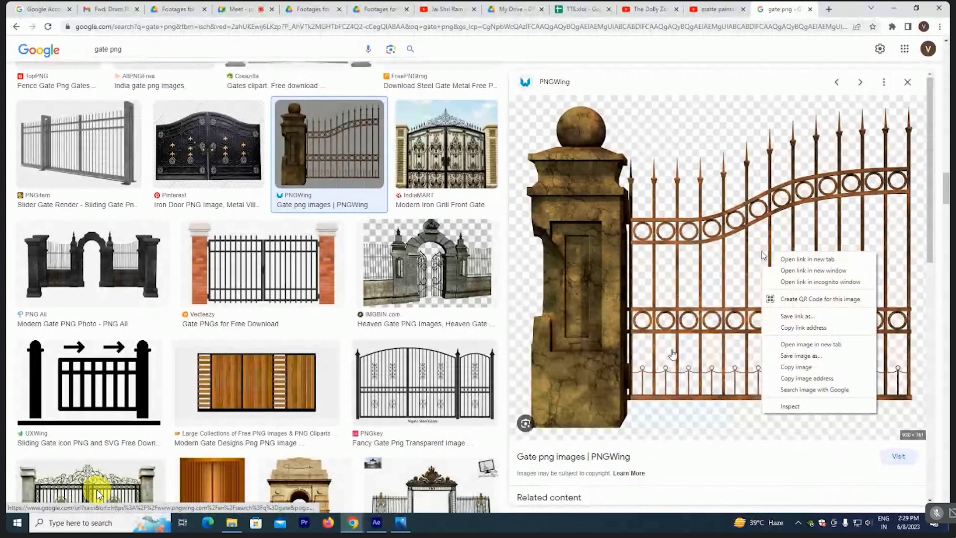
{"action": "left_click", "coordinate": [794, 357]}
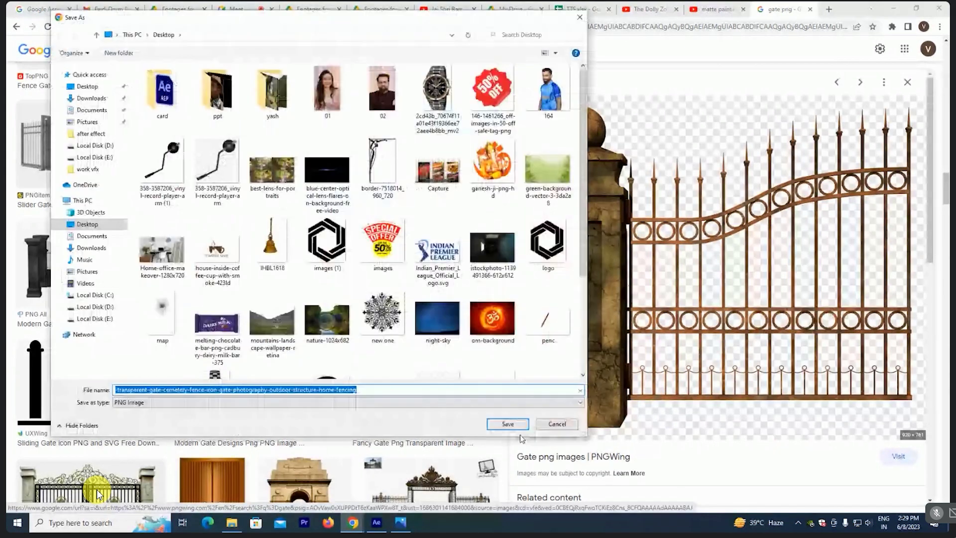
{"action": "key", "text": "Return"}
{"action": "key", "text": "super+d"}
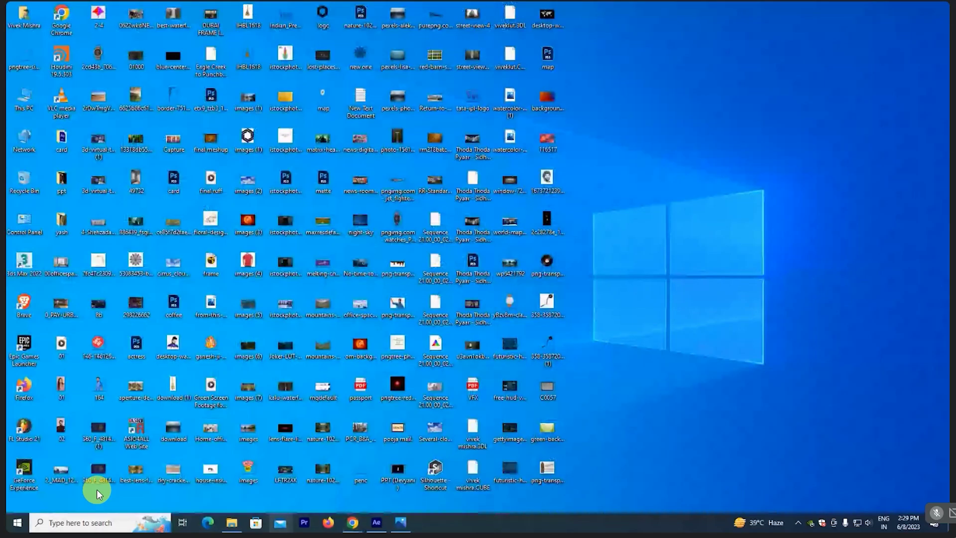
Step: Launch Adobe Photoshop 2021 by searching 'pho' from the Start menu
{"action": "key", "text": "super"}
{"action": "type", "text": "pho"}
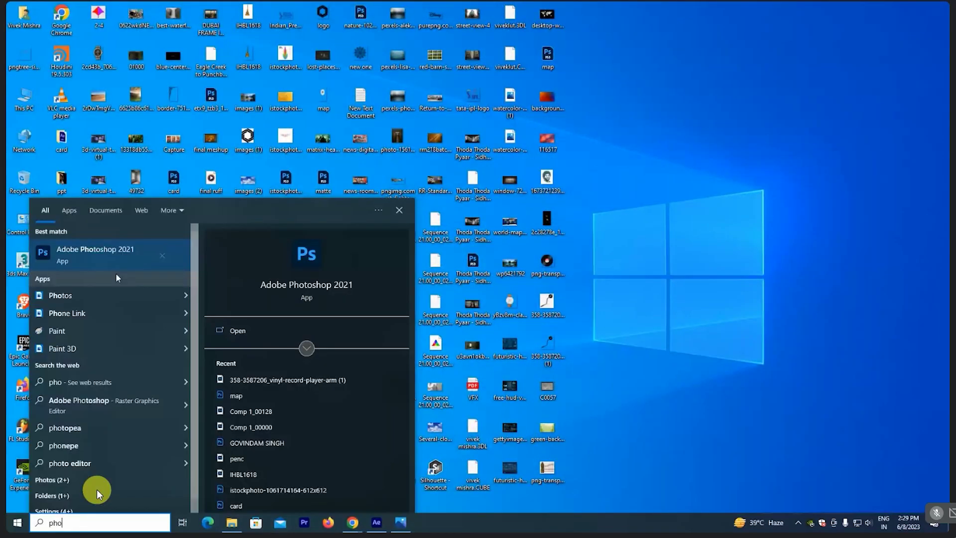
{"action": "key", "text": "Return"}
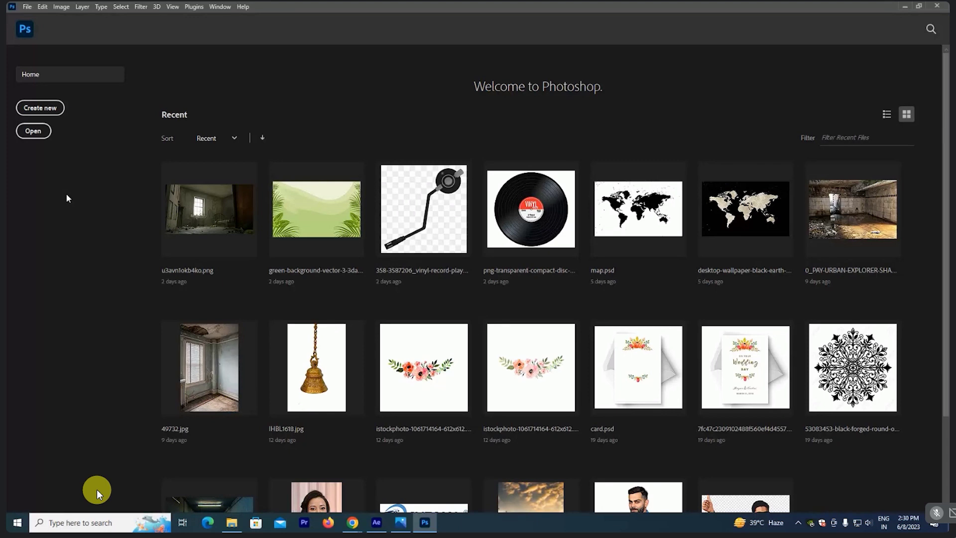
Step: Browse the New Document presets and Open dialog, cancelling both without creating a file
{"action": "key", "text": "ctrl+n"}
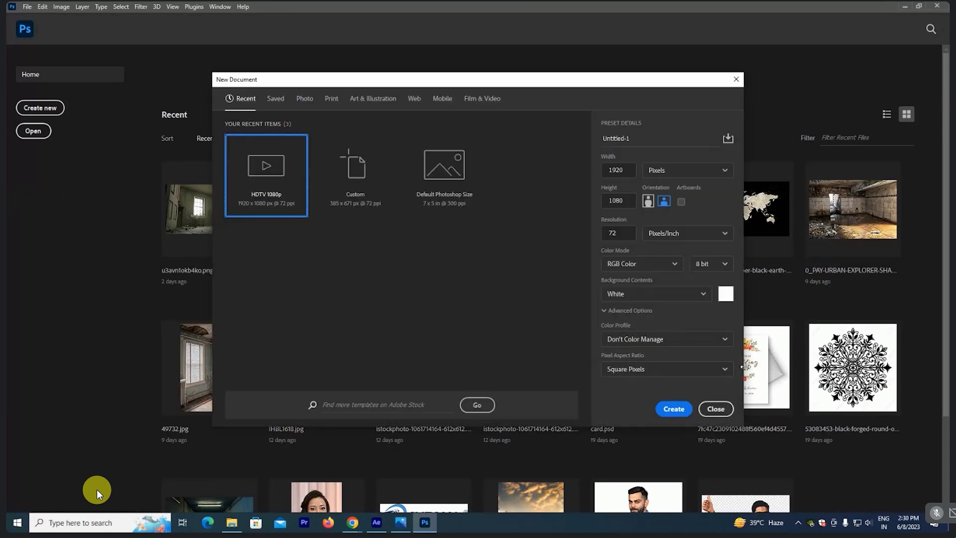
{"action": "left_click", "coordinate": [331, 98]}
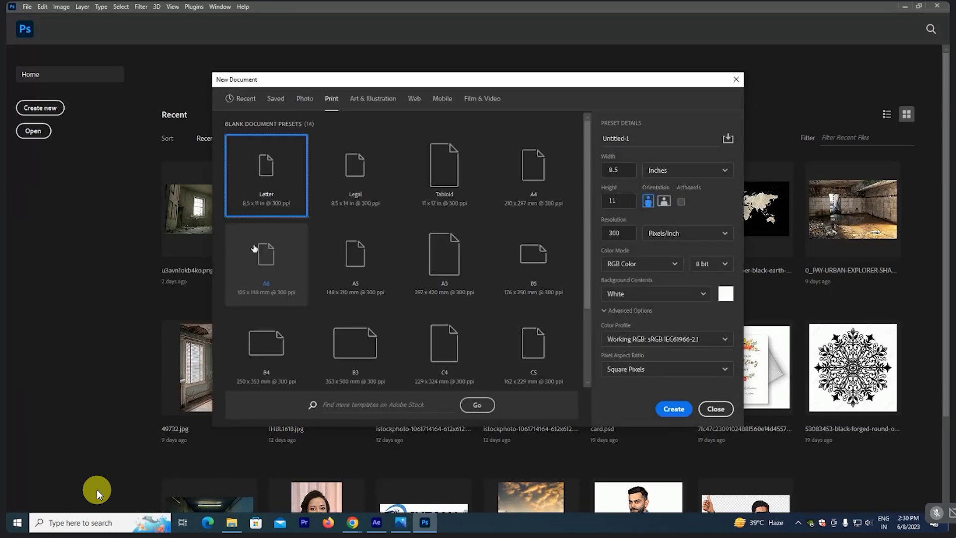
{"action": "left_click", "coordinate": [721, 415]}
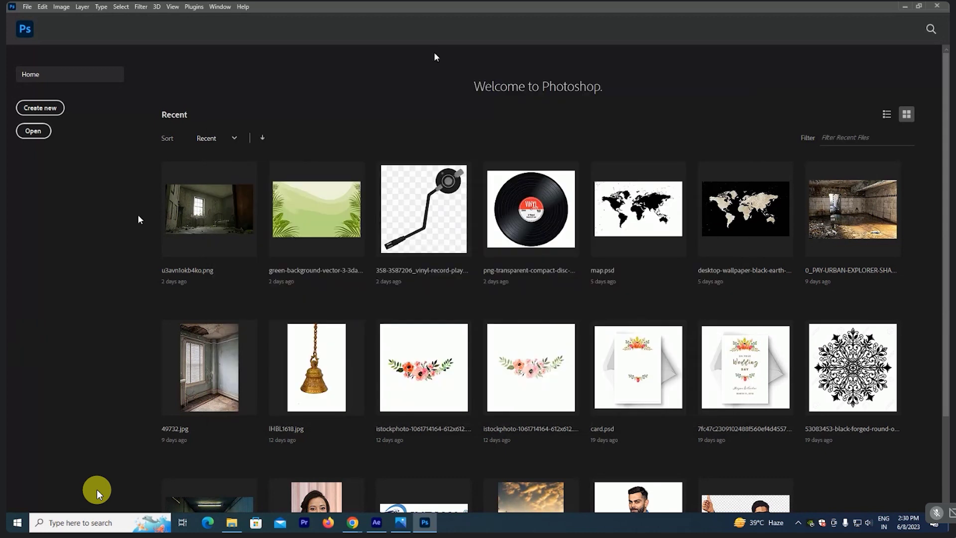
{"action": "key", "text": "ctrl+n"}
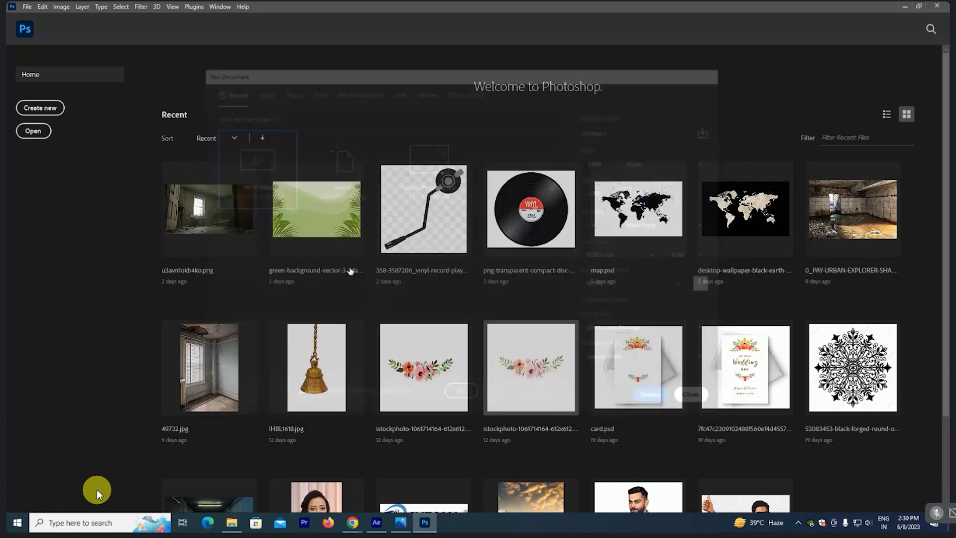
{"action": "left_click", "coordinate": [31, 133]}
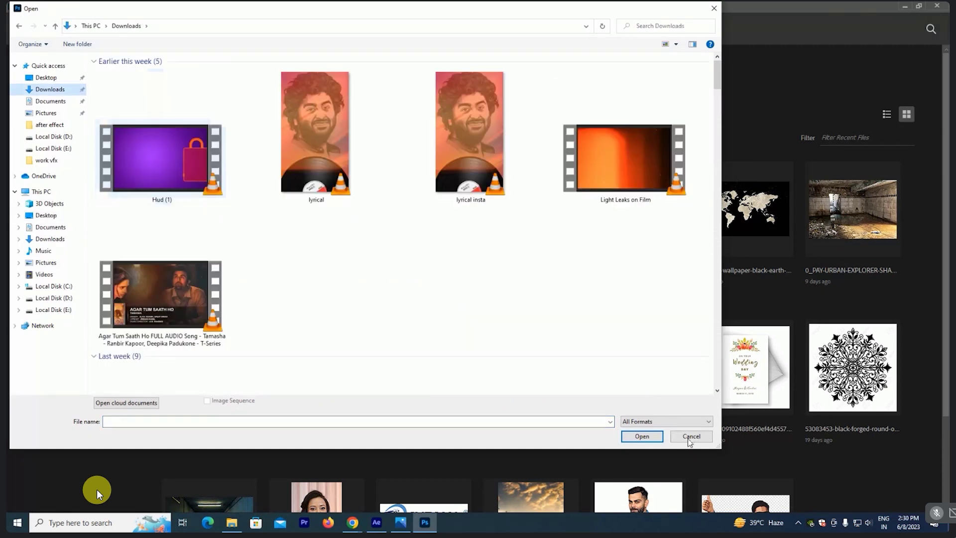
{"action": "left_click", "coordinate": [690, 438]}
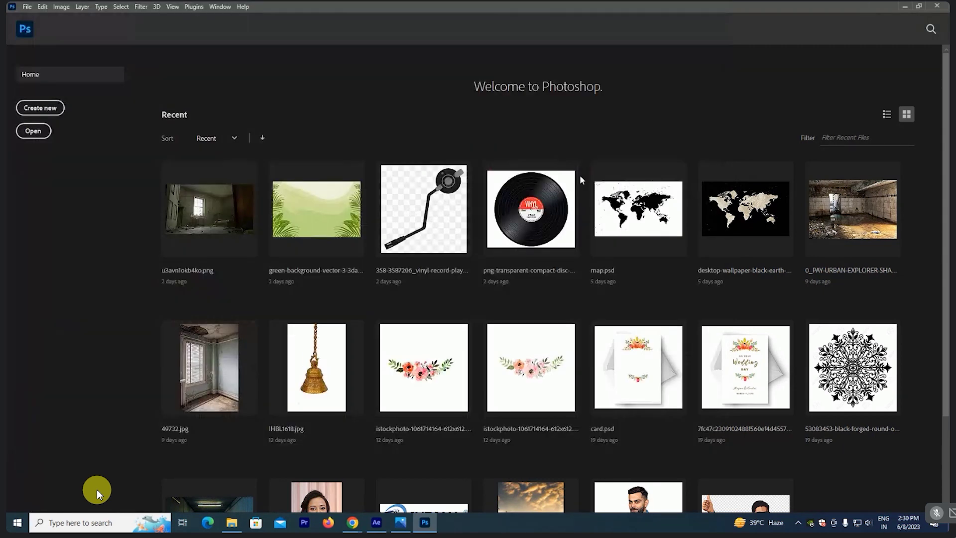
Step: Drag the saved gate PNG from the desktop into Photoshop to open it
{"action": "left_click", "coordinate": [904, 6]}
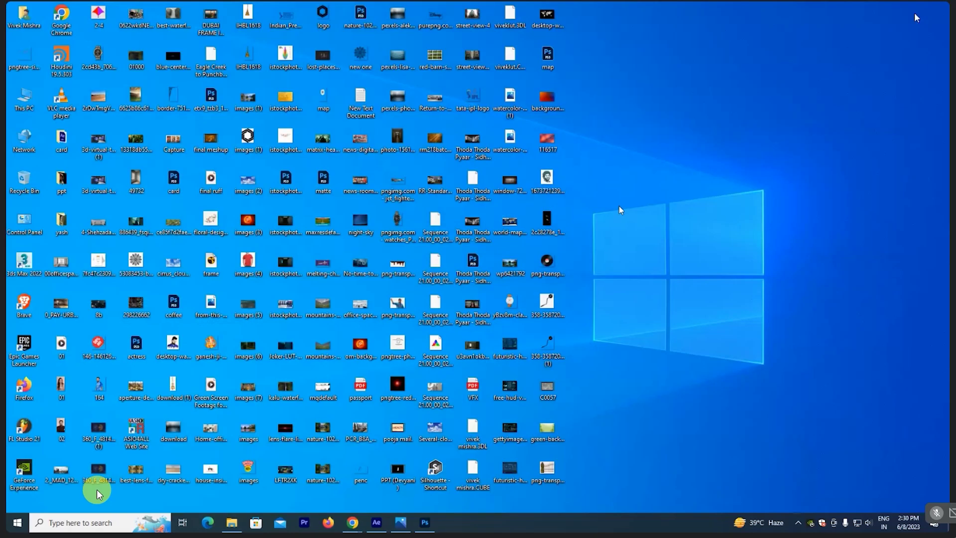
{"action": "left_click_drag", "start_coordinate": [547, 468], "coordinate": [432, 527]}
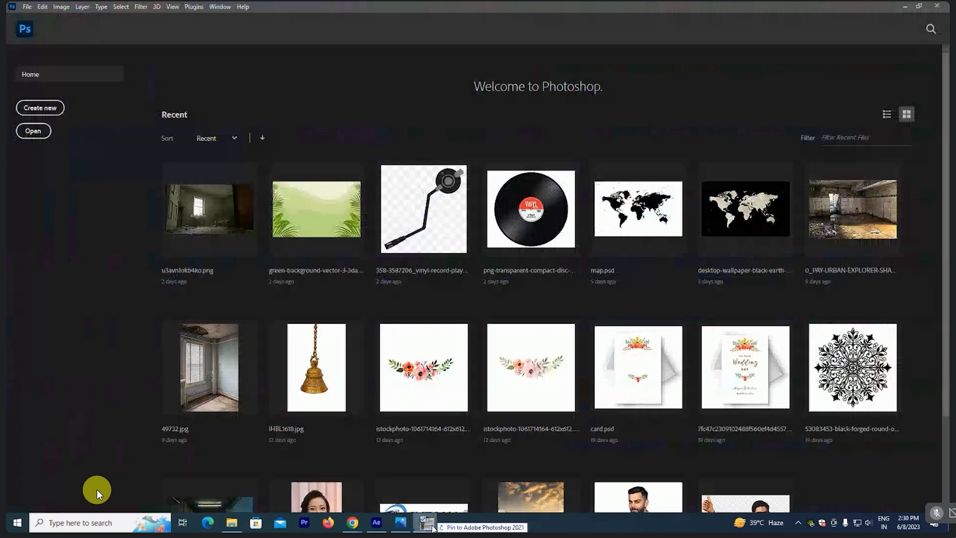
{"action": "left_click_drag", "start_coordinate": [432, 528], "coordinate": [494, 109]}
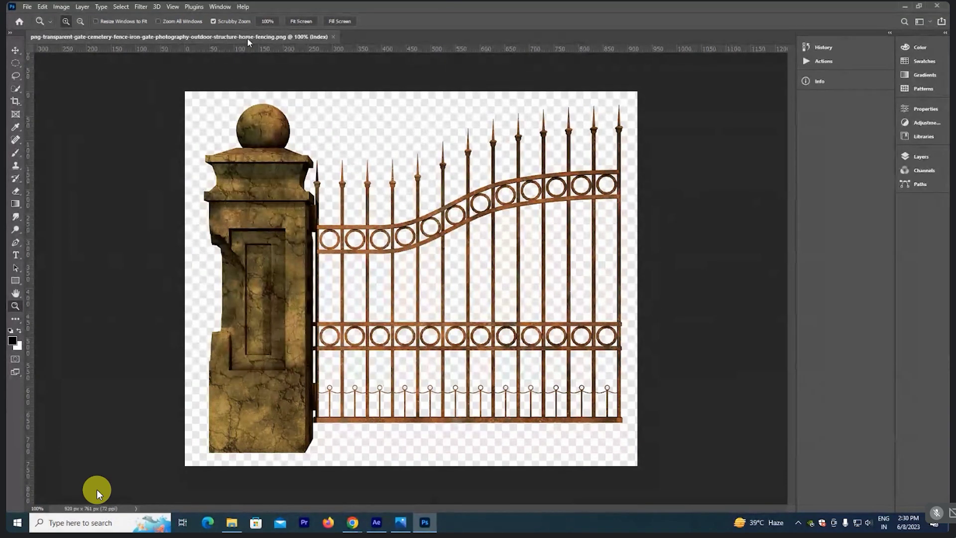
Step: Float the gate document, fit it on screen, and apply Levels with black input 52
{"action": "left_click_drag", "start_coordinate": [247, 38], "coordinate": [264, 56]}
{"action": "left_click", "coordinate": [386, 211]}
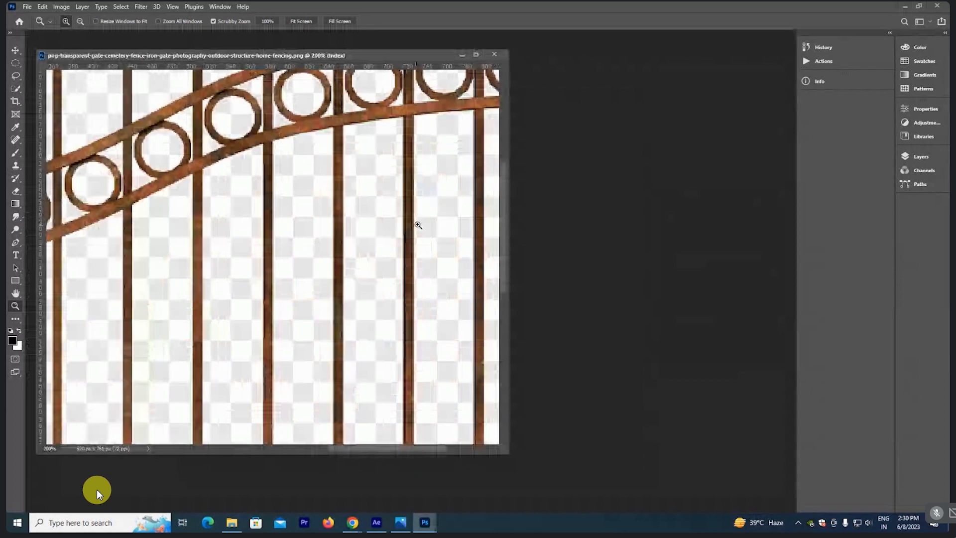
{"action": "key", "text": "ctrl+0"}
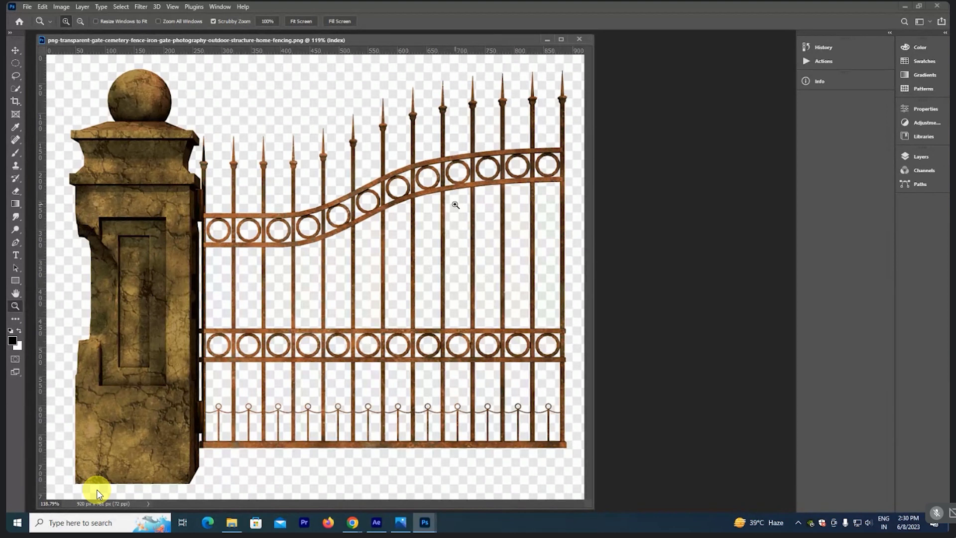
{"action": "key", "text": "ctrl+l"}
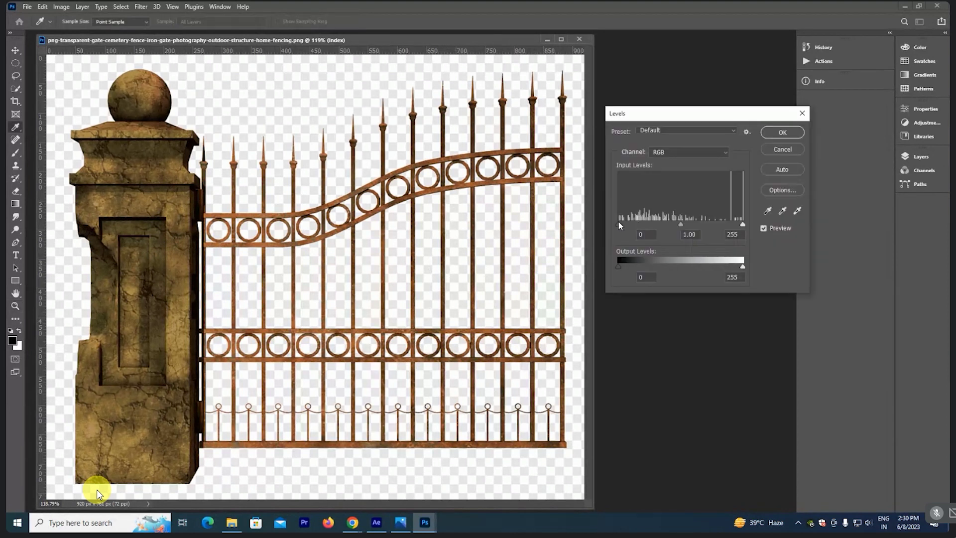
{"action": "left_click_drag", "start_coordinate": [618, 225], "coordinate": [644, 224]}
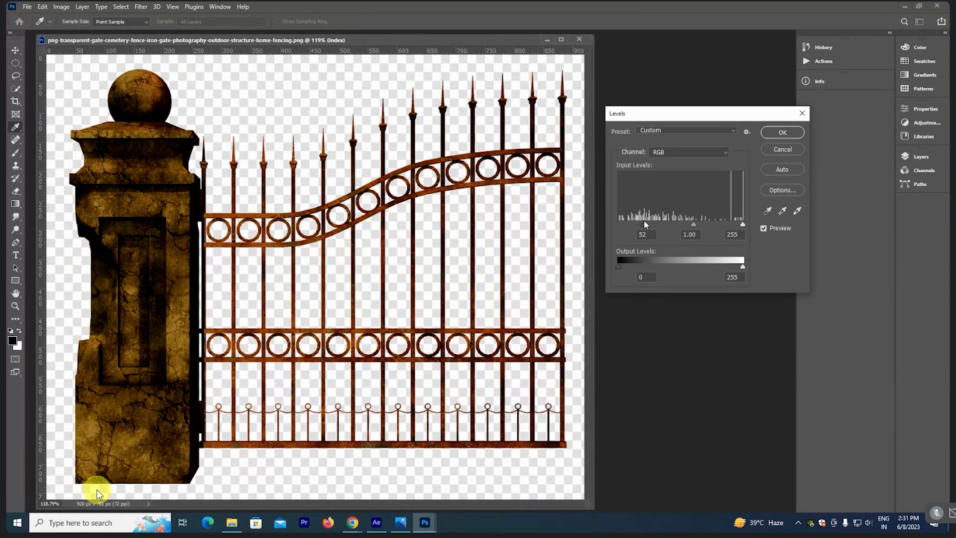
{"action": "key", "text": "Return"}
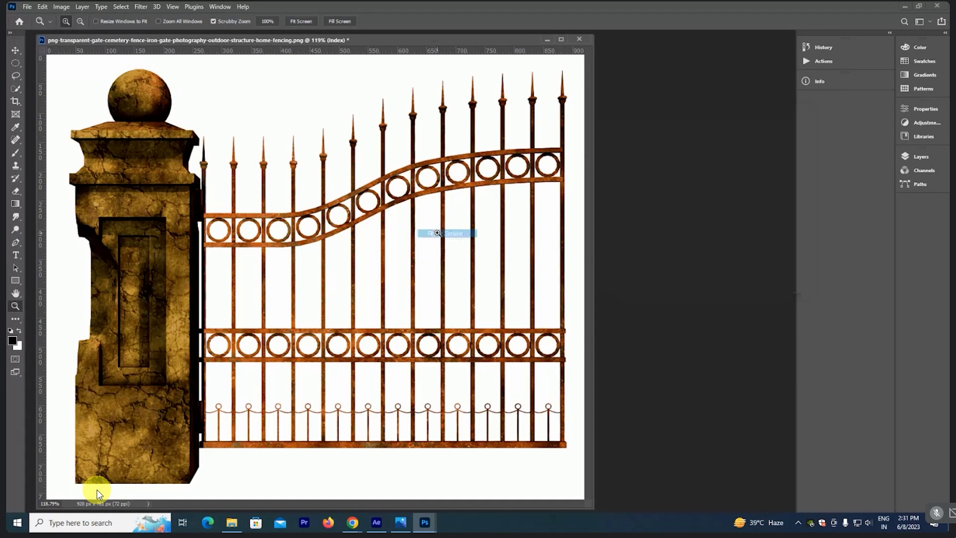
Step: Dismiss the indexed colour error, show the Layers panel, and convert the image to RGB Color
{"action": "key", "text": "w"}
{"action": "left_click", "coordinate": [314, 100]}
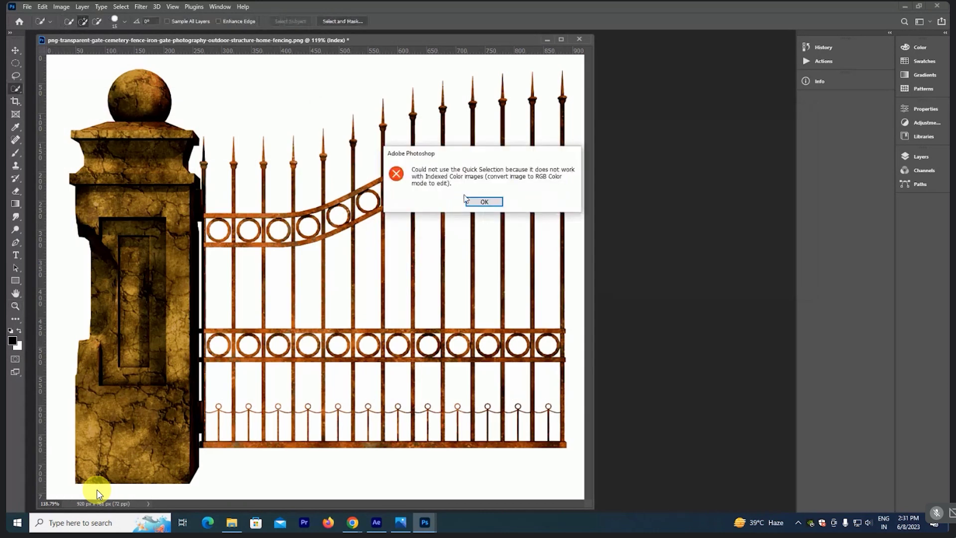
{"action": "left_click", "coordinate": [484, 201]}
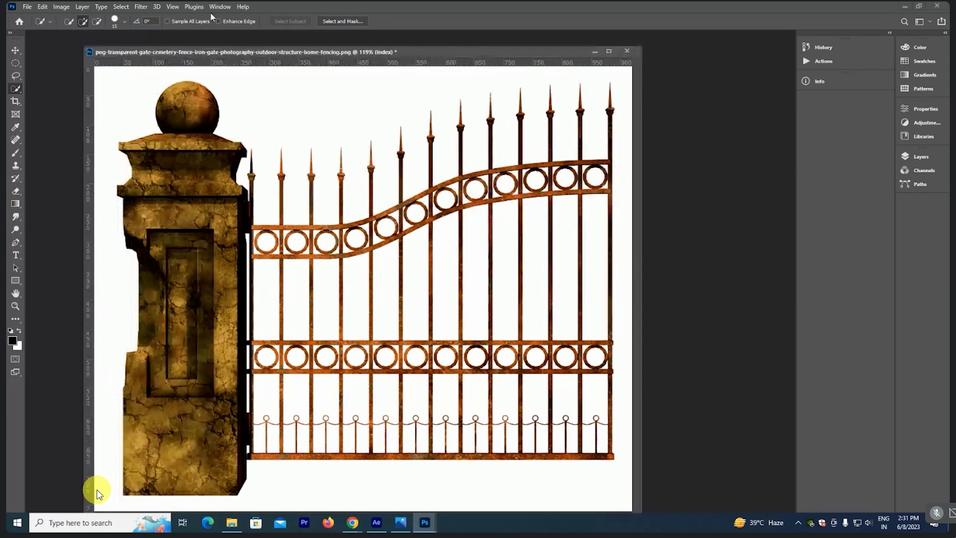
{"action": "left_click", "coordinate": [217, 8]}
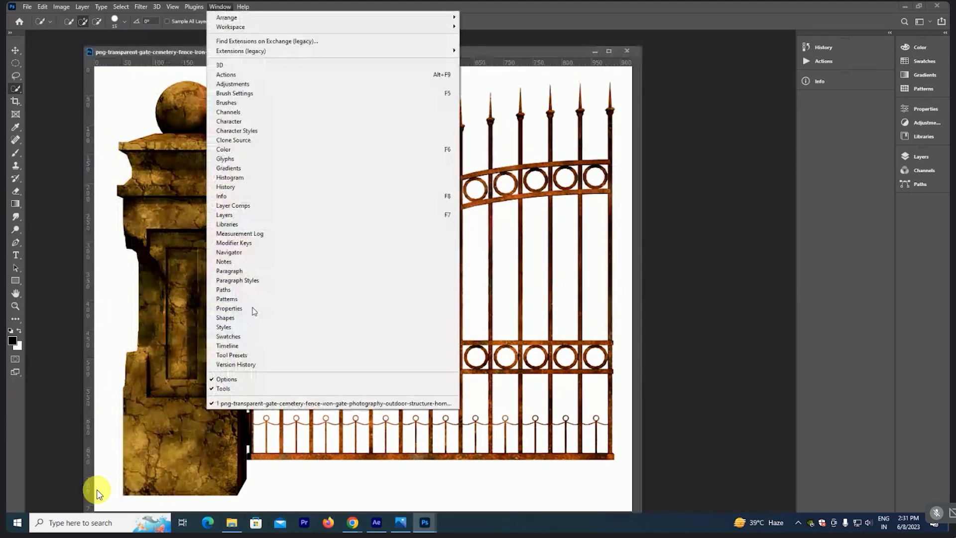
{"action": "left_click", "coordinate": [244, 215]}
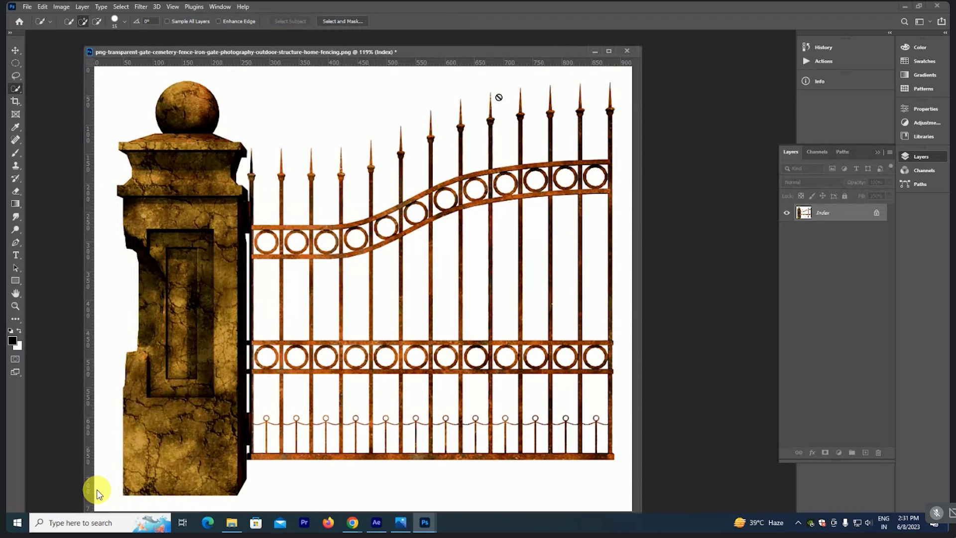
{"action": "left_click", "coordinate": [61, 6]}
{"action": "mouse_move", "coordinate": [70, 17]}
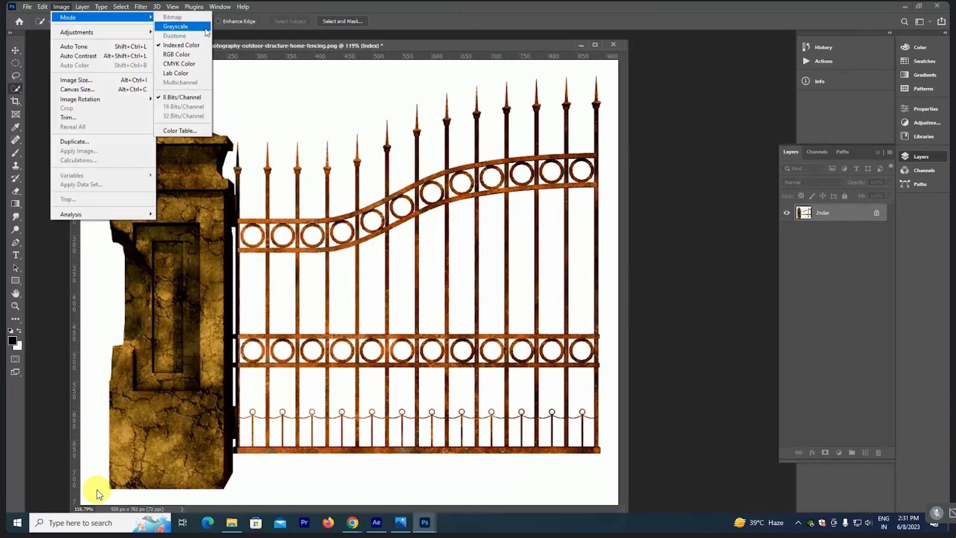
{"action": "left_click", "coordinate": [179, 56]}
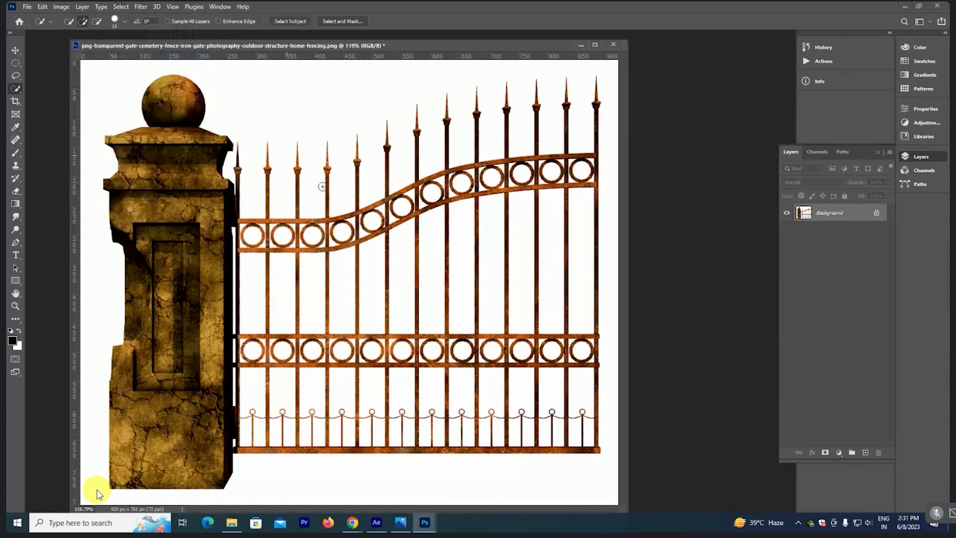
Step: Quick-select the white background, extend it to similar areas, delete it, and deselect
{"action": "left_click", "coordinate": [320, 110]}
{"action": "left_click", "coordinate": [121, 7]}
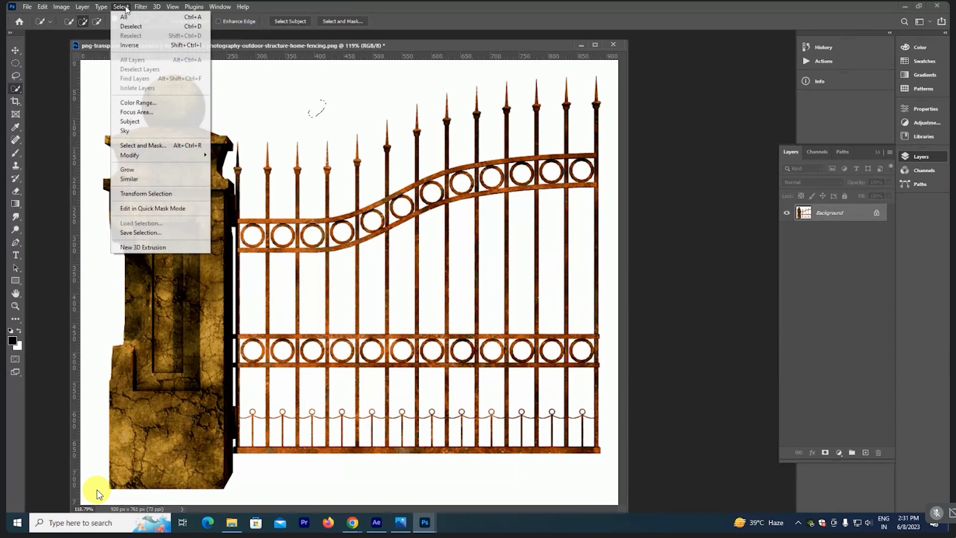
{"action": "left_click", "coordinate": [150, 179]}
{"action": "key", "text": "shift+F5"}
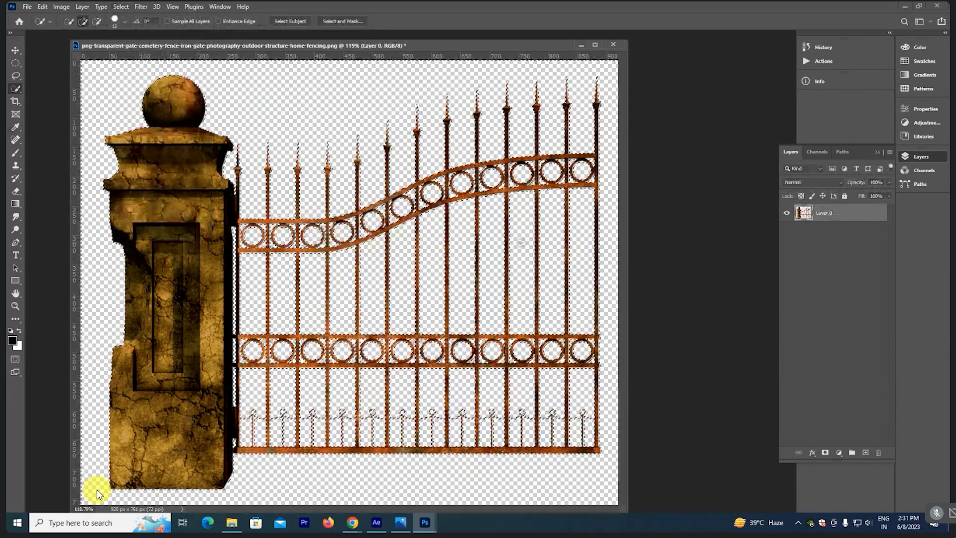
{"action": "key", "text": "ctrl+d"}
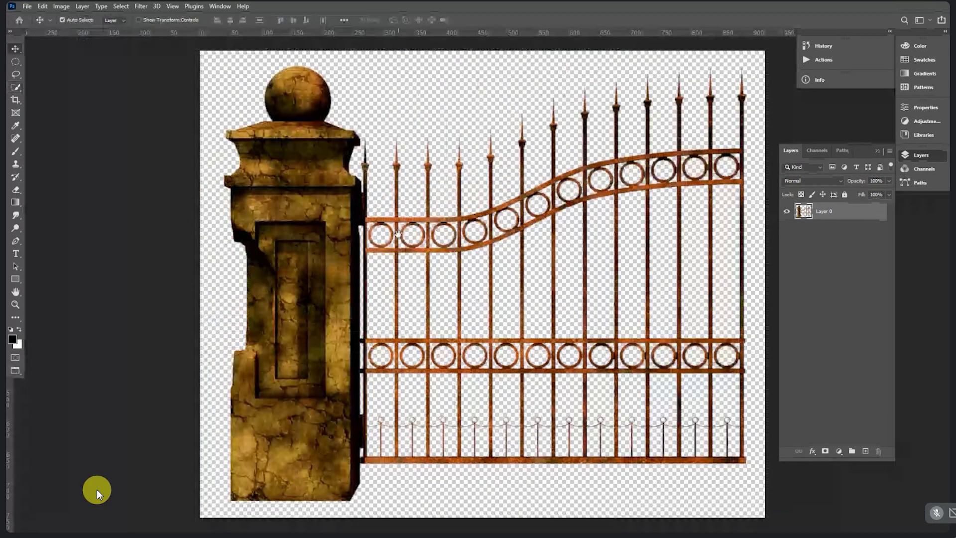
Step: Marquee the gate right of the stone post and copy it onto a new Layer 1
{"action": "left_click_drag", "start_coordinate": [397, 233], "coordinate": [323, 220]}
{"action": "key", "text": "m"}
{"action": "left_click_drag", "start_coordinate": [336, 435], "coordinate": [391, 445]}
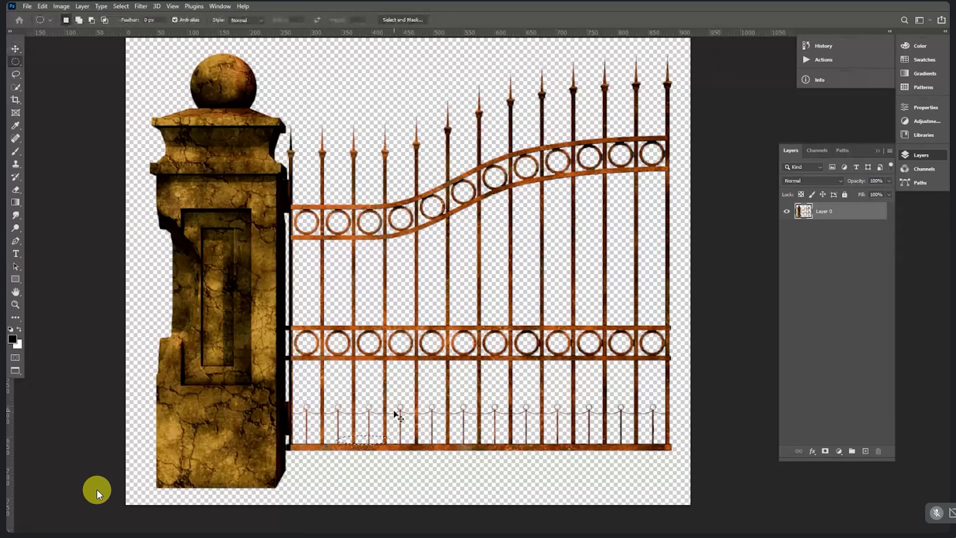
{"action": "key", "text": "shift+m"}
{"action": "mouse_move", "coordinate": [689, 52]}
{"action": "left_mouse_down"}
{"action": "mouse_move", "coordinate": [271, 473]}
{"action": "mouse_move", "coordinate": [285, 508]}
{"action": "left_mouse_up"}
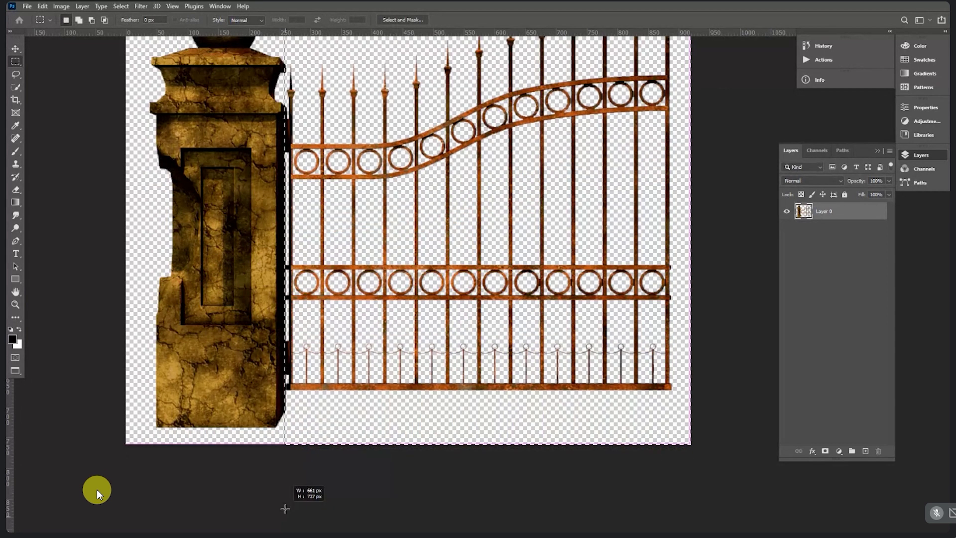
{"action": "left_click_drag", "start_coordinate": [285, 508], "coordinate": [285, 508]}
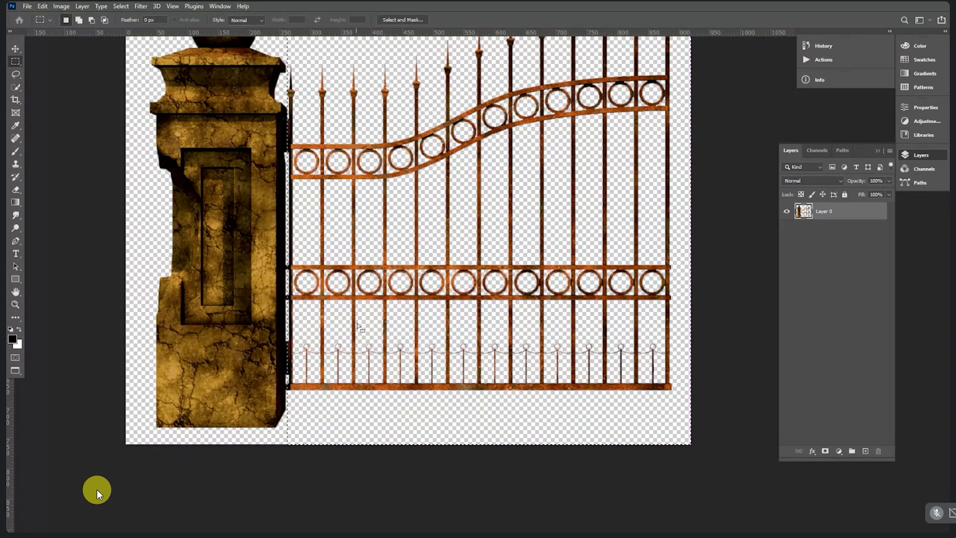
{"action": "scroll", "coordinate": [358, 351], "scroll_direction": "up", "scroll_amount": 2}
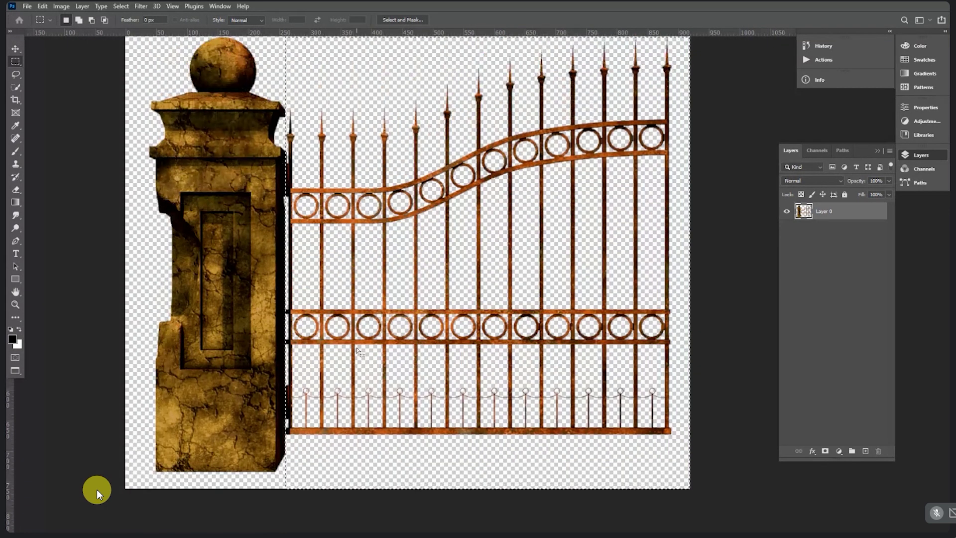
{"action": "key", "text": "ctrl+j"}
{"action": "key", "text": "v"}
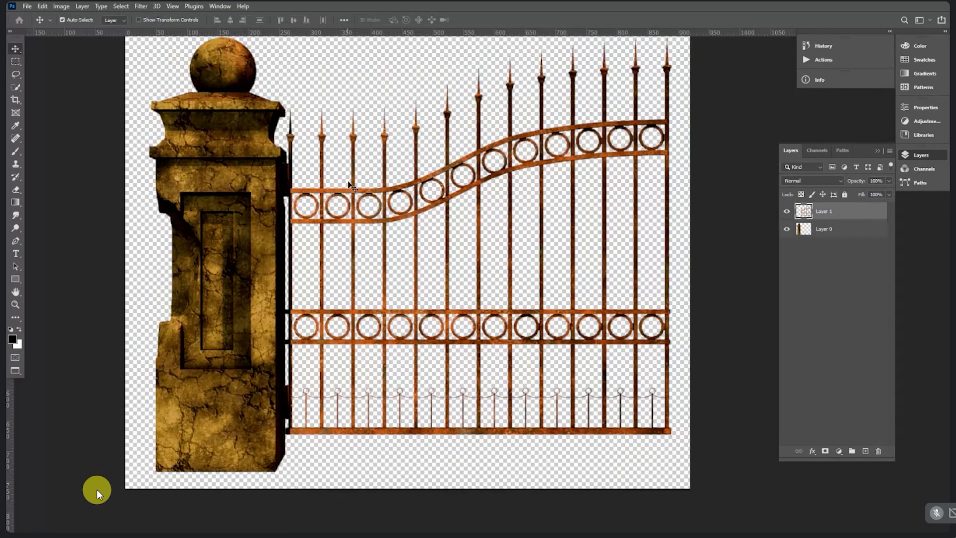
Step: Nudge the gate away from the post and erase the dark strip along its left edge
{"action": "left_click_drag", "start_coordinate": [352, 188], "coordinate": [384, 213]}
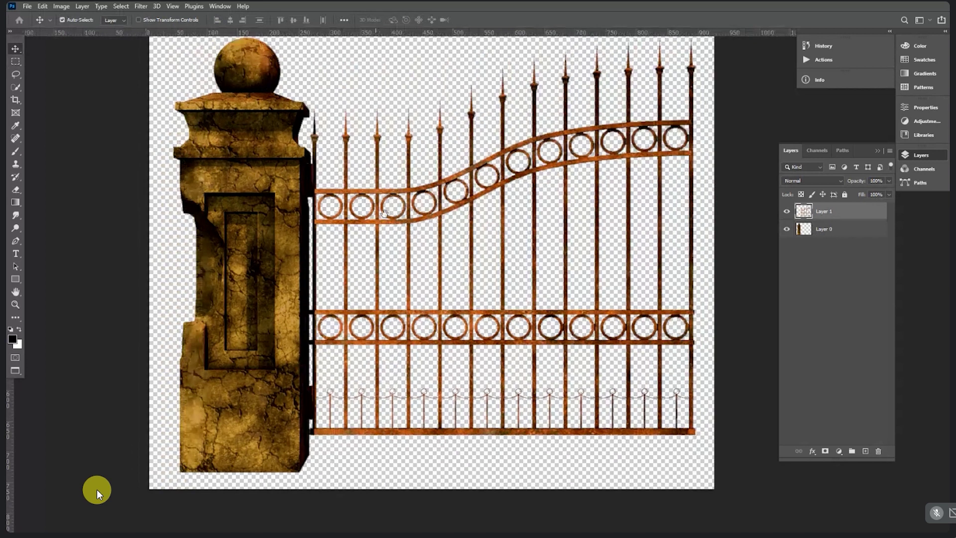
{"action": "left_click_drag", "start_coordinate": [384, 213], "coordinate": [405, 213]}
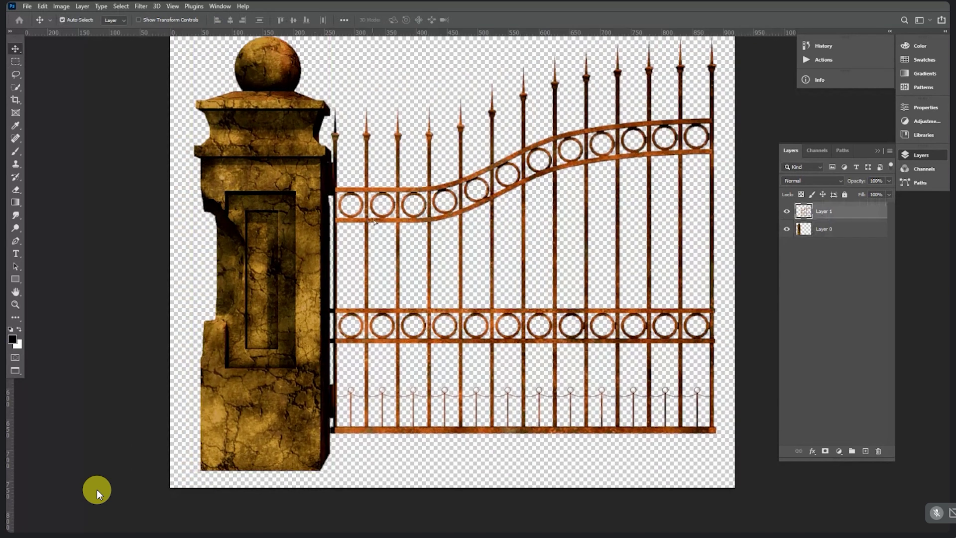
{"action": "key", "text": "shift+Right"}
{"action": "key", "text": "shift+Right"}
{"action": "key", "text": "shift+Right"}
{"action": "key", "text": "z"}
{"action": "key", "text": "m"}
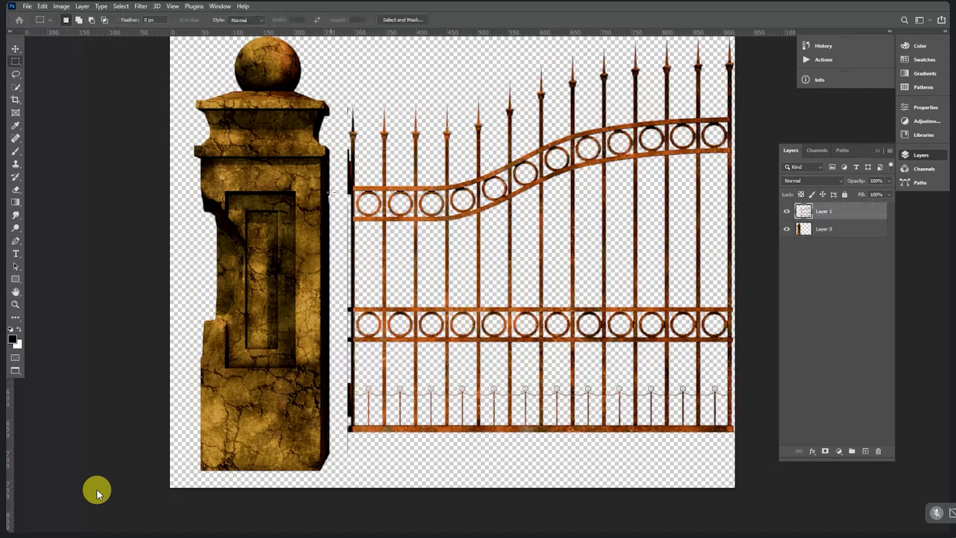
{"action": "mouse_move", "coordinate": [343, 198]}
{"action": "left_mouse_down"}
{"action": "mouse_move", "coordinate": [350, 402]}
{"action": "mouse_move", "coordinate": [351, 384]}
{"action": "left_mouse_up"}
{"action": "key", "text": "Delete"}
{"action": "key", "text": "ctrl+d"}
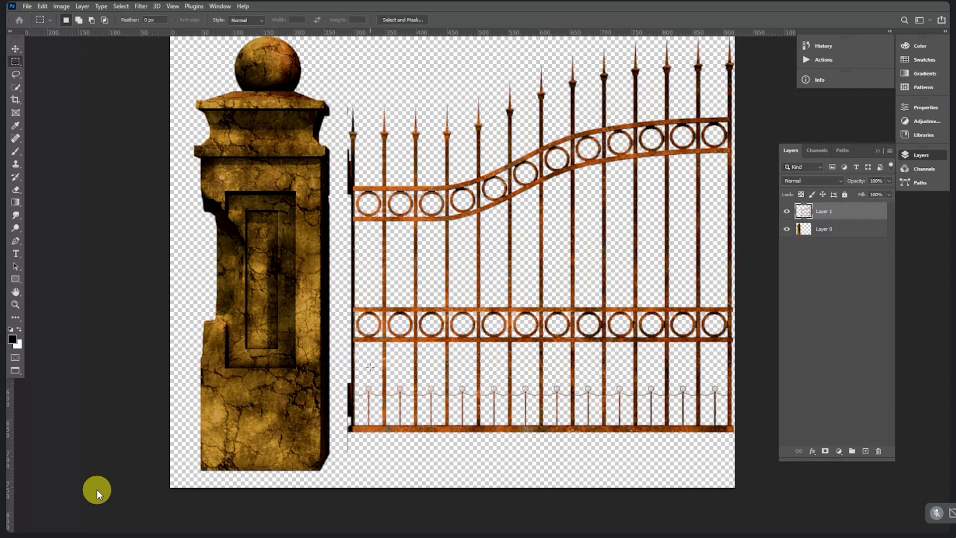
Step: After an undone top-left trim, move the gate back against the stone post and zoom in
{"action": "left_click_drag", "start_coordinate": [340, 106], "coordinate": [347, 128]}
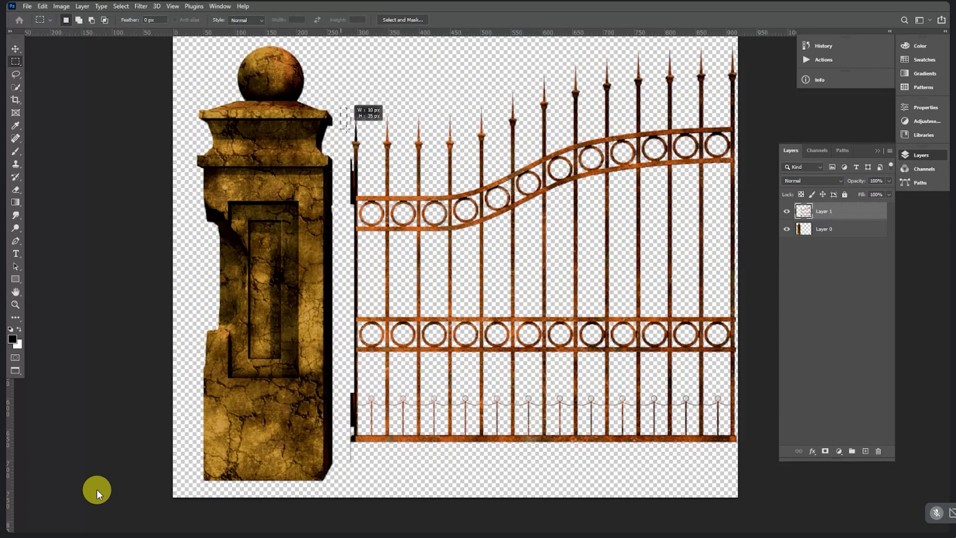
{"action": "key", "text": "Delete"}
{"action": "key", "text": "ctrl+z"}
{"action": "left_click_drag", "start_coordinate": [344, 106], "coordinate": [353, 145]}
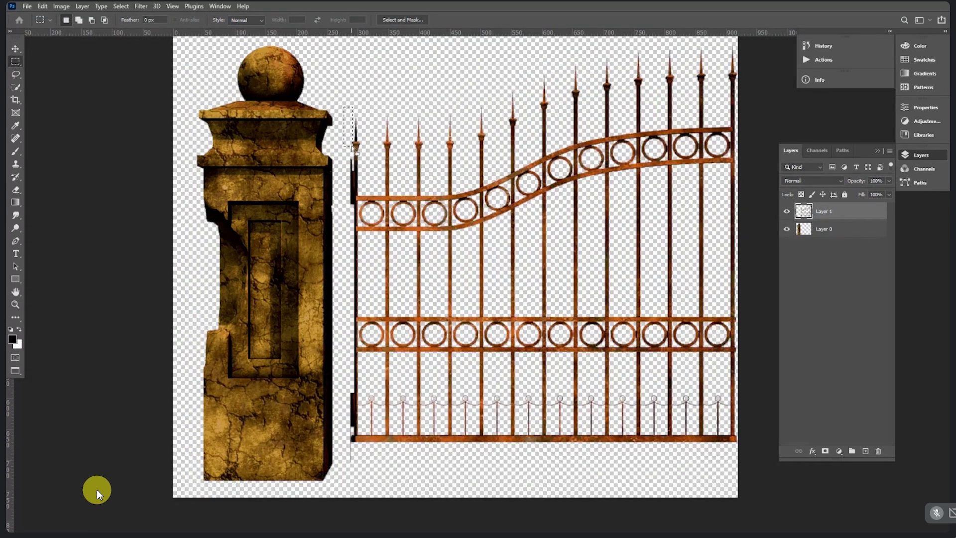
{"action": "key", "text": "ctrl+d"}
{"action": "key", "text": "v"}
{"action": "left_click_drag", "start_coordinate": [359, 189], "coordinate": [342, 189]}
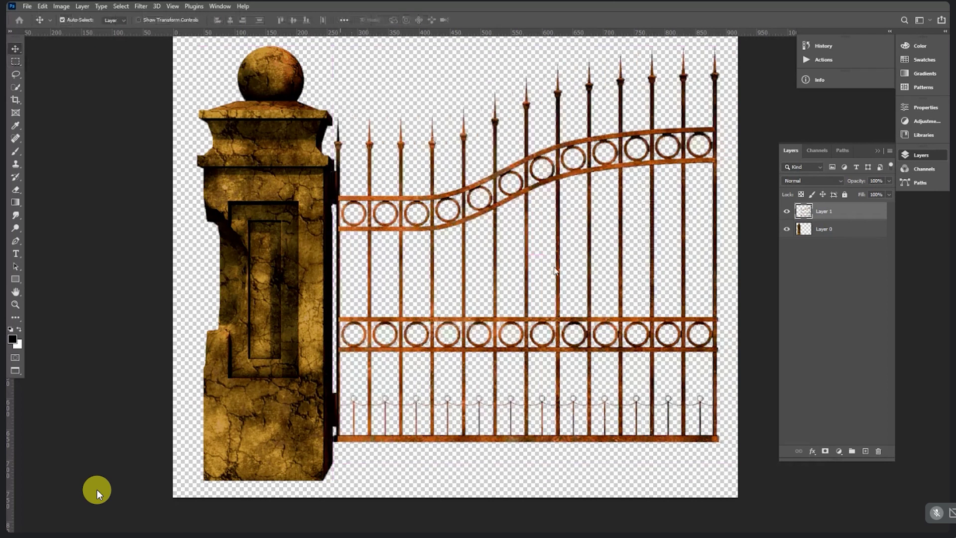
{"action": "key", "text": "z"}
{"action": "left_click", "coordinate": [495, 219]}
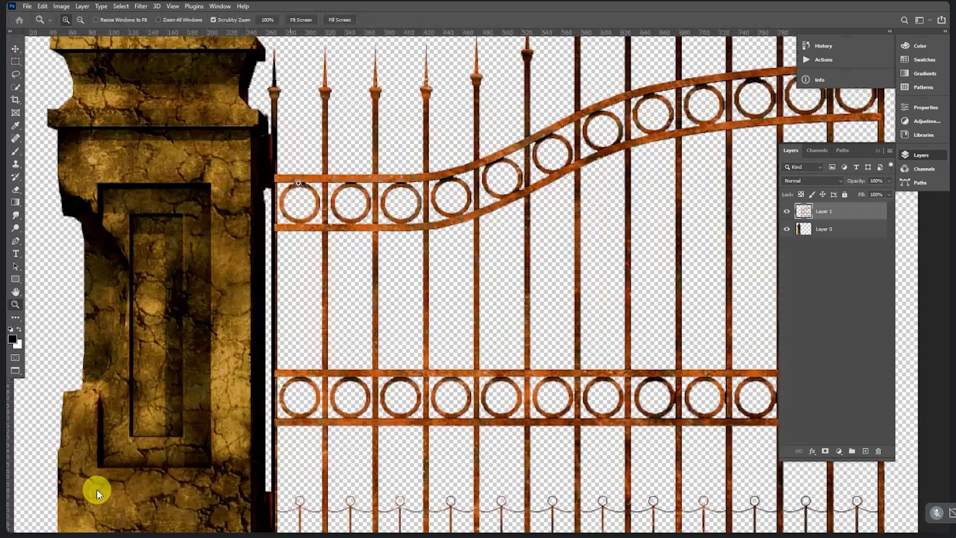
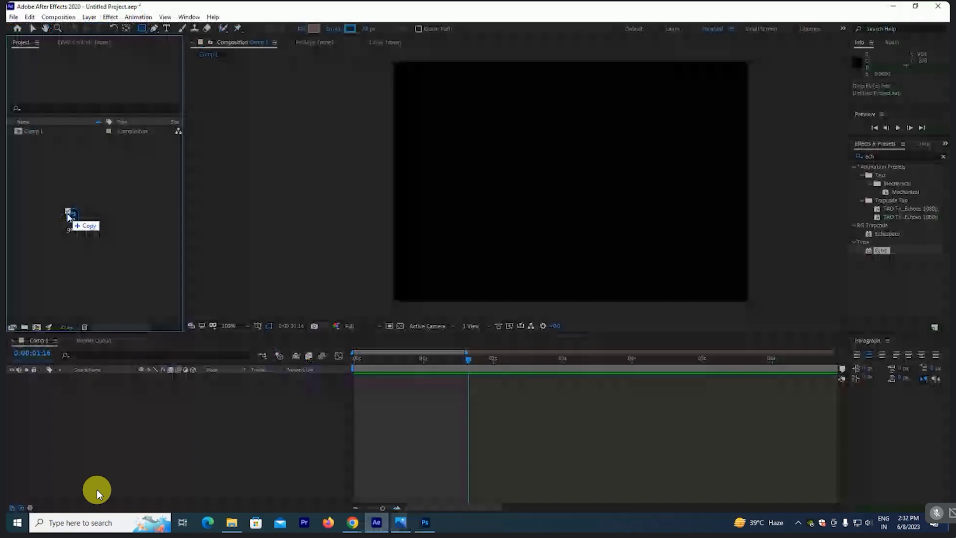
Step: Import gate.psd into the project as a composition
{"action": "left_click_drag", "start_coordinate": [68, 215], "coordinate": [69, 216]}
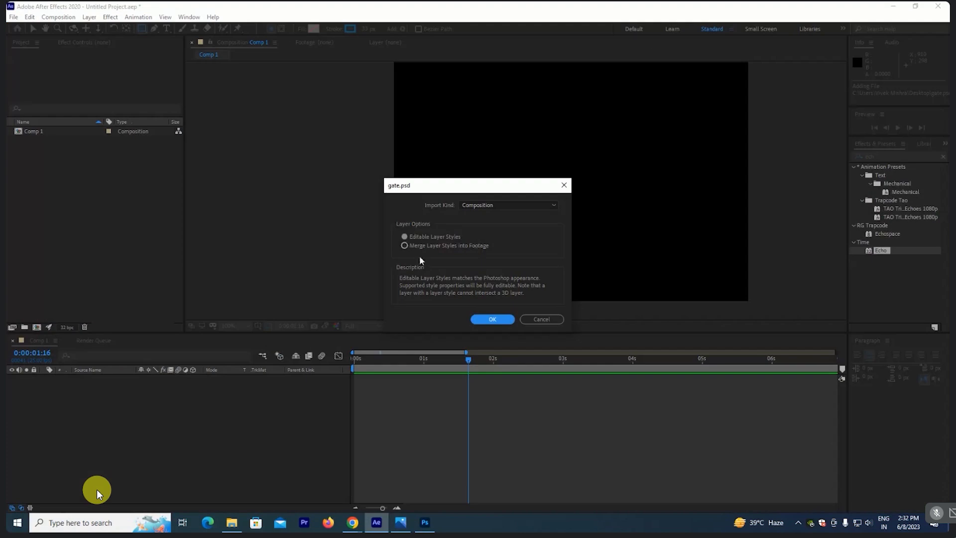
{"action": "left_click", "coordinate": [497, 206]}
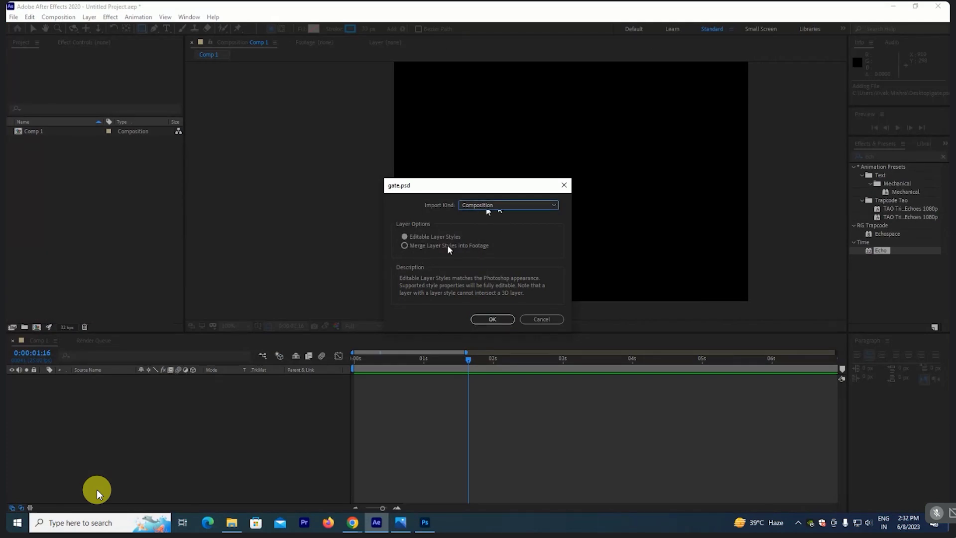
{"action": "left_click", "coordinate": [493, 319]}
Step: Add the gate composition to Comp 1, scaled to 49% and moved left and down
{"action": "left_click_drag", "start_coordinate": [30, 142], "coordinate": [93, 419]}
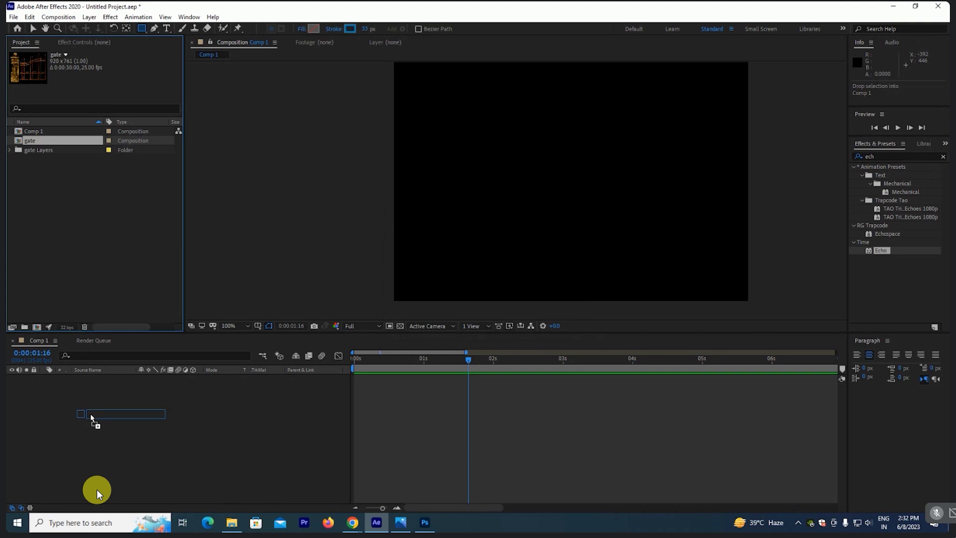
{"action": "left_click_drag", "start_coordinate": [91, 413], "coordinate": [91, 414]}
{"action": "key", "text": "s"}
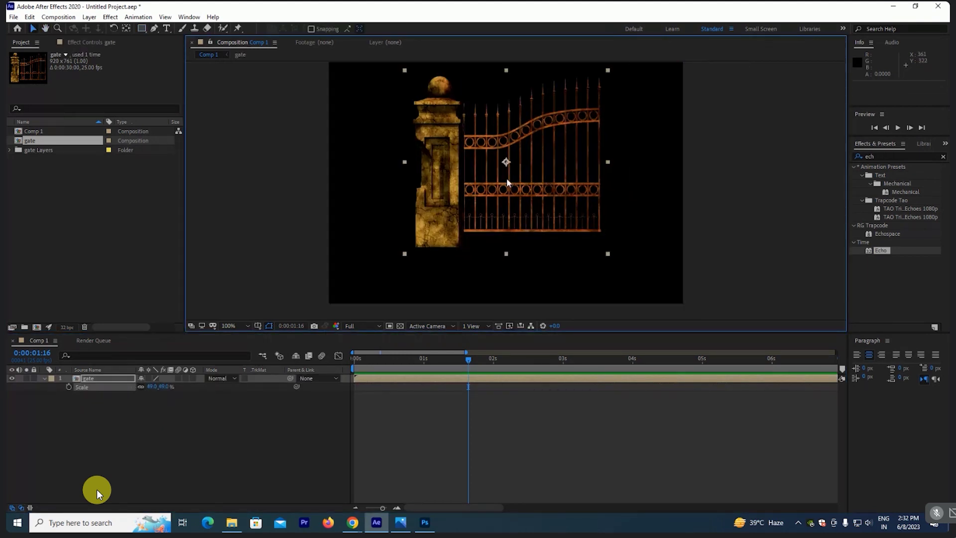
{"action": "left_click_drag", "start_coordinate": [506, 183], "coordinate": [426, 211]}
{"action": "left_click", "coordinate": [245, 416]}
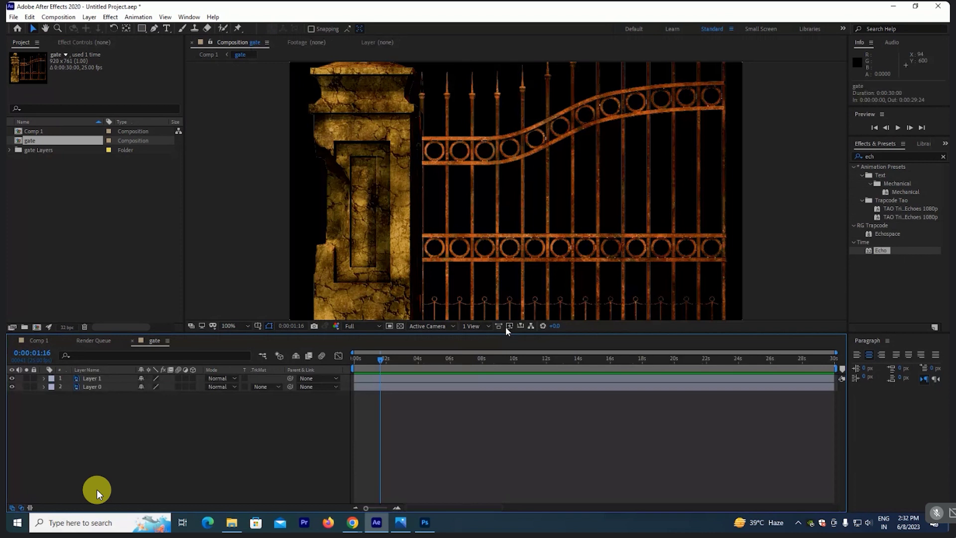
Step: Check the gate bars layer (Layer 1) by toggling its visibility, then enable its 3D Layer switch
{"action": "key", "text": "comma"}
{"action": "left_click", "coordinate": [12, 378]}
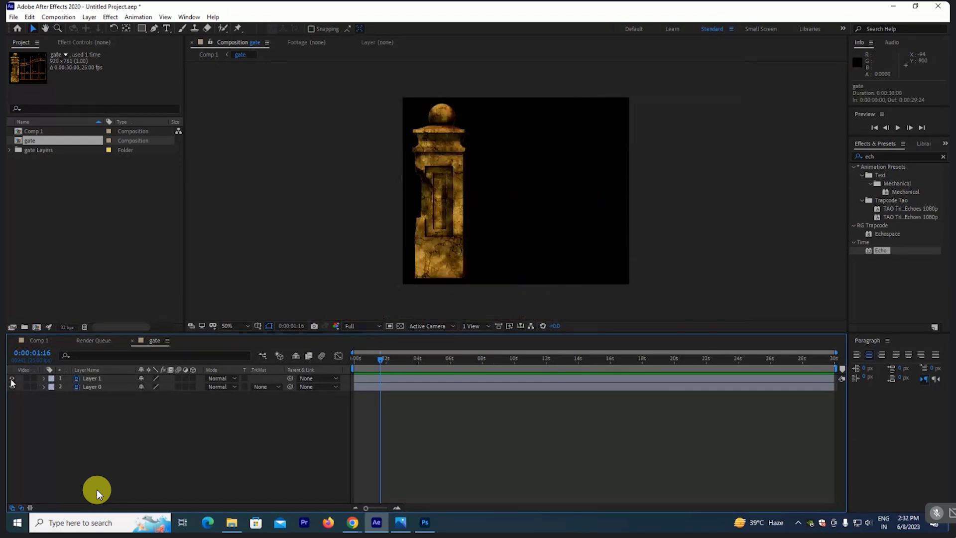
{"action": "left_click", "coordinate": [12, 378]}
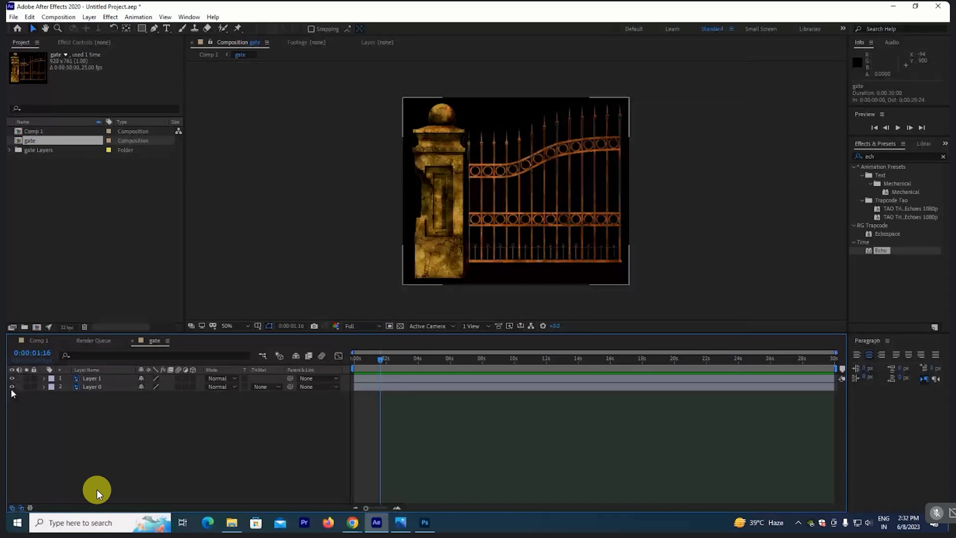
{"action": "left_click", "coordinate": [508, 183]}
{"action": "key", "text": "period"}
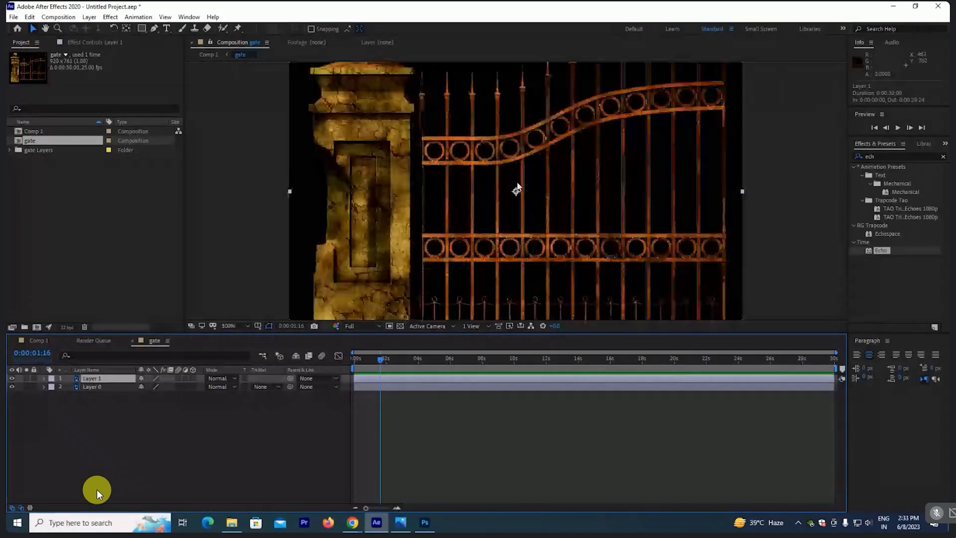
{"action": "mouse_move", "coordinate": [514, 188]}
{"action": "left_mouse_down"}
{"action": "mouse_move", "coordinate": [450, 140]}
{"action": "mouse_move", "coordinate": [360, 175]}
{"action": "mouse_move", "coordinate": [351, 169]}
{"action": "left_mouse_up"}
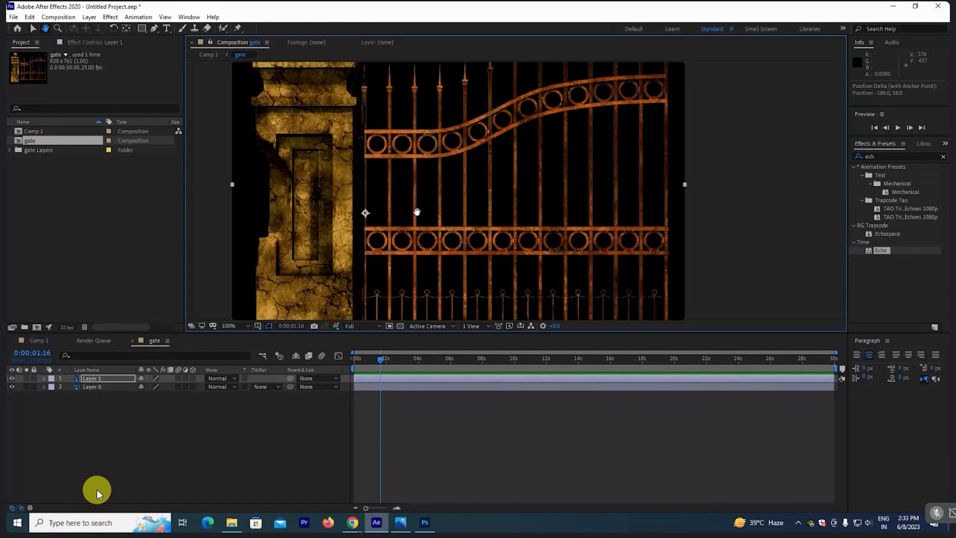
{"action": "scroll", "coordinate": [442, 178], "scroll_direction": "down", "scroll_amount": 2}
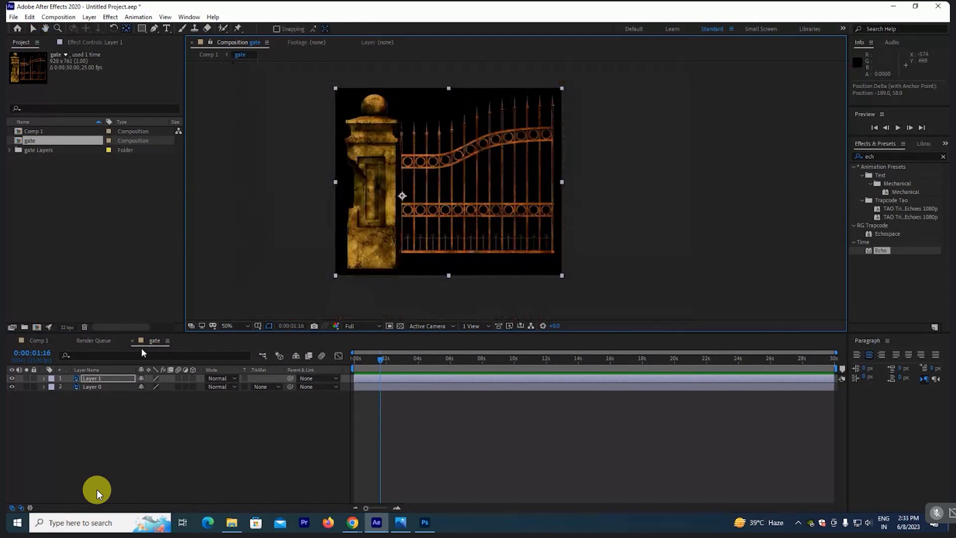
{"action": "left_click", "coordinate": [99, 379]}
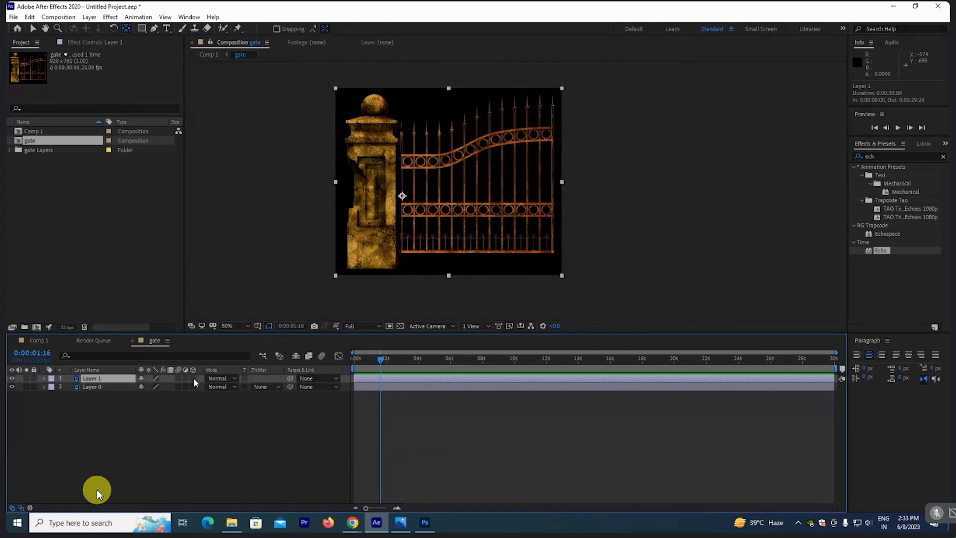
{"action": "left_click", "coordinate": [193, 379]}
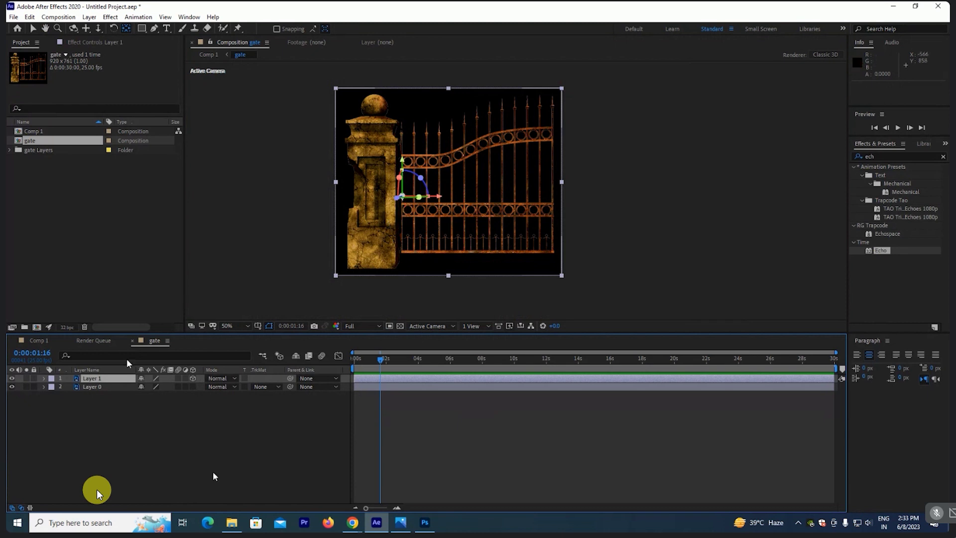
Step: Test X Rotation and undo it, then set a 0° Y Rotation keyframe at 0:00:01:16 on Layer 1
{"action": "left_click", "coordinate": [102, 378]}
{"action": "key", "text": "r"}
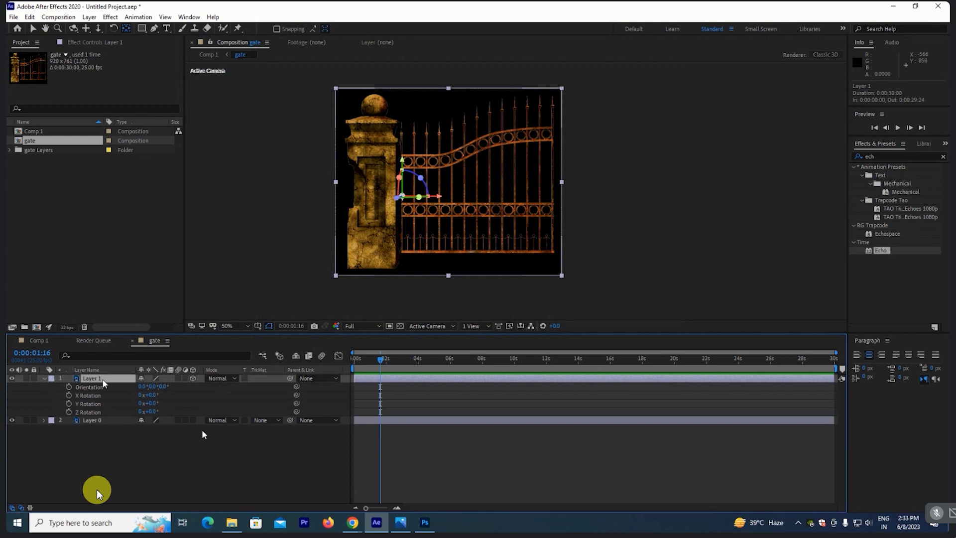
{"action": "mouse_move", "coordinate": [152, 395]}
{"action": "left_mouse_down"}
{"action": "mouse_move", "coordinate": [184, 393]}
{"action": "mouse_move", "coordinate": [134, 395]}
{"action": "left_mouse_up"}
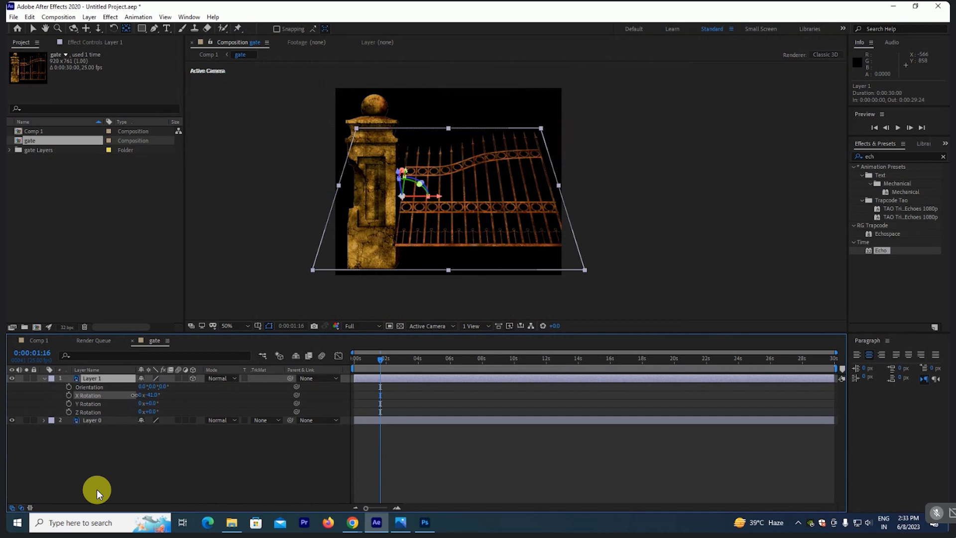
{"action": "key", "text": "ctrl+z"}
{"action": "mouse_move", "coordinate": [149, 403]}
{"action": "left_mouse_down"}
{"action": "mouse_move", "coordinate": [134, 403]}
{"action": "mouse_move", "coordinate": [179, 400]}
{"action": "mouse_move", "coordinate": [132, 403]}
{"action": "mouse_move", "coordinate": [169, 406]}
{"action": "mouse_move", "coordinate": [155, 407]}
{"action": "left_mouse_up"}
{"action": "left_click", "coordinate": [69, 403]}
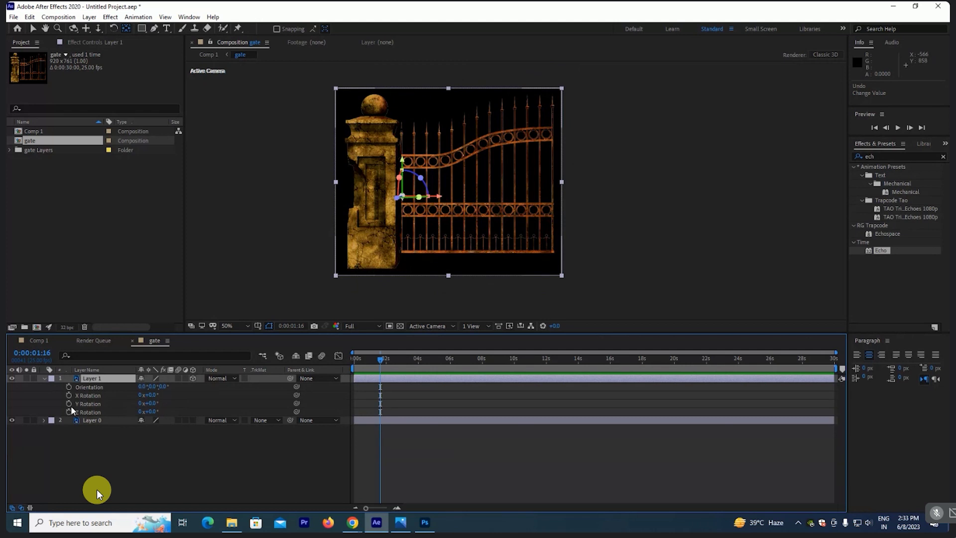
{"action": "left_click", "coordinate": [422, 358]}
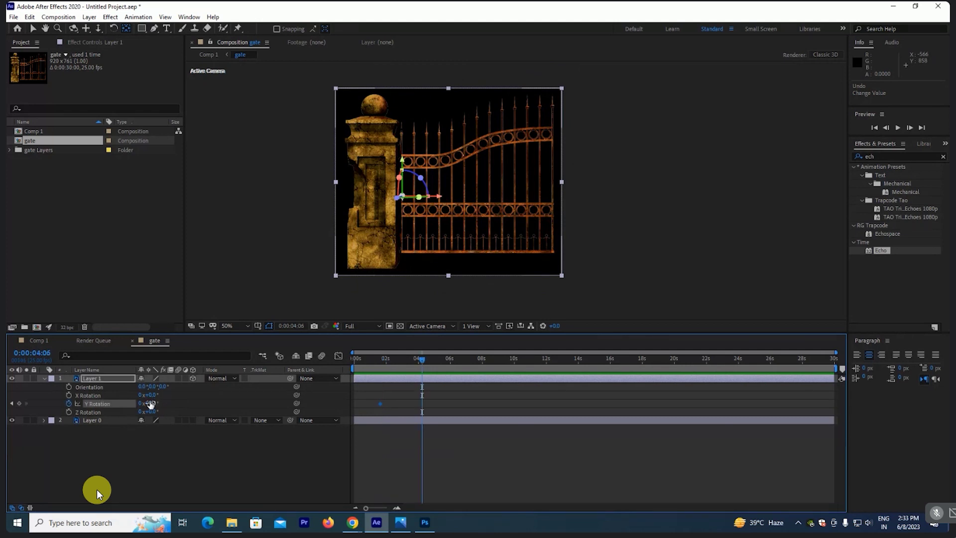
Step: Add further Y Rotation keyframes around 4:06, 4:21, 5:00 (-45°) and 5:13 (-35°)
{"action": "mouse_move", "coordinate": [150, 404]}
{"action": "left_mouse_down"}
{"action": "mouse_move", "coordinate": [159, 402]}
{"action": "mouse_move", "coordinate": [122, 401]}
{"action": "left_mouse_up"}
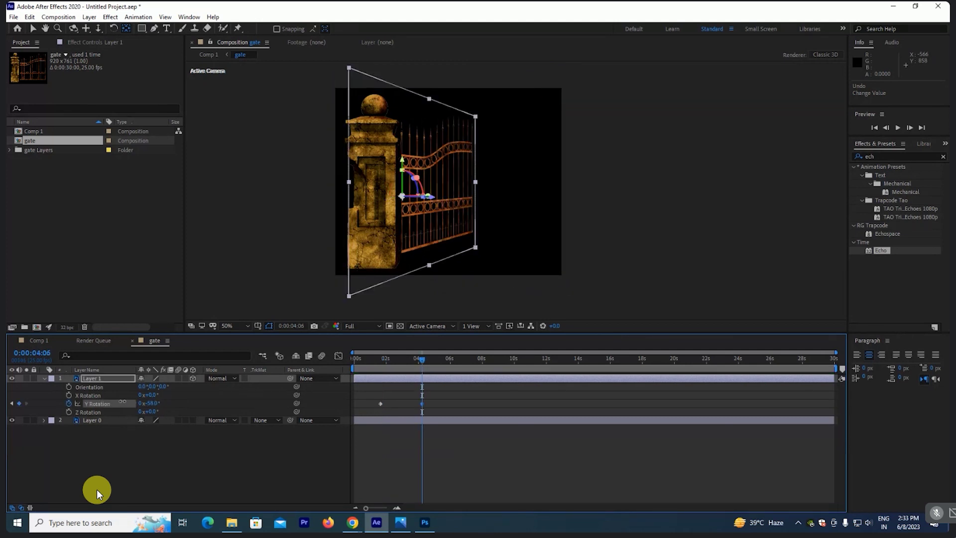
{"action": "left_click", "coordinate": [431, 358]}
{"action": "left_click_drag", "start_coordinate": [153, 403], "coordinate": [168, 404]}
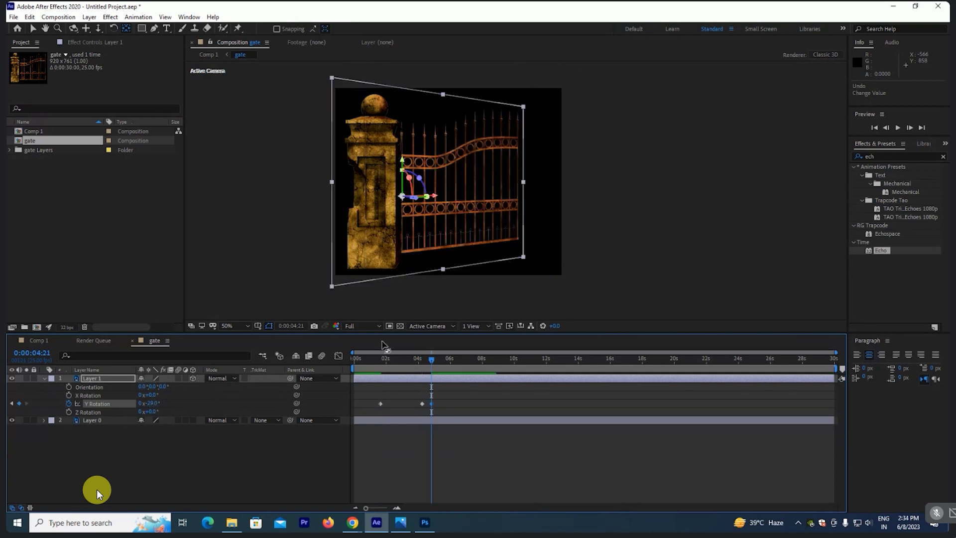
{"action": "left_click", "coordinate": [439, 358]}
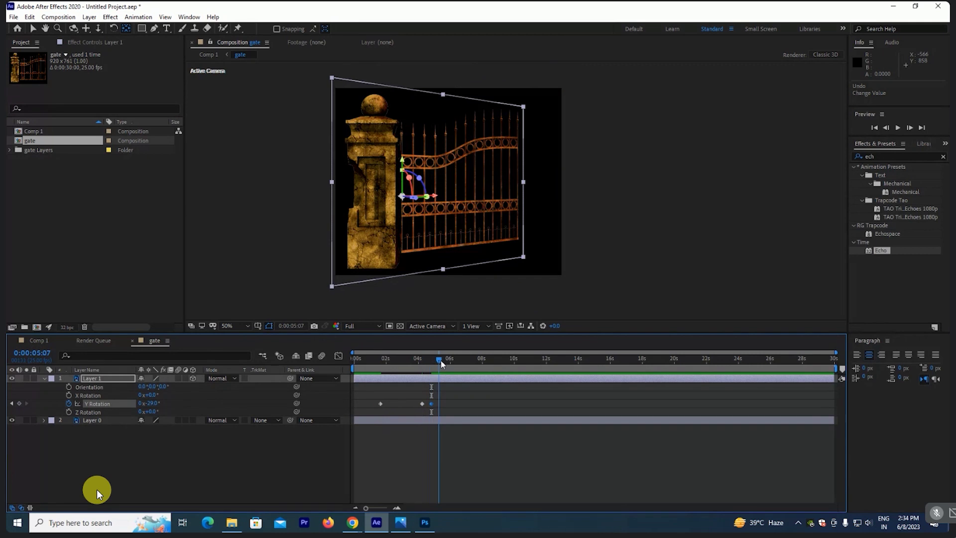
{"action": "left_click_drag", "start_coordinate": [149, 403], "coordinate": [141, 403]}
{"action": "left_click_drag", "start_coordinate": [437, 360], "coordinate": [442, 361]}
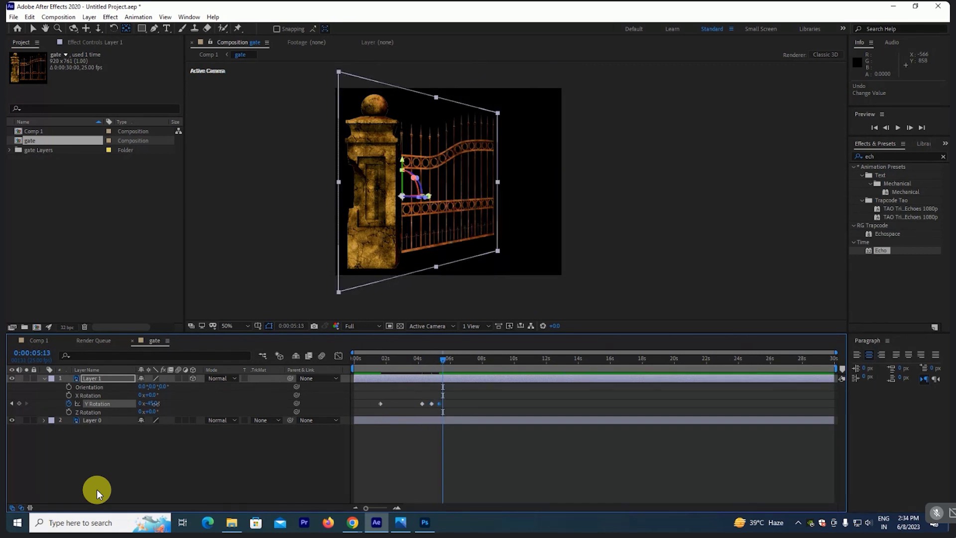
{"action": "left_click_drag", "start_coordinate": [154, 403], "coordinate": [160, 403]}
Step: Preview the gate swing, retime the rotation keyframes, and show the Render Queue
{"action": "key", "text": "space"}
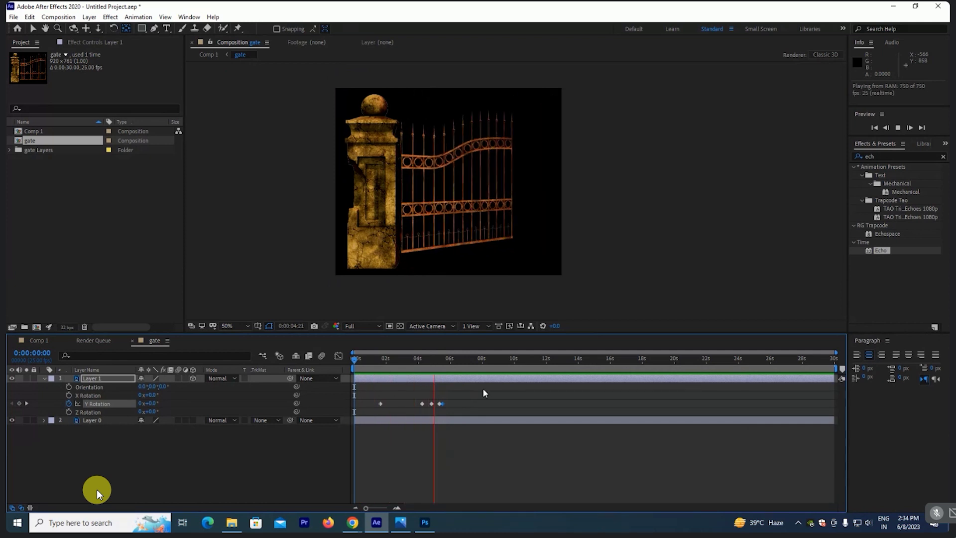
{"action": "key", "text": "space"}
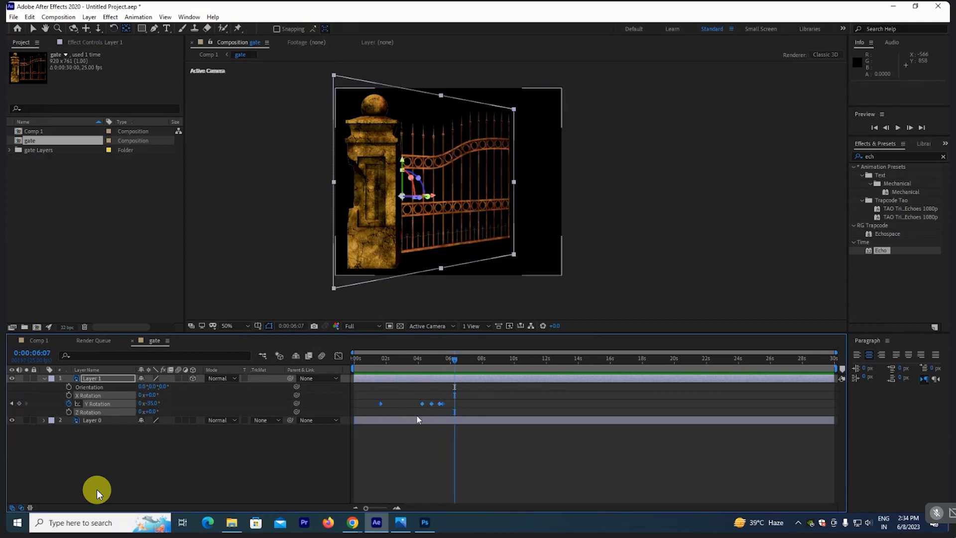
{"action": "left_click_drag", "start_coordinate": [441, 404], "coordinate": [413, 404]}
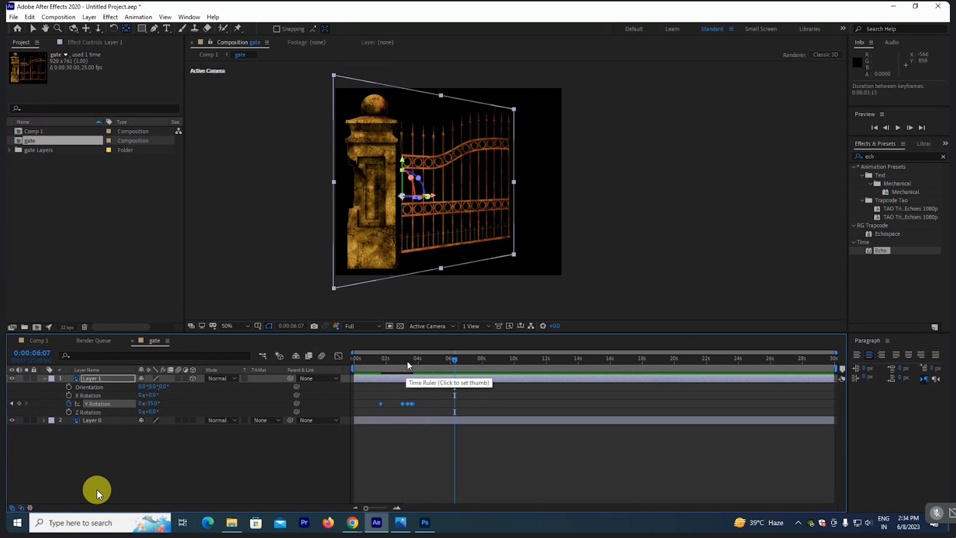
{"action": "key", "text": "space"}
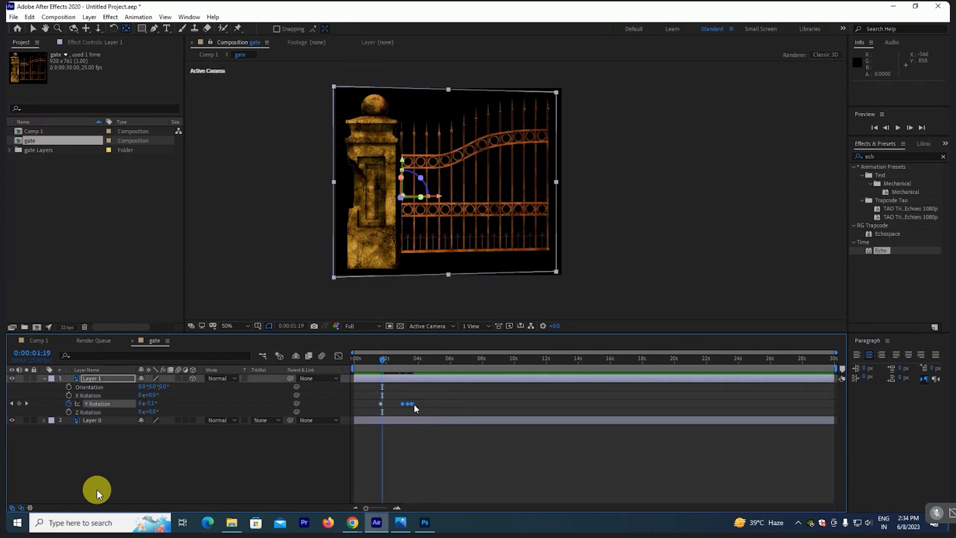
{"action": "left_click_drag", "start_coordinate": [413, 403], "coordinate": [461, 405]}
{"action": "key", "text": "space"}
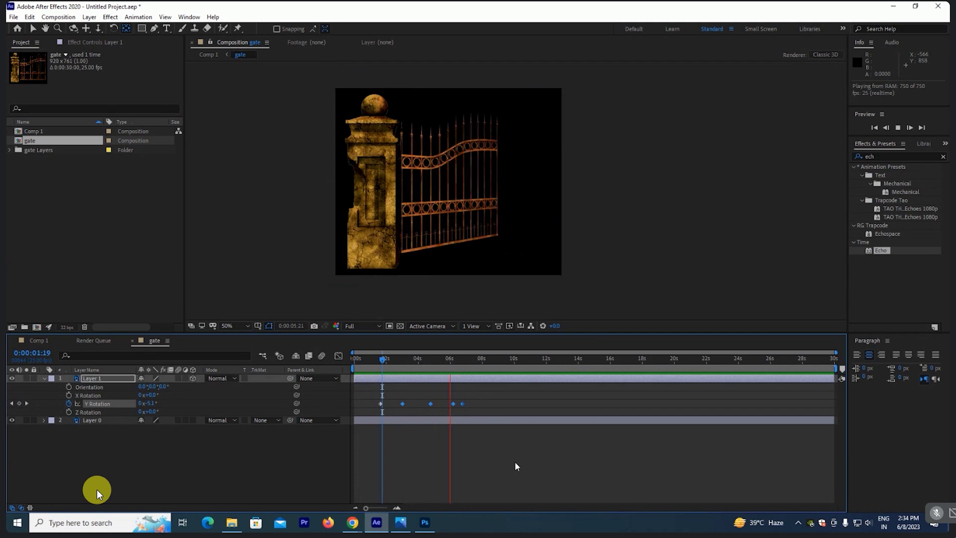
{"action": "mouse_move", "coordinate": [488, 398]}
{"action": "left_mouse_down"}
{"action": "mouse_move", "coordinate": [430, 417]}
{"action": "mouse_move", "coordinate": [480, 406]}
{"action": "left_mouse_up"}
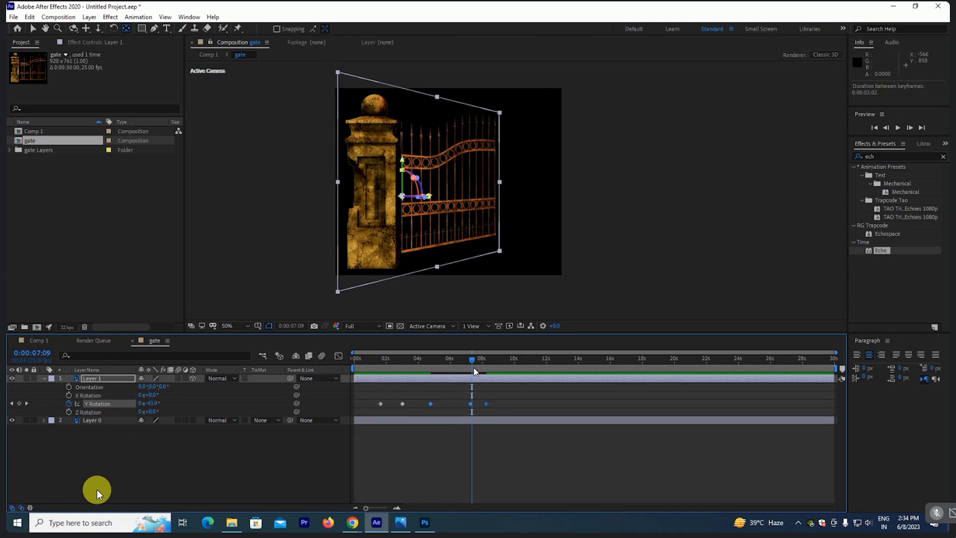
{"action": "key", "text": "space"}
{"action": "key", "text": "space"}
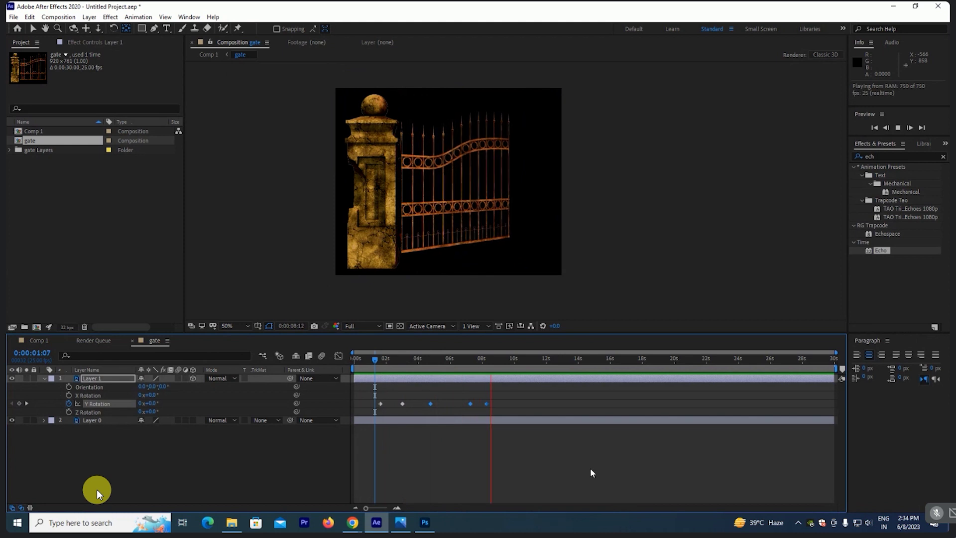
{"action": "key", "text": "space"}
{"action": "key", "text": "space"}
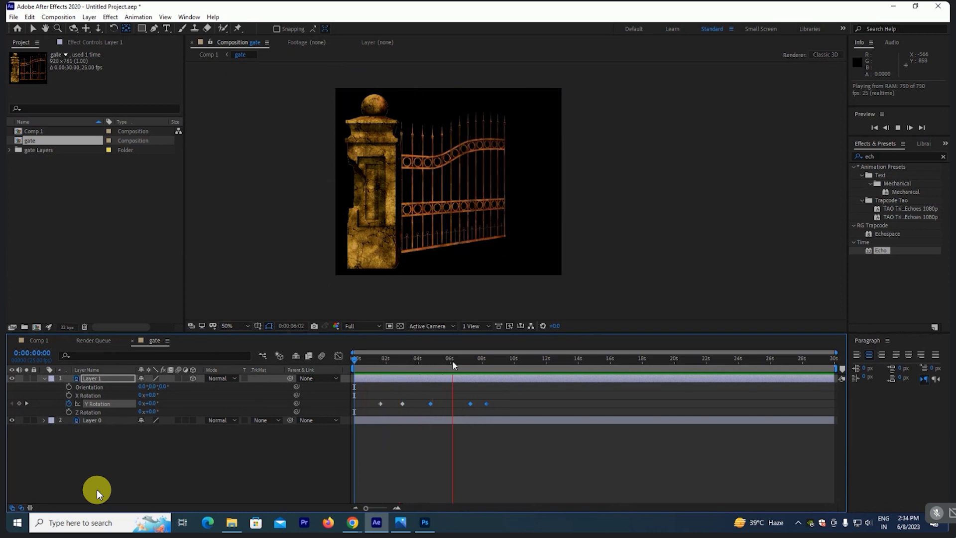
{"action": "key", "text": "space"}
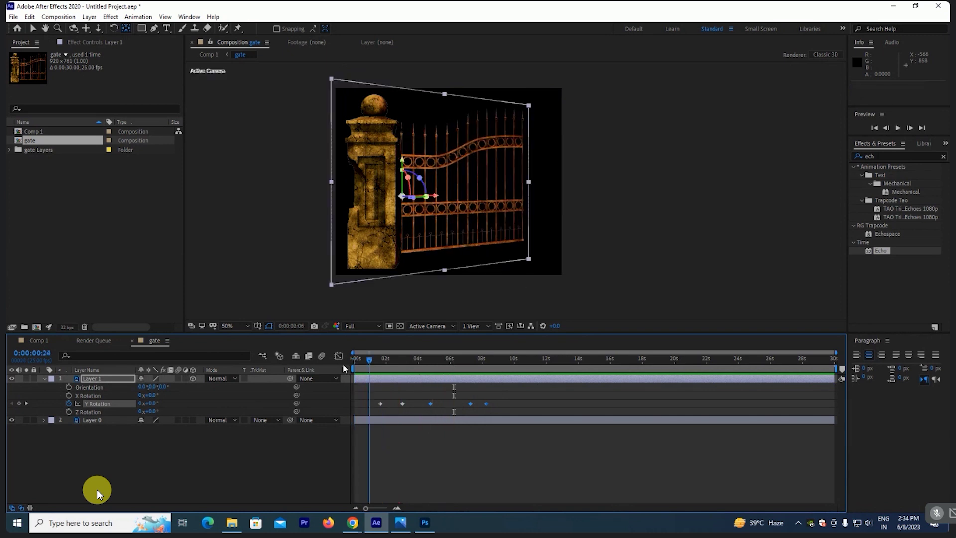
{"action": "key", "text": "space"}
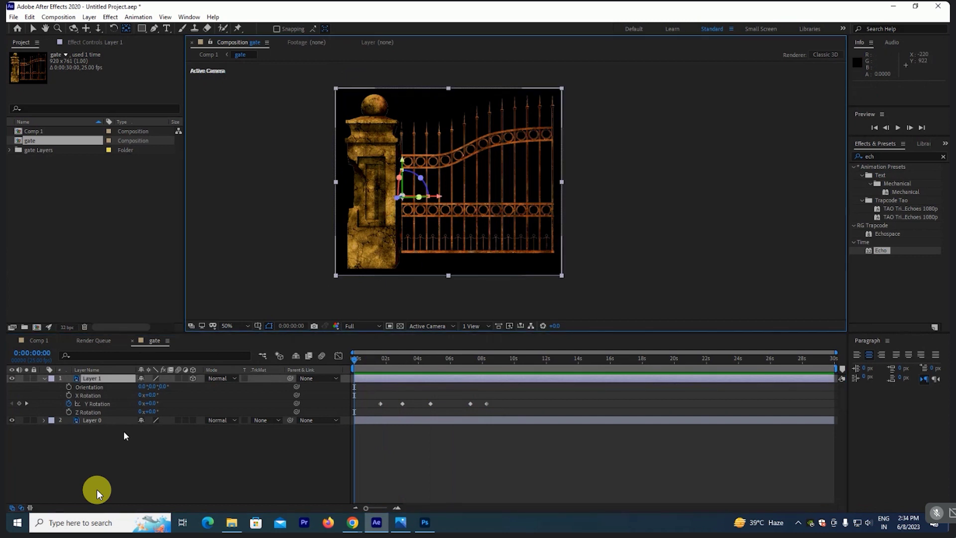
{"action": "key", "text": "ctrl+alt+0"}
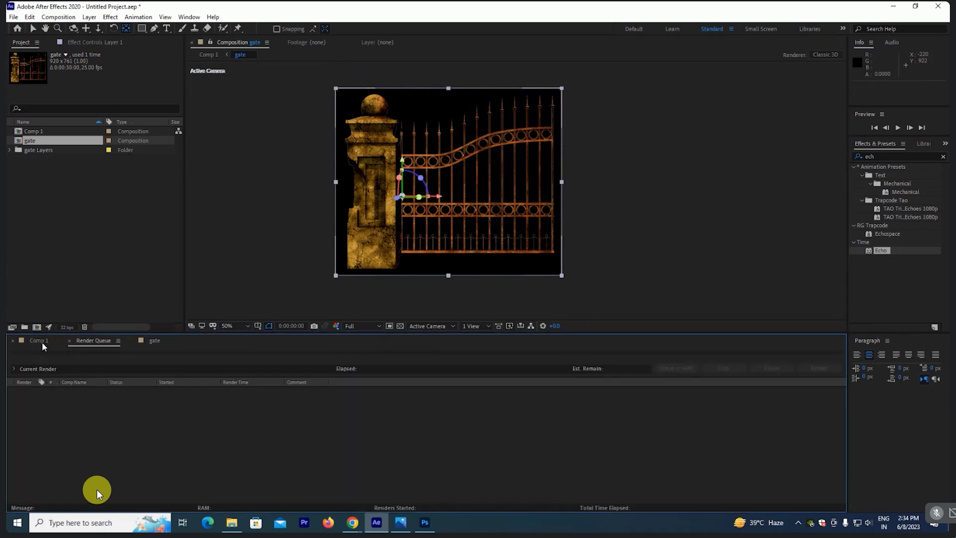
Step: In Comp 1, move the gate layer down and left in the frame
{"action": "left_click", "coordinate": [40, 341]}
{"action": "left_click_drag", "start_coordinate": [379, 210], "coordinate": [370, 240]}
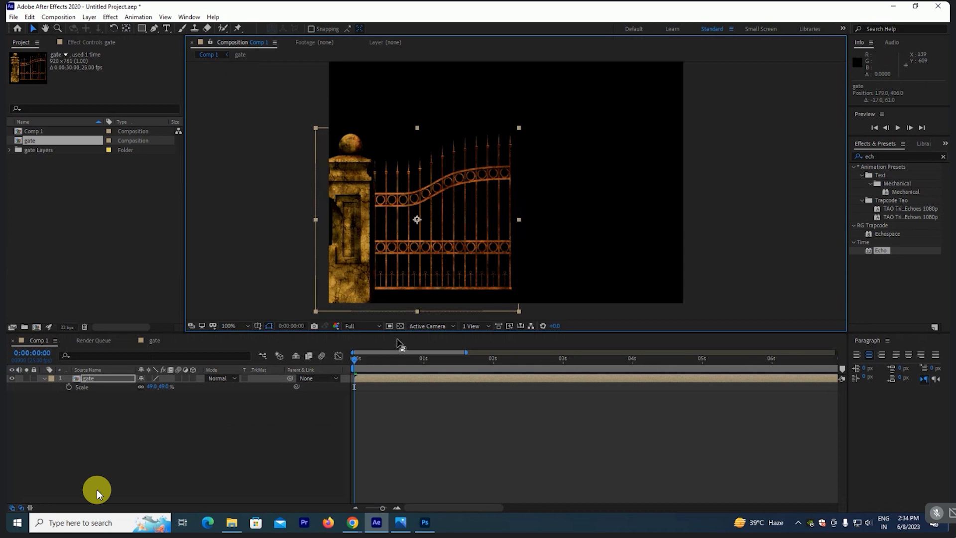
{"action": "left_click", "coordinate": [222, 352]}
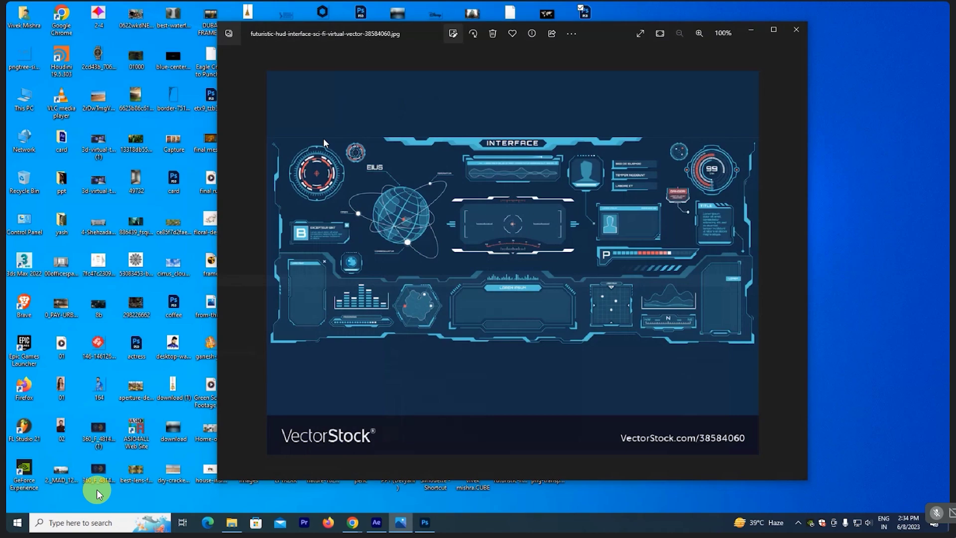
Step: Add street-view-10.jpg to Comp 1 beneath the gate and position it
{"action": "key", "text": "alt+F4"}
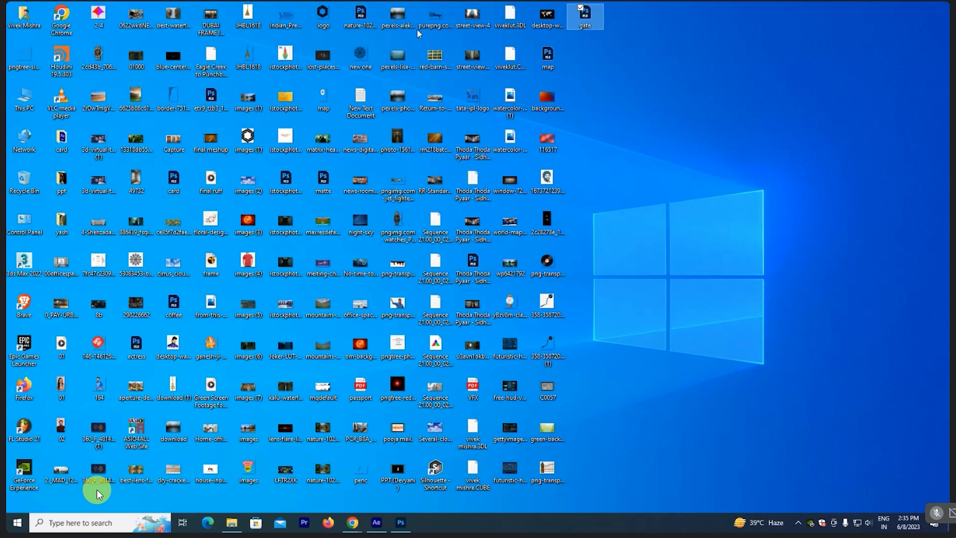
{"action": "mouse_move", "coordinate": [473, 58]}
{"action": "left_mouse_down"}
{"action": "mouse_move", "coordinate": [409, 521]}
{"action": "mouse_move", "coordinate": [365, 520]}
{"action": "mouse_move", "coordinate": [40, 162]}
{"action": "left_mouse_up"}
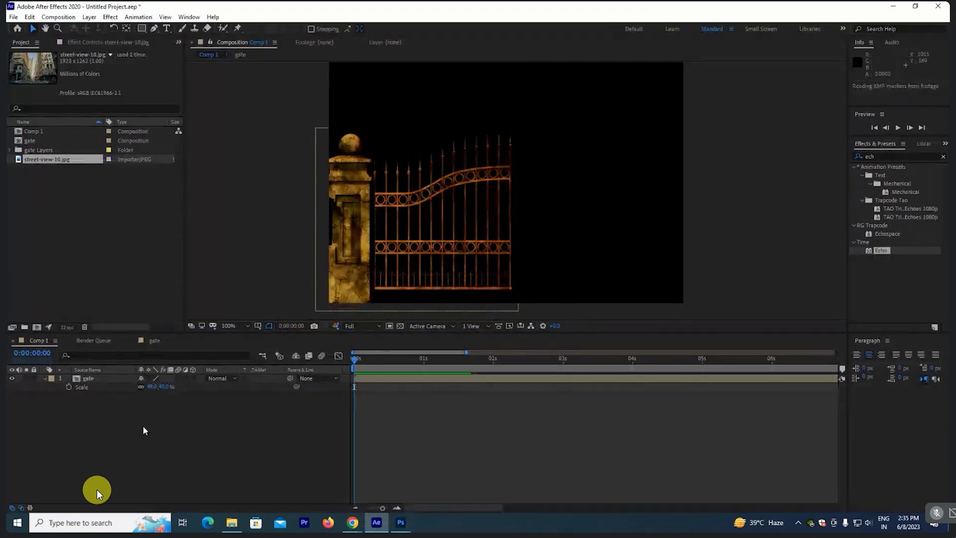
{"action": "left_click_drag", "start_coordinate": [144, 430], "coordinate": [145, 431]}
{"action": "scroll", "coordinate": [562, 263], "scroll_direction": "down", "scroll_amount": 1}
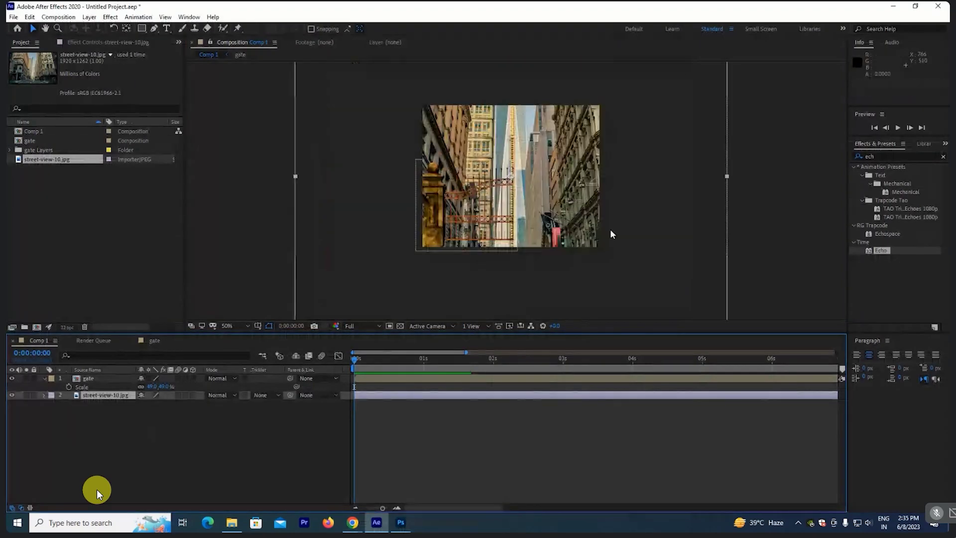
{"action": "left_click_drag", "start_coordinate": [610, 229], "coordinate": [595, 165]}
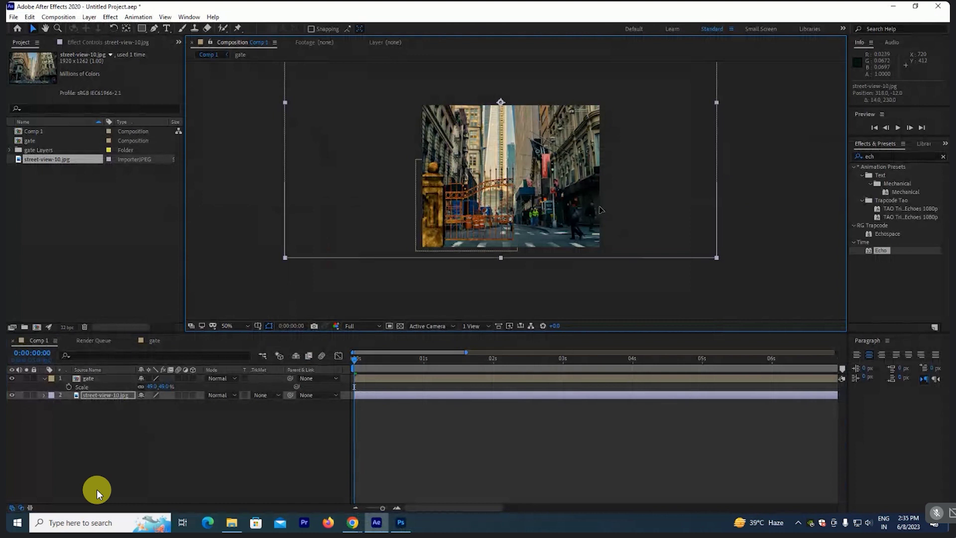
{"action": "left_click_drag", "start_coordinate": [600, 209], "coordinate": [600, 200]}
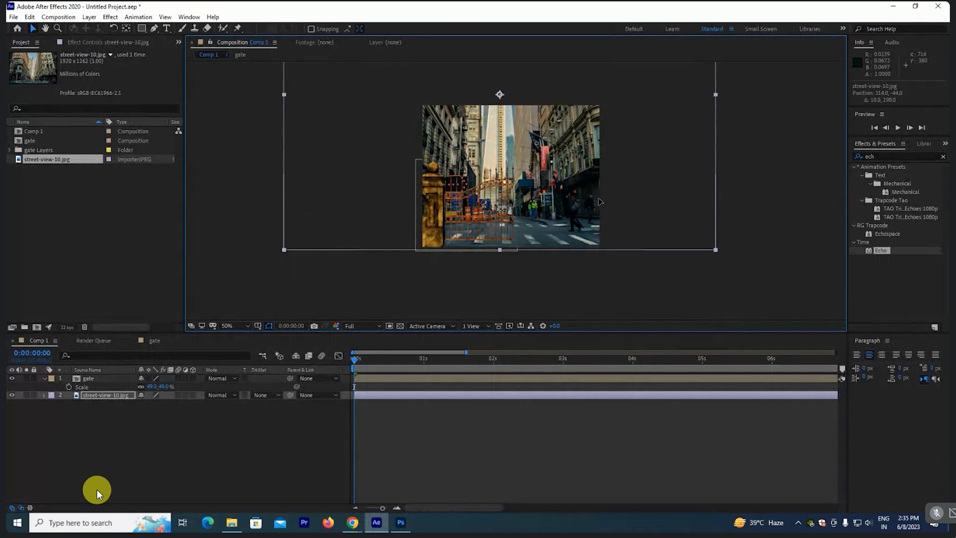
Step: Preview Comp 1 at full size with the gate swinging over the street
{"action": "key", "text": "slash"}
{"action": "key", "text": "space"}
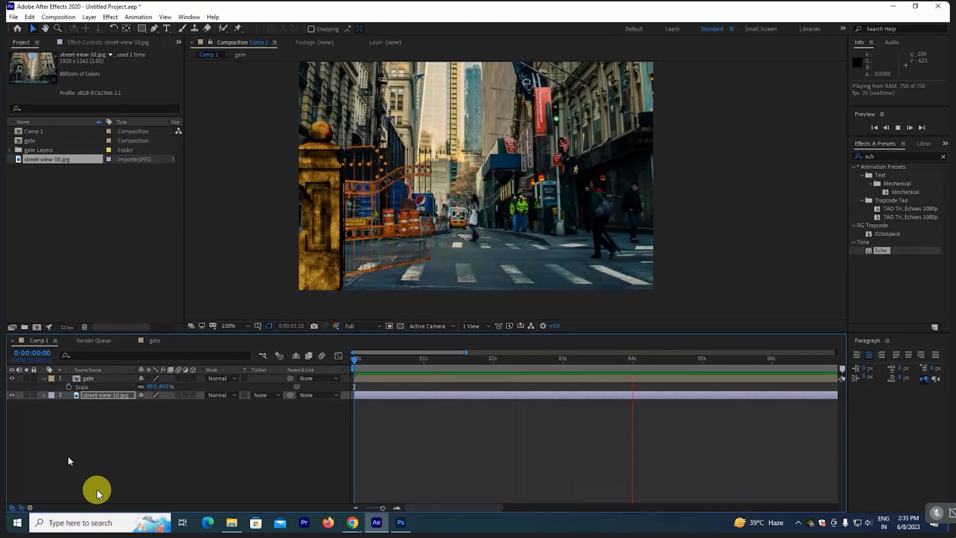
{"action": "key", "text": "h"}
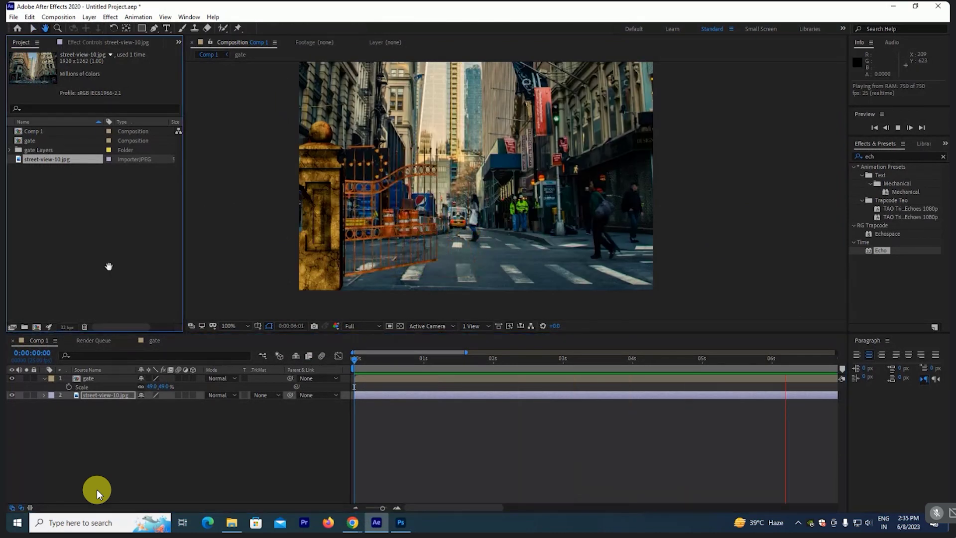
{"action": "scroll", "coordinate": [162, 266], "scroll_direction": "right", "scroll_amount": 3}
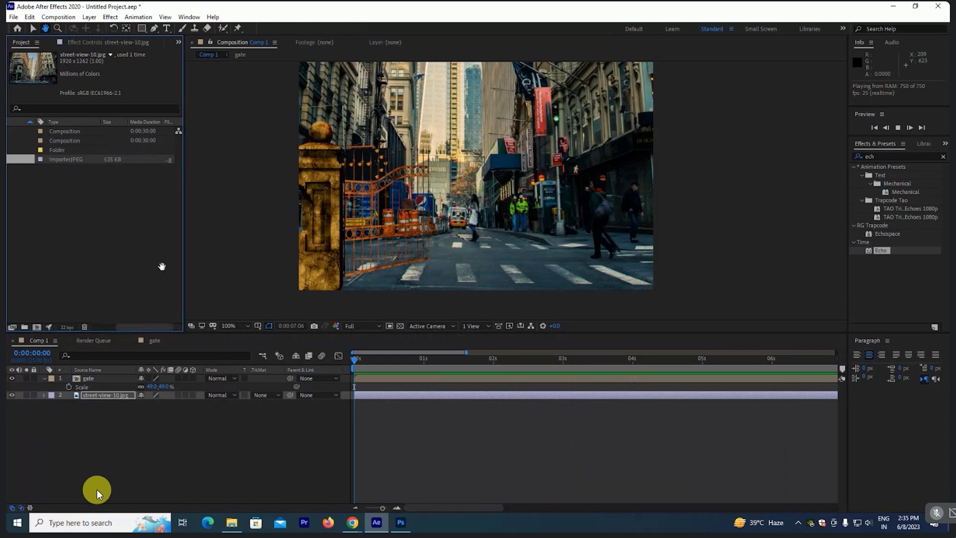
Step: Delete every item from the project
{"action": "scroll", "coordinate": [162, 267], "scroll_direction": "left", "scroll_amount": 3}
{"action": "left_click", "coordinate": [37, 234]}
{"action": "key", "text": "ctrl+a"}
{"action": "key", "text": "Delete"}
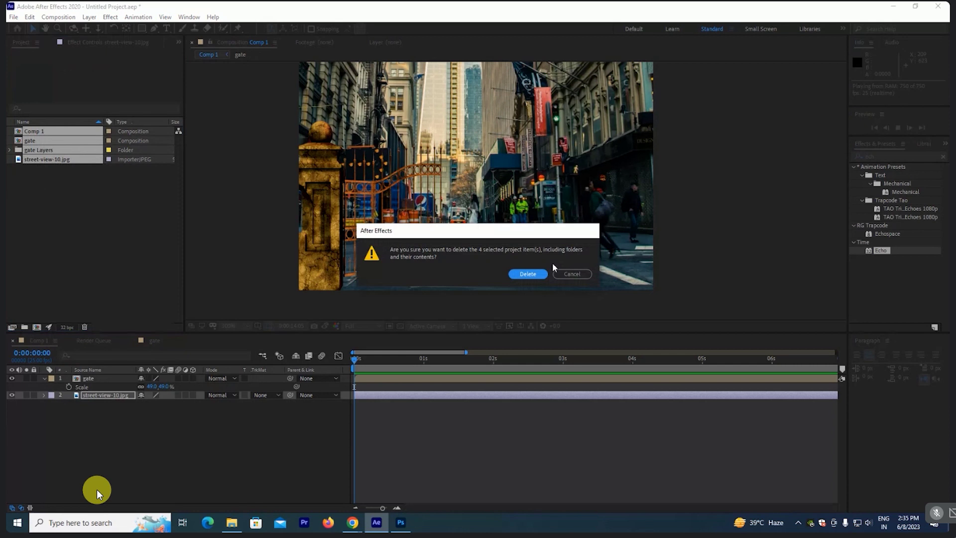
{"action": "left_click", "coordinate": [528, 273]}
Step: Create a new composition using the HDV/HDTV 720 25 preset
{"action": "right_click", "coordinate": [88, 159]}
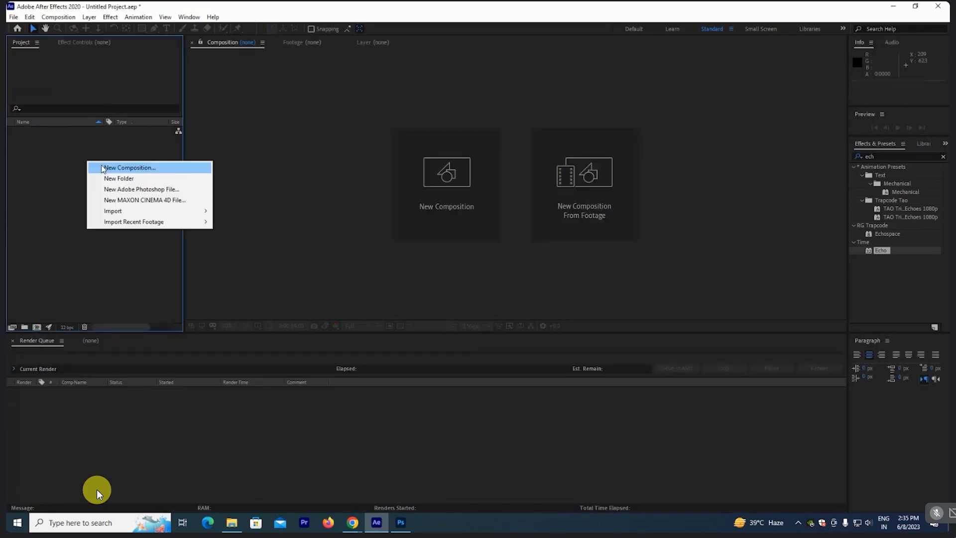
{"action": "left_click", "coordinate": [128, 166]}
{"action": "left_click", "coordinate": [529, 138]}
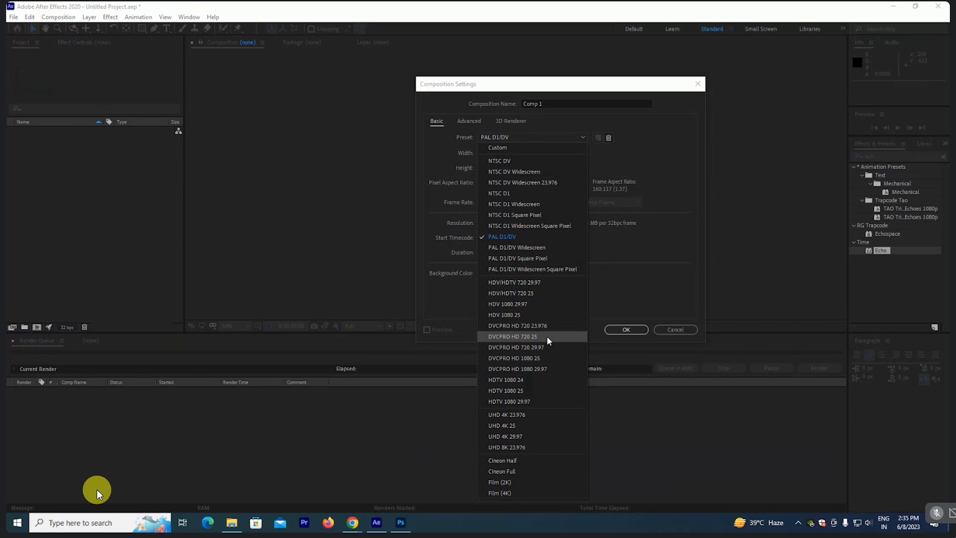
{"action": "left_click", "coordinate": [546, 335]}
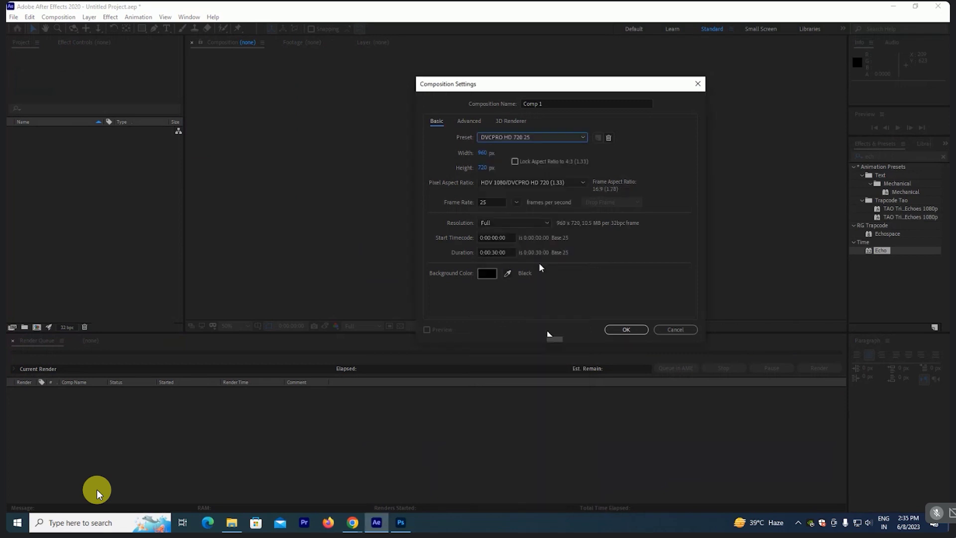
{"action": "left_click", "coordinate": [536, 135]}
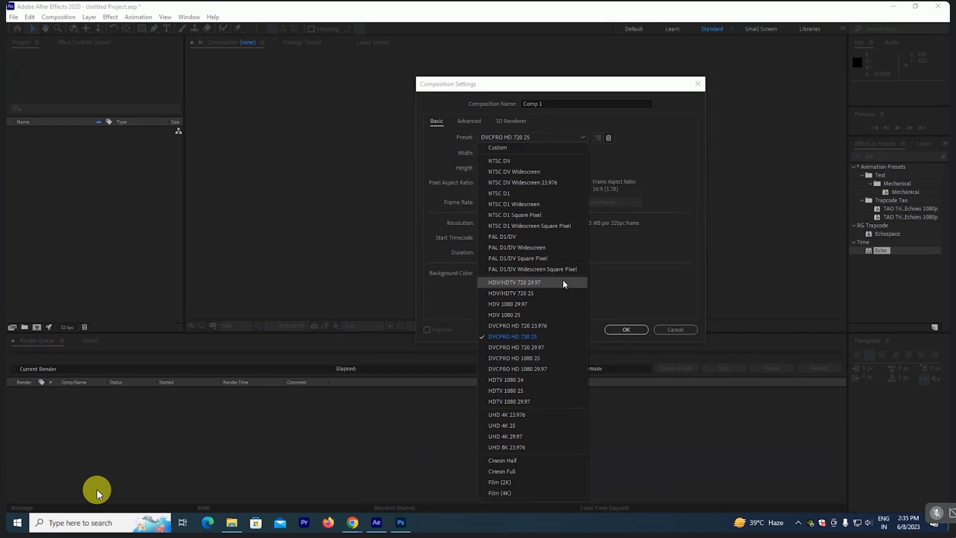
{"action": "left_click", "coordinate": [560, 293]}
{"action": "left_click", "coordinate": [626, 329]}
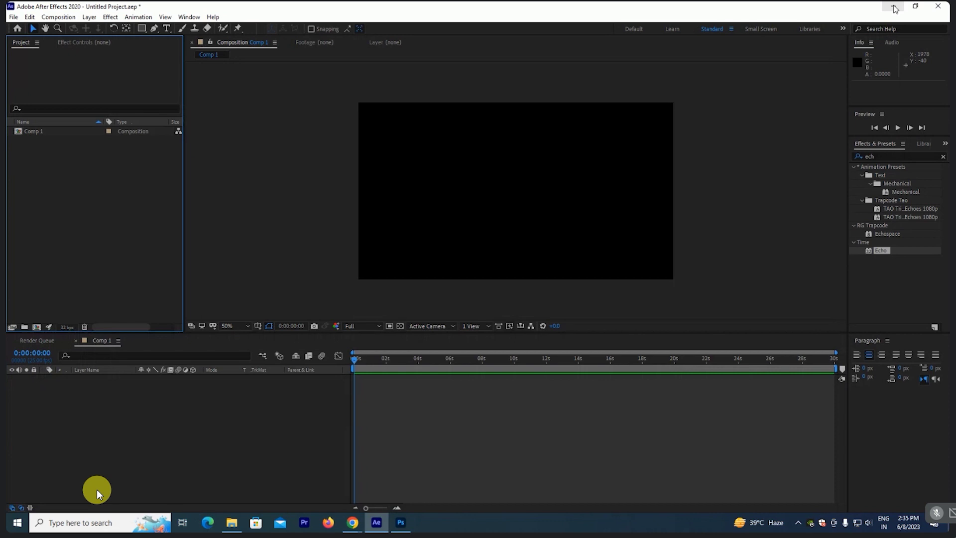
Step: Minimize After Effects and switch to the Chrome gate png search window
{"action": "left_click", "coordinate": [894, 9]}
{"action": "mouse_move", "coordinate": [350, 523]}
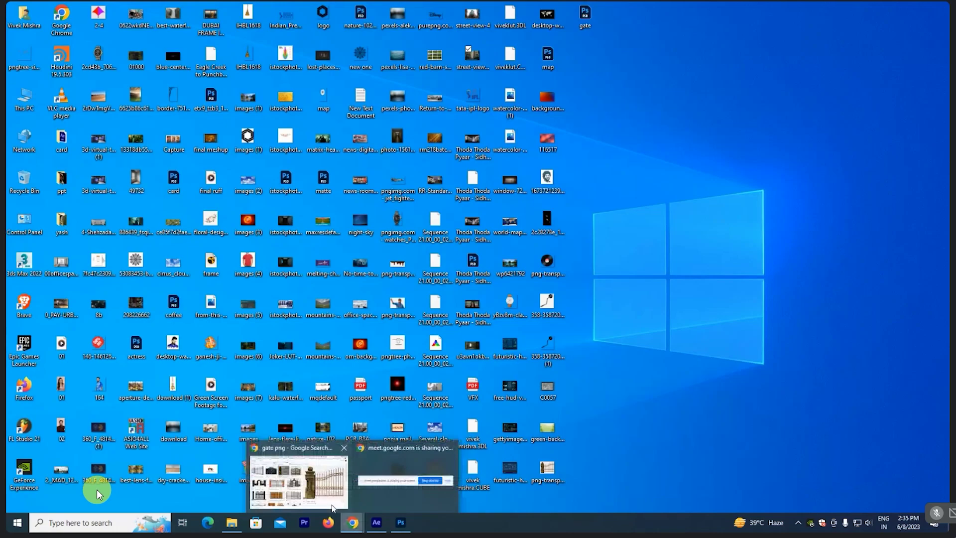
{"action": "left_click", "coordinate": [332, 506]}
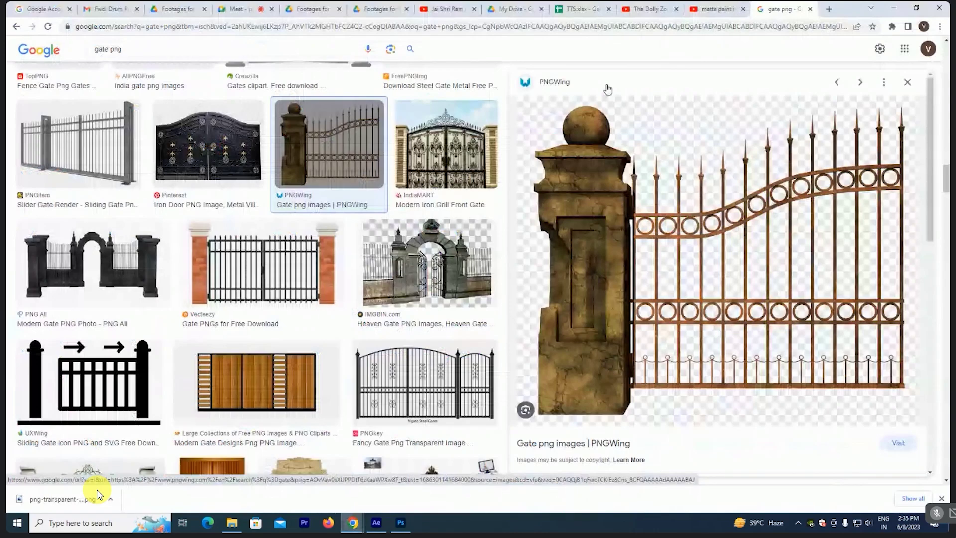
Step: Search Google Images for 'underwater' and preview the Hindustan Times and BBC results
{"action": "left_click", "coordinate": [213, 22]}
{"action": "type", "text": "underwater"}
{"action": "key", "text": "Return"}
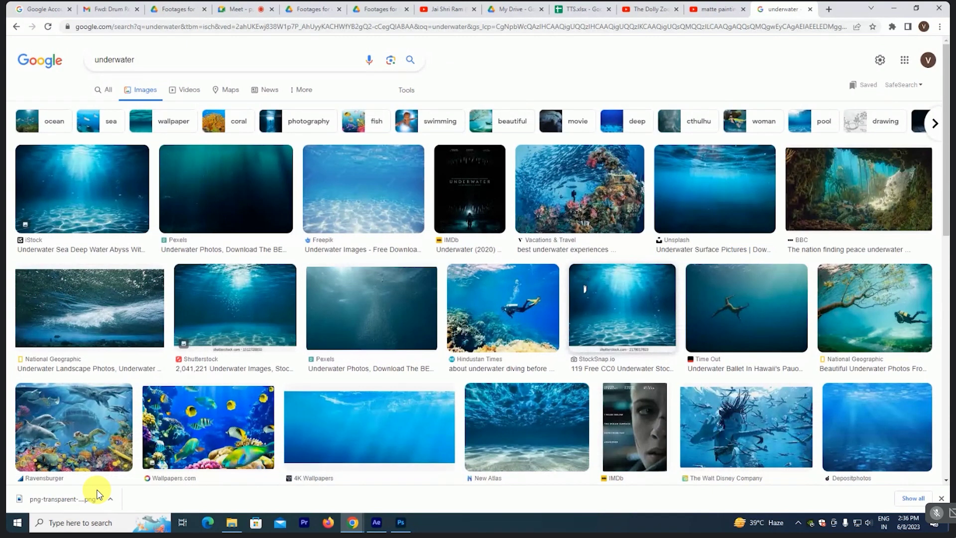
{"action": "scroll", "coordinate": [586, 289], "scroll_direction": "down", "scroll_amount": 1}
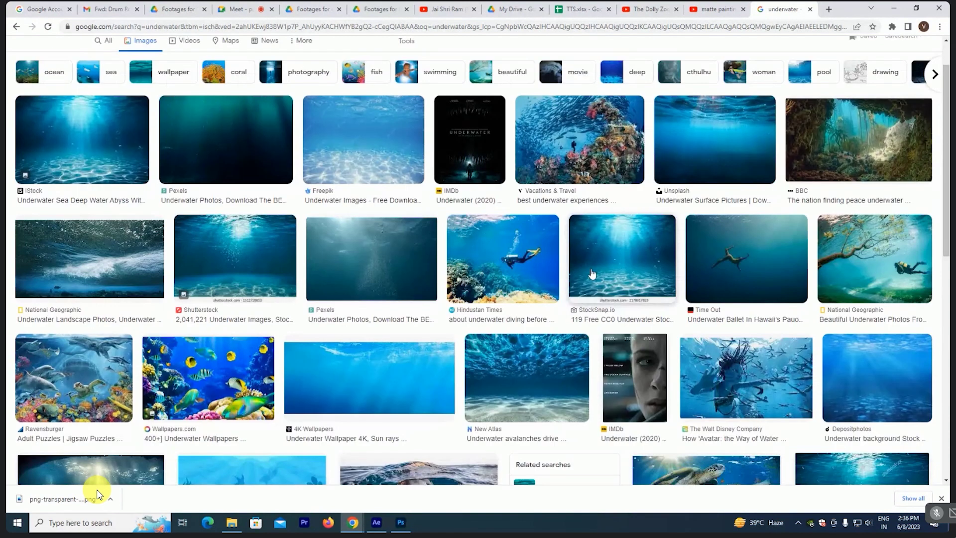
{"action": "left_click", "coordinate": [502, 259]}
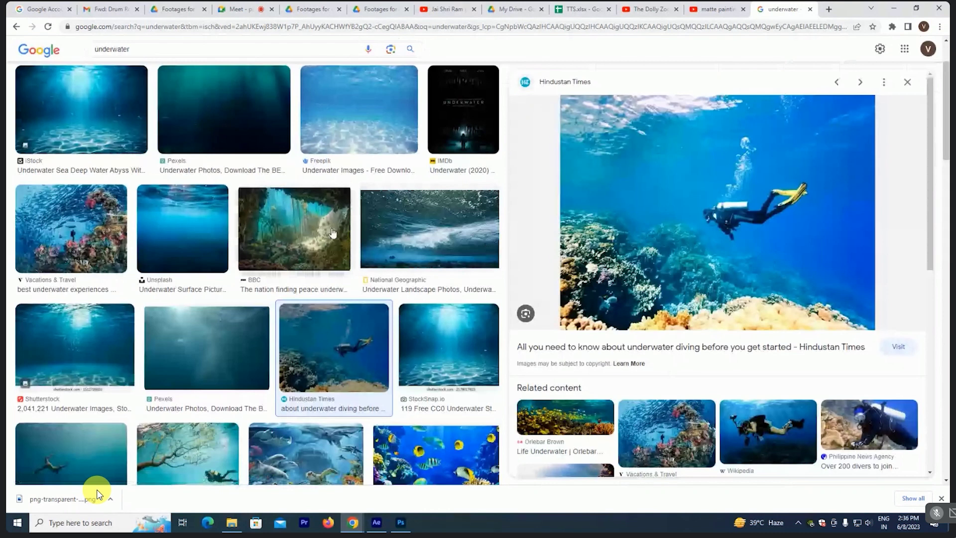
{"action": "left_click", "coordinate": [333, 232]}
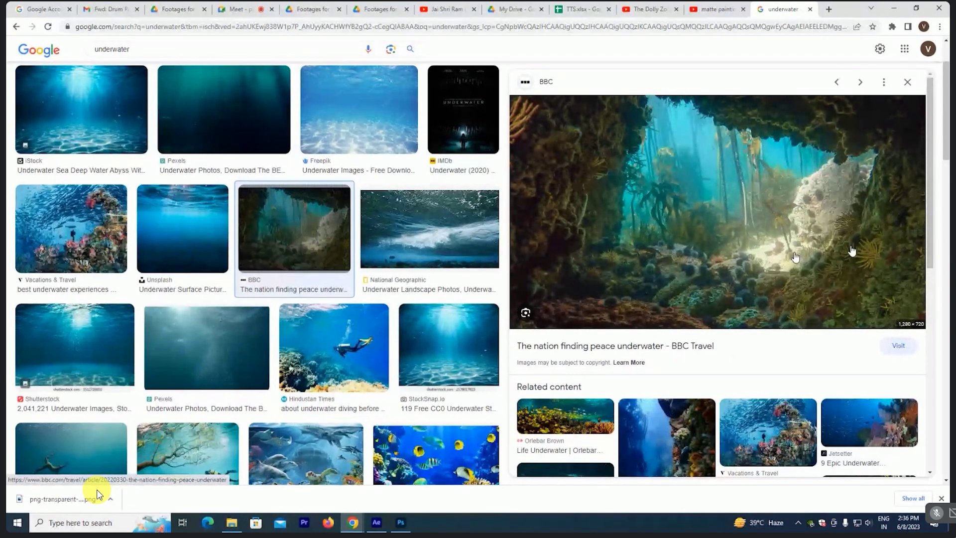
Step: Browse related images, previewing Underwater World / 70 Assets and the Conde Nast Traveler picture
{"action": "scroll", "coordinate": [794, 257], "scroll_direction": "down", "scroll_amount": 3}
{"action": "scroll", "coordinate": [775, 385], "scroll_direction": "up", "scroll_amount": 3}
{"action": "scroll", "coordinate": [807, 228], "scroll_direction": "down", "scroll_amount": 3}
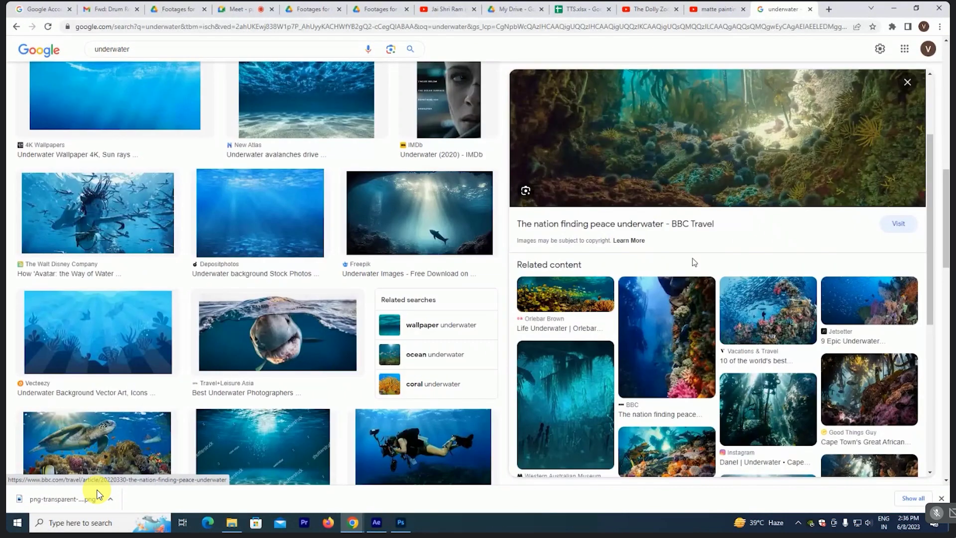
{"action": "scroll", "coordinate": [691, 260], "scroll_direction": "down", "scroll_amount": 3}
{"action": "scroll", "coordinate": [766, 415], "scroll_direction": "down", "scroll_amount": 3}
{"action": "left_click", "coordinate": [717, 304]}
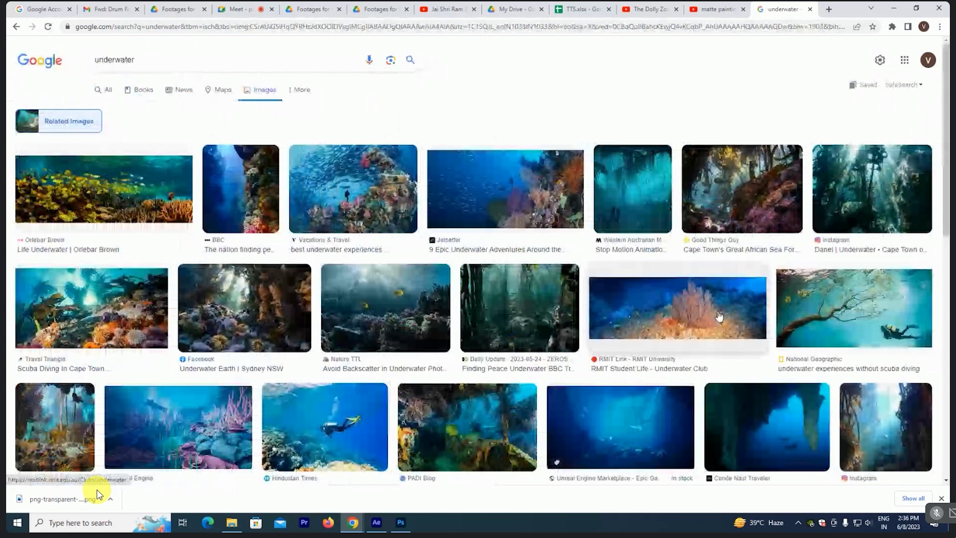
{"action": "scroll", "coordinate": [719, 316], "scroll_direction": "down", "scroll_amount": 2}
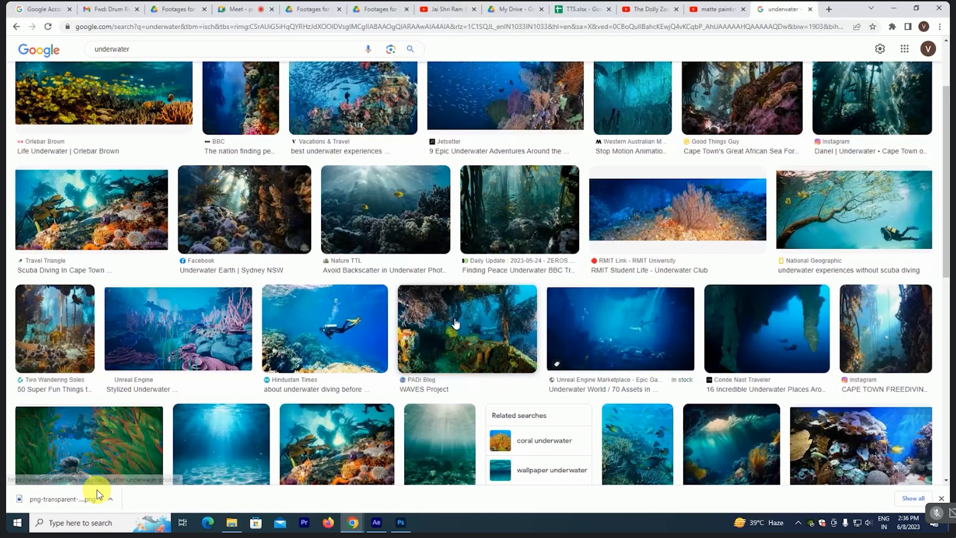
{"action": "left_click", "coordinate": [618, 343]}
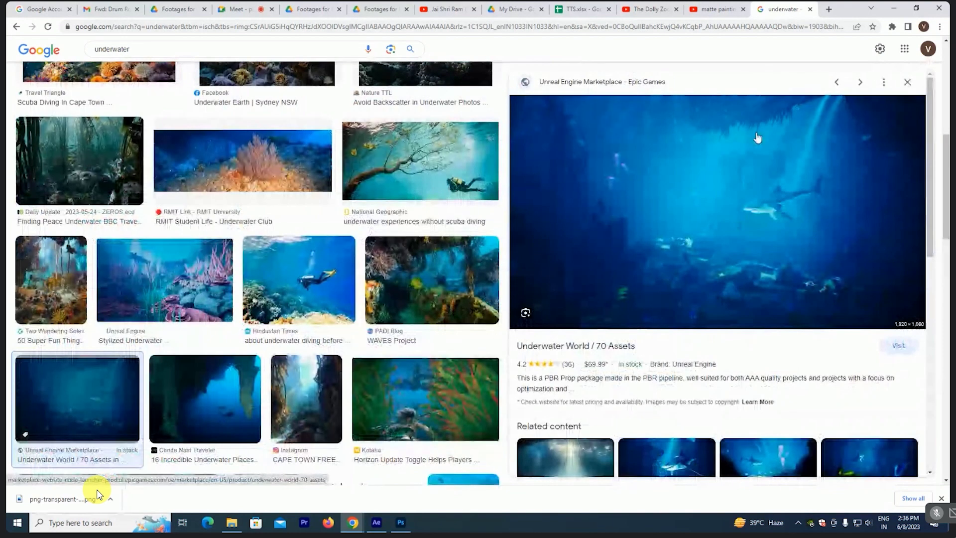
{"action": "scroll", "coordinate": [373, 317], "scroll_direction": "down", "scroll_amount": 2}
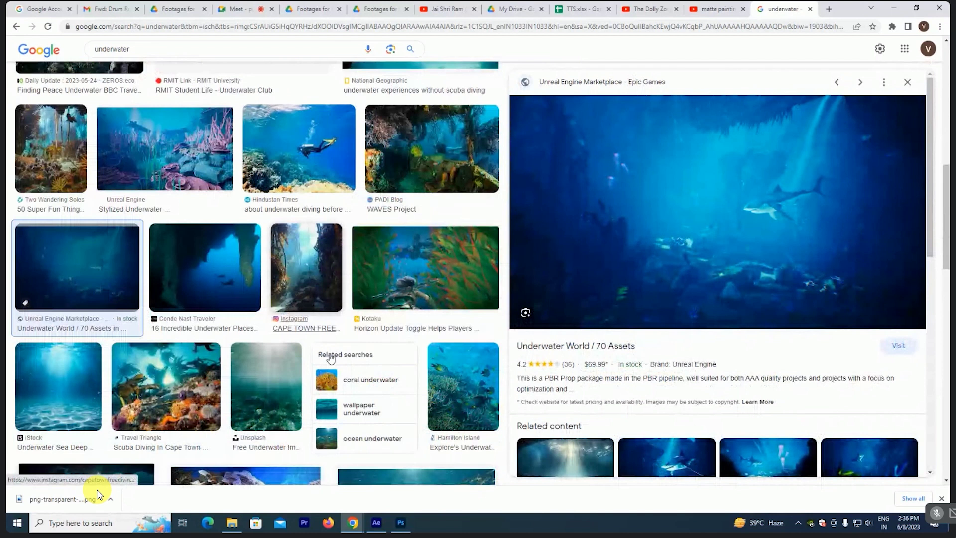
{"action": "key", "text": "Right"}
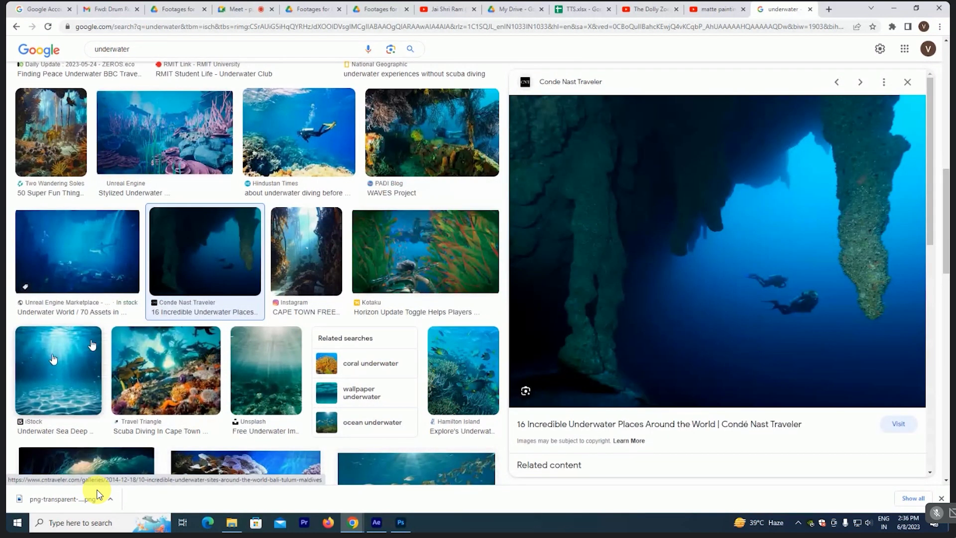
{"action": "scroll", "coordinate": [93, 344], "scroll_direction": "down", "scroll_amount": 2}
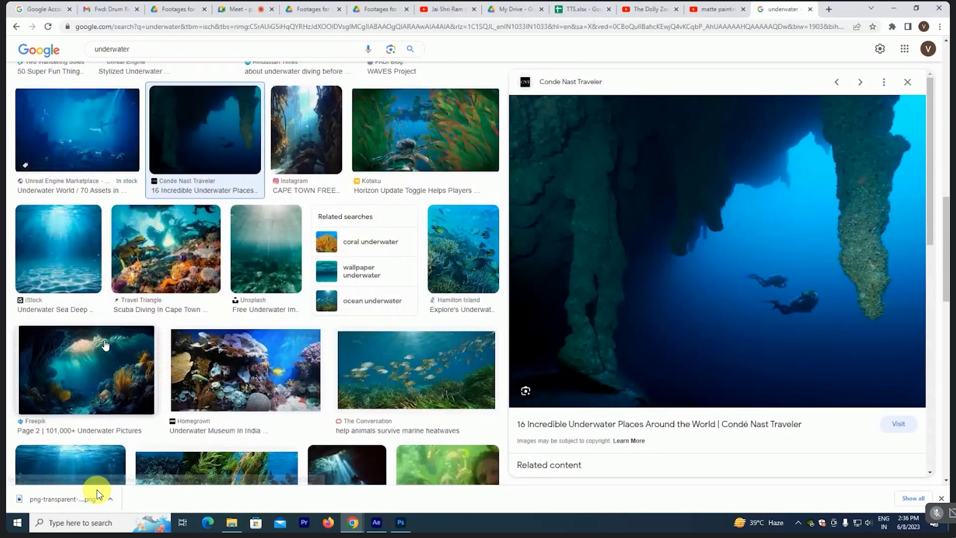
Step: Preview the Freepik underwater images, ending on the coral reef scene with sunbeams
{"action": "left_click", "coordinate": [105, 345]}
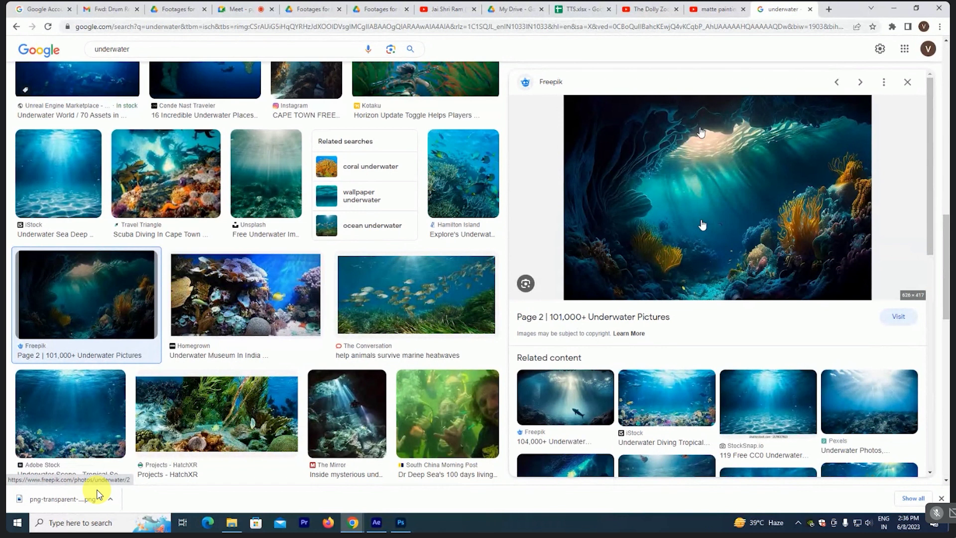
{"action": "scroll", "coordinate": [702, 225], "scroll_direction": "down", "scroll_amount": 3}
{"action": "left_click", "coordinate": [577, 346]}
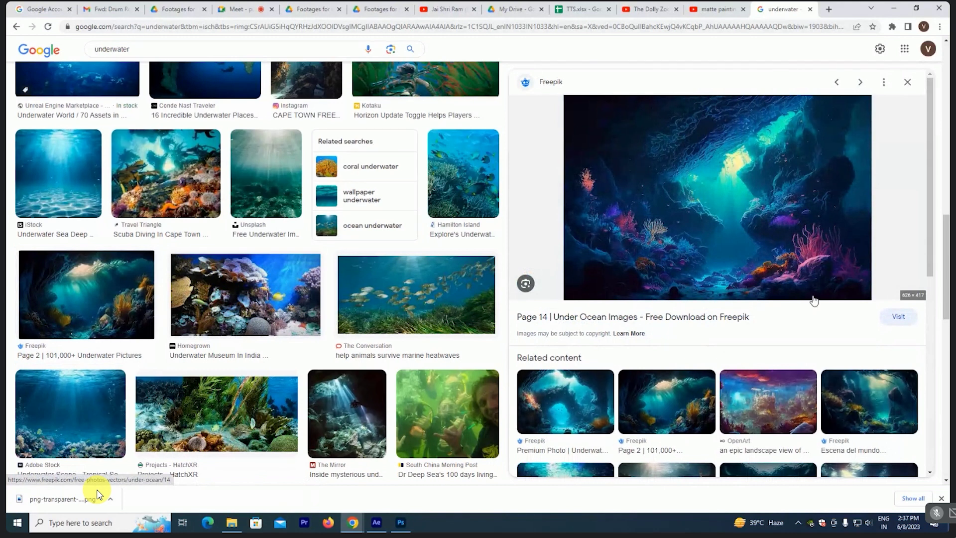
{"action": "scroll", "coordinate": [813, 300], "scroll_direction": "down", "scroll_amount": 3}
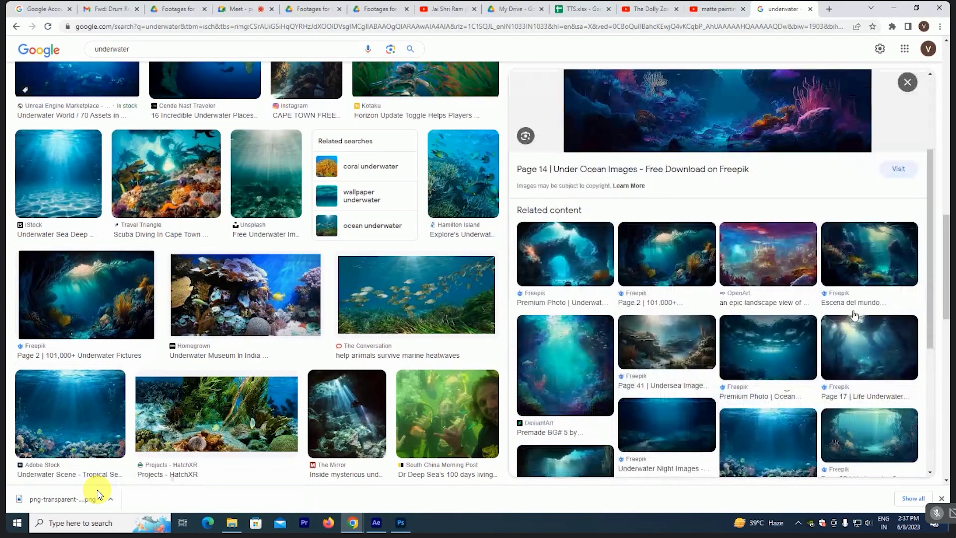
{"action": "left_click", "coordinate": [853, 313]}
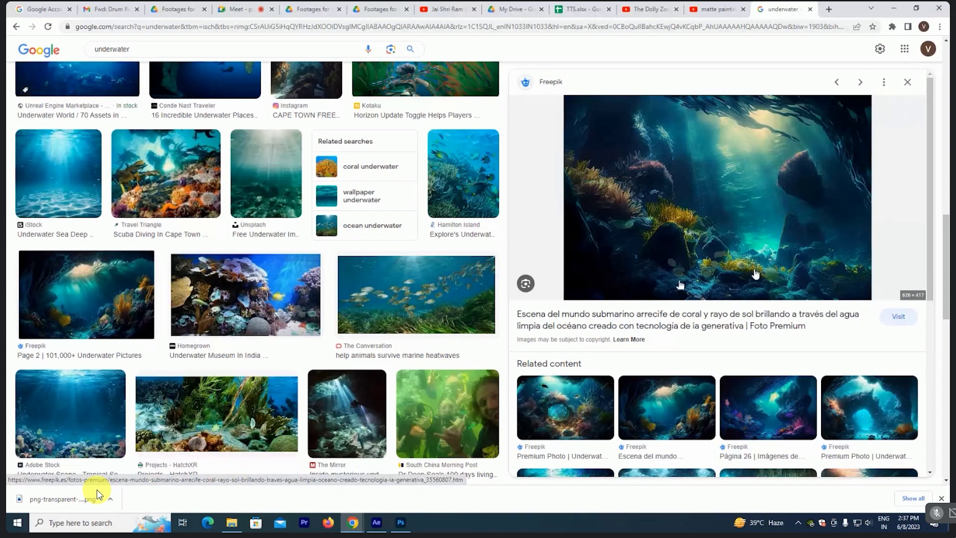
Step: Try saving the reef image, then browse fantasy underwater cave images instead
{"action": "right_click", "coordinate": [764, 214]}
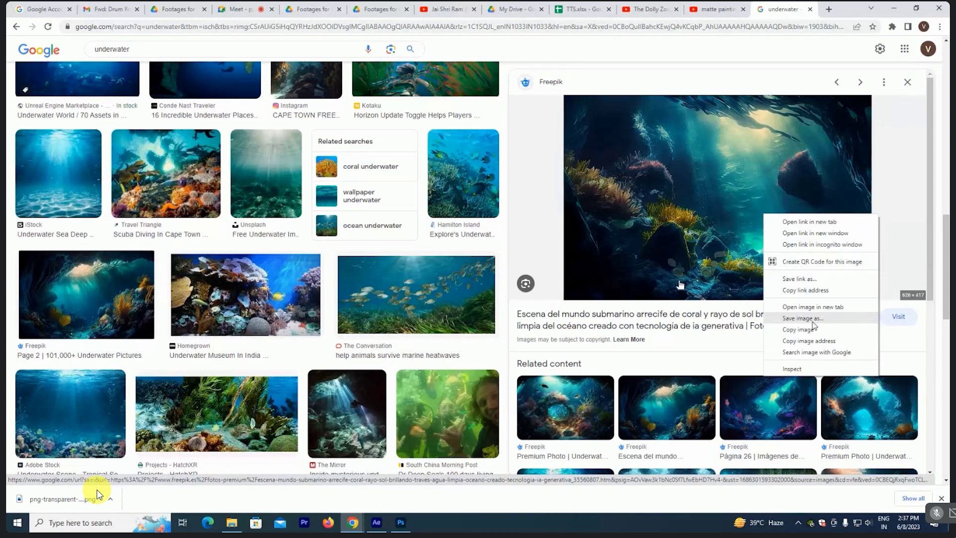
{"action": "left_click", "coordinate": [813, 320]}
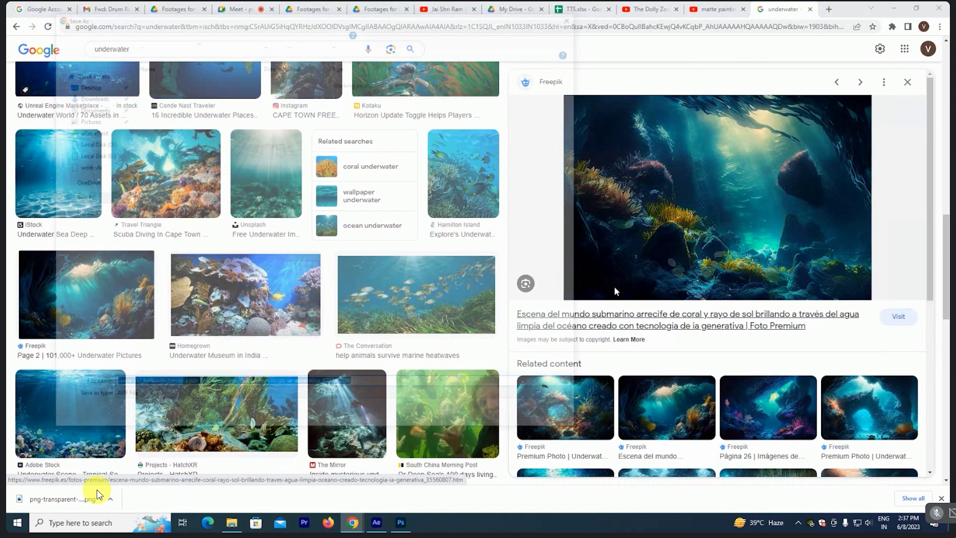
{"action": "left_click", "coordinate": [869, 407]}
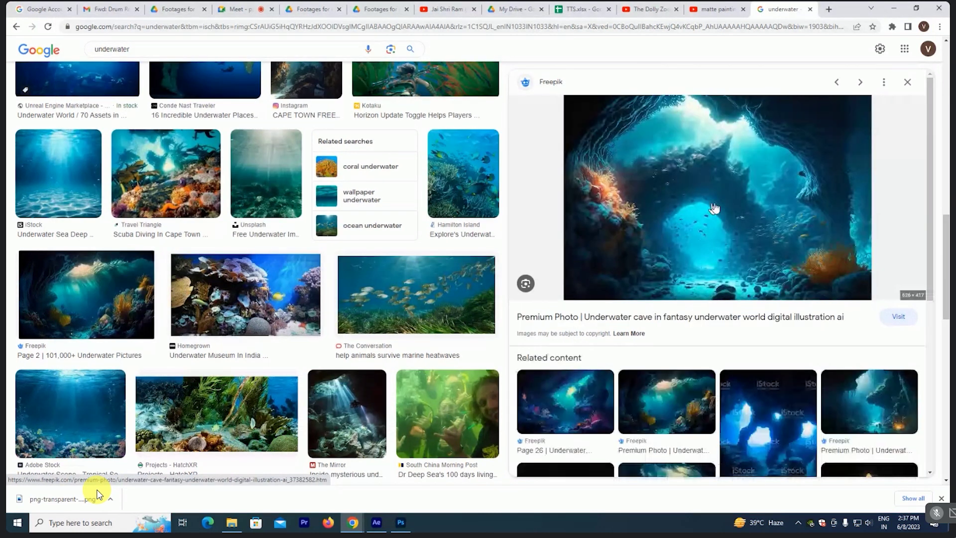
{"action": "key", "text": "Right"}
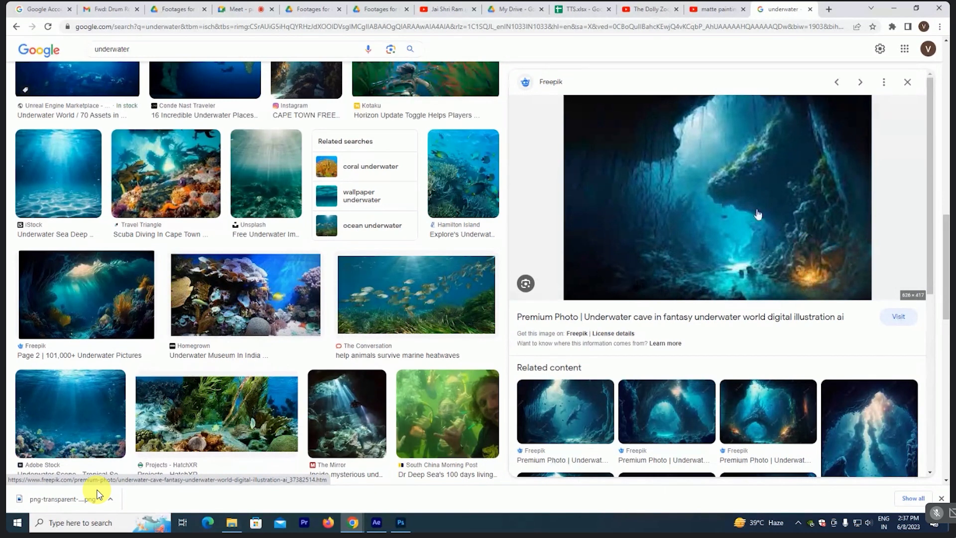
{"action": "scroll", "coordinate": [772, 254], "scroll_direction": "down", "scroll_amount": 3}
{"action": "scroll", "coordinate": [691, 302], "scroll_direction": "down", "scroll_amount": 2}
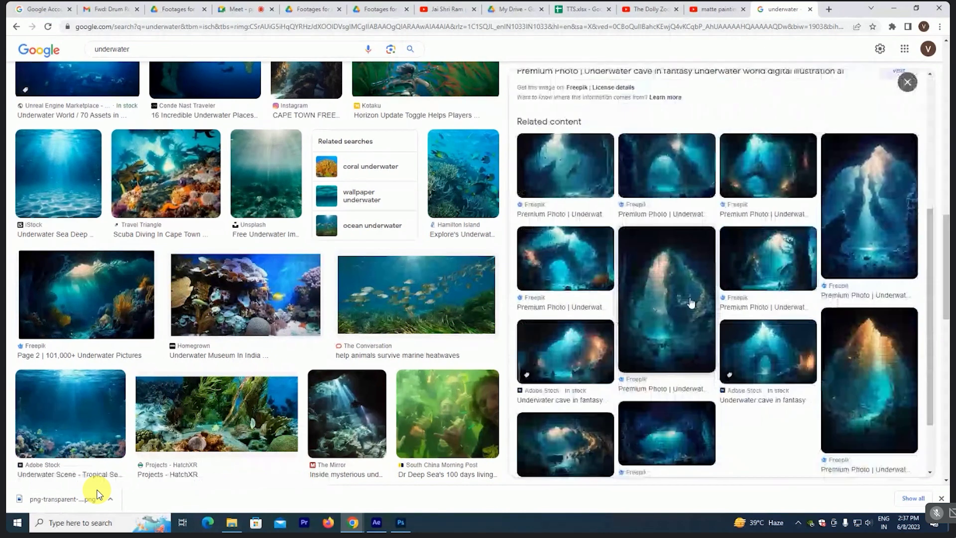
{"action": "left_click", "coordinate": [690, 302]}
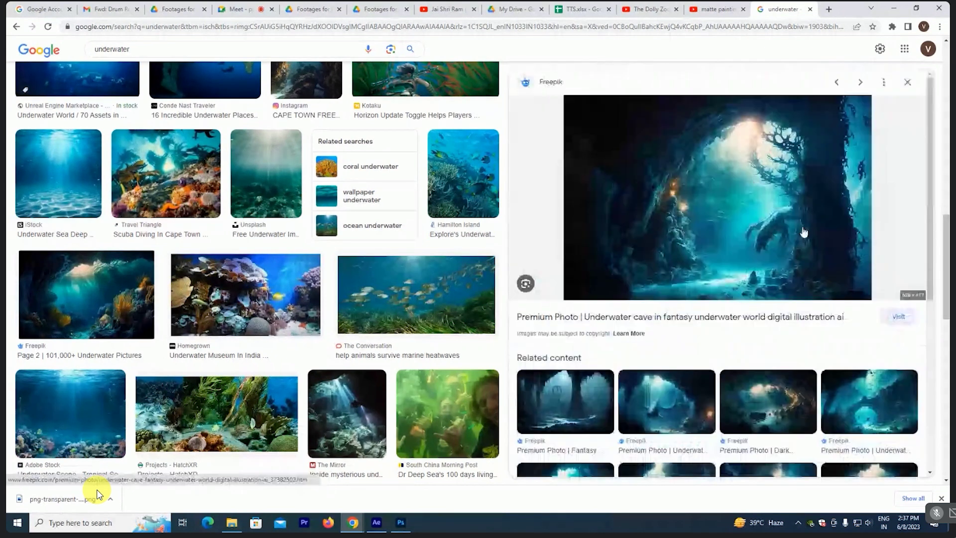
Step: Copy a cave image, preview the OpenArt underwater caverns picture, and cancel its save
{"action": "right_click", "coordinate": [745, 199]}
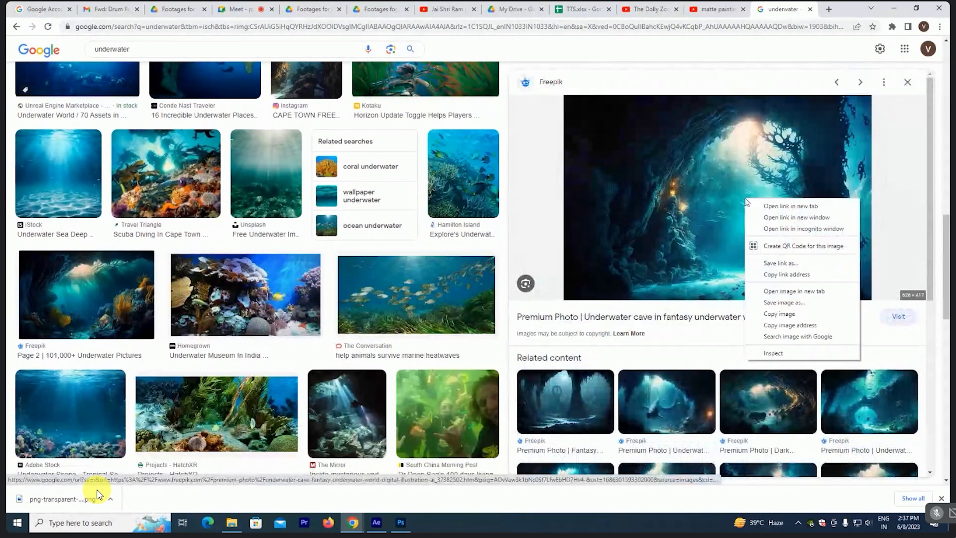
{"action": "left_click", "coordinate": [798, 313]}
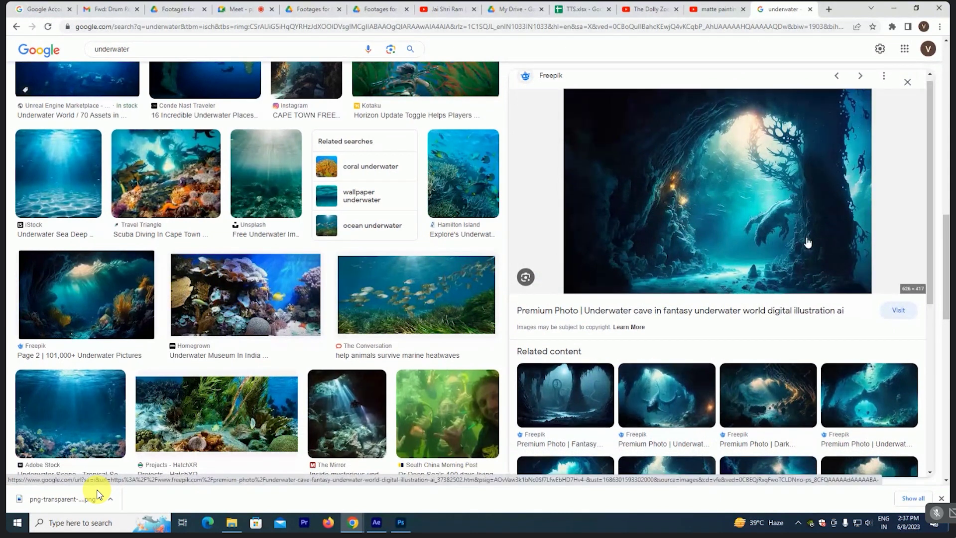
{"action": "scroll", "coordinate": [766, 222], "scroll_direction": "down", "scroll_amount": 4}
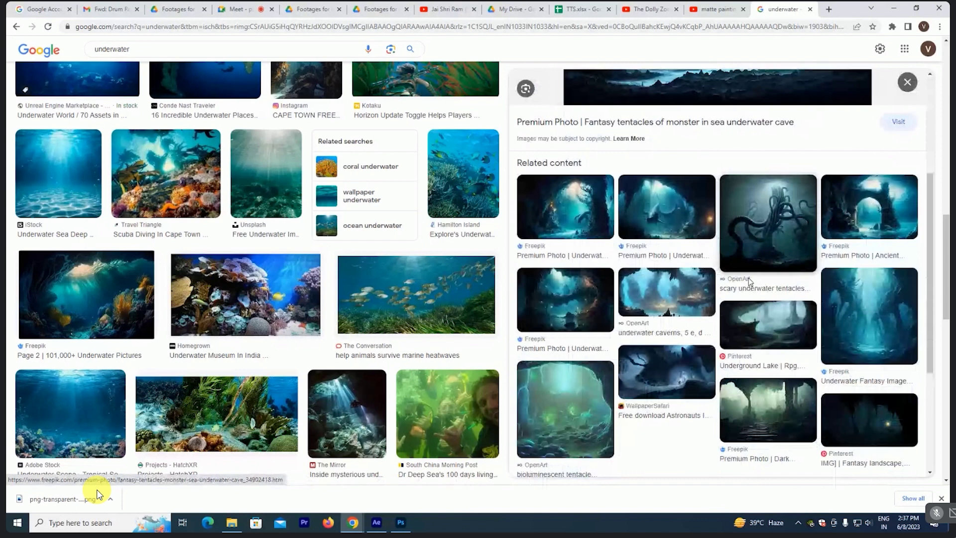
{"action": "left_click", "coordinate": [666, 292]}
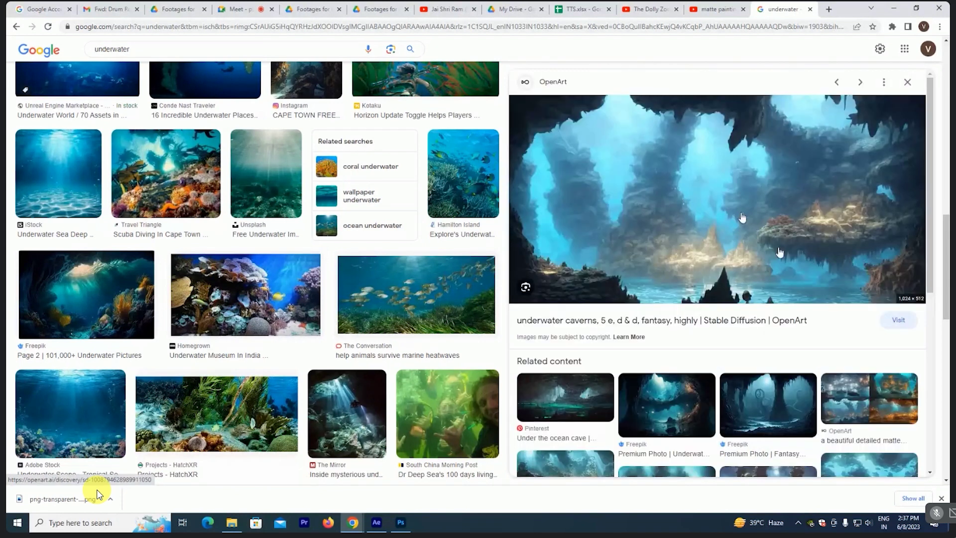
{"action": "right_click", "coordinate": [760, 190]}
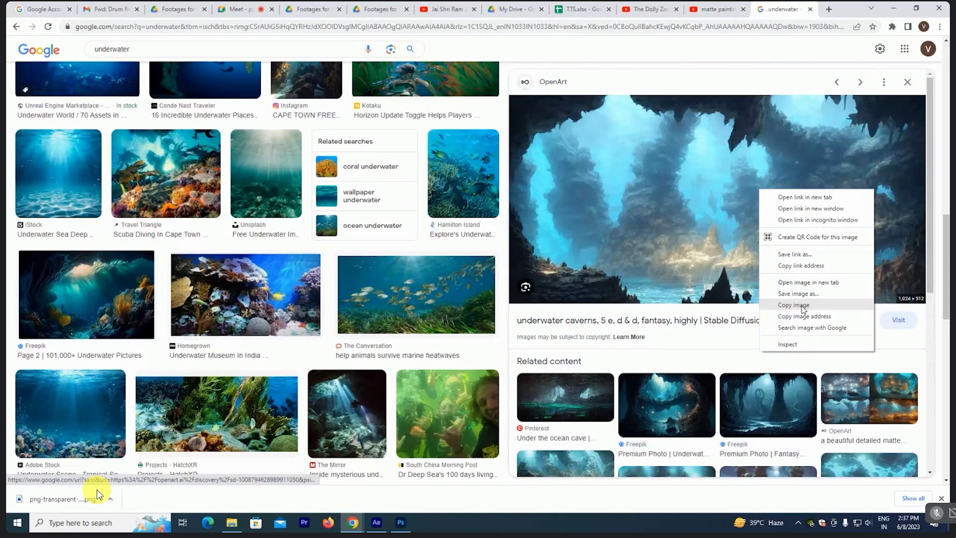
{"action": "left_click", "coordinate": [798, 293]}
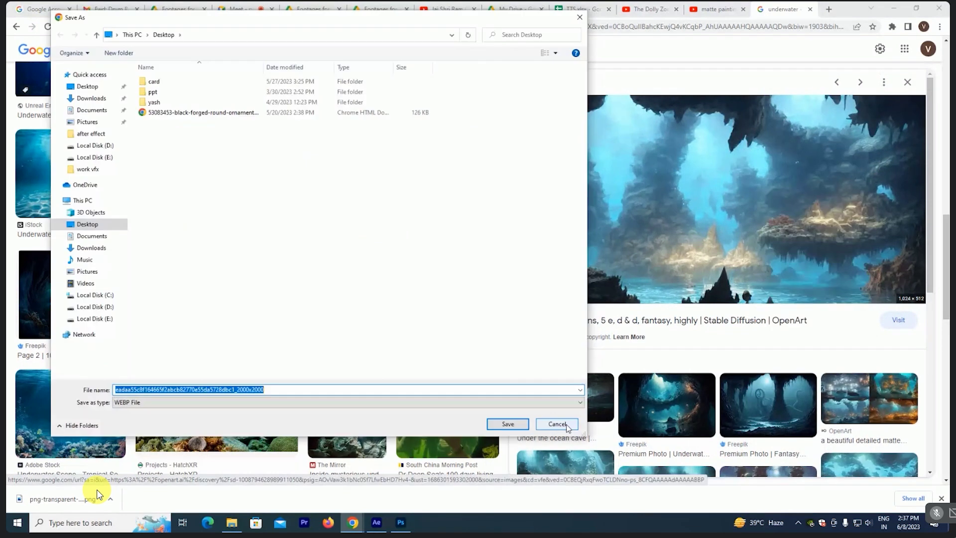
{"action": "left_click", "coordinate": [566, 425]}
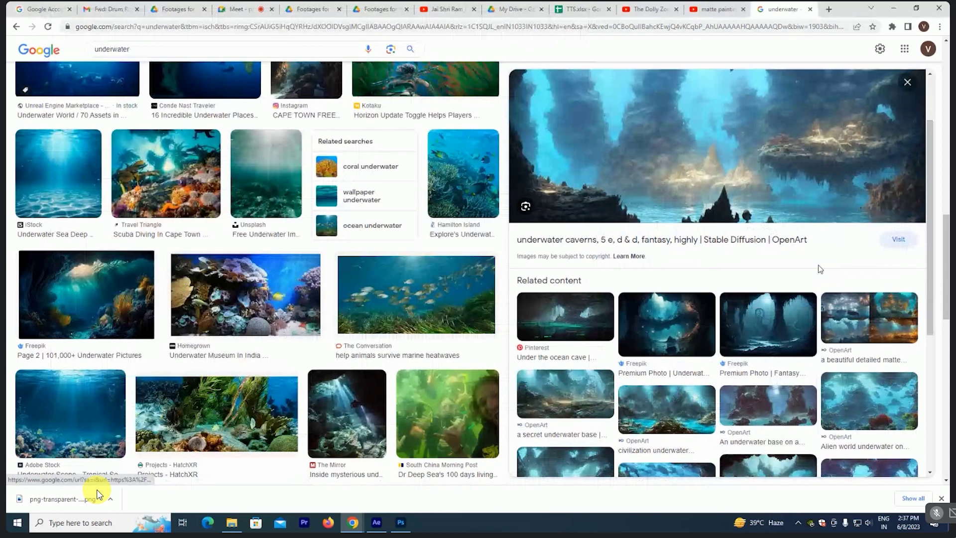
Step: Save the Prompt Hunt caverns image to the Desktop as public (All Files type) and show it in File Explorer
{"action": "scroll", "coordinate": [820, 269], "scroll_direction": "down", "scroll_amount": 2}
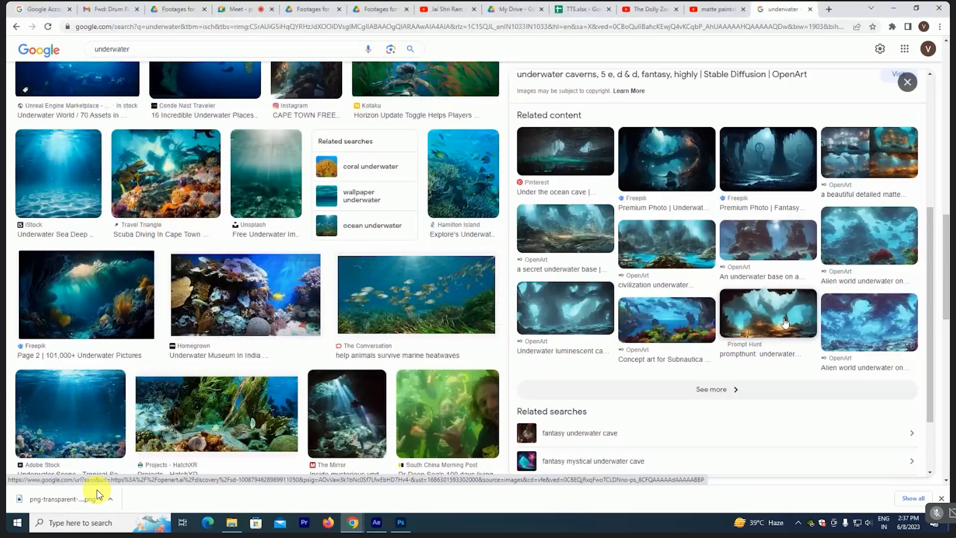
{"action": "left_click", "coordinate": [820, 269]}
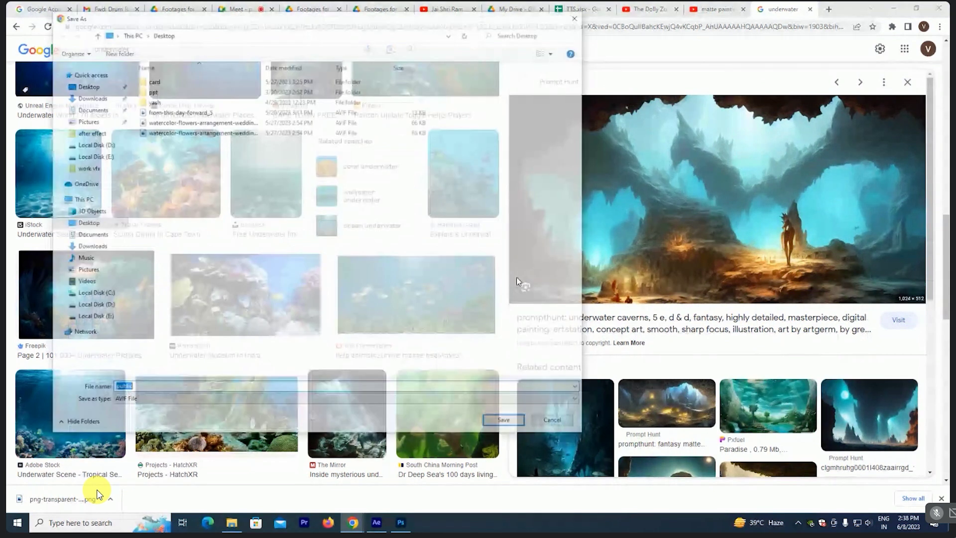
{"action": "left_click", "coordinate": [170, 403]}
{"action": "left_click", "coordinate": [481, 419]}
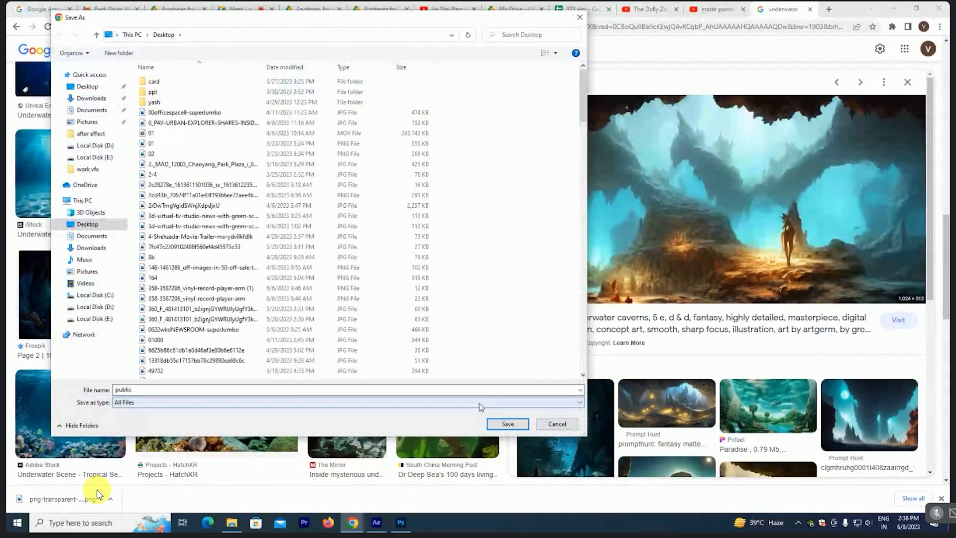
{"action": "left_click", "coordinate": [507, 423]}
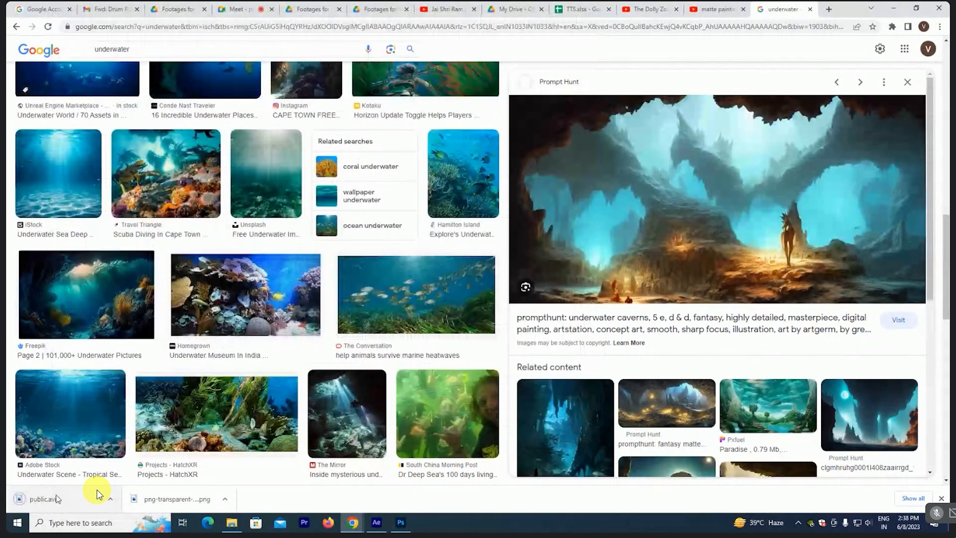
{"action": "left_click", "coordinate": [98, 494]}
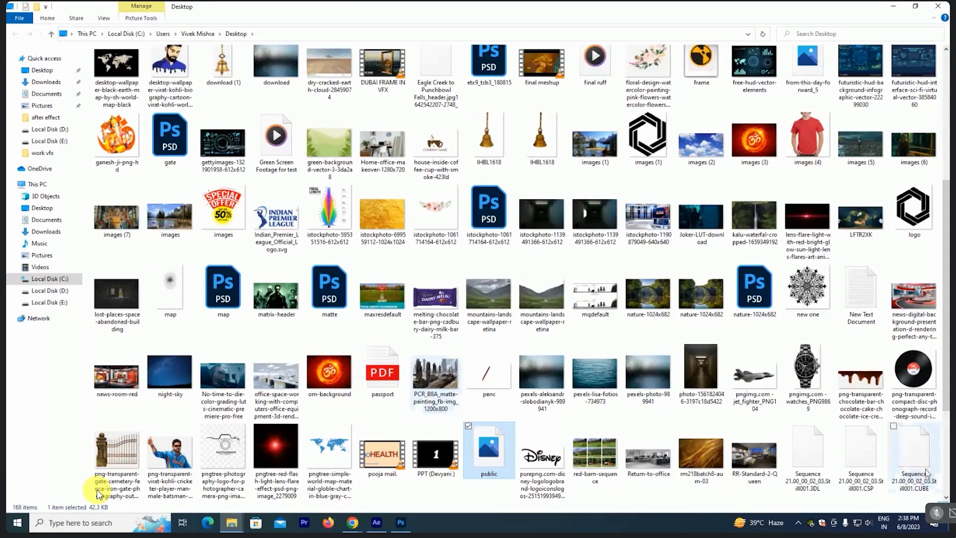
Step: Try opening the Desktop 'public' image in Paint, then return to the underwater Google Images results in Chrome
{"action": "right_click", "coordinate": [486, 450]}
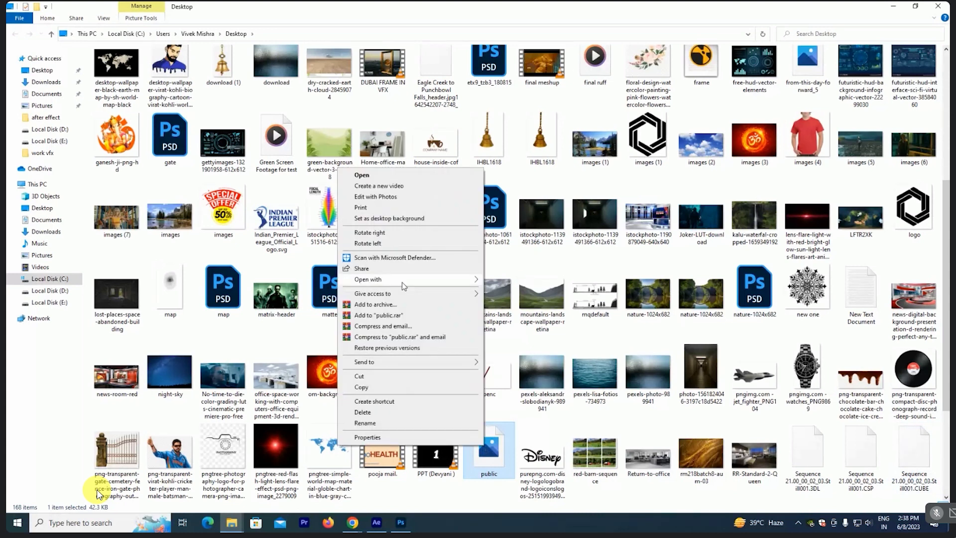
{"action": "left_click", "coordinate": [522, 296]}
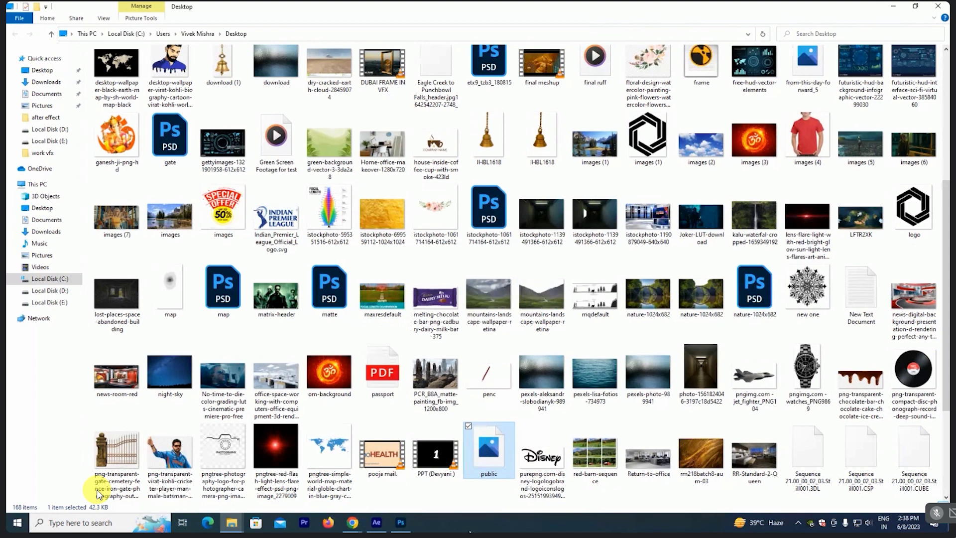
{"action": "mouse_move", "coordinate": [352, 522]}
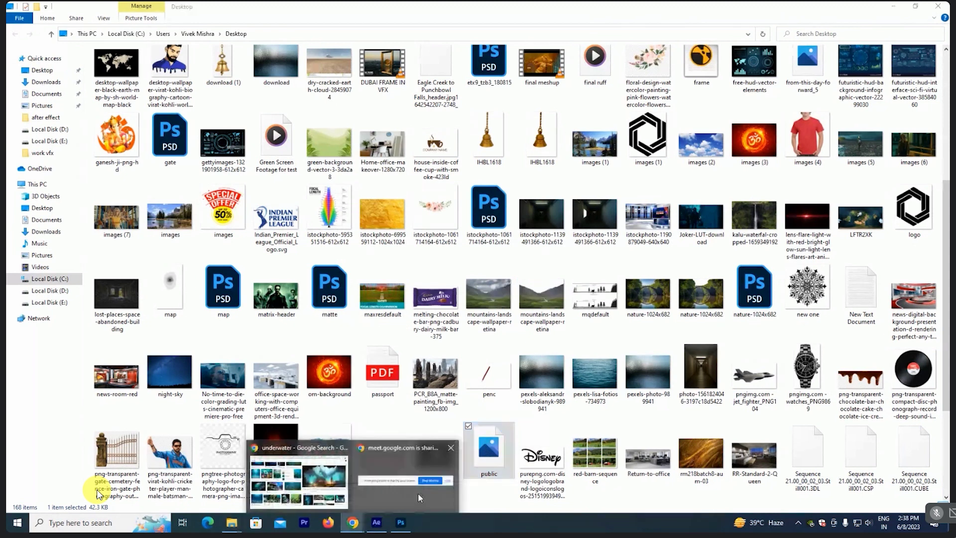
{"action": "left_click", "coordinate": [298, 481]}
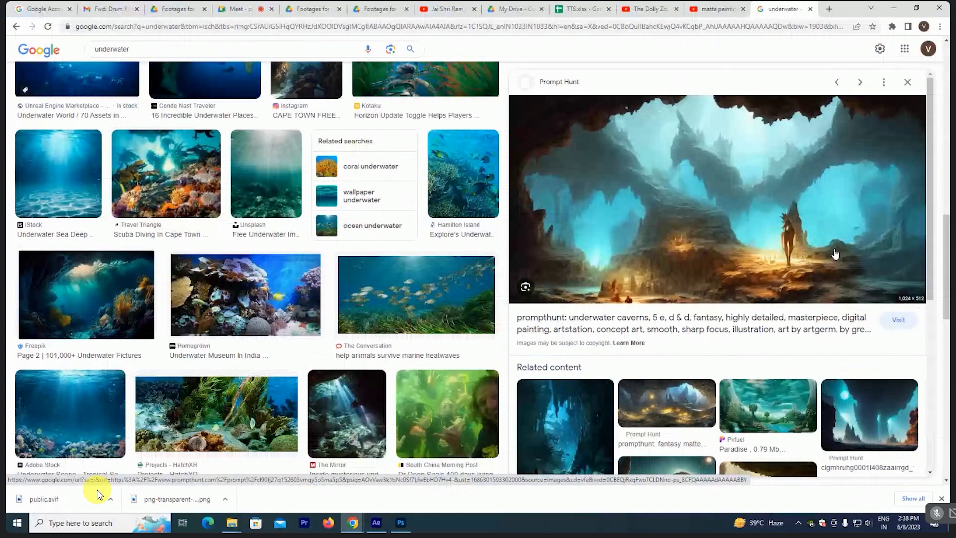
{"action": "scroll", "coordinate": [834, 254], "scroll_direction": "down", "scroll_amount": 5}
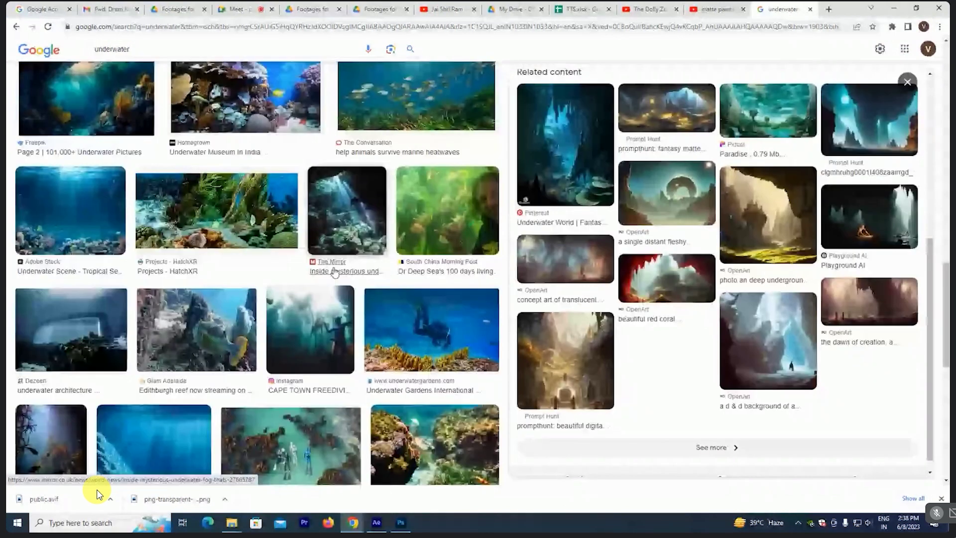
{"action": "scroll", "coordinate": [335, 272], "scroll_direction": "down", "scroll_amount": 7}
{"action": "scroll", "coordinate": [303, 288], "scroll_direction": "down", "scroll_amount": 7}
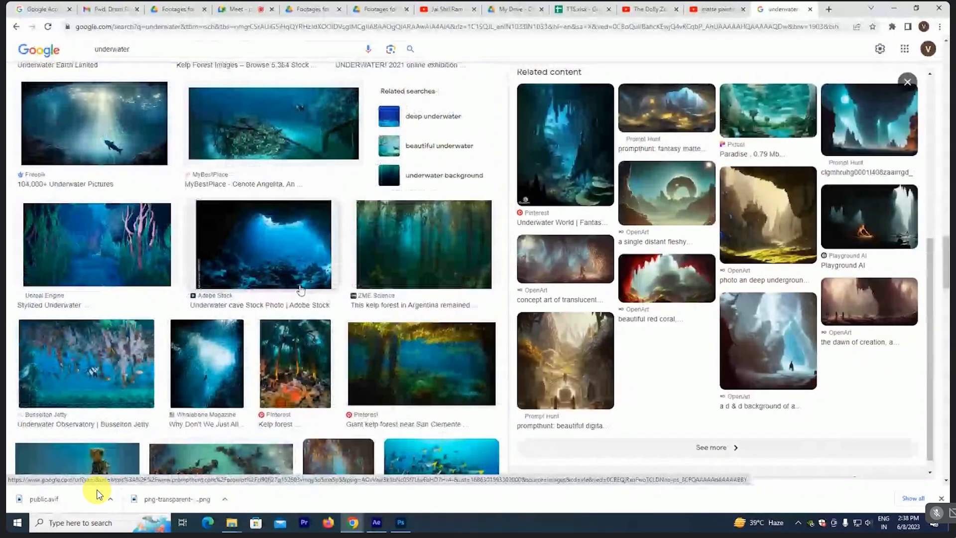
{"action": "scroll", "coordinate": [301, 288], "scroll_direction": "down", "scroll_amount": 1}
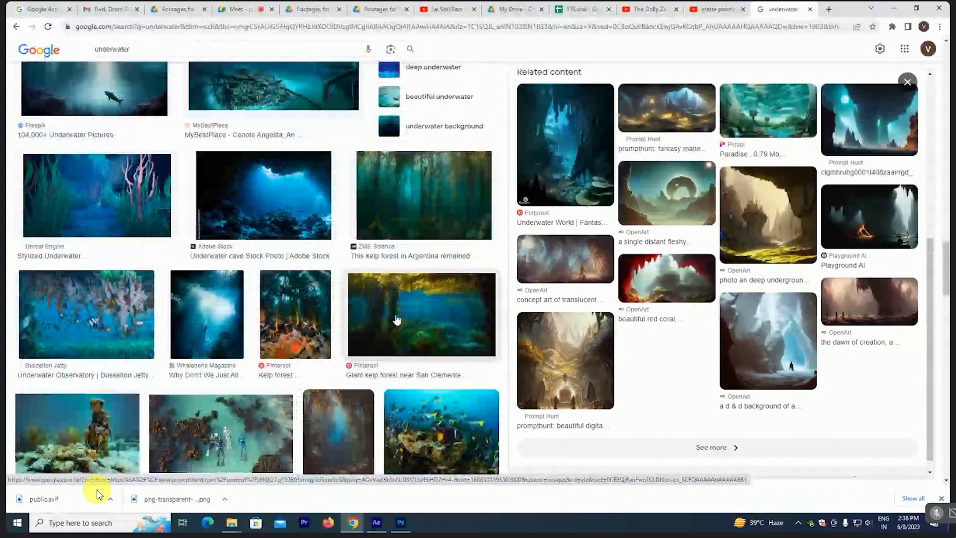
{"action": "left_click", "coordinate": [98, 493]}
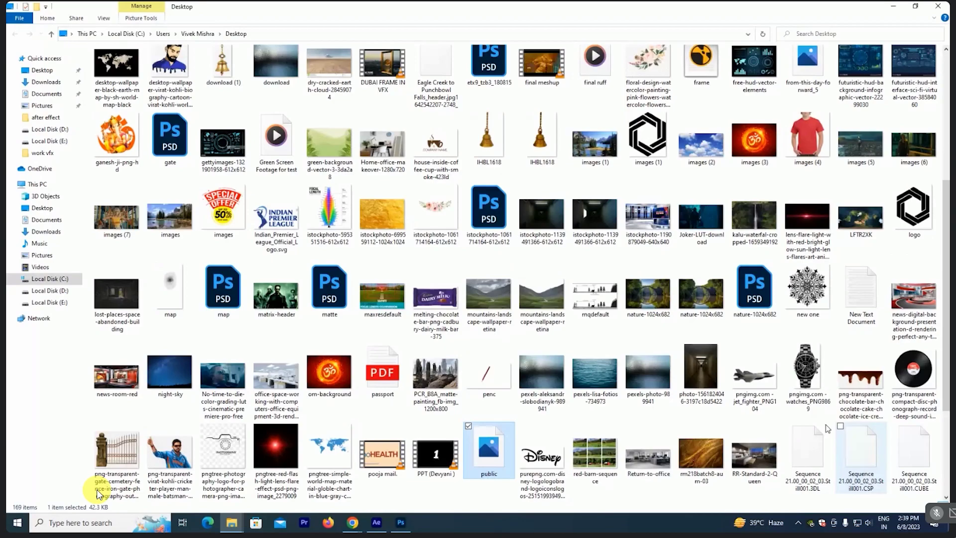
Step: Scroll the Desktop folder, then switch to Photoshop showing the downloaded kelp-forest image
{"action": "scroll", "coordinate": [98, 493], "scroll_direction": "down", "scroll_amount": 3}
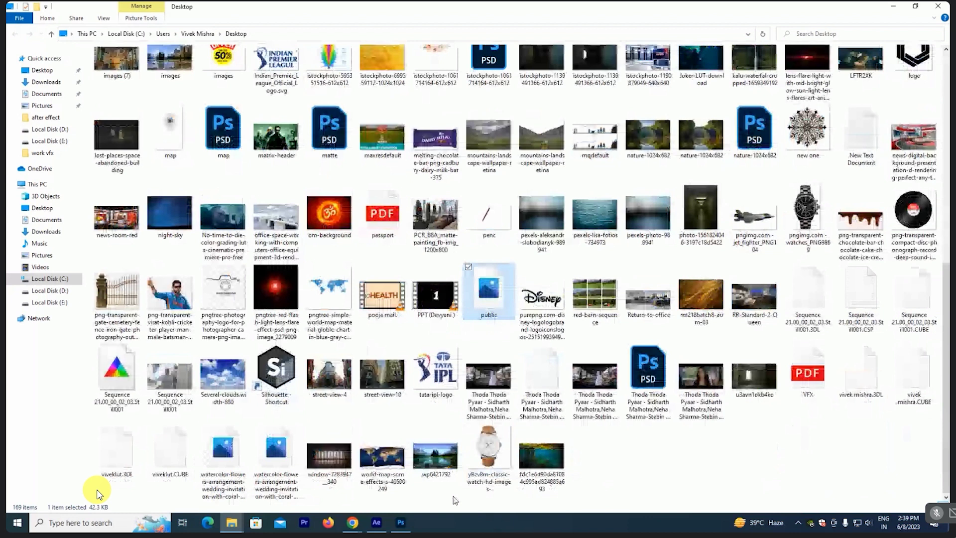
{"action": "key", "text": "alt+Tab"}
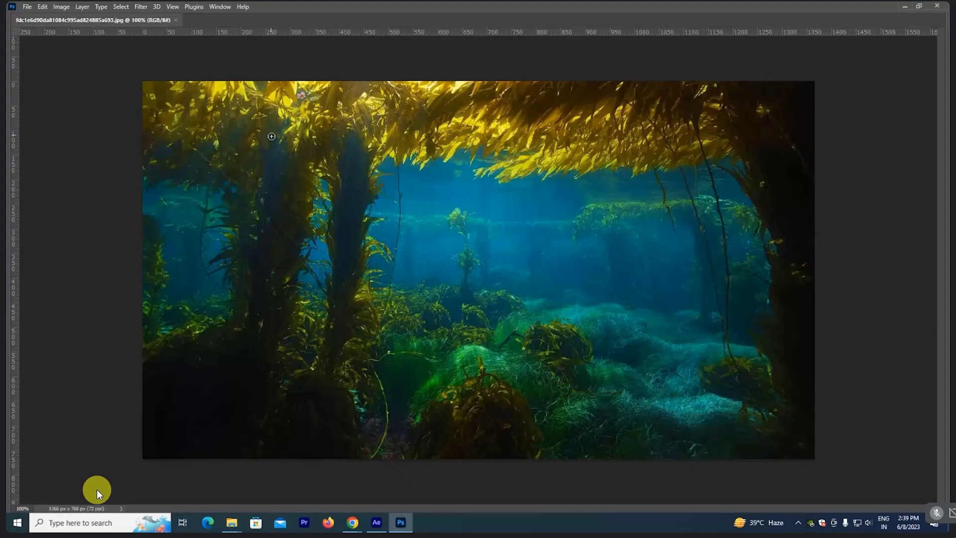
Step: Quick-select the upper kelp canopy and right trunk, undoing the stroke that selected the whole image
{"action": "mouse_move", "coordinate": [272, 136]}
{"action": "left_mouse_down"}
{"action": "mouse_move", "coordinate": [515, 163]}
{"action": "mouse_move", "coordinate": [705, 130]}
{"action": "left_mouse_up"}
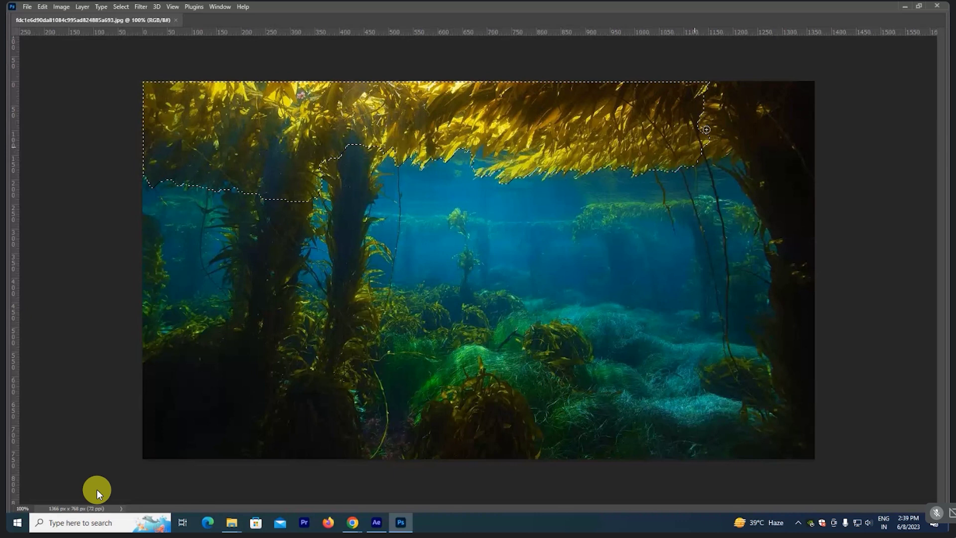
{"action": "mouse_move", "coordinate": [706, 129]}
{"action": "left_mouse_down"}
{"action": "mouse_move", "coordinate": [483, 108]}
{"action": "mouse_move", "coordinate": [204, 121]}
{"action": "mouse_move", "coordinate": [249, 171]}
{"action": "mouse_move", "coordinate": [332, 134]}
{"action": "left_mouse_up"}
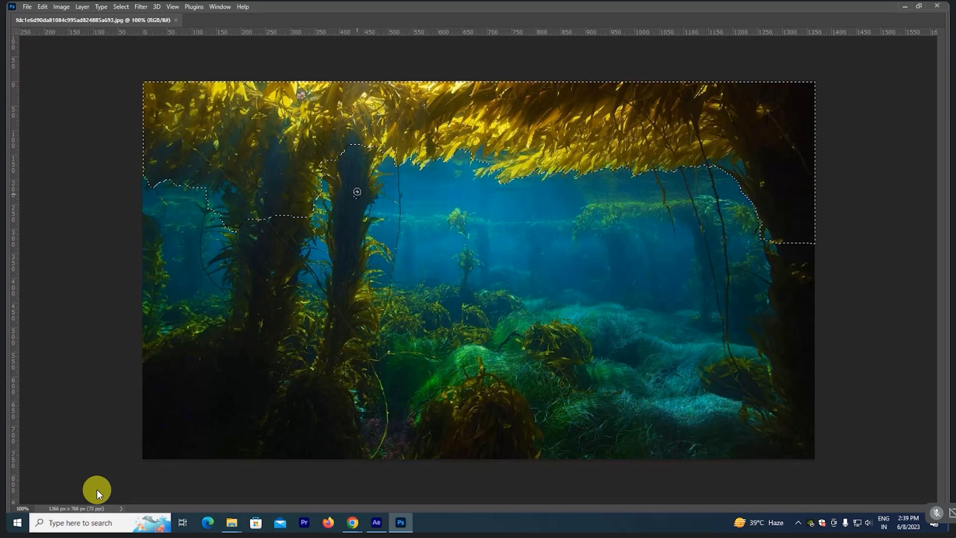
{"action": "mouse_move", "coordinate": [356, 192]}
{"action": "left_mouse_down"}
{"action": "mouse_move", "coordinate": [806, 228]}
{"action": "mouse_move", "coordinate": [809, 350]}
{"action": "left_mouse_up"}
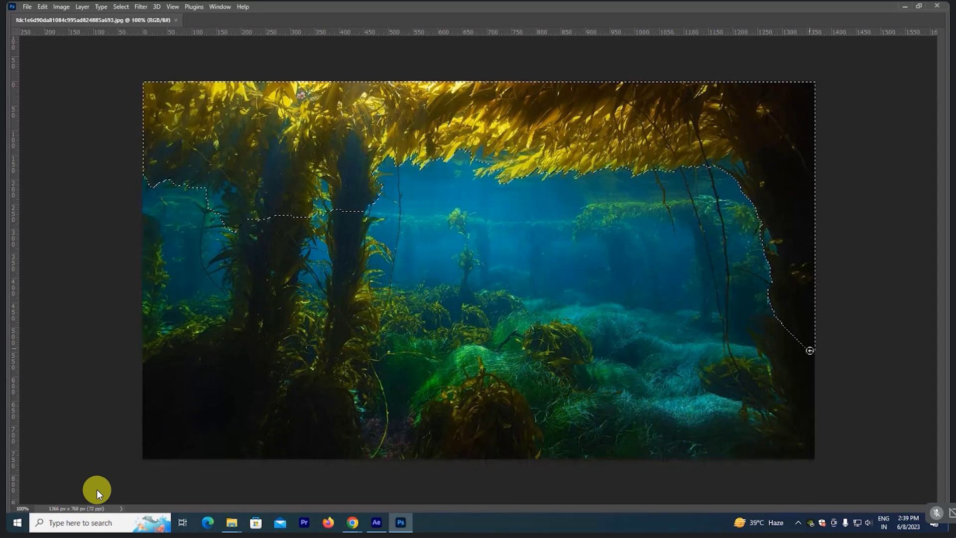
{"action": "mouse_move", "coordinate": [817, 409]}
{"action": "left_mouse_down"}
{"action": "mouse_move", "coordinate": [821, 388]}
{"action": "mouse_move", "coordinate": [307, 412]}
{"action": "left_mouse_up"}
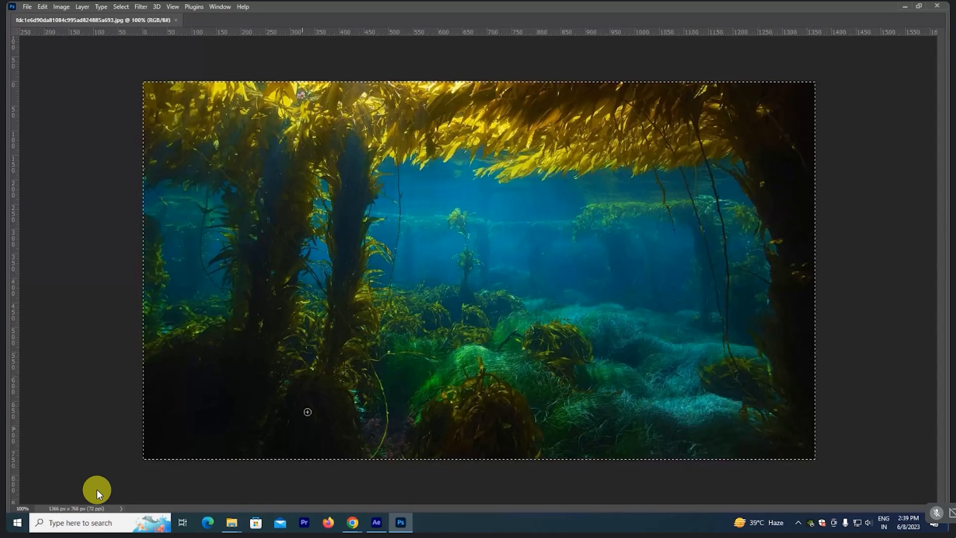
{"action": "key", "text": "ctrl+z"}
{"action": "key", "text": "ctrl+shift+z"}
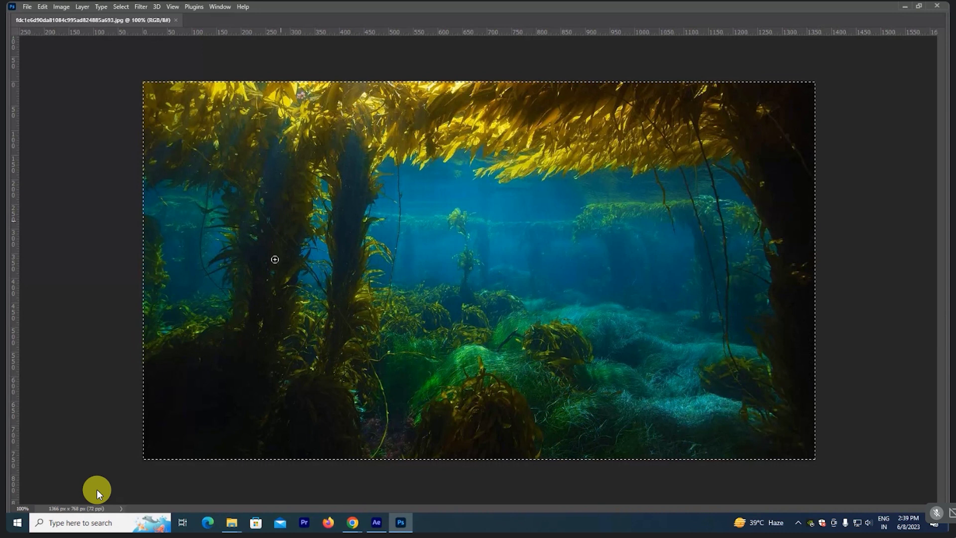
{"action": "key", "text": "ctrl+z"}
Step: With the Lasso, add the left kelp trunks, the lower right trunk and the bottom kelp clump
{"action": "key", "text": "l"}
{"action": "left_click_drag", "start_coordinate": [246, 192], "coordinate": [232, 322]}
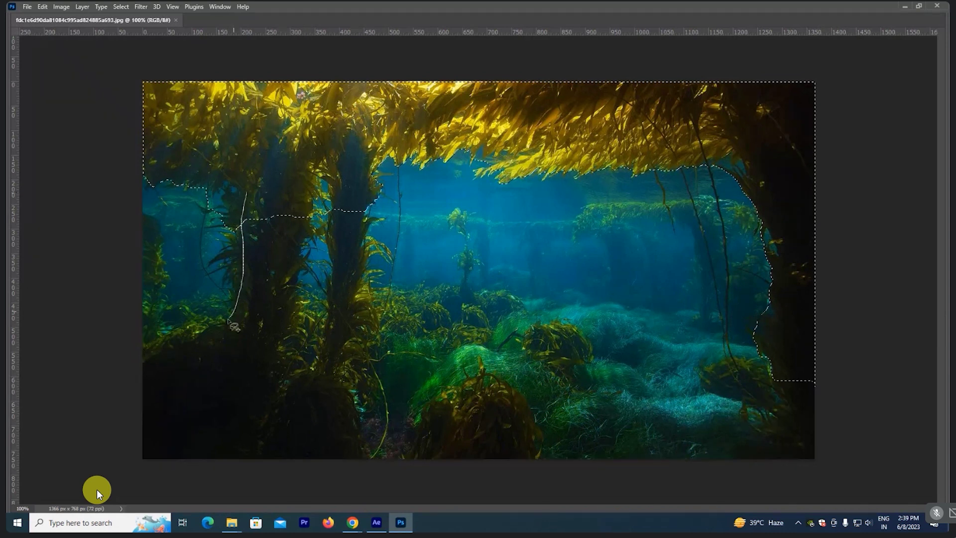
{"action": "mouse_move", "coordinate": [240, 211]}
{"action": "left_mouse_down"}
{"action": "mouse_move", "coordinate": [239, 276]}
{"action": "mouse_move", "coordinate": [277, 394]}
{"action": "mouse_move", "coordinate": [329, 207]}
{"action": "mouse_move", "coordinate": [372, 467]}
{"action": "mouse_move", "coordinate": [365, 265]}
{"action": "mouse_move", "coordinate": [373, 204]}
{"action": "left_mouse_up"}
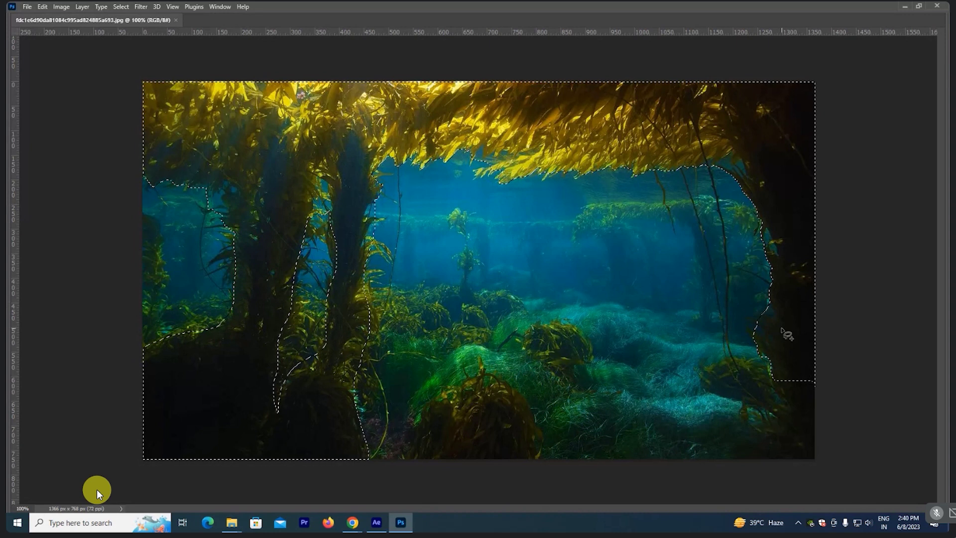
{"action": "left_click_drag", "start_coordinate": [787, 334], "coordinate": [769, 463]}
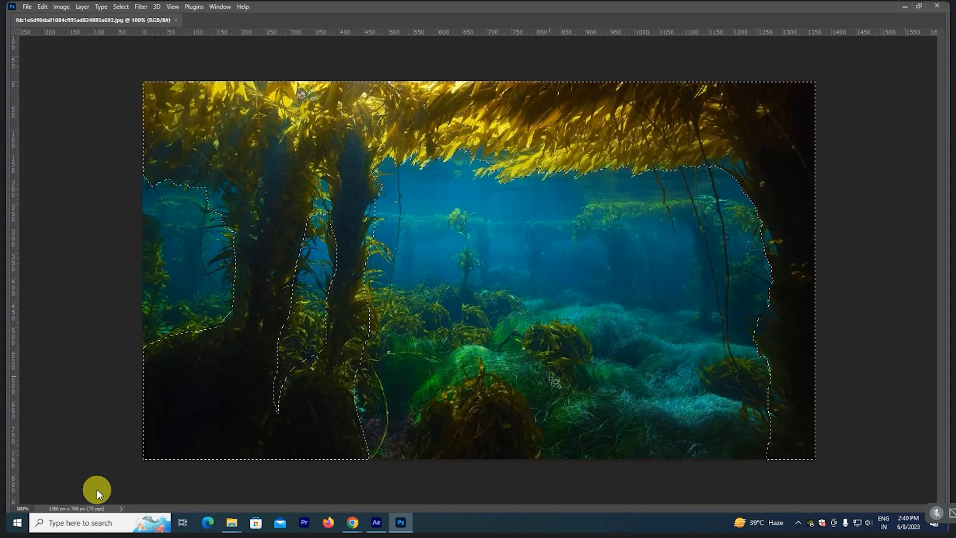
{"action": "left_click_drag", "start_coordinate": [392, 463], "coordinate": [512, 386]}
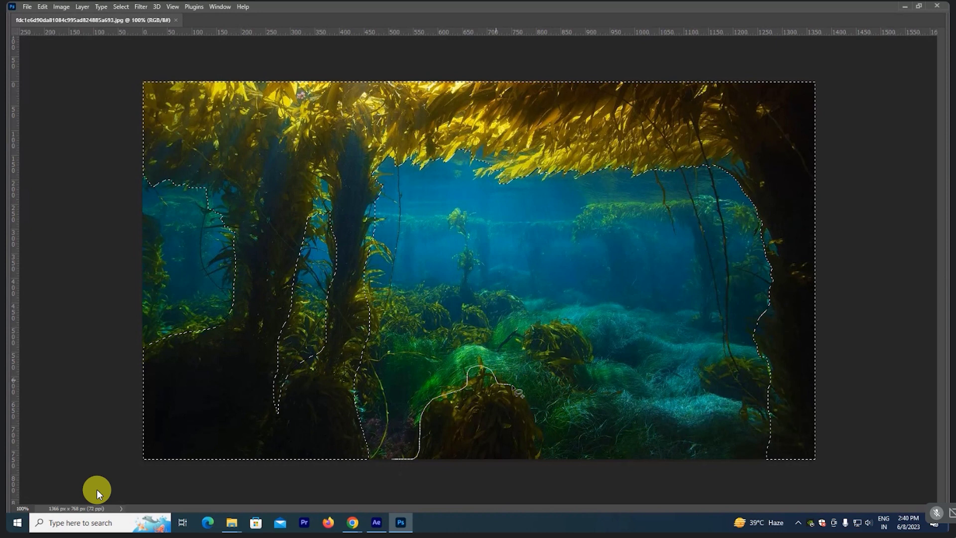
{"action": "left_click_drag", "start_coordinate": [518, 391], "coordinate": [538, 461]}
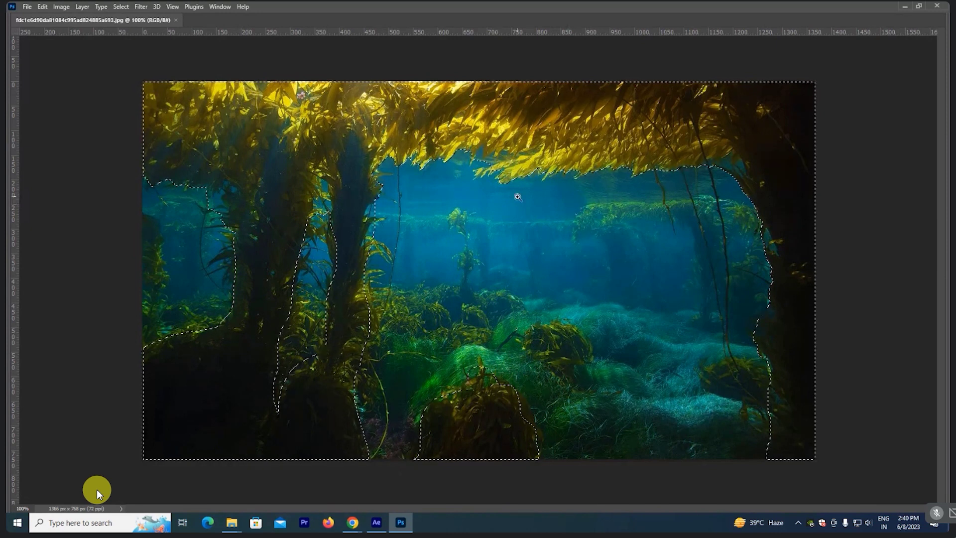
{"action": "scroll", "coordinate": [468, 244], "scroll_direction": "up", "scroll_amount": 2}
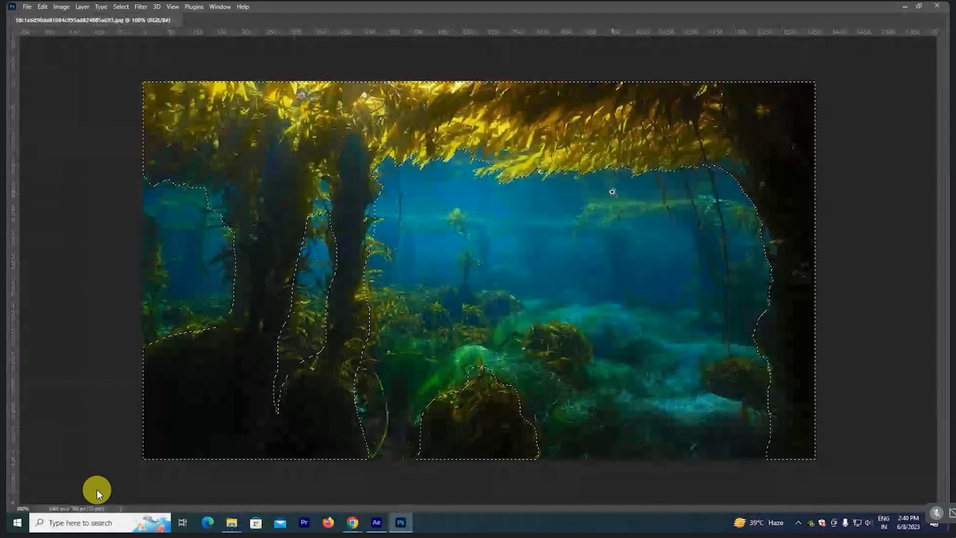
Step: Show the Layers panel and expand the kelp selection by 5 pixels
{"action": "left_click", "coordinate": [172, 6]}
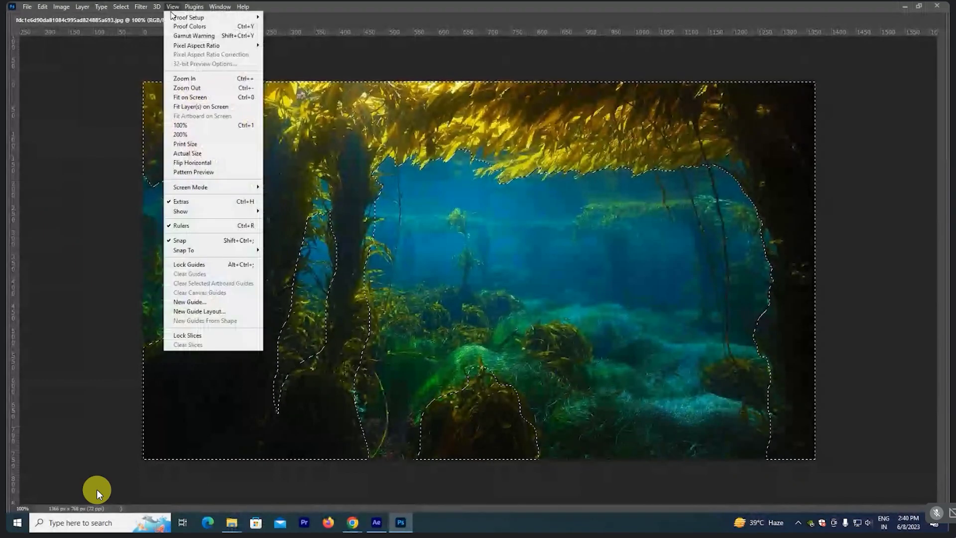
{"action": "mouse_move", "coordinate": [220, 7]}
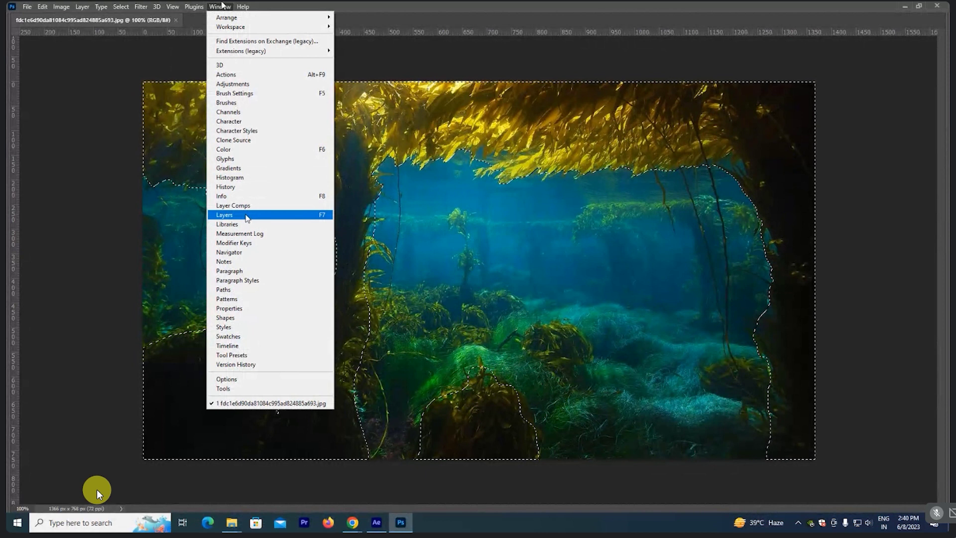
{"action": "left_click", "coordinate": [247, 215]}
{"action": "left_click", "coordinate": [121, 6]}
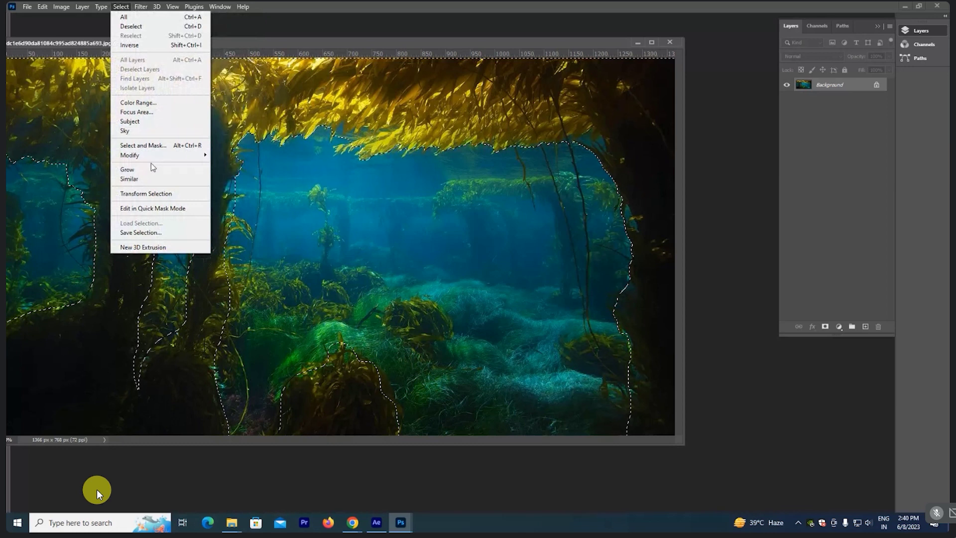
{"action": "mouse_move", "coordinate": [157, 156]}
{"action": "left_click", "coordinate": [268, 175]}
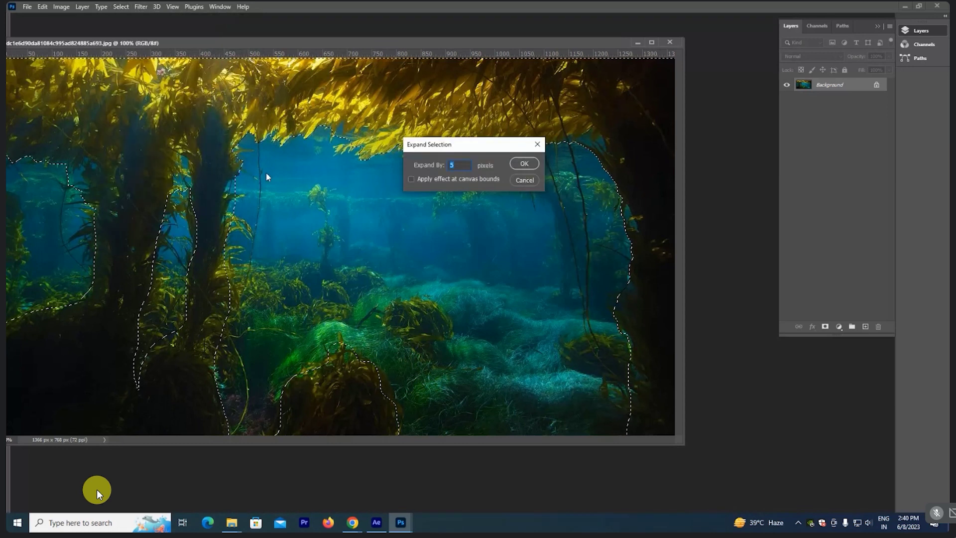
{"action": "key", "text": "Return"}
Step: Content-Aware fill the selection, deselect, and paste the kelp image as Layer 1 nudged right
{"action": "key", "text": "shift+F5"}
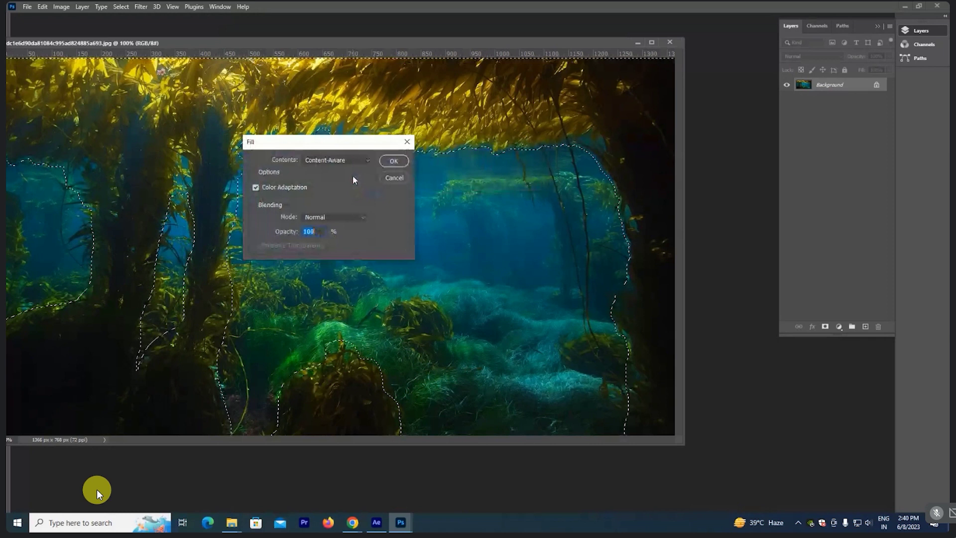
{"action": "key", "text": "Return"}
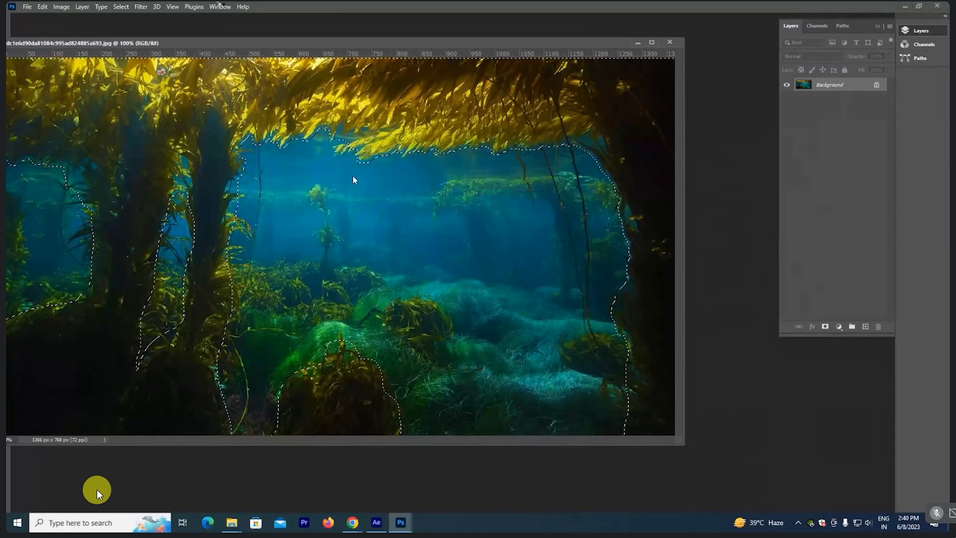
{"action": "key", "text": "ctrl+d"}
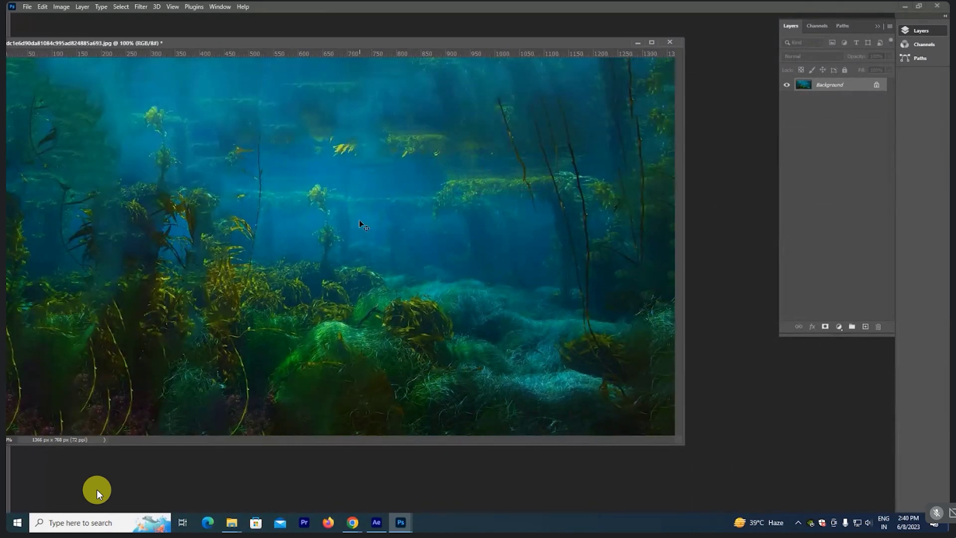
{"action": "key", "text": "ctrl+v"}
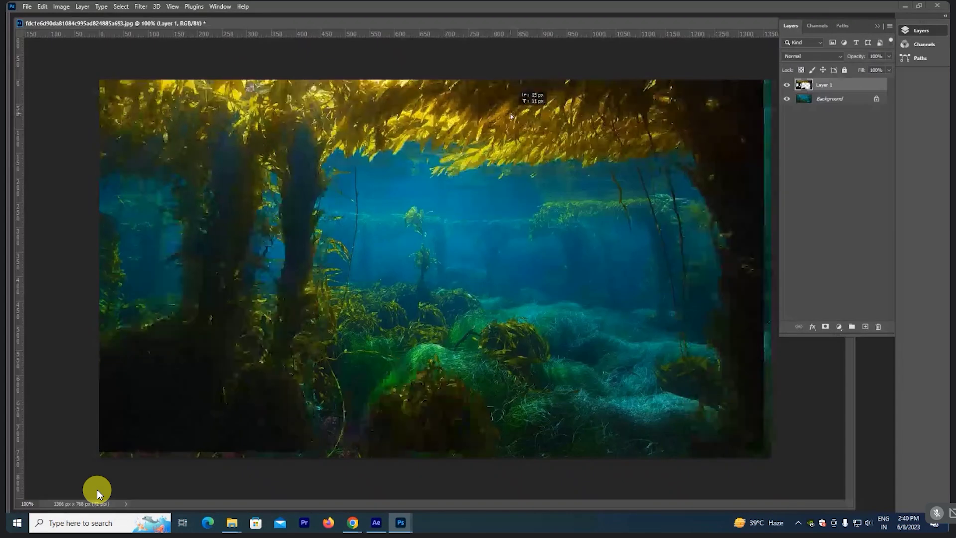
{"action": "mouse_move", "coordinate": [455, 118]}
{"action": "left_mouse_down"}
{"action": "mouse_move", "coordinate": [583, 123]}
{"action": "mouse_move", "coordinate": [565, 123]}
{"action": "left_mouse_up"}
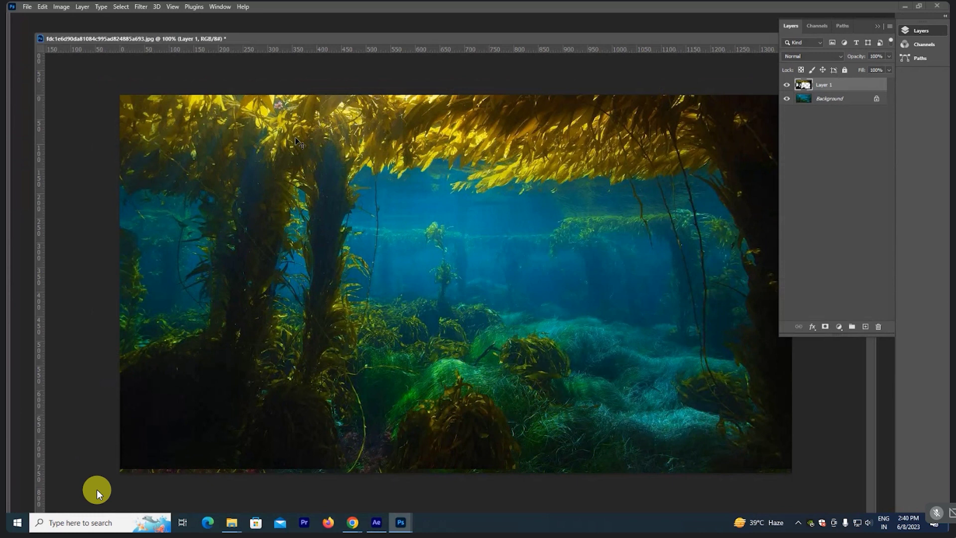
Step: Save the document as under.psd, accepting the Photoshop format options
{"action": "key", "text": "ctrl+s"}
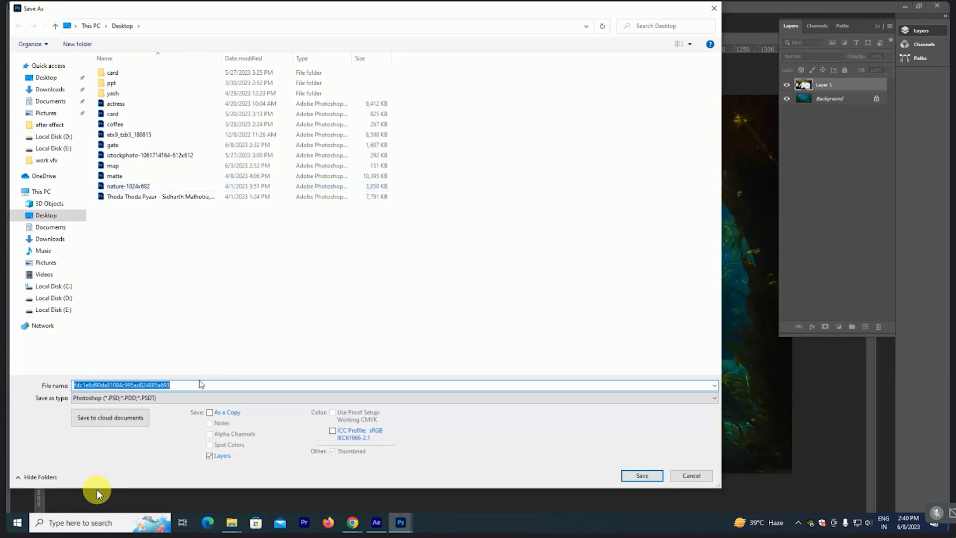
{"action": "type", "text": "i"}
{"action": "key", "text": "BackSpace"}
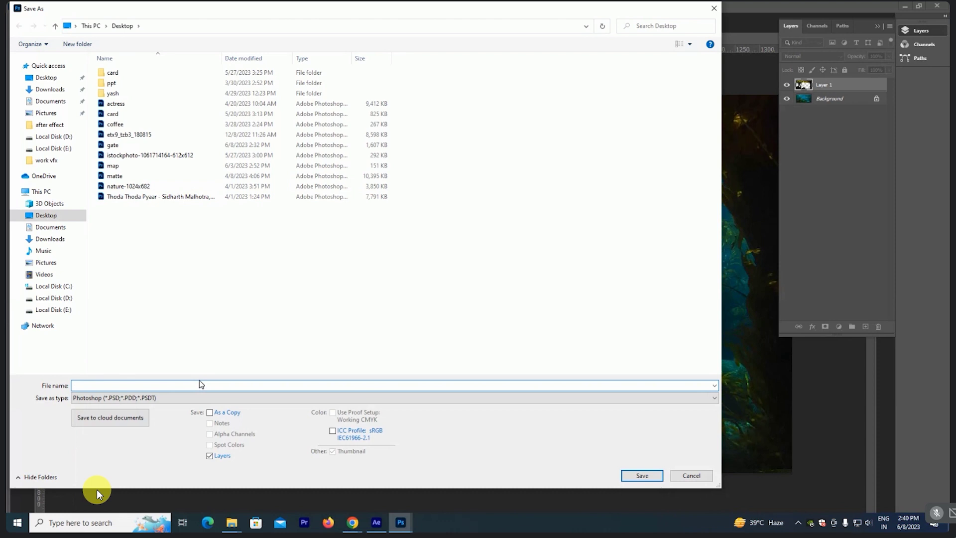
{"action": "type", "text": "under"}
{"action": "left_click", "coordinate": [642, 476]}
{"action": "key", "text": "Return"}
Step: Close the under.psd document and minimize Photoshop to reveal the file browser
{"action": "left_click_drag", "start_coordinate": [668, 40], "coordinate": [649, 57]}
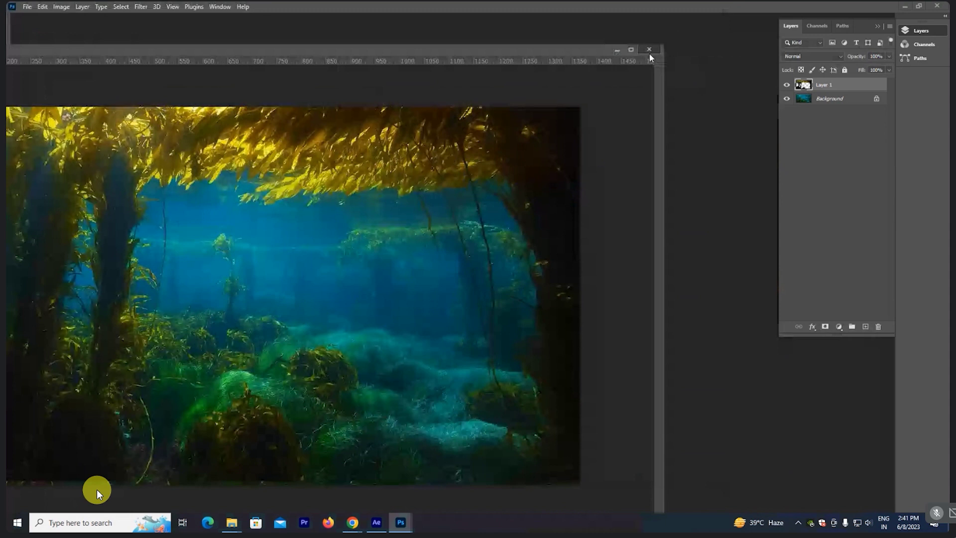
{"action": "left_click", "coordinate": [649, 51]}
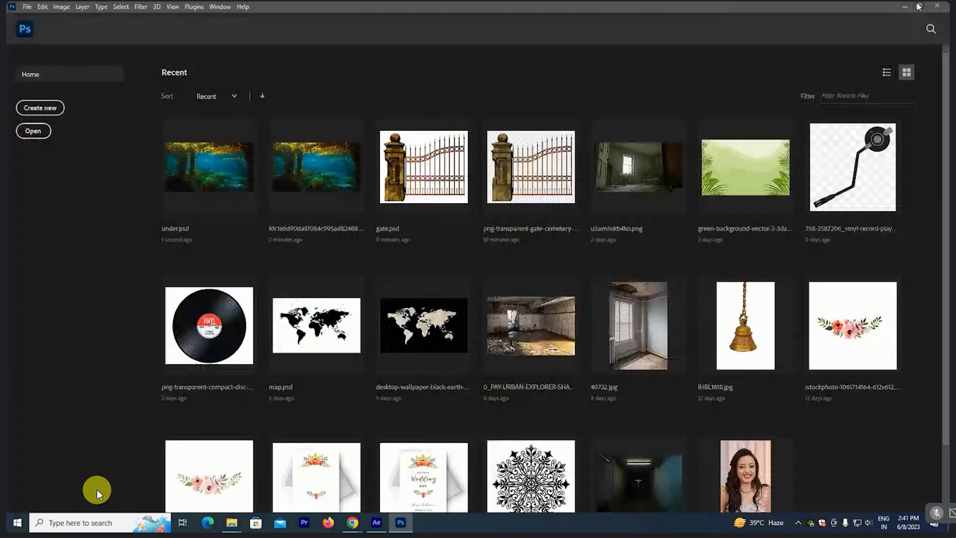
{"action": "left_click", "coordinate": [905, 6]}
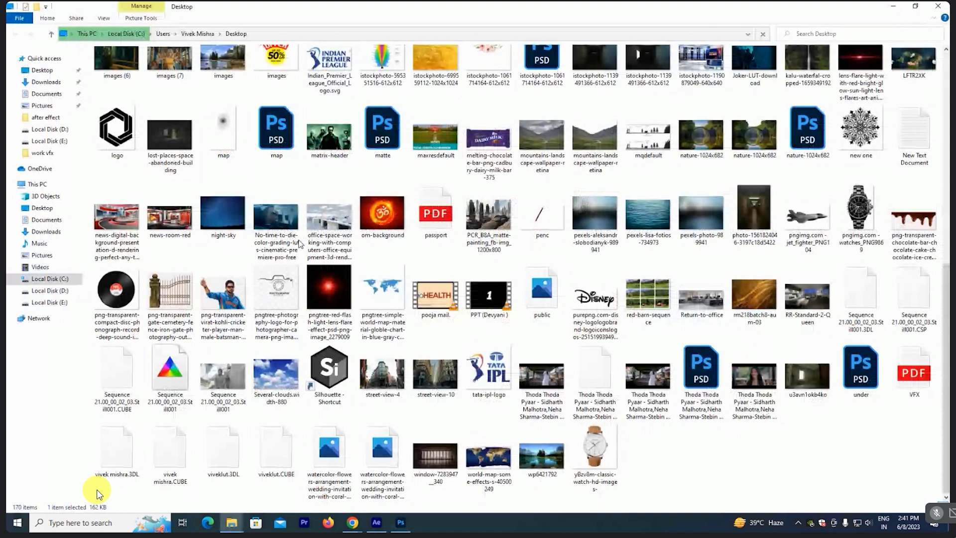
{"action": "scroll", "coordinate": [97, 493], "scroll_direction": "up", "scroll_amount": 5}
Step: Import under.psd into After Effects as a composition and fit the under layer to the comp
{"action": "left_click", "coordinate": [900, 7]}
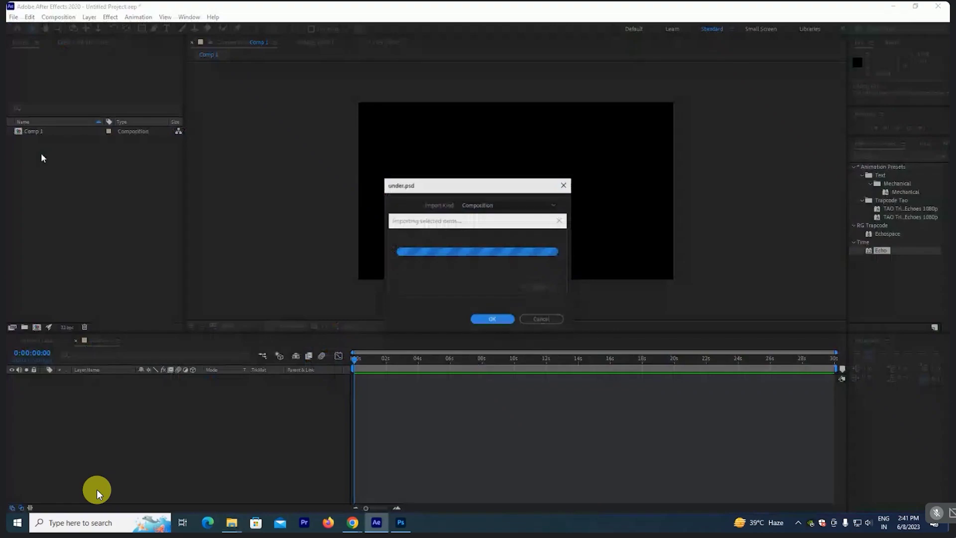
{"action": "left_click", "coordinate": [493, 319]}
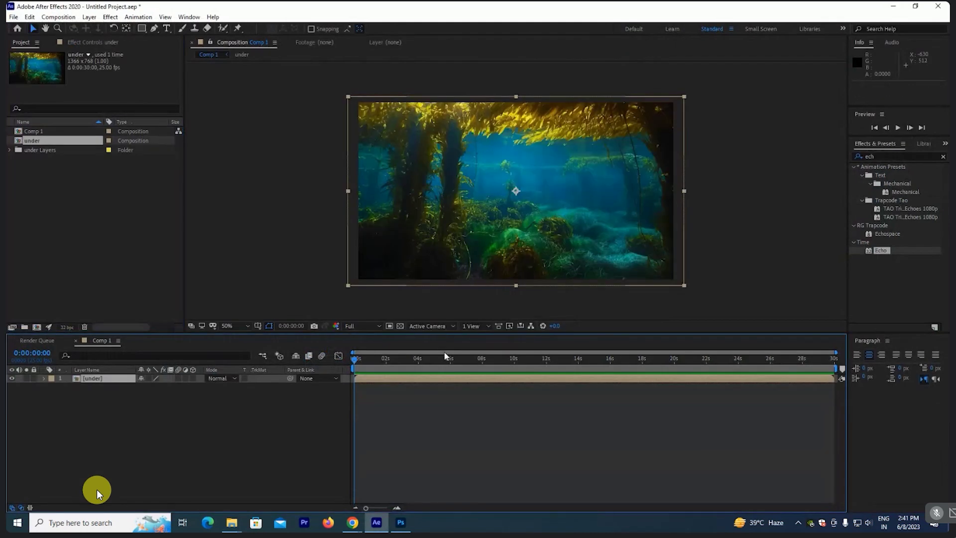
{"action": "key", "text": "ctrl+alt+f"}
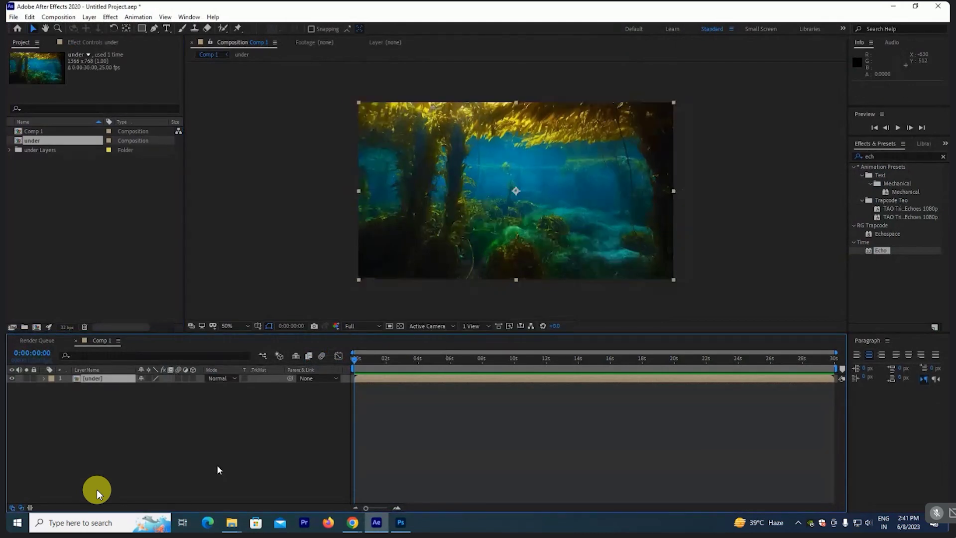
Step: Open the under precomp and make both Layer 1 and Background visible
{"action": "left_click", "coordinate": [218, 469]}
{"action": "double_click", "coordinate": [633, 162]}
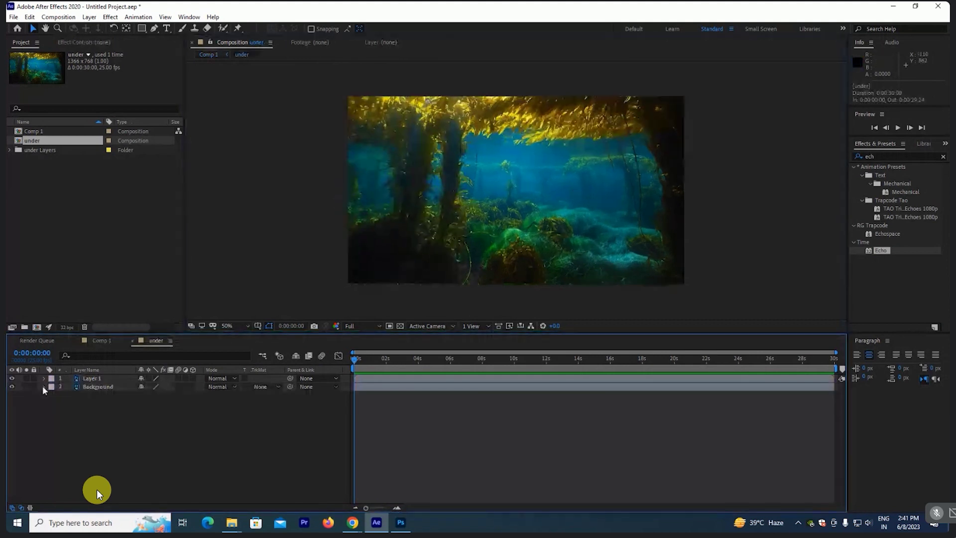
{"action": "left_click", "coordinate": [12, 379]}
{"action": "left_click", "coordinate": [12, 378]}
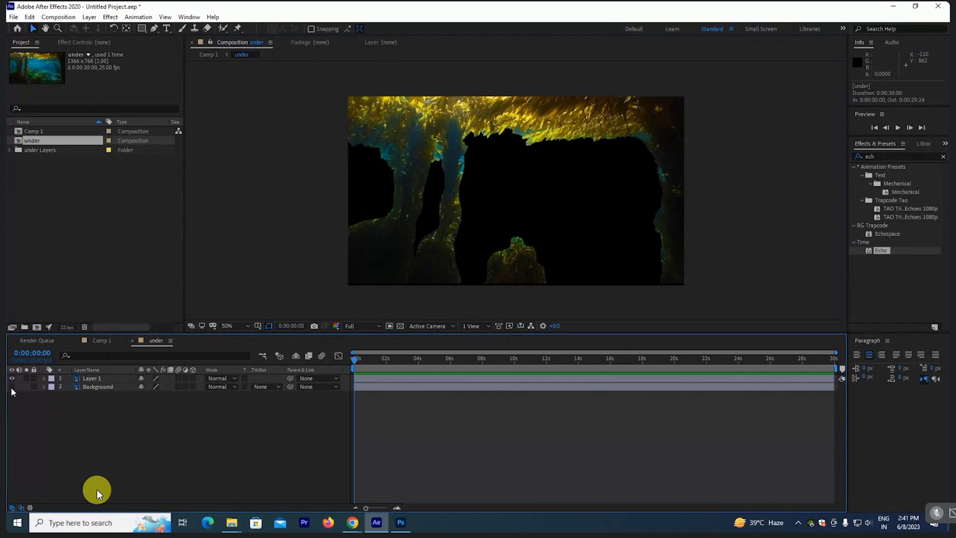
{"action": "left_click", "coordinate": [11, 387]}
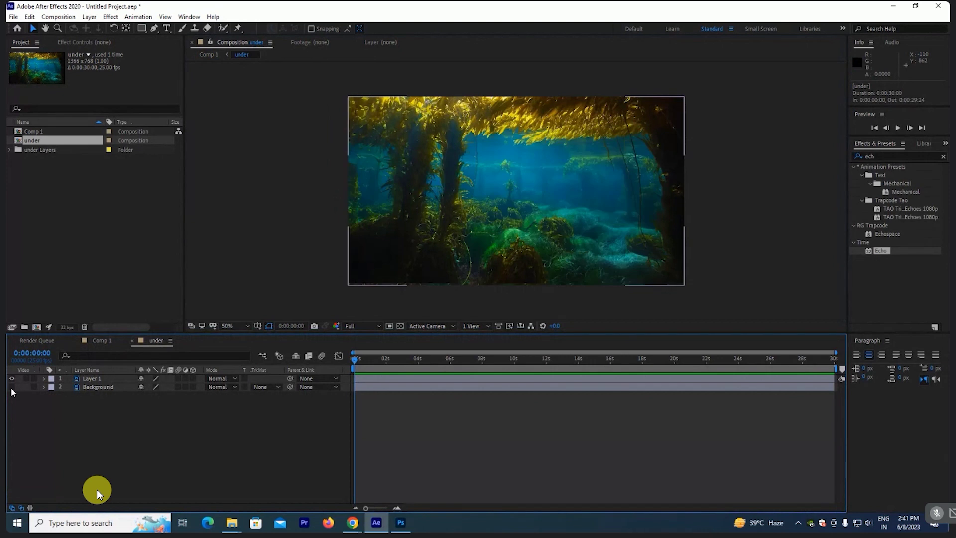
Step: Scale the Background layer to 119% and give Layer 1 the same 119% scale
{"action": "left_click", "coordinate": [46, 390]}
{"action": "key", "text": "s"}
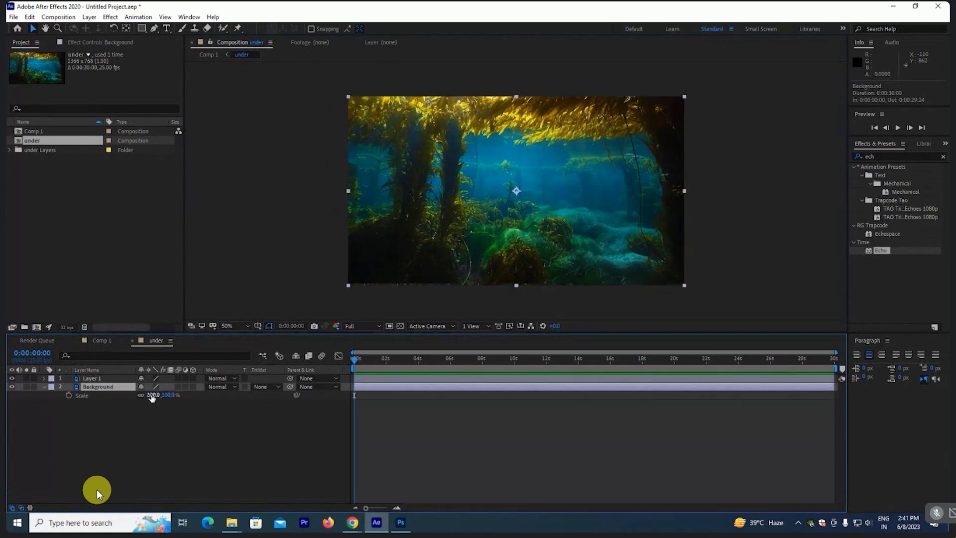
{"action": "left_click_drag", "start_coordinate": [152, 397], "coordinate": [162, 396]}
{"action": "left_click", "coordinate": [108, 386]}
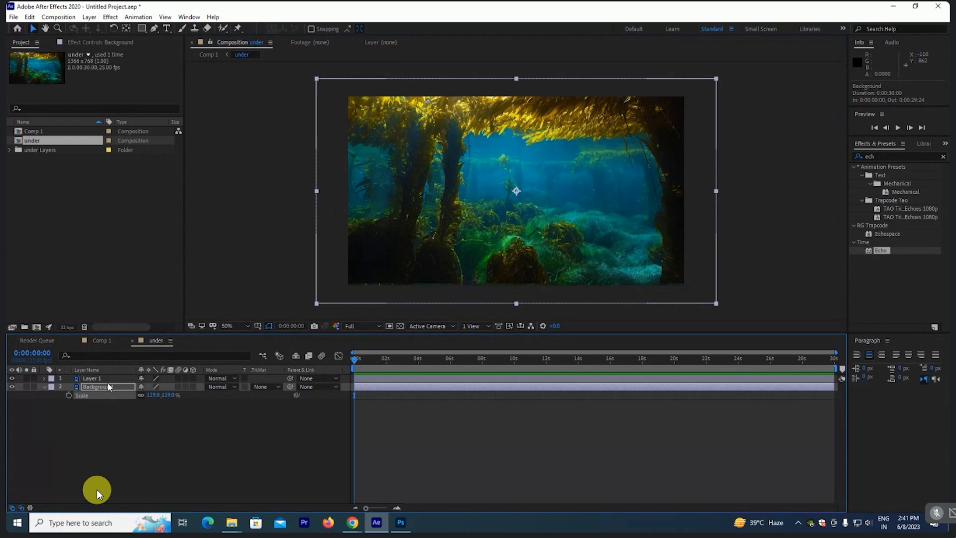
{"action": "key", "text": "ctrl+v"}
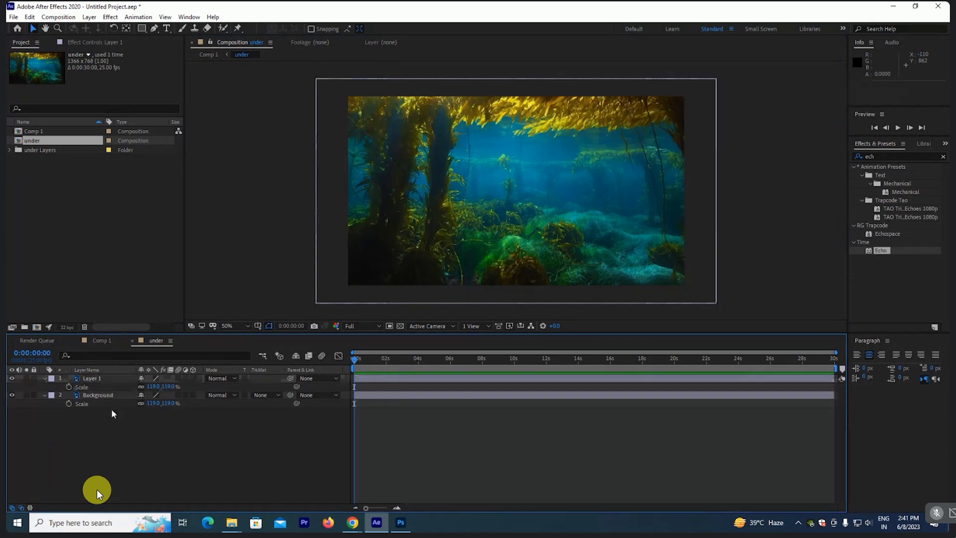
{"action": "key", "text": "ctrl+Up"}
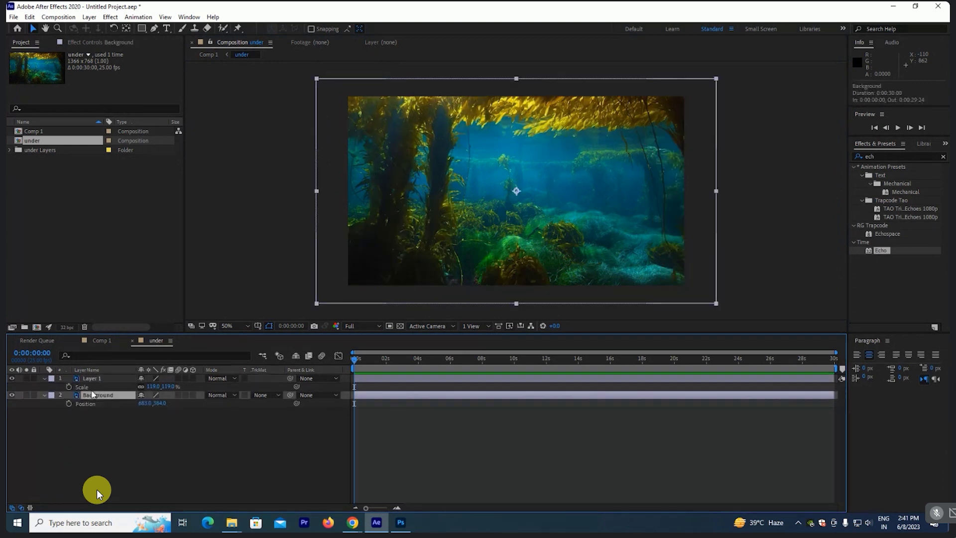
Step: Keyframe Position on both layers at 0s, shift Layer 1 right at 10s, and preview the drift
{"action": "key", "text": "p"}
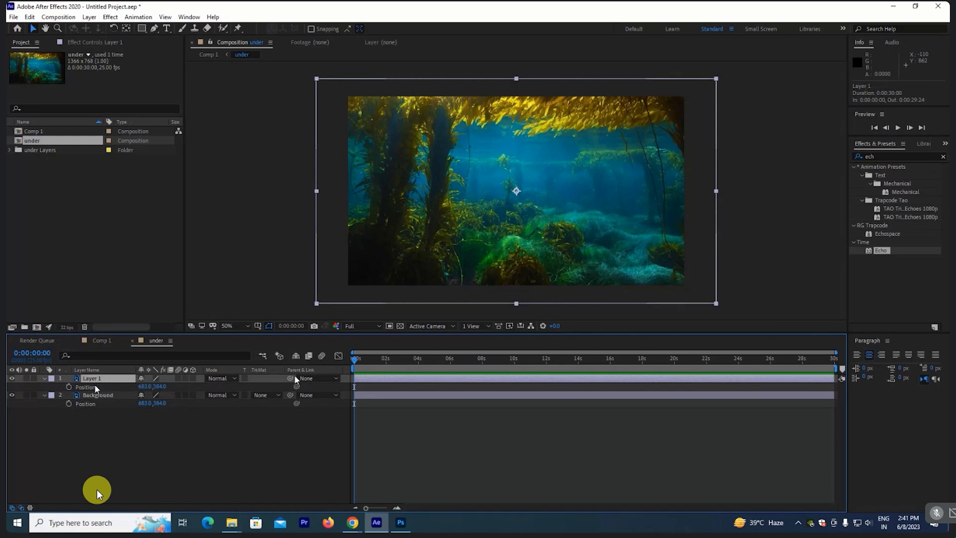
{"action": "left_click", "coordinate": [69, 403]}
{"action": "left_click", "coordinate": [518, 363]}
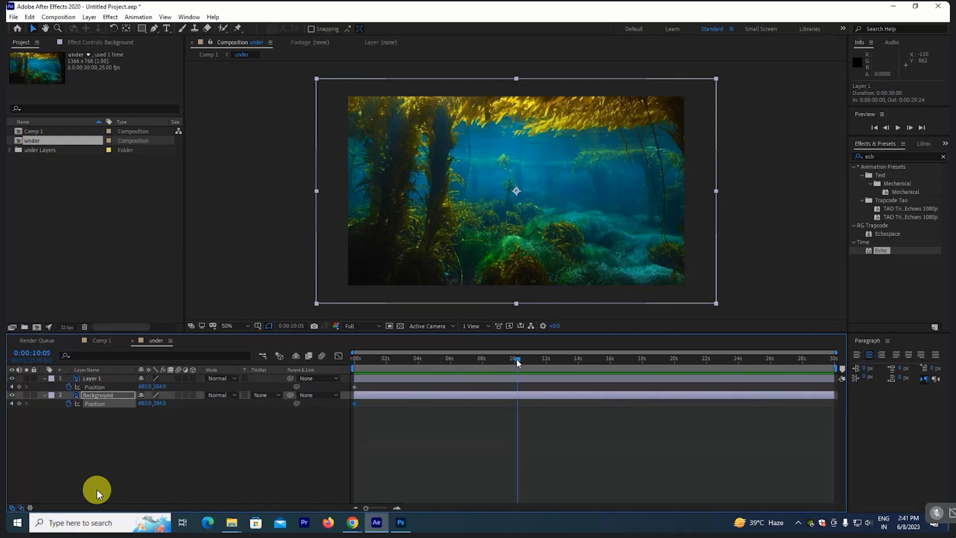
{"action": "left_click_drag", "start_coordinate": [518, 362], "coordinate": [514, 362]}
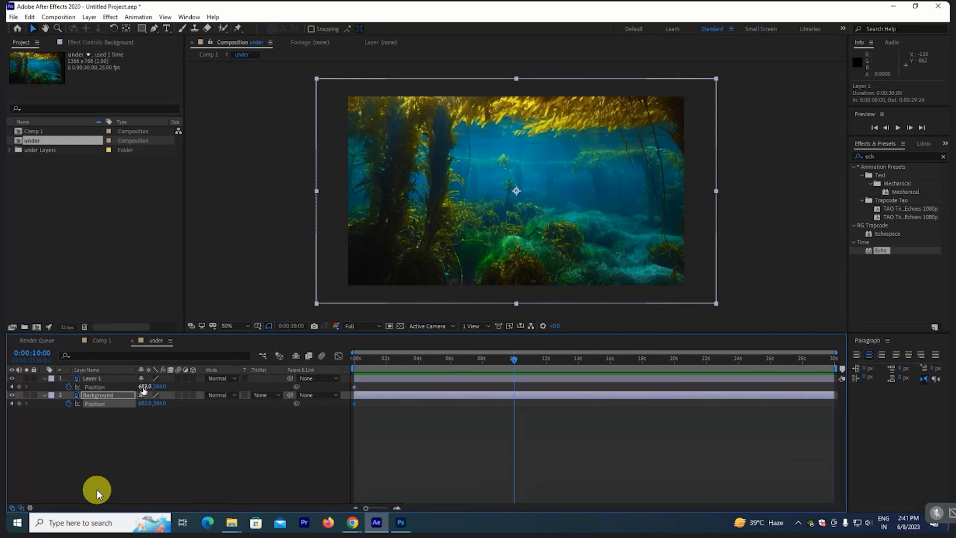
{"action": "mouse_move", "coordinate": [144, 386]}
{"action": "left_mouse_down"}
{"action": "mouse_move", "coordinate": [151, 402]}
{"action": "mouse_move", "coordinate": [180, 402]}
{"action": "left_mouse_up"}
{"action": "key", "text": "ctrl+z"}
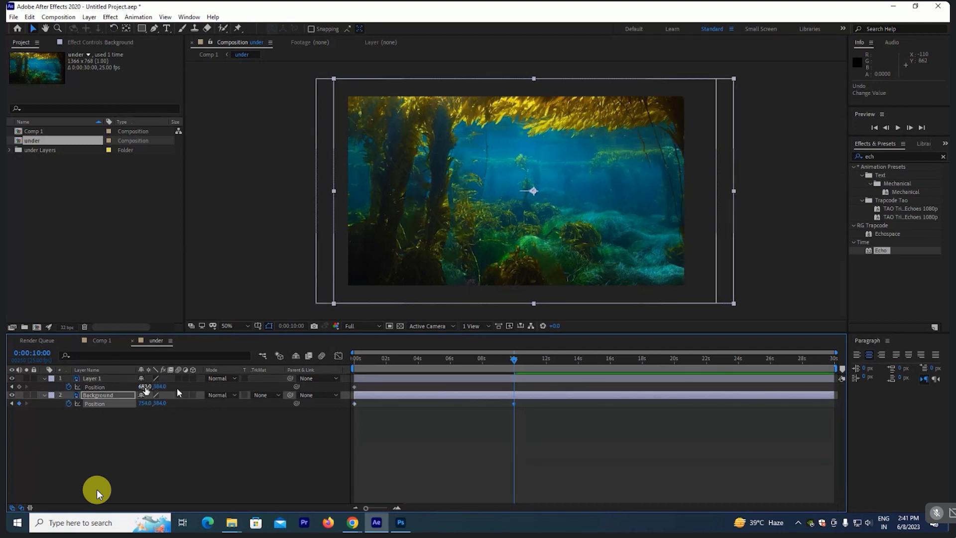
{"action": "left_click_drag", "start_coordinate": [146, 387], "coordinate": [195, 390]}
{"action": "left_click", "coordinate": [457, 384]}
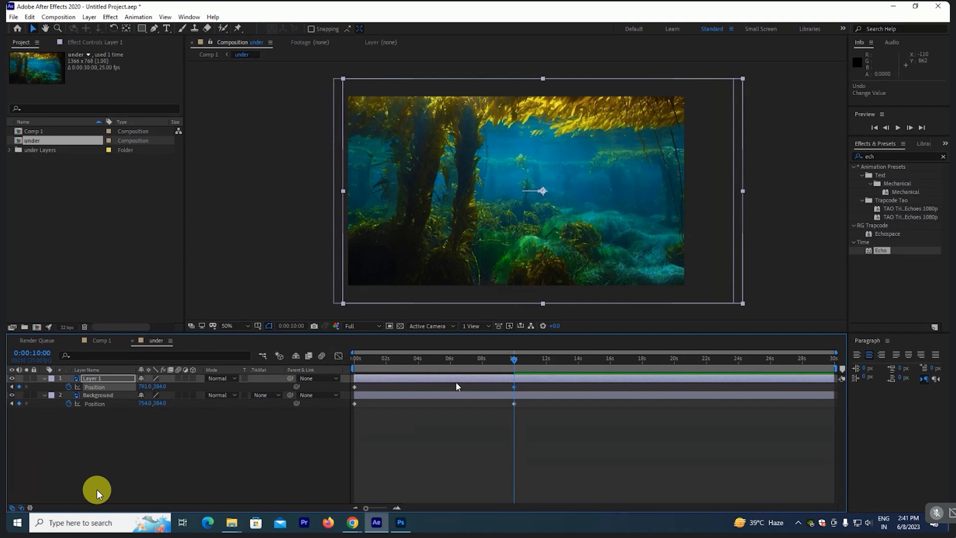
{"action": "left_click_drag", "start_coordinate": [511, 358], "coordinate": [217, 358]}
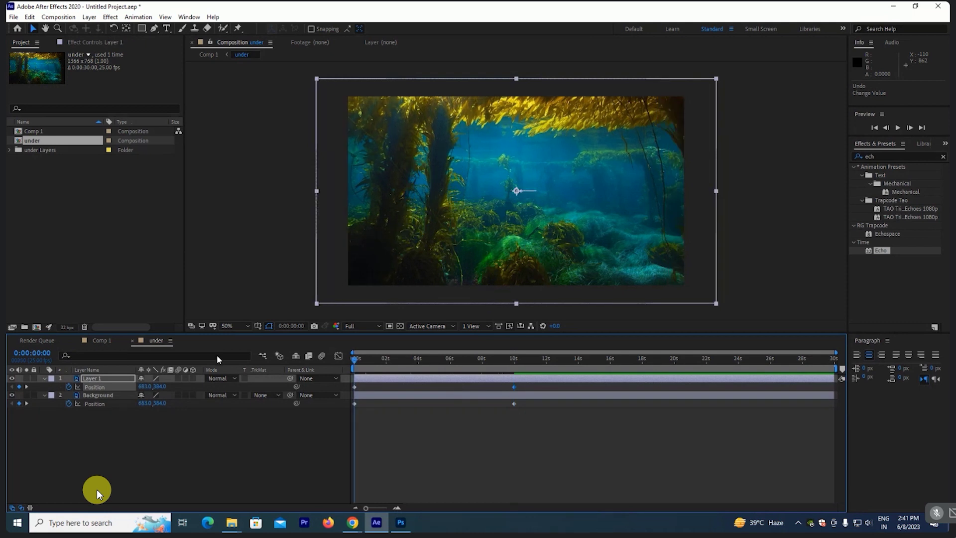
{"action": "key", "text": "space"}
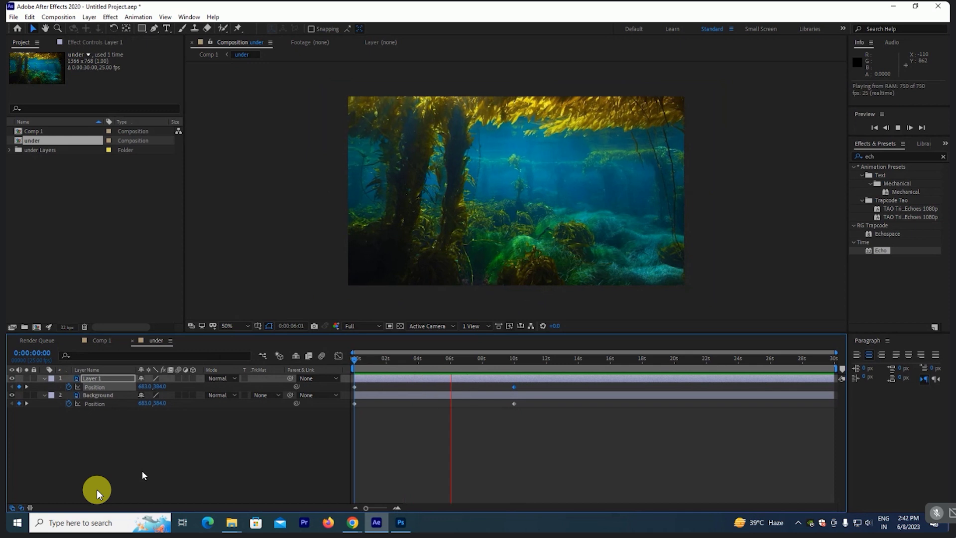
Step: Trim the under comp to a work area ending at 10 seconds and preview it
{"action": "left_click", "coordinate": [514, 367]}
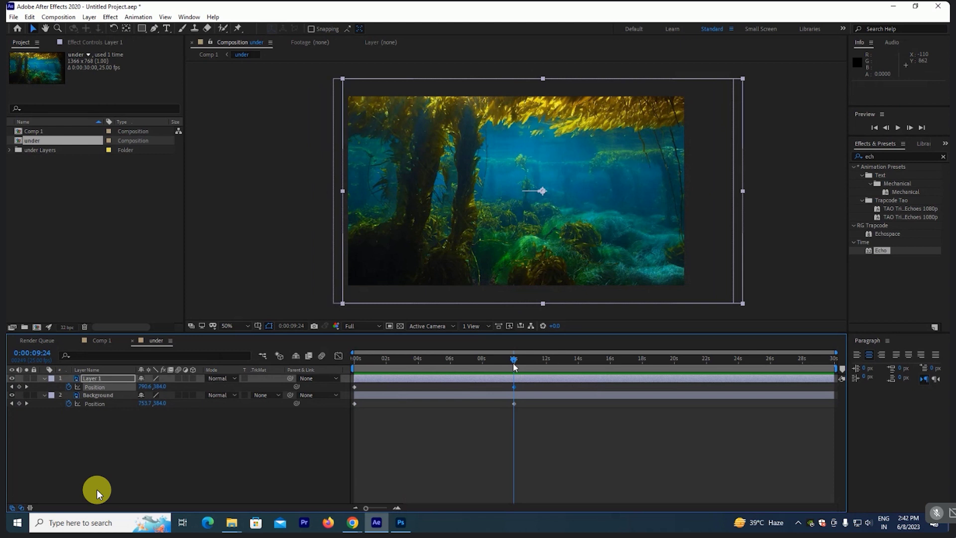
{"action": "key", "text": "n"}
{"action": "right_click", "coordinate": [499, 368]}
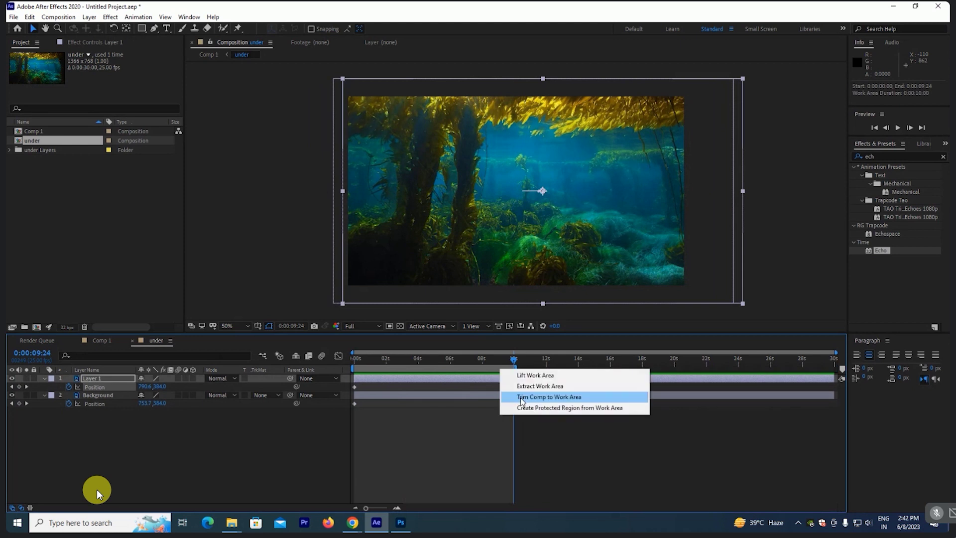
{"action": "left_click", "coordinate": [546, 395]}
{"action": "key", "text": "space"}
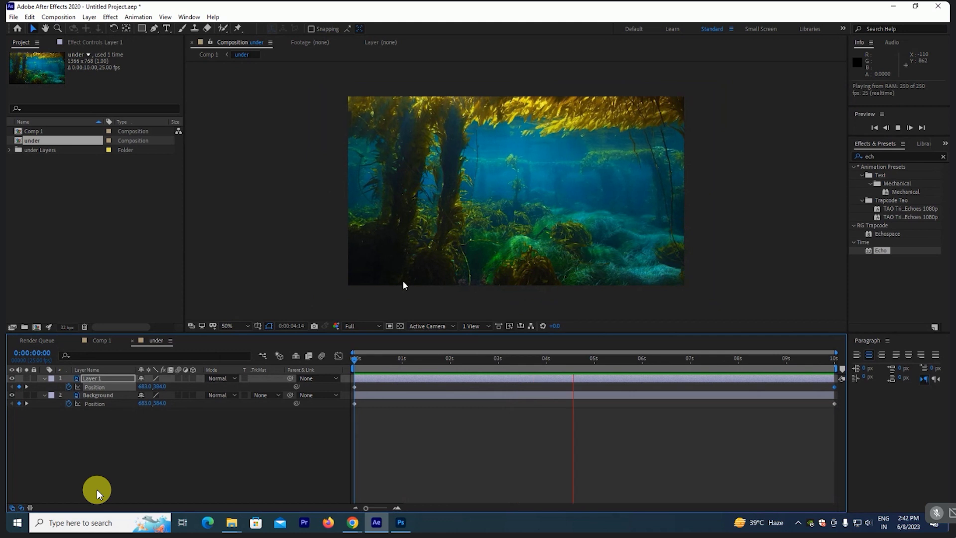
{"action": "key", "text": "space"}
Step: Trim Comp 1 to a work area ending at 0:00:09:22, preview, and check the view at 100% and 50%
{"action": "left_click", "coordinate": [99, 342]}
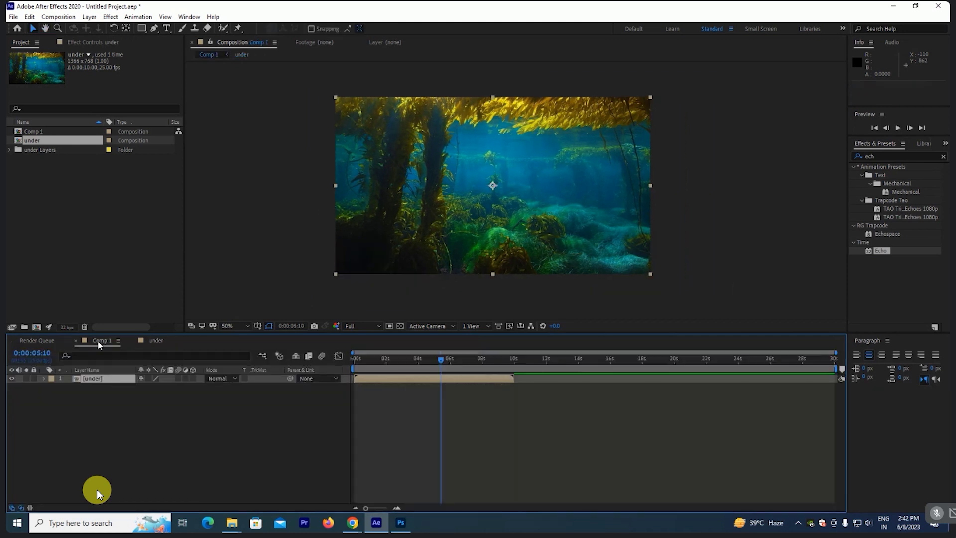
{"action": "key", "text": "F2"}
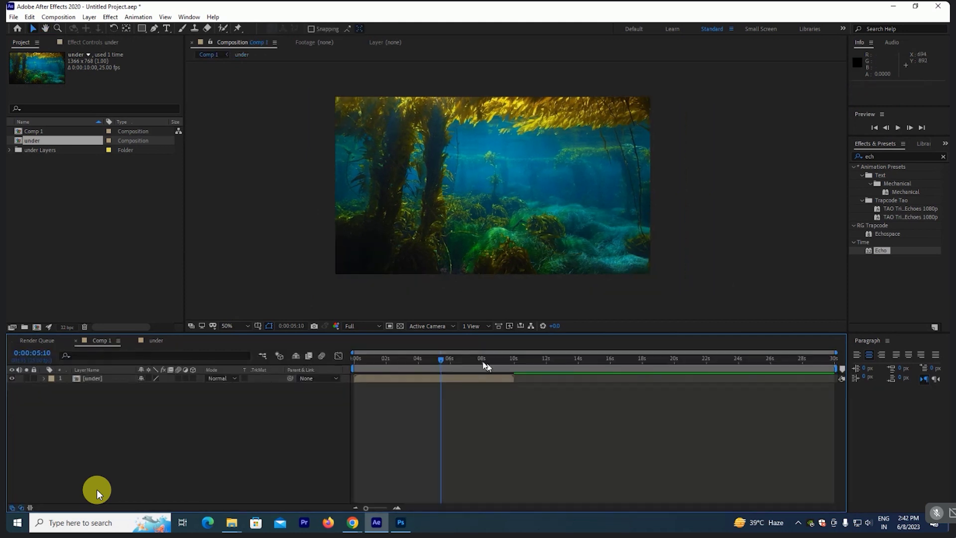
{"action": "left_click_drag", "start_coordinate": [485, 366], "coordinate": [514, 363]}
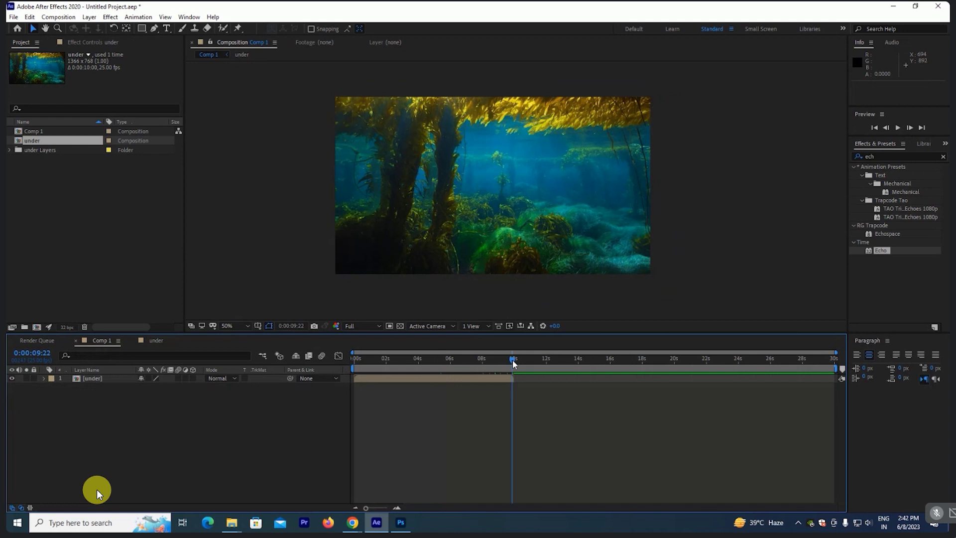
{"action": "key", "text": "n"}
{"action": "right_click", "coordinate": [506, 368]}
{"action": "left_click", "coordinate": [519, 395]}
{"action": "key", "text": "space"}
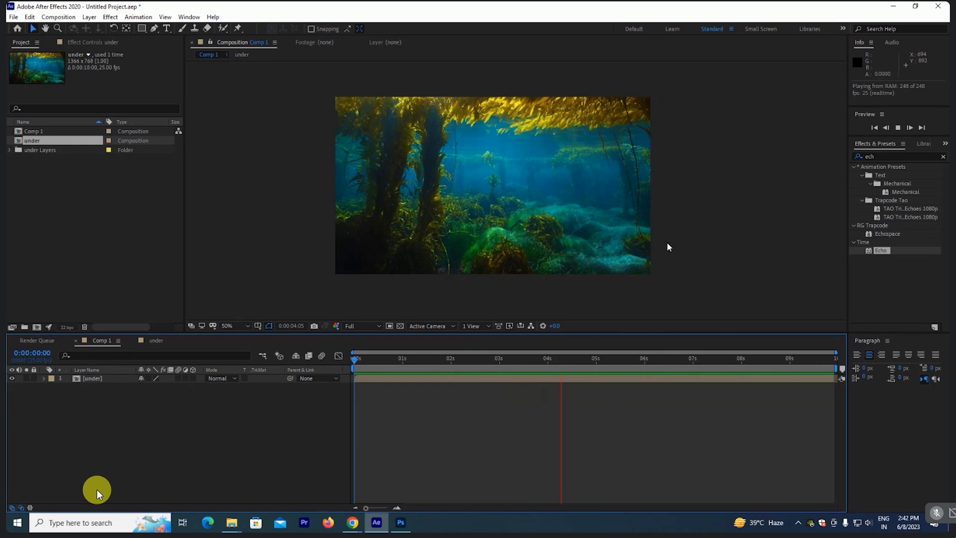
{"action": "key", "text": "space"}
{"action": "key", "text": "slash"}
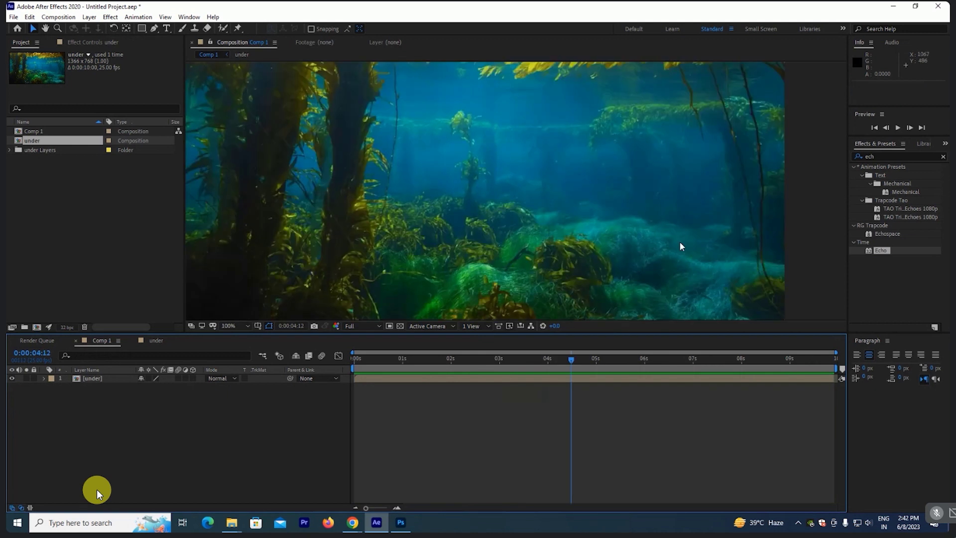
{"action": "key", "text": "comma"}
{"action": "key", "text": "comma"}
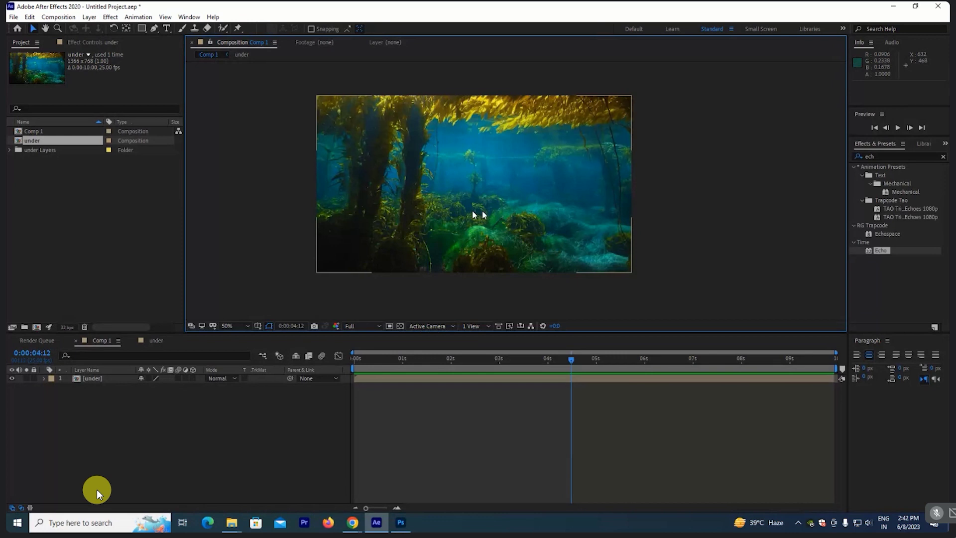
{"action": "scroll", "coordinate": [473, 215], "scroll_direction": "up", "scroll_amount": 2}
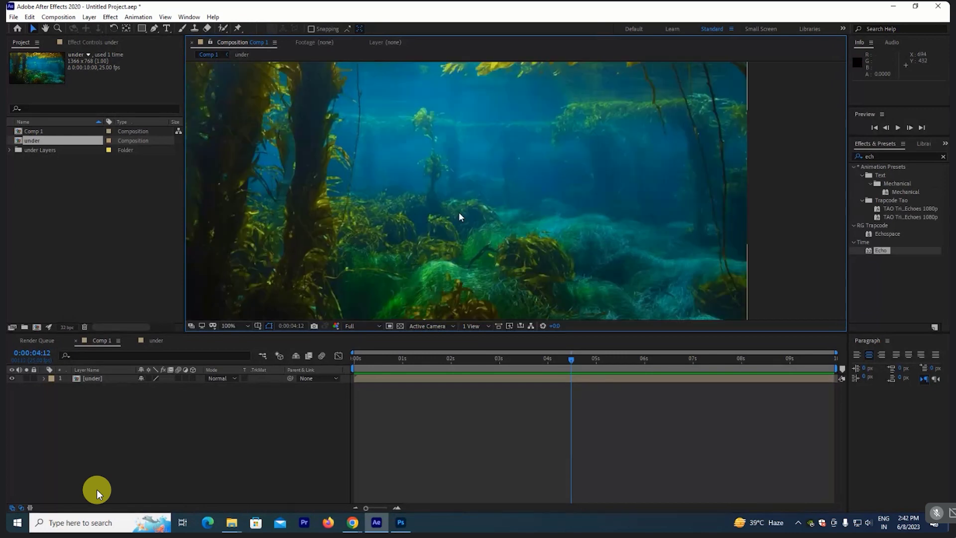
Step: Add a black solid to Comp 1 and apply Fractal Noise to it
{"action": "key", "text": "ctrl+y"}
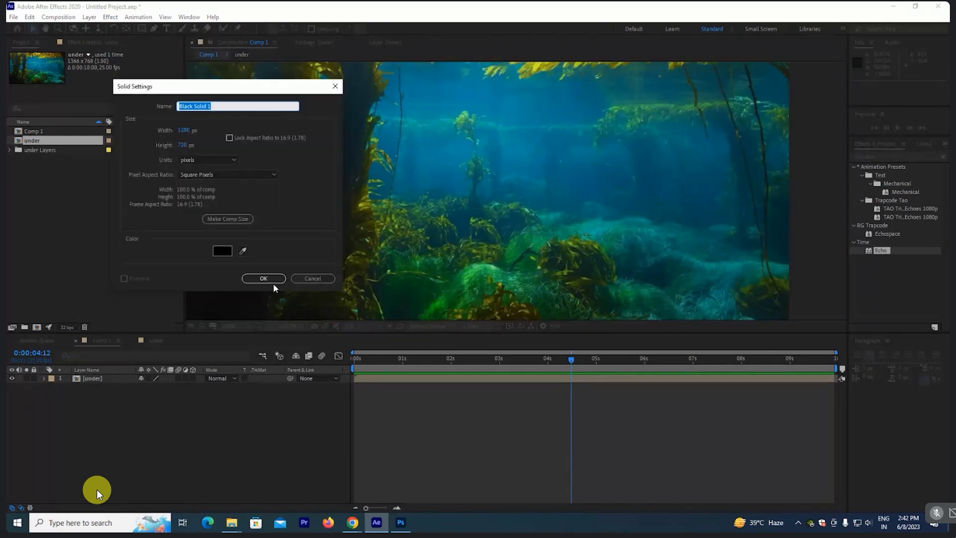
{"action": "left_click", "coordinate": [272, 283]}
{"action": "double_click", "coordinate": [900, 155]}
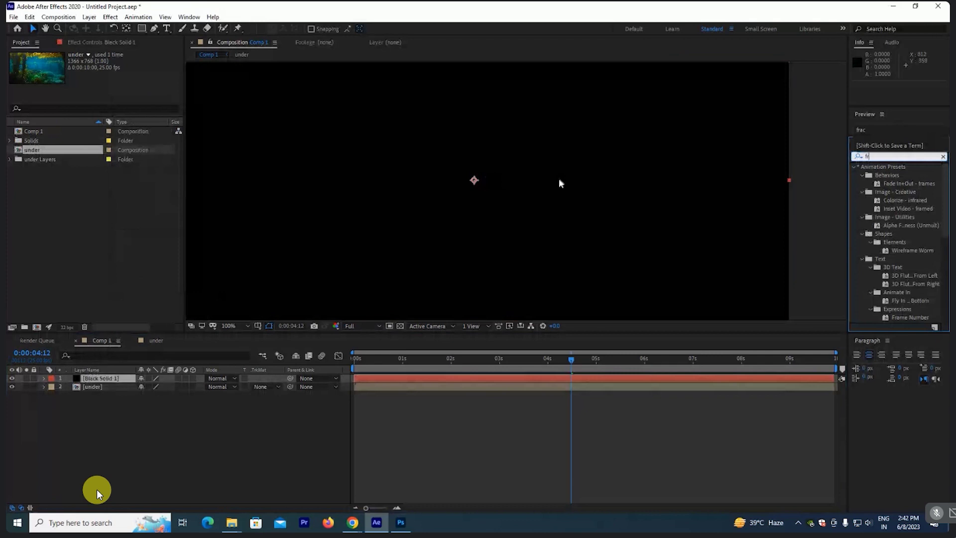
{"action": "type", "text": "frac"}
{"action": "mouse_move", "coordinate": [899, 234]}
{"action": "left_mouse_down"}
{"action": "mouse_move", "coordinate": [579, 219]}
{"action": "mouse_move", "coordinate": [563, 207]}
{"action": "left_mouse_up"}
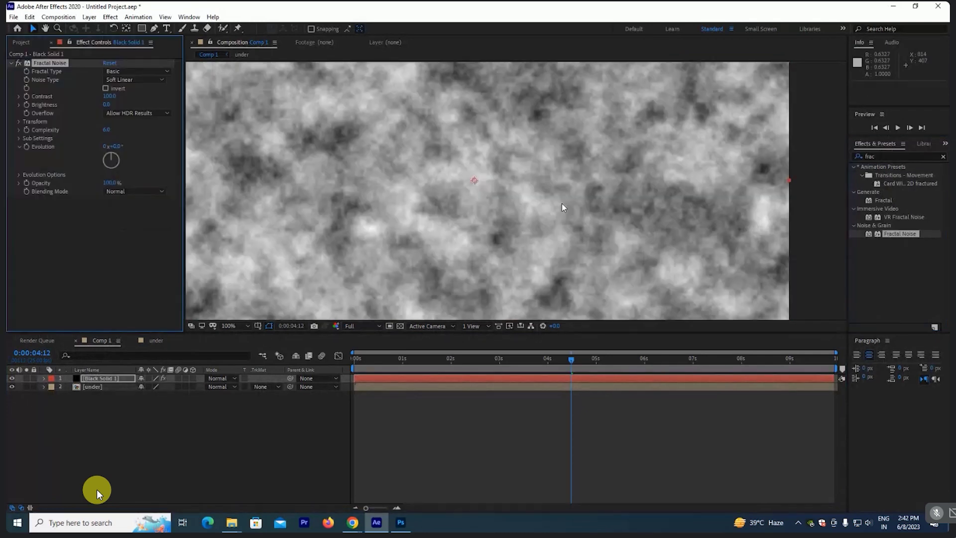
{"action": "key", "text": "comma"}
{"action": "key", "text": "comma"}
Step: Set Fractal Noise Evolution to 3 revolutions at the last frame and preview from the start
{"action": "key", "text": "Home"}
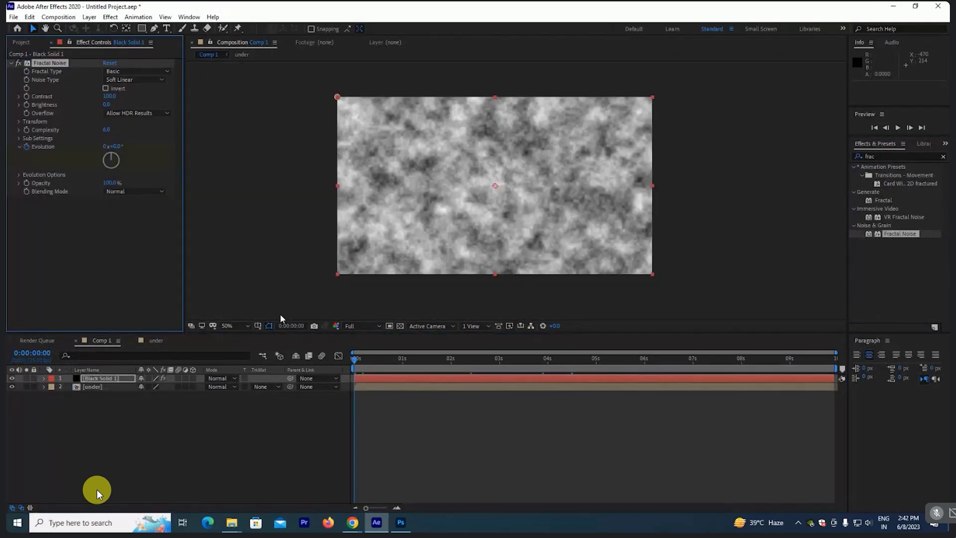
{"action": "left_click", "coordinate": [832, 358]}
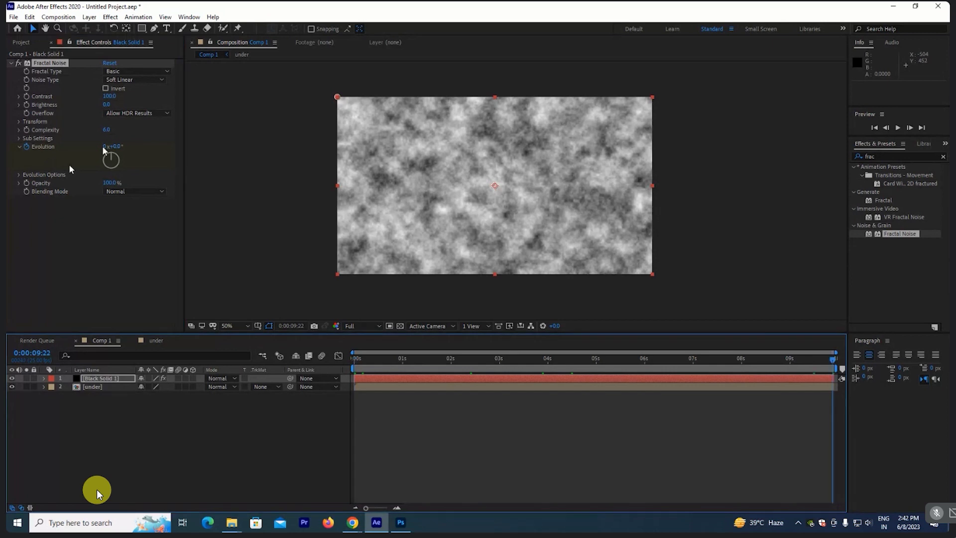
{"action": "left_click", "coordinate": [106, 146]}
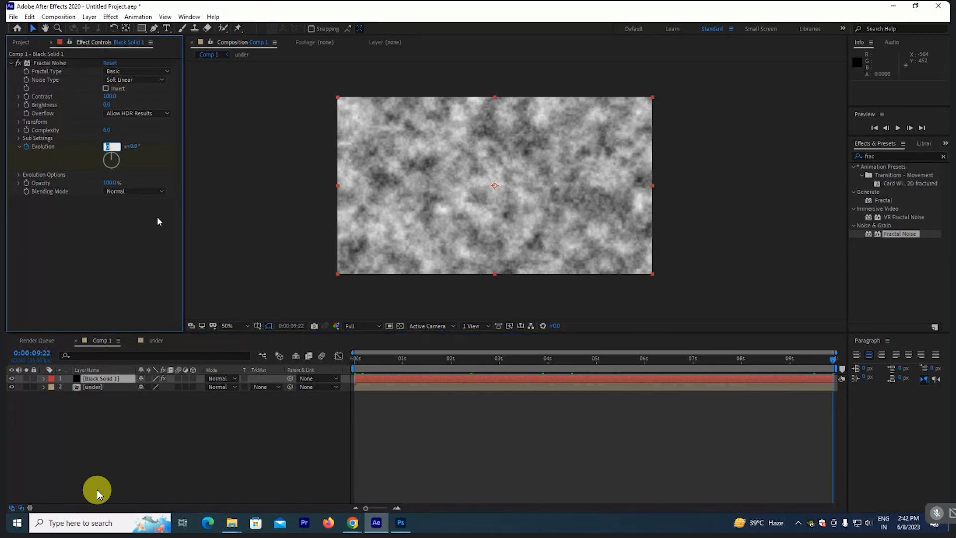
{"action": "type", "text": "3"}
{"action": "key", "text": "Return"}
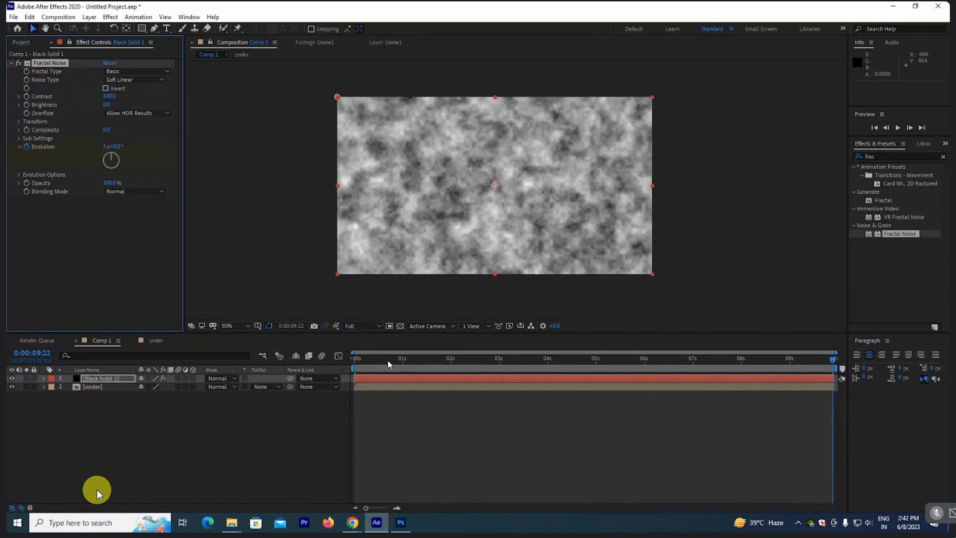
{"action": "left_click_drag", "start_coordinate": [387, 360], "coordinate": [7, 332]}
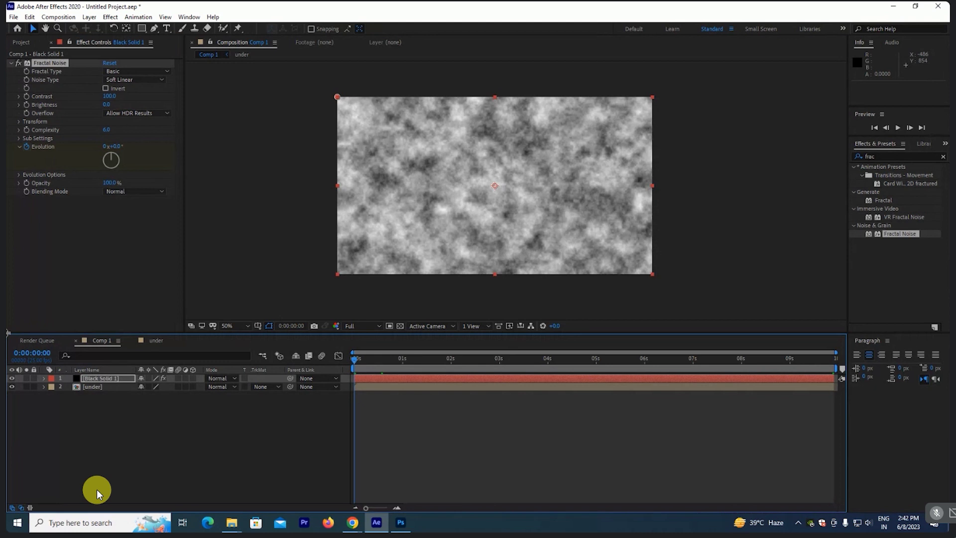
{"action": "key", "text": "space"}
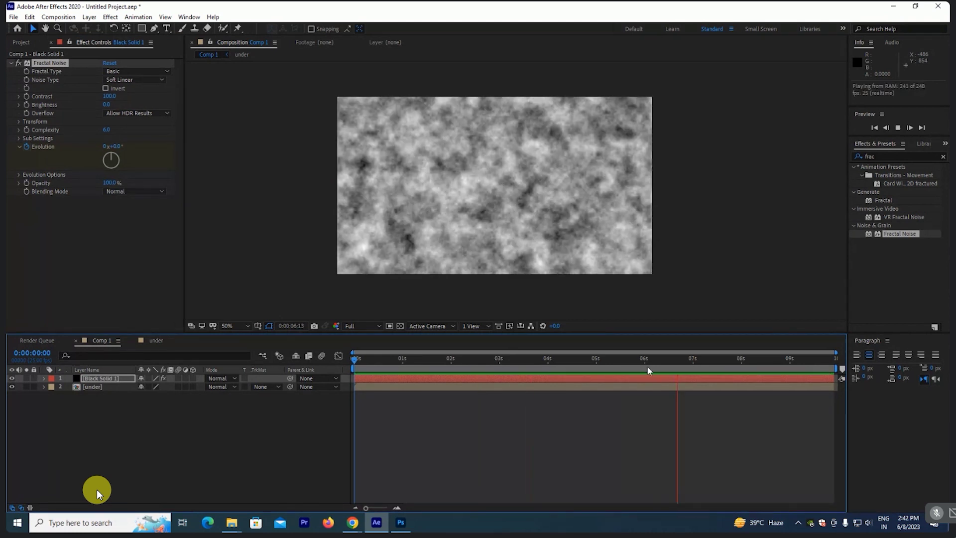
{"action": "key", "text": "space"}
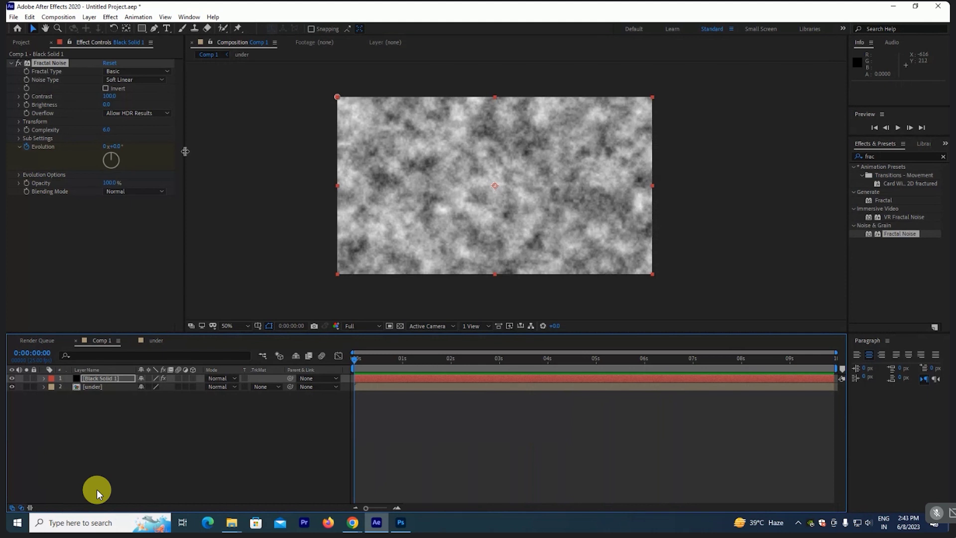
Step: Turn off Uniform Scaling and set Scale Width 565.2 and Scale Height 20, then preview
{"action": "left_click", "coordinate": [18, 122]}
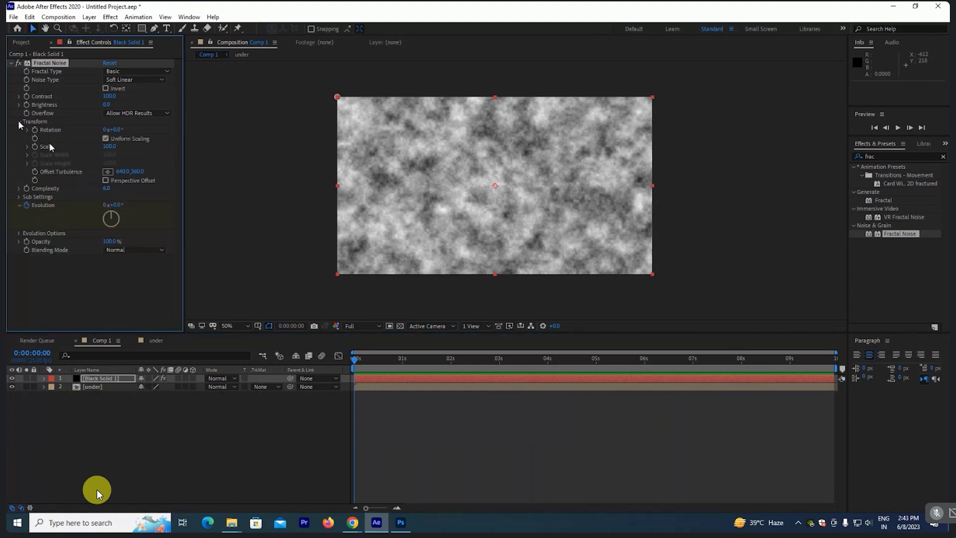
{"action": "mouse_move", "coordinate": [116, 144]}
{"action": "left_mouse_down"}
{"action": "mouse_move", "coordinate": [81, 148]}
{"action": "mouse_move", "coordinate": [66, 167]}
{"action": "left_mouse_up"}
{"action": "key", "text": "ctrl+z"}
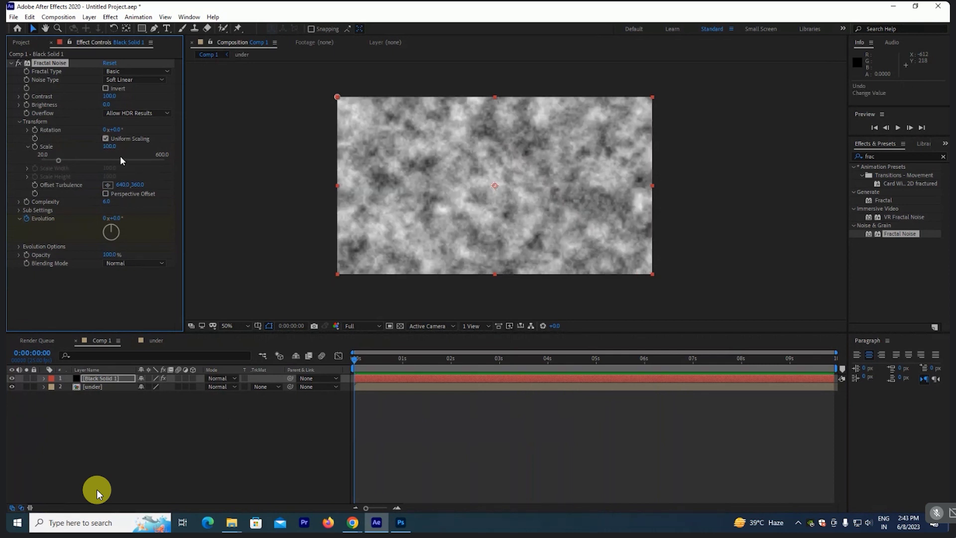
{"action": "left_click", "coordinate": [106, 139]}
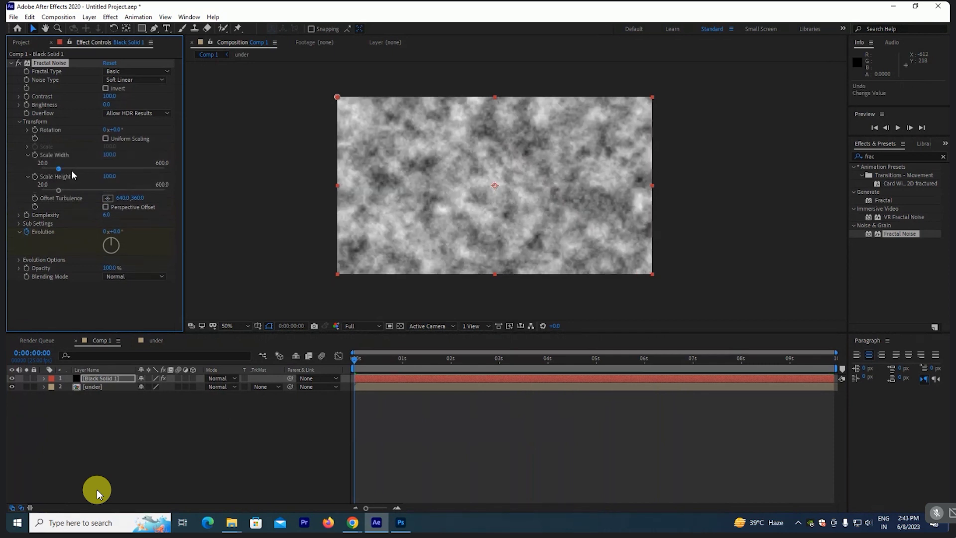
{"action": "left_click_drag", "start_coordinate": [59, 169], "coordinate": [157, 168]}
{"action": "left_click_drag", "start_coordinate": [58, 190], "coordinate": [36, 197]}
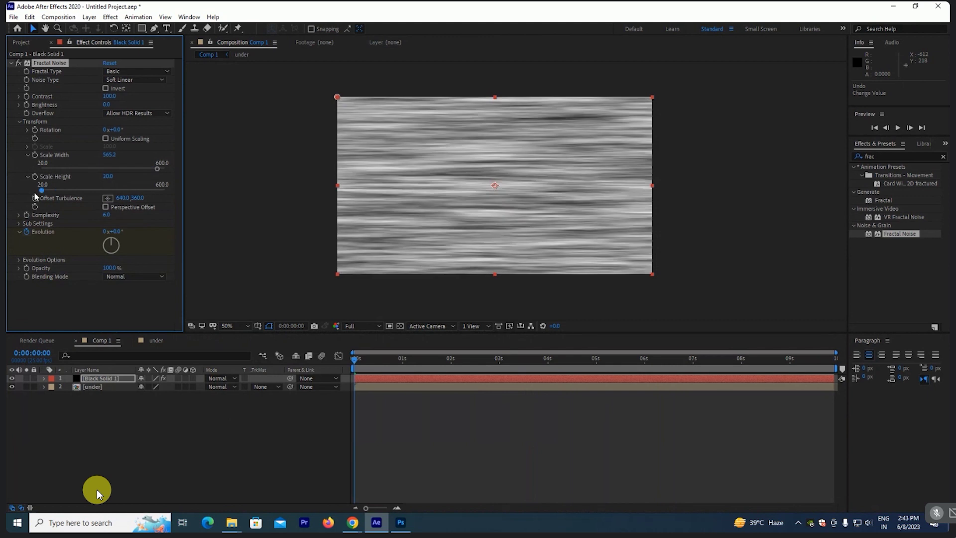
{"action": "key", "text": "space"}
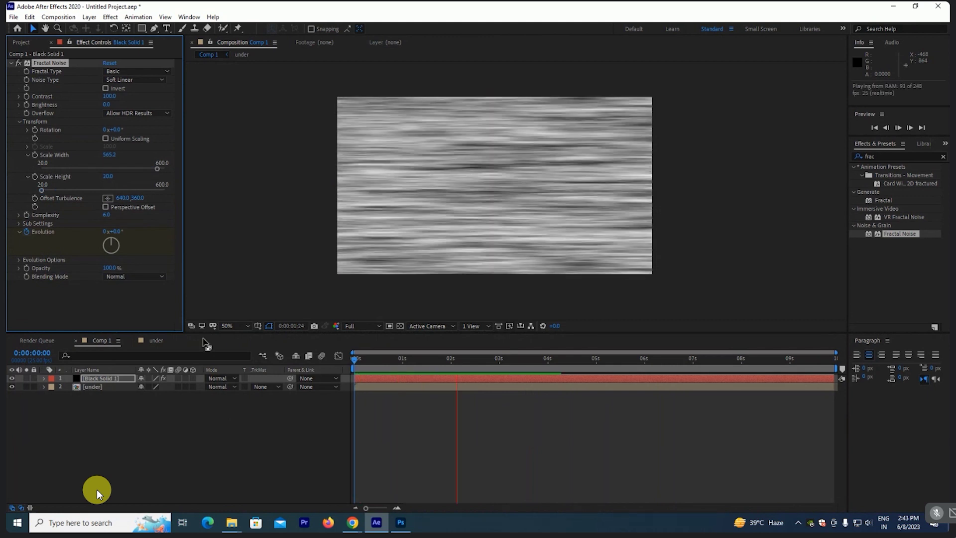
{"action": "key", "text": "space"}
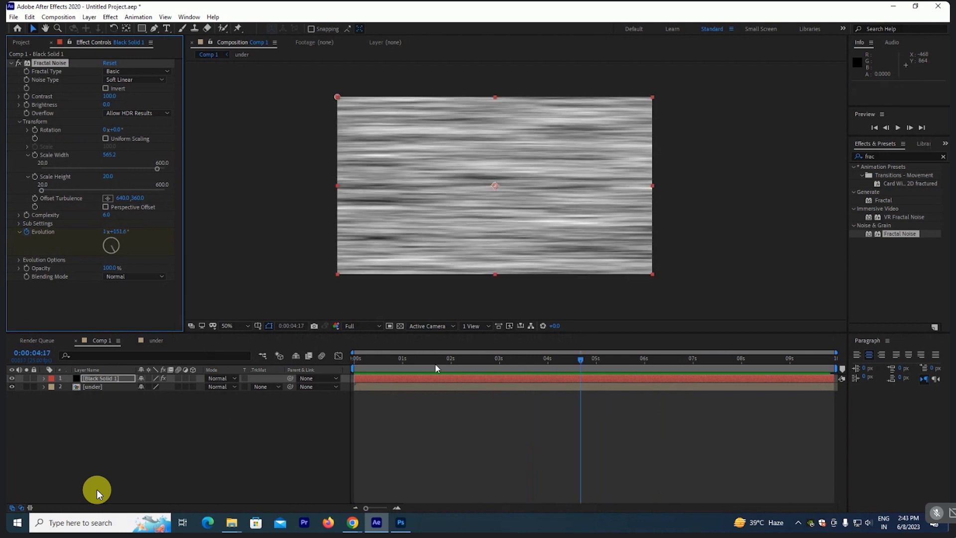
Step: At the first frame, pick an Offset Turbulence point in the comp with its crosshair
{"action": "left_click", "coordinate": [437, 368]}
{"action": "key", "text": "Home"}
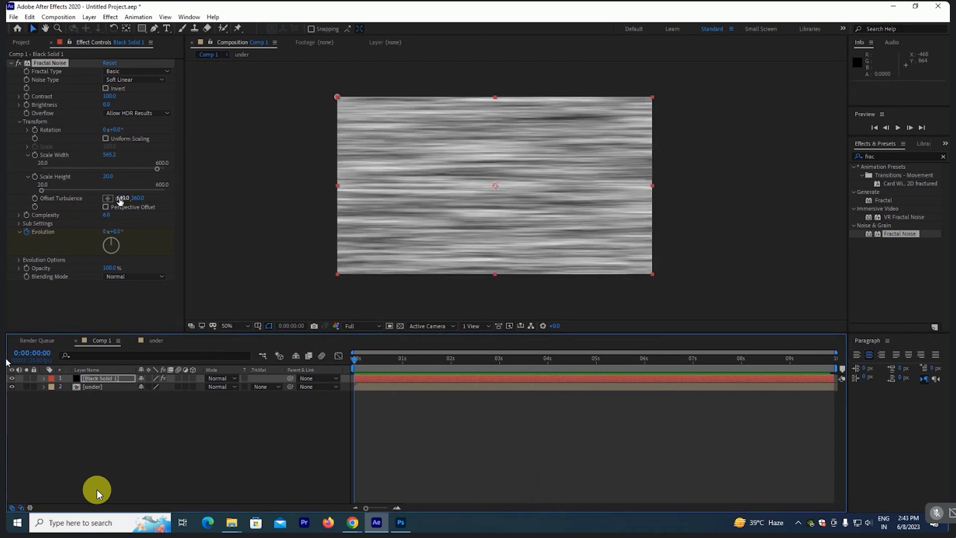
{"action": "left_click", "coordinate": [108, 198]}
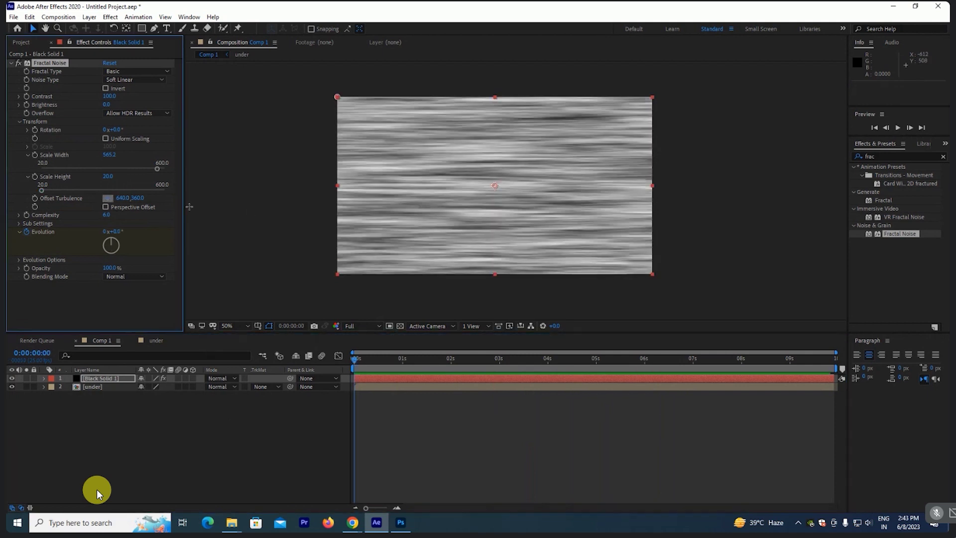
{"action": "left_click", "coordinate": [513, 139]}
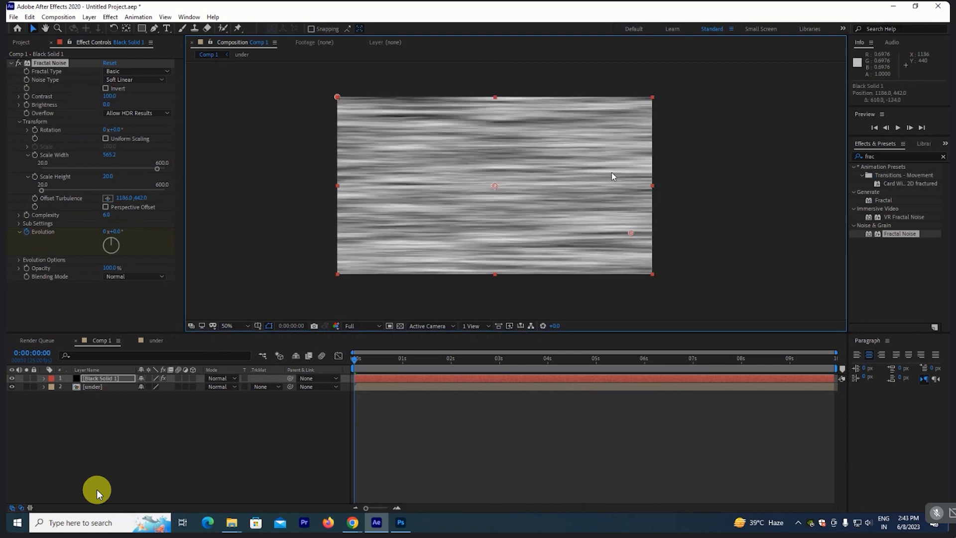
{"action": "right_click", "coordinate": [562, 285]}
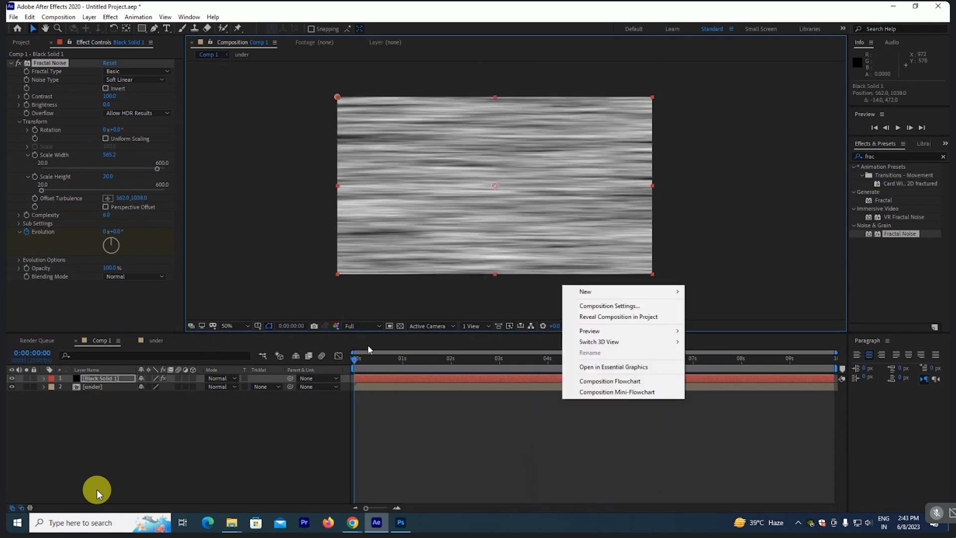
{"action": "left_click", "coordinate": [524, 216]}
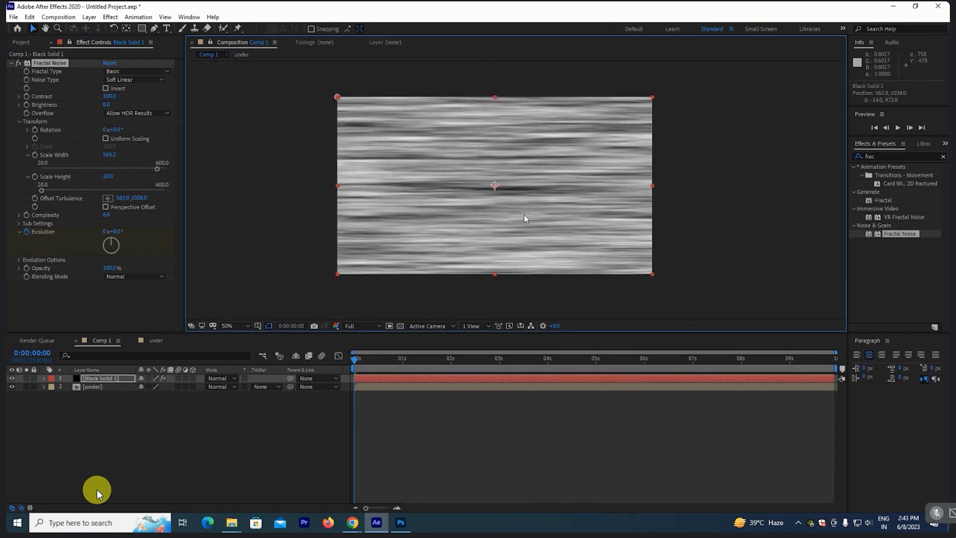
{"action": "left_click", "coordinate": [107, 199]}
{"action": "left_click", "coordinate": [453, 152]}
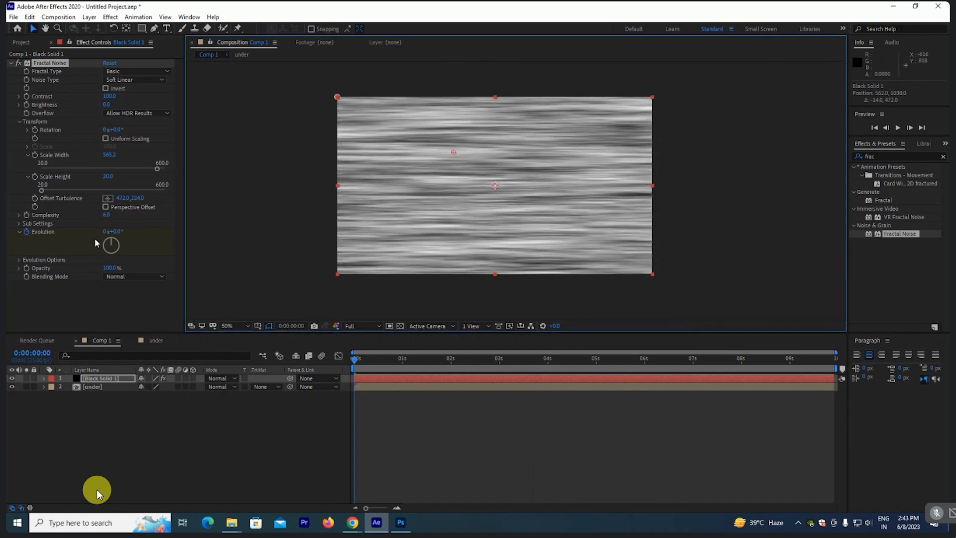
{"action": "left_click", "coordinate": [42, 204]}
Step: At the last frame, move the Offset Turbulence point to 902,726 and preview the drifting streaks
{"action": "key", "text": "End"}
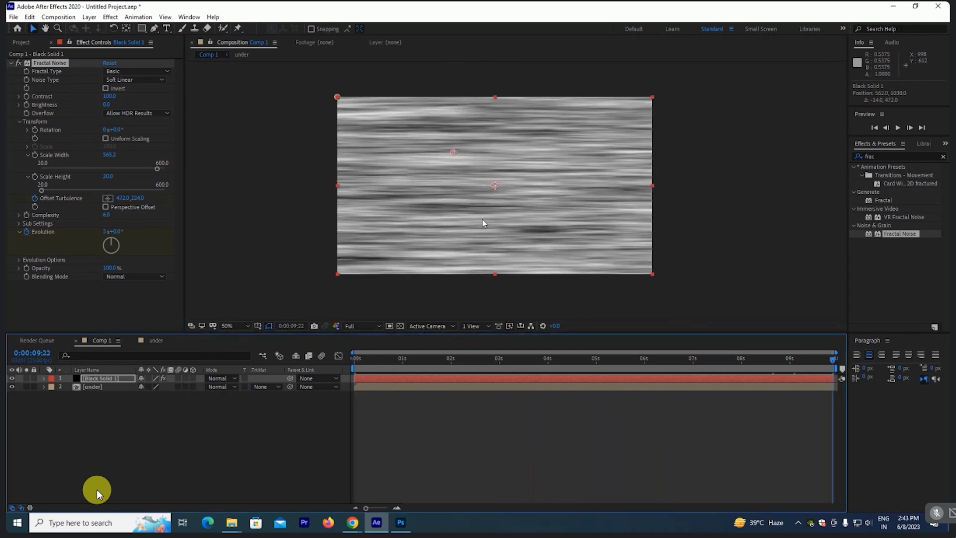
{"action": "left_click_drag", "start_coordinate": [453, 151], "coordinate": [547, 262]}
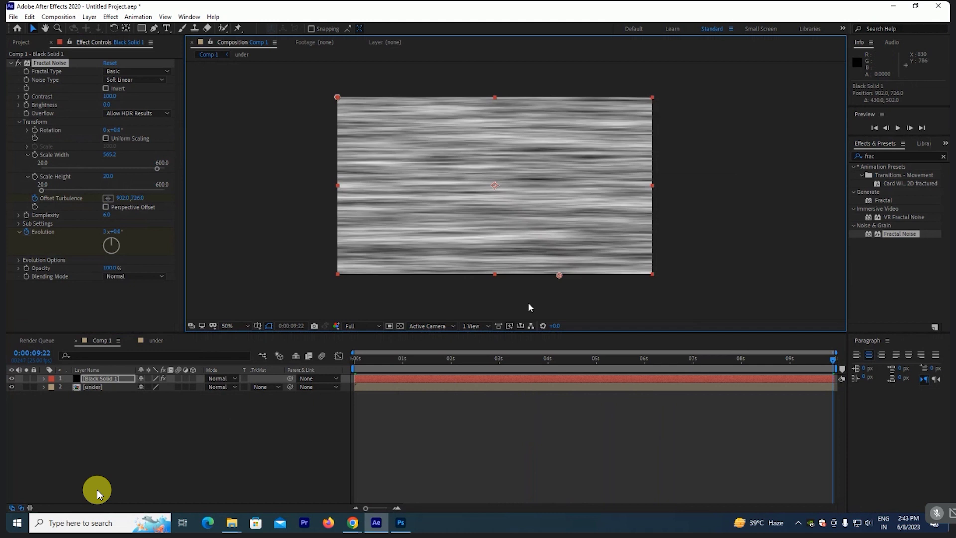
{"action": "left_click", "coordinate": [9, 381]}
{"action": "key", "text": "Home"}
{"action": "key", "text": "space"}
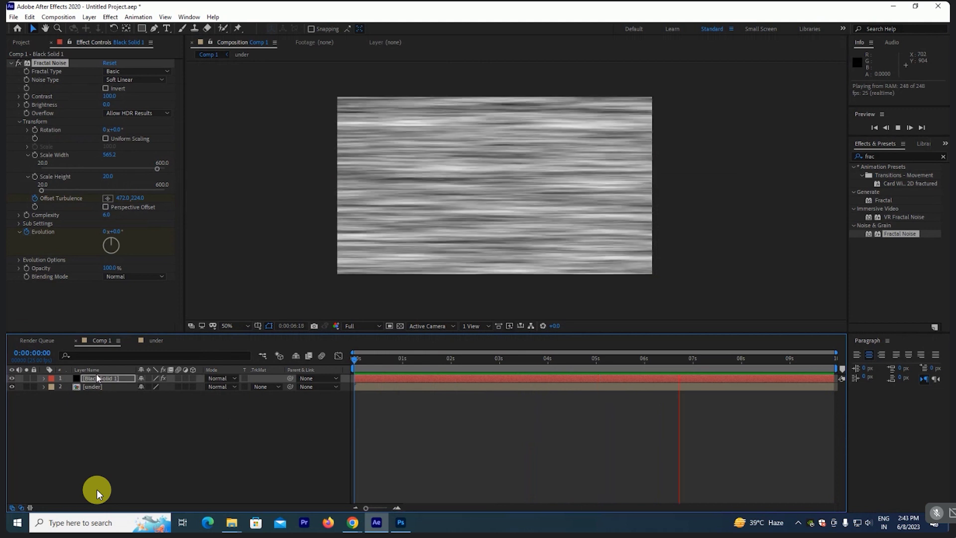
{"action": "left_click", "coordinate": [97, 379]}
Step: Pre-compose the Black Solid 1 noise layer into a precomp named 'map'
{"action": "right_click", "coordinate": [97, 378]}
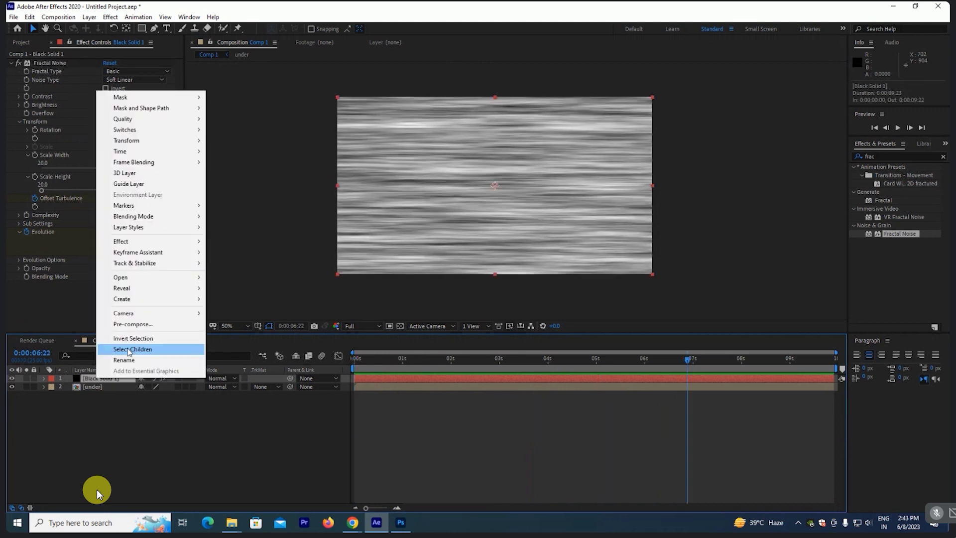
{"action": "left_click", "coordinate": [137, 324]}
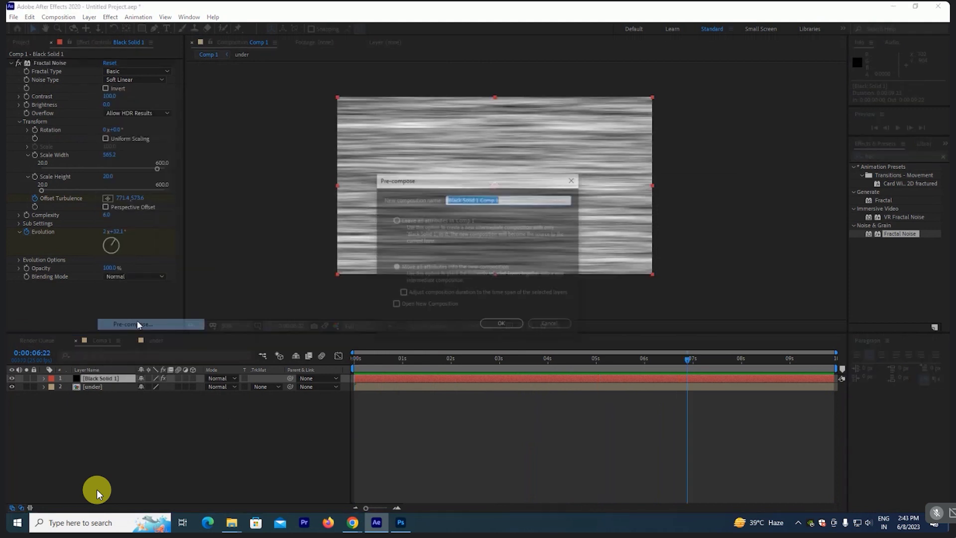
{"action": "type", "text": "map"}
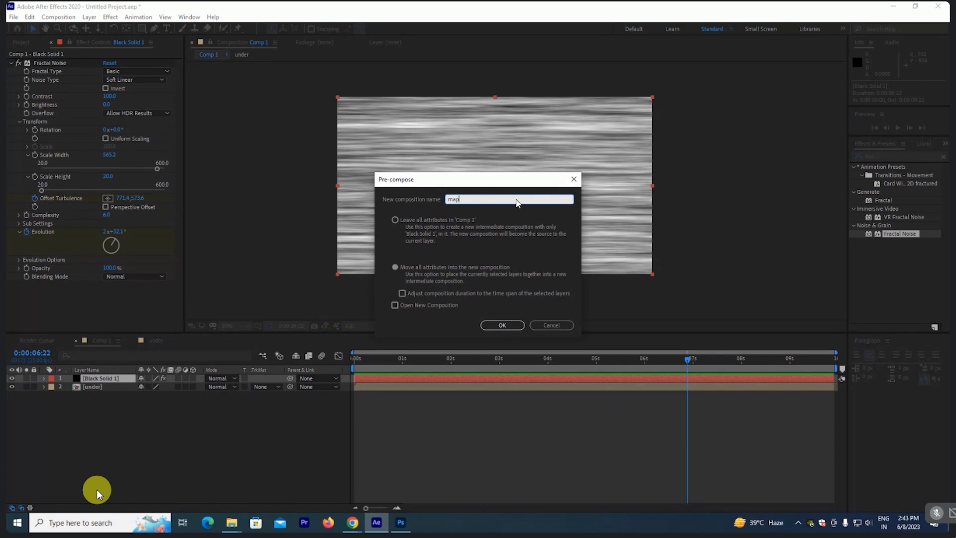
{"action": "left_click", "coordinate": [503, 325]}
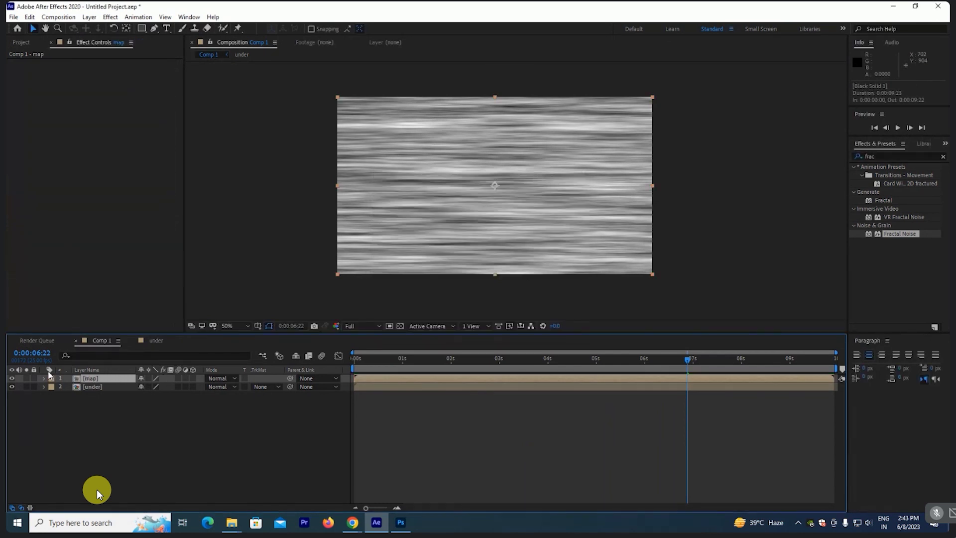
Step: Hide the map layer to reveal the under kelp footage at the first frame, then focus the effects search
{"action": "left_click", "coordinate": [11, 378]}
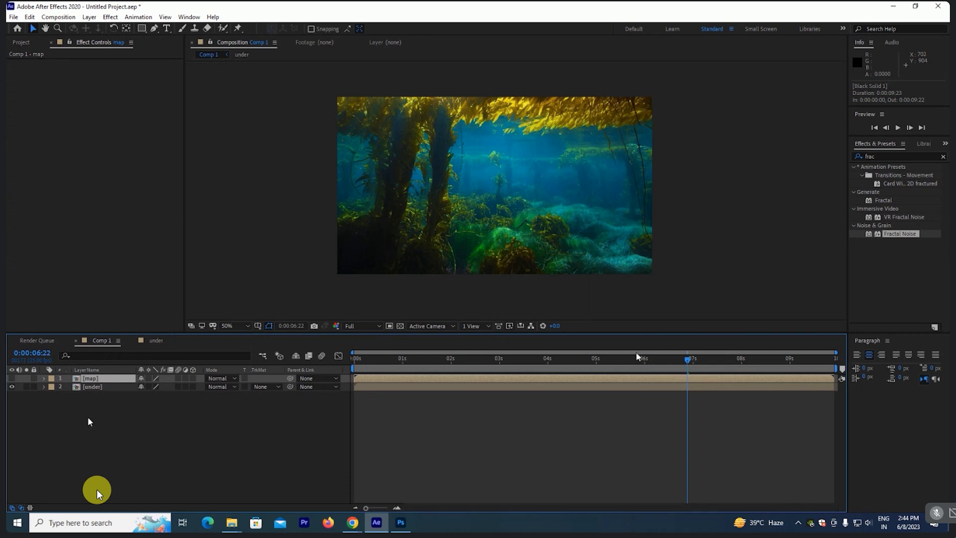
{"action": "key", "text": "Home"}
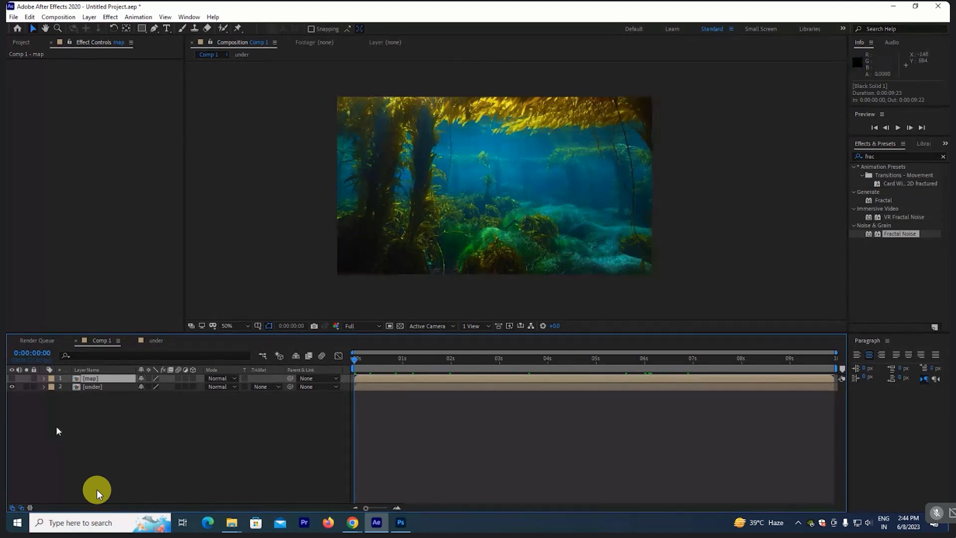
{"action": "left_click", "coordinate": [166, 440]}
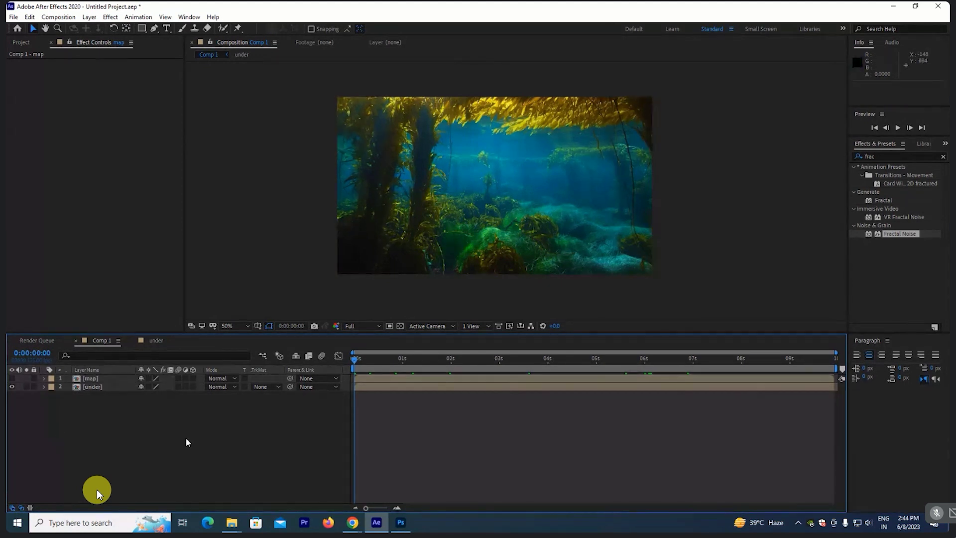
{"action": "left_click", "coordinate": [93, 388]}
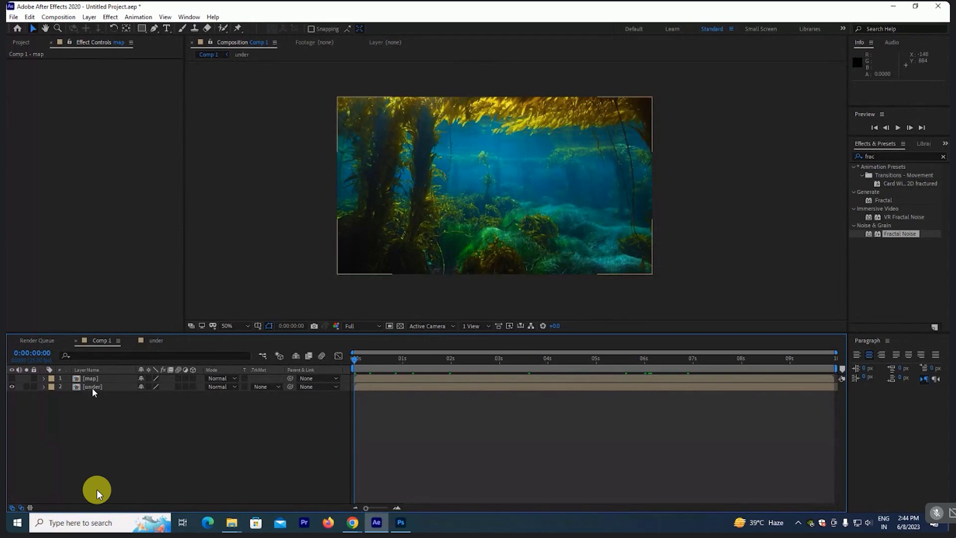
{"action": "left_click", "coordinate": [12, 387]}
{"action": "left_click", "coordinate": [12, 386]}
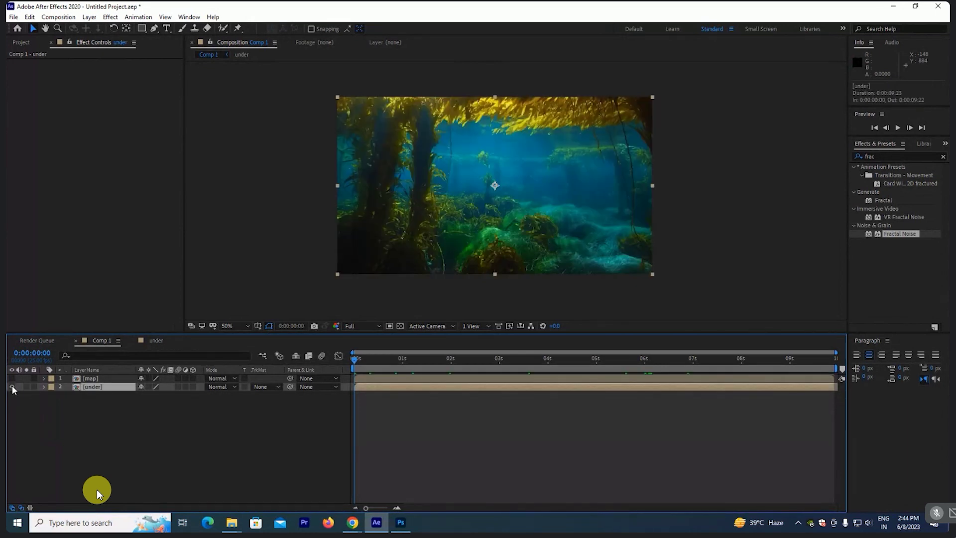
{"action": "type", "text": "dis"}
{"action": "left_click", "coordinate": [896, 156]}
Step: Search 'disp' and apply Displacement Map to the under footage layer at 100% view
{"action": "type", "text": "disp"}
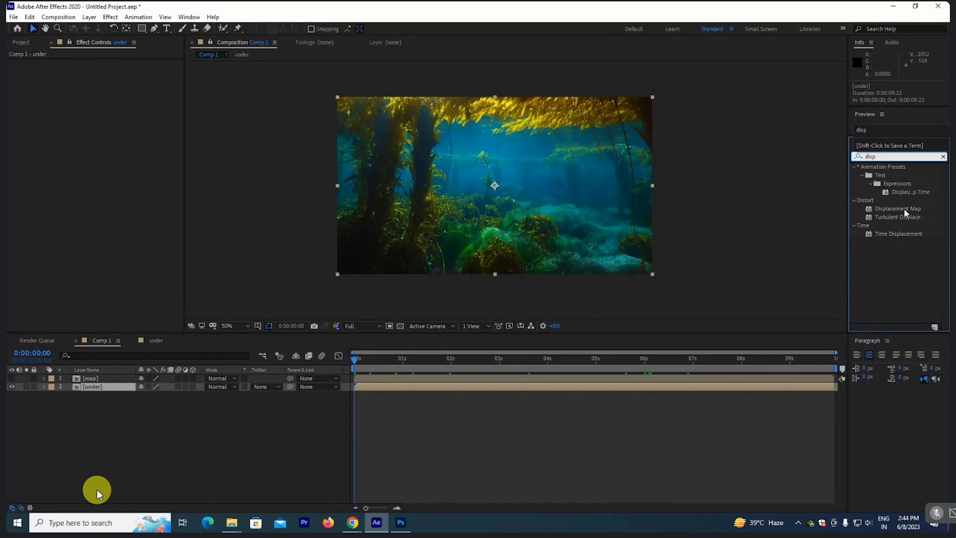
{"action": "left_click", "coordinate": [903, 208]}
{"action": "mouse_move", "coordinate": [882, 235]}
{"action": "left_mouse_down"}
{"action": "mouse_move", "coordinate": [102, 396]}
{"action": "mouse_move", "coordinate": [96, 387]}
{"action": "left_mouse_up"}
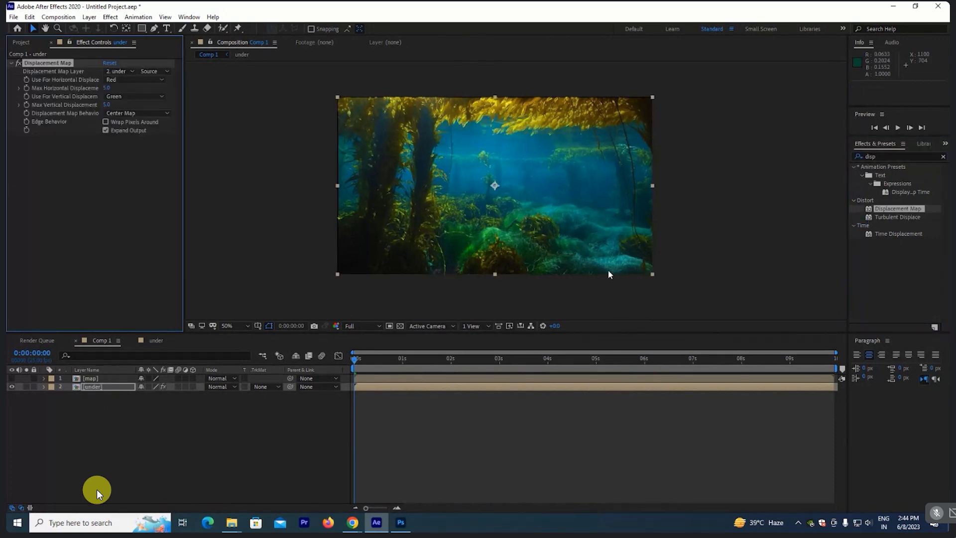
{"action": "key", "text": "slash"}
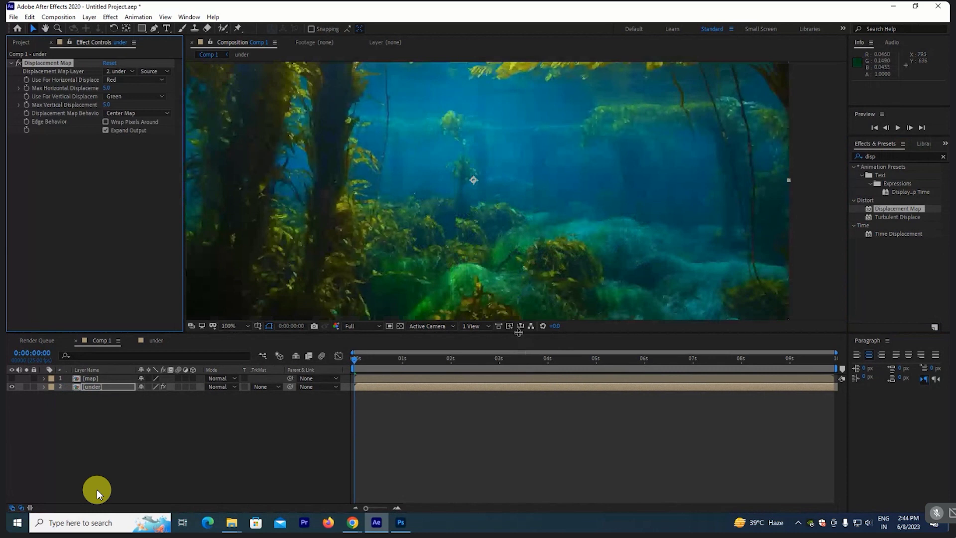
{"action": "left_click_drag", "start_coordinate": [518, 331], "coordinate": [518, 380]}
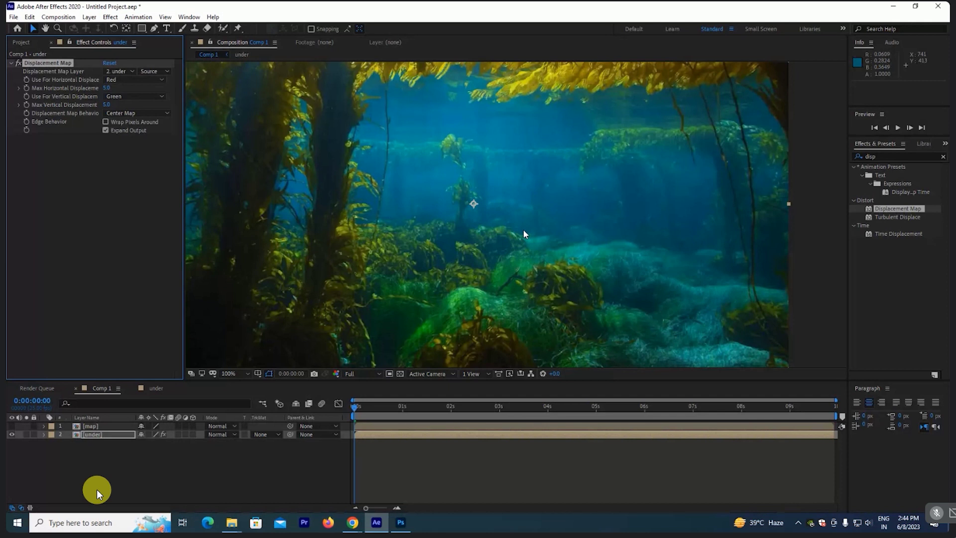
Step: Set Displacement Map Layer to map with Stretch Map to Fit, and preview the result
{"action": "left_click", "coordinate": [120, 71]}
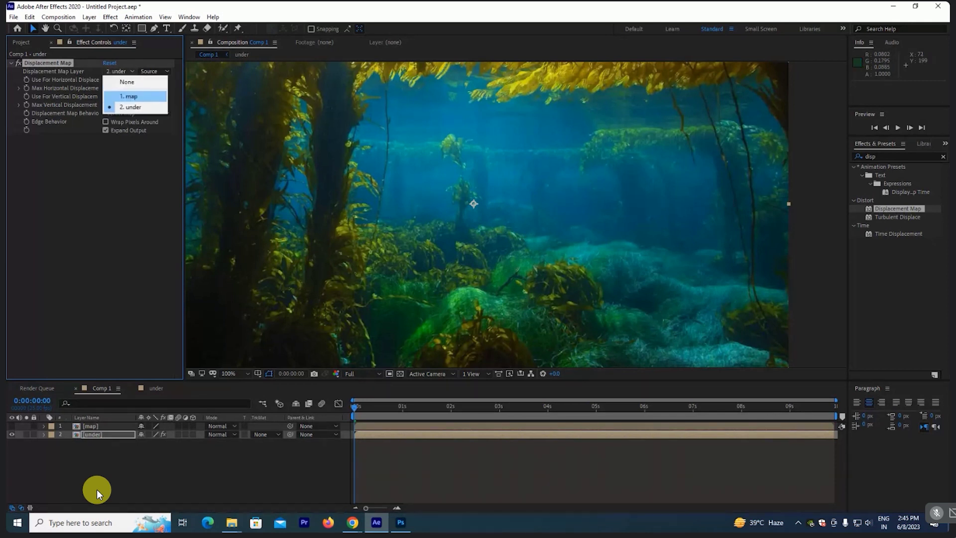
{"action": "left_click", "coordinate": [128, 96]}
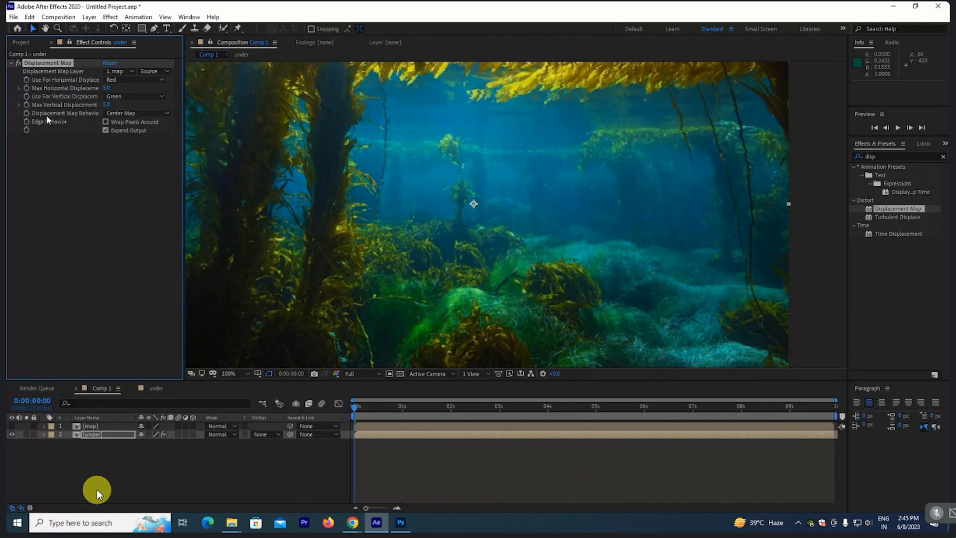
{"action": "left_click", "coordinate": [158, 113]}
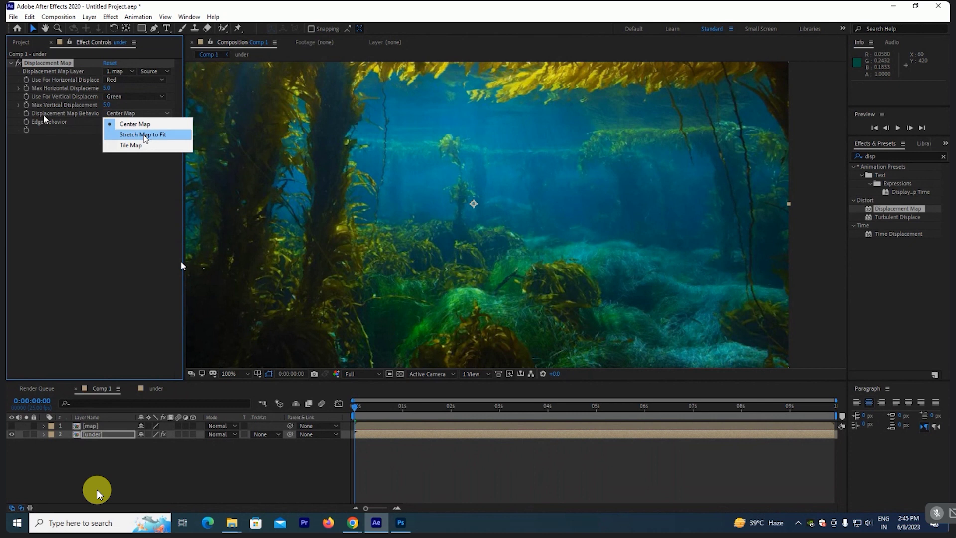
{"action": "left_click", "coordinate": [145, 135]}
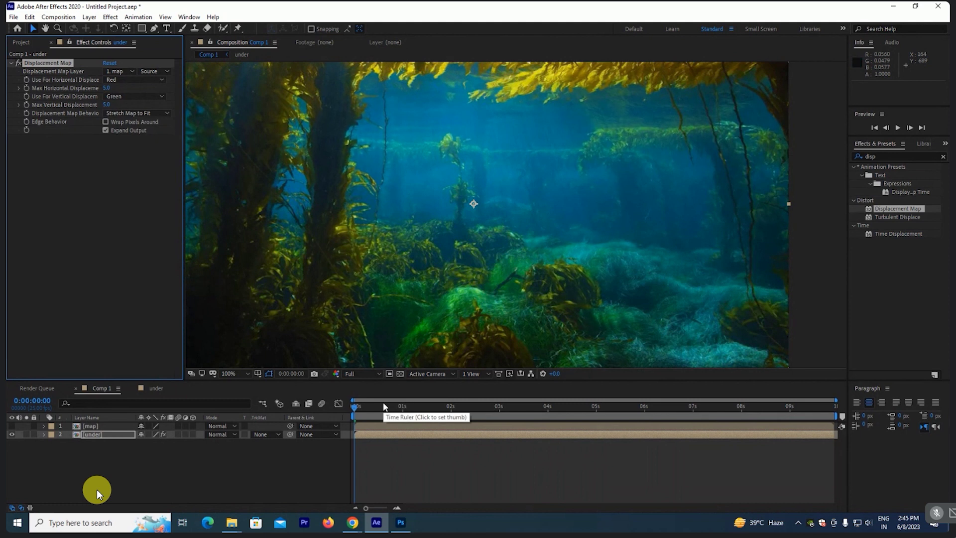
{"action": "key", "text": "space"}
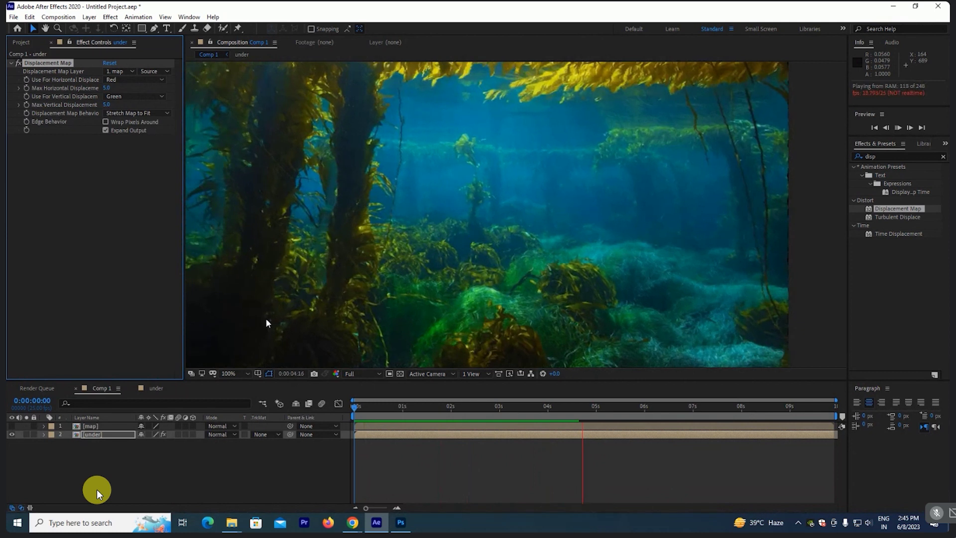
{"action": "key", "text": "comma"}
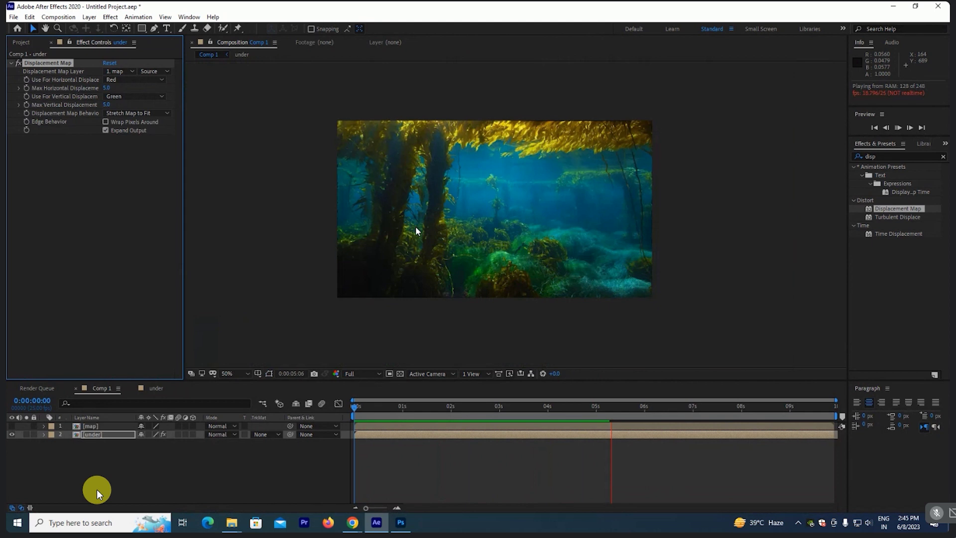
{"action": "key", "text": "period"}
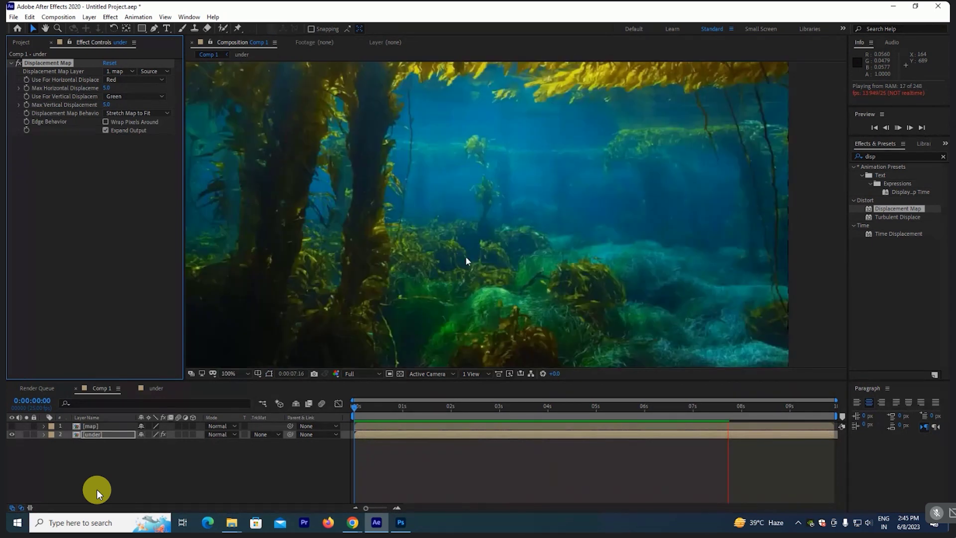
{"action": "key", "text": "space"}
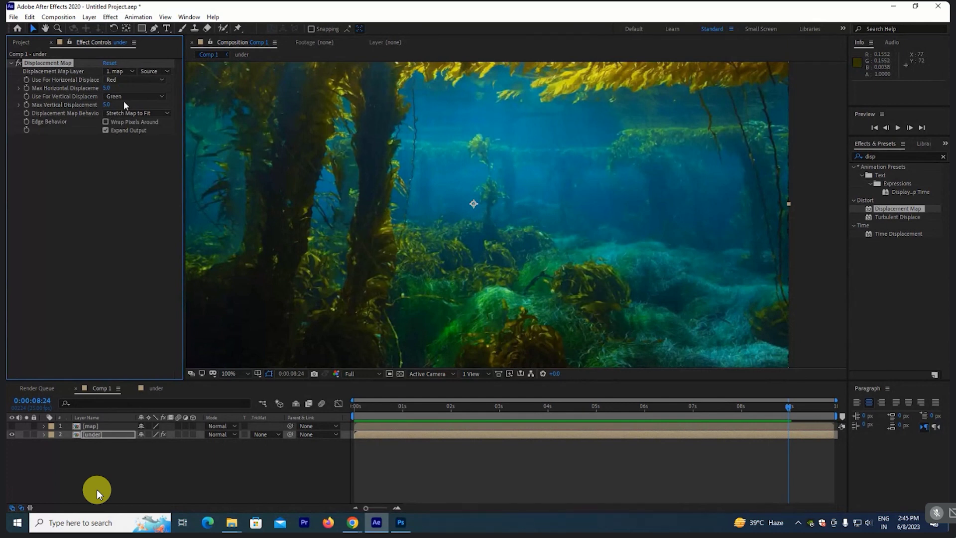
Step: Set both Use For Horizontal and Use For Vertical Displacement to Luminance
{"action": "left_click", "coordinate": [128, 81]}
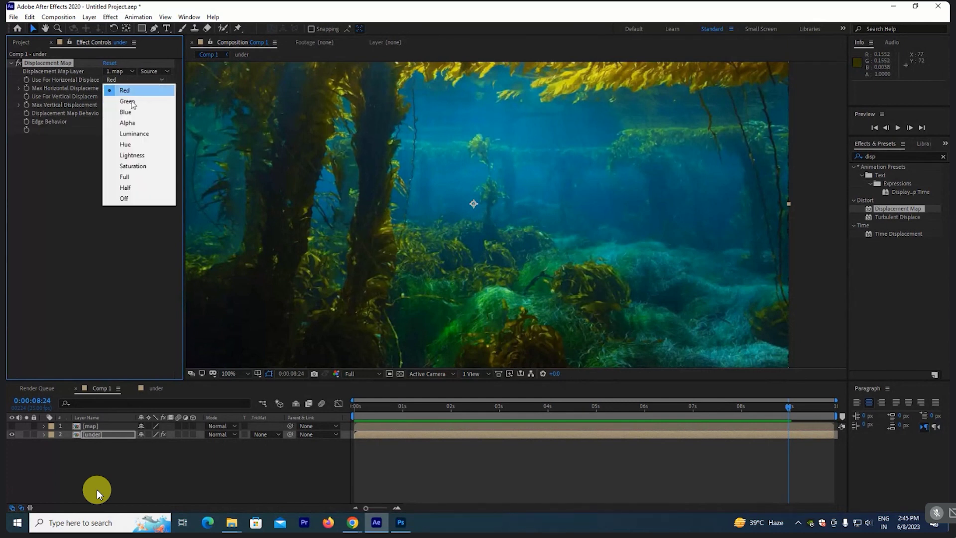
{"action": "left_click", "coordinate": [133, 133]}
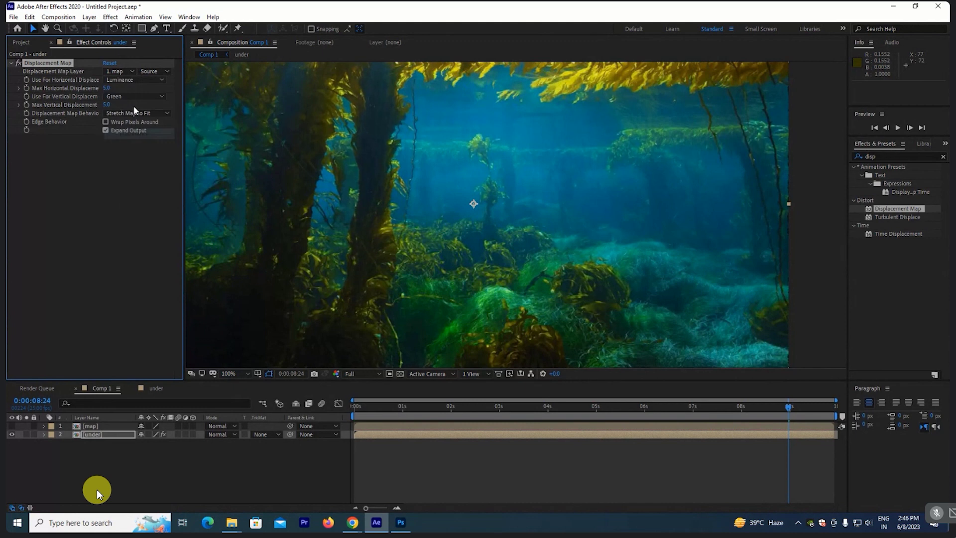
{"action": "left_click", "coordinate": [133, 97]}
{"action": "left_click", "coordinate": [145, 152]}
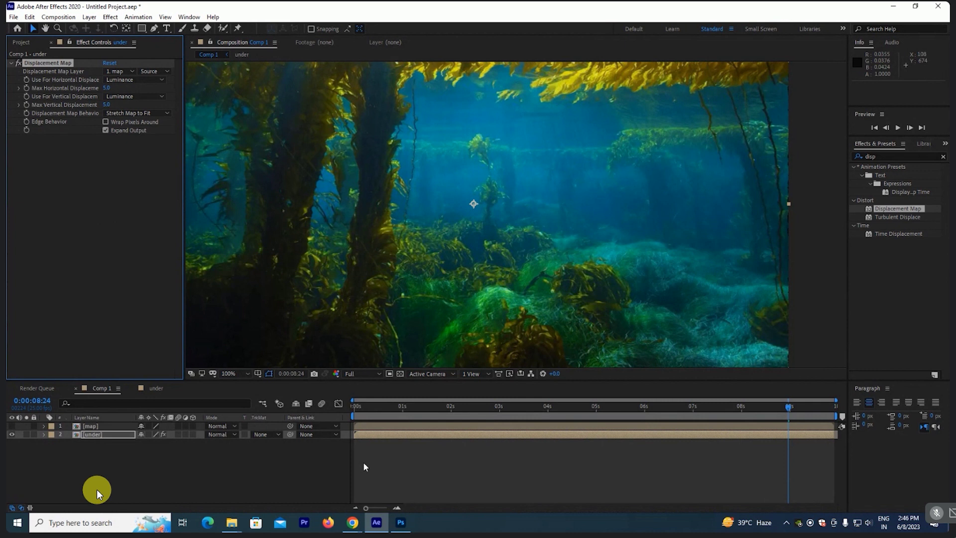
{"action": "left_click", "coordinate": [405, 520]}
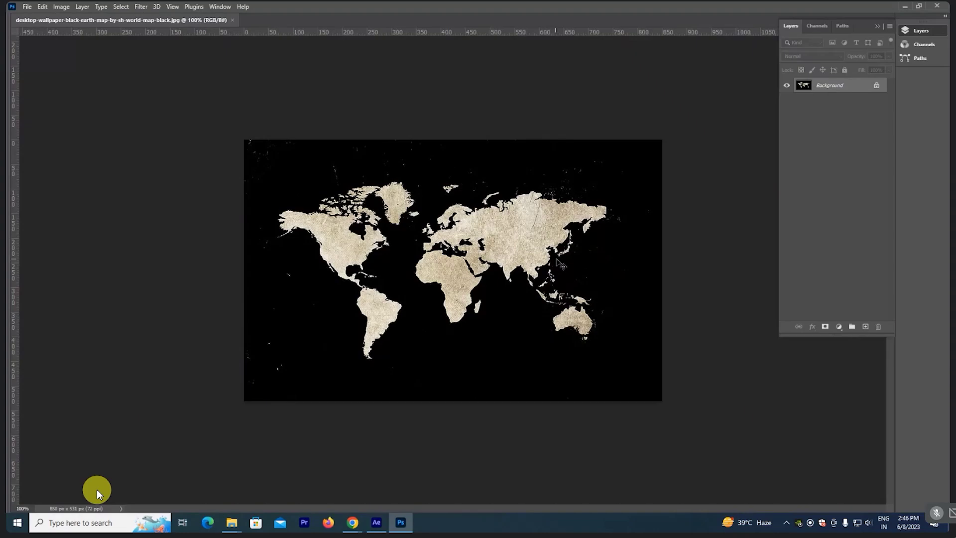
Step: Float the world-map document in its own enlarged window, shifted to the right
{"action": "left_click_drag", "start_coordinate": [123, 20], "coordinate": [127, 29]}
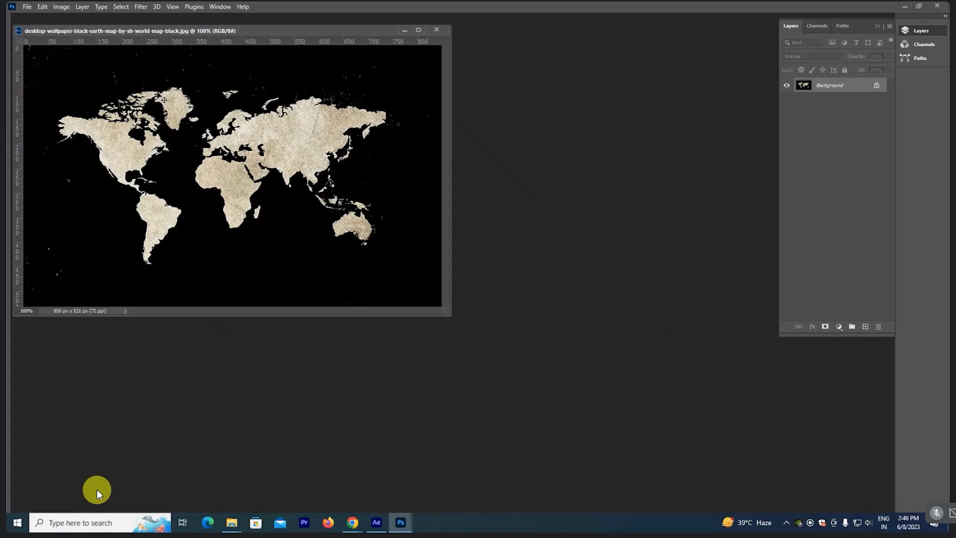
{"action": "left_click_drag", "start_coordinate": [451, 316], "coordinate": [531, 380]}
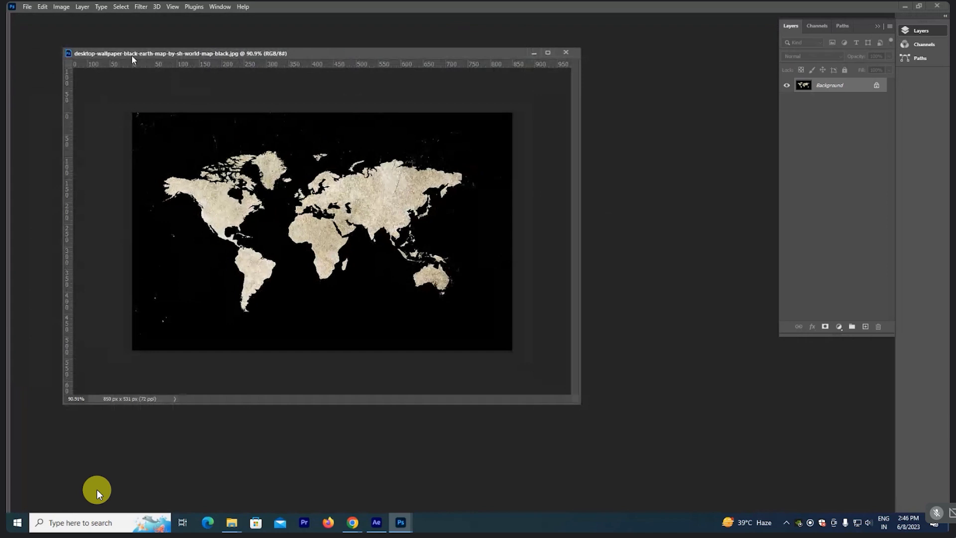
{"action": "left_click_drag", "start_coordinate": [132, 54], "coordinate": [189, 55]}
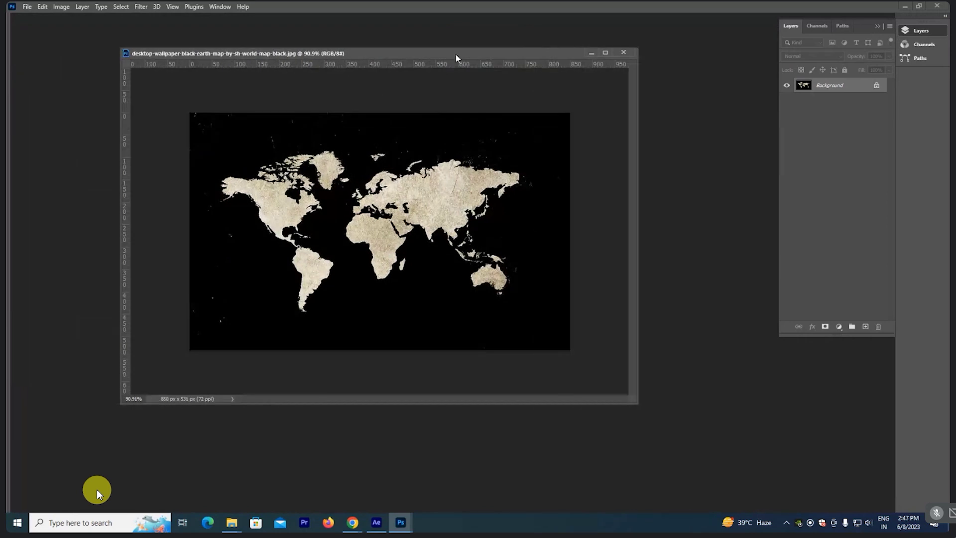
Step: Open 01.png and position its floating window at the upper left beside the map
{"action": "key", "text": "ctrl+o"}
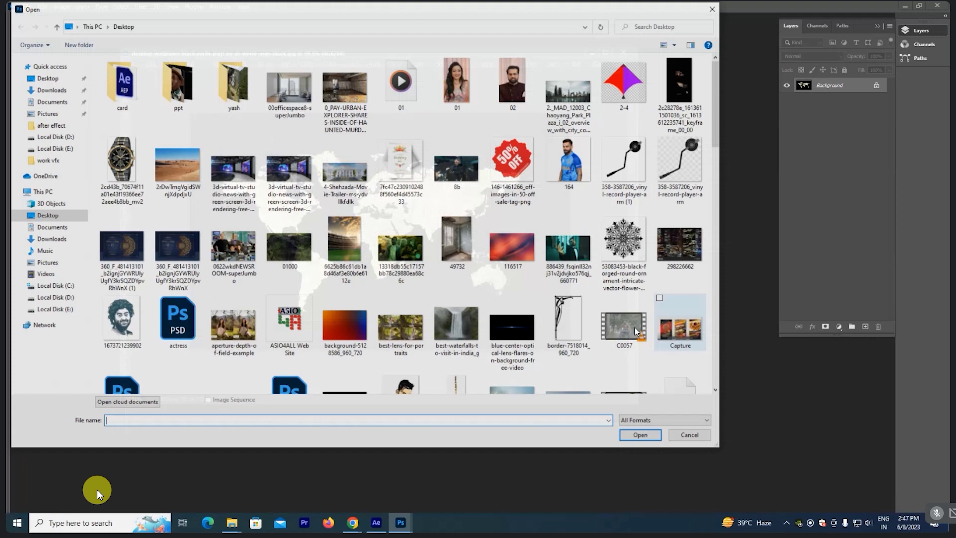
{"action": "double_click", "coordinate": [456, 80]}
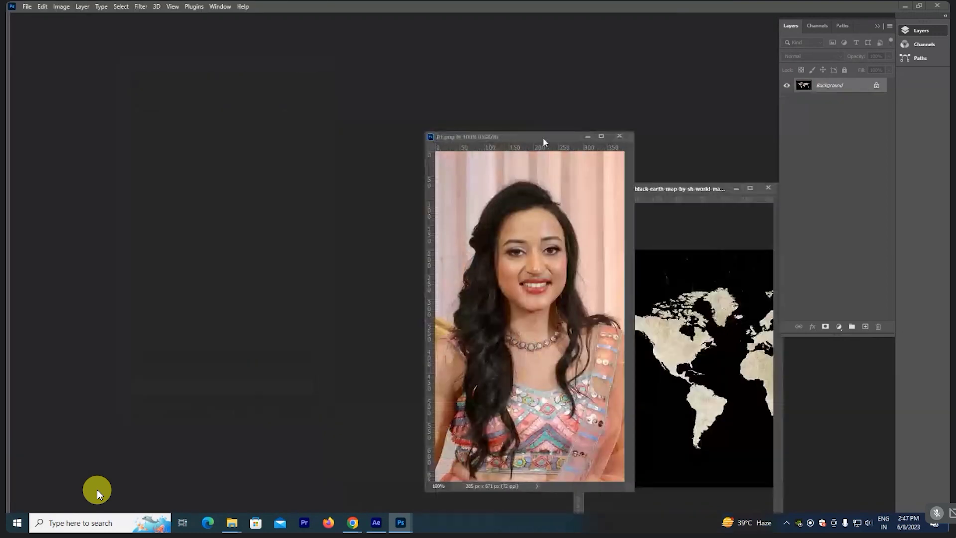
{"action": "left_click_drag", "start_coordinate": [544, 142], "coordinate": [195, 77]}
{"action": "left_click", "coordinate": [42, 6]}
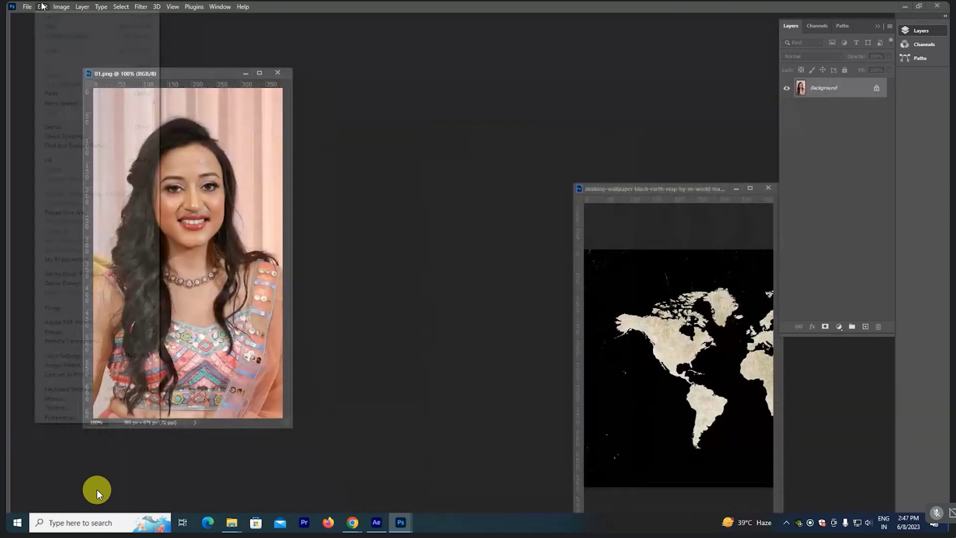
{"action": "mouse_move", "coordinate": [62, 6]}
{"action": "left_click", "coordinate": [240, 155]}
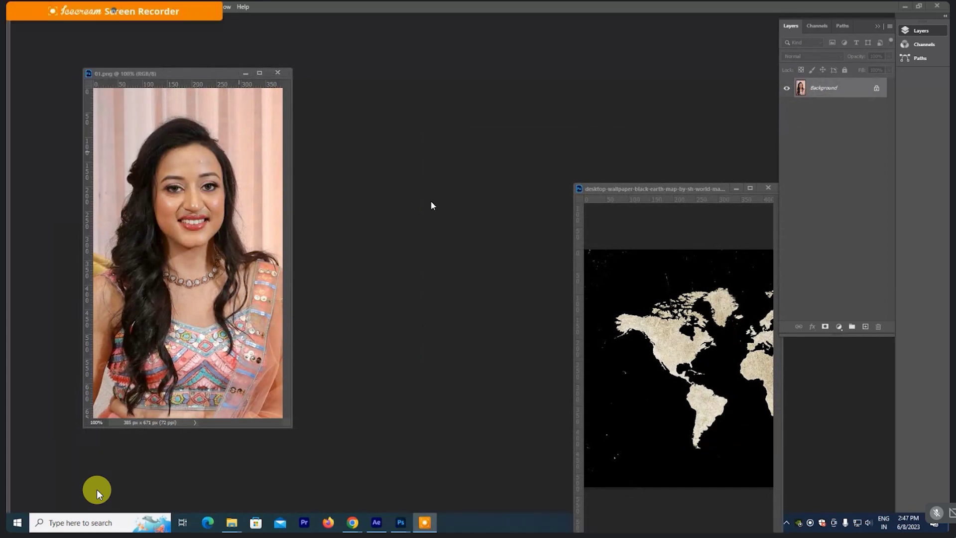
{"action": "left_click", "coordinate": [905, 6]}
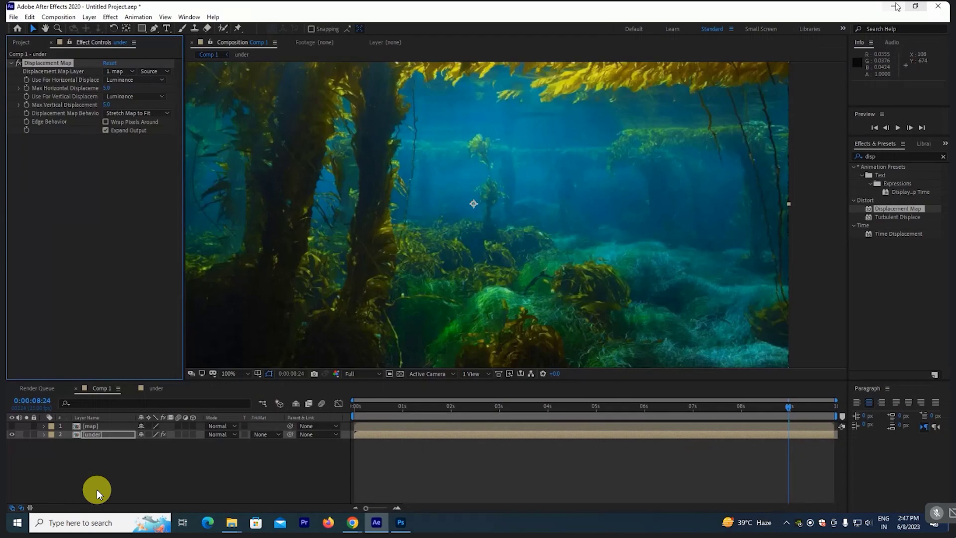
{"action": "left_click", "coordinate": [894, 6]}
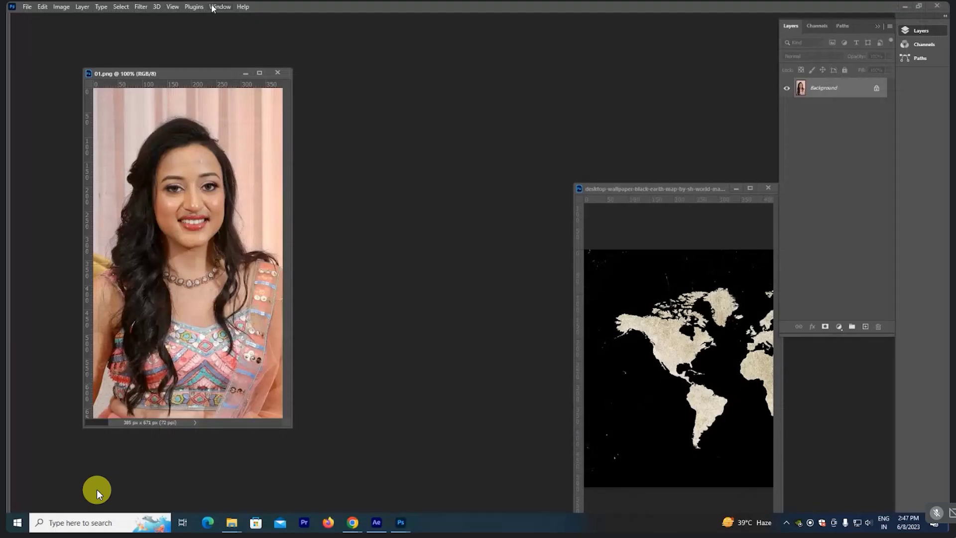
{"action": "left_click", "coordinate": [212, 7]}
{"action": "left_click", "coordinate": [485, 94]}
{"action": "left_click_drag", "start_coordinate": [185, 77], "coordinate": [200, 84]}
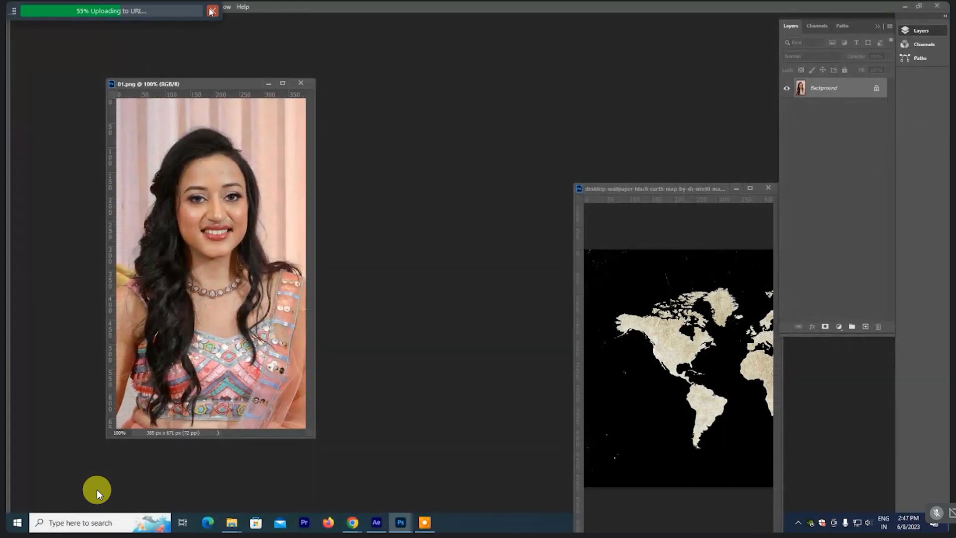
Step: Desaturate the 01.png portrait to grayscale via Image > Adjustments > Desaturate
{"action": "left_click", "coordinate": [211, 11]}
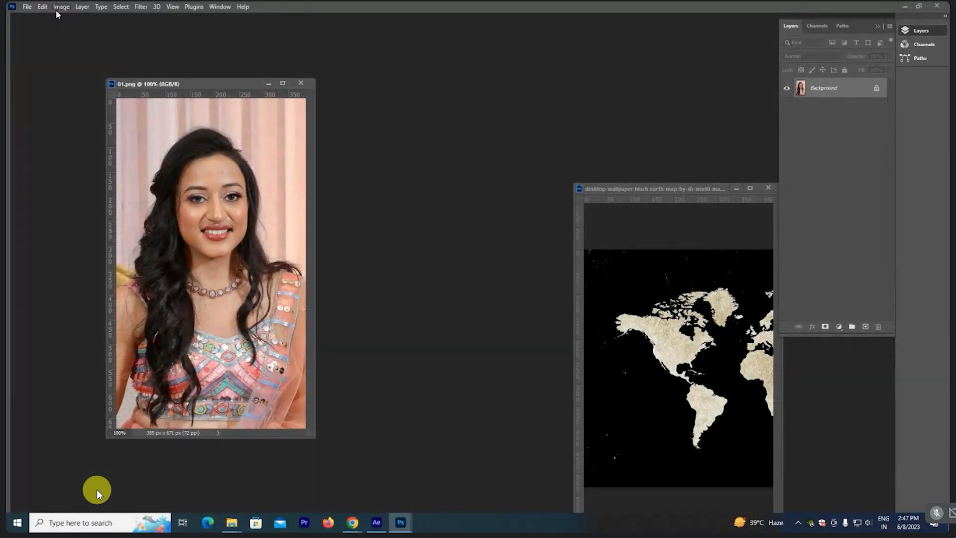
{"action": "left_click", "coordinate": [58, 8]}
{"action": "mouse_move", "coordinate": [96, 22]}
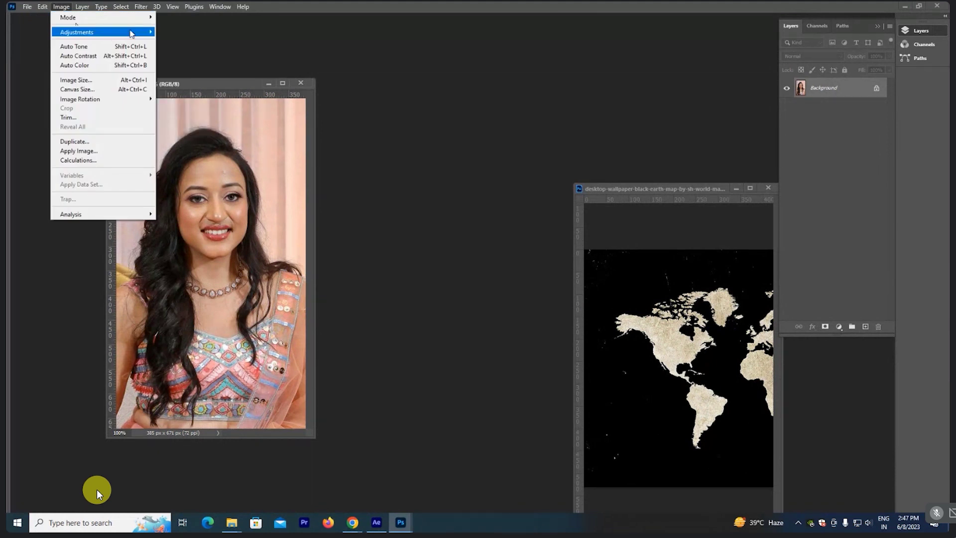
{"action": "mouse_move", "coordinate": [132, 33]}
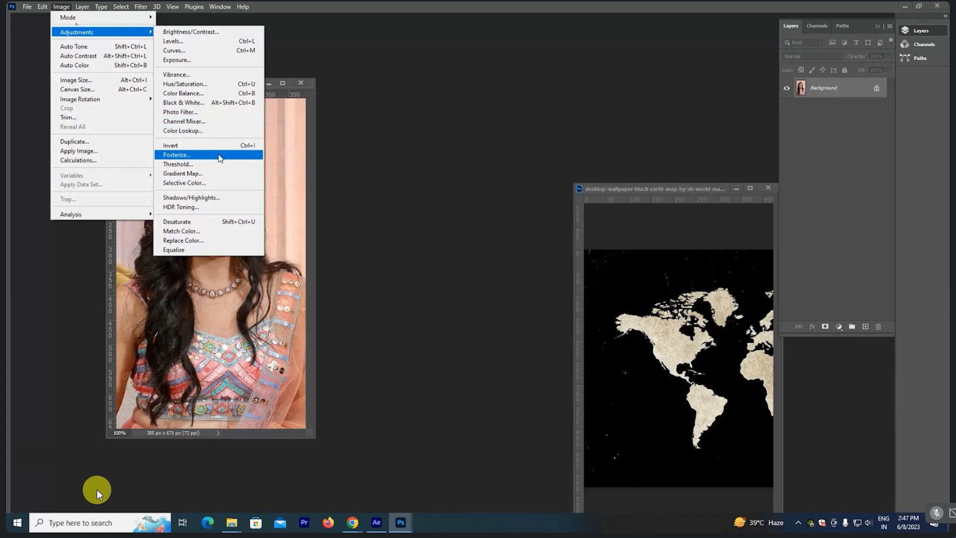
{"action": "left_click", "coordinate": [192, 221]}
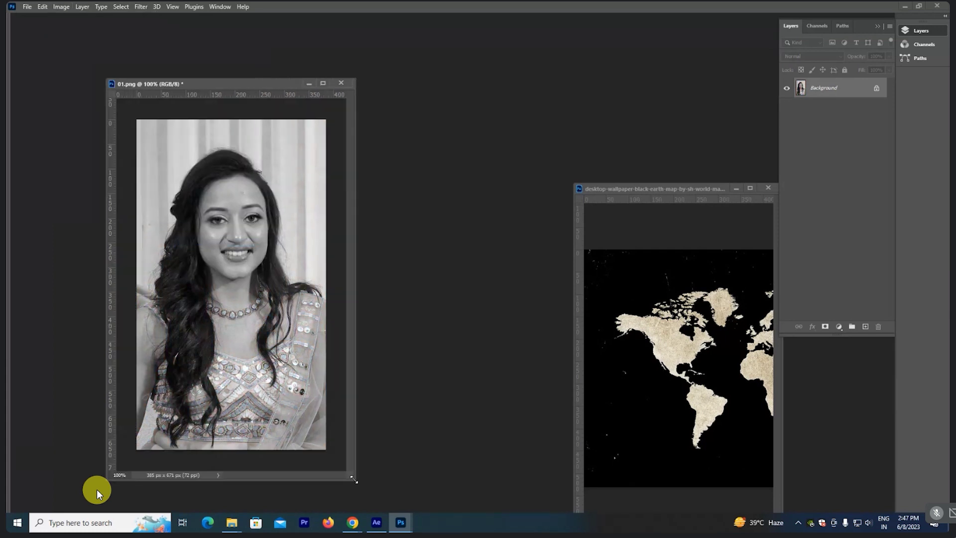
Step: Arrange the portrait and world-map windows side by side
{"action": "left_click_drag", "start_coordinate": [215, 85], "coordinate": [193, 76]}
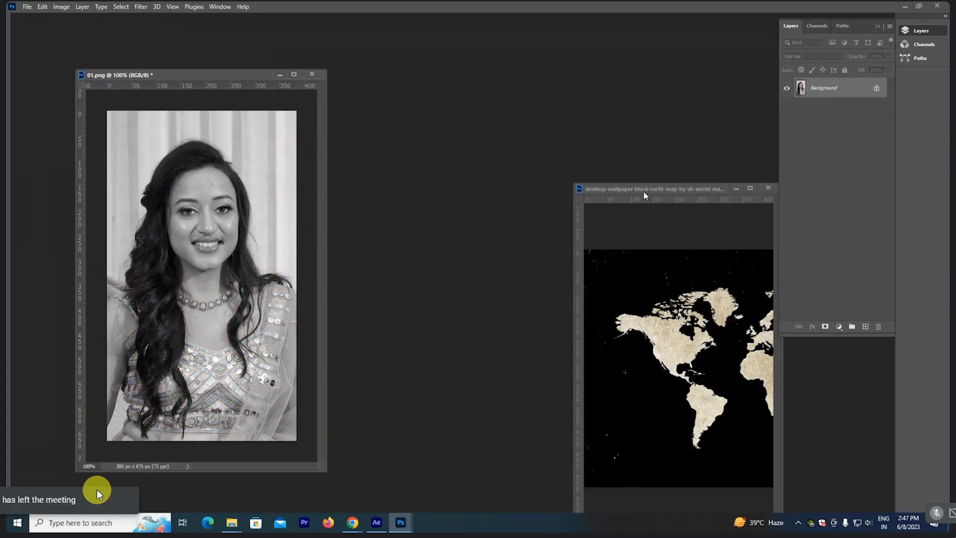
{"action": "left_click_drag", "start_coordinate": [643, 191], "coordinate": [456, 94]}
{"action": "left_click_drag", "start_coordinate": [211, 75], "coordinate": [226, 72]}
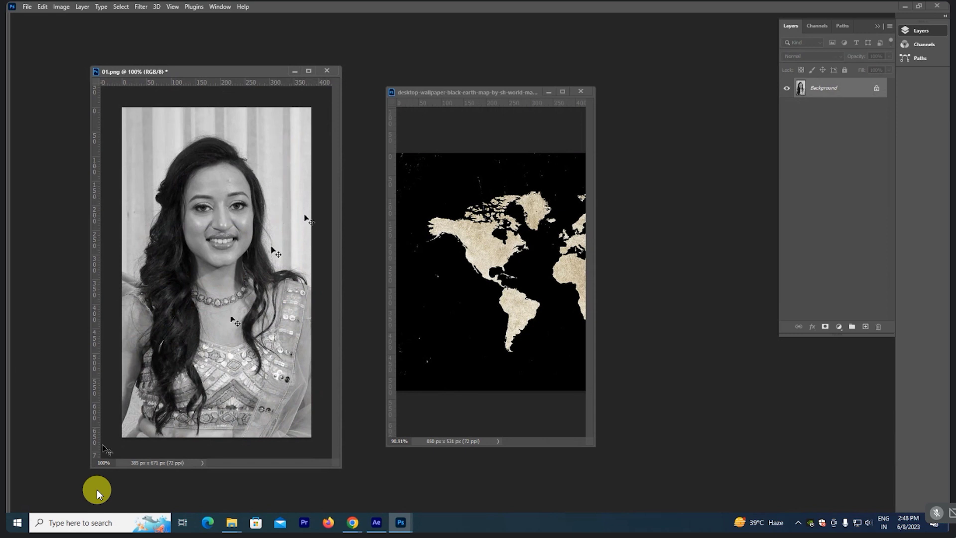
Step: Restore the panels and try colours in the foreground picker, cancelling to keep black
{"action": "key", "text": "Tab"}
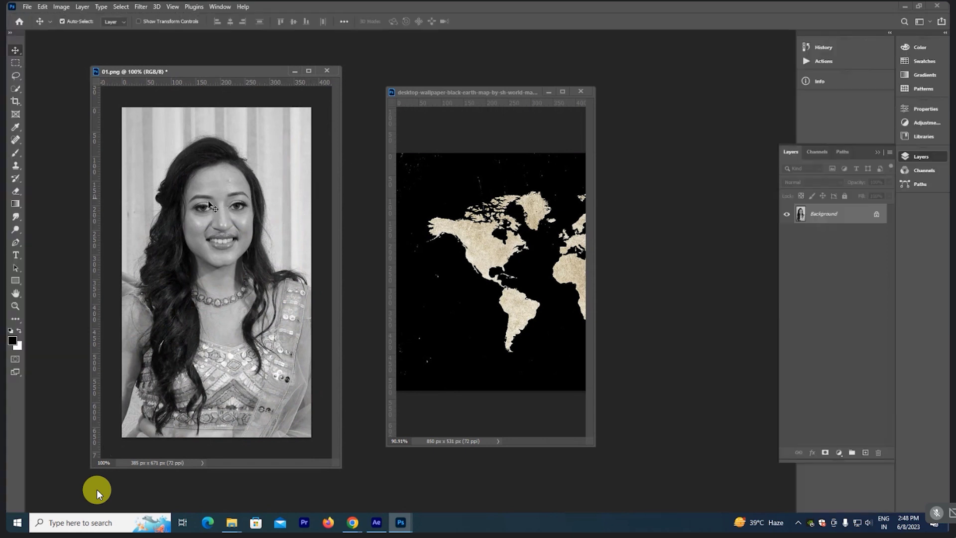
{"action": "left_click", "coordinate": [13, 340]}
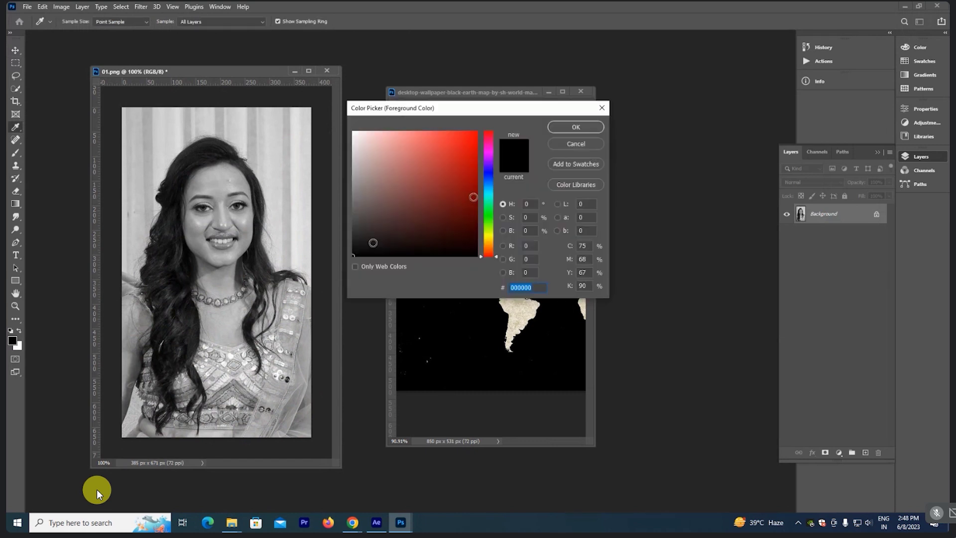
{"action": "left_click", "coordinate": [352, 257]}
{"action": "left_click_drag", "start_coordinate": [354, 254], "coordinate": [324, 113]}
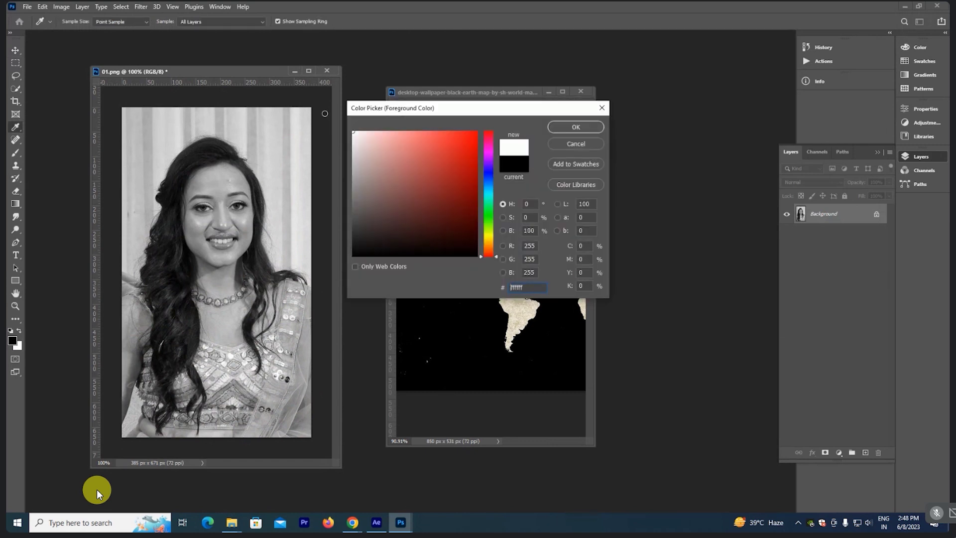
{"action": "mouse_move", "coordinate": [324, 114]}
{"action": "left_mouse_down"}
{"action": "mouse_move", "coordinate": [298, 271]}
{"action": "mouse_move", "coordinate": [287, 131]}
{"action": "mouse_move", "coordinate": [253, 121]}
{"action": "left_mouse_up"}
{"action": "left_click", "coordinate": [353, 248]}
{"action": "left_click", "coordinate": [582, 144]}
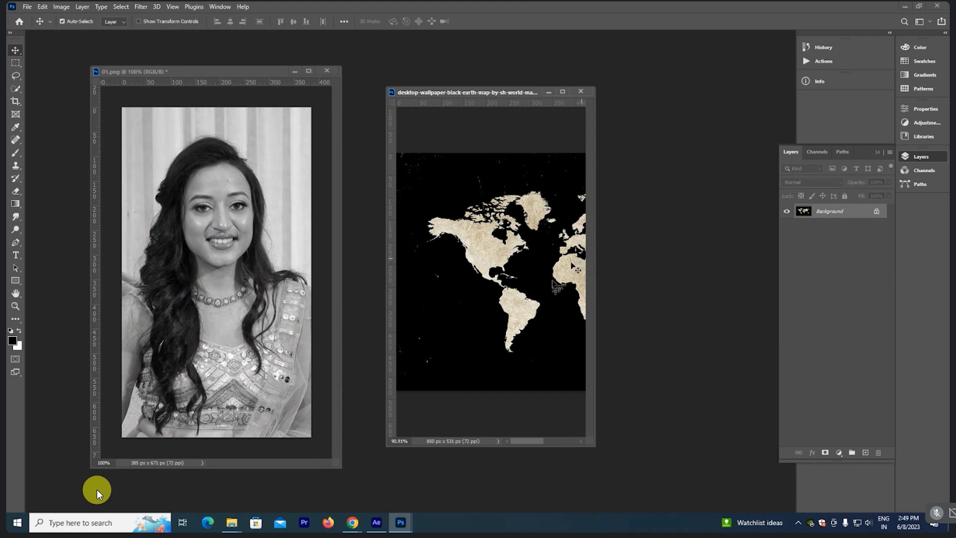
Step: Back in After Effects, set Max Horizontal Displacement to 38
{"action": "left_click", "coordinate": [375, 524]}
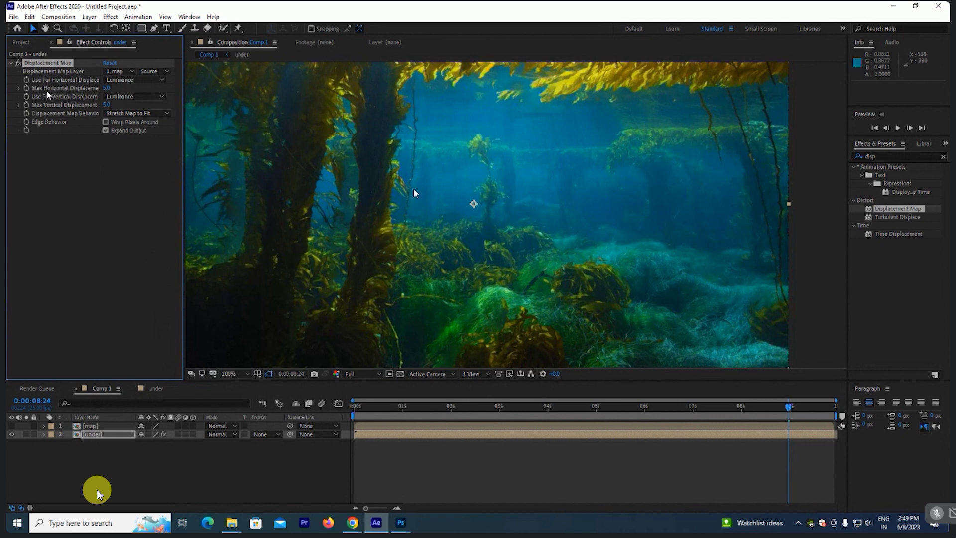
{"action": "left_click", "coordinate": [106, 88]}
{"action": "type", "text": "38"}
{"action": "key", "text": "Return"}
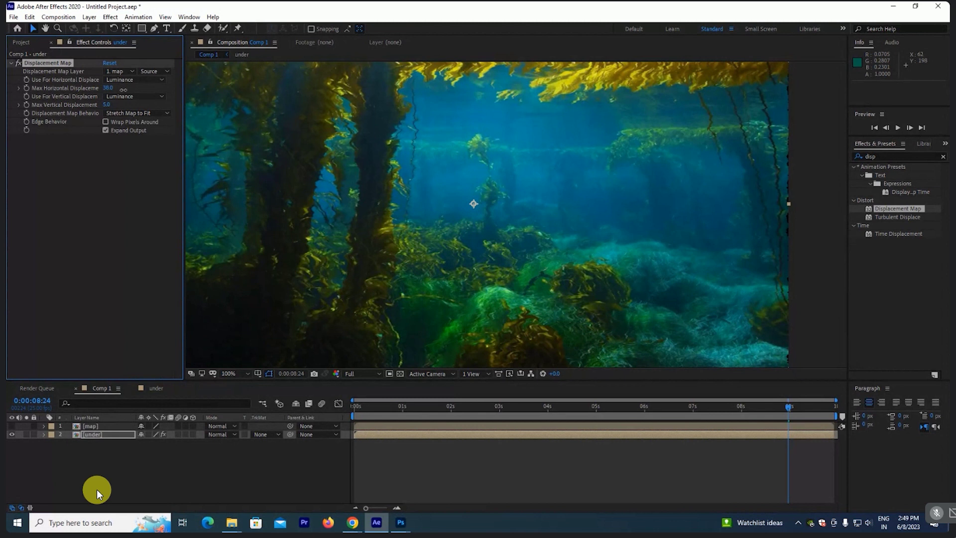
Step: Test vertical displacement 176 and 87 and horizontal 114, undoing each and previewing
{"action": "mouse_move", "coordinate": [123, 89]}
{"action": "left_mouse_down"}
{"action": "mouse_move", "coordinate": [107, 90]}
{"action": "mouse_move", "coordinate": [193, 102]}
{"action": "left_mouse_up"}
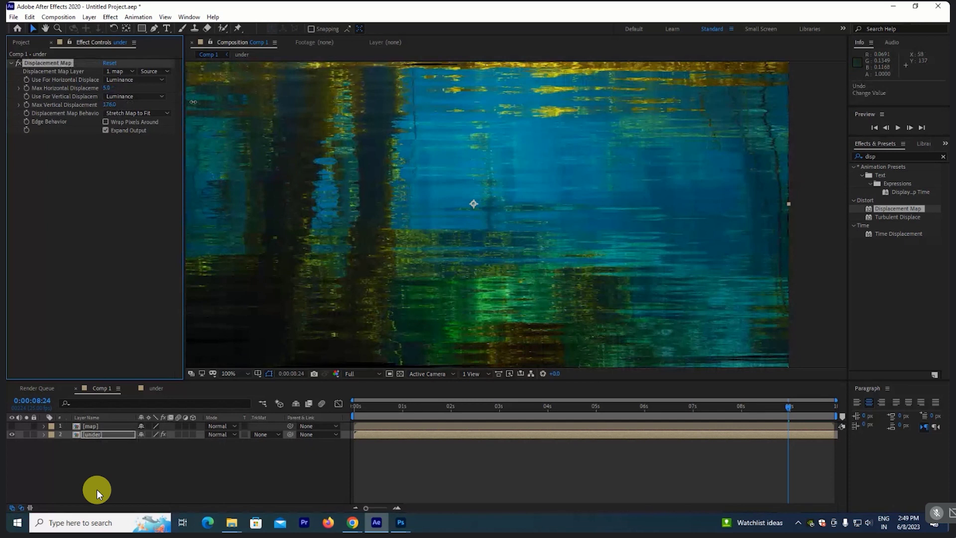
{"action": "key", "text": "ctrl+z"}
{"action": "key", "text": "space"}
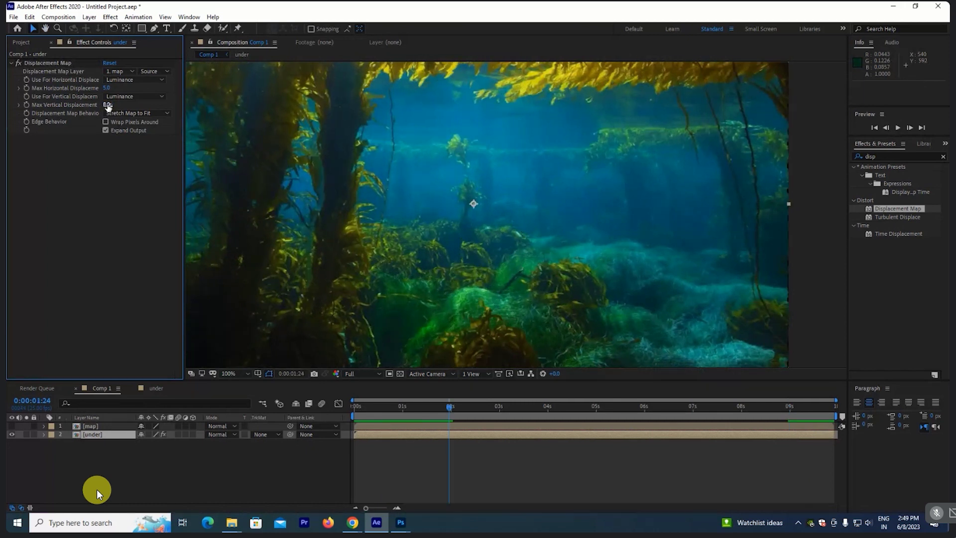
{"action": "key", "text": "ctrl+shift+z"}
{"action": "key", "text": "comma"}
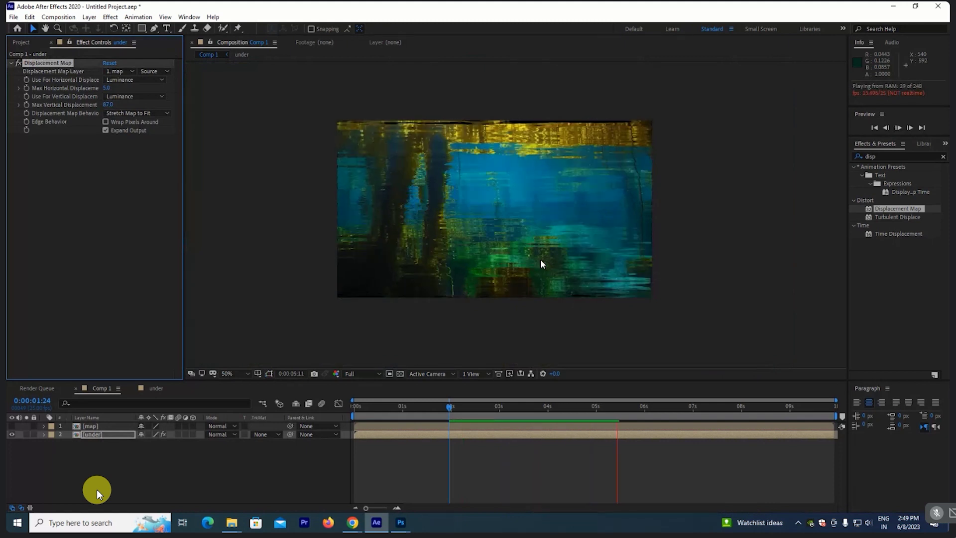
{"action": "key", "text": "ctrl+z"}
{"action": "left_click_drag", "start_coordinate": [106, 87], "coordinate": [155, 81]}
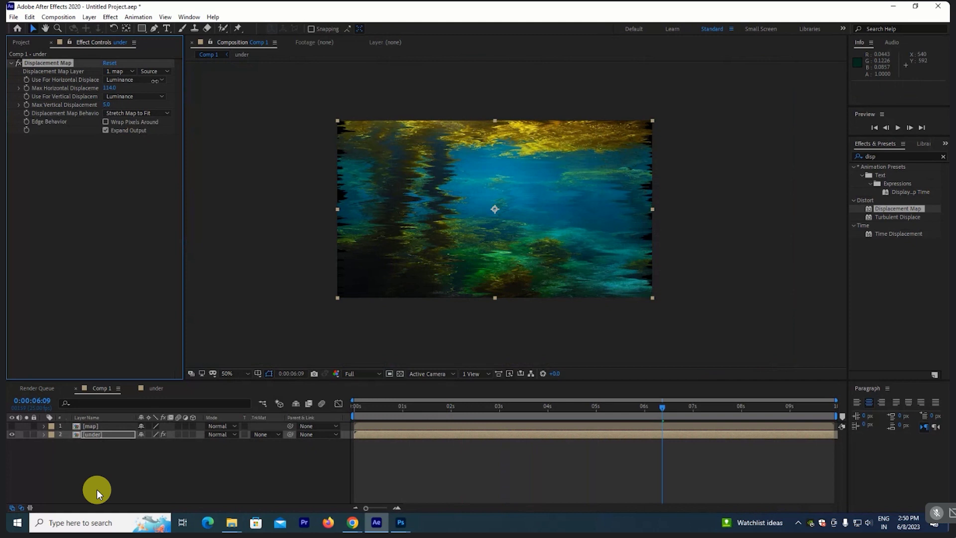
{"action": "key", "text": "ctrl+z"}
{"action": "key", "text": "space"}
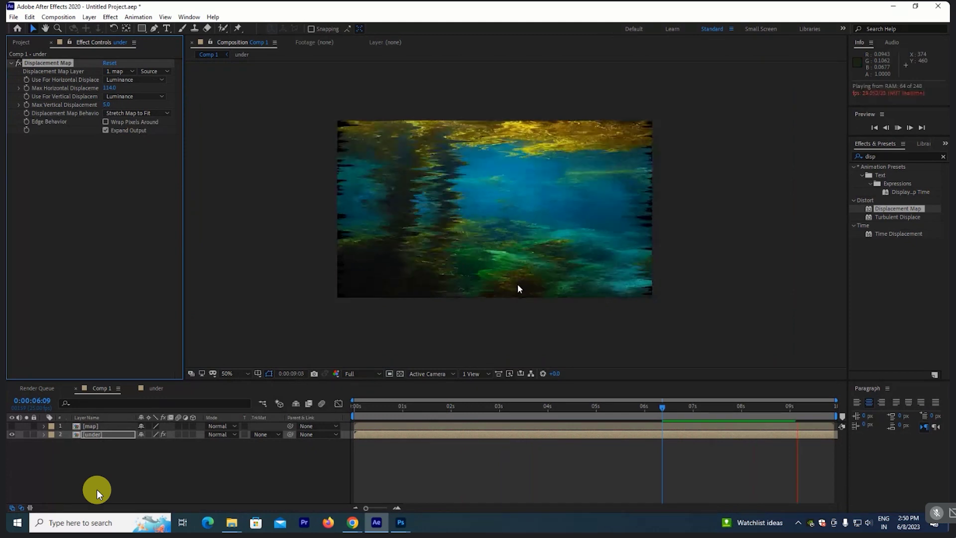
Step: Set Max Vertical Displacement to 7 and preview the gentle ripple at half and full view
{"action": "scroll", "coordinate": [543, 219], "scroll_direction": "up", "scroll_amount": 2}
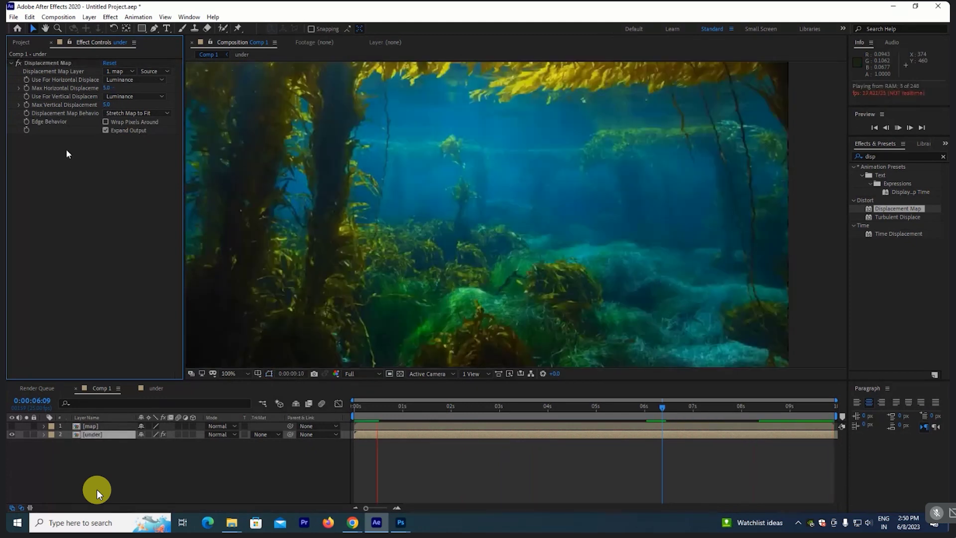
{"action": "left_click", "coordinate": [107, 105]}
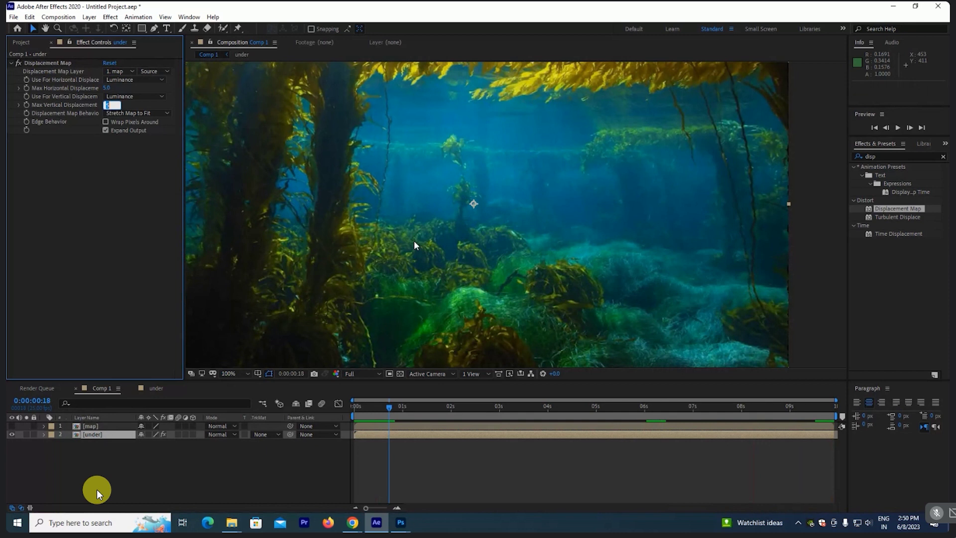
{"action": "type", "text": "7"}
{"action": "key", "text": "Return"}
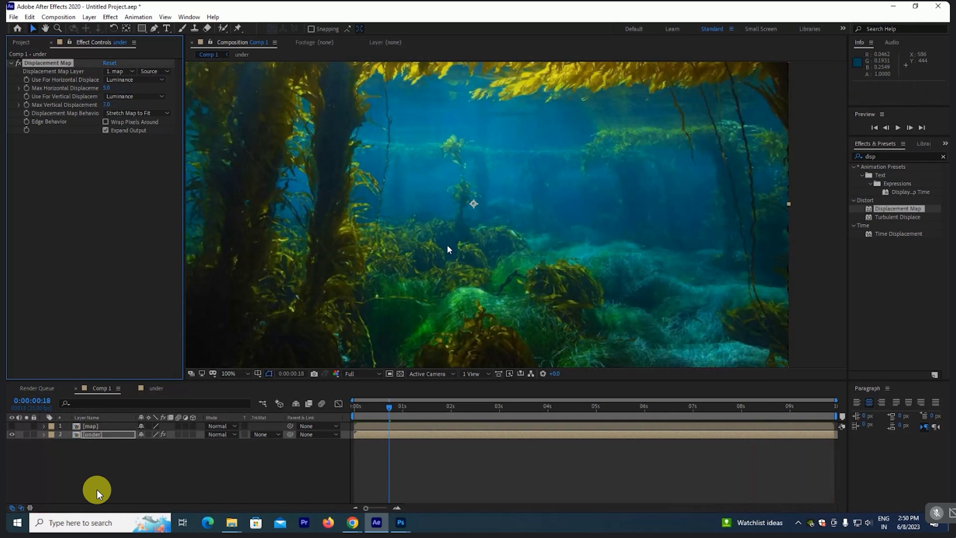
{"action": "scroll", "coordinate": [447, 249], "scroll_direction": "down", "scroll_amount": 2}
{"action": "key", "text": "space"}
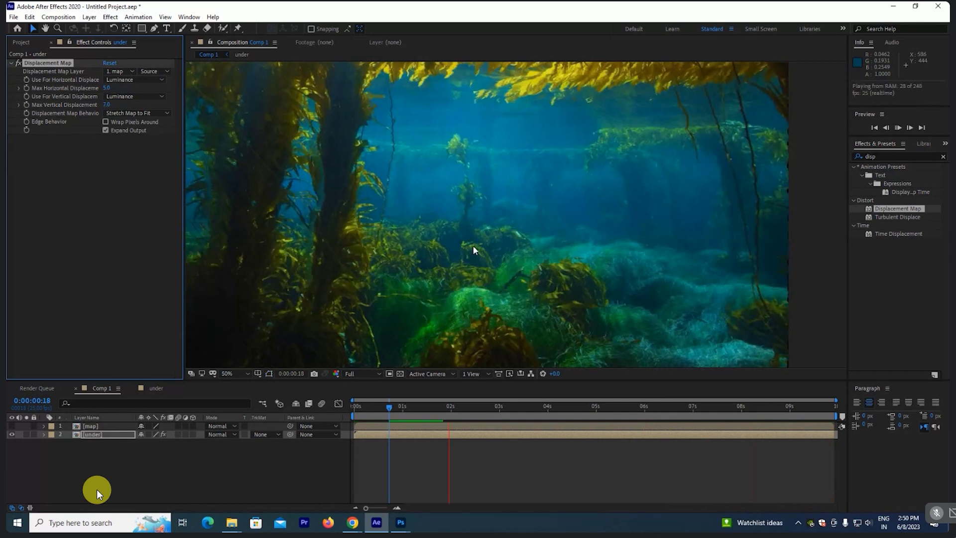
{"action": "scroll", "coordinate": [532, 294], "scroll_direction": "up", "scroll_amount": 2}
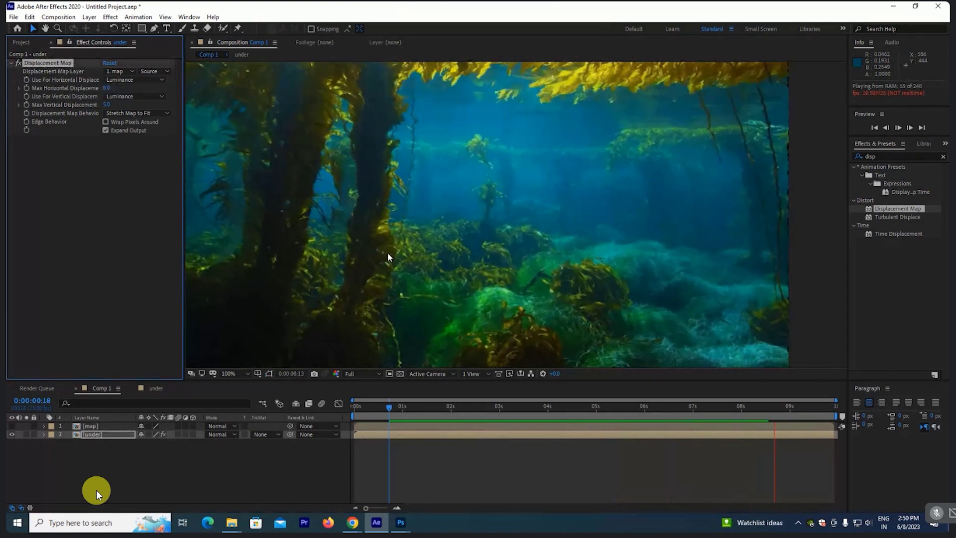
{"action": "key", "text": "comma"}
{"action": "key", "text": "comma"}
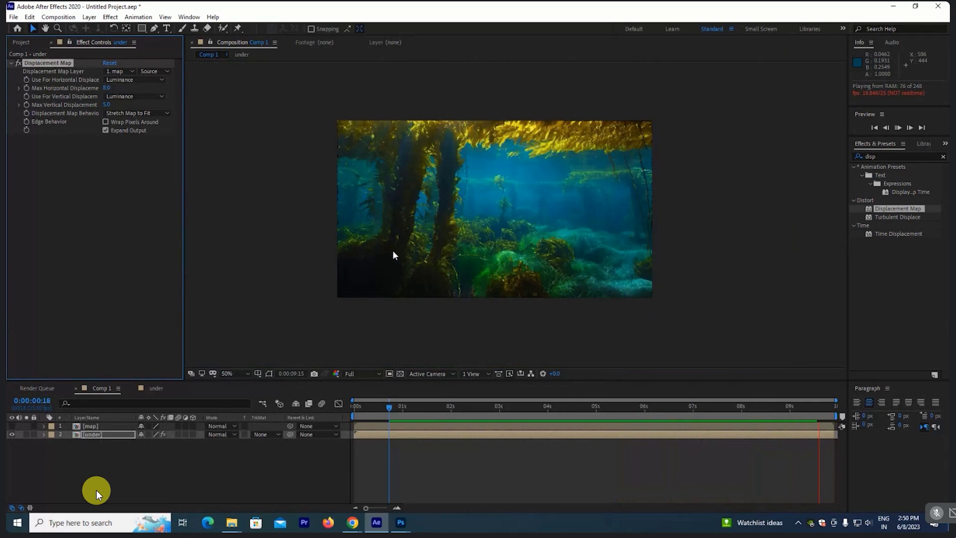
{"action": "key", "text": "period"}
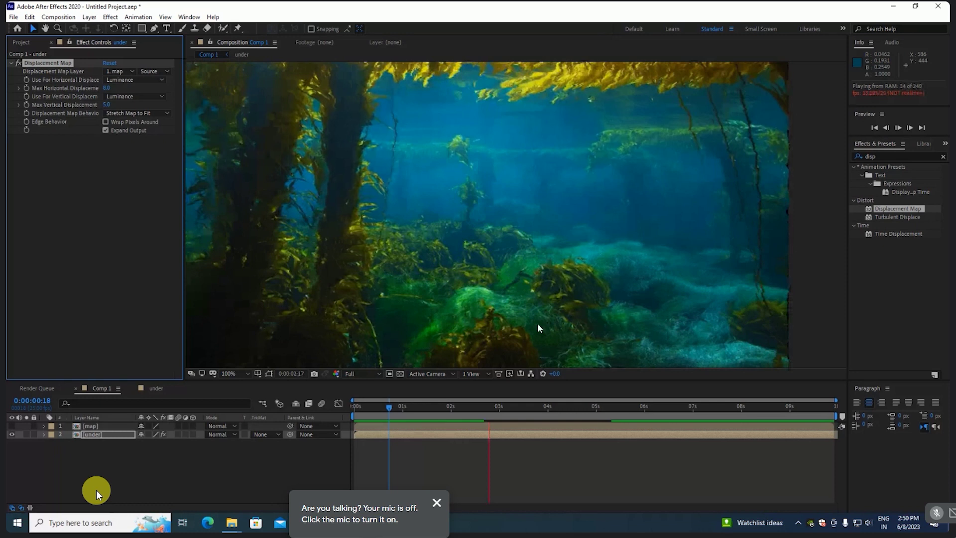
Step: Enable Wrap Pixels Around after comparing it off and on, then preview at half size
{"action": "left_click", "coordinate": [106, 121]}
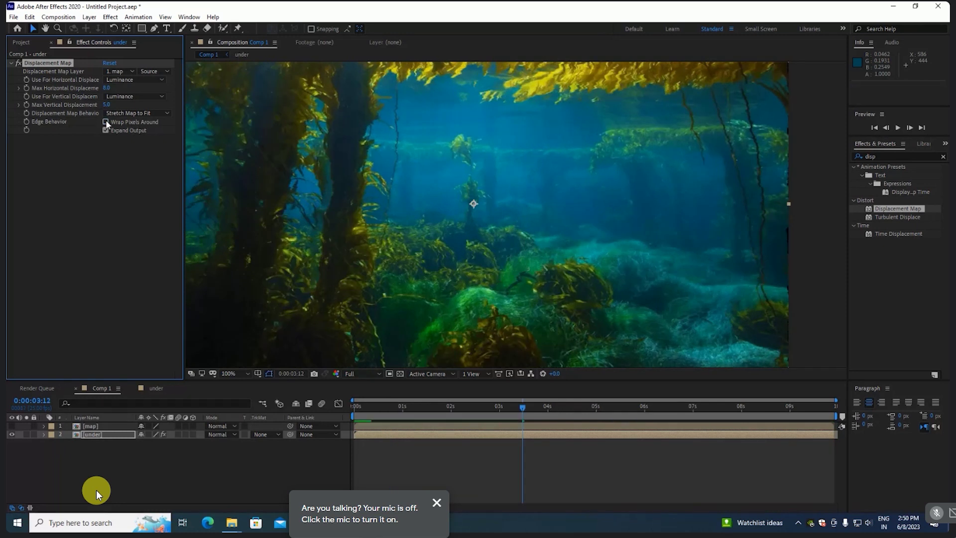
{"action": "left_click", "coordinate": [106, 122]}
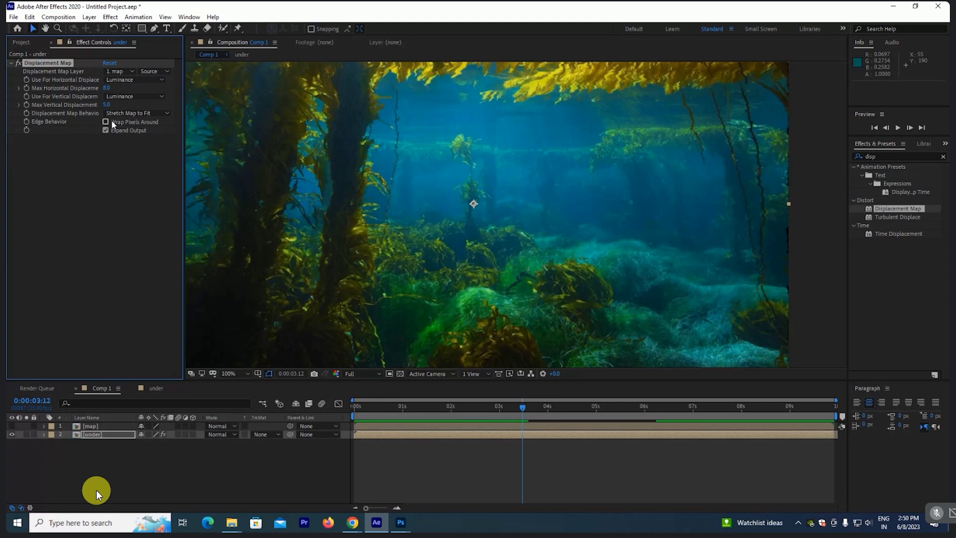
{"action": "left_click", "coordinate": [111, 123]}
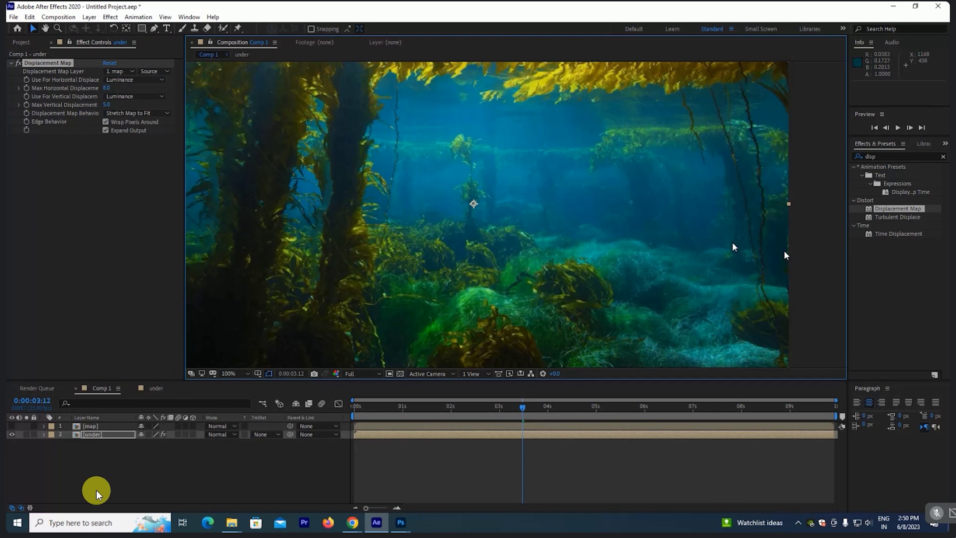
{"action": "key", "text": "comma"}
{"action": "key", "text": "space"}
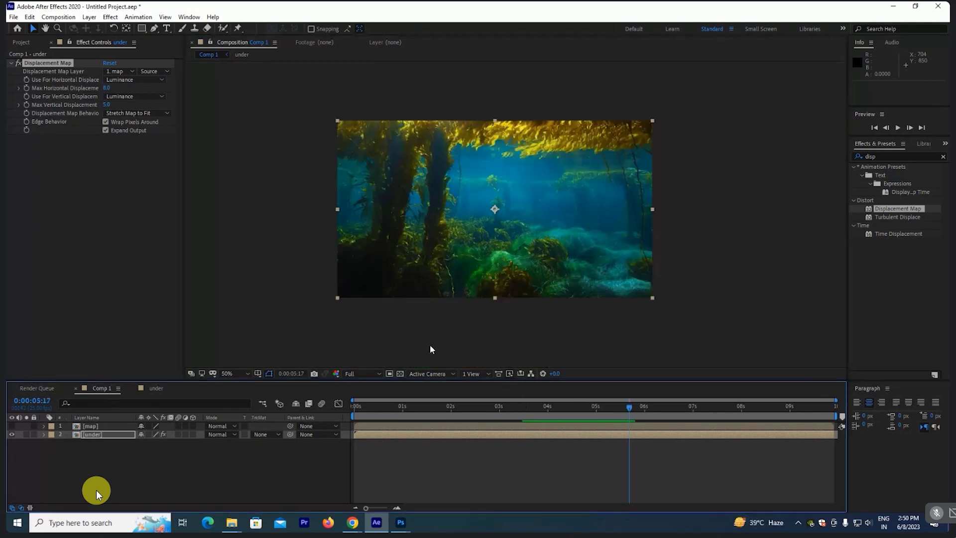
{"action": "key", "text": "period"}
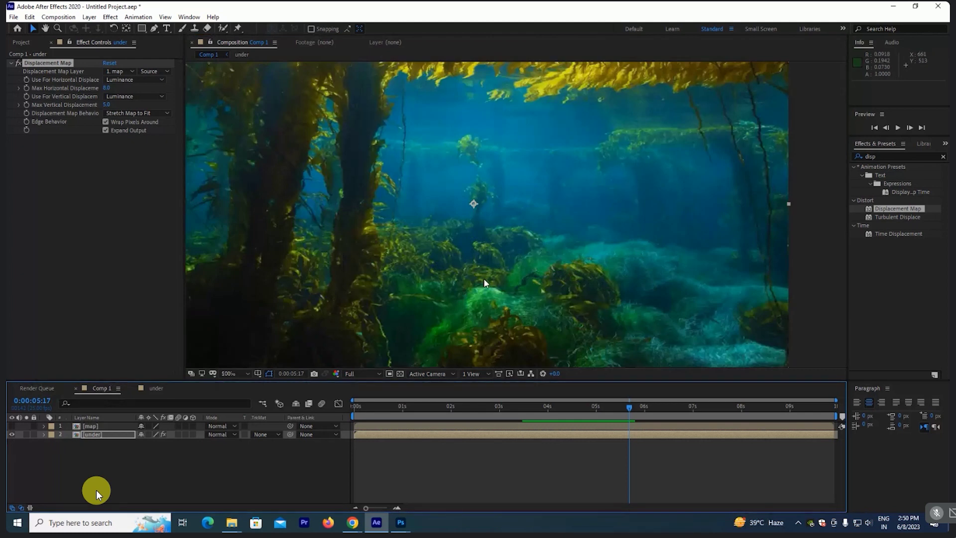
{"action": "key", "text": "comma"}
{"action": "key", "text": "space"}
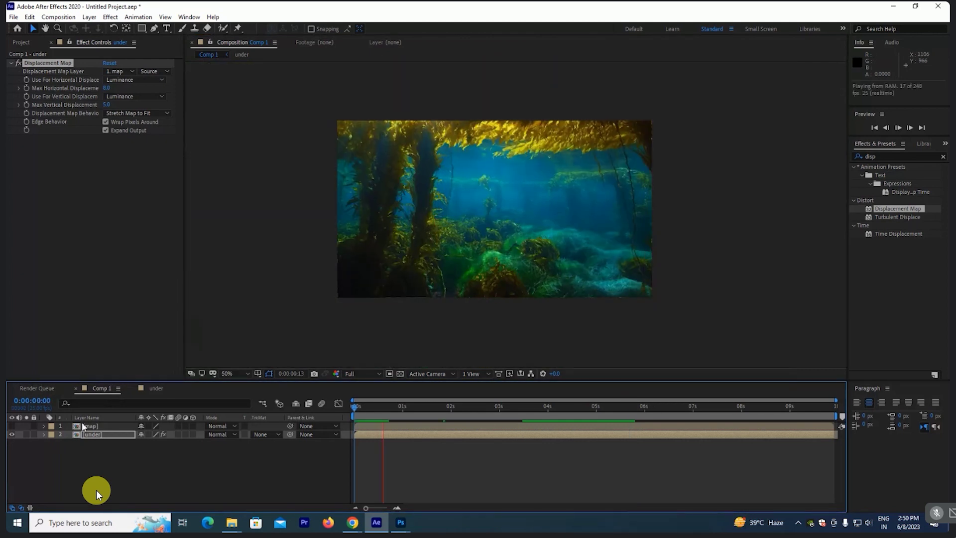
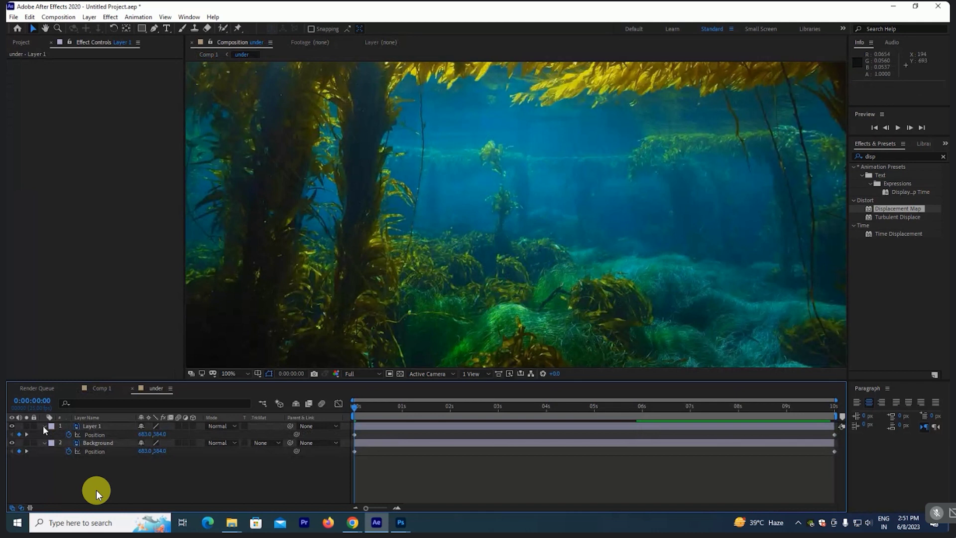
Step: Look through the Downloads folder in the import dialog for a fish image, then cancel
{"action": "left_click", "coordinate": [43, 425]}
{"action": "key", "text": "ctrl+i"}
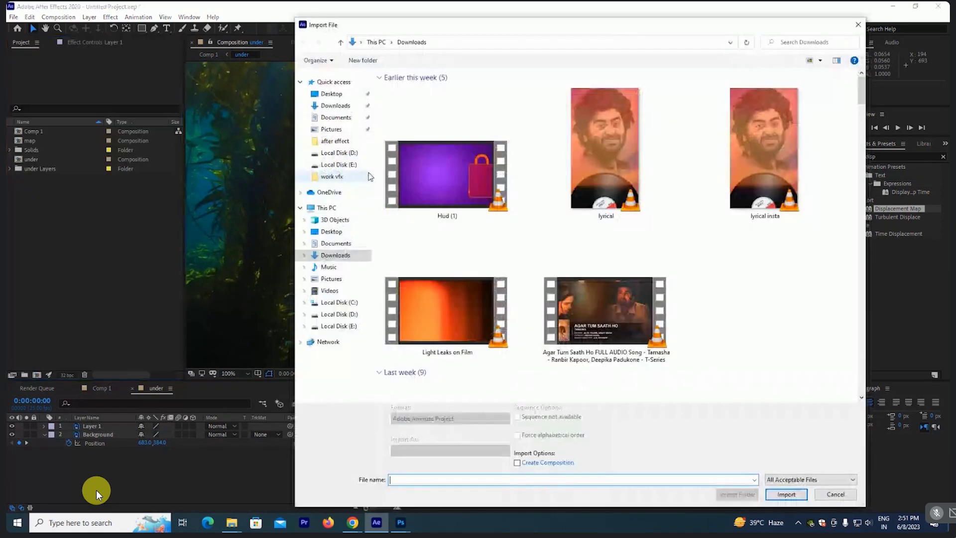
{"action": "left_click_drag", "start_coordinate": [862, 117], "coordinate": [863, 184]}
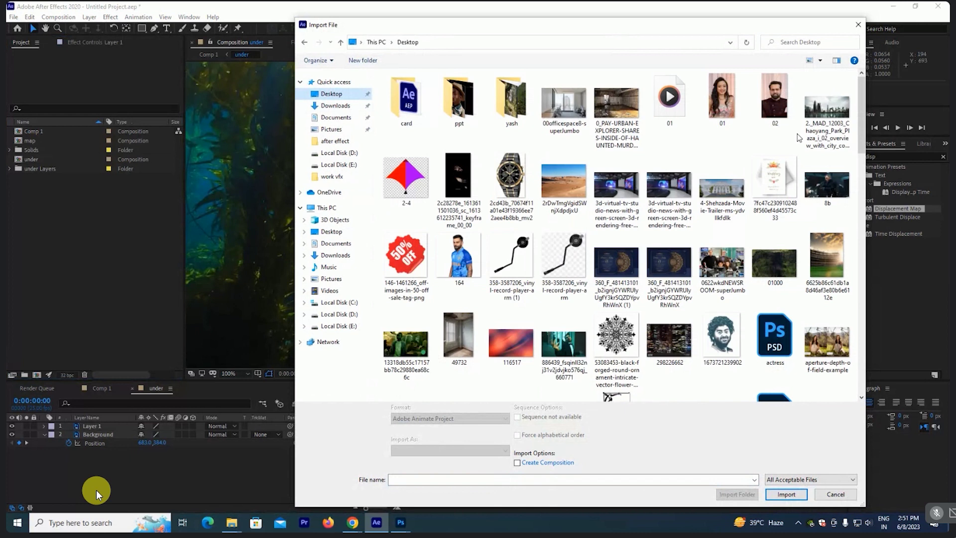
{"action": "mouse_move", "coordinate": [861, 140]}
{"action": "left_mouse_down"}
{"action": "mouse_move", "coordinate": [864, 266]}
{"action": "mouse_move", "coordinate": [890, 118]}
{"action": "mouse_move", "coordinate": [880, 315]}
{"action": "left_mouse_up"}
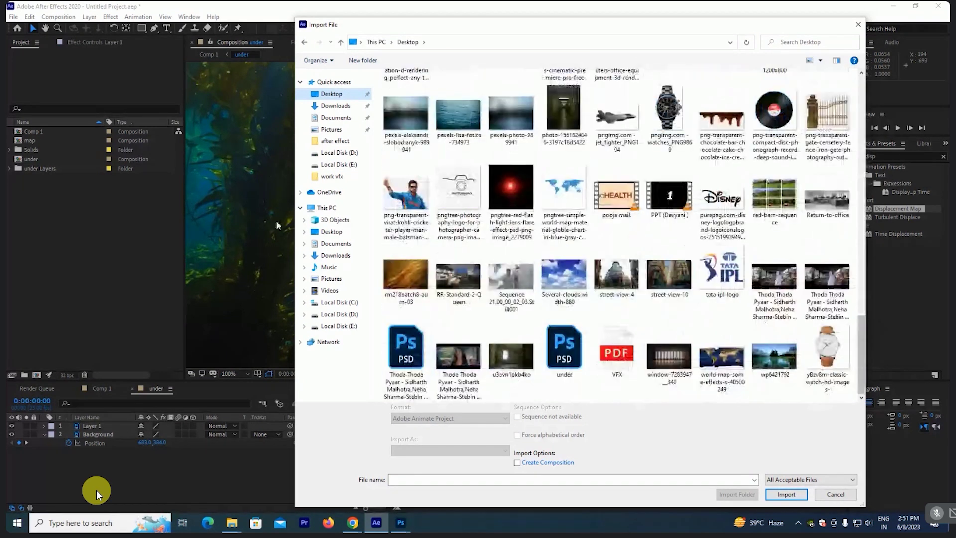
{"action": "left_click", "coordinate": [335, 106]}
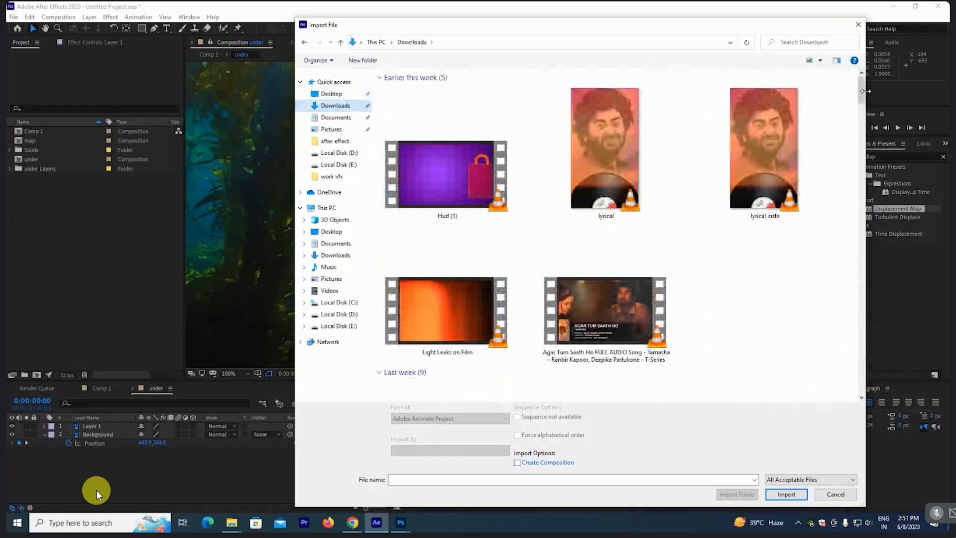
{"action": "mouse_move", "coordinate": [861, 91]}
{"action": "left_mouse_down"}
{"action": "mouse_move", "coordinate": [852, 305]}
{"action": "mouse_move", "coordinate": [864, 311]}
{"action": "left_mouse_up"}
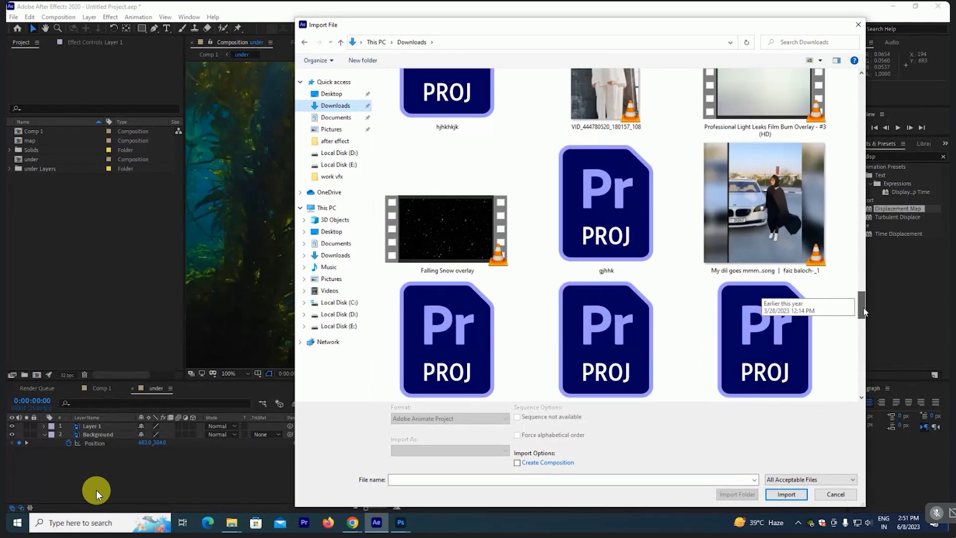
{"action": "left_click_drag", "start_coordinate": [864, 311], "coordinate": [841, 479]}
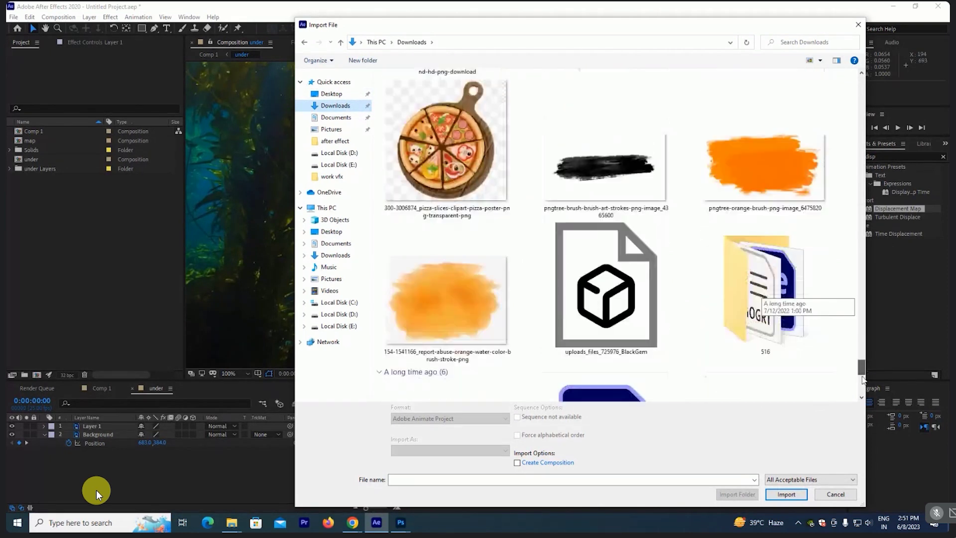
{"action": "left_click", "coordinate": [835, 494]}
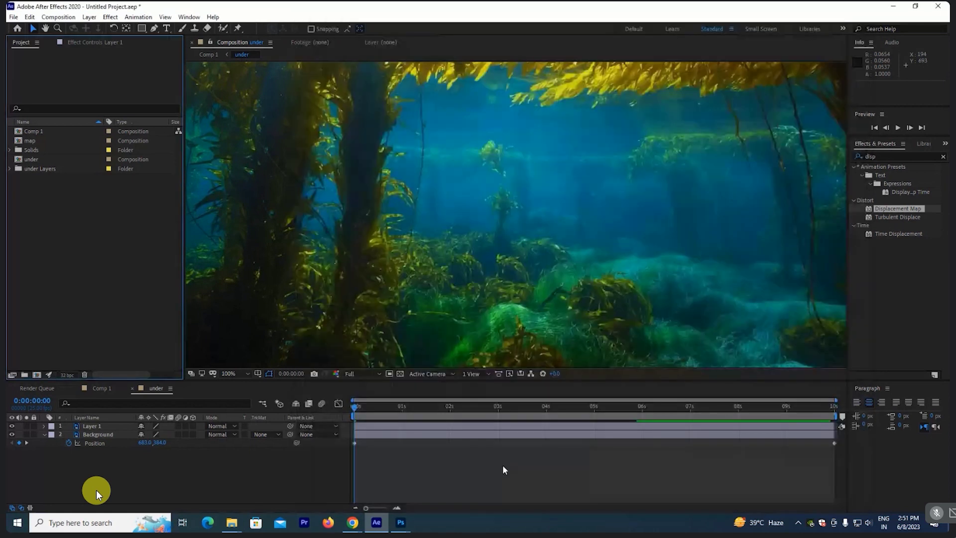
Step: Search Google Images for 'fish png' and open the yellow fish image in a new tab
{"action": "mouse_move", "coordinate": [356, 529]}
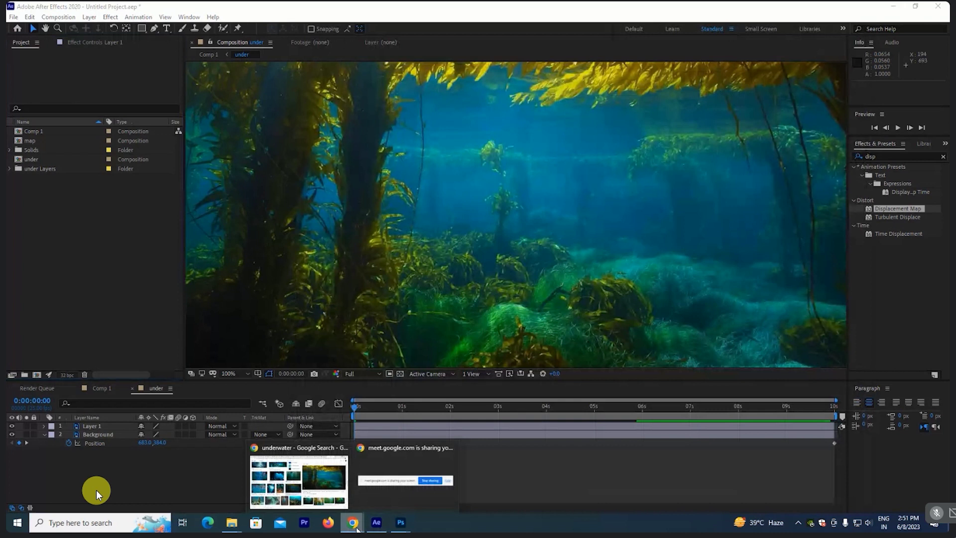
{"action": "left_click", "coordinate": [299, 478]}
{"action": "type", "text": "fish png"}
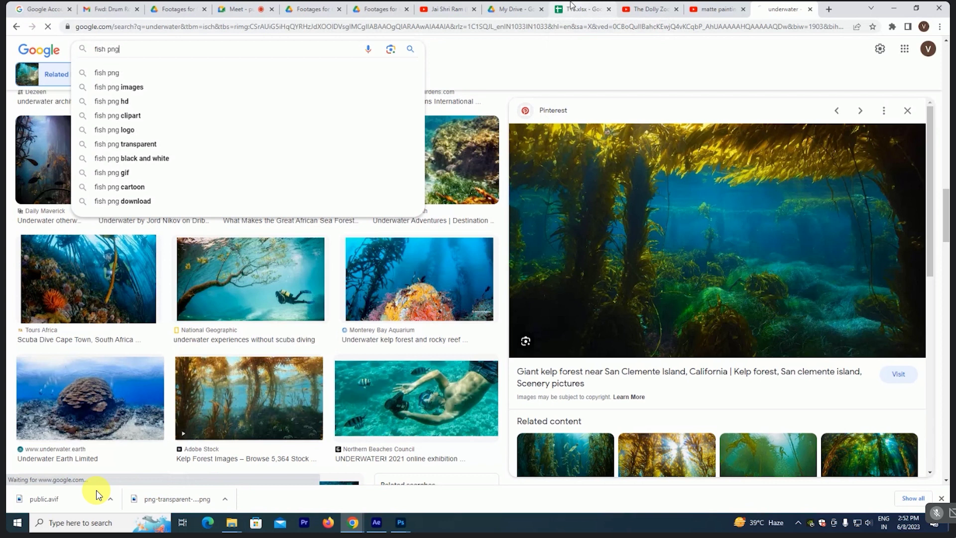
{"action": "key", "text": "Return"}
{"action": "scroll", "coordinate": [476, 241], "scroll_direction": "down", "scroll_amount": 5}
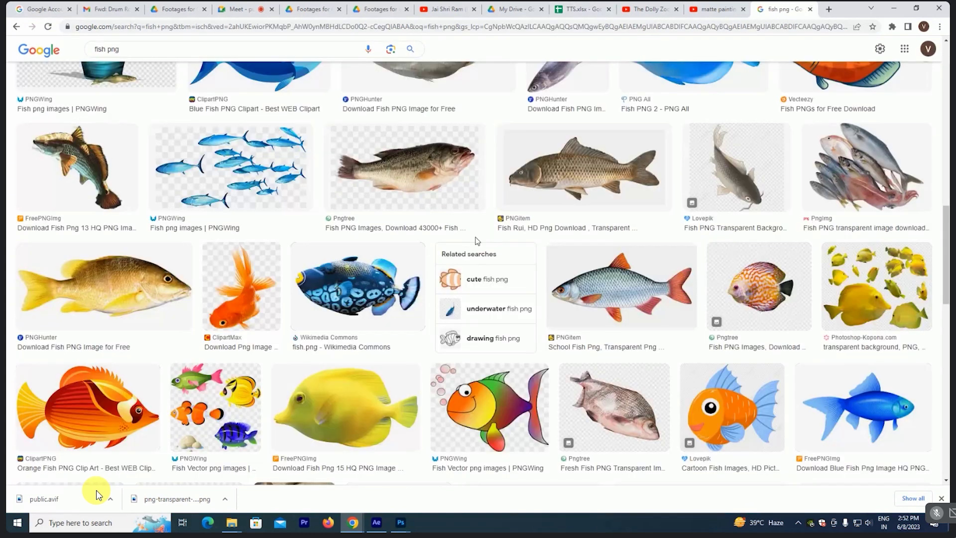
{"action": "scroll", "coordinate": [477, 241], "scroll_direction": "down", "scroll_amount": 2}
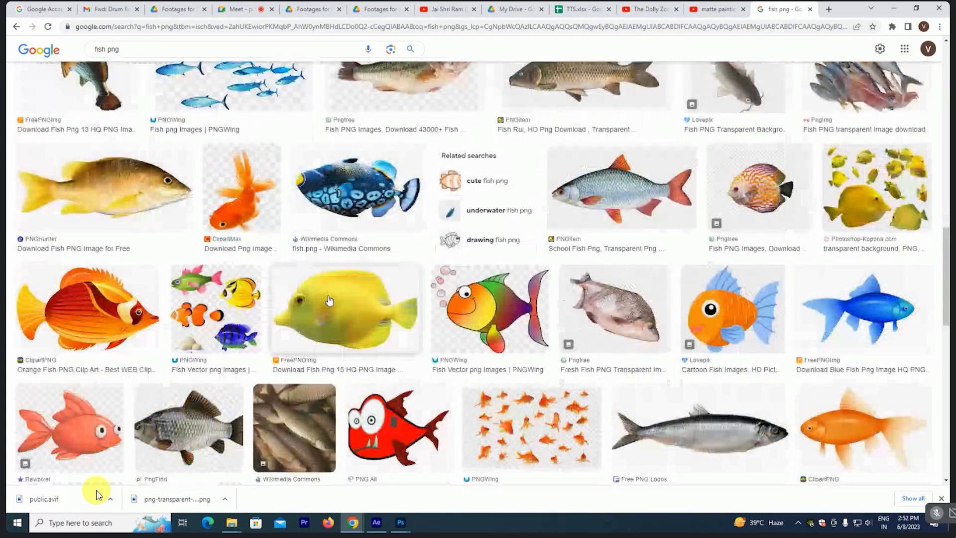
{"action": "left_click", "coordinate": [329, 300]}
{"action": "right_click", "coordinate": [725, 186]}
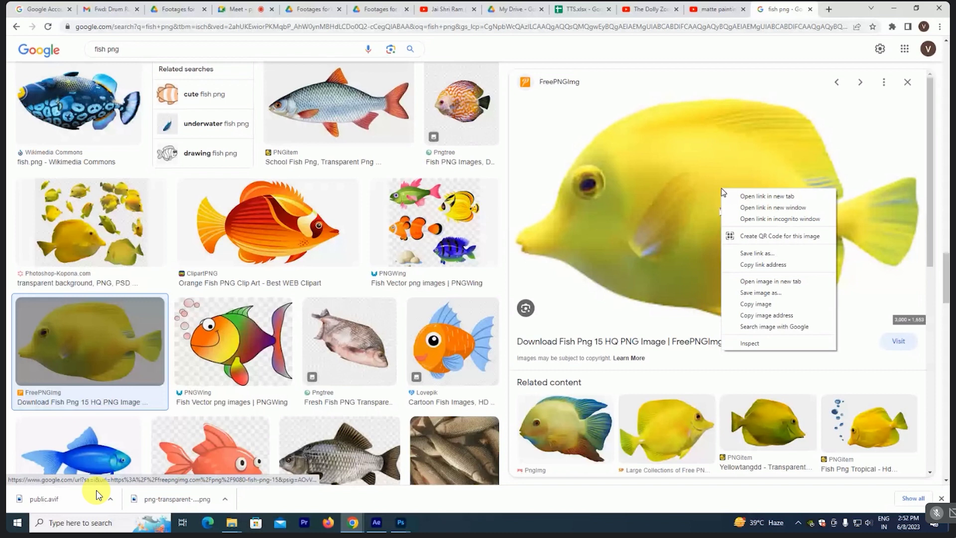
{"action": "left_click", "coordinate": [767, 296]}
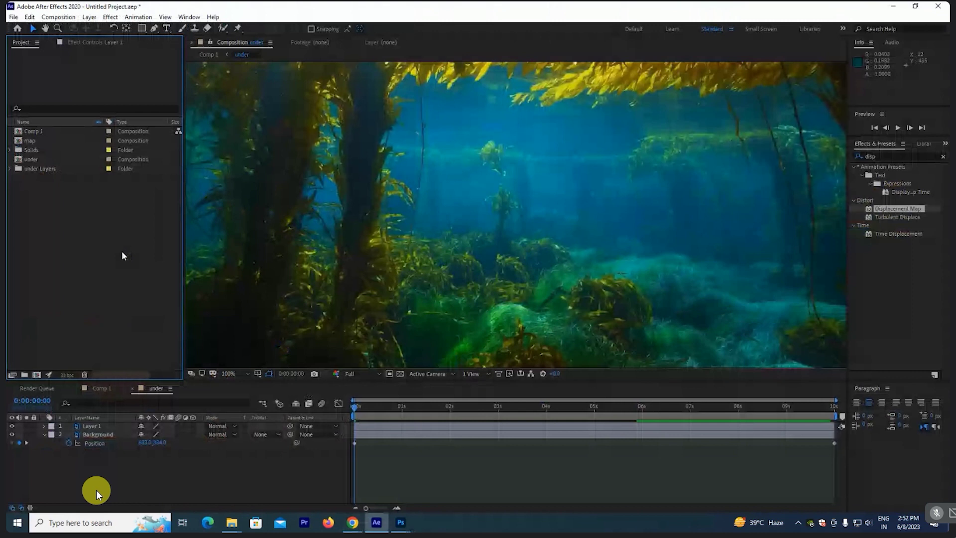
Step: Check the Desktop in the import dialog for the fish file, then close it
{"action": "double_click", "coordinate": [124, 255]}
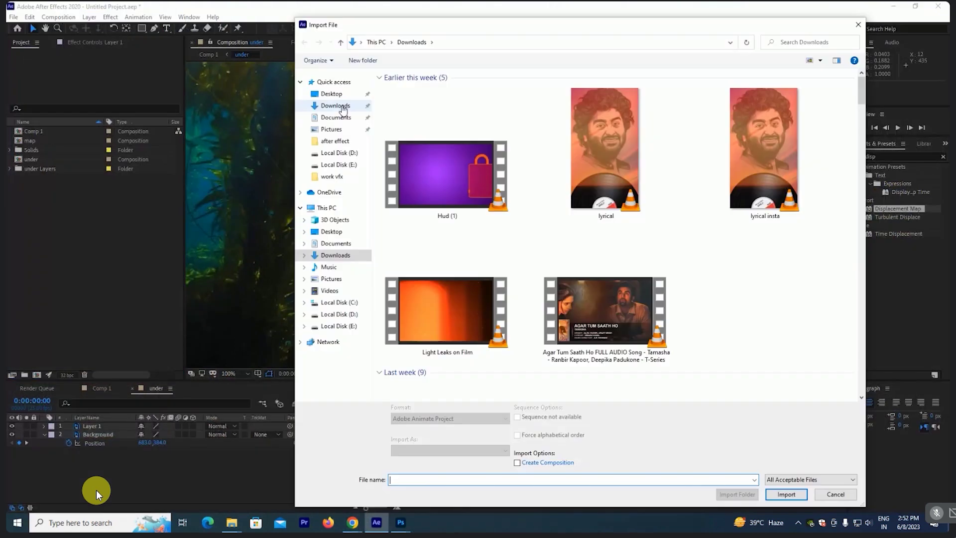
{"action": "left_click", "coordinate": [341, 95]}
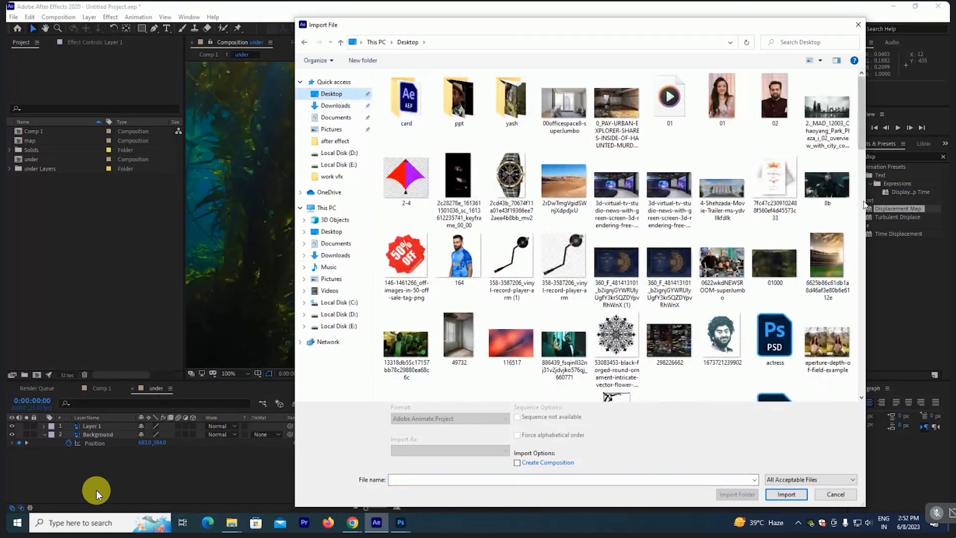
{"action": "scroll", "coordinate": [865, 205], "scroll_direction": "down", "scroll_amount": 10}
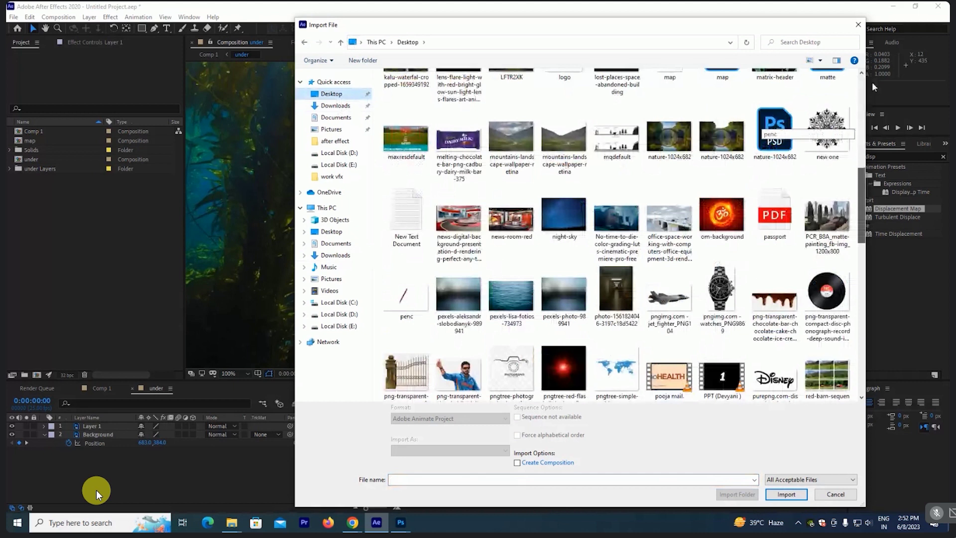
{"action": "left_click", "coordinate": [401, 522]}
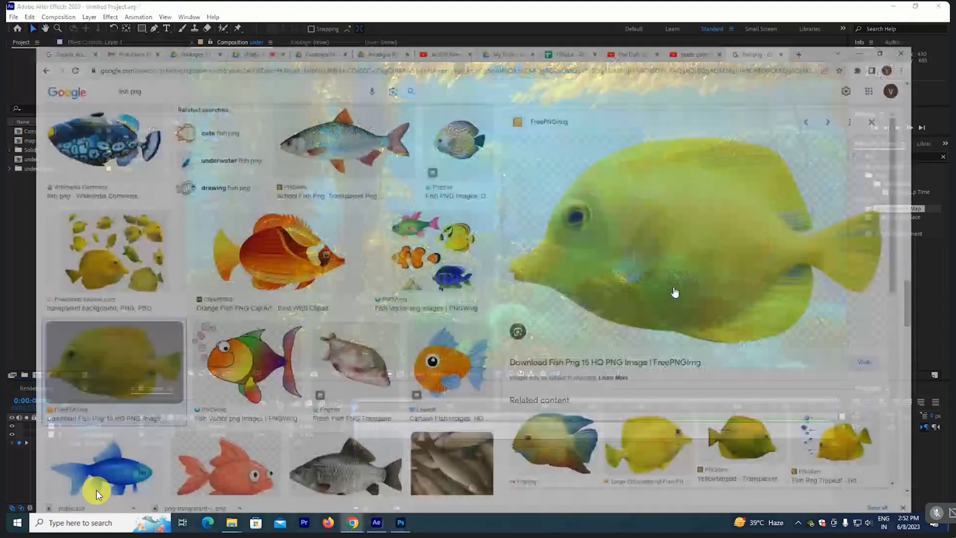
Step: Save the yellow fish as 14-2-fish-png-15.png to the Desktop and import it into the project
{"action": "right_click", "coordinate": [694, 189]}
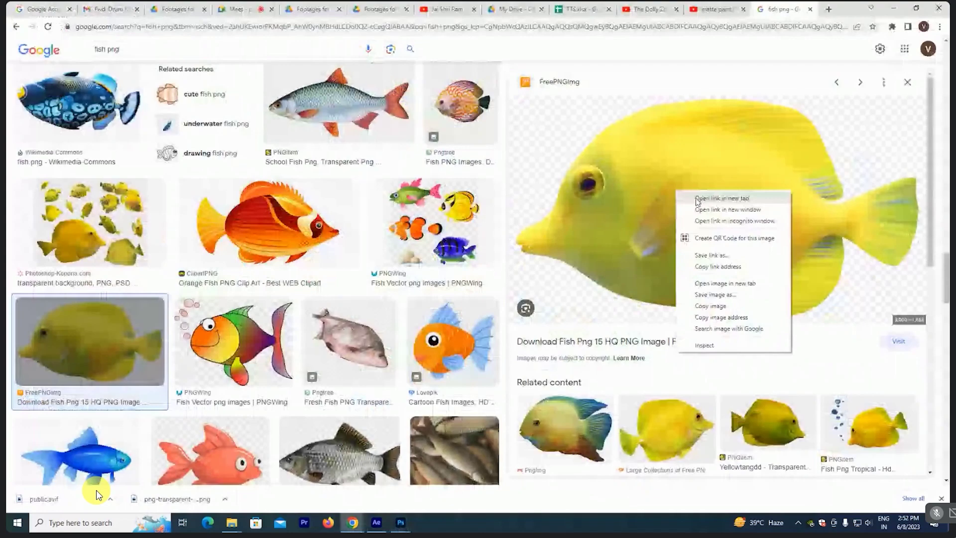
{"action": "left_click", "coordinate": [707, 194]}
{"action": "left_click", "coordinate": [778, 9]}
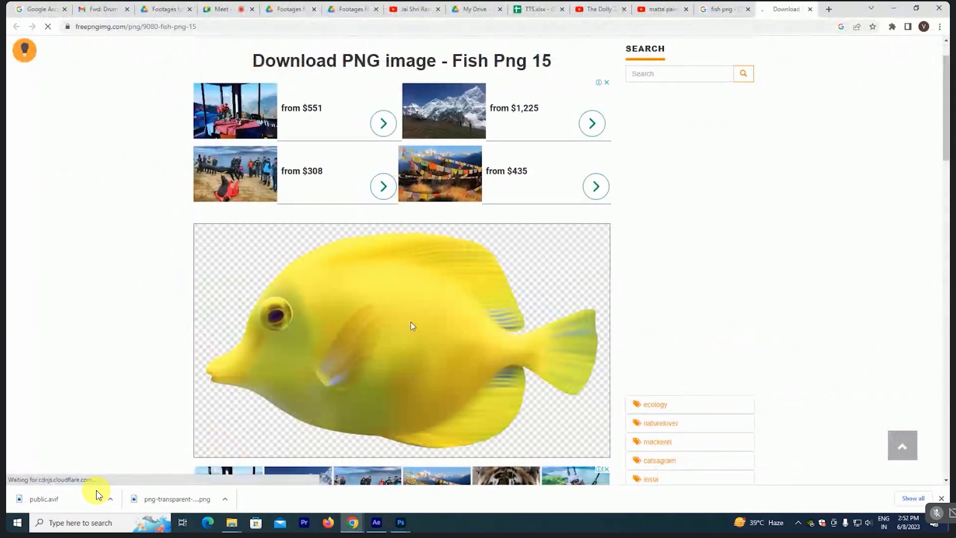
{"action": "left_click", "coordinate": [480, 274]}
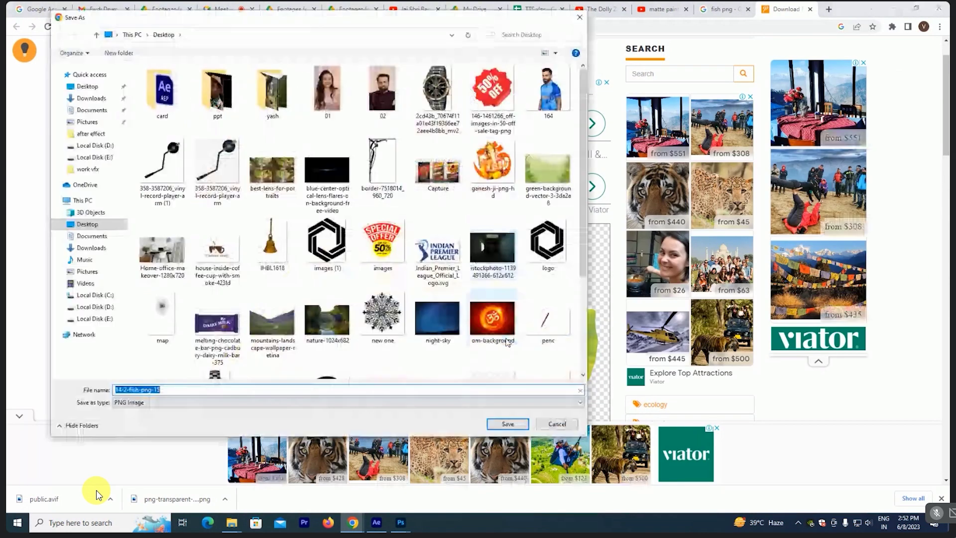
{"action": "key", "text": "Return"}
{"action": "right_click", "coordinate": [98, 495]}
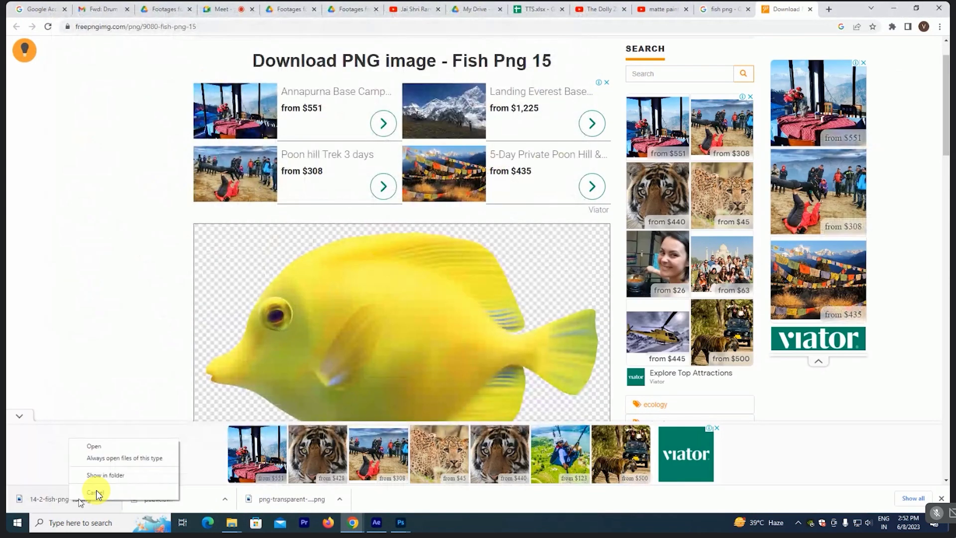
{"action": "left_click", "coordinate": [105, 474]}
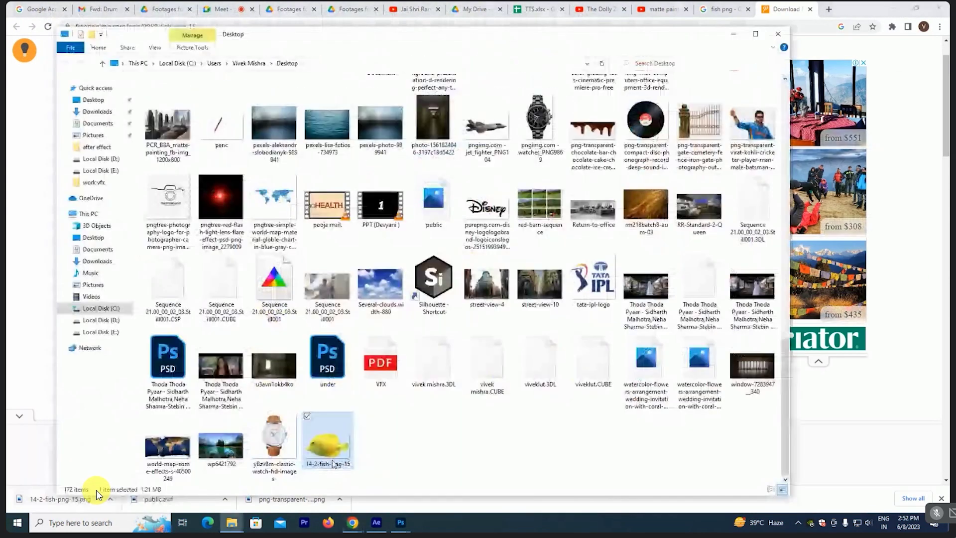
{"action": "mouse_move", "coordinate": [98, 494]}
{"action": "left_mouse_down"}
{"action": "mouse_move", "coordinate": [41, 135]}
{"action": "mouse_move", "coordinate": [100, 430]}
{"action": "left_mouse_up"}
Step: Scale the fish layer down so it fits inside the composition frame
{"action": "key", "text": "comma"}
{"action": "key", "text": "comma"}
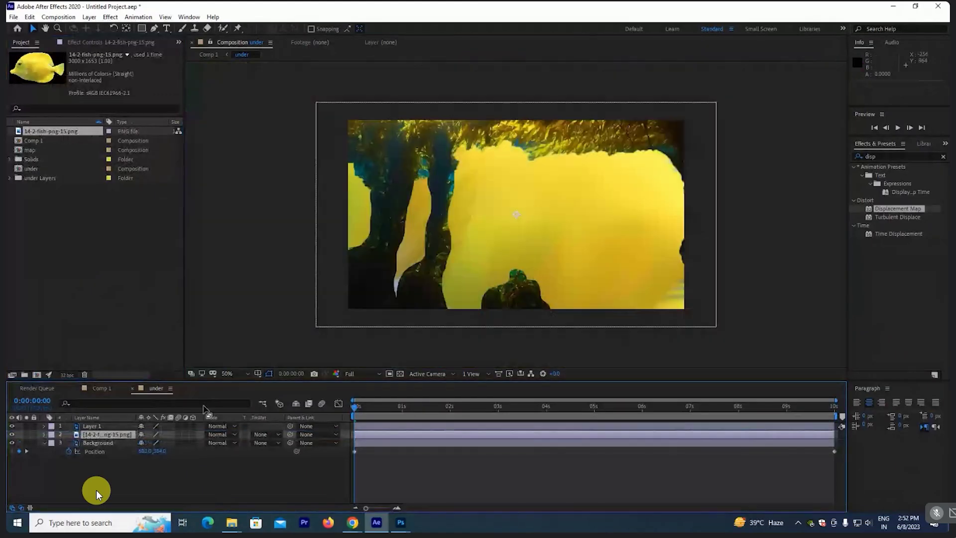
{"action": "key", "text": "s"}
{"action": "left_click_drag", "start_coordinate": [151, 442], "coordinate": [121, 453]}
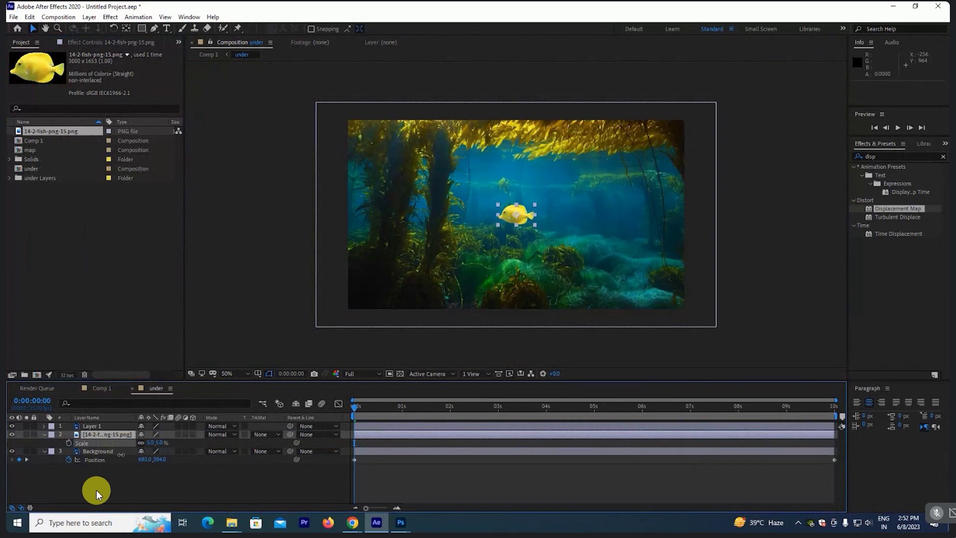
{"action": "left_click", "coordinate": [97, 493]}
{"action": "key", "text": "u"}
{"action": "key", "text": "period"}
{"action": "key", "text": "period"}
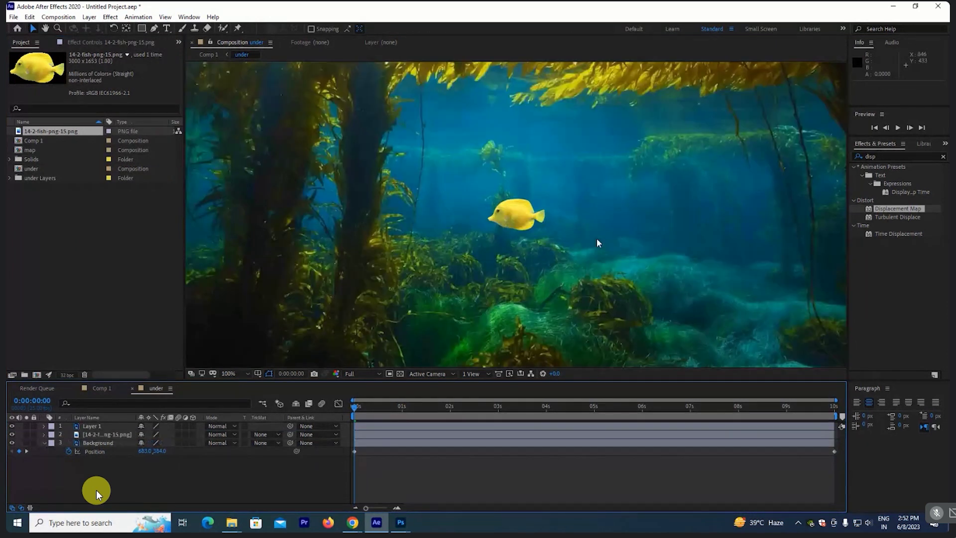
Step: Try shrinking Layer 1 to 109% scale, then undo the change
{"action": "key", "text": "comma"}
{"action": "left_click", "coordinate": [521, 220]}
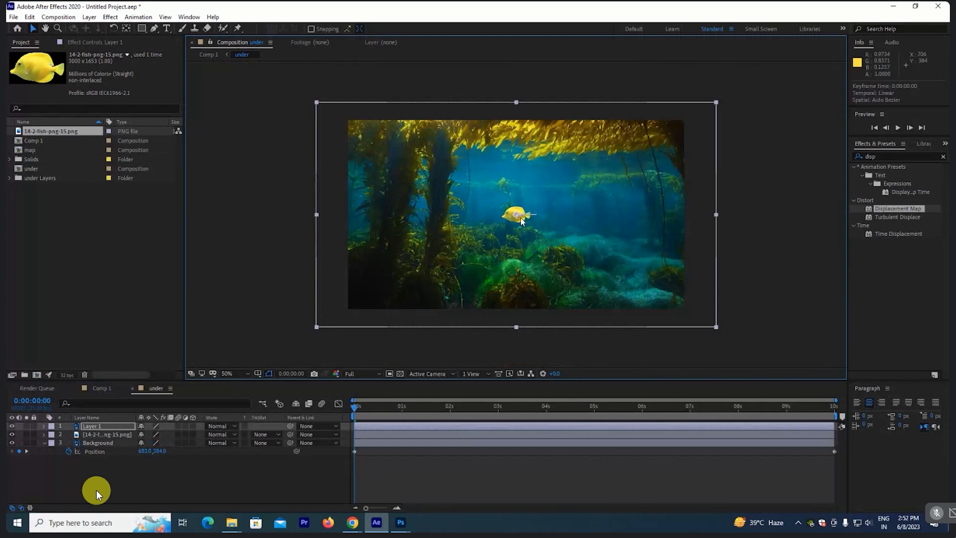
{"action": "key", "text": "s"}
{"action": "left_click_drag", "start_coordinate": [151, 438], "coordinate": [128, 478]}
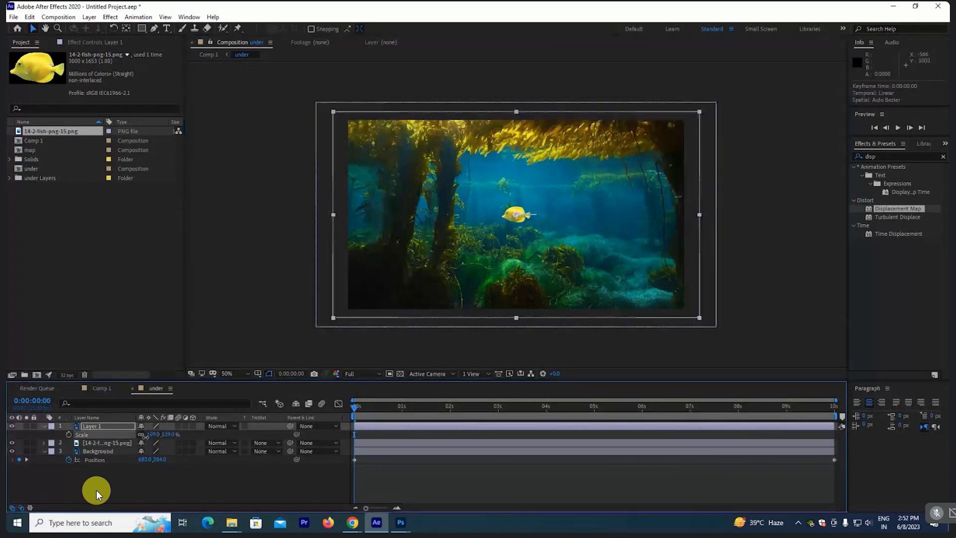
{"action": "key", "text": "ctrl+z"}
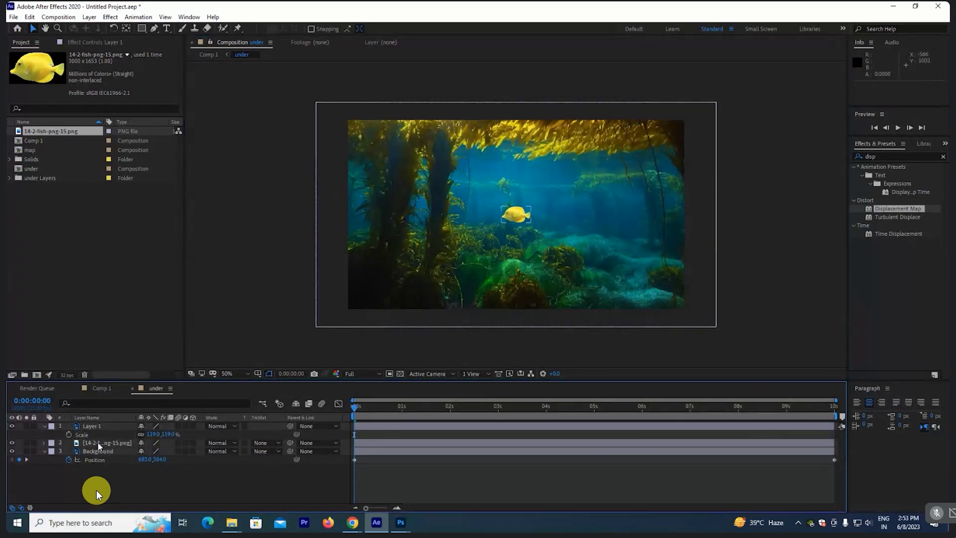
Step: Set the fish's scale to 3% and move it just past the right edge, to 1447, 398
{"action": "left_click", "coordinate": [99, 444]}
{"action": "key", "text": "s"}
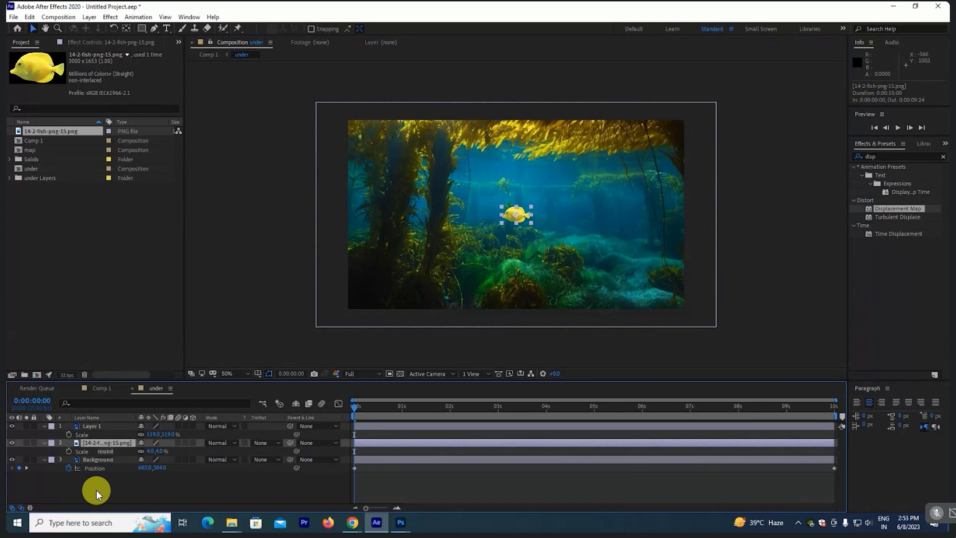
{"action": "left_click_drag", "start_coordinate": [150, 451], "coordinate": [148, 451]}
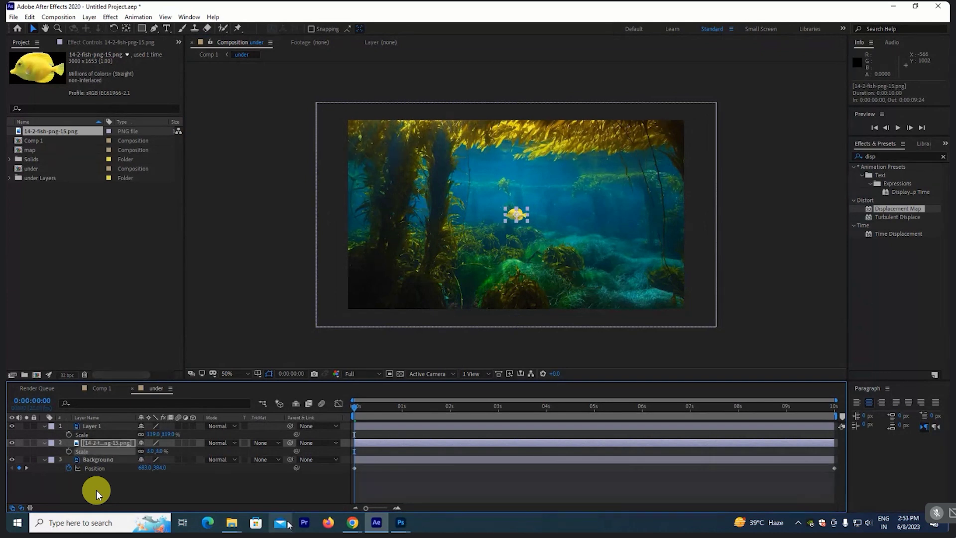
{"action": "left_click", "coordinate": [237, 490]}
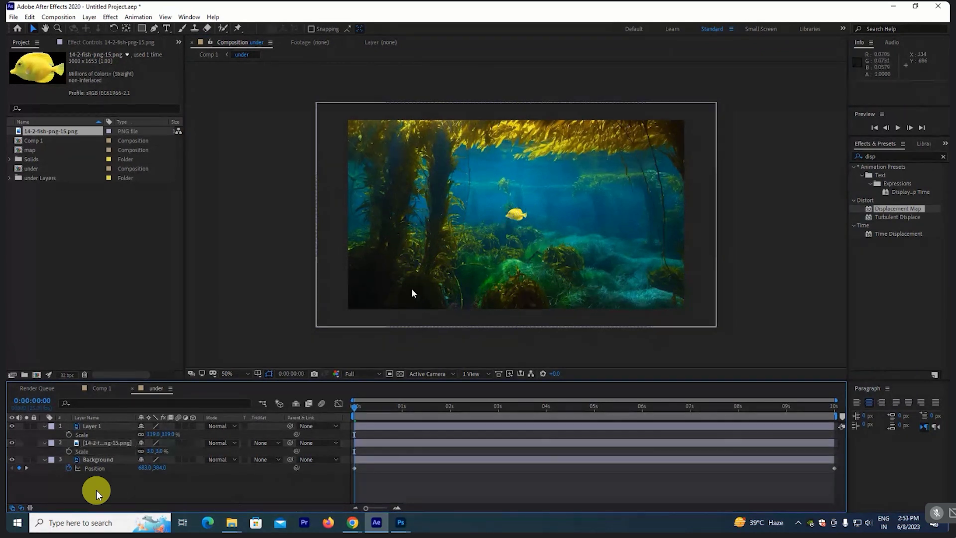
{"action": "left_click", "coordinate": [89, 445]}
{"action": "left_click", "coordinate": [519, 216]}
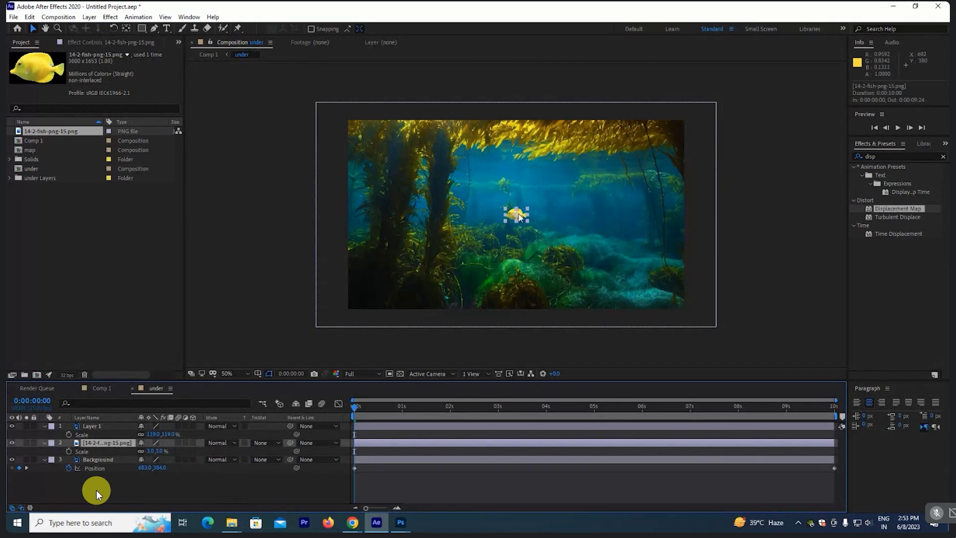
{"action": "left_click_drag", "start_coordinate": [518, 215], "coordinate": [696, 217]}
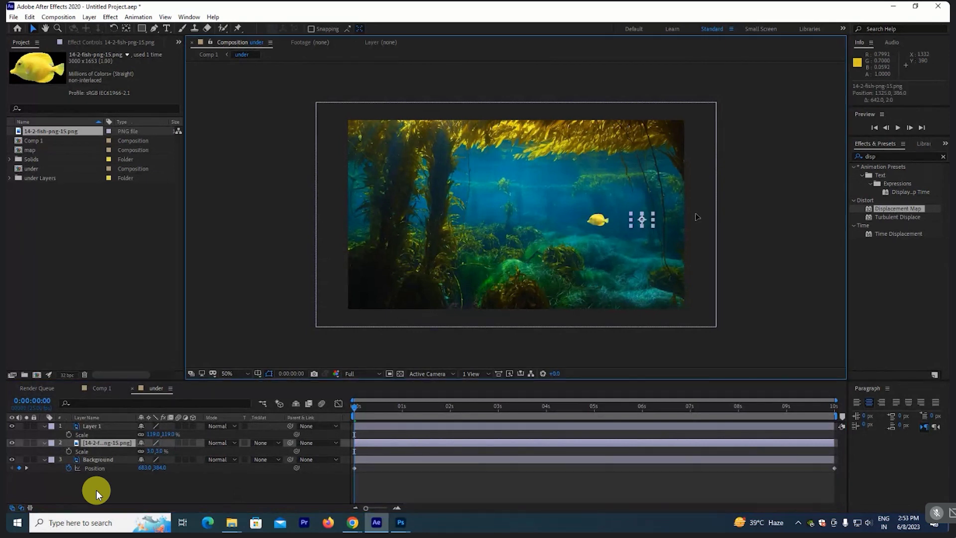
{"action": "left_click_drag", "start_coordinate": [697, 217], "coordinate": [732, 212]}
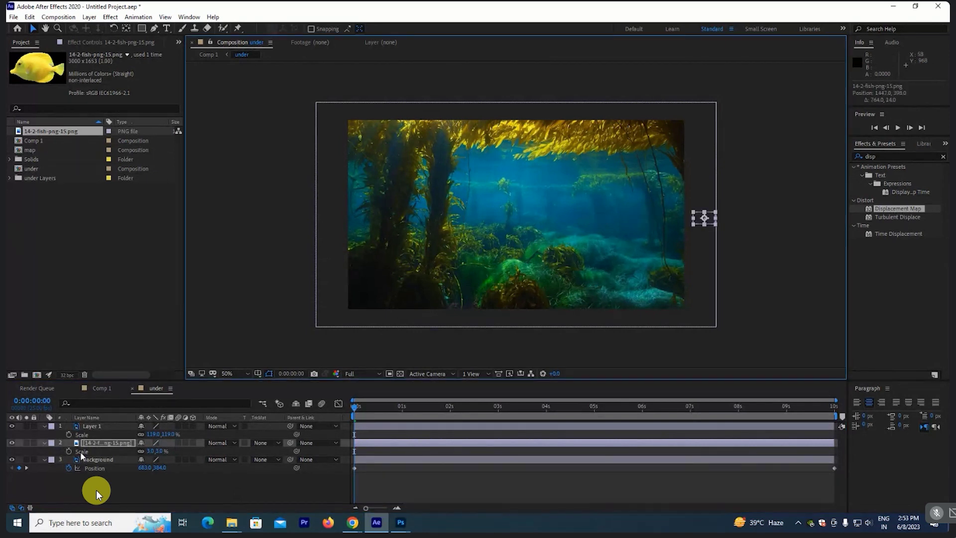
Step: Keyframe the fish's Position at 0s, then set X to -33 at 0:00:05:15
{"action": "key", "text": "p"}
{"action": "left_click", "coordinate": [69, 451]}
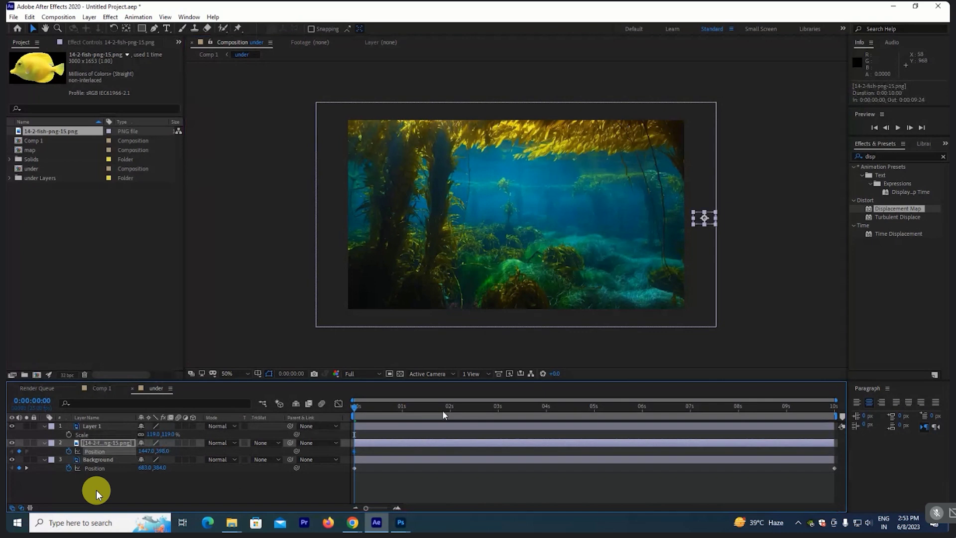
{"action": "left_click", "coordinate": [623, 406]}
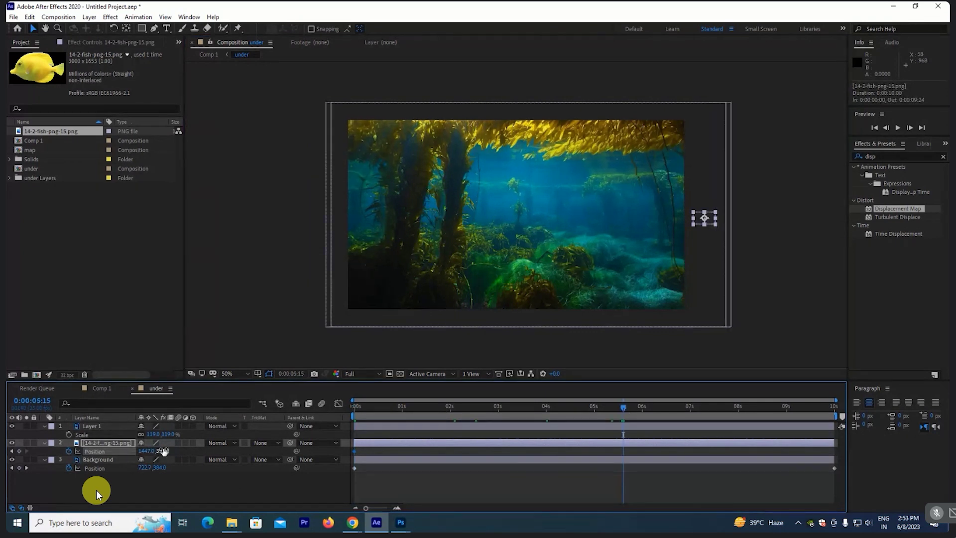
{"action": "left_click_drag", "start_coordinate": [165, 451], "coordinate": [145, 453]}
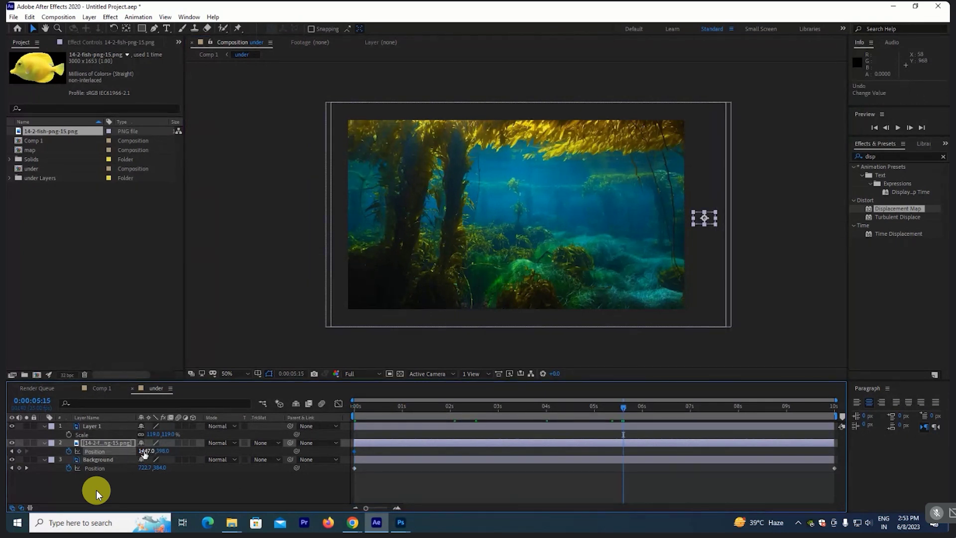
{"action": "type", "text": "-33"}
{"action": "key", "text": "Return"}
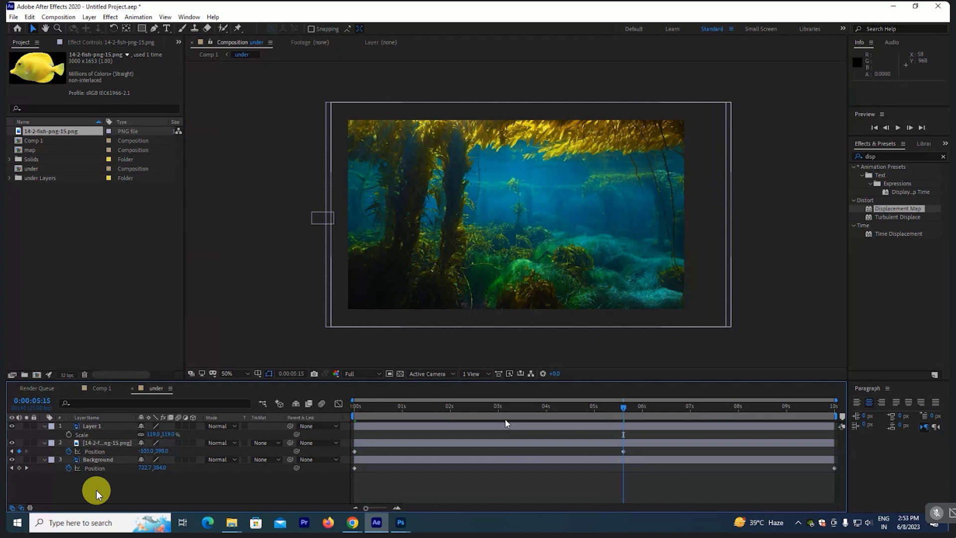
Step: Preview the swim and delete the stray position keyframe at 04s
{"action": "key", "text": "Home"}
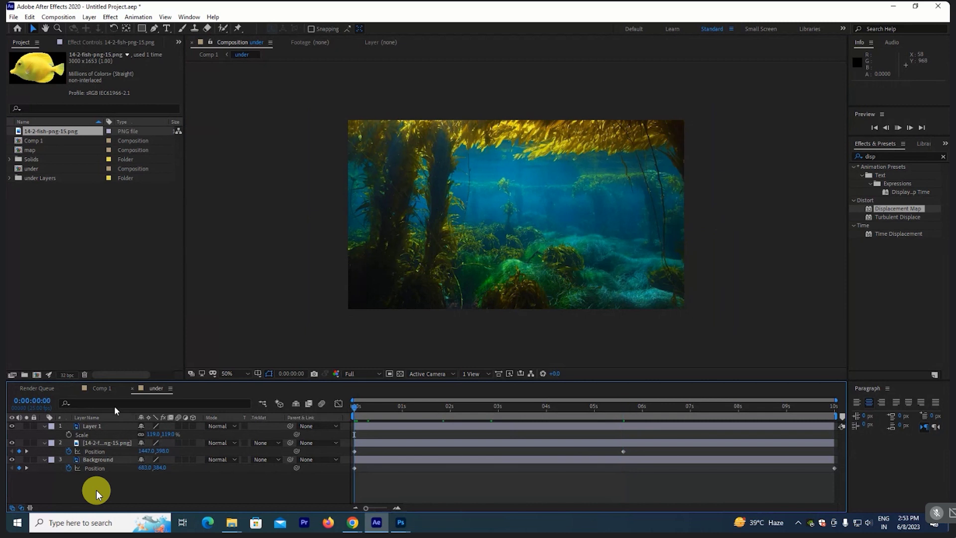
{"action": "key", "text": "space"}
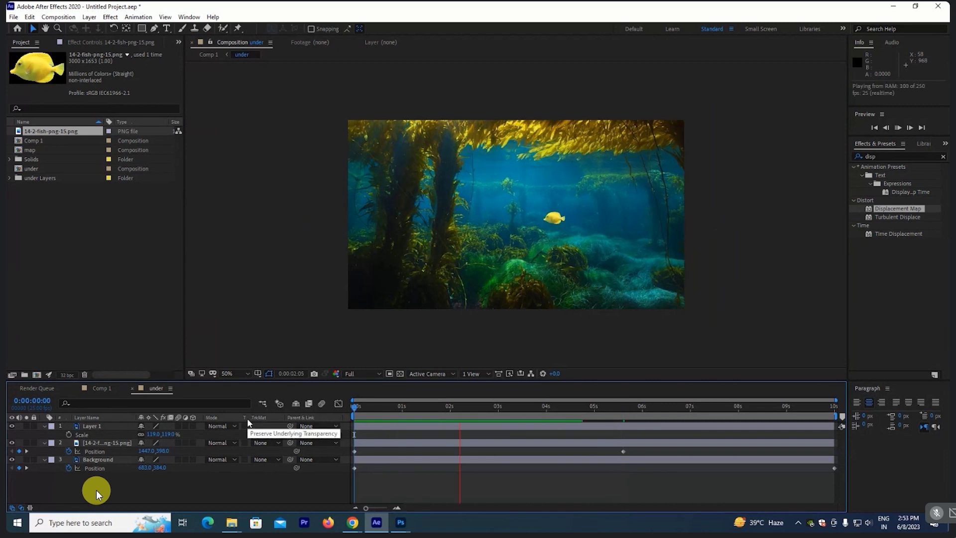
{"action": "key", "text": "space"}
{"action": "left_click", "coordinate": [623, 451]}
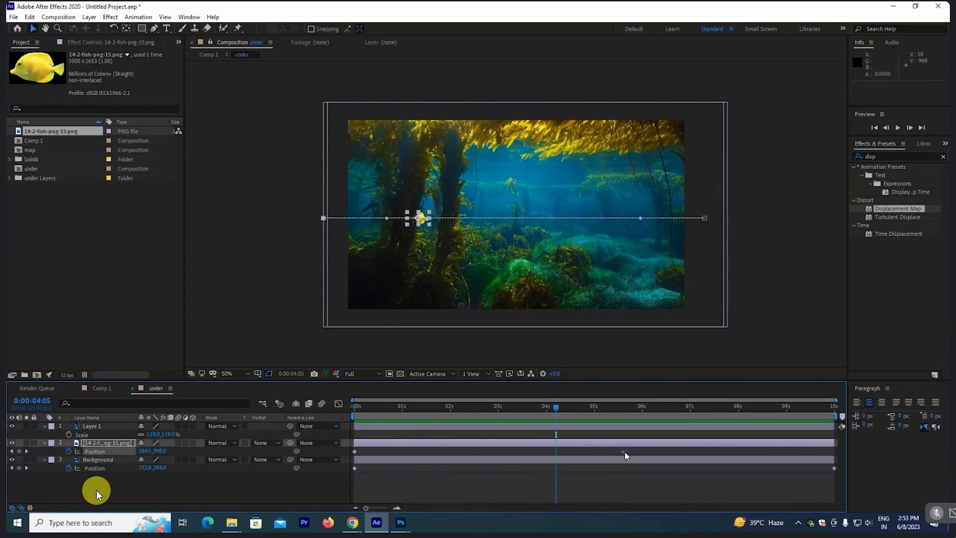
{"action": "key", "text": "Delete"}
{"action": "key", "text": "Home"}
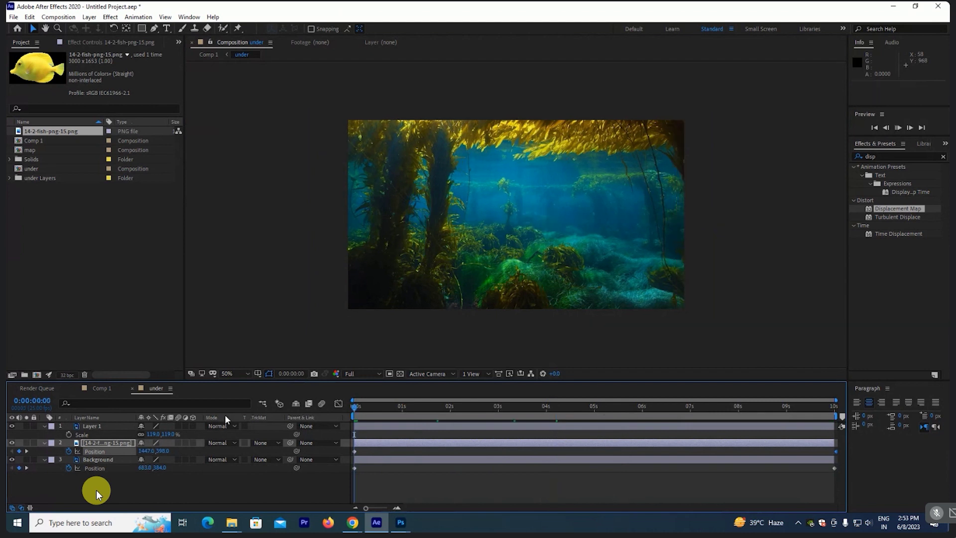
{"action": "key", "text": "space"}
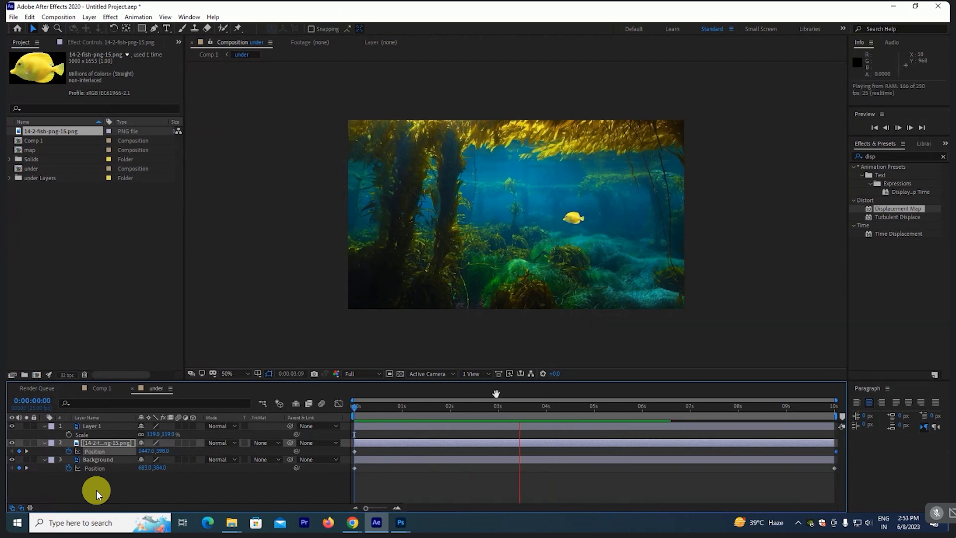
{"action": "left_click", "coordinate": [406, 406]}
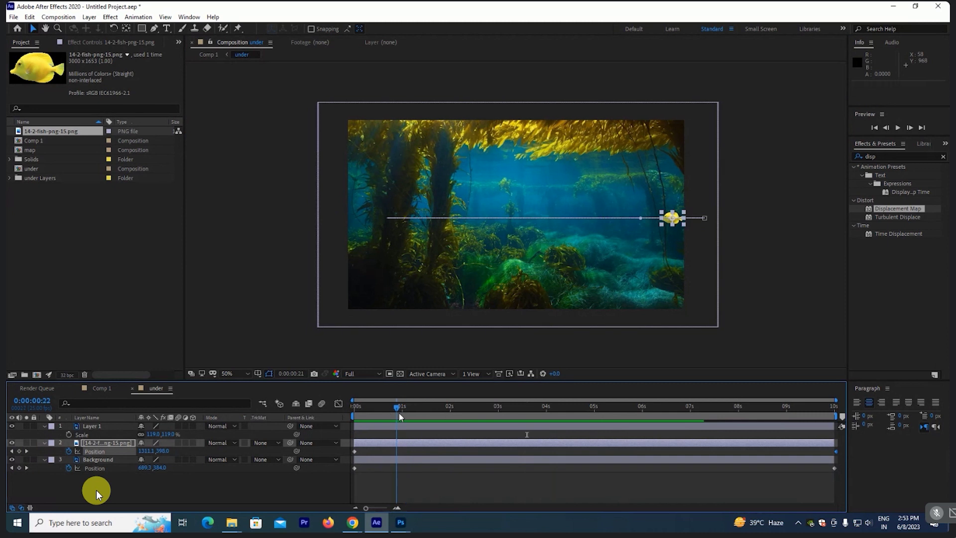
Step: Add up-and-down wave keyframes at 01:13, 02:21, 04:14, 06:11 and 08:02
{"action": "left_click", "coordinate": [427, 407]}
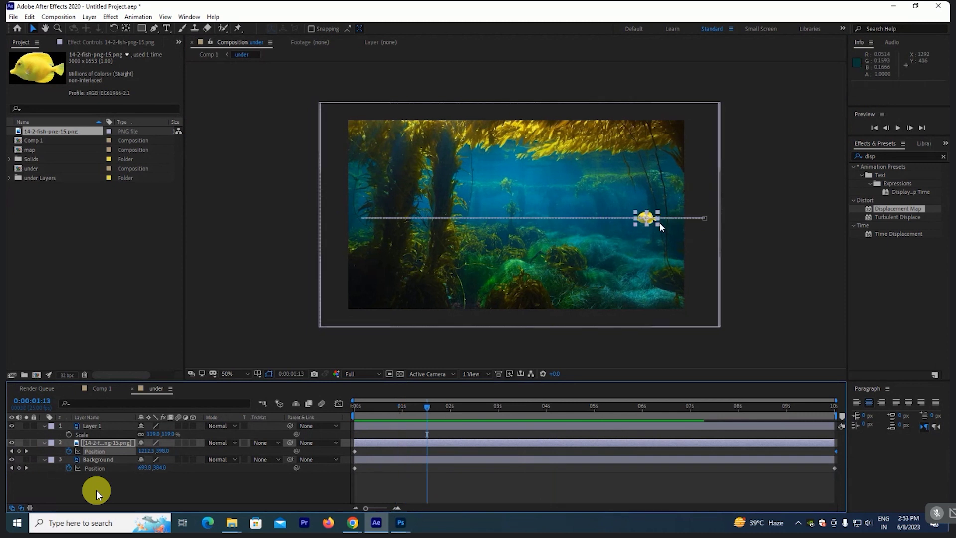
{"action": "left_click_drag", "start_coordinate": [647, 219], "coordinate": [644, 196]}
{"action": "left_click_drag", "start_coordinate": [427, 406], "coordinate": [491, 407]}
{"action": "left_click_drag", "start_coordinate": [593, 201], "coordinate": [587, 228]}
{"action": "left_click_drag", "start_coordinate": [513, 403], "coordinate": [573, 406]}
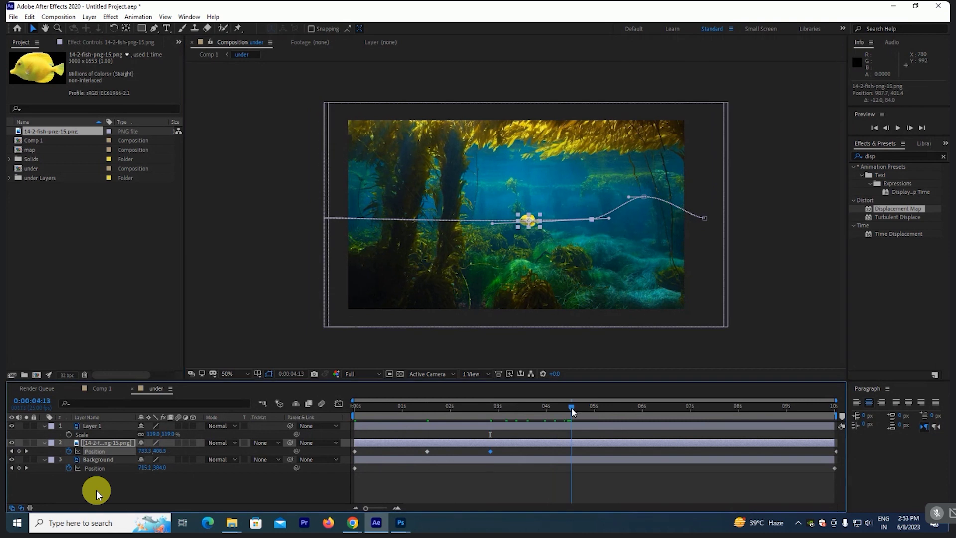
{"action": "left_click_drag", "start_coordinate": [526, 220], "coordinate": [525, 194]}
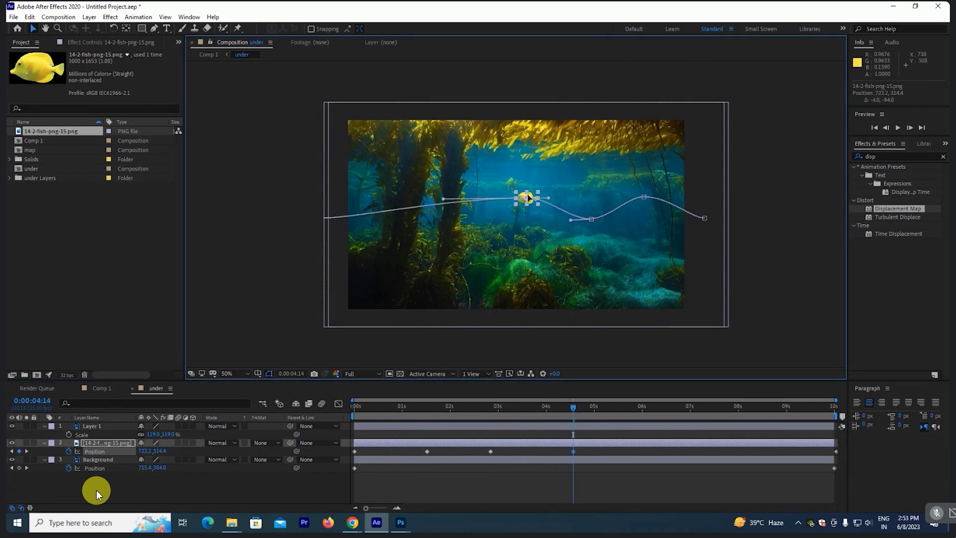
{"action": "left_click_drag", "start_coordinate": [584, 408], "coordinate": [663, 406]}
{"action": "mouse_move", "coordinate": [591, 219]}
{"action": "left_mouse_down"}
{"action": "mouse_move", "coordinate": [459, 204]}
{"action": "mouse_move", "coordinate": [461, 226]}
{"action": "left_mouse_up"}
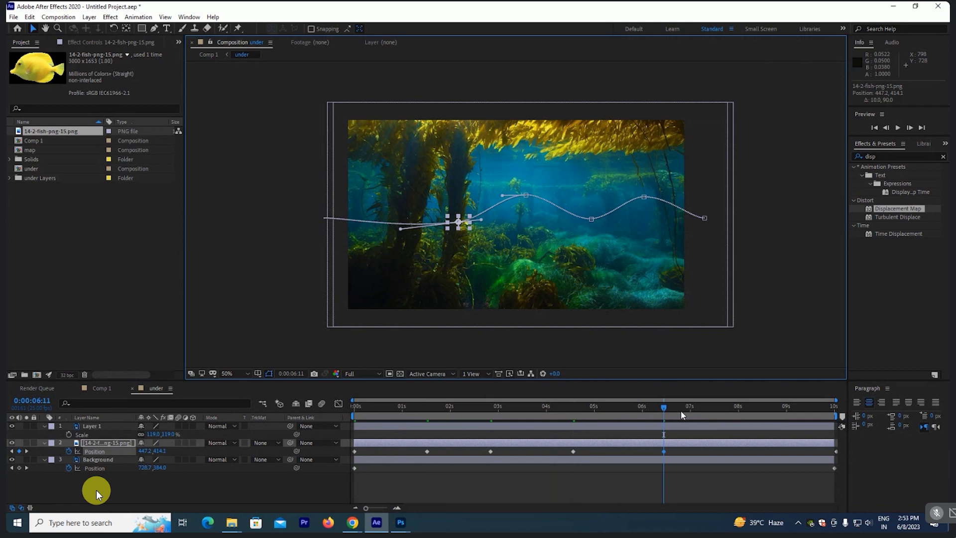
{"action": "left_click_drag", "start_coordinate": [680, 408], "coordinate": [742, 406]}
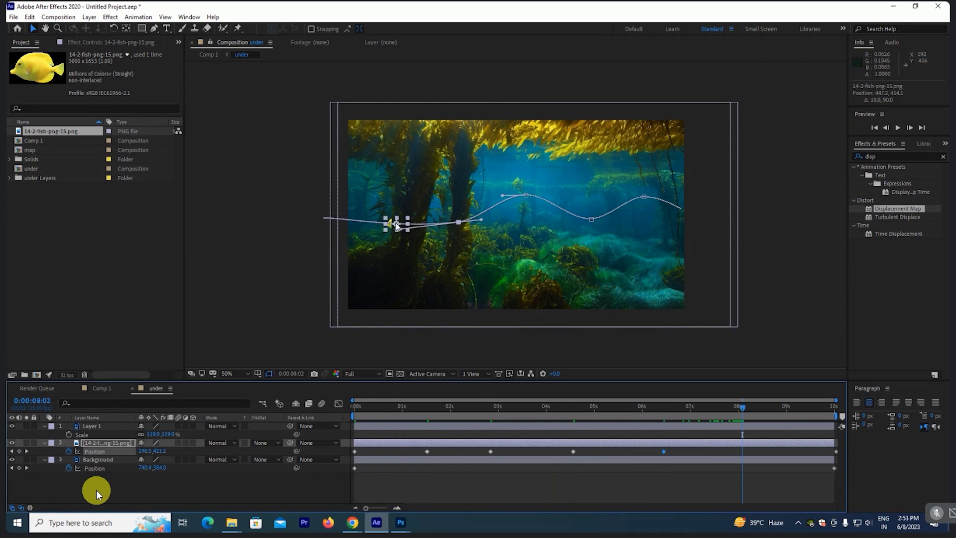
{"action": "left_click_drag", "start_coordinate": [397, 225], "coordinate": [396, 205]}
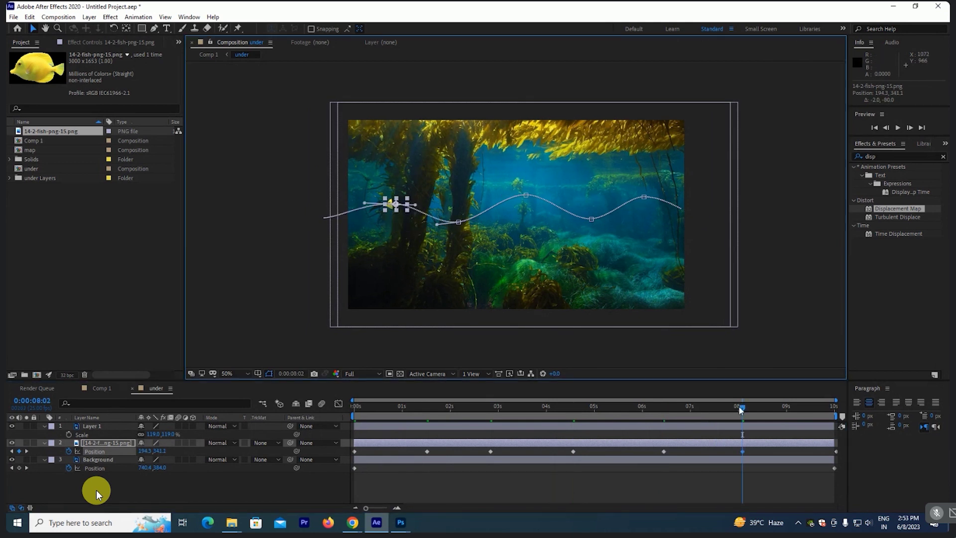
{"action": "left_click_drag", "start_coordinate": [740, 408], "coordinate": [761, 407]}
Step: Preview the wavy swim, then scrub back to about 02:05
{"action": "key", "text": "space"}
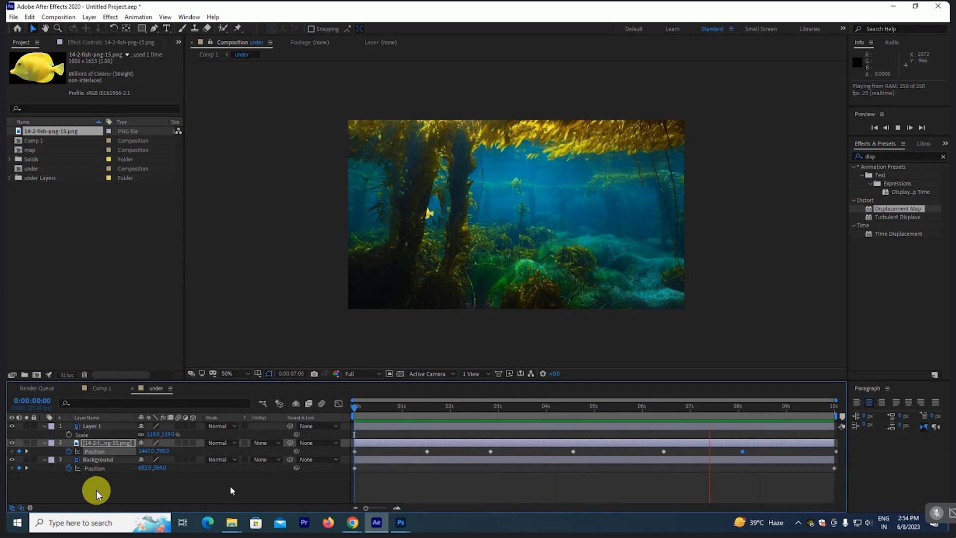
{"action": "left_click_drag", "start_coordinate": [487, 400], "coordinate": [467, 404]}
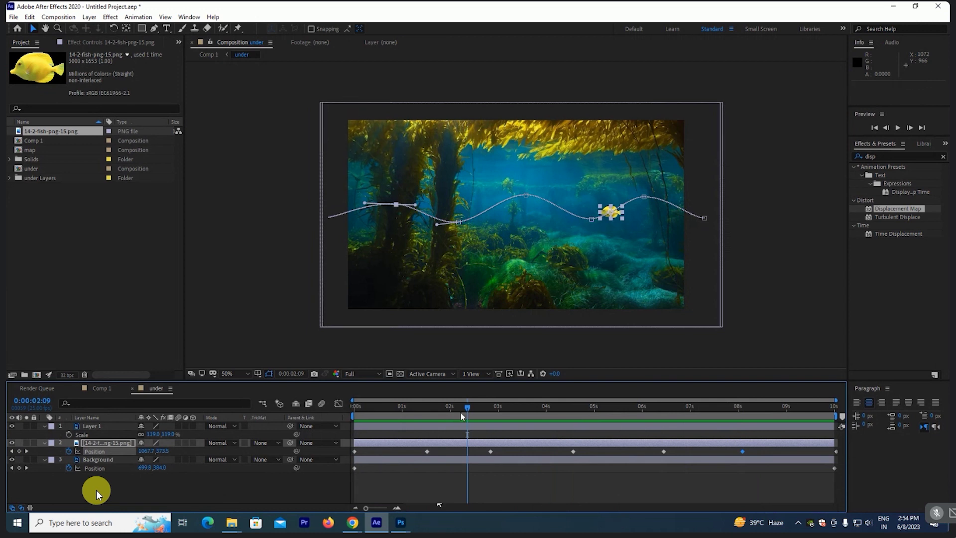
{"action": "left_click_drag", "start_coordinate": [467, 406], "coordinate": [433, 406]}
Step: Set the fish layer's Auto-Orientation to Orient Along Path so it tilts with the waves
{"action": "right_click", "coordinate": [95, 444]}
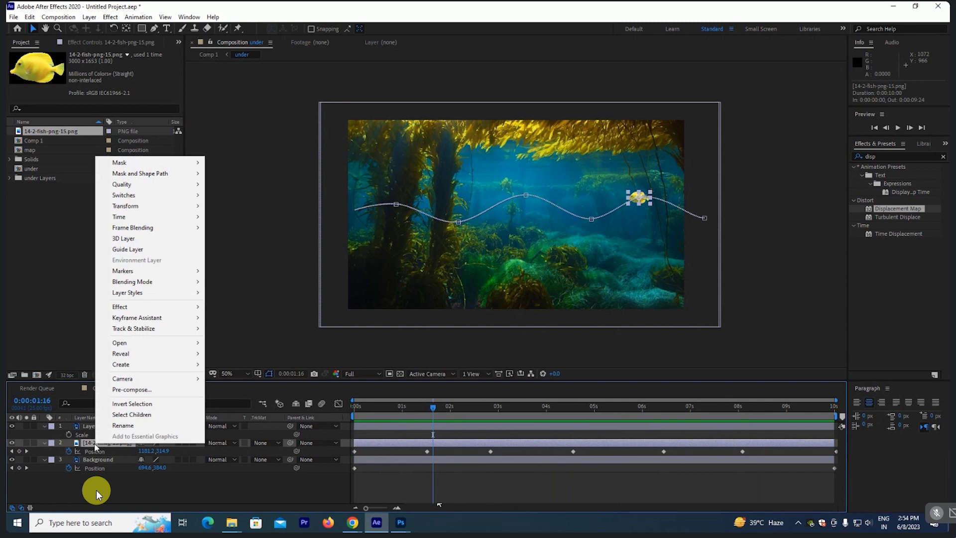
{"action": "mouse_move", "coordinate": [182, 209]}
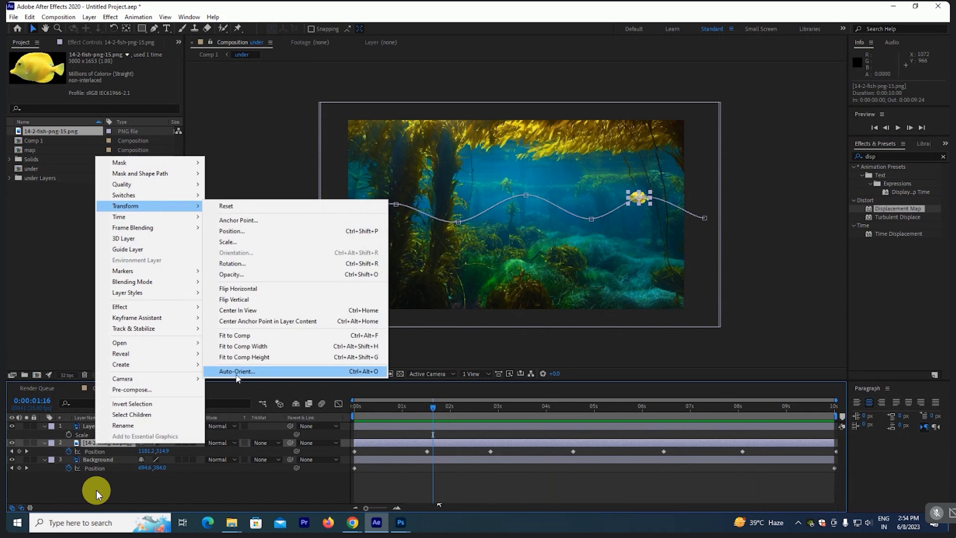
{"action": "left_click", "coordinate": [237, 376]}
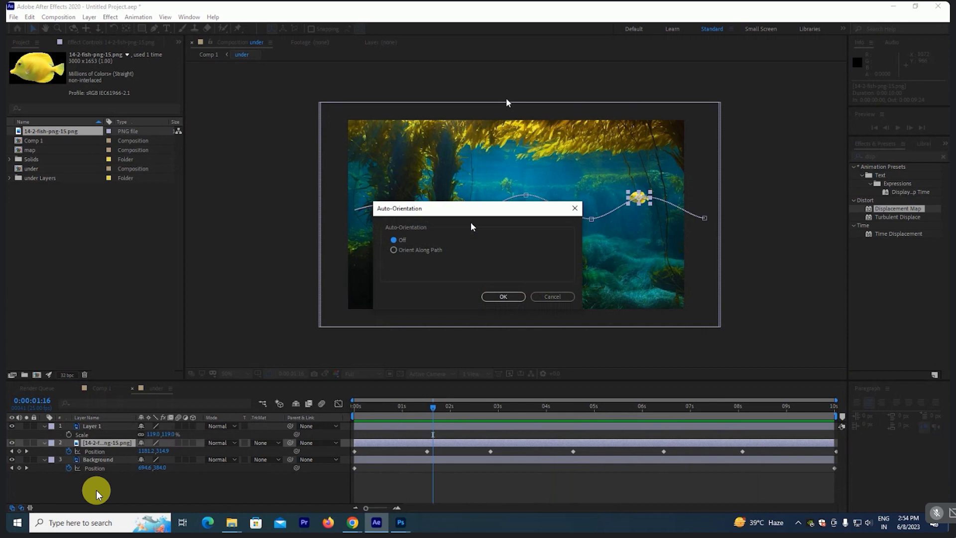
{"action": "left_click", "coordinate": [394, 250]}
{"action": "left_click", "coordinate": [504, 296]}
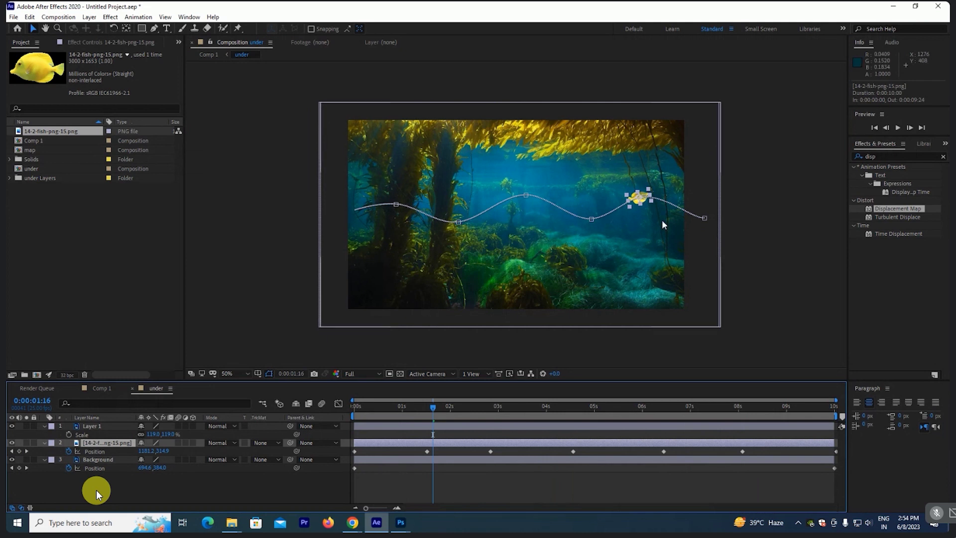
{"action": "key", "text": "slash"}
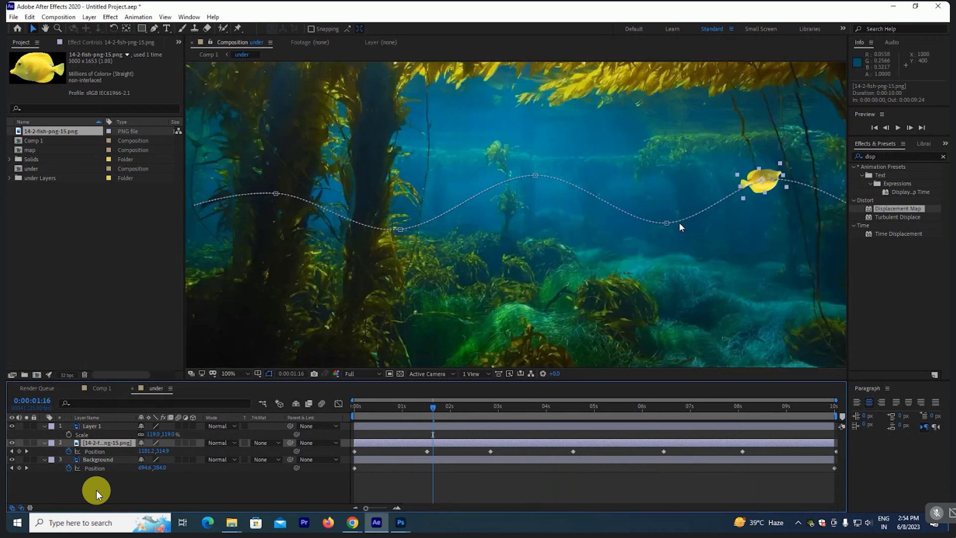
Step: Rotate the fish to 0x+180.0° so it faces left, then preview the swim at 50% view
{"action": "left_click_drag", "start_coordinate": [680, 227], "coordinate": [509, 257]}
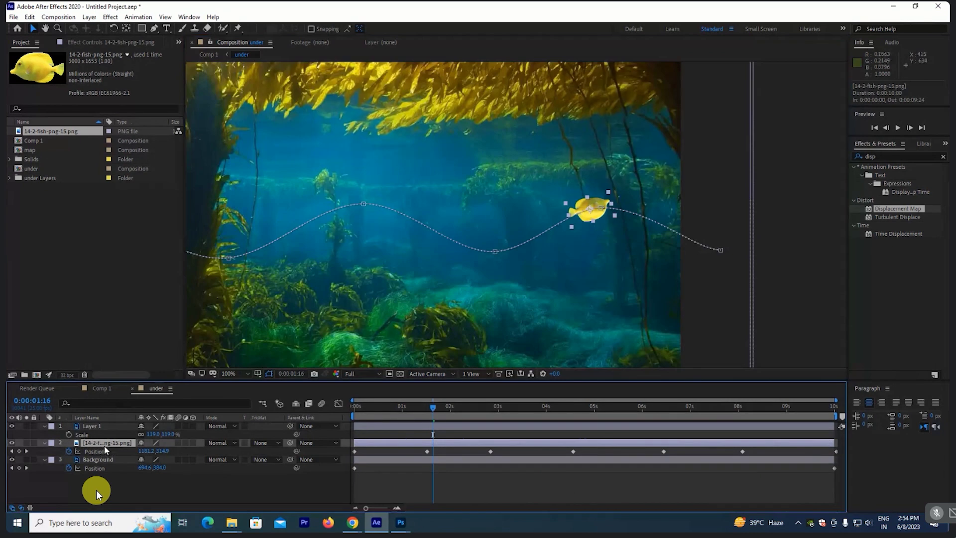
{"action": "key", "text": "r"}
{"action": "left_click_drag", "start_coordinate": [154, 453], "coordinate": [240, 449]}
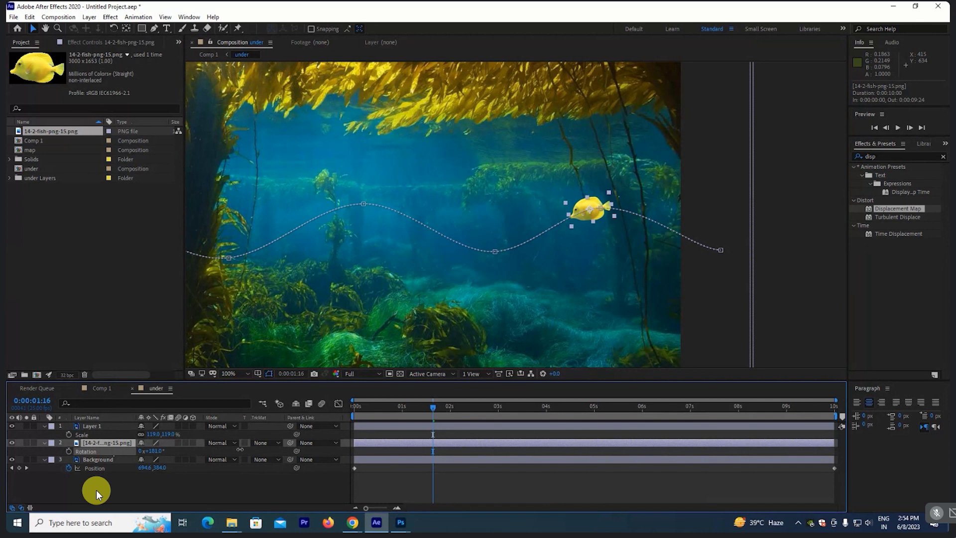
{"action": "key", "text": "comma"}
{"action": "key", "text": "comma"}
{"action": "key", "text": "space"}
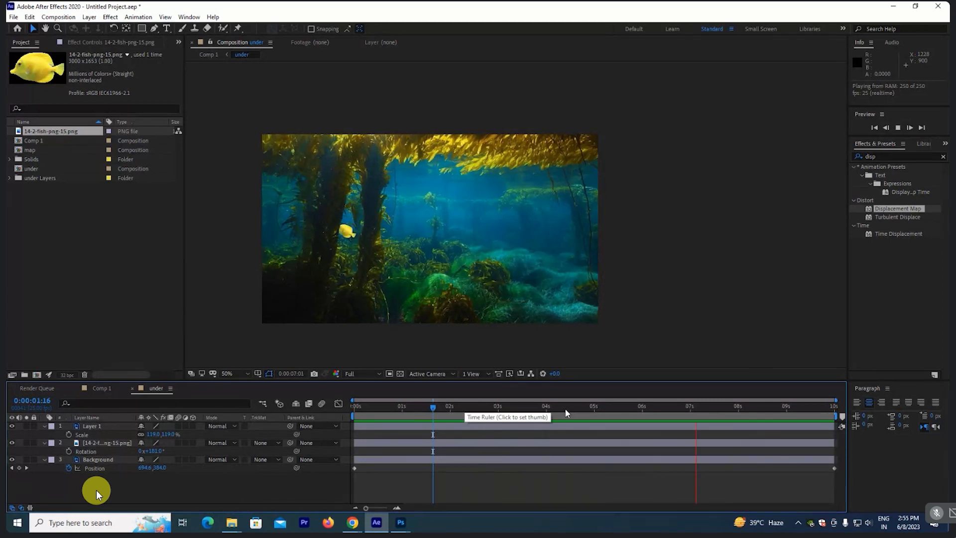
Step: Replay the swim from 0:00:03:14, then select the fish at a frame where it's visible
{"action": "key", "text": "space"}
{"action": "left_click", "coordinate": [525, 405]}
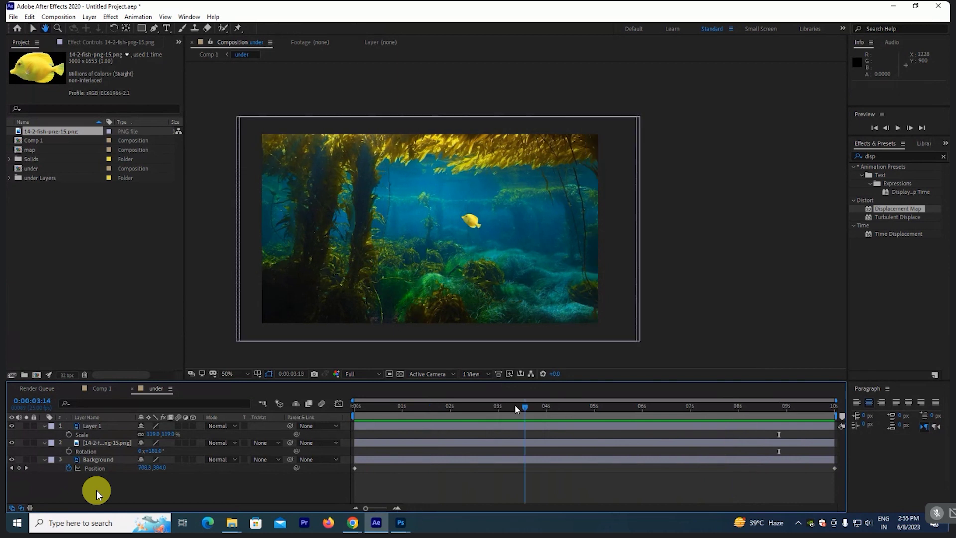
{"action": "key", "text": "space"}
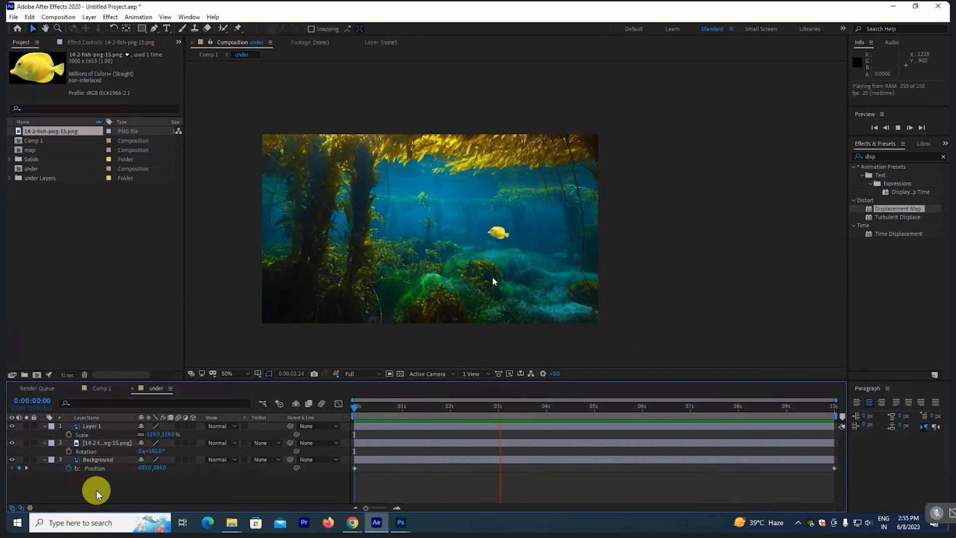
{"action": "key", "text": "space"}
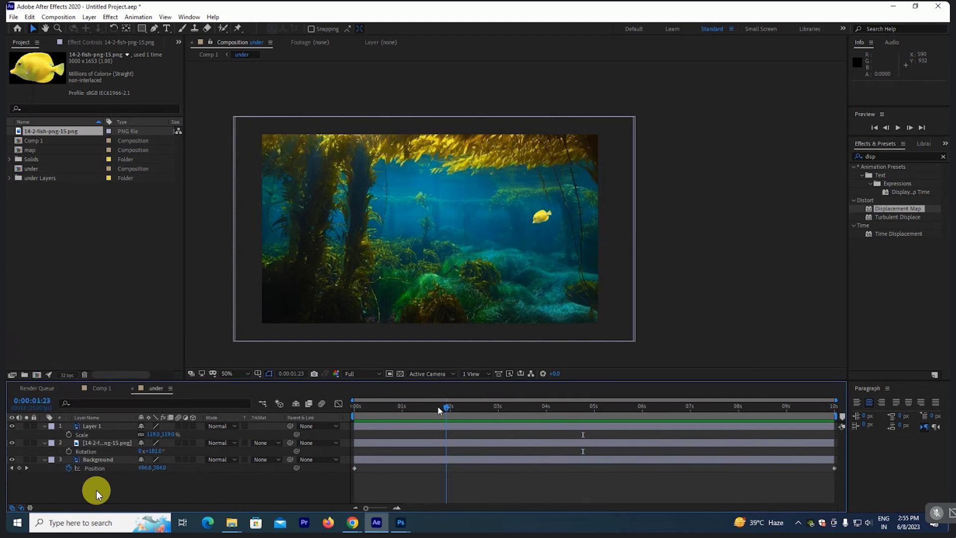
{"action": "left_click_drag", "start_coordinate": [379, 397], "coordinate": [316, 419]}
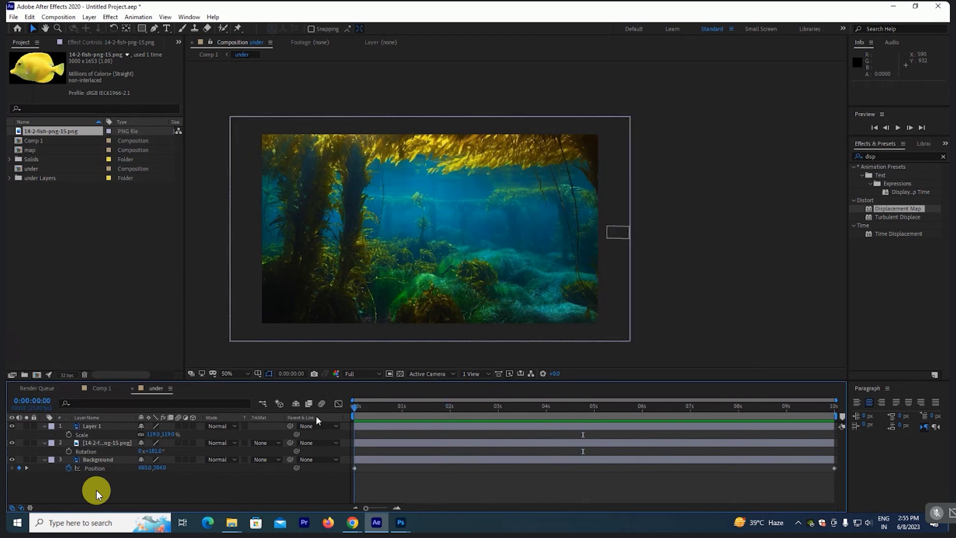
{"action": "left_click", "coordinate": [446, 406]}
{"action": "left_click", "coordinate": [542, 217]}
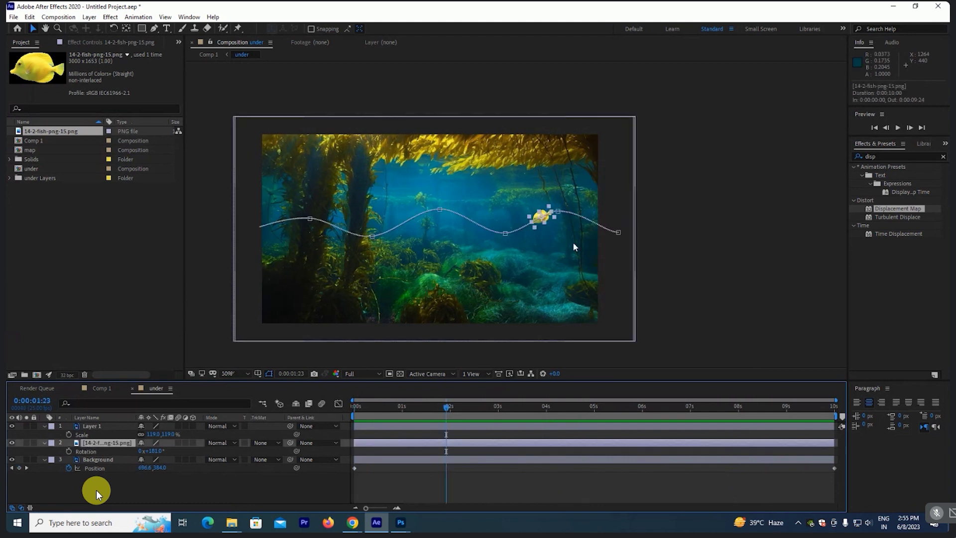
Step: Search Effects & Presets for 'wig' and drop Wiggle - position onto the fish layer
{"action": "scroll", "coordinate": [575, 246], "scroll_direction": "up", "scroll_amount": 2}
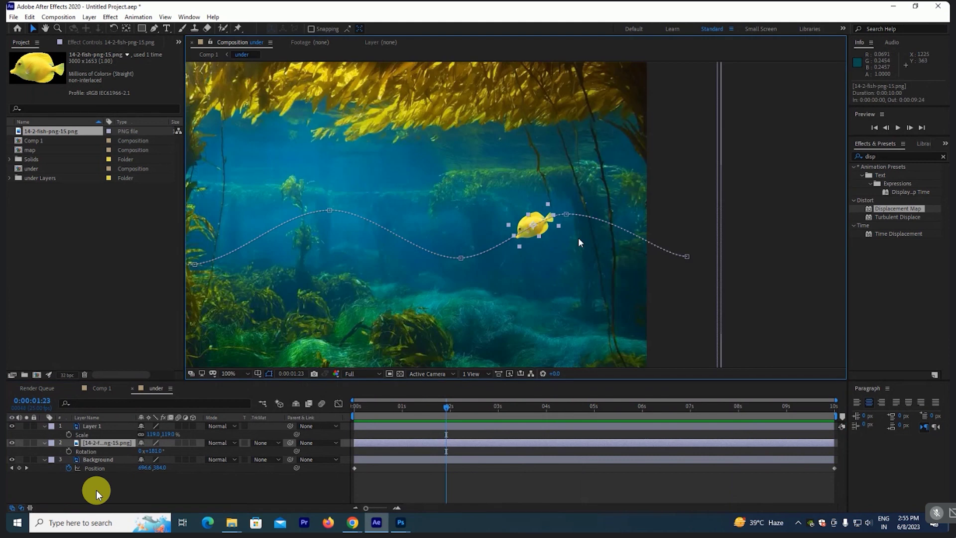
{"action": "double_click", "coordinate": [886, 156]}
{"action": "type", "text": "wig"}
{"action": "left_click_drag", "start_coordinate": [915, 191], "coordinate": [110, 444]}
Step: Raise the fish's Wiggle Speed to 100 and preview the faster wobble
{"action": "key", "text": "space"}
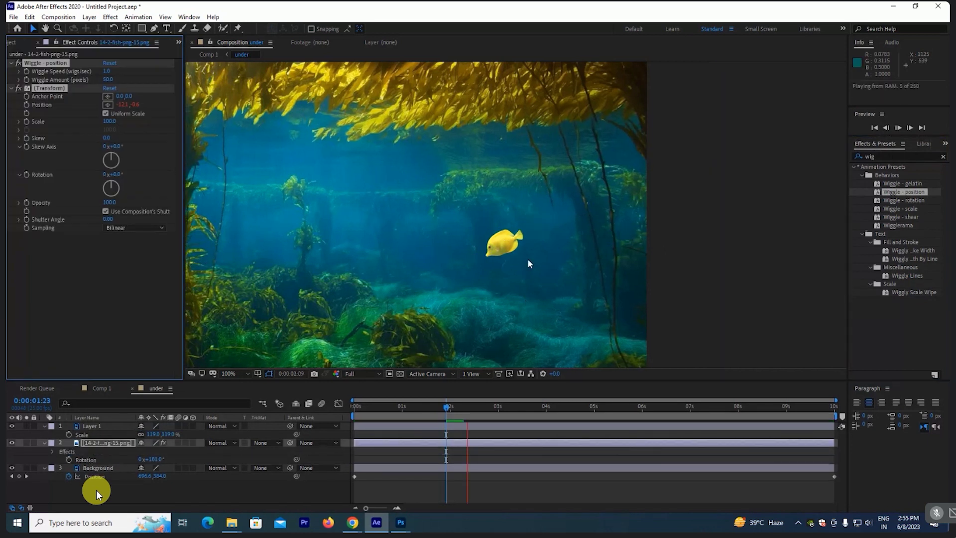
{"action": "key", "text": "space"}
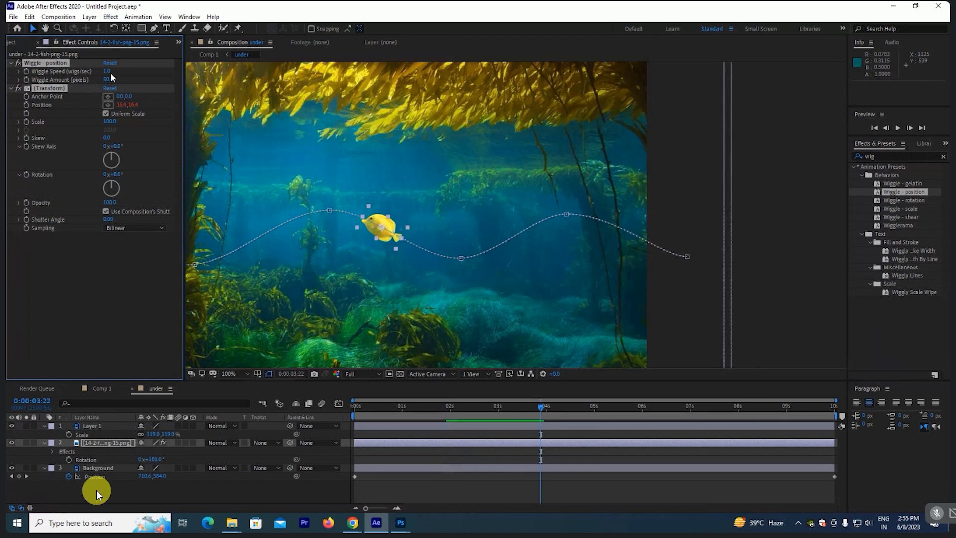
{"action": "mouse_move", "coordinate": [109, 71]}
{"action": "left_mouse_down"}
{"action": "mouse_move", "coordinate": [149, 64]}
{"action": "mouse_move", "coordinate": [66, 71]}
{"action": "mouse_move", "coordinate": [137, 69]}
{"action": "left_mouse_up"}
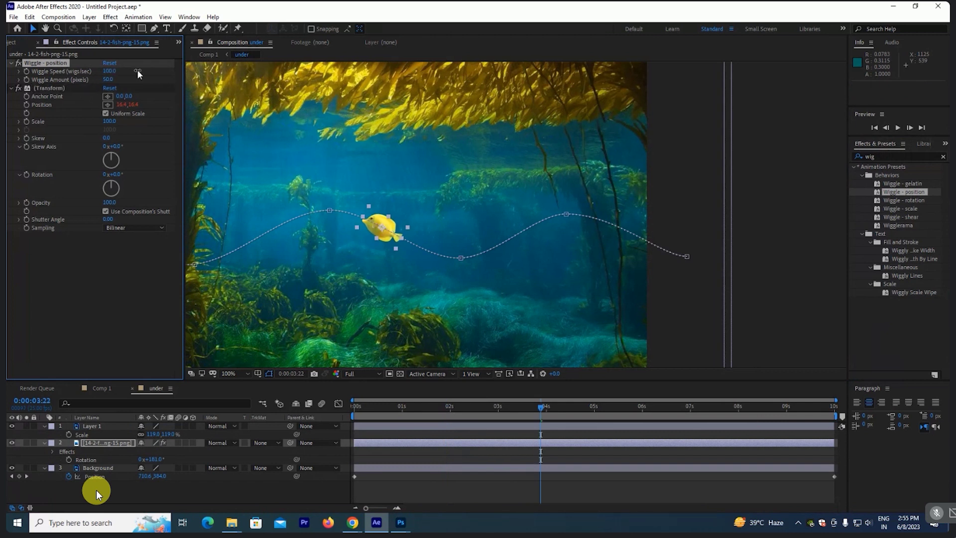
{"action": "key", "text": "space"}
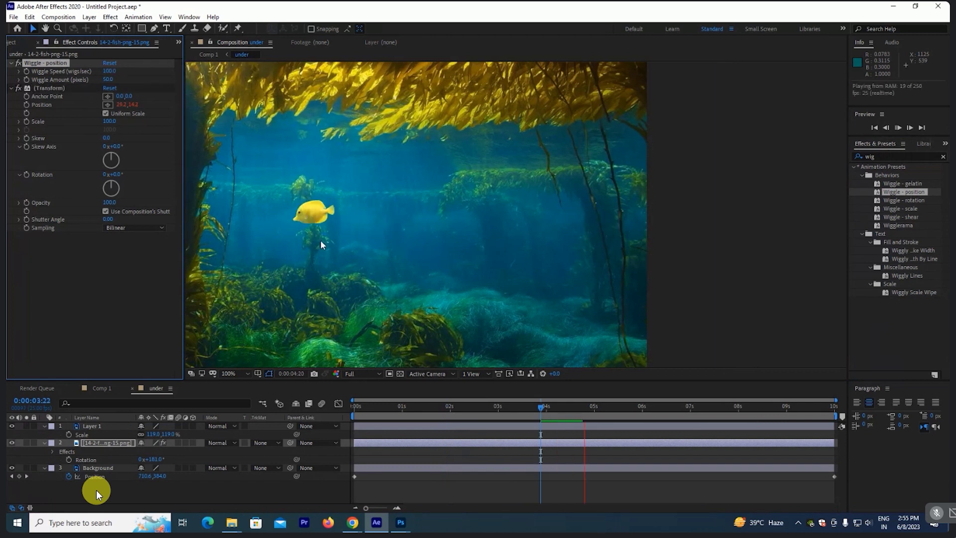
{"action": "key", "text": "space"}
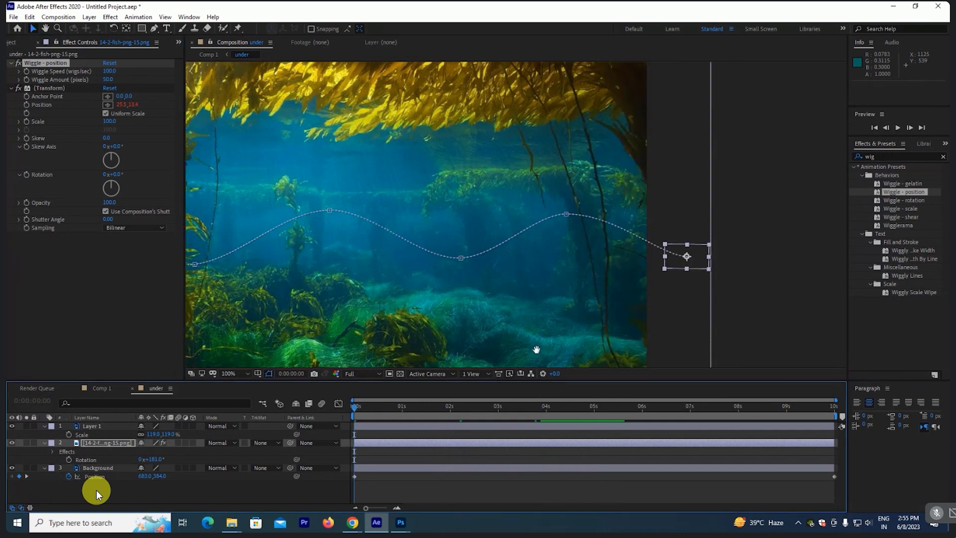
Step: Turn on motion blur for the fish and preview from the first frame
{"action": "key", "text": "space"}
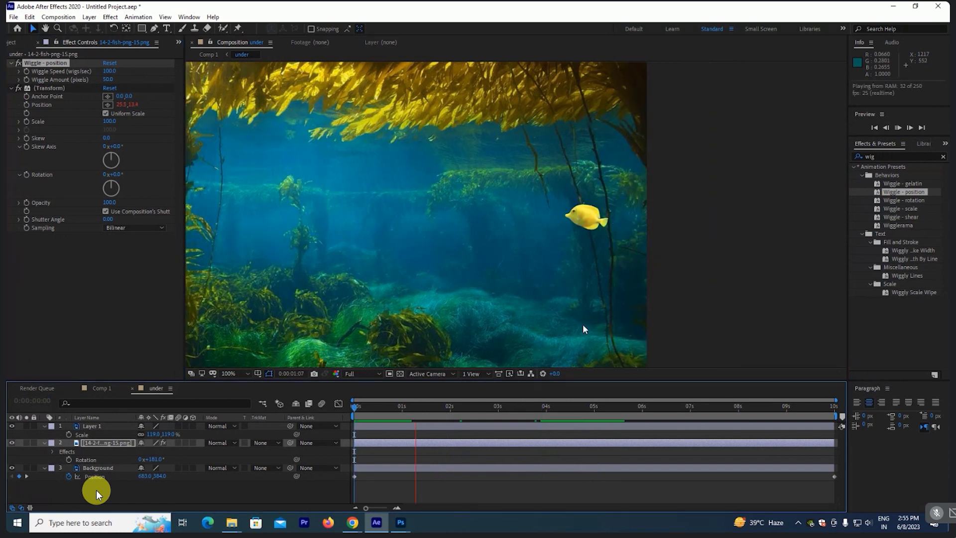
{"action": "key", "text": "comma"}
{"action": "key", "text": "comma"}
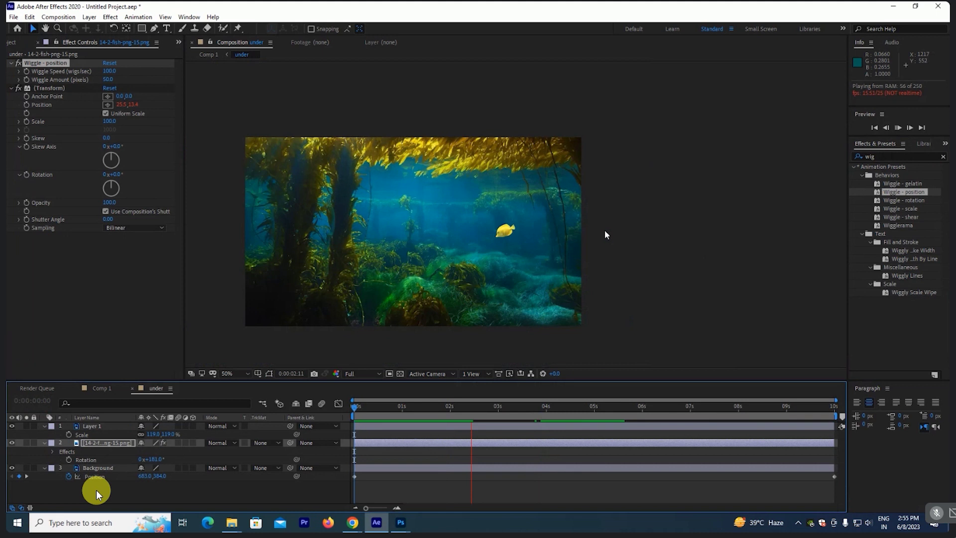
{"action": "key", "text": "space"}
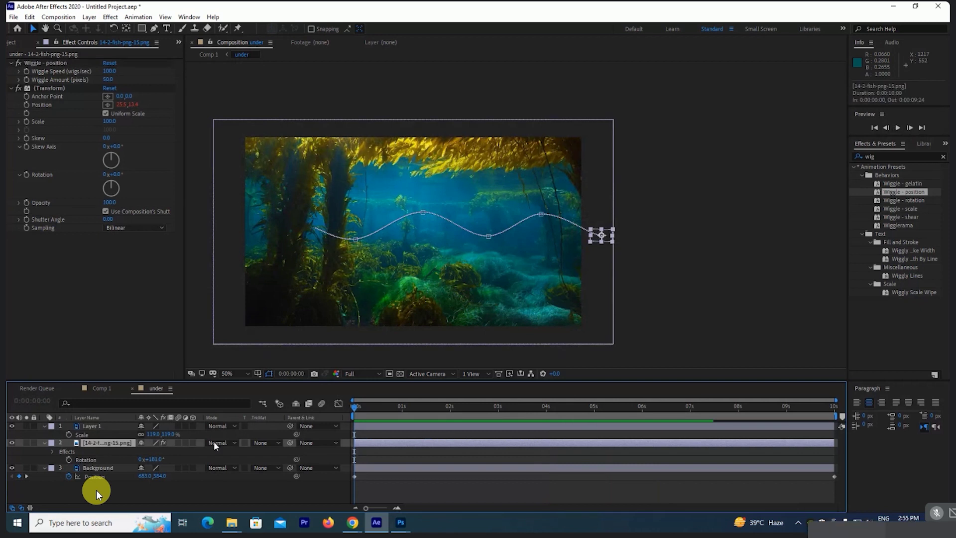
{"action": "key", "text": "Home"}
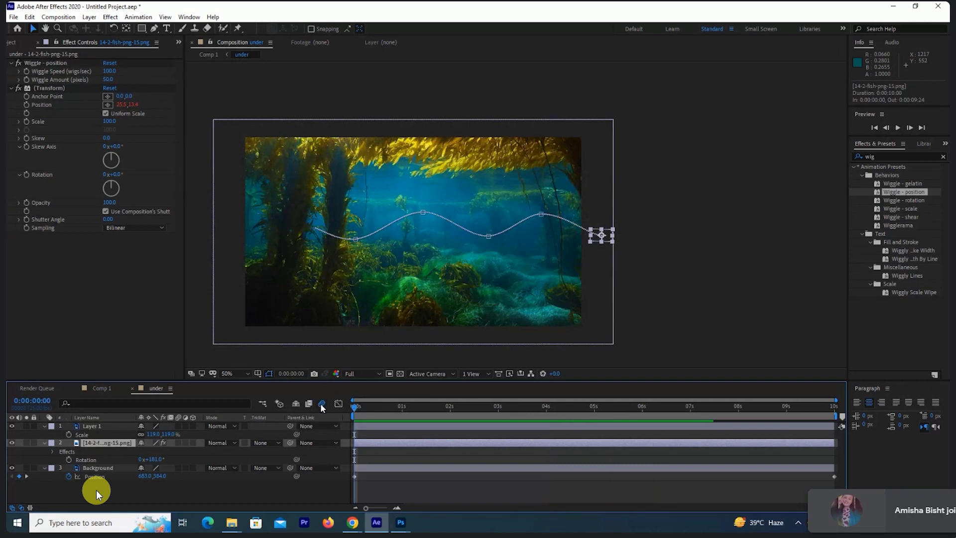
{"action": "left_click", "coordinate": [321, 405]}
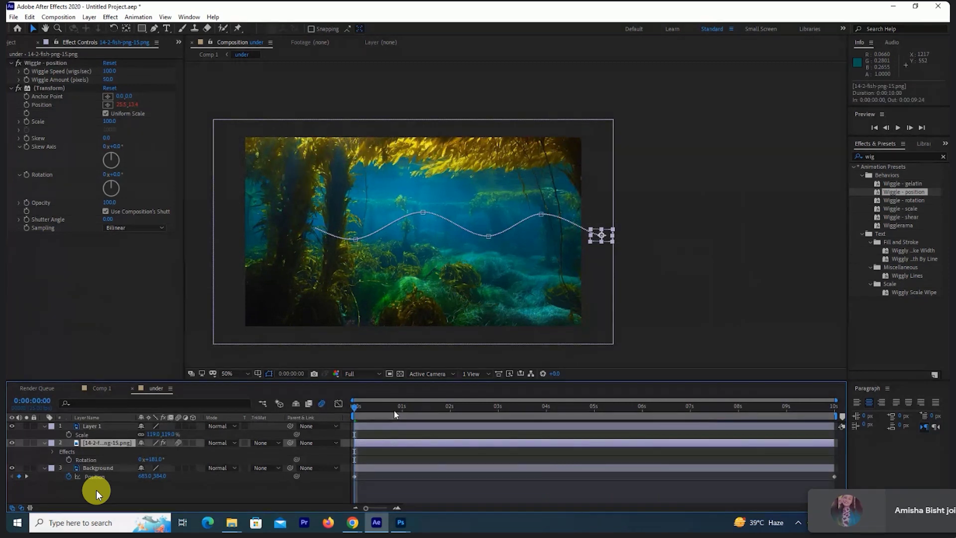
{"action": "key", "text": "space"}
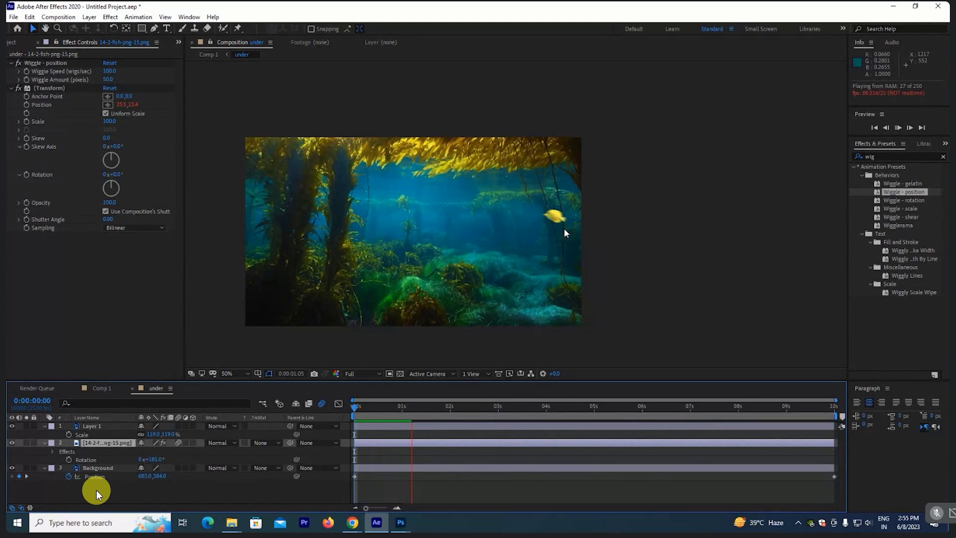
{"action": "key", "text": "space"}
{"action": "key", "text": "space"}
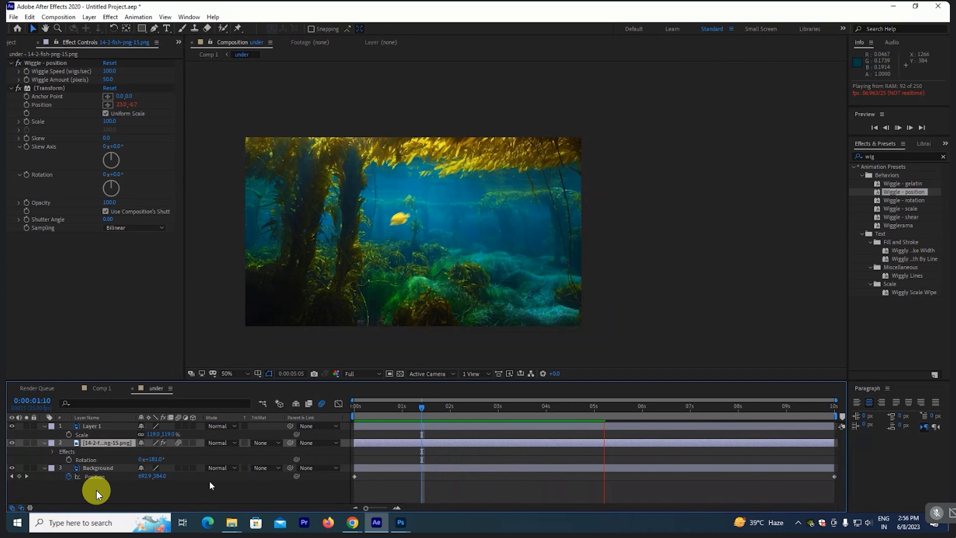
Step: Duplicate the fish layer and scale the copy down to 1%
{"action": "key", "text": "space"}
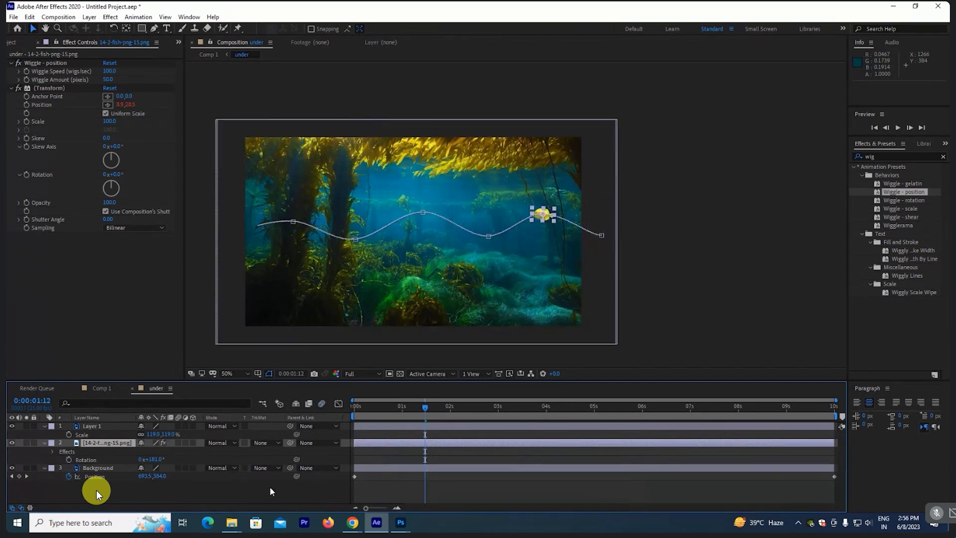
{"action": "key", "text": "ctrl+d"}
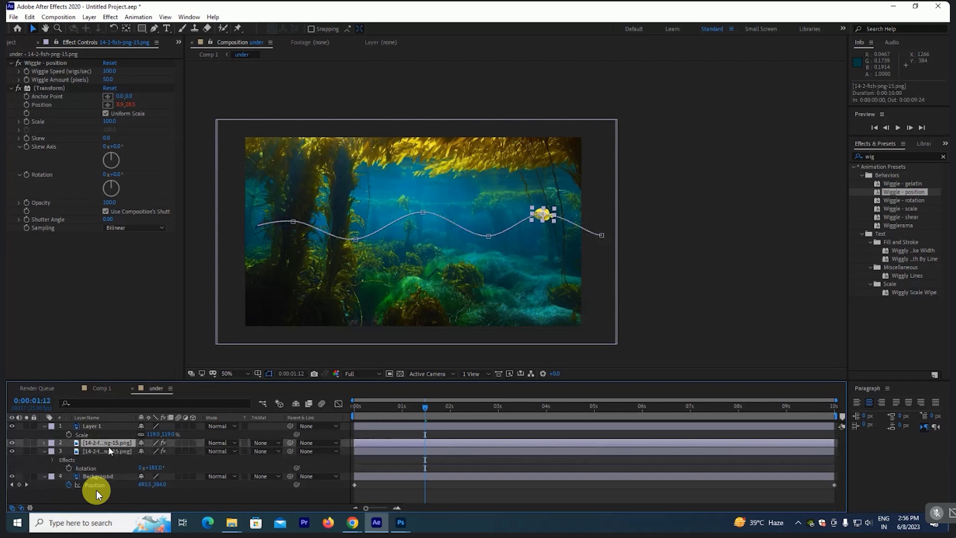
{"action": "key", "text": "s"}
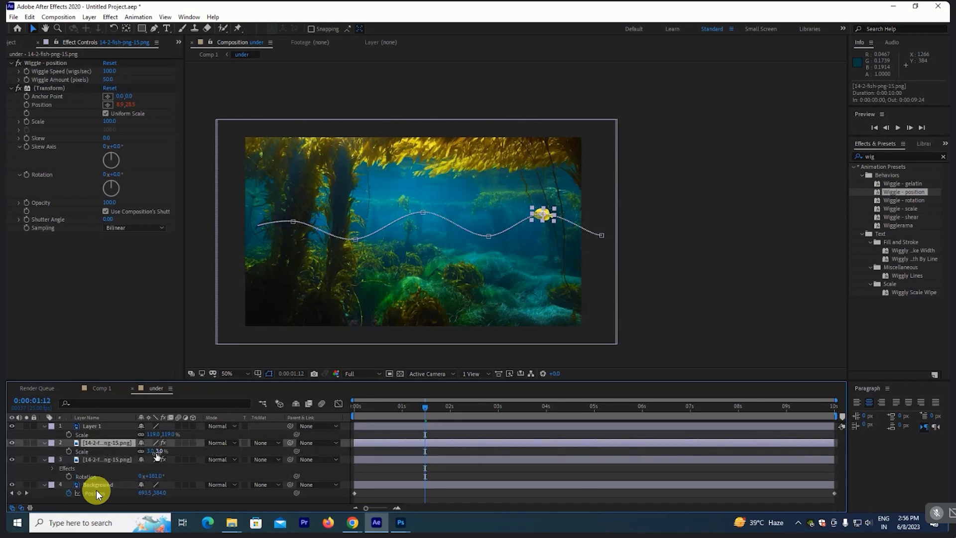
{"action": "mouse_move", "coordinate": [352, 522]}
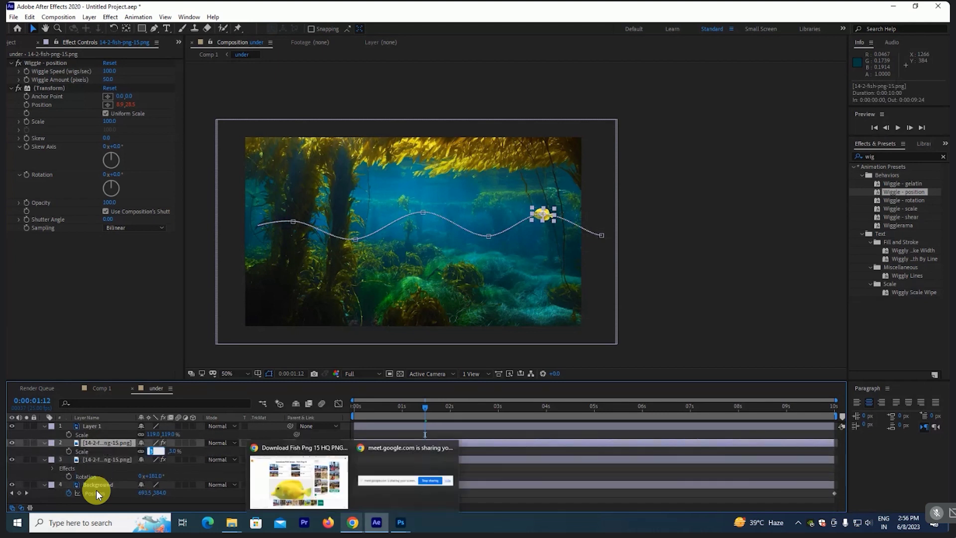
{"action": "type", "text": "1"}
{"action": "key", "text": "Return"}
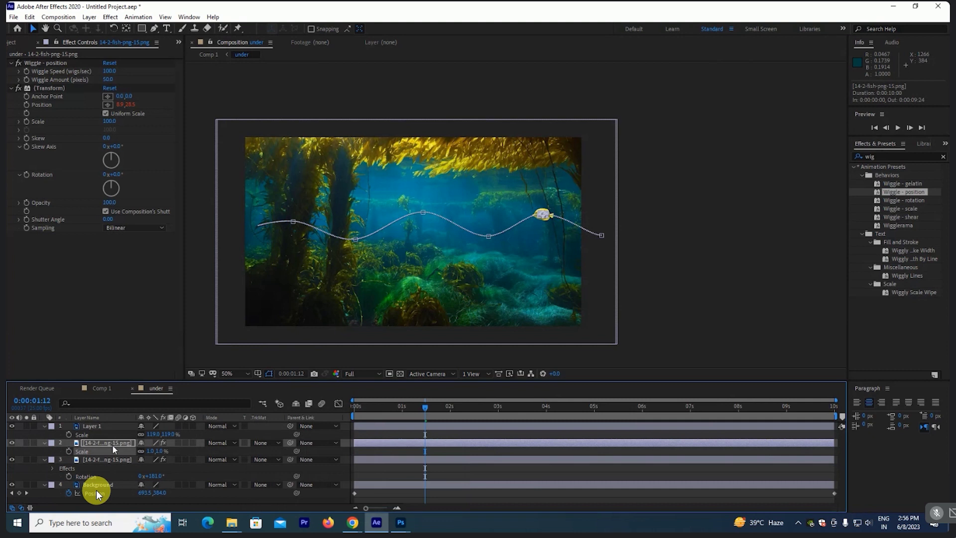
Step: Offset the small copy's anchor point away from the original fish and preview both swimming
{"action": "key", "text": "a"}
{"action": "mouse_move", "coordinate": [147, 450]}
{"action": "left_mouse_down"}
{"action": "mouse_move", "coordinate": [563, 417]}
{"action": "mouse_move", "coordinate": [115, 447]}
{"action": "left_mouse_up"}
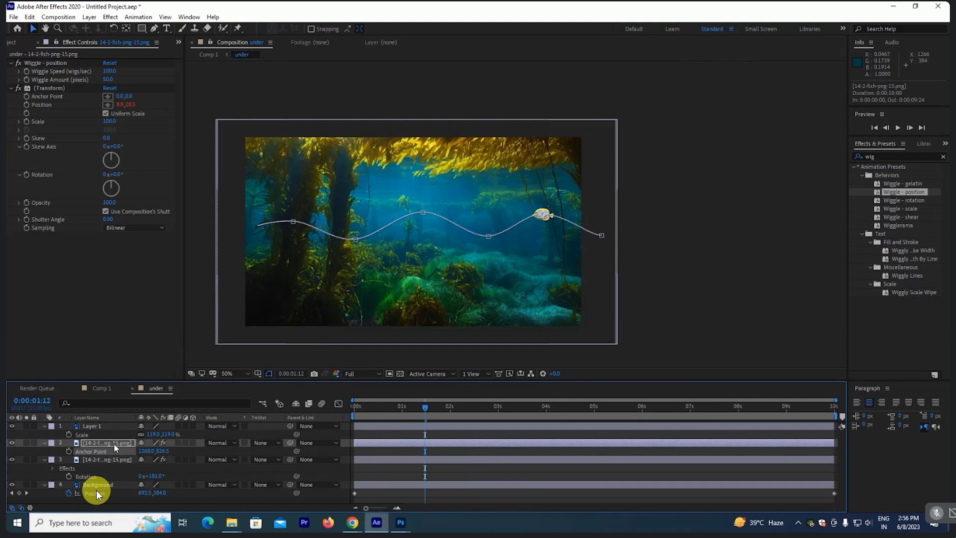
{"action": "key", "text": "ctrl+z"}
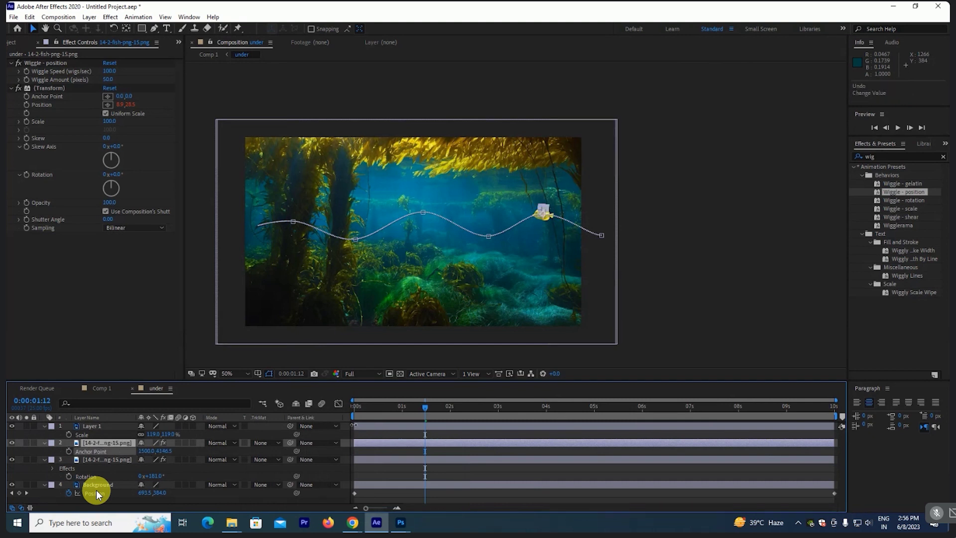
{"action": "key", "text": "ctrl+z"}
{"action": "key", "text": "ctrl+z"}
{"action": "key", "text": "ctrl+z"}
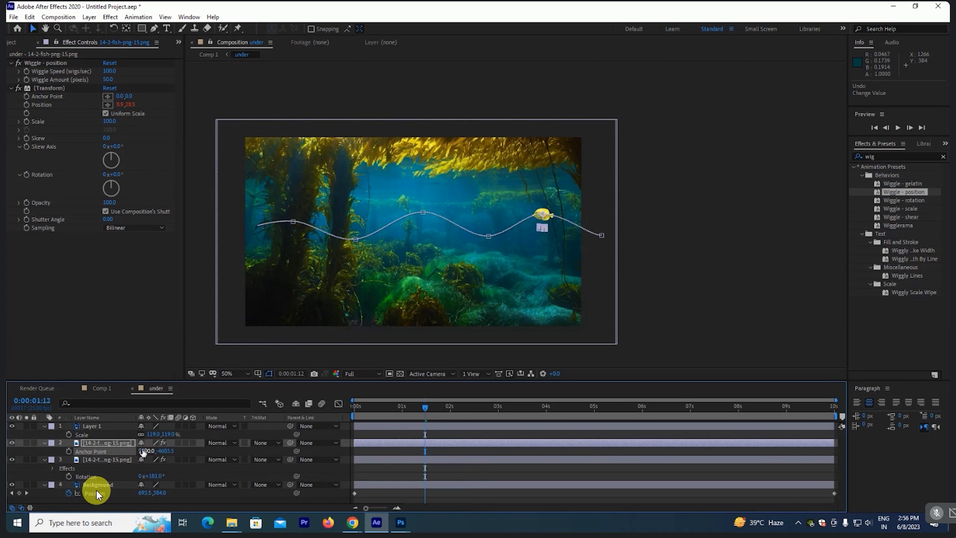
{"action": "mouse_move", "coordinate": [143, 451]}
{"action": "left_mouse_down"}
{"action": "mouse_move", "coordinate": [252, 449]}
{"action": "mouse_move", "coordinate": [689, 317]}
{"action": "left_mouse_up"}
{"action": "left_click", "coordinate": [689, 317]}
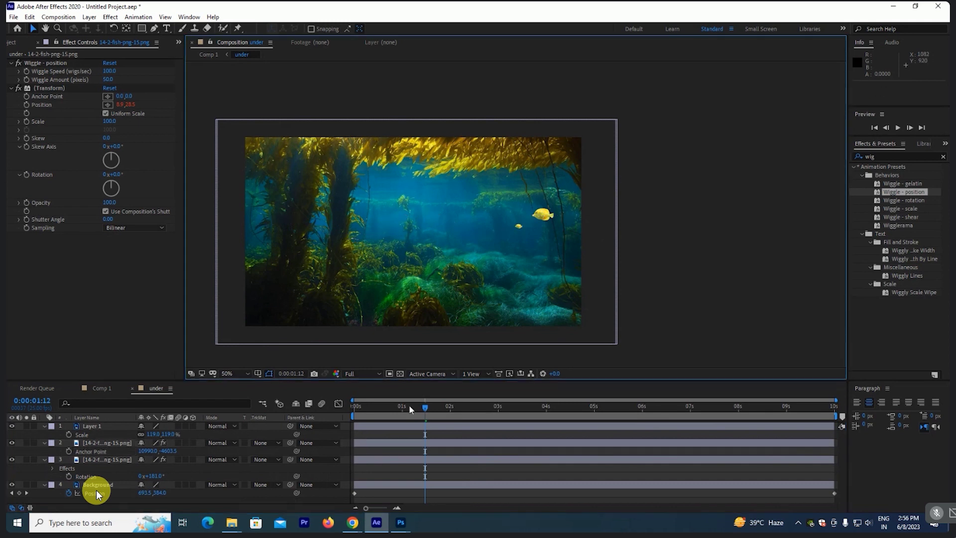
{"action": "key", "text": "space"}
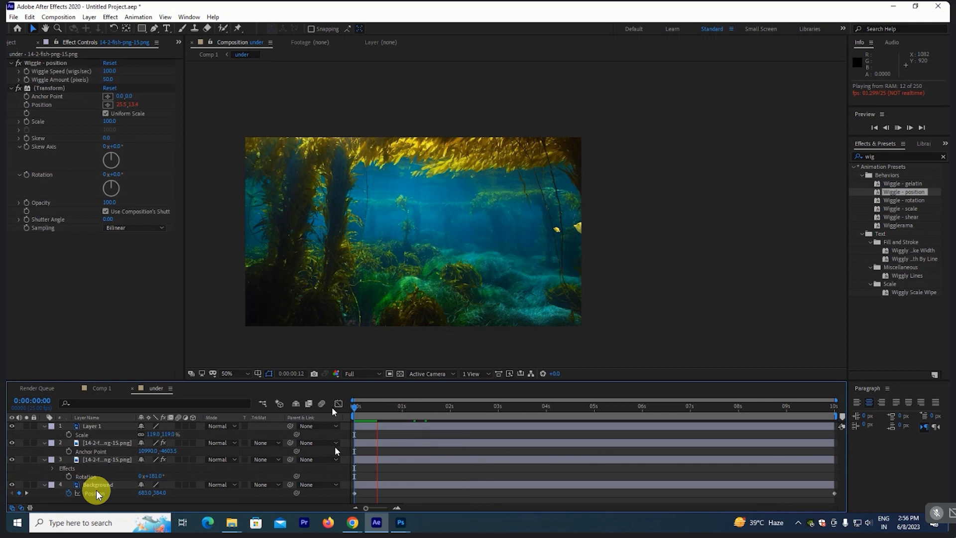
Step: Set preview resolution to Half and play the scene from about 1:24
{"action": "key", "text": "space"}
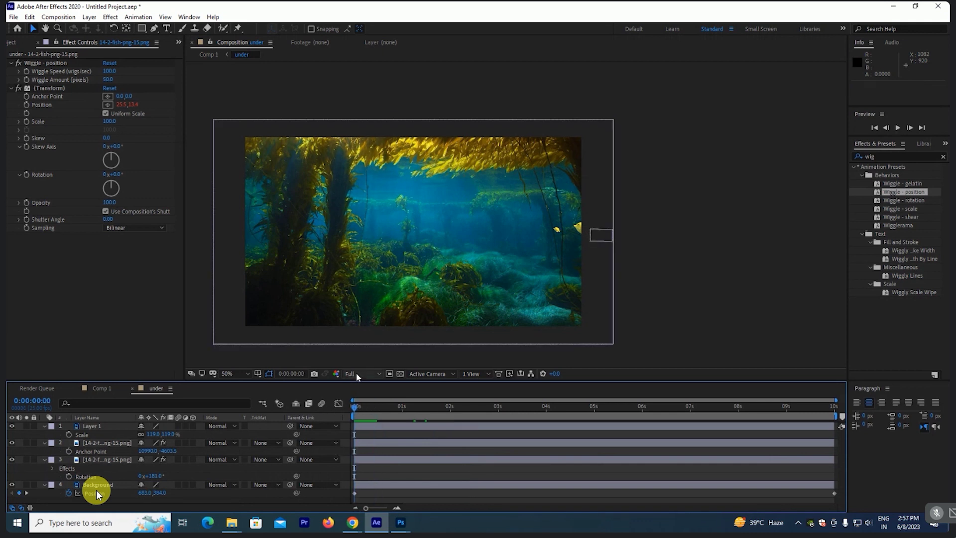
{"action": "left_click", "coordinate": [356, 373]}
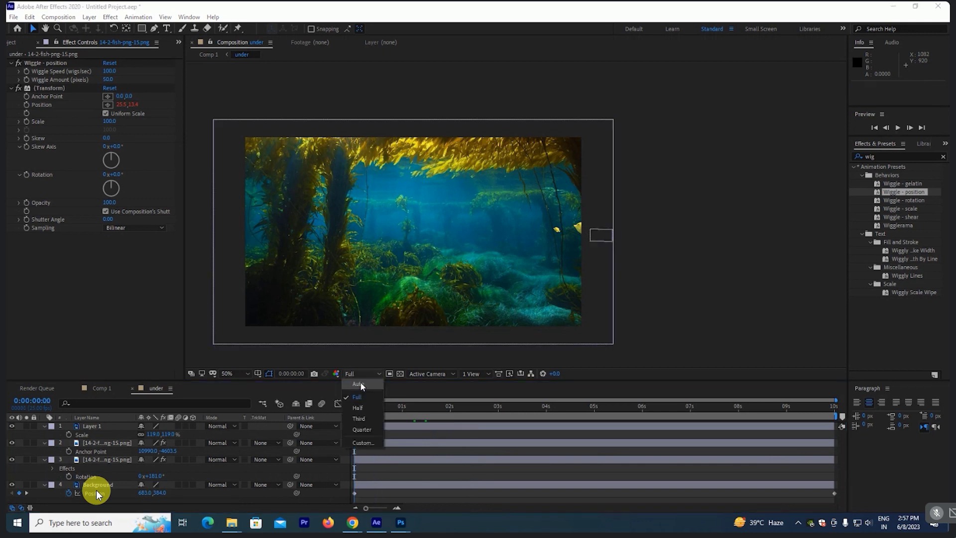
{"action": "left_click", "coordinate": [359, 407]}
{"action": "key", "text": "space"}
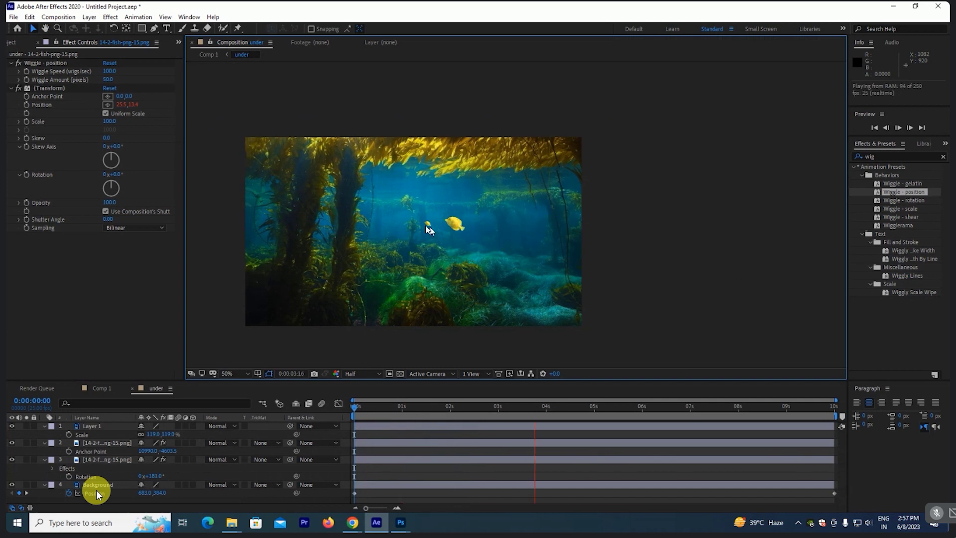
{"action": "mouse_move", "coordinate": [531, 407]}
{"action": "left_mouse_down"}
{"action": "mouse_move", "coordinate": [409, 412]}
{"action": "mouse_move", "coordinate": [459, 416]}
{"action": "mouse_move", "coordinate": [426, 416]}
{"action": "mouse_move", "coordinate": [436, 415]}
{"action": "left_mouse_up"}
{"action": "key", "text": "space"}
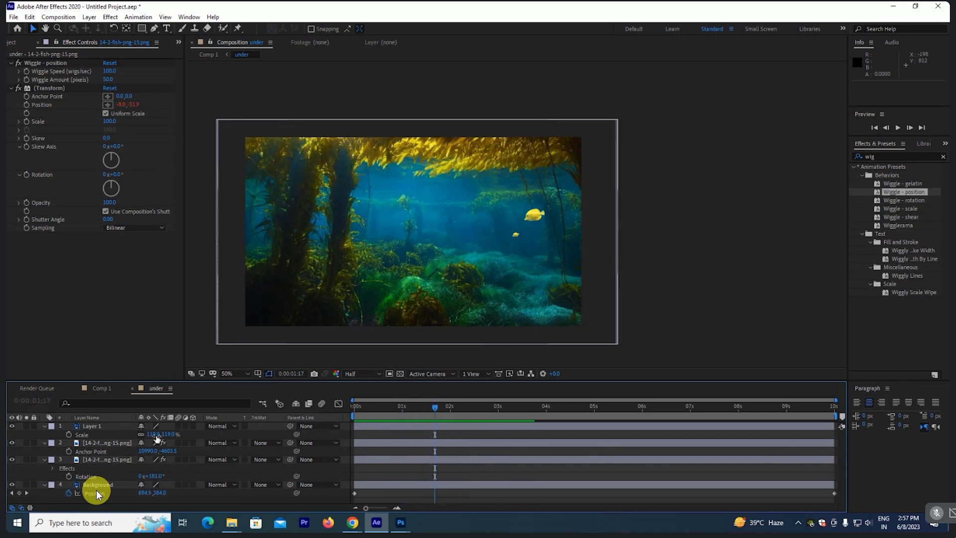
Step: Adjust the small fish's anchor point to 6071.0, -1233.3 and preview again
{"action": "left_click_drag", "start_coordinate": [150, 450], "coordinate": [105, 451]}
{"action": "mouse_move", "coordinate": [98, 495]}
{"action": "left_mouse_down"}
{"action": "mouse_move", "coordinate": [45, 494]}
{"action": "mouse_move", "coordinate": [136, 451]}
{"action": "mouse_move", "coordinate": [7, 527]}
{"action": "mouse_move", "coordinate": [164, 451]}
{"action": "mouse_move", "coordinate": [513, 380]}
{"action": "mouse_move", "coordinate": [808, 256]}
{"action": "left_mouse_up"}
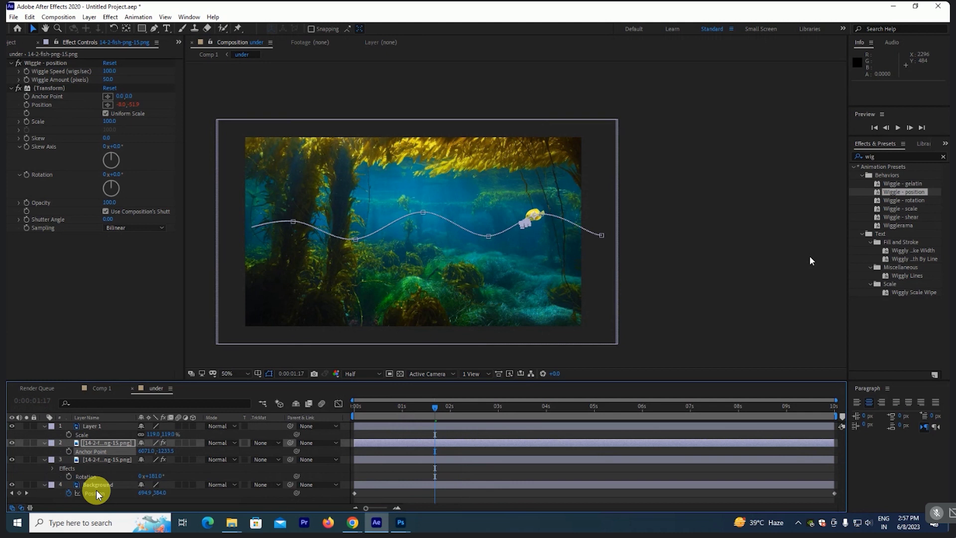
{"action": "left_click", "coordinate": [468, 334]}
{"action": "key", "text": "space"}
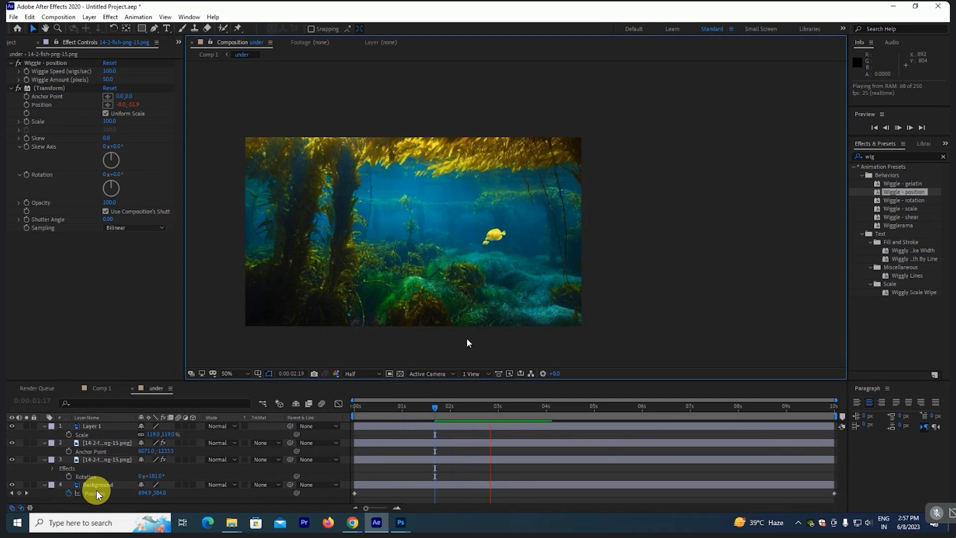
{"action": "key", "text": "space"}
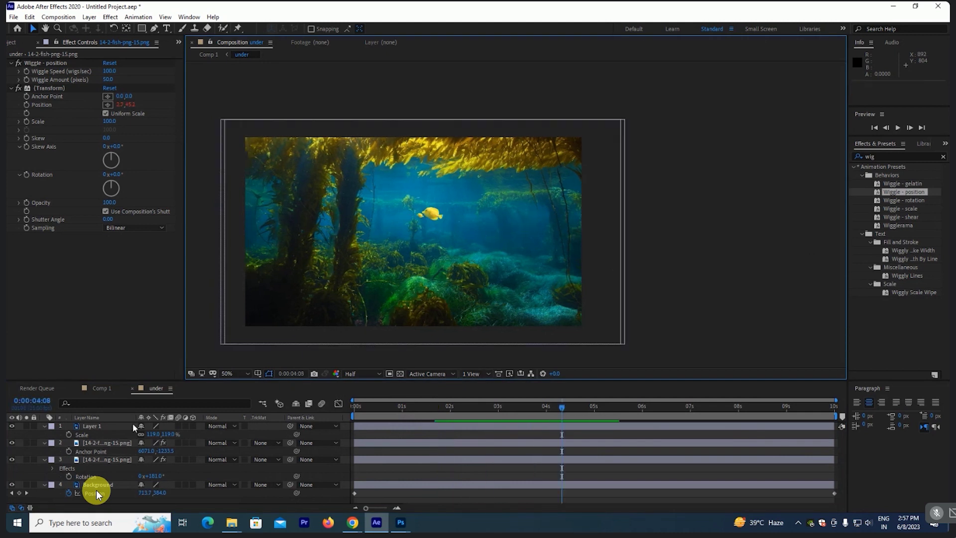
Step: Compress the yellow fish's Position keyframes so its swim ends near 4.8 seconds
{"action": "left_click", "coordinate": [102, 444]}
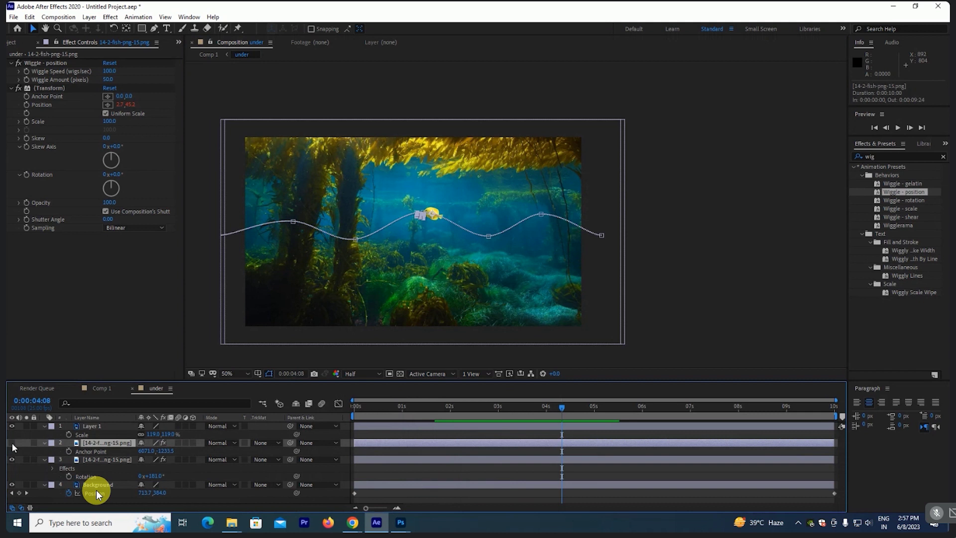
{"action": "key", "text": "p"}
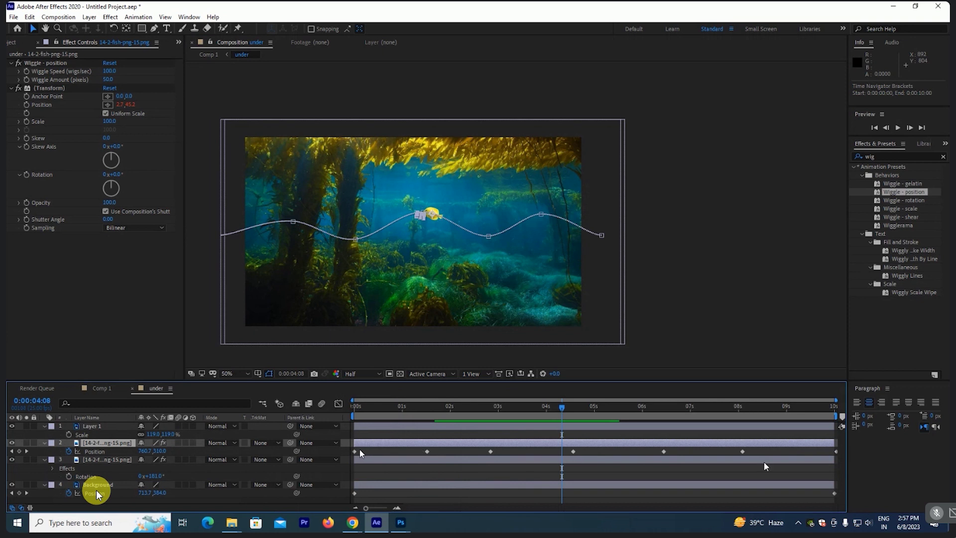
{"action": "left_click_drag", "start_coordinate": [361, 452], "coordinate": [858, 447]}
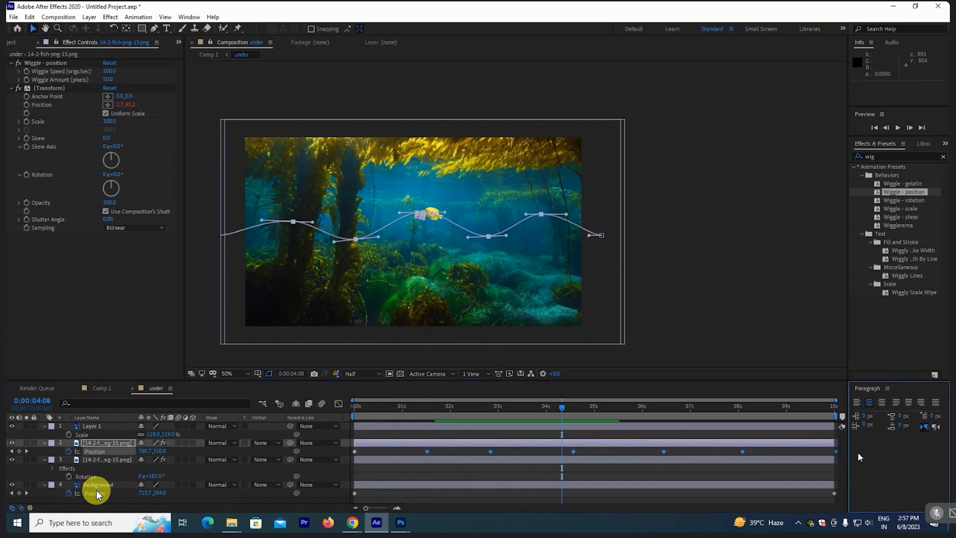
{"action": "left_click", "coordinate": [355, 451], "text": "shift"}
{"action": "left_click_drag", "start_coordinate": [835, 451], "coordinate": [598, 451], "text": "alt"}
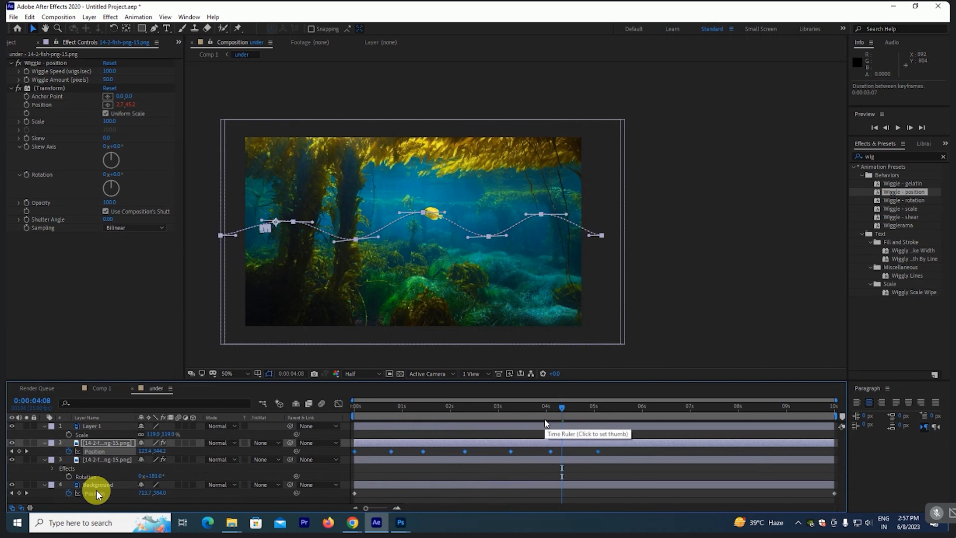
Step: Preview the retimed fish swim, collapse the layer properties, and switch to Comp 1
{"action": "key", "text": "space"}
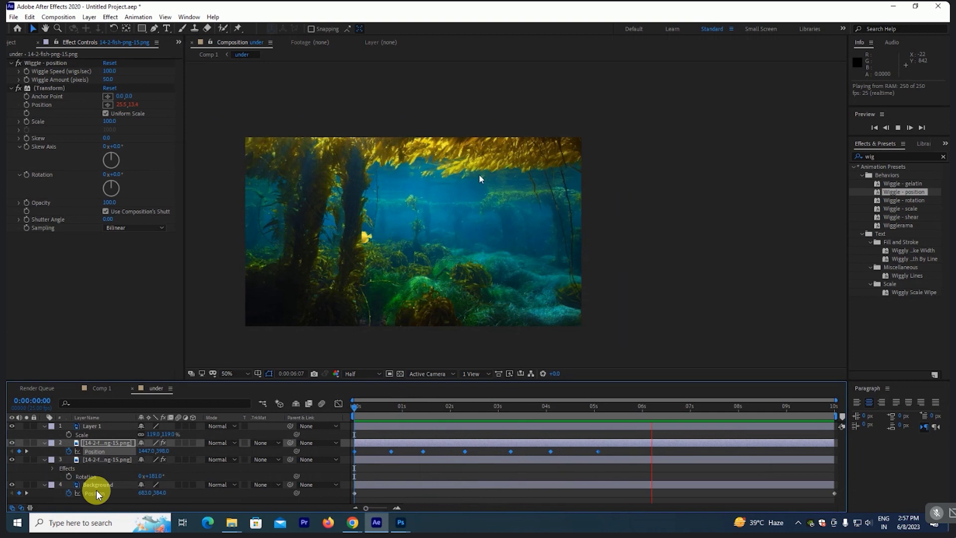
{"action": "key", "text": "space"}
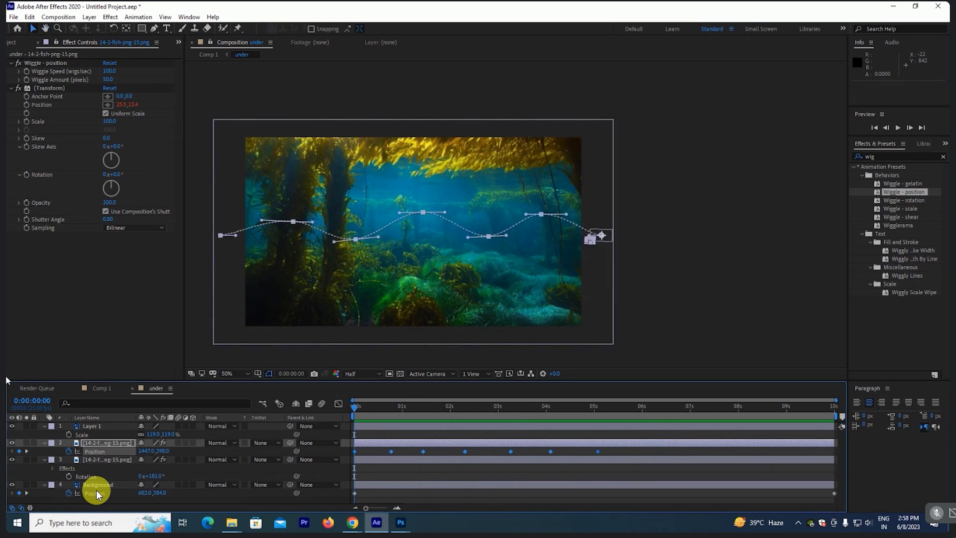
{"action": "key", "text": "space"}
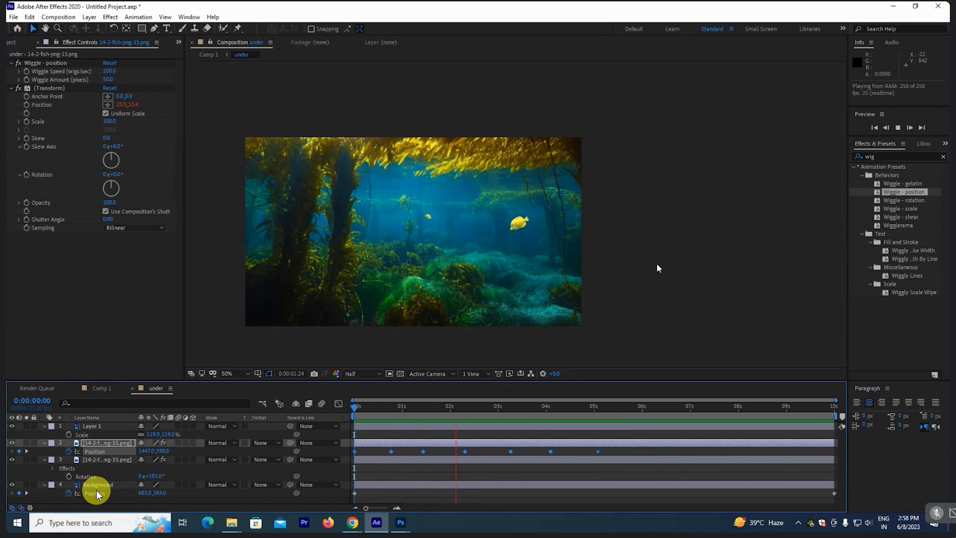
{"action": "key", "text": "space"}
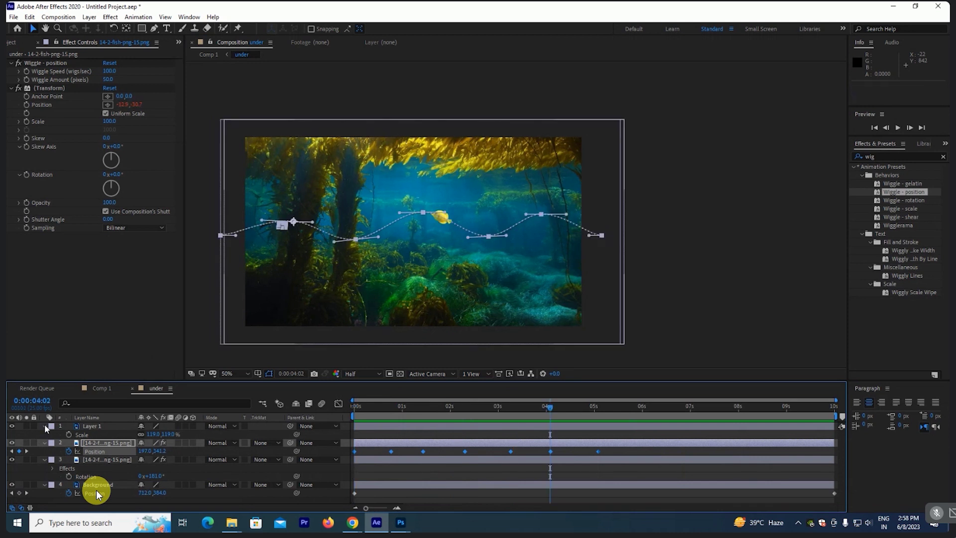
{"action": "left_click", "coordinate": [45, 426]}
{"action": "left_click", "coordinate": [45, 434]}
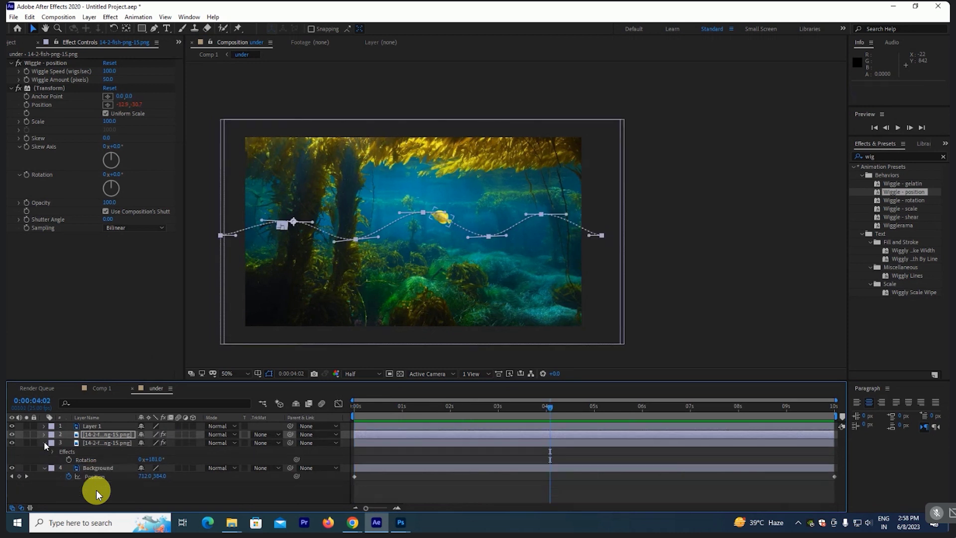
{"action": "left_click", "coordinate": [95, 389]}
Step: Preview Comp 1 zoomed out to 50% from frame 16, then show the Project panel and Chrome
{"action": "left_click_drag", "start_coordinate": [550, 406], "coordinate": [382, 406]}
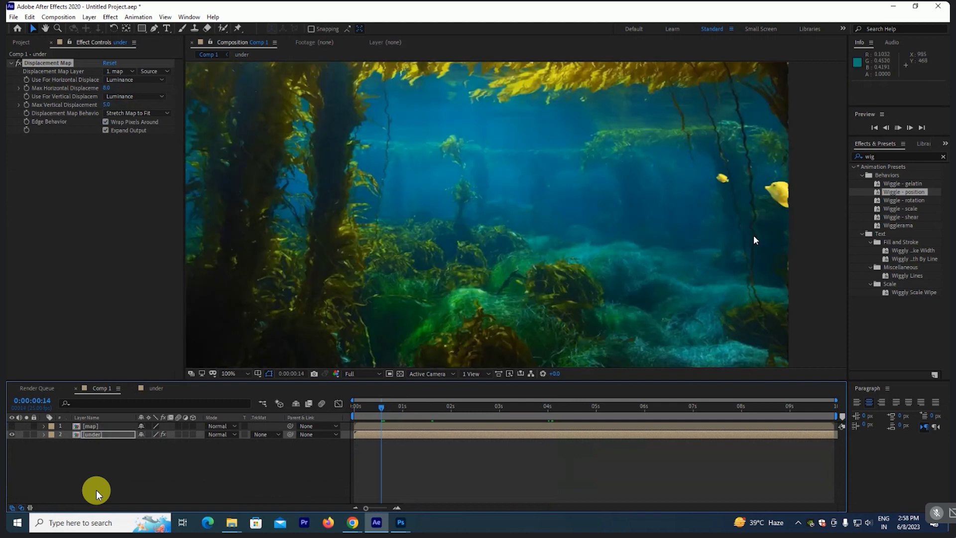
{"action": "key", "text": "space"}
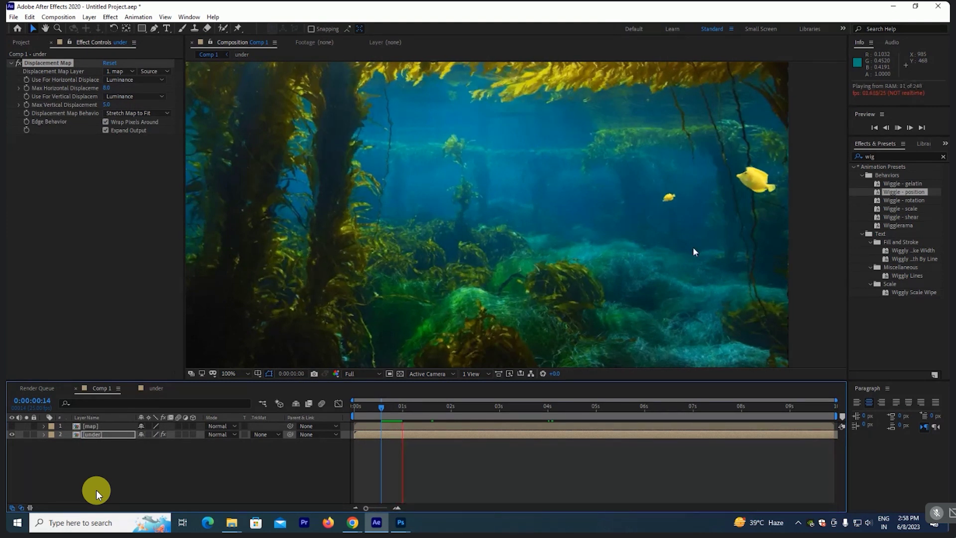
{"action": "key", "text": "comma"}
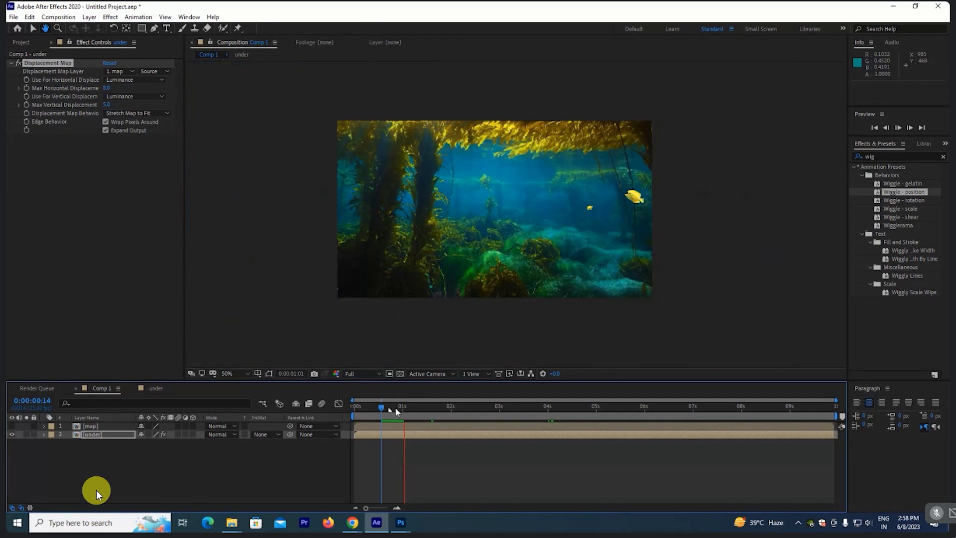
{"action": "left_click", "coordinate": [385, 409]}
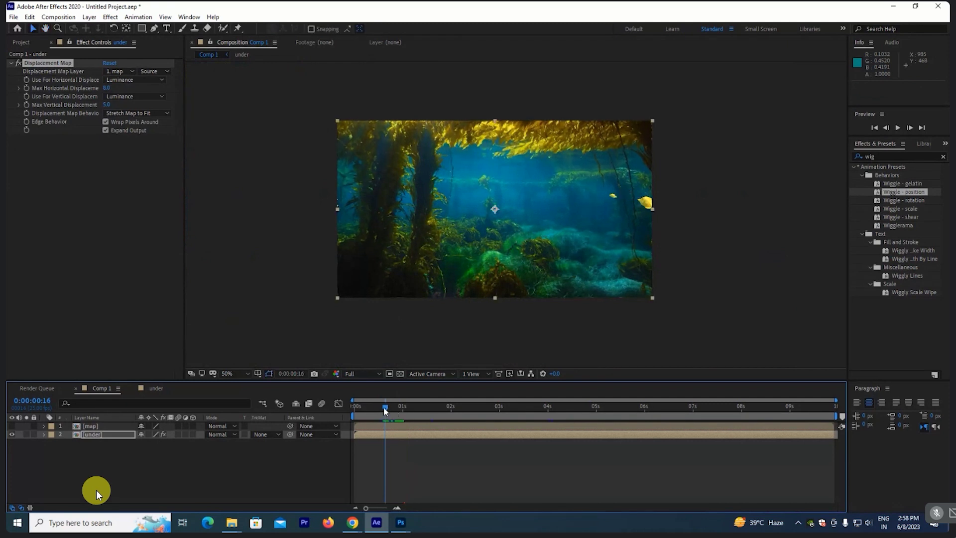
{"action": "key", "text": "space"}
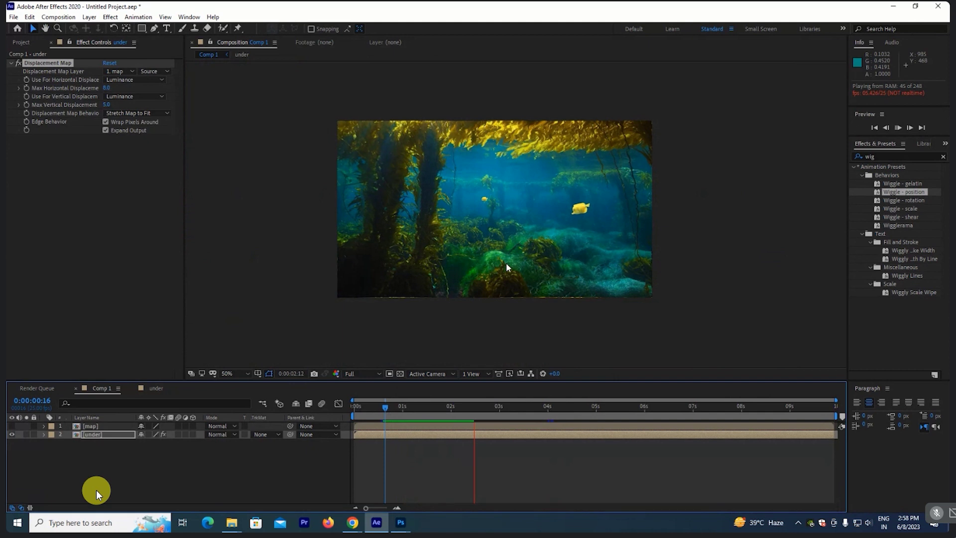
{"action": "key", "text": "space"}
{"action": "left_click", "coordinate": [20, 43]}
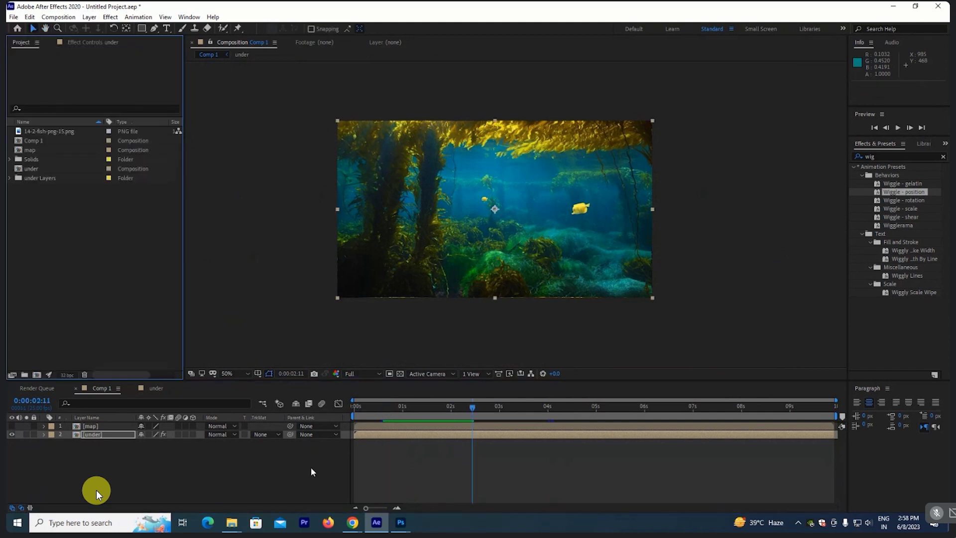
{"action": "left_click", "coordinate": [352, 522]}
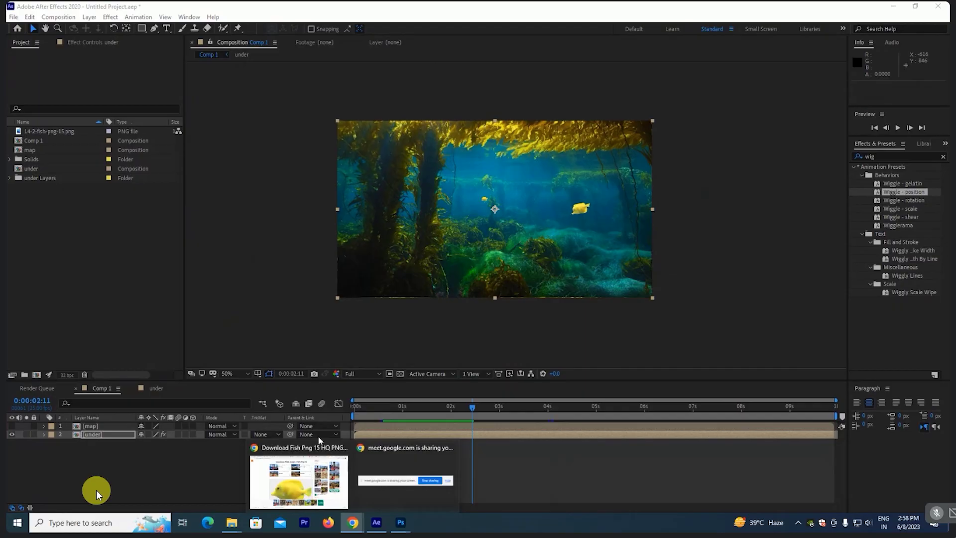
Step: Search Google Images for 'scuba png' in the browser
{"action": "left_click", "coordinate": [319, 451]}
{"action": "key", "text": "ctrl+shift+Tab"}
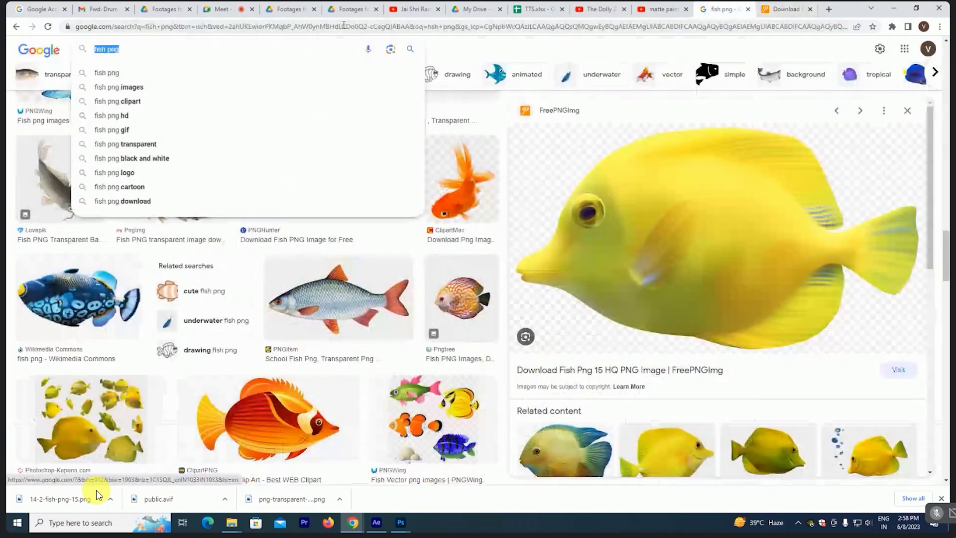
{"action": "type", "text": "s"}
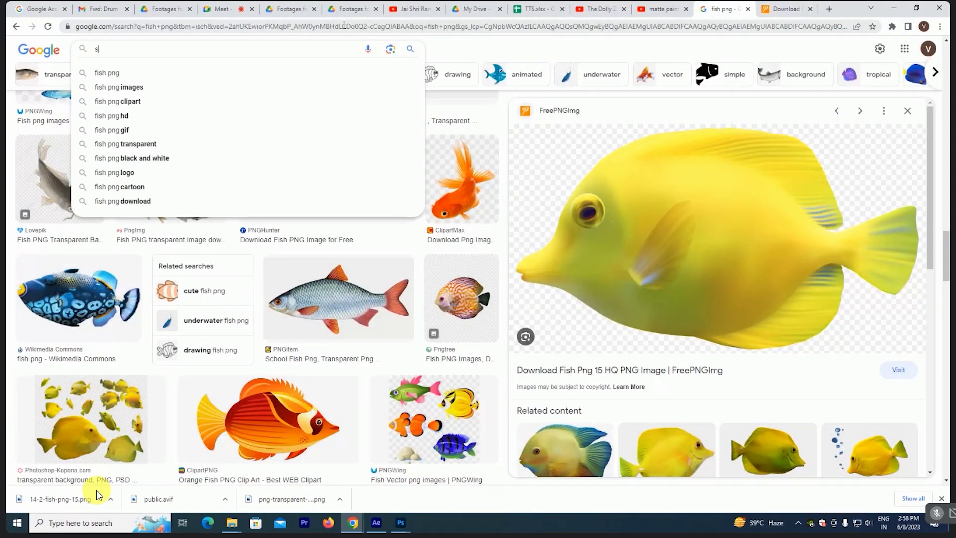
{"action": "type", "text": "cuba png"}
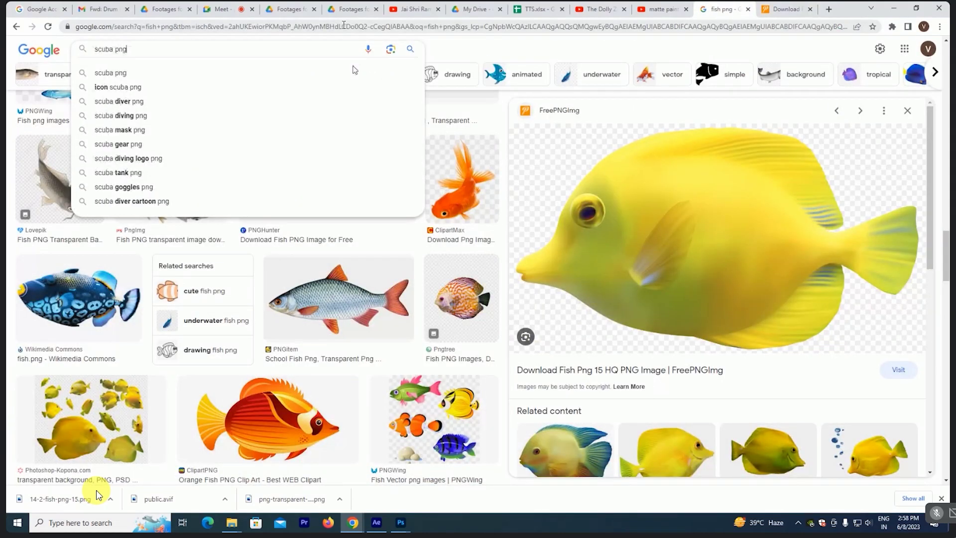
{"action": "left_click", "coordinate": [154, 101]}
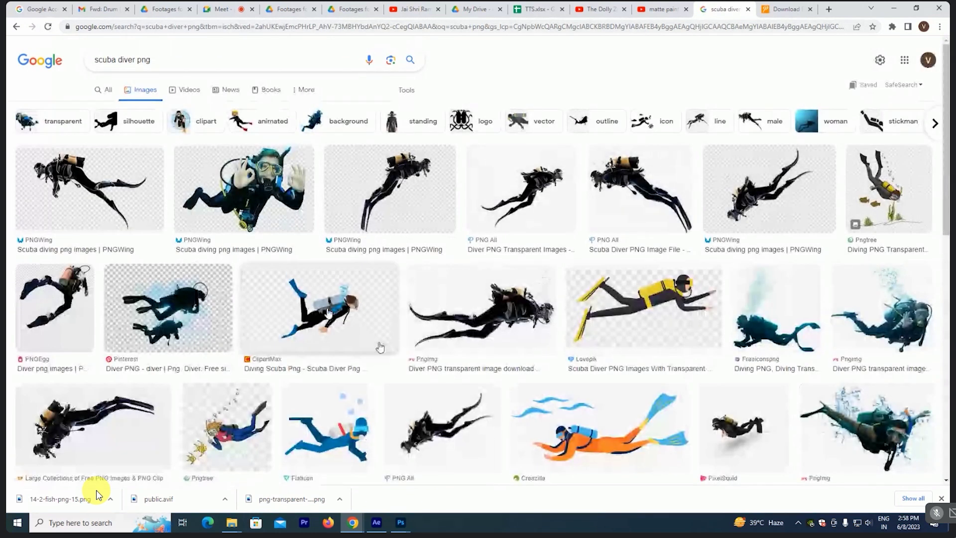
Step: Browse the results and preview the waving diver and the blue swimming diver images
{"action": "scroll", "coordinate": [366, 327], "scroll_direction": "down", "scroll_amount": 2}
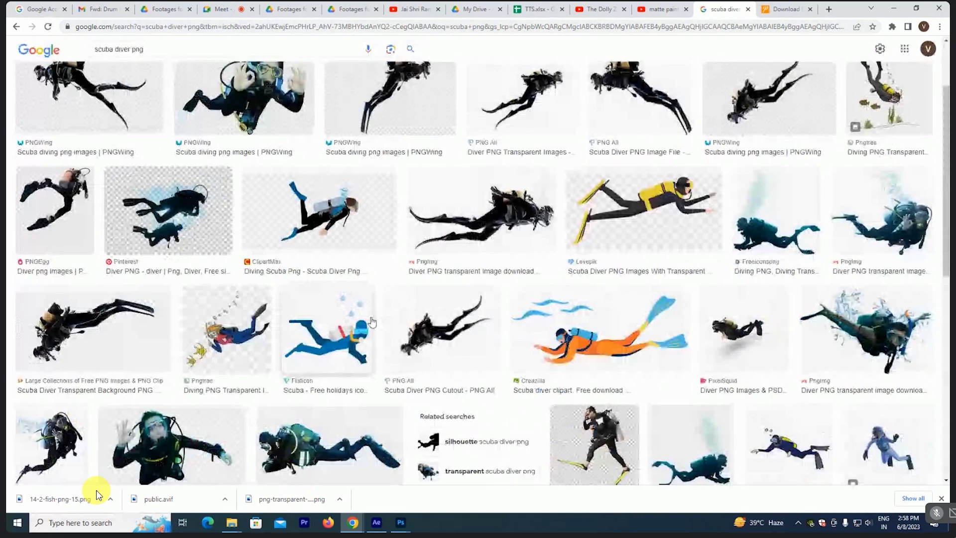
{"action": "scroll", "coordinate": [373, 322], "scroll_direction": "down", "scroll_amount": 4}
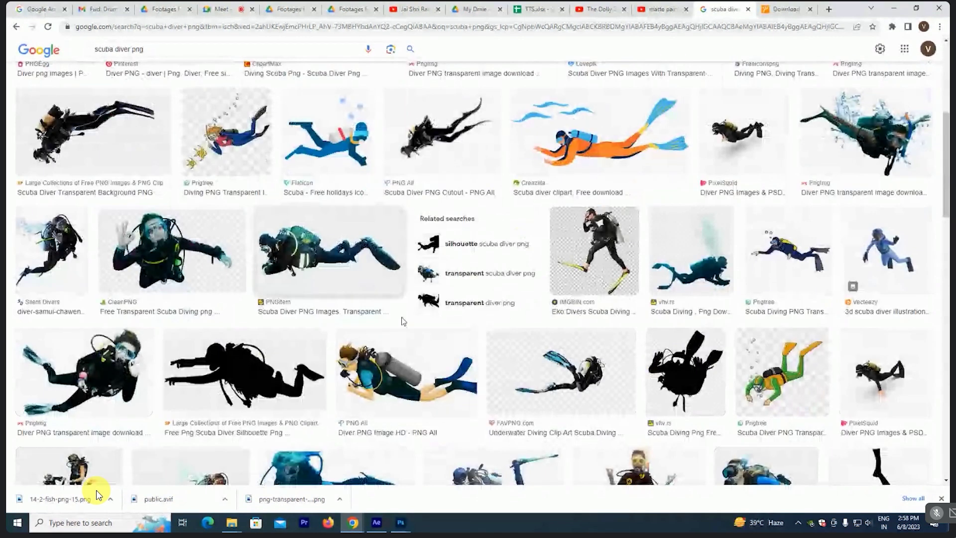
{"action": "scroll", "coordinate": [402, 321], "scroll_direction": "down", "scroll_amount": 2}
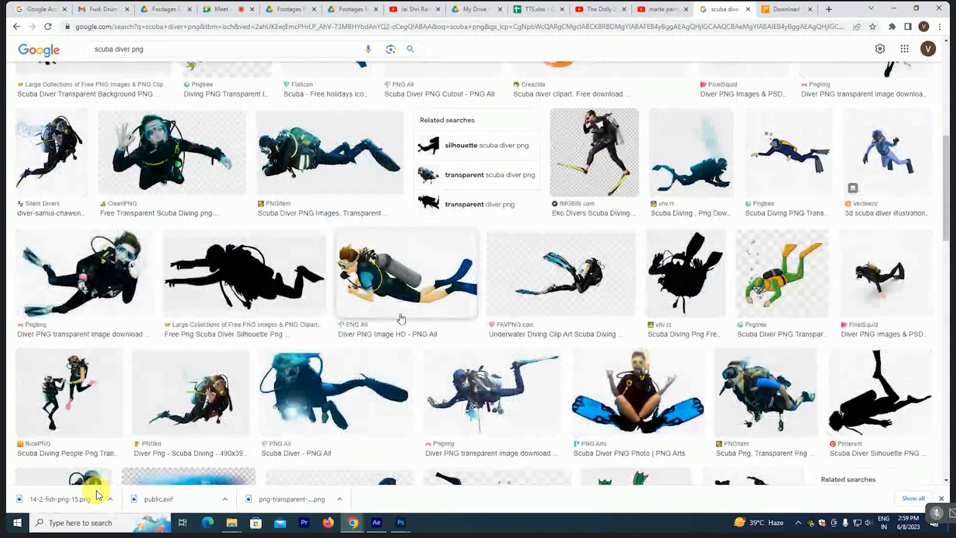
{"action": "scroll", "coordinate": [401, 319], "scroll_direction": "down", "scroll_amount": 2}
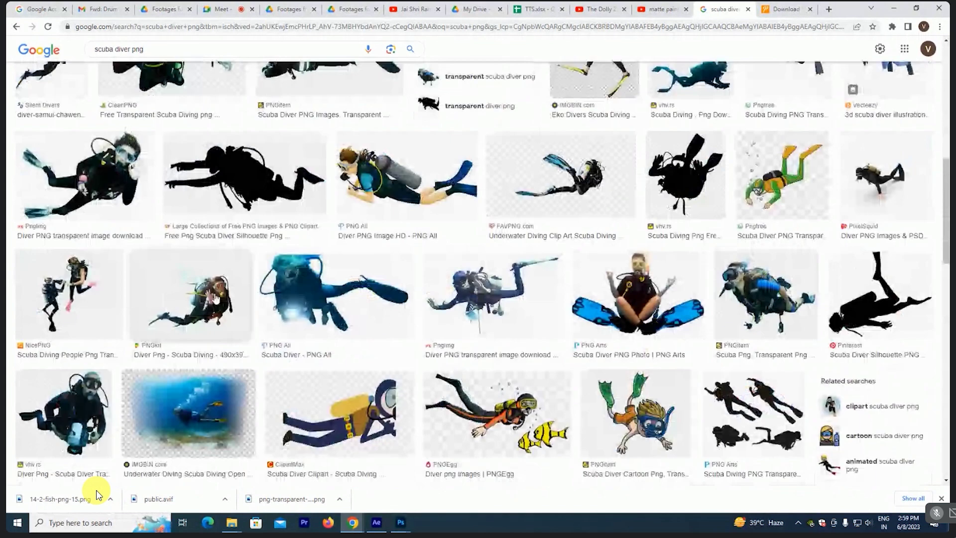
{"action": "left_click", "coordinate": [190, 294]}
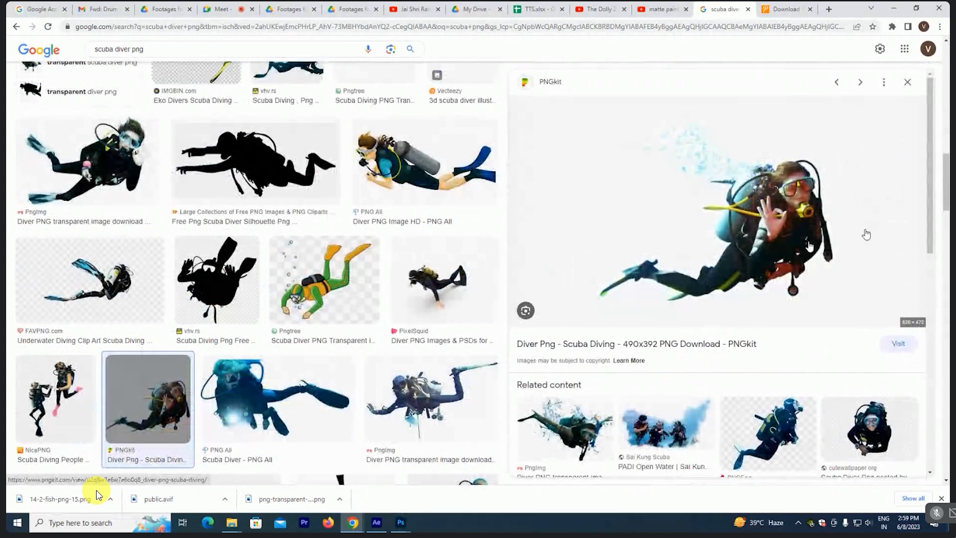
{"action": "scroll", "coordinate": [866, 234], "scroll_direction": "down", "scroll_amount": 1}
{"action": "scroll", "coordinate": [265, 326], "scroll_direction": "down", "scroll_amount": 5}
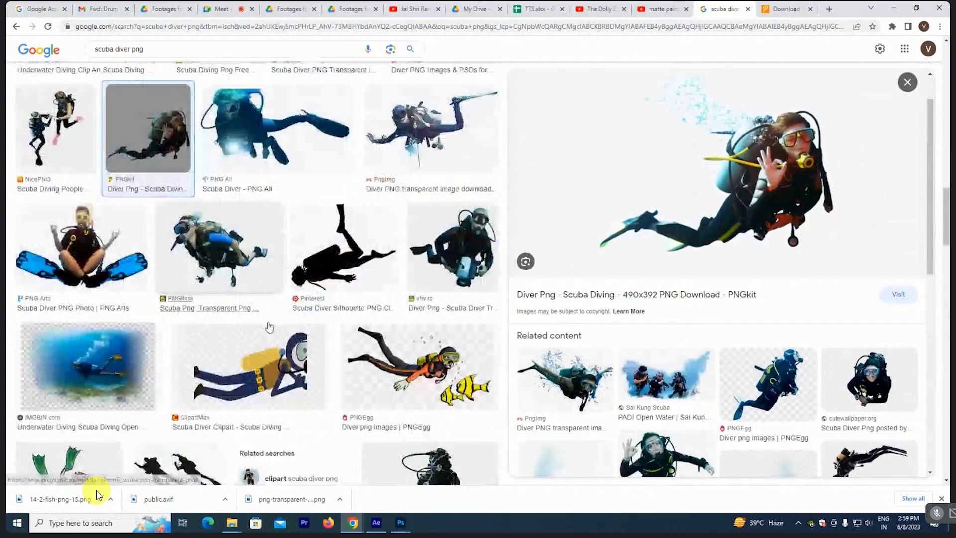
{"action": "scroll", "coordinate": [269, 326], "scroll_direction": "down", "scroll_amount": 5}
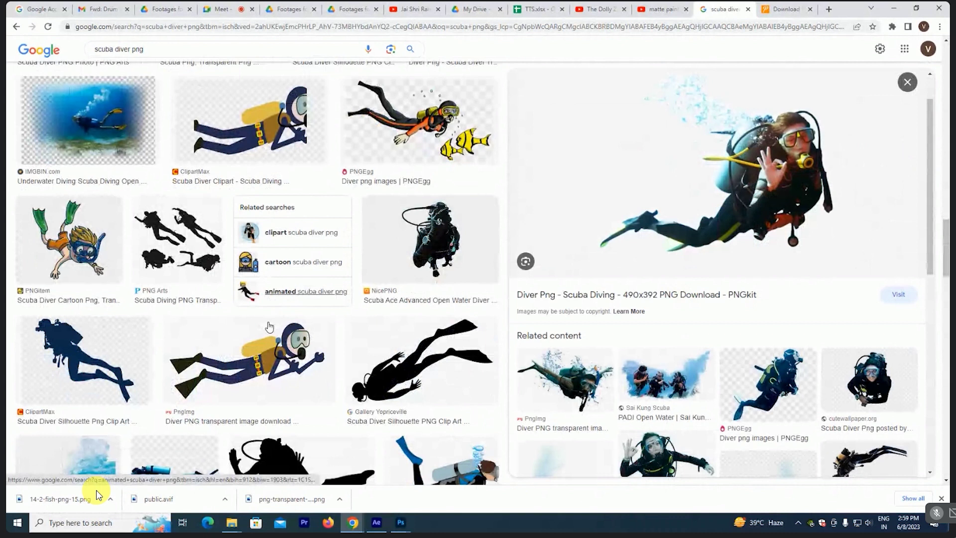
{"action": "scroll", "coordinate": [268, 326], "scroll_direction": "down", "scroll_amount": 2}
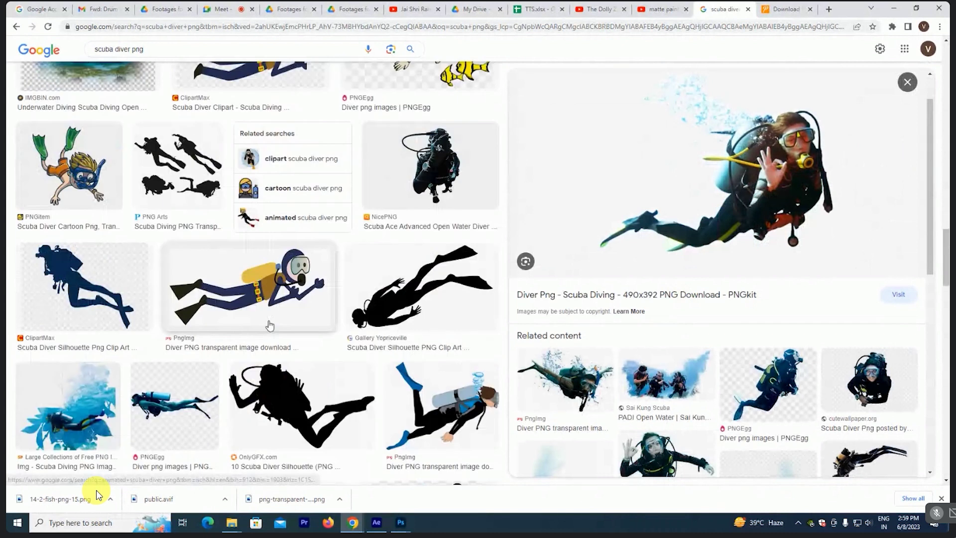
{"action": "left_click", "coordinate": [174, 406]}
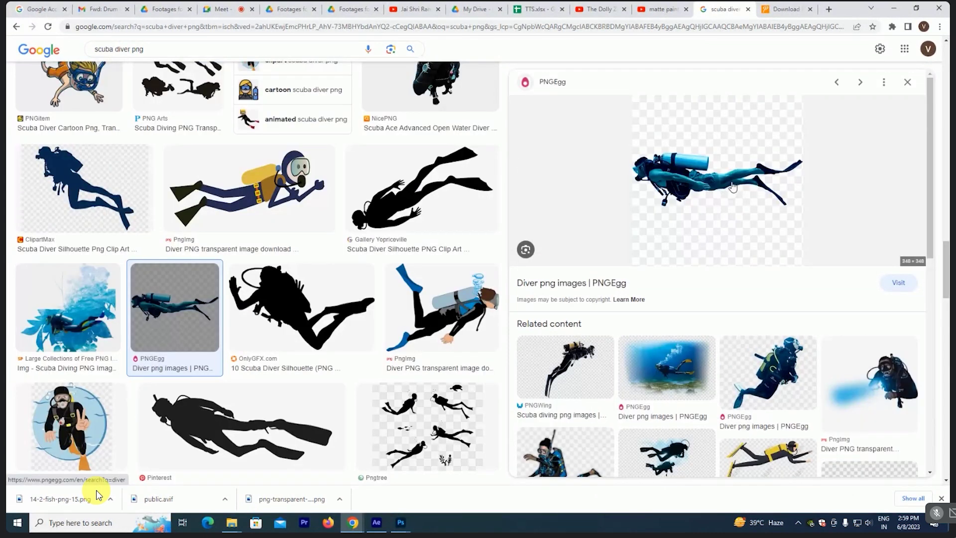
Step: Save the swimming-diver PNG to the Desktop as png-clipart-diver-diver-thumbnail, then return to Photoshop
{"action": "scroll", "coordinate": [732, 187], "scroll_direction": "down", "scroll_amount": 2}
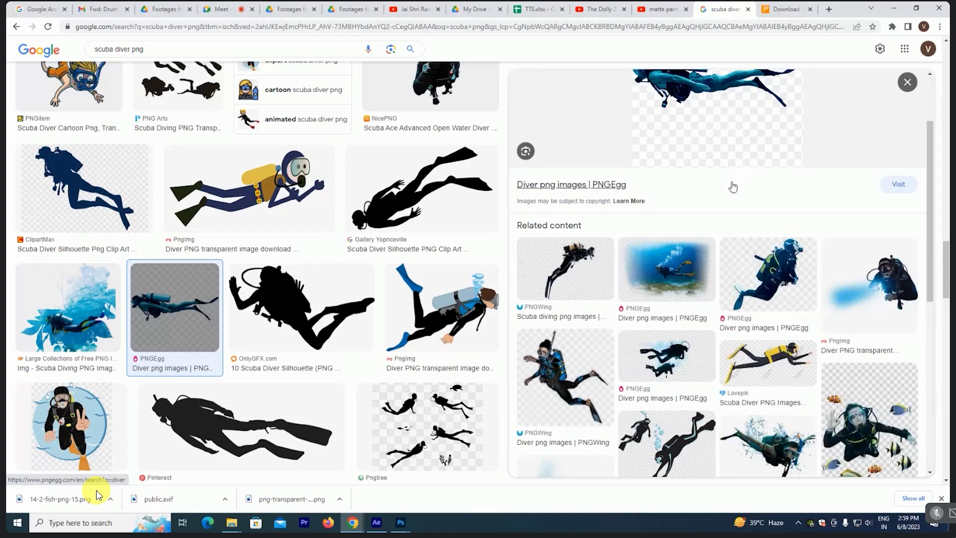
{"action": "scroll", "coordinate": [278, 309], "scroll_direction": "down", "scroll_amount": 10}
{"action": "scroll", "coordinate": [288, 306], "scroll_direction": "down", "scroll_amount": 3}
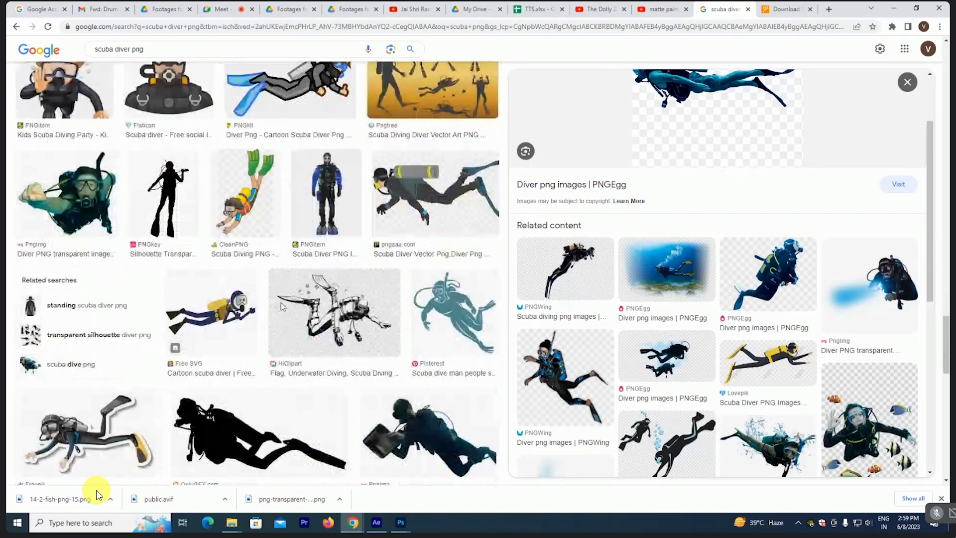
{"action": "scroll", "coordinate": [291, 305], "scroll_direction": "down", "scroll_amount": 1}
{"action": "scroll", "coordinate": [291, 305], "scroll_direction": "down", "scroll_amount": 2}
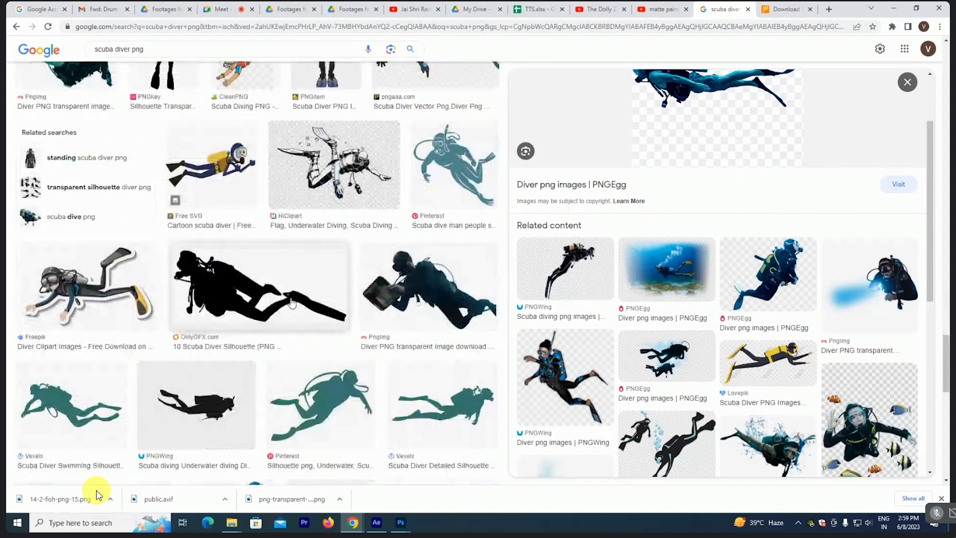
{"action": "scroll", "coordinate": [291, 302], "scroll_direction": "up", "scroll_amount": 7}
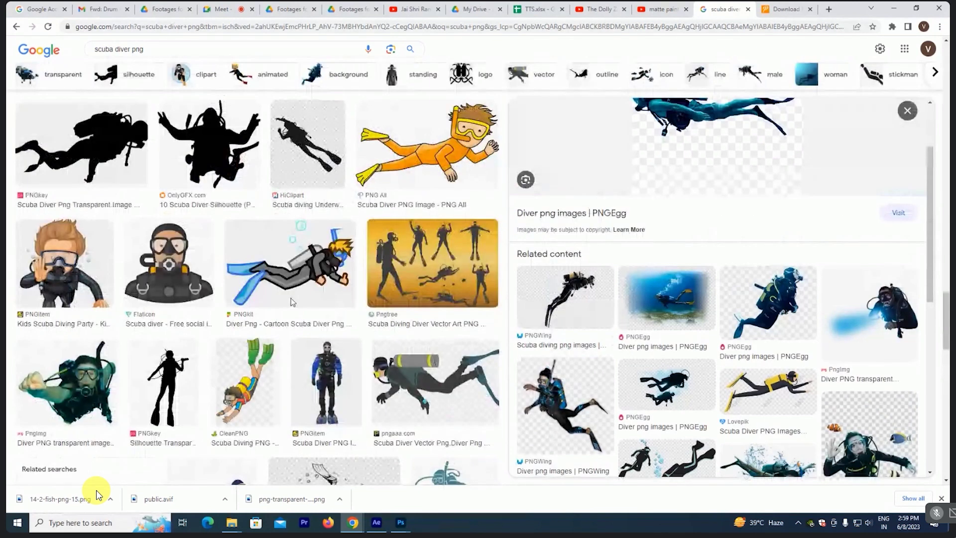
{"action": "scroll", "coordinate": [721, 194], "scroll_direction": "up", "scroll_amount": 3}
{"action": "right_click", "coordinate": [721, 194]}
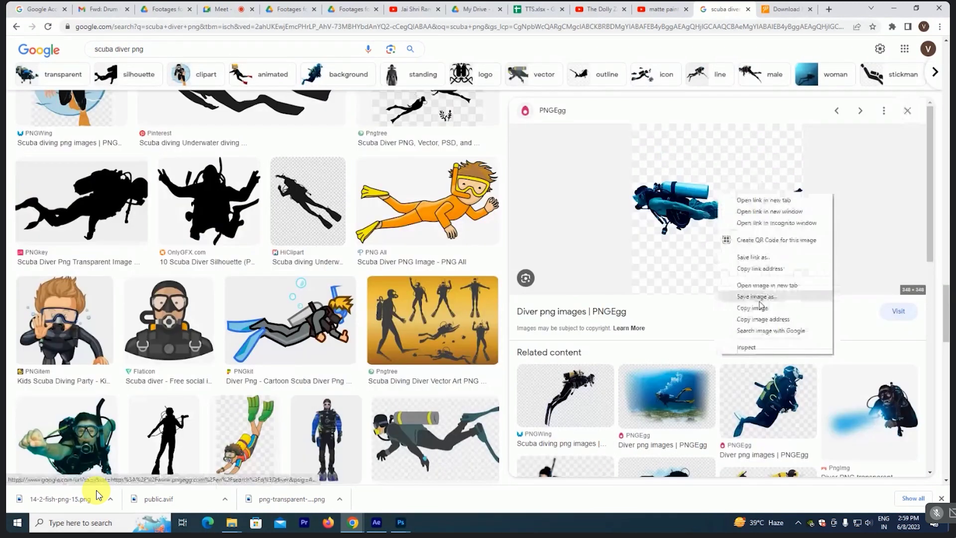
{"action": "left_click", "coordinate": [759, 298]}
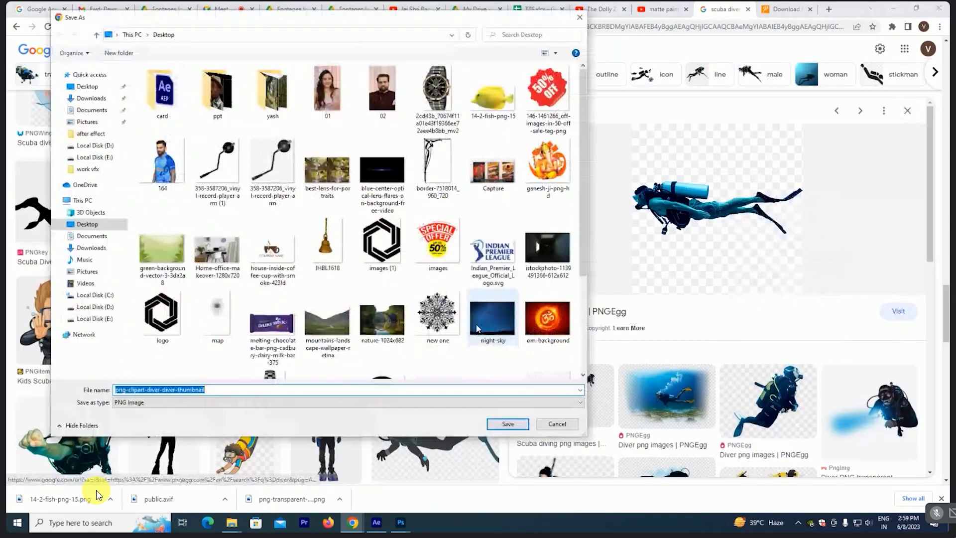
{"action": "left_click", "coordinate": [507, 426]}
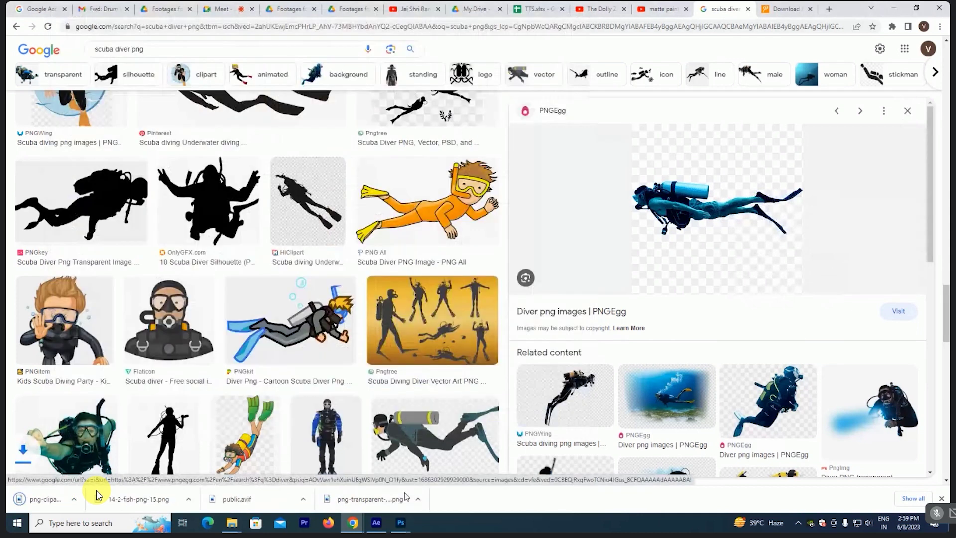
{"action": "key", "text": "alt+Tab"}
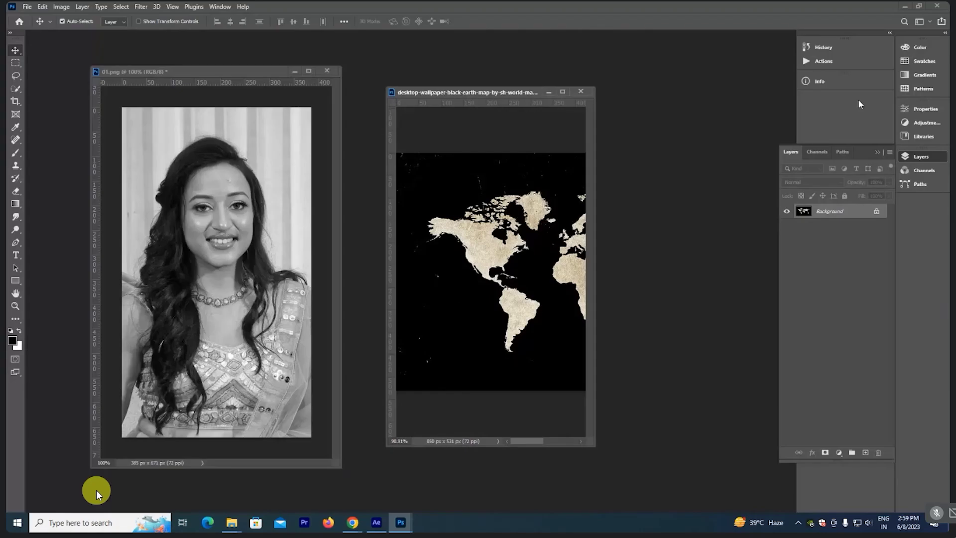
Step: Close the world-map and 01.png documents without saving changes
{"action": "left_click", "coordinate": [580, 91]}
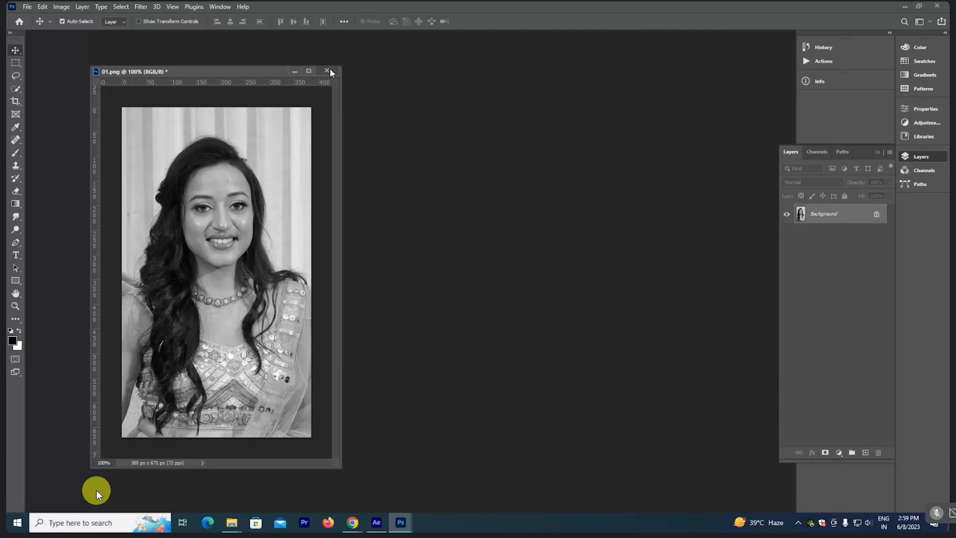
{"action": "left_click", "coordinate": [330, 71]}
{"action": "key", "text": "n"}
{"action": "left_click", "coordinate": [314, 167]}
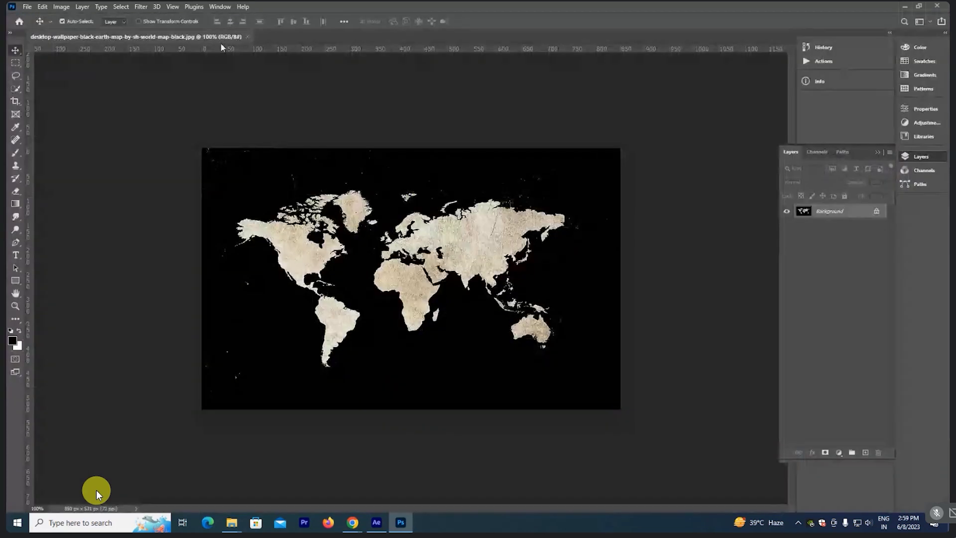
{"action": "key", "text": "ctrl+w"}
Step: Drag the diver PNG from the desktop into Photoshop and start a Levels adjustment (0, 1.00, 229)
{"action": "left_click", "coordinate": [905, 6]}
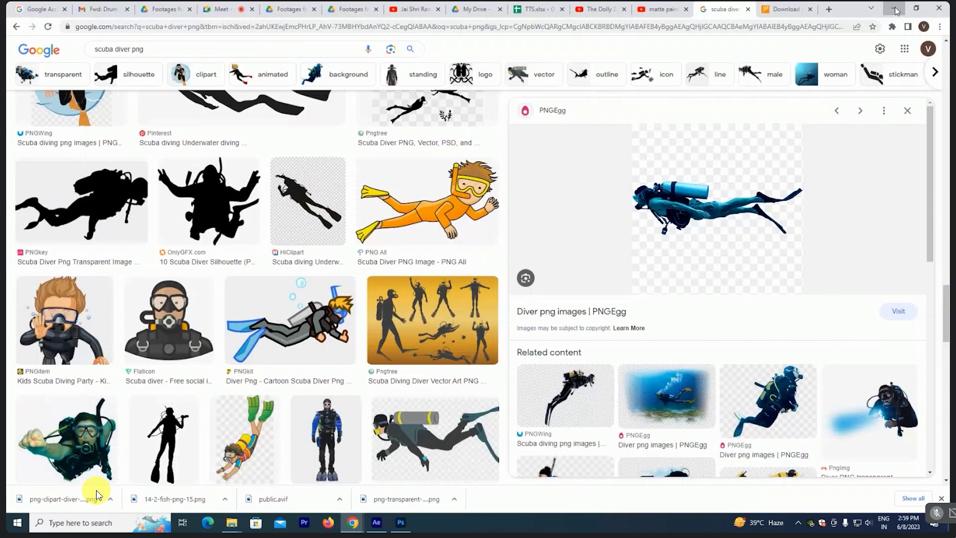
{"action": "left_click", "coordinate": [894, 9]}
{"action": "left_click", "coordinate": [731, 55]}
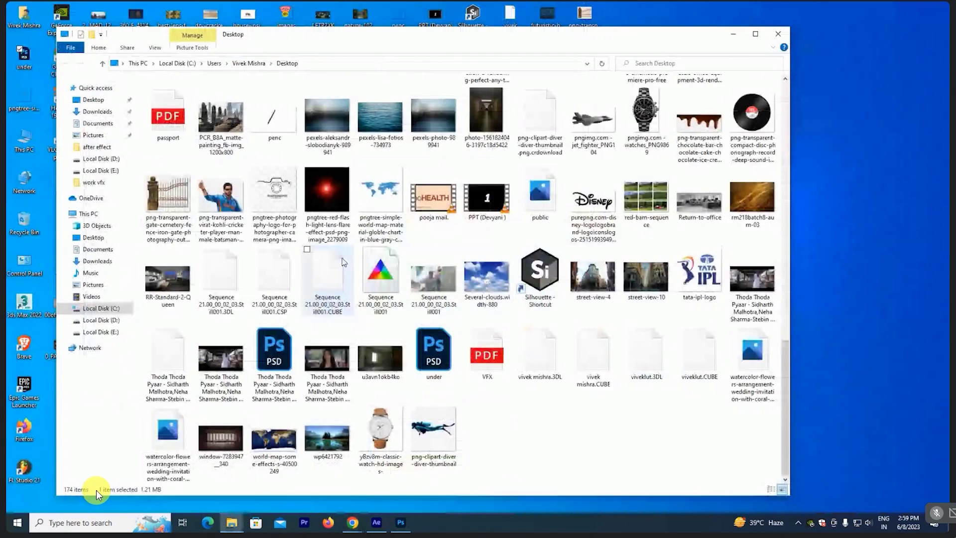
{"action": "left_click", "coordinate": [733, 35]}
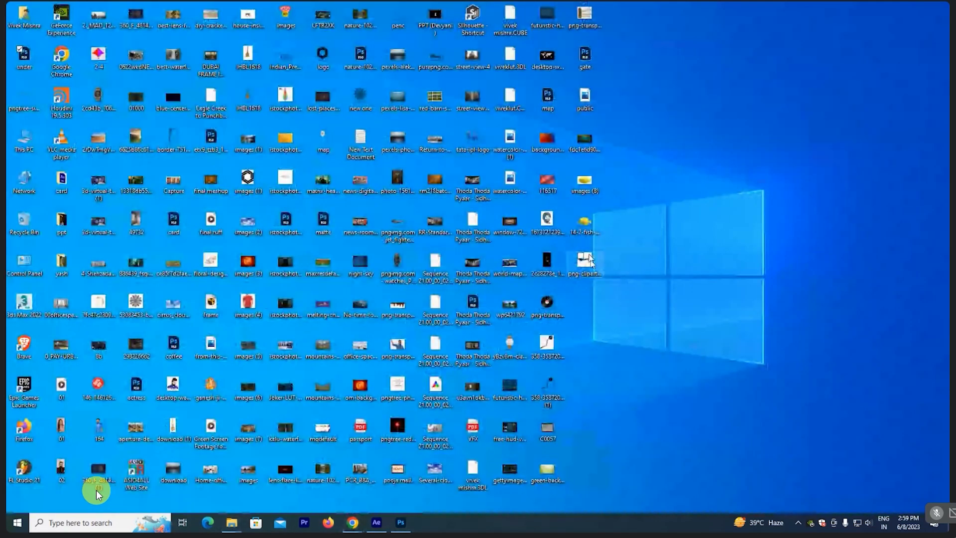
{"action": "mouse_move", "coordinate": [587, 271]}
{"action": "left_mouse_down"}
{"action": "mouse_move", "coordinate": [441, 507]}
{"action": "mouse_move", "coordinate": [407, 240]}
{"action": "left_mouse_up"}
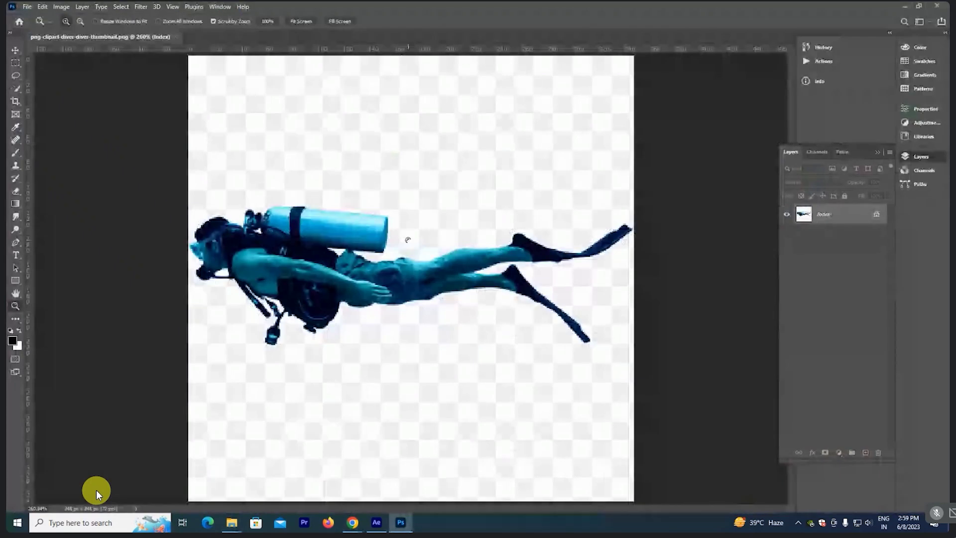
{"action": "key", "text": "ctrl+l"}
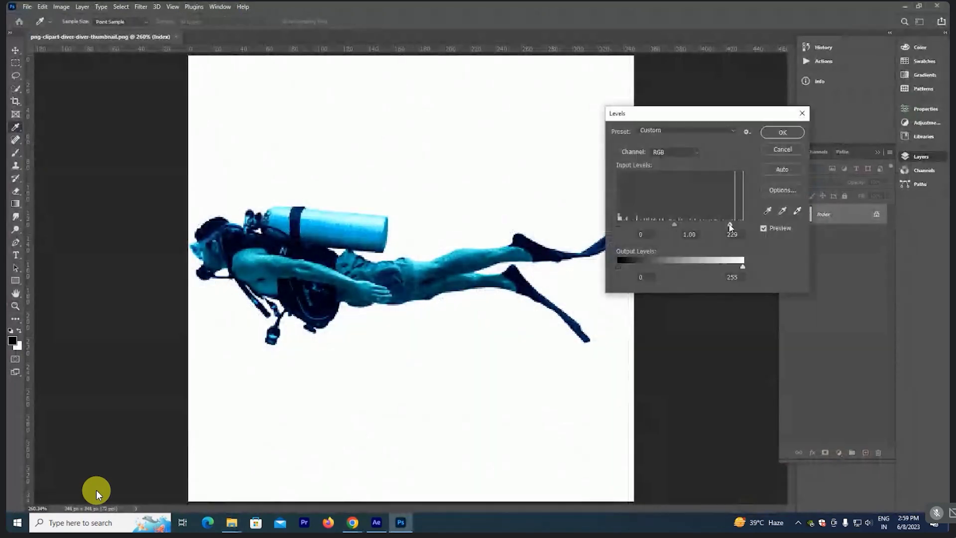
Step: Apply the Levels brightening and convert the image from indexed colour to RGB Color
{"action": "key", "text": "Return"}
{"action": "key", "text": "z"}
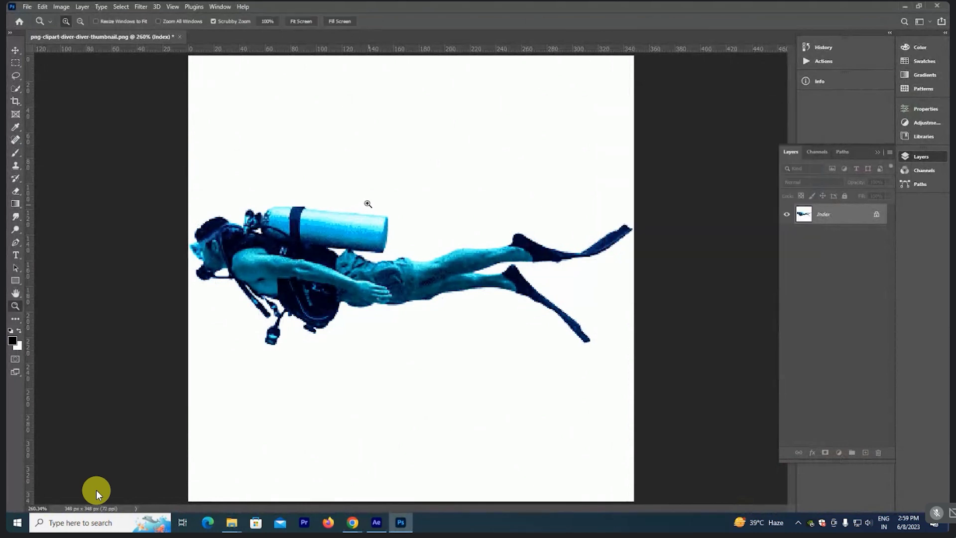
{"action": "key", "text": "w"}
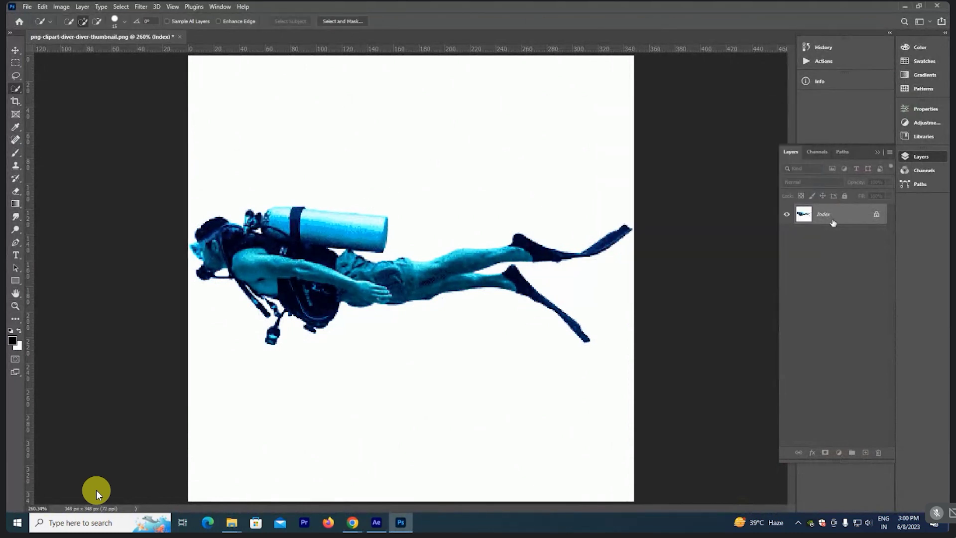
{"action": "left_click", "coordinate": [62, 7]}
{"action": "mouse_move", "coordinate": [83, 38]}
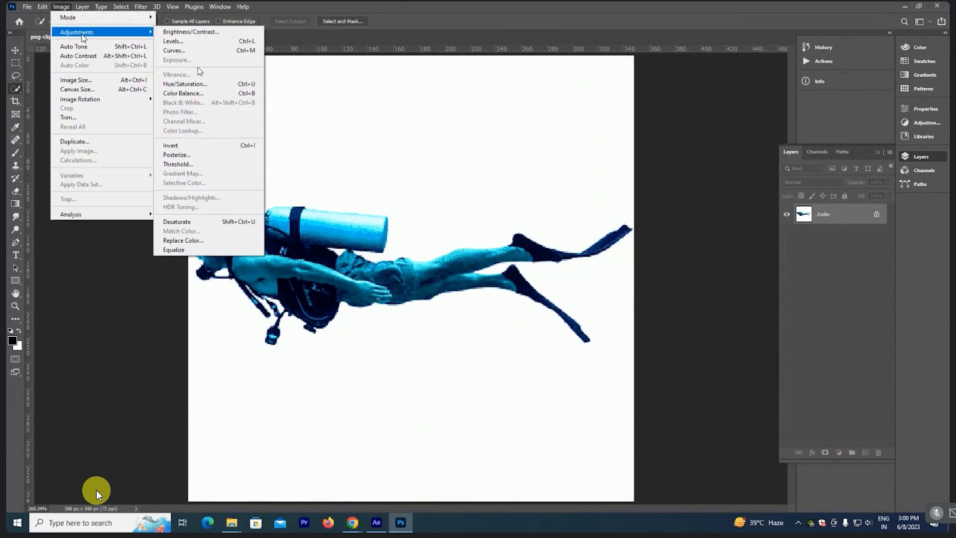
{"action": "mouse_move", "coordinate": [99, 17]}
{"action": "left_click", "coordinate": [187, 58]}
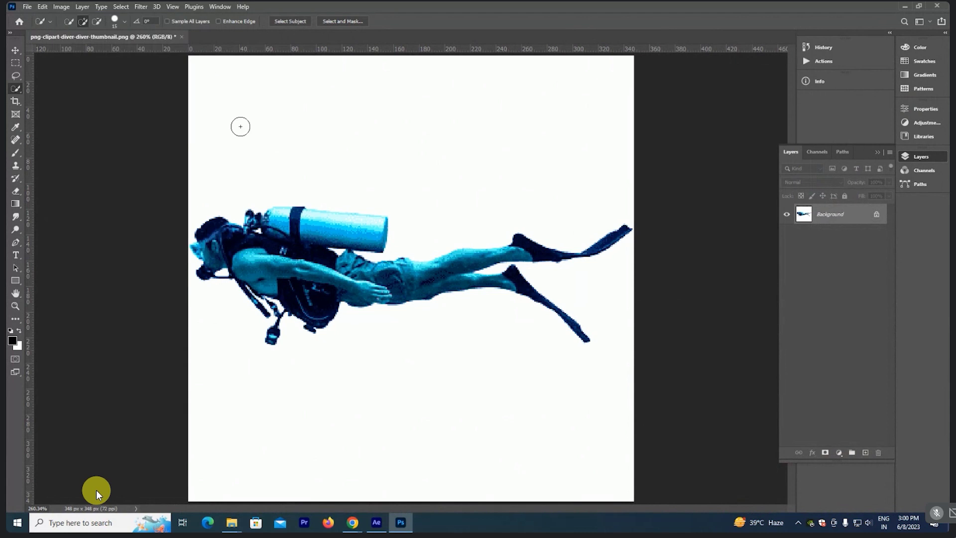
Step: Select the white background with Quick Selection and Similar, fixing the tank edge with Lasso
{"action": "left_click", "coordinate": [476, 137]}
{"action": "left_click", "coordinate": [465, 129]}
{"action": "left_click", "coordinate": [121, 7]}
{"action": "left_click", "coordinate": [145, 196]}
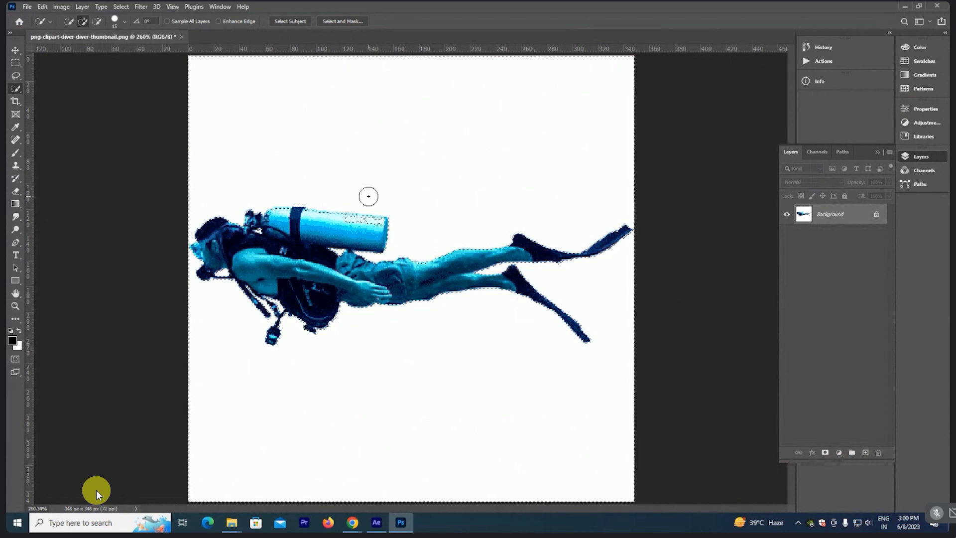
{"action": "key", "text": "l"}
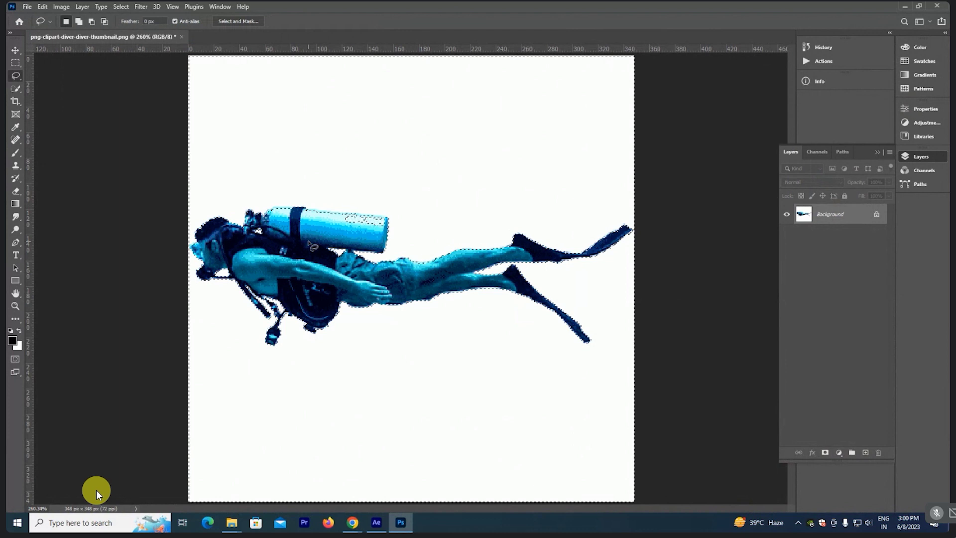
{"action": "mouse_move", "coordinate": [316, 213]}
{"action": "left_mouse_down"}
{"action": "mouse_move", "coordinate": [392, 227]}
{"action": "mouse_move", "coordinate": [319, 219]}
{"action": "left_mouse_up"}
Step: Copy the diver onto its own Layer 1 and delete the white Background layer
{"action": "key", "text": "ctrl+j"}
{"action": "key", "text": "v"}
{"action": "left_click", "coordinate": [830, 239]}
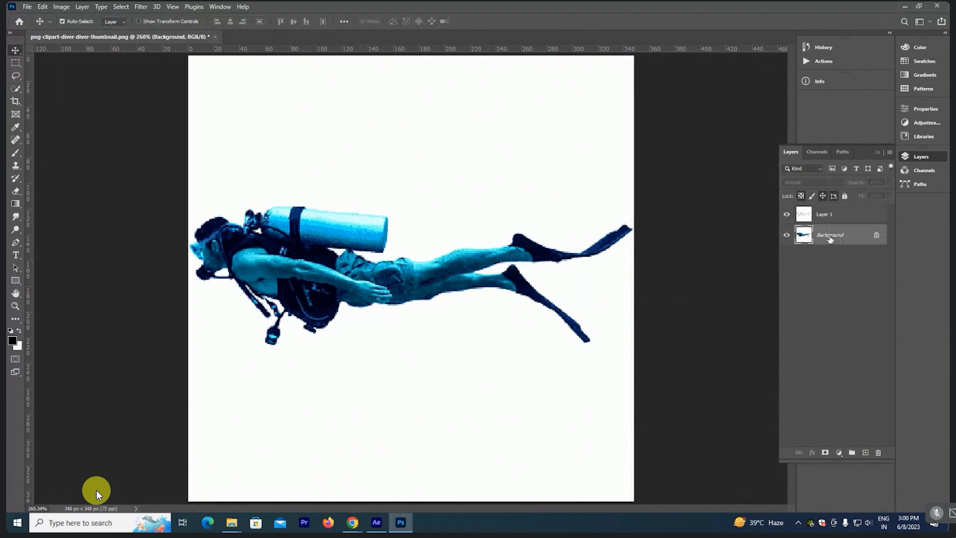
{"action": "key", "text": "ctrl+z"}
{"action": "key", "text": "ctrl+j"}
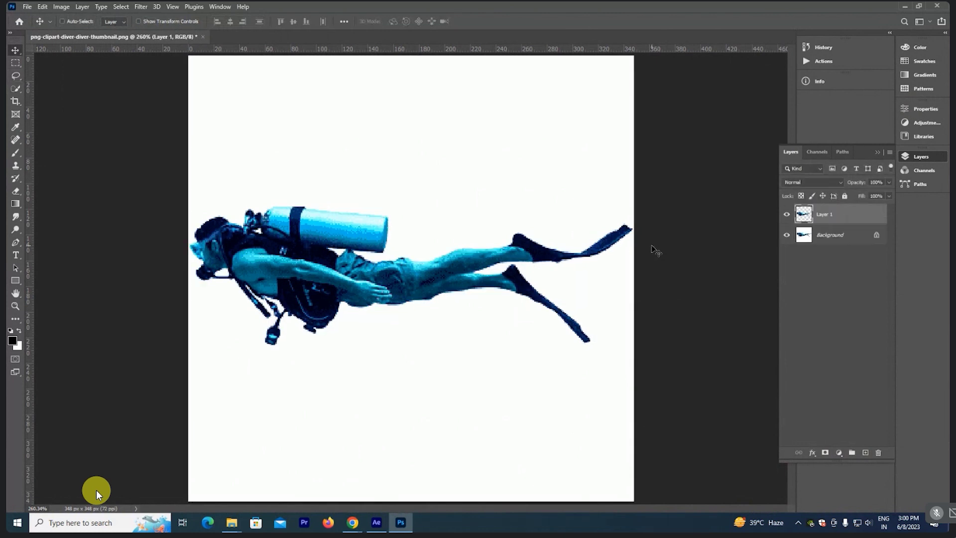
{"action": "left_click", "coordinate": [841, 240]}
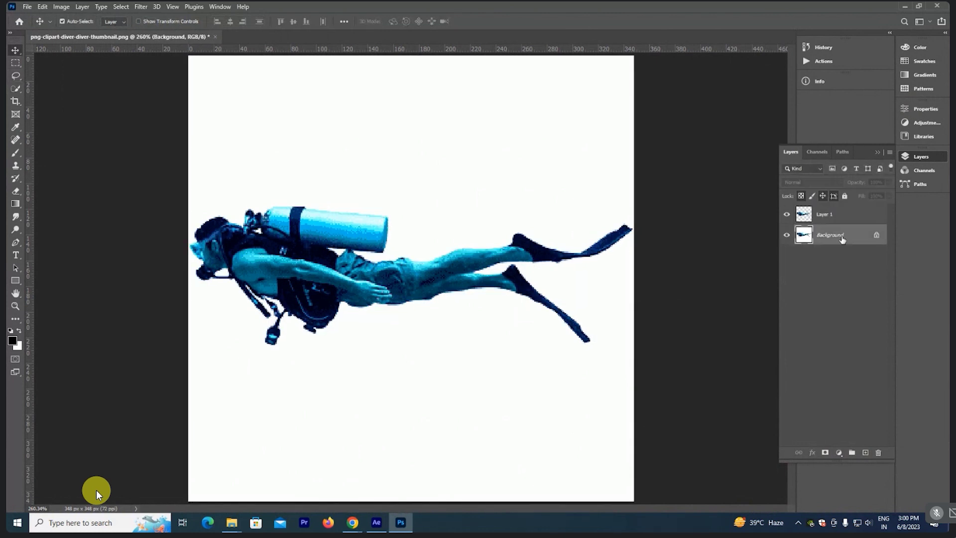
{"action": "key", "text": "Delete"}
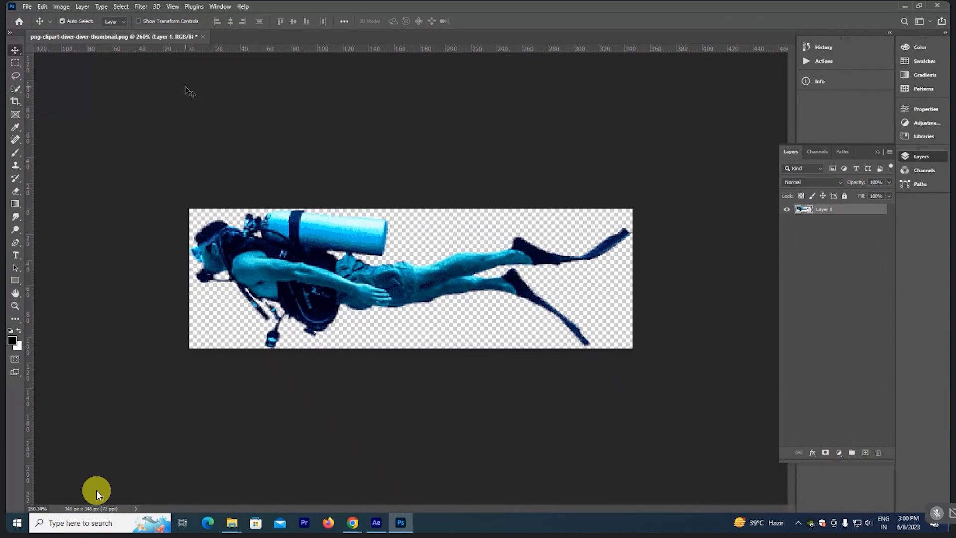
Step: Trim the canvas around the diver and save it as PNG over png-clipart-diver-diver-thumbnail
{"action": "left_click_drag", "start_coordinate": [99, 36], "coordinate": [111, 63]}
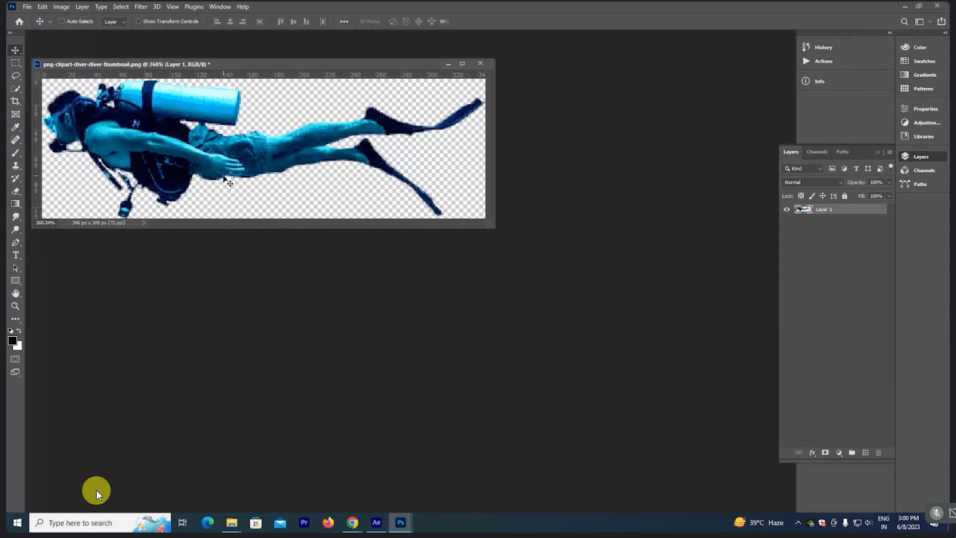
{"action": "key", "text": "ctrl+shift+s"}
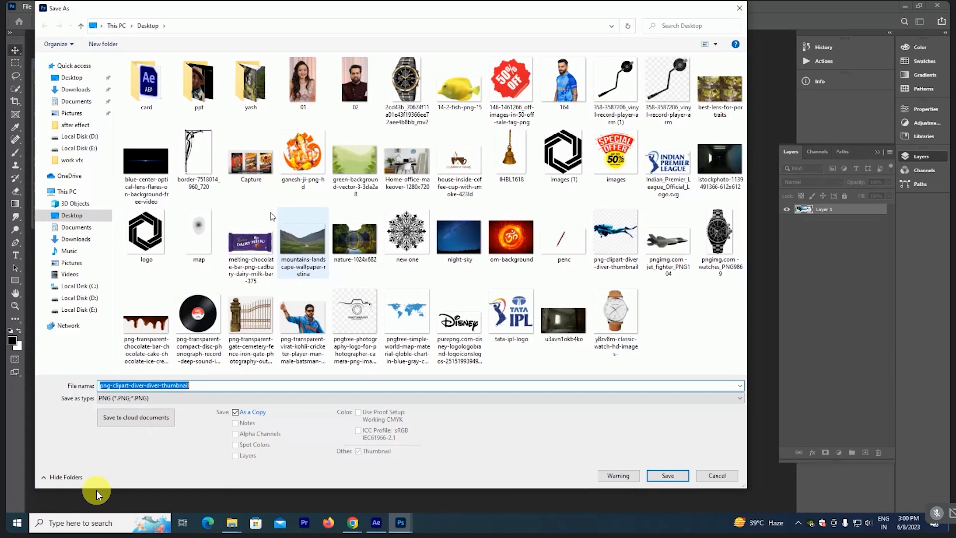
{"action": "left_click", "coordinate": [650, 472]}
{"action": "left_click", "coordinate": [502, 261]}
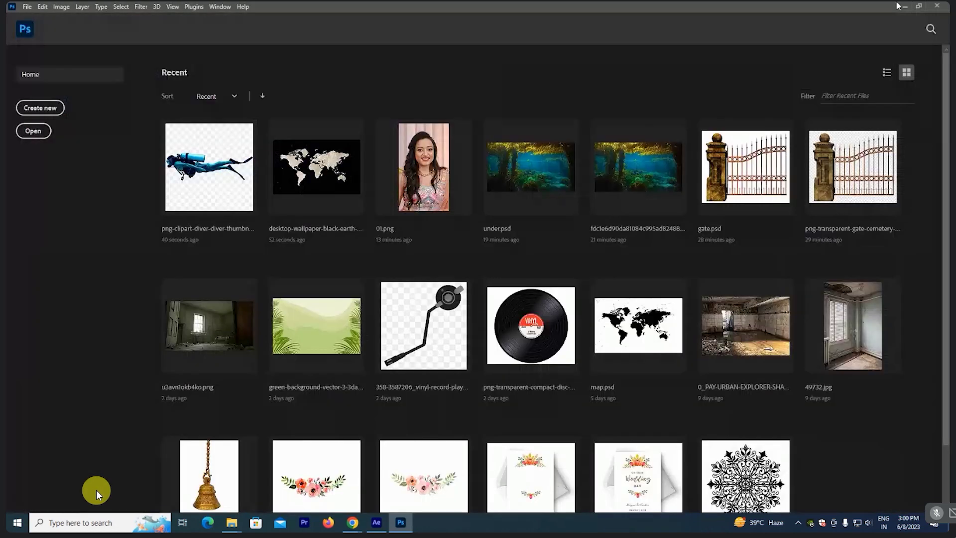
{"action": "left_click", "coordinate": [898, 6]}
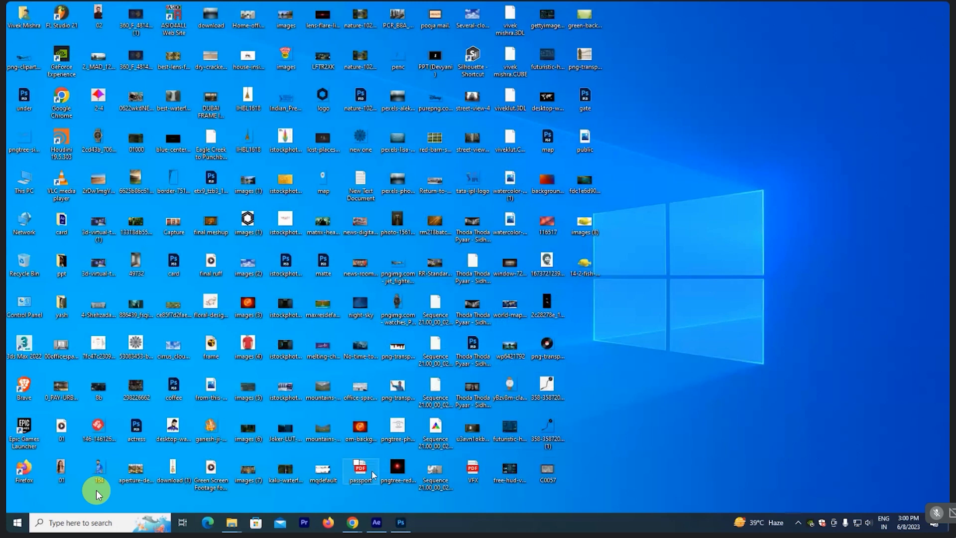
Step: Mute one participant for everyone in the Google Meet call, then return to After Effects
{"action": "key", "text": "alt+Tab"}
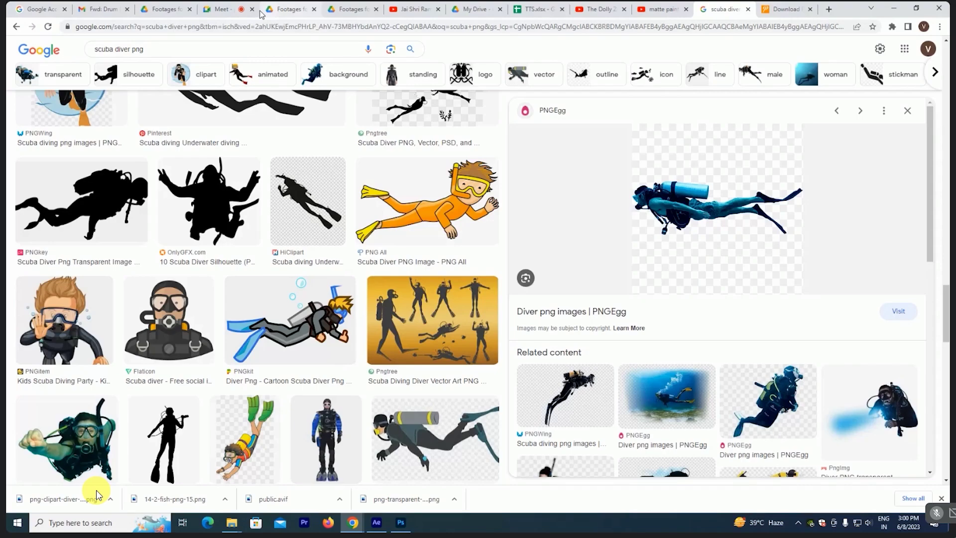
{"action": "key", "text": "ctrl+4"}
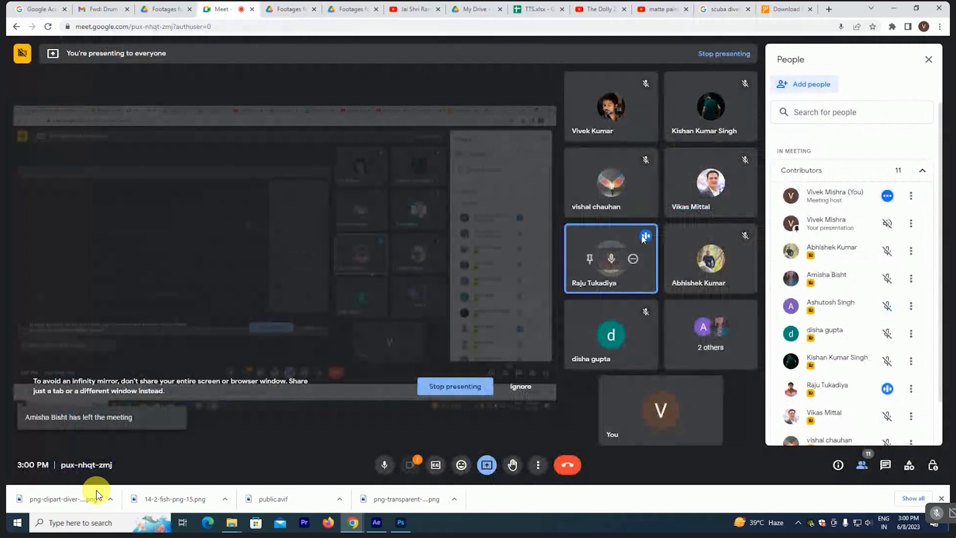
{"action": "left_click", "coordinate": [644, 236]}
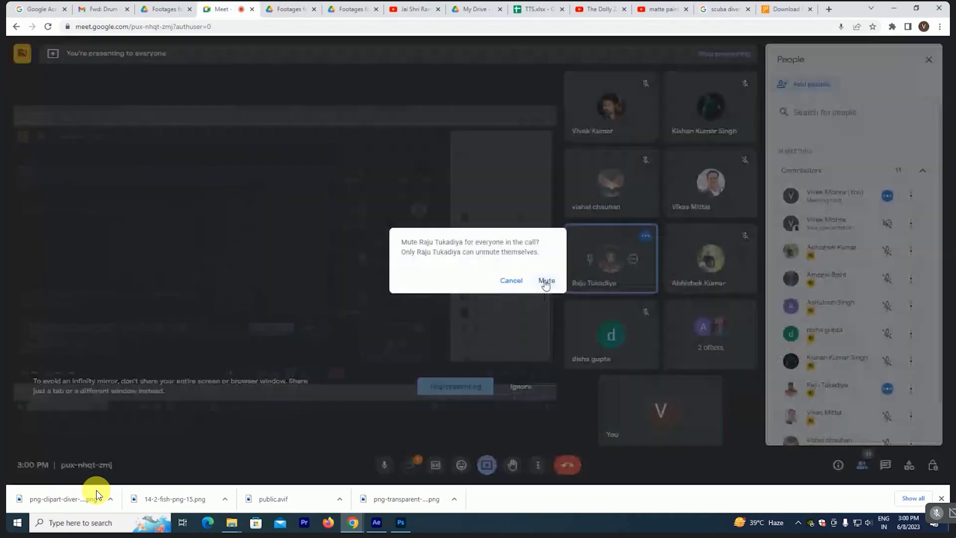
{"action": "left_click", "coordinate": [546, 281]}
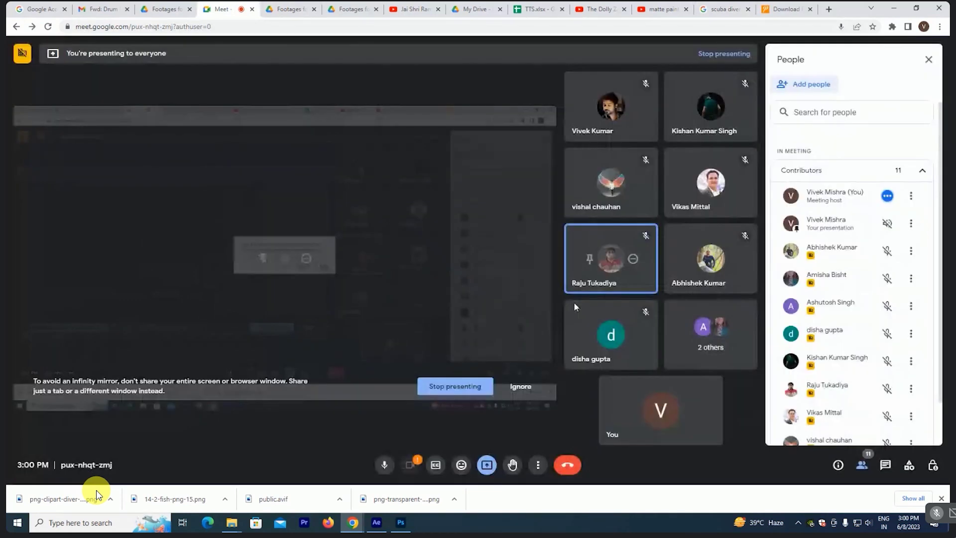
{"action": "left_click", "coordinate": [895, 10]}
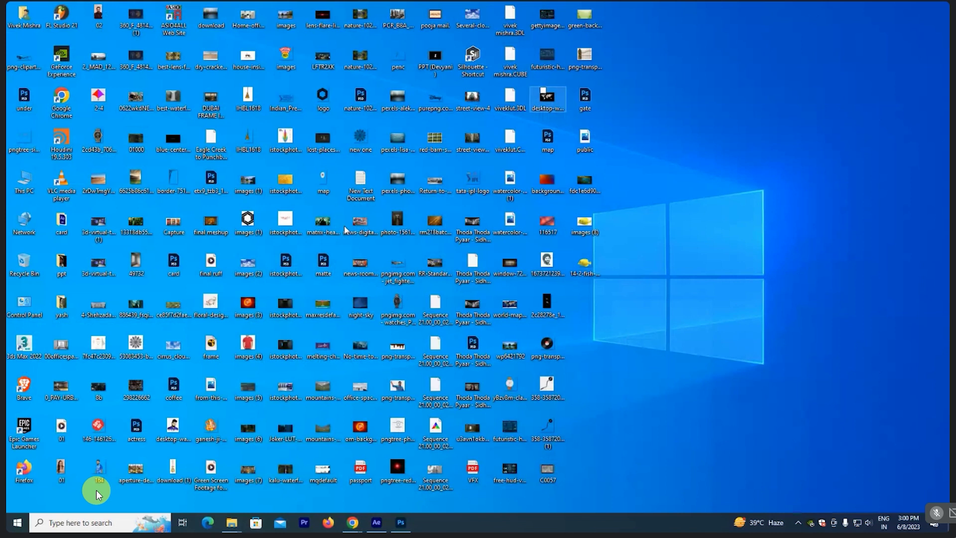
{"action": "left_click", "coordinate": [376, 522]}
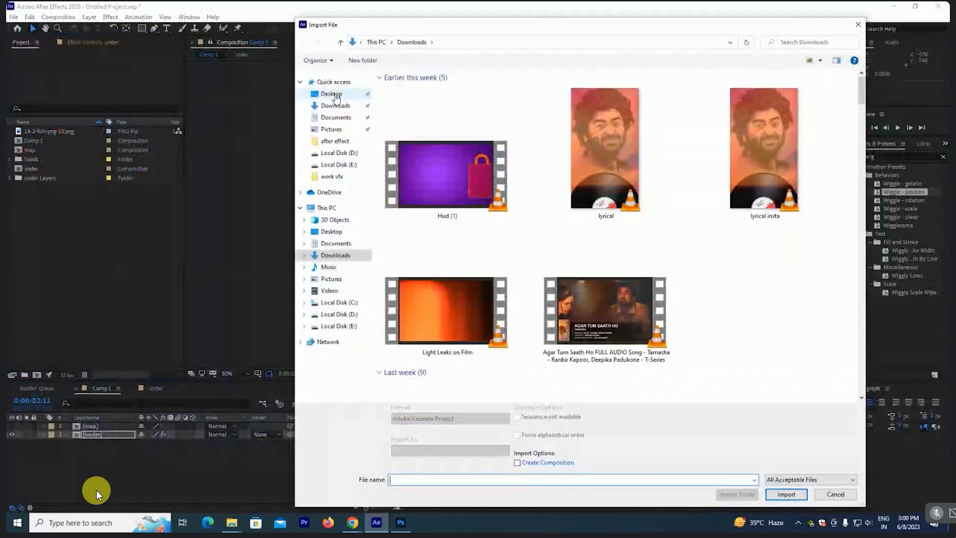
Step: Import png-clipart-diver-diver-thumbnail.png from the Desktop into the project
{"action": "left_click", "coordinate": [331, 93]}
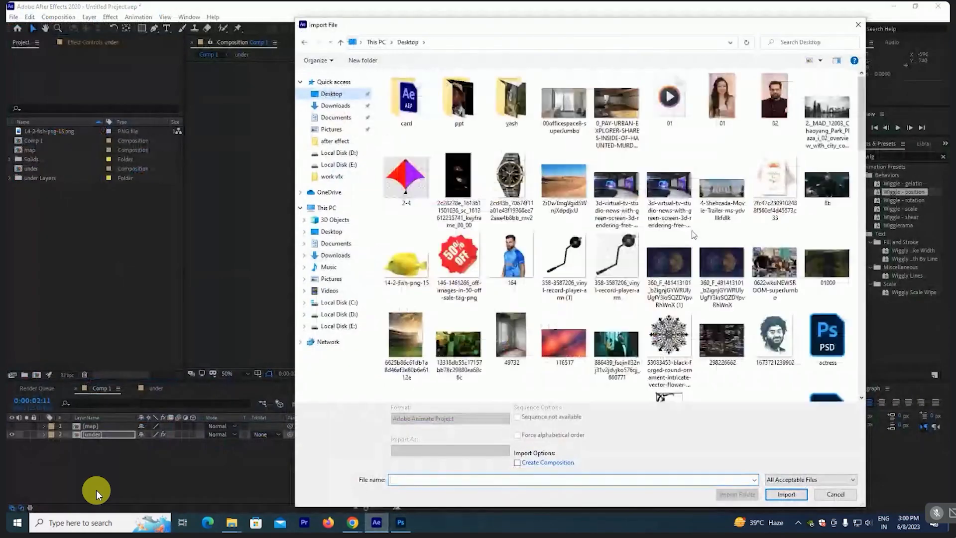
{"action": "scroll", "coordinate": [693, 234], "scroll_direction": "down", "scroll_amount": 10}
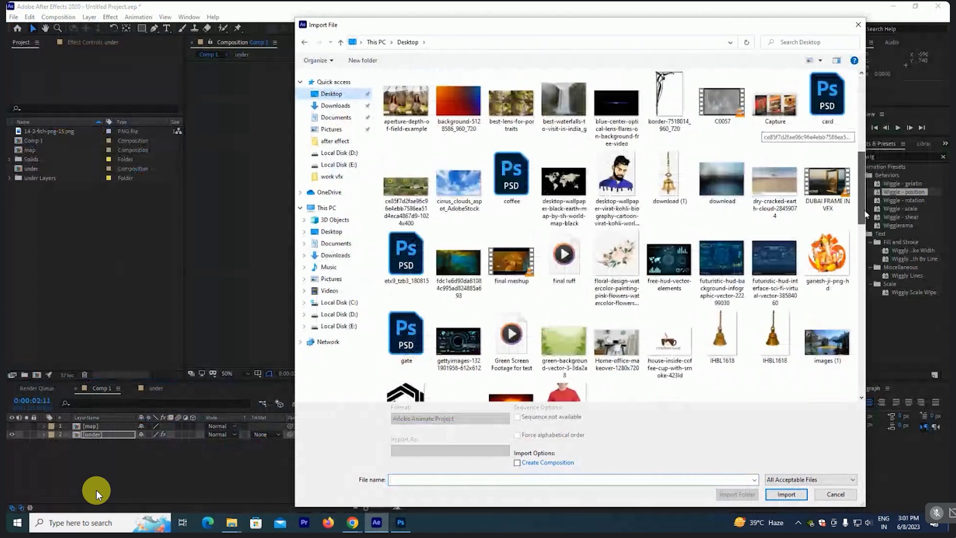
{"action": "left_click_drag", "start_coordinate": [865, 214], "coordinate": [869, 352]}
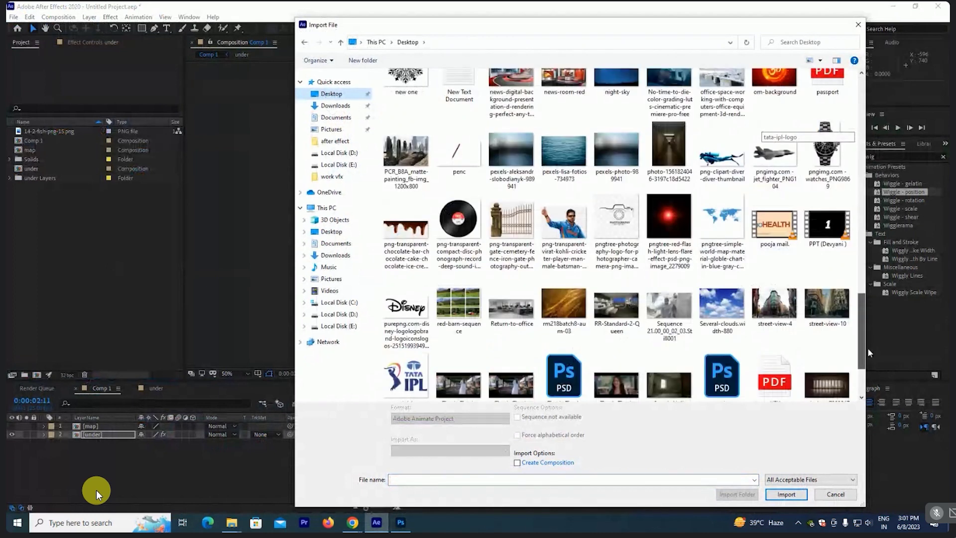
{"action": "left_click", "coordinate": [721, 159]}
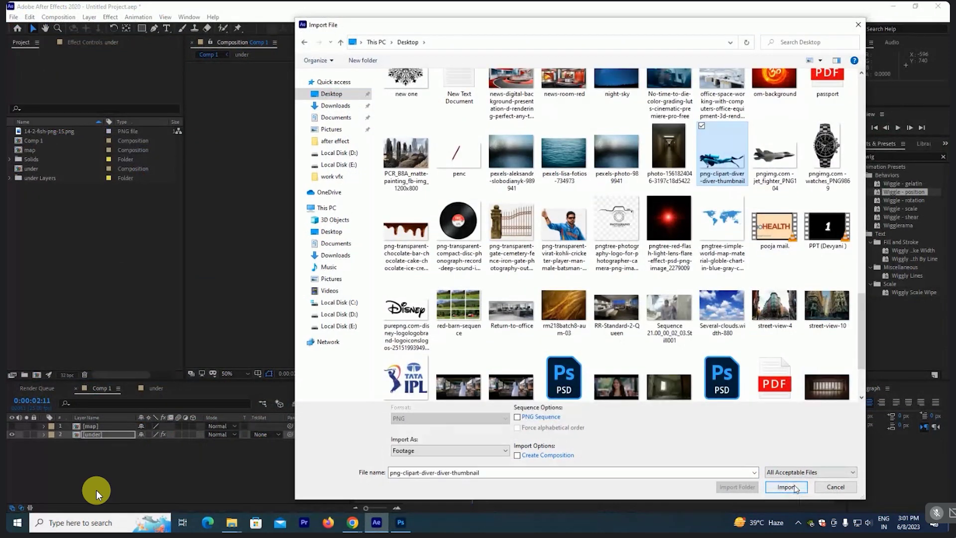
{"action": "left_click", "coordinate": [786, 494]}
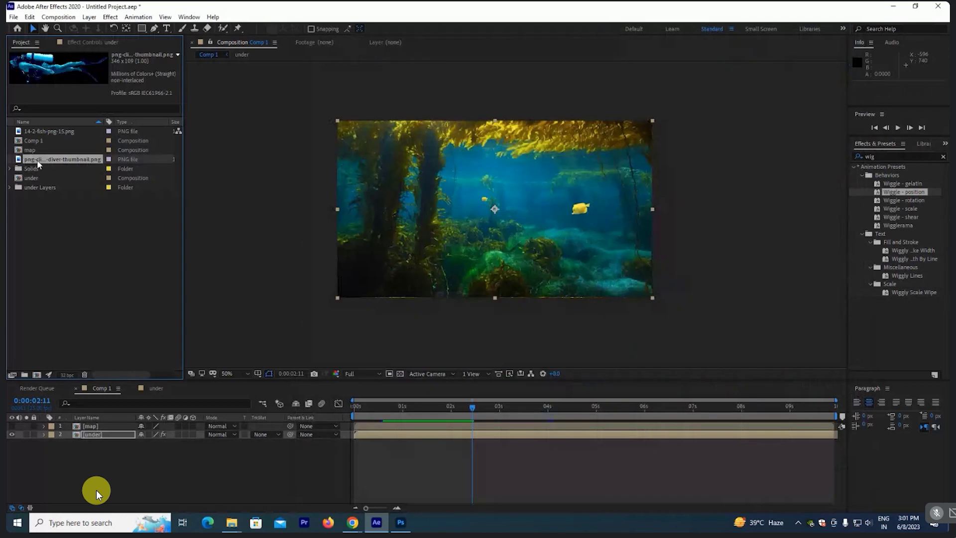
Step: Open the under composition, collapse the fish layer's effects, and select the imported diver
{"action": "double_click", "coordinate": [81, 432]}
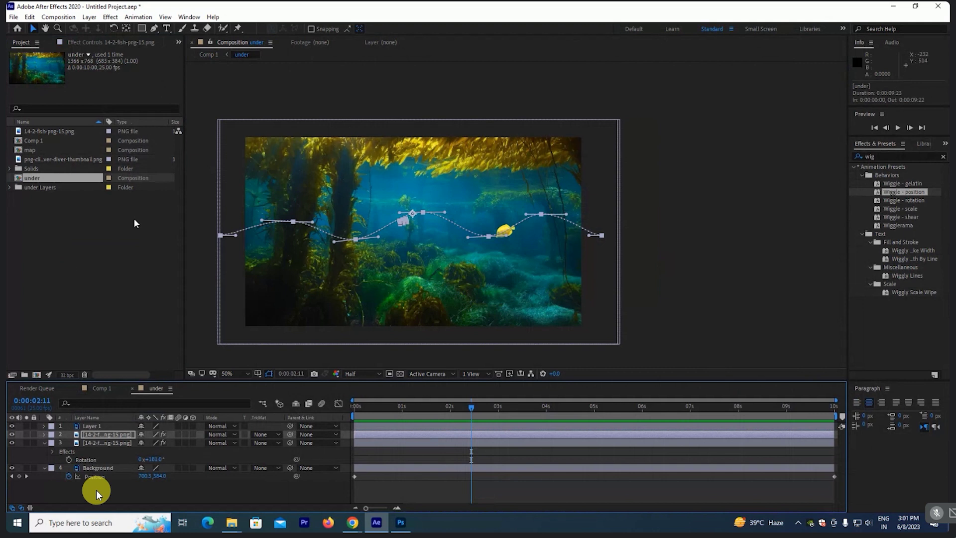
{"action": "left_click", "coordinate": [135, 222]}
{"action": "left_click", "coordinate": [44, 442]}
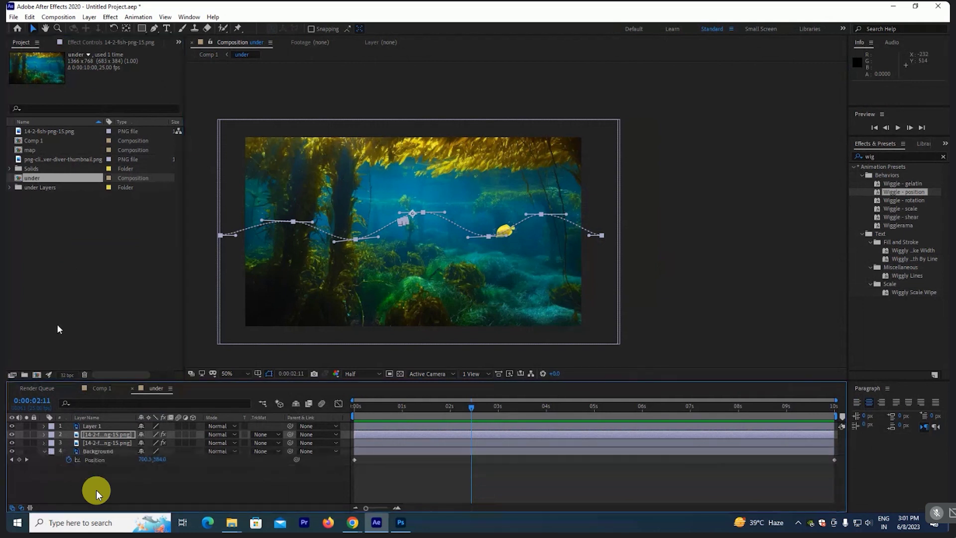
{"action": "left_click", "coordinate": [56, 328]}
{"action": "left_click", "coordinate": [33, 161]}
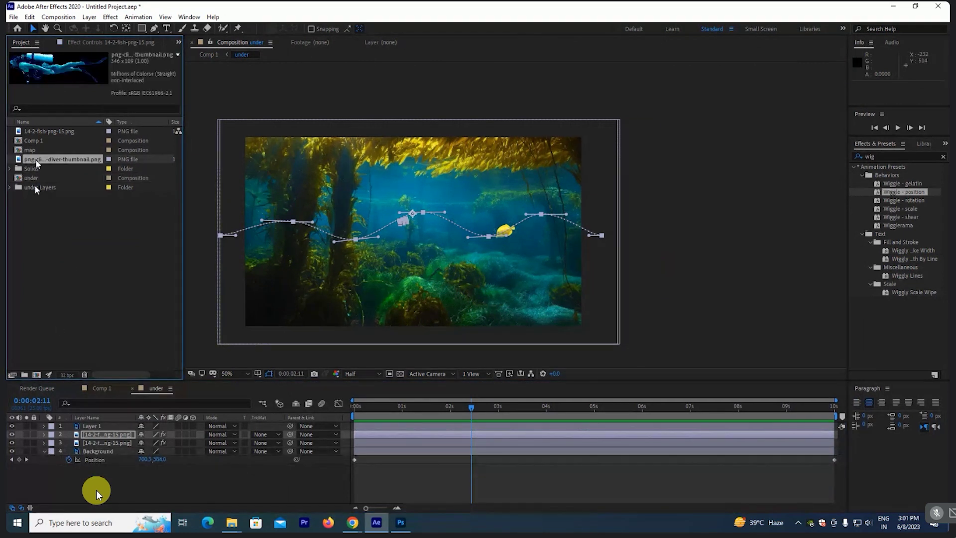
Step: Mute the same participant for everyone again from their tile in the Meet call
{"action": "left_click", "coordinate": [354, 523]}
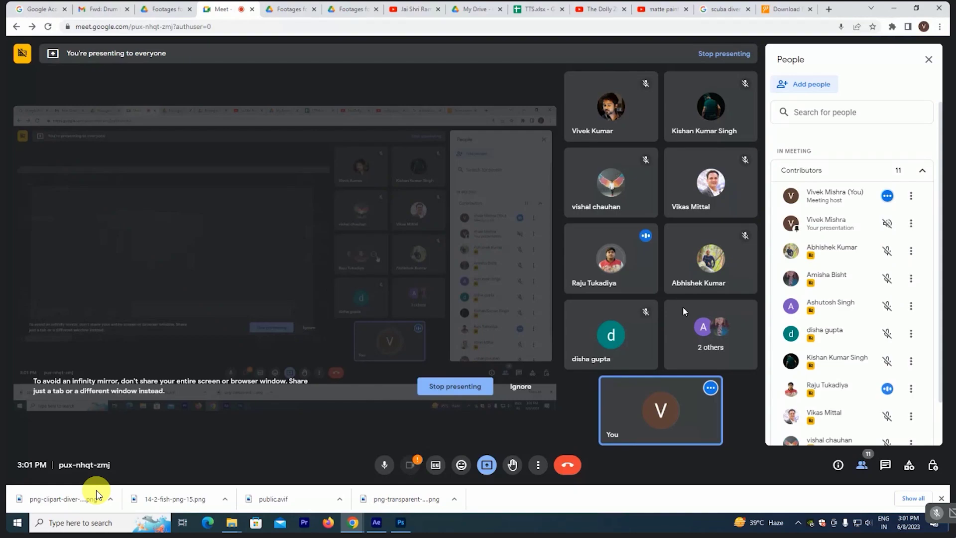
{"action": "left_click", "coordinate": [610, 258]}
{"action": "left_click", "coordinate": [546, 279]}
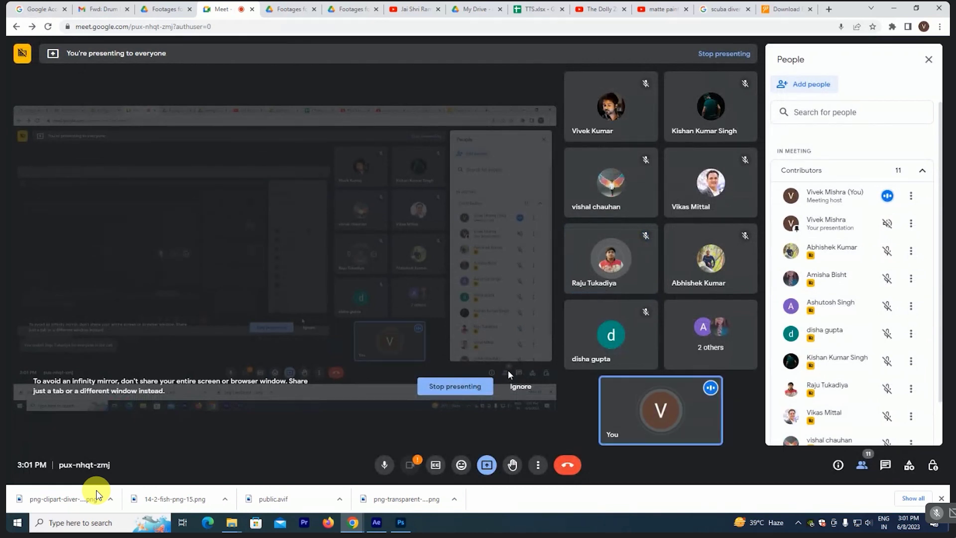
{"action": "mouse_move", "coordinate": [644, 257]}
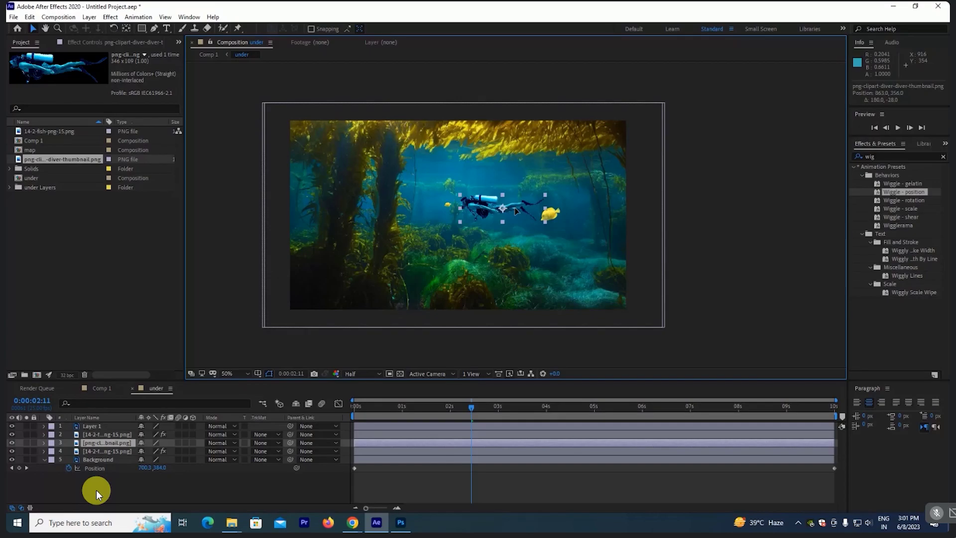
{"action": "scroll", "coordinate": [527, 217], "scroll_direction": "up", "scroll_amount": 2}
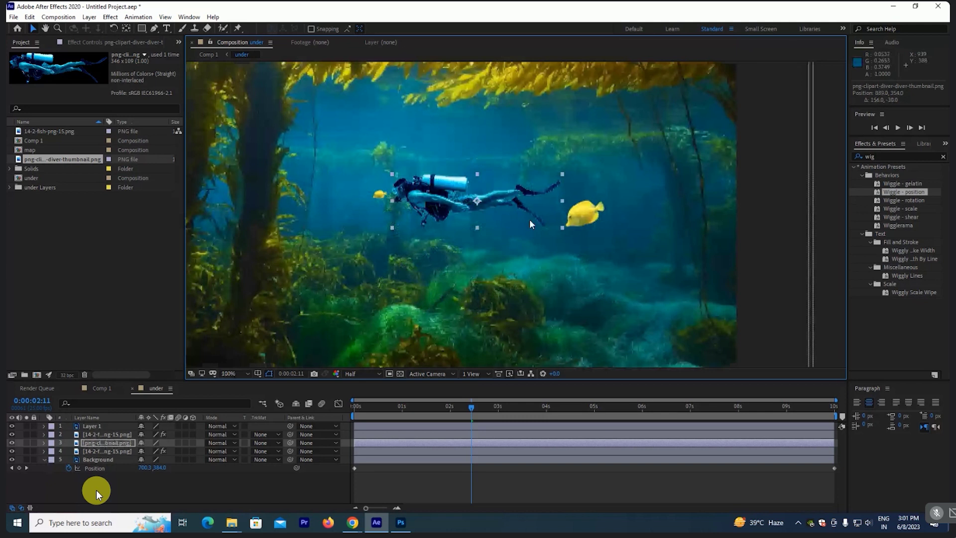
Step: At the first frame, place six Puppet Position Pins on the diver's fins, hip, arm, shoulder and head
{"action": "scroll", "coordinate": [530, 219], "scroll_direction": "up", "scroll_amount": 1}
{"action": "key", "text": "Home"}
{"action": "left_click", "coordinate": [238, 29]}
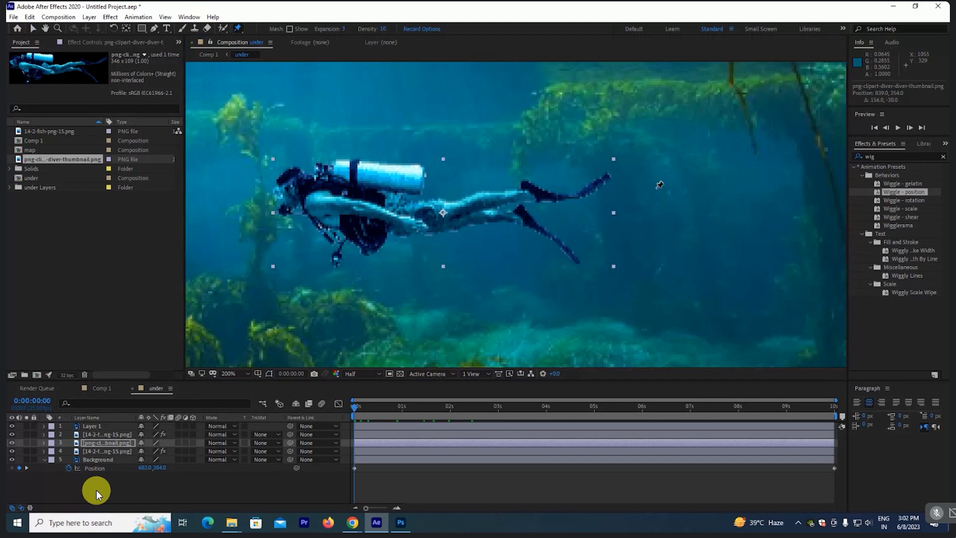
{"action": "left_click", "coordinate": [578, 261]}
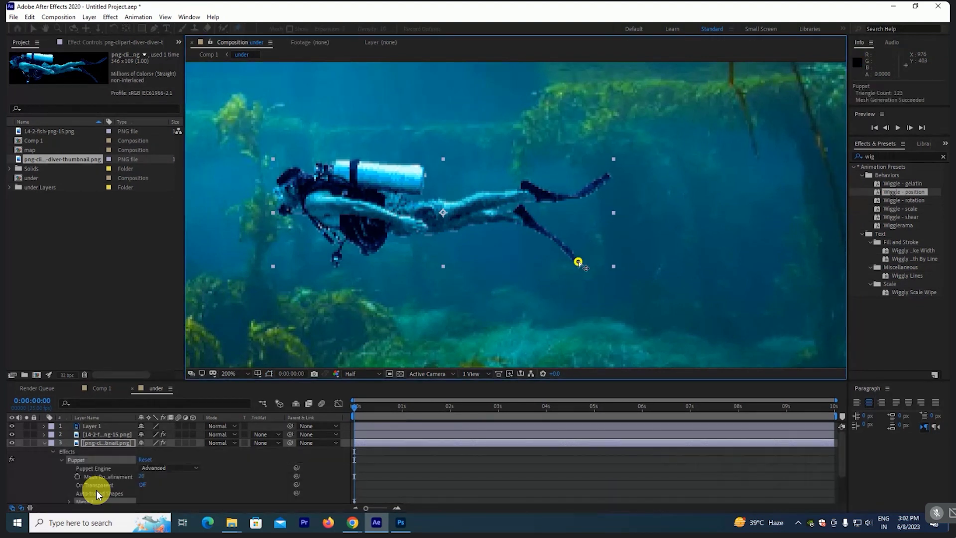
{"action": "left_click", "coordinate": [522, 209]}
{"action": "left_click", "coordinate": [445, 215]}
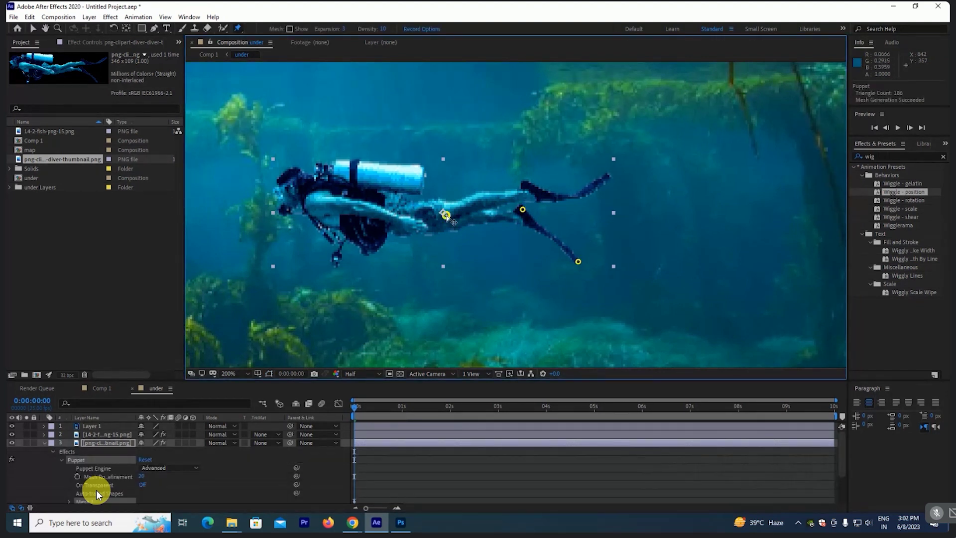
{"action": "left_click", "coordinate": [377, 214]}
{"action": "left_click", "coordinate": [326, 206]}
{"action": "left_click", "coordinate": [289, 189]}
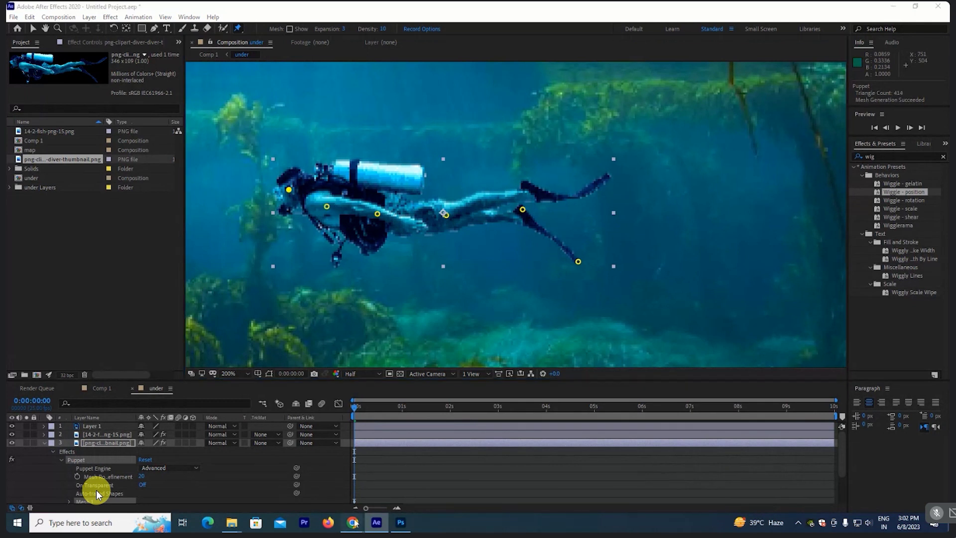
{"action": "key", "text": "alt+Tab"}
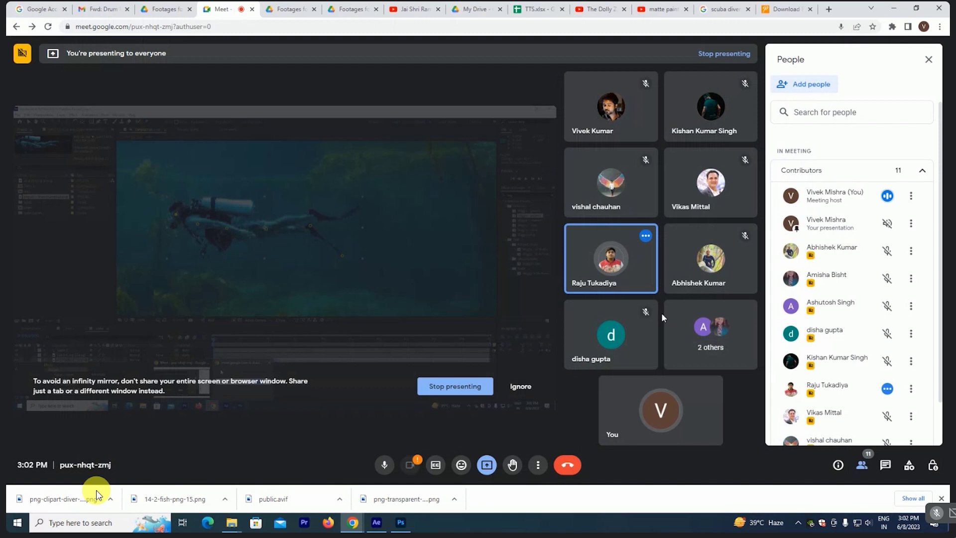
Step: Remove the participant from the Google Meet call through the People list's options menu
{"action": "right_click", "coordinate": [588, 238]}
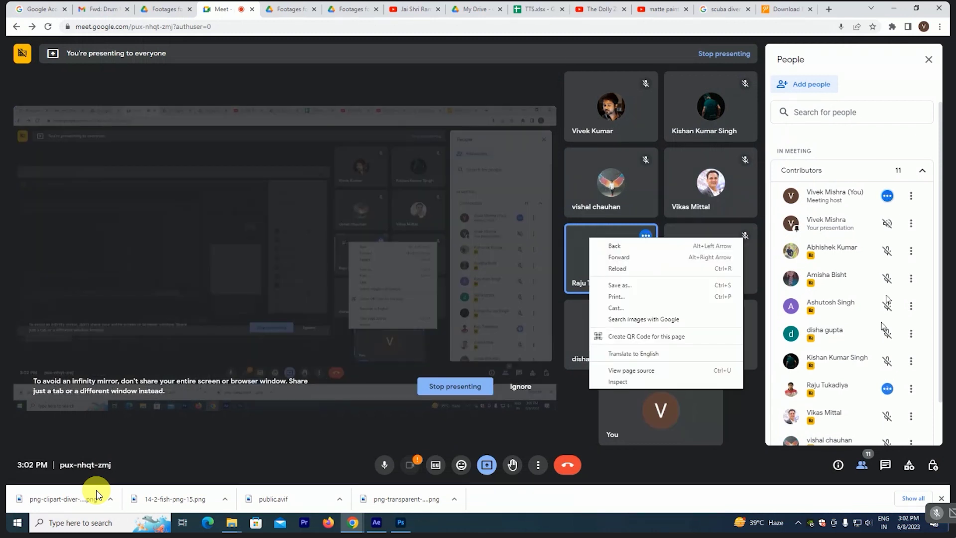
{"action": "left_click", "coordinate": [938, 269]}
{"action": "scroll", "coordinate": [915, 338], "scroll_direction": "down", "scroll_amount": 1}
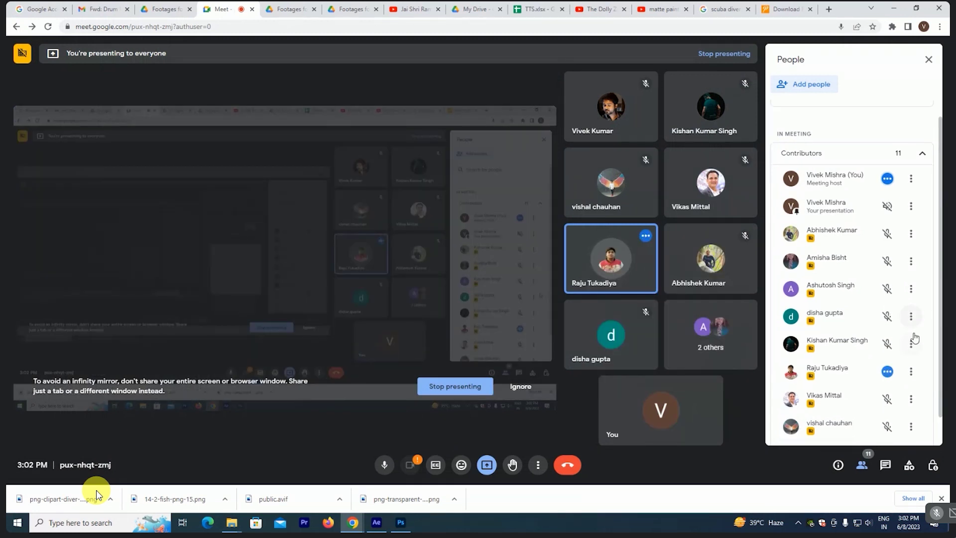
{"action": "scroll", "coordinate": [915, 338], "scroll_direction": "down", "scroll_amount": 1}
{"action": "left_click", "coordinate": [911, 341]}
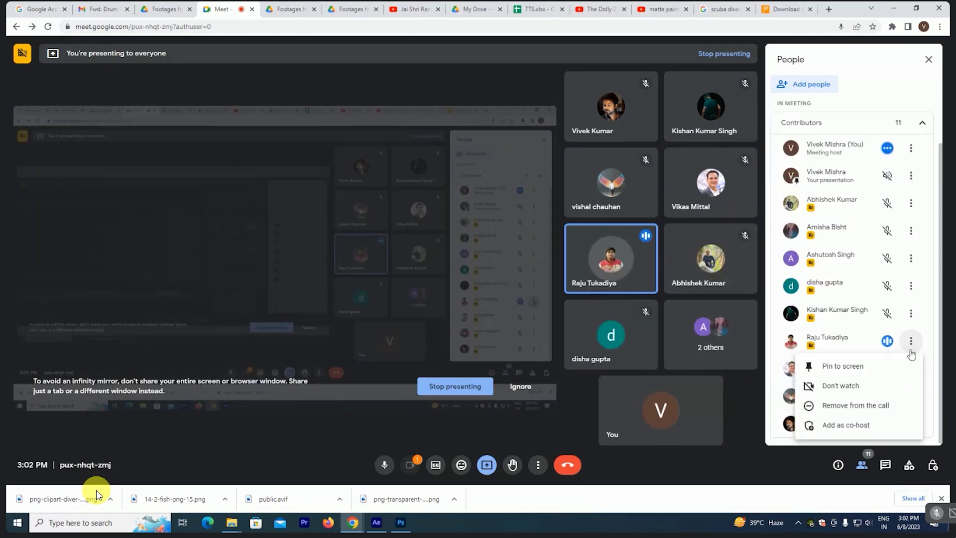
{"action": "left_click", "coordinate": [867, 408]}
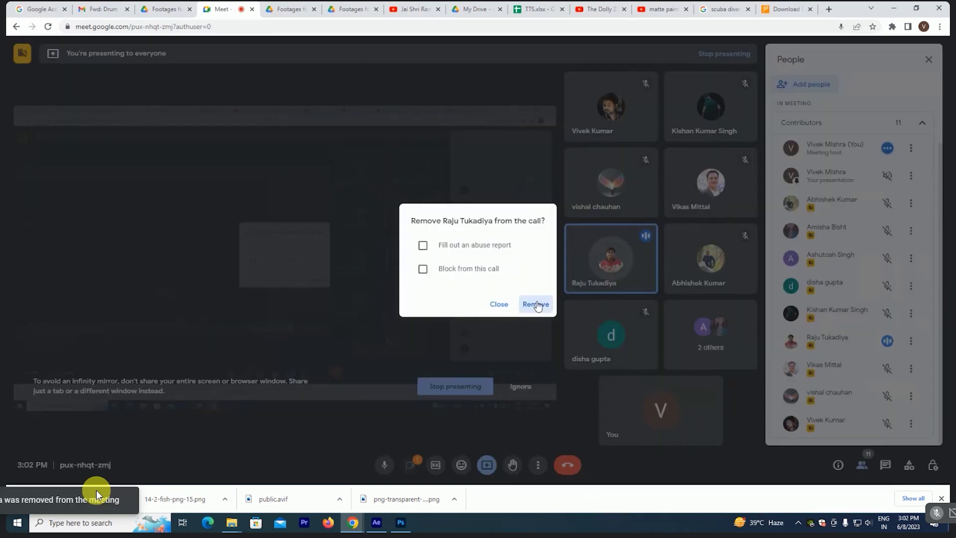
{"action": "left_click", "coordinate": [536, 305]}
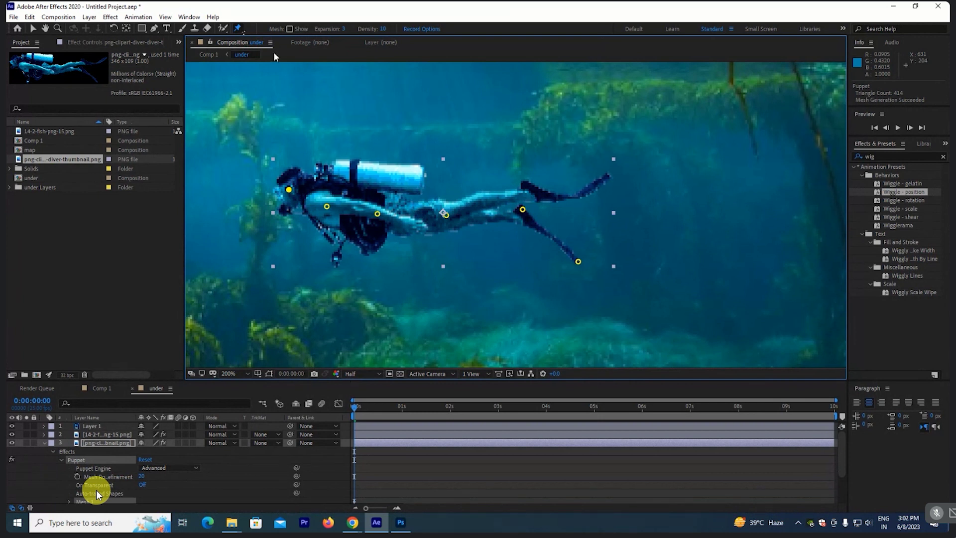
Step: Add puppet pins at the diver's upper fin tip, fin root and back
{"action": "left_click", "coordinate": [608, 176]}
{"action": "left_click", "coordinate": [528, 189]}
{"action": "left_click_drag", "start_coordinate": [381, 263], "coordinate": [482, 206]}
{"action": "left_click", "coordinate": [464, 199]}
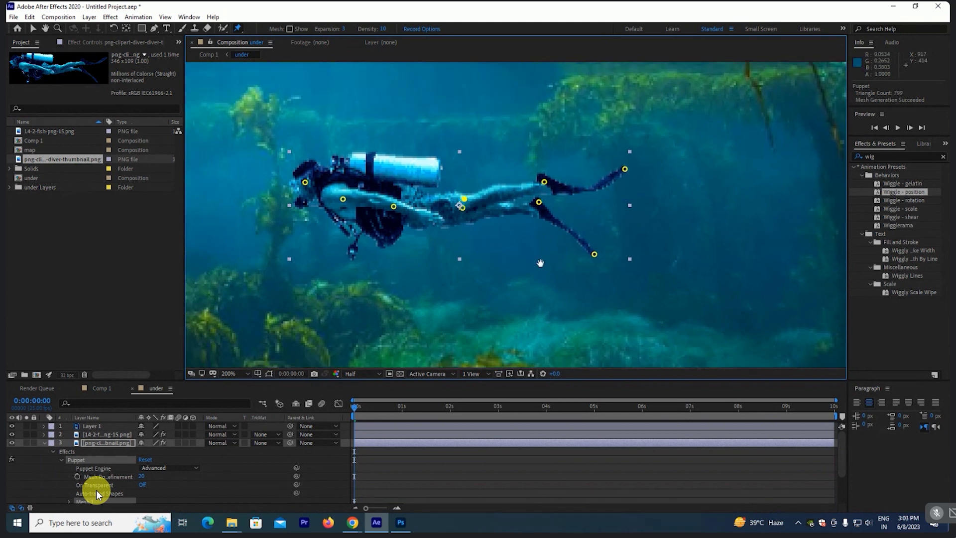
{"action": "left_click_drag", "start_coordinate": [540, 262], "coordinate": [560, 241]}
Step: Test-bend the foot, lower-leg, knee and head pins, undoing each move to keep the pose
{"action": "key", "text": "v"}
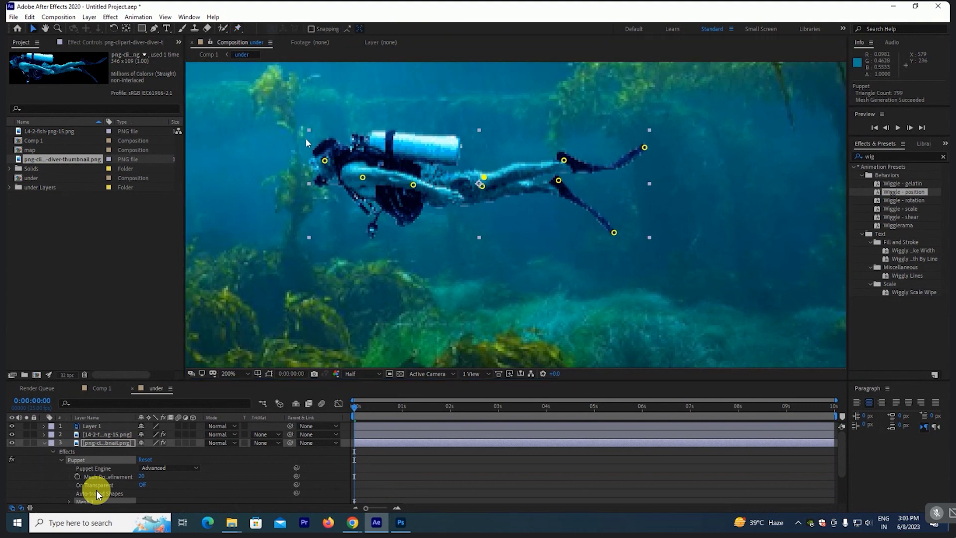
{"action": "left_click", "coordinate": [644, 148]}
{"action": "left_click_drag", "start_coordinate": [646, 149], "coordinate": [653, 113]}
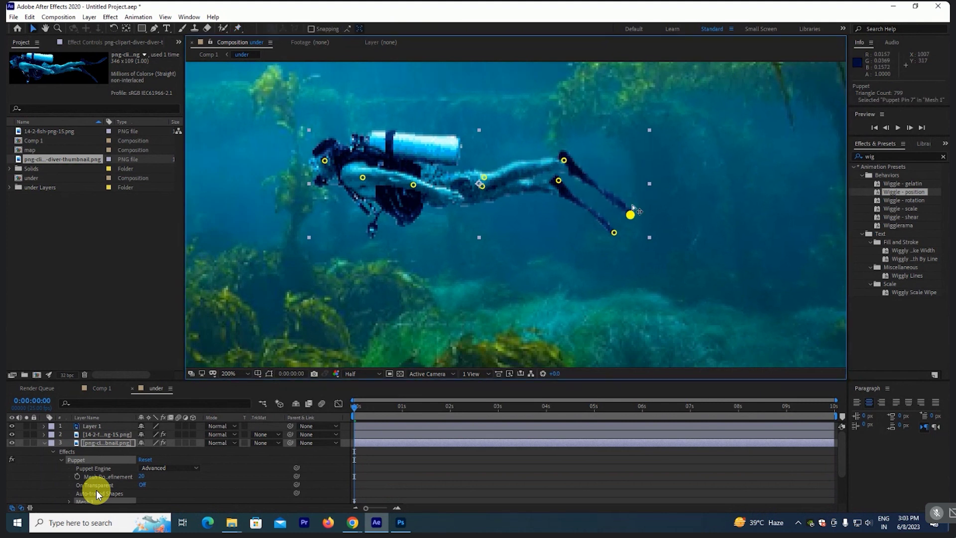
{"action": "key", "text": "ctrl+z"}
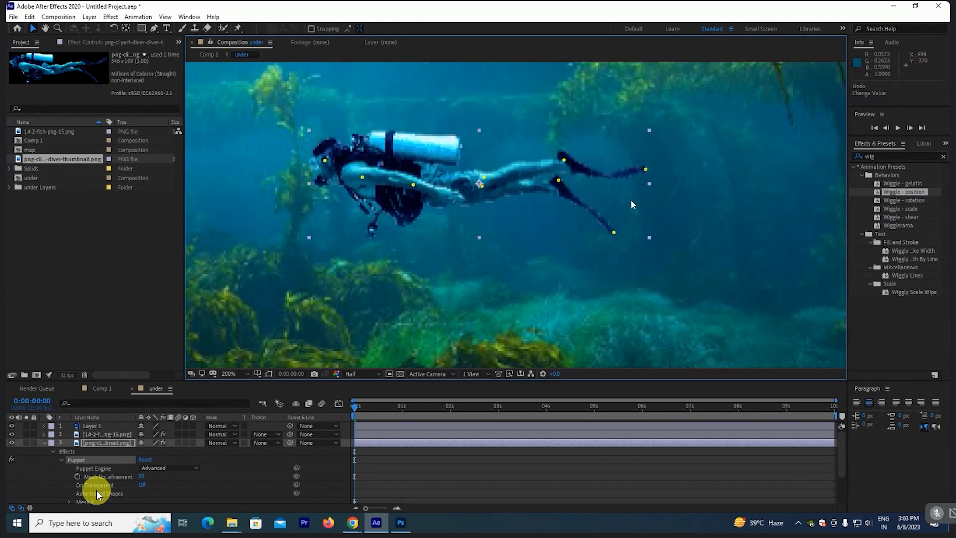
{"action": "left_click_drag", "start_coordinate": [614, 232], "coordinate": [626, 203]}
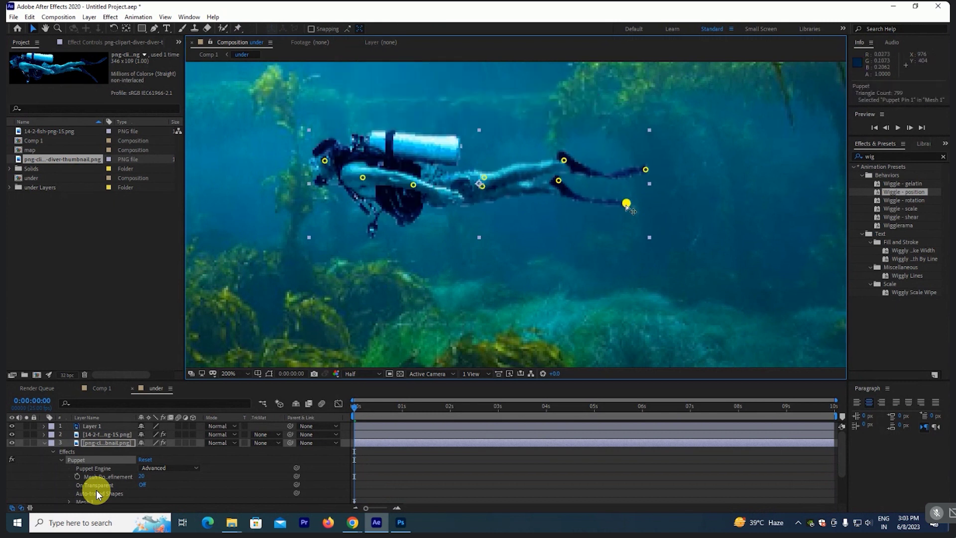
{"action": "key", "text": "ctrl+z"}
{"action": "left_click_drag", "start_coordinate": [483, 185], "coordinate": [486, 175]}
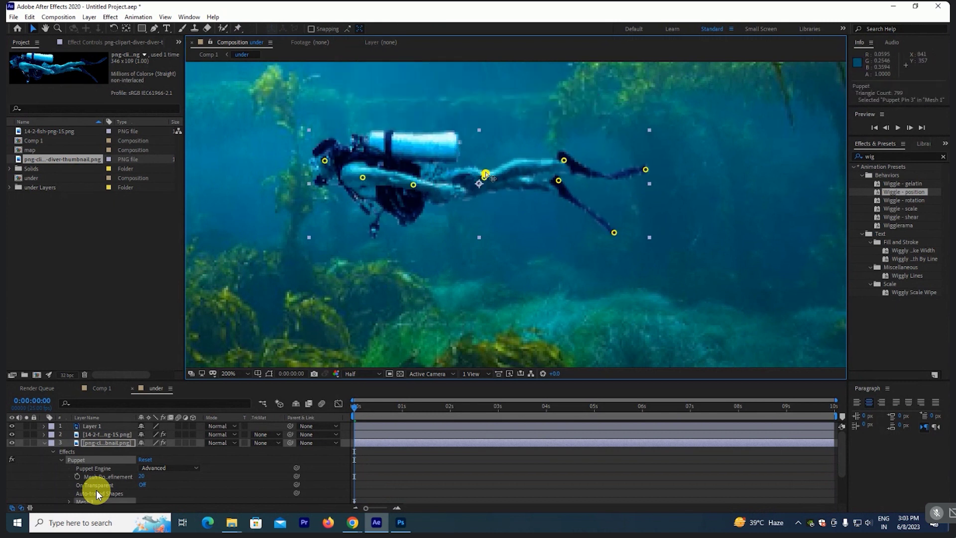
{"action": "key", "text": "ctrl+z"}
{"action": "mouse_move", "coordinate": [324, 161]}
{"action": "left_mouse_down"}
{"action": "mouse_move", "coordinate": [322, 174]}
{"action": "mouse_move", "coordinate": [331, 160]}
{"action": "left_mouse_up"}
{"action": "key", "text": "ctrl+z"}
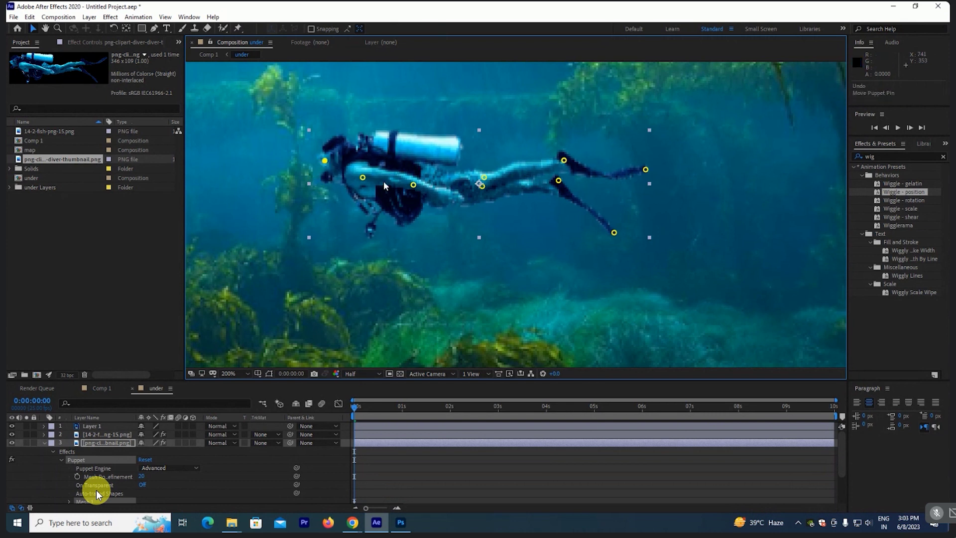
Step: Try bending the upper and lower fins again, undoing both to restore the original pose
{"action": "key", "text": "comma"}
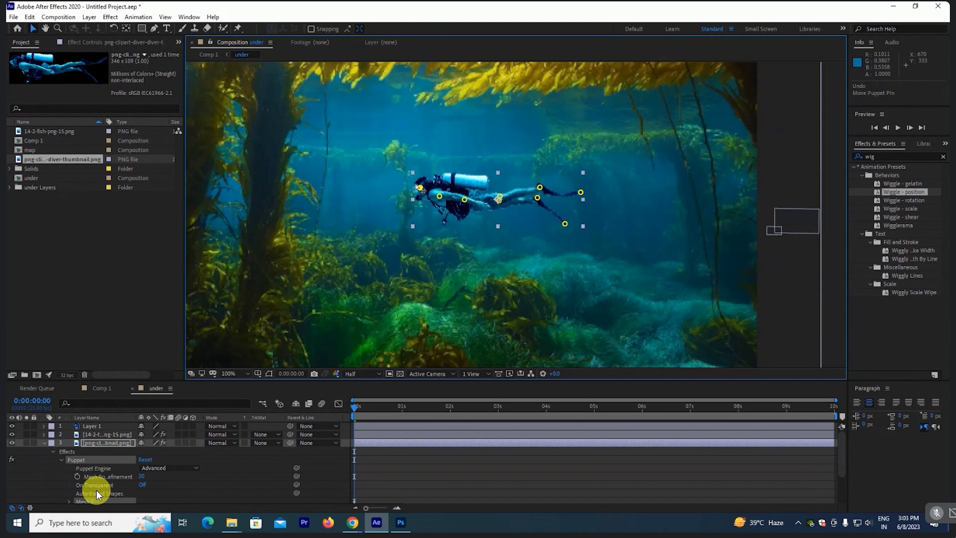
{"action": "key", "text": "period"}
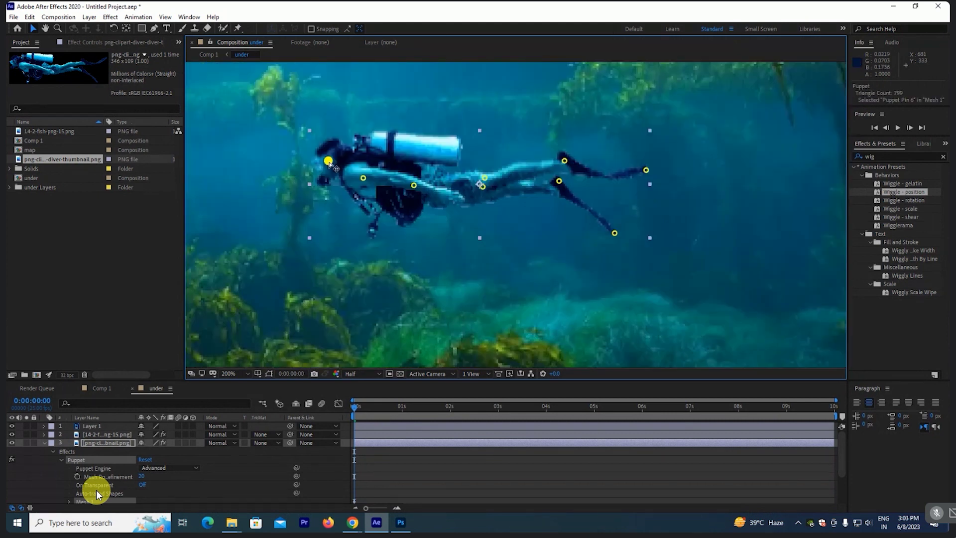
{"action": "left_click_drag", "start_coordinate": [646, 169], "coordinate": [636, 213]}
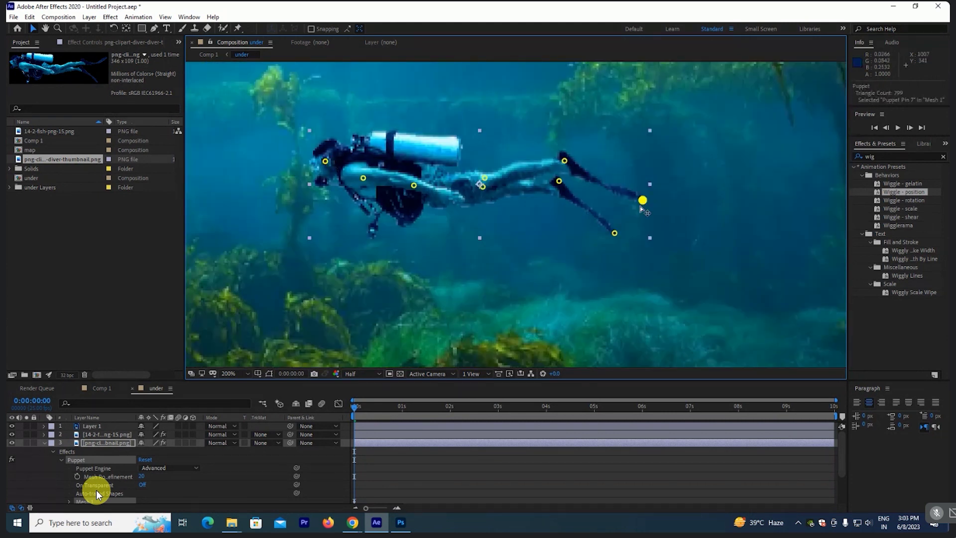
{"action": "key", "text": "ctrl+z"}
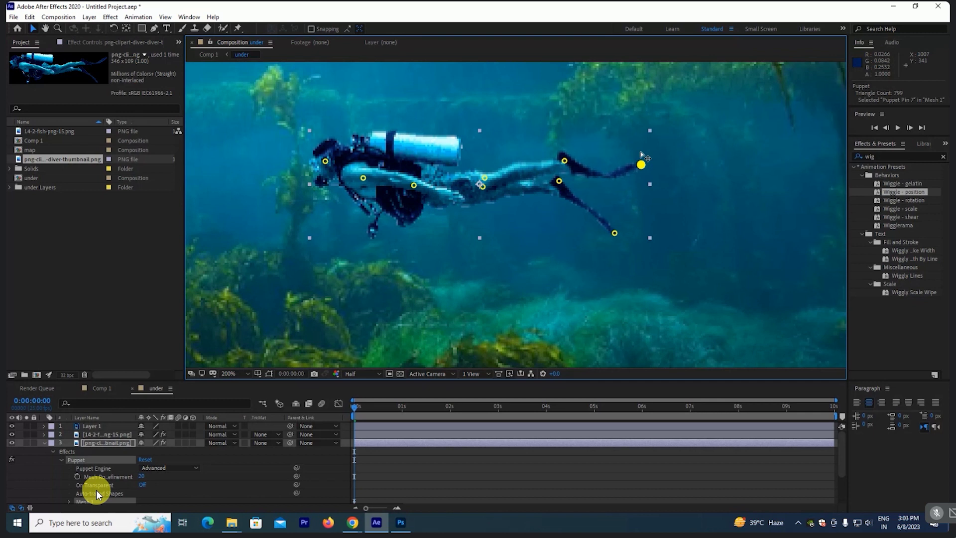
{"action": "left_click_drag", "start_coordinate": [614, 233], "coordinate": [628, 207]}
{"action": "key", "text": "ctrl+z"}
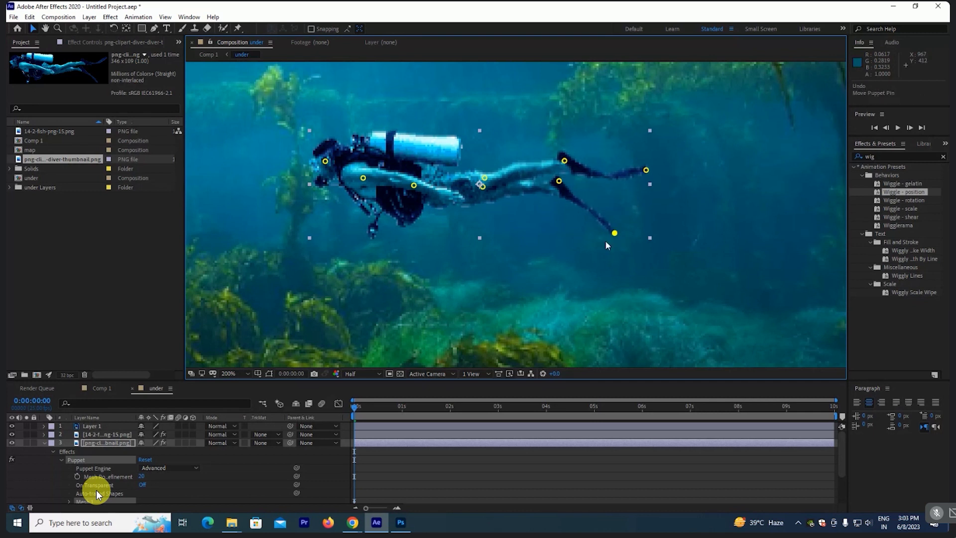
Step: Enlarge the timeline panel so all layers and Puppet settings are visible
{"action": "scroll", "coordinate": [515, 244], "scroll_direction": "down", "scroll_amount": 1}
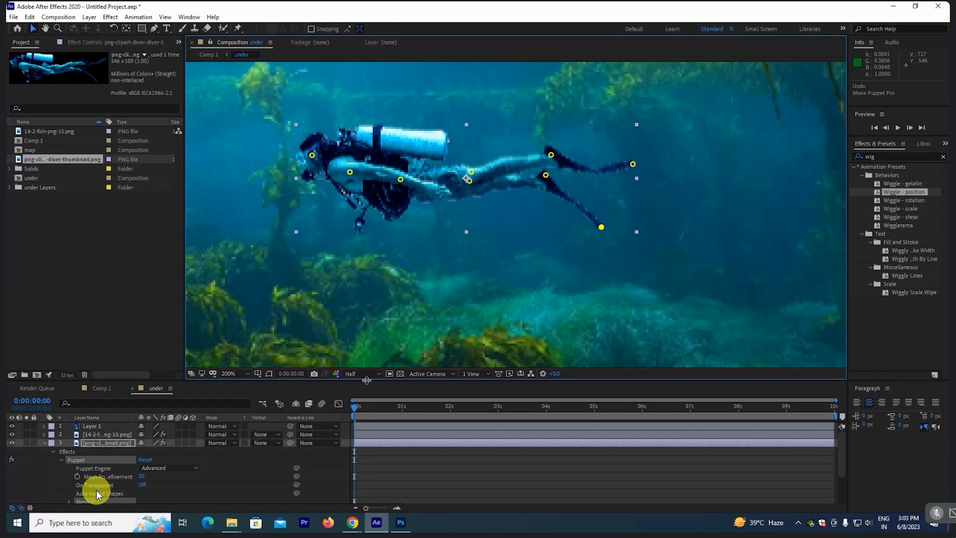
{"action": "left_click_drag", "start_coordinate": [366, 380], "coordinate": [370, 350]}
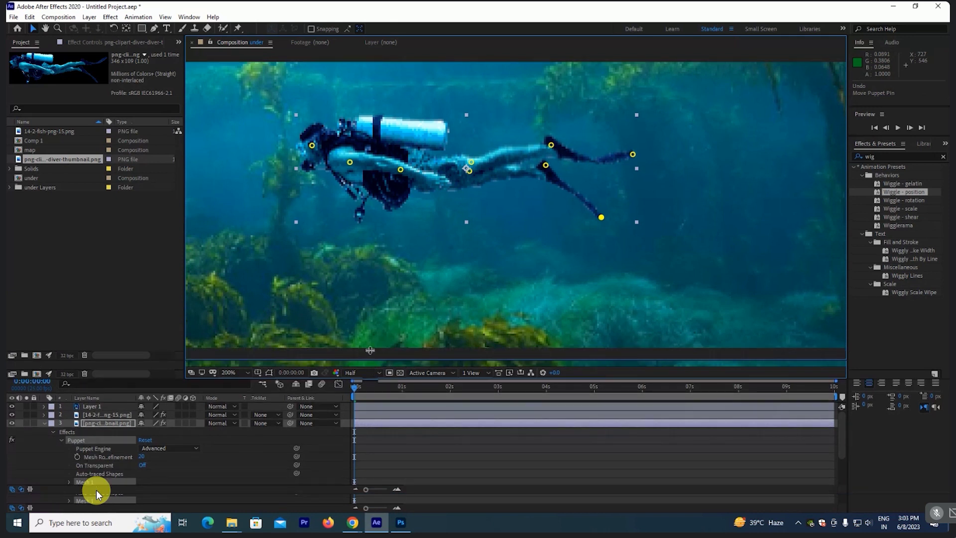
{"action": "left_click_drag", "start_coordinate": [370, 350], "coordinate": [370, 290]}
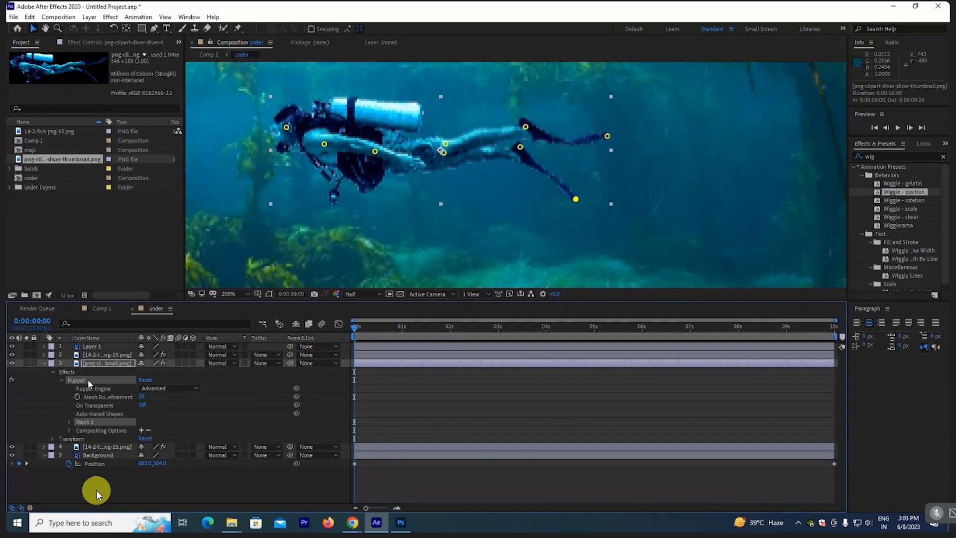
Step: Reveal the puppet pin properties and pose the lower fin and Puppet Pin 7 at the first frame
{"action": "key", "text": "u"}
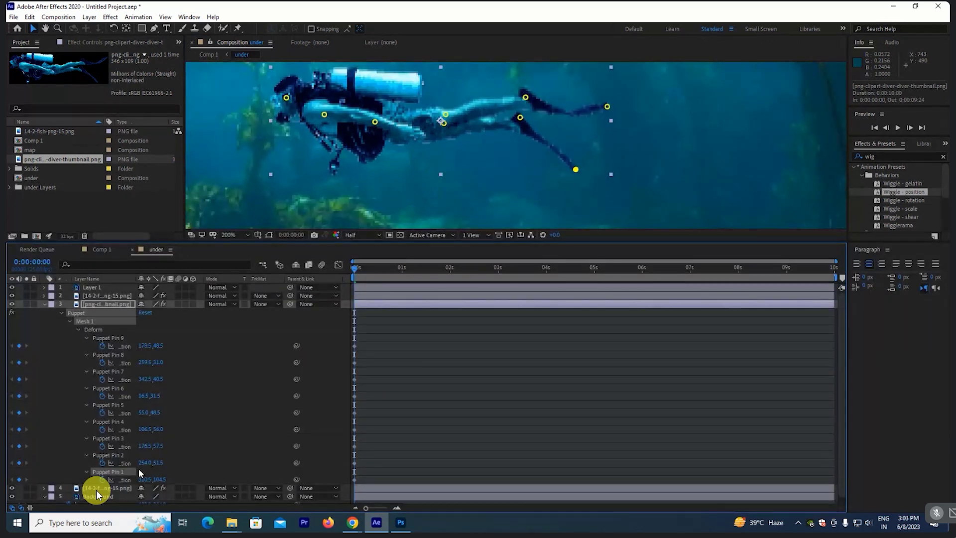
{"action": "key", "text": "comma"}
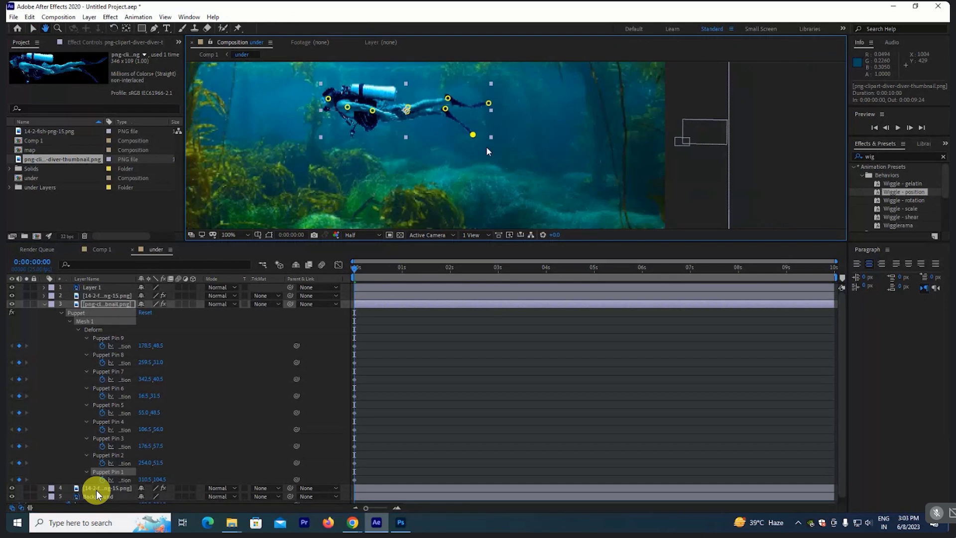
{"action": "left_click_drag", "start_coordinate": [471, 135], "coordinate": [460, 146]}
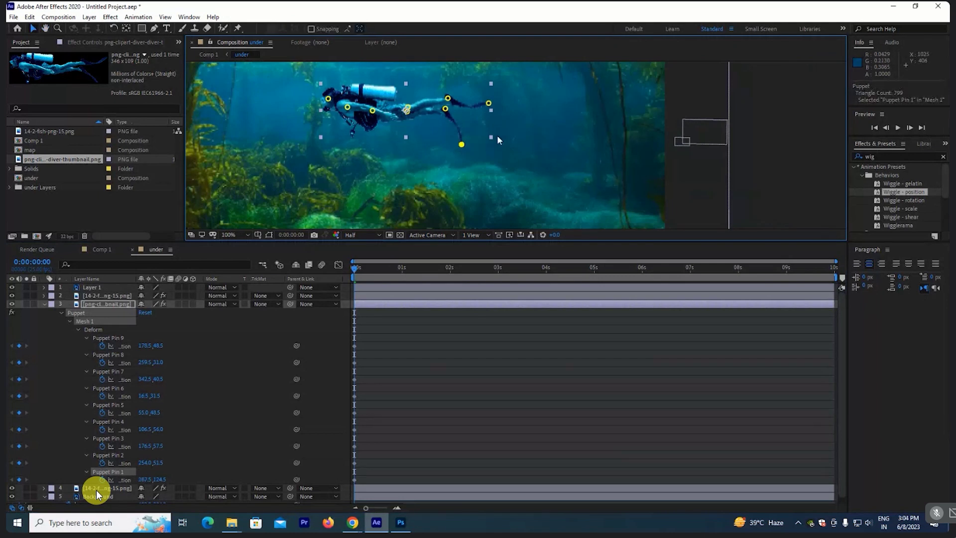
{"action": "left_click", "coordinate": [489, 104]}
{"action": "left_click_drag", "start_coordinate": [490, 106], "coordinate": [490, 113]}
{"action": "mouse_move", "coordinate": [490, 114]}
{"action": "left_mouse_down"}
{"action": "mouse_move", "coordinate": [476, 131]}
{"action": "mouse_move", "coordinate": [488, 111]}
{"action": "left_mouse_up"}
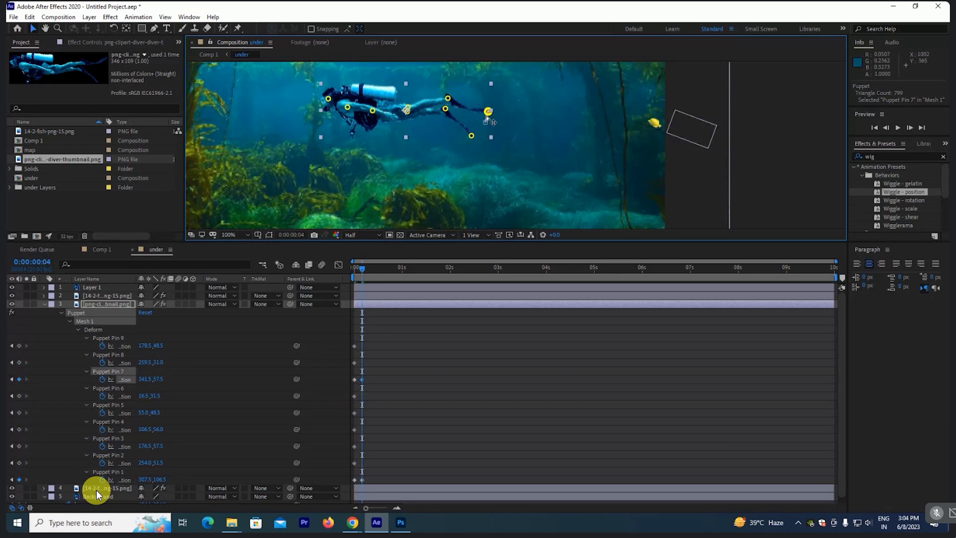
Step: Step forward a few frames, re-pose both fin pins, and preview the fin kick
{"action": "key", "text": "Page_Down"}
{"action": "key", "text": "Page_Down"}
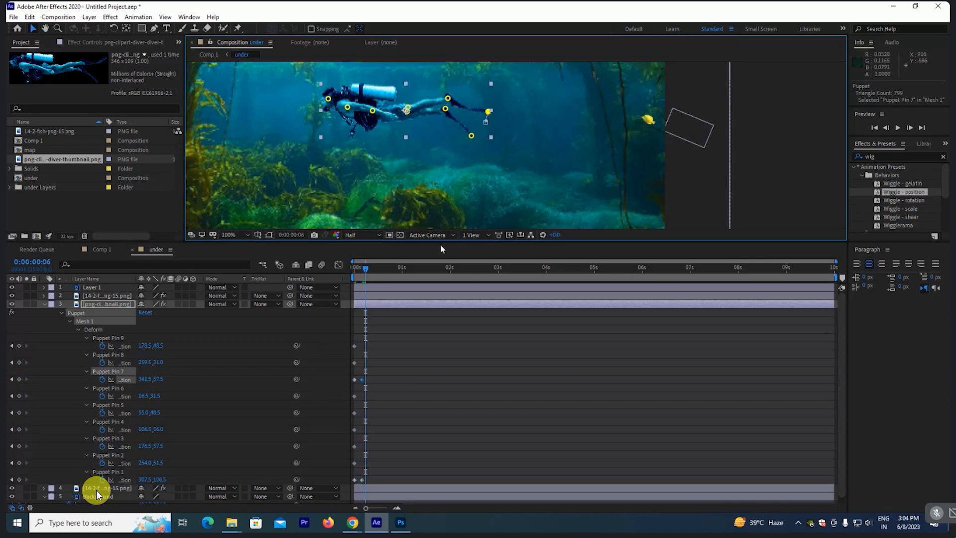
{"action": "key", "text": "Page_Down"}
{"action": "key", "text": "Page_Down"}
{"action": "mouse_move", "coordinate": [471, 135]}
{"action": "left_mouse_down"}
{"action": "mouse_move", "coordinate": [463, 145]}
{"action": "mouse_move", "coordinate": [483, 123]}
{"action": "left_mouse_up"}
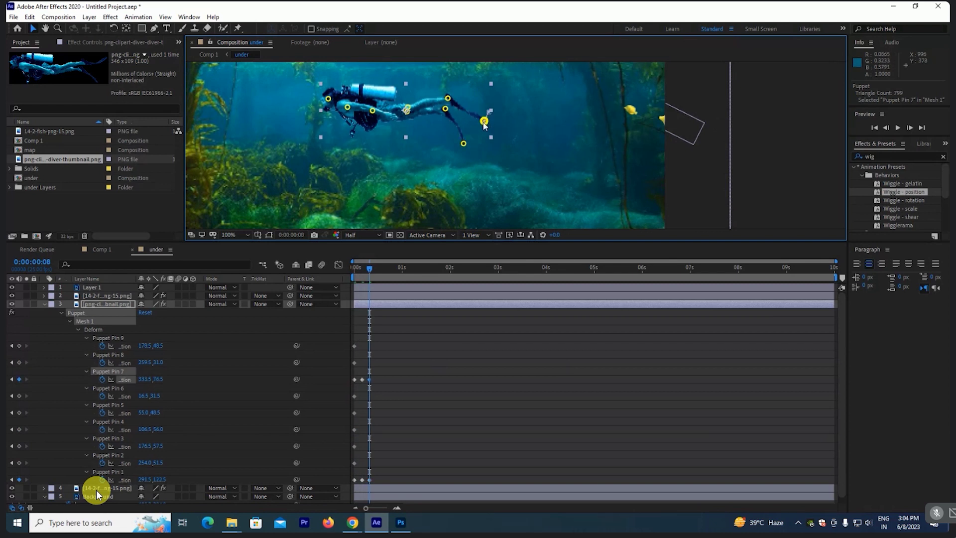
{"action": "key", "text": "Page_Down"}
{"action": "key", "text": "Page_Down"}
{"action": "key", "text": "Page_Down"}
{"action": "left_click_drag", "start_coordinate": [483, 122], "coordinate": [470, 139]}
{"action": "left_click", "coordinate": [464, 144]}
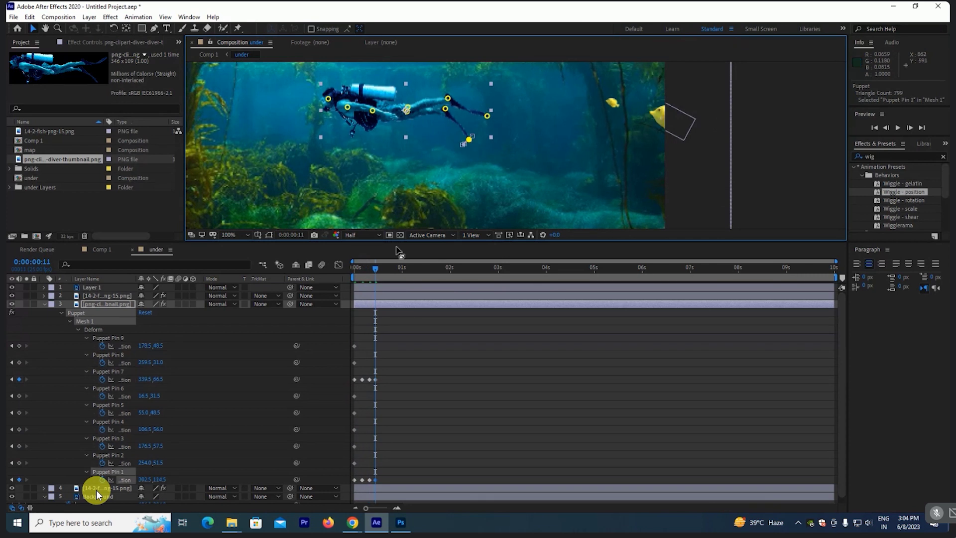
{"action": "key", "text": "space"}
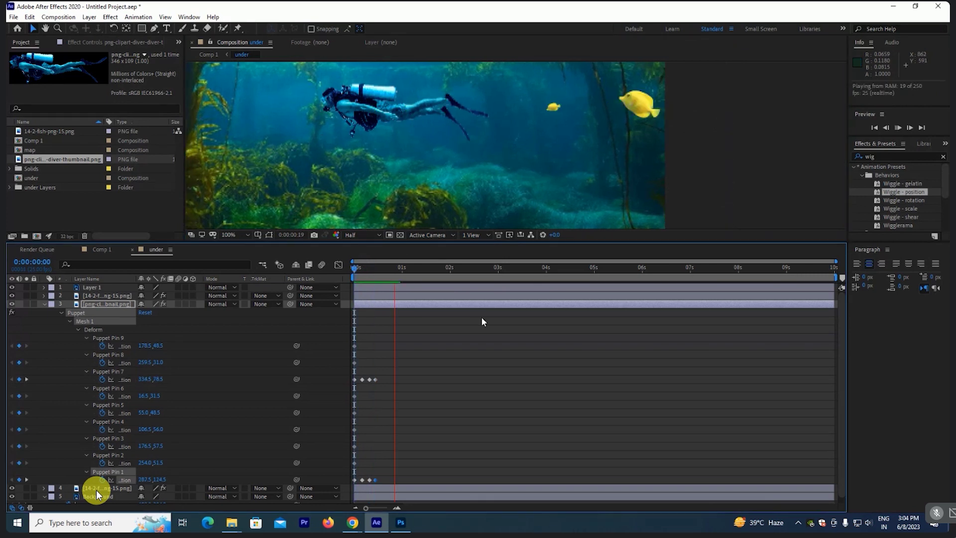
{"action": "left_click", "coordinate": [402, 268]}
Step: Replay the kick, enlarge the timeline, and select the Pin 7 and Pin 1 keyframes
{"action": "key", "text": "space"}
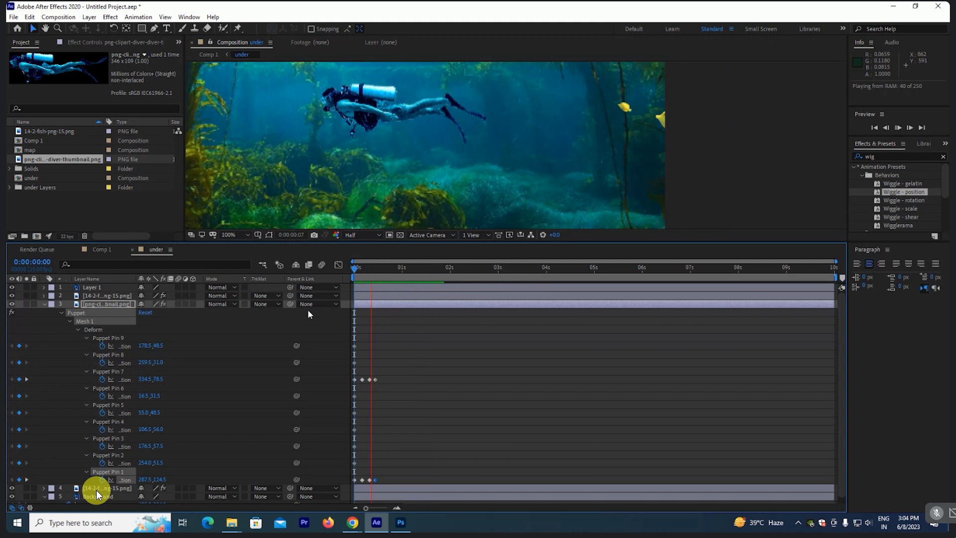
{"action": "left_click", "coordinate": [398, 269]}
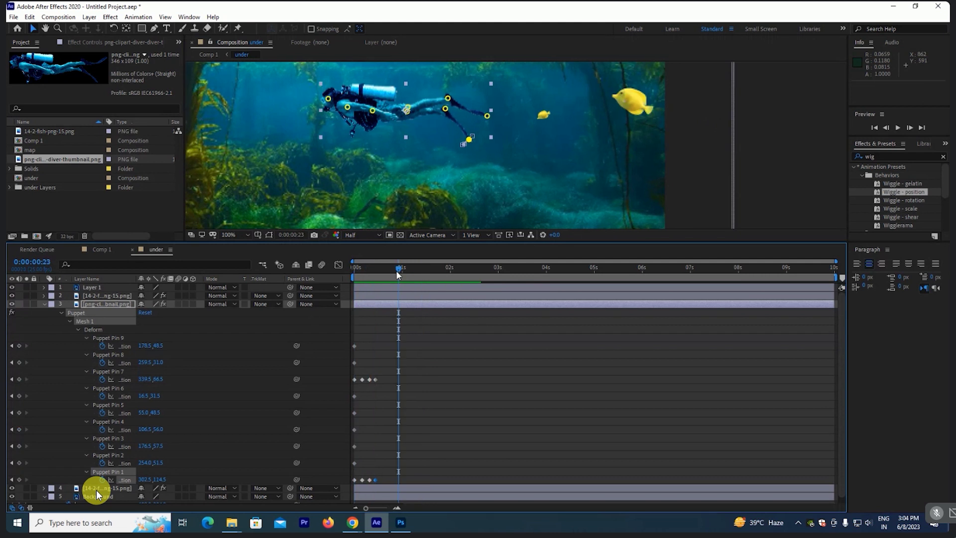
{"action": "key", "text": "Home"}
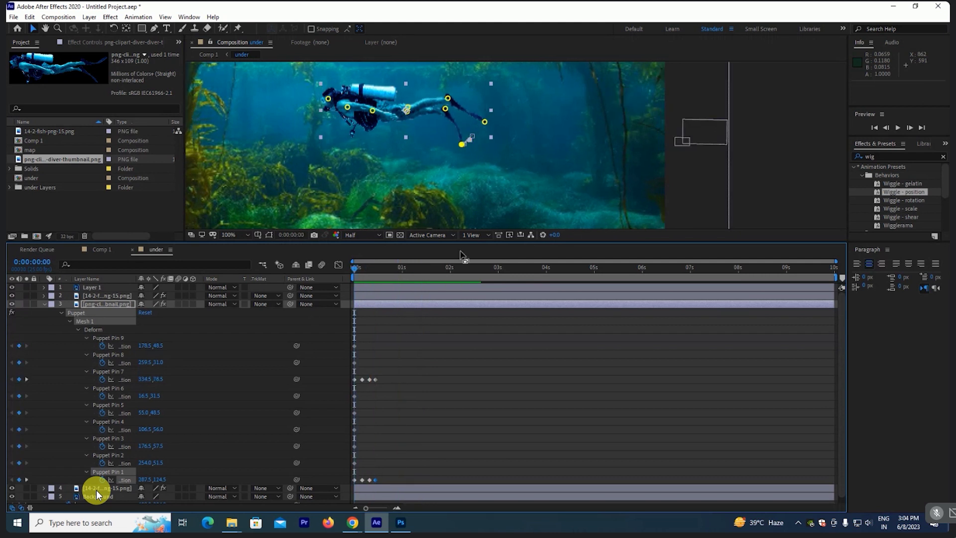
{"action": "left_click_drag", "start_coordinate": [463, 255], "coordinate": [463, 226]}
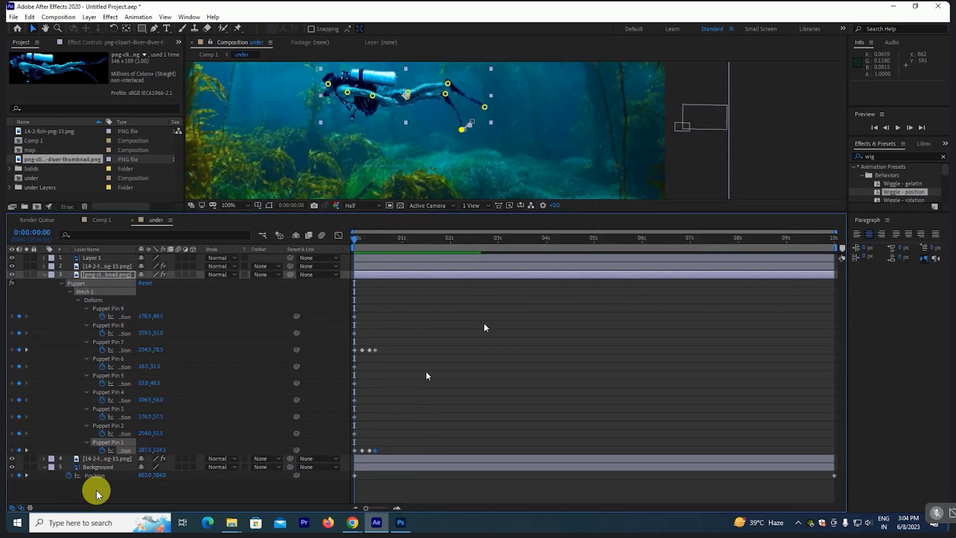
{"action": "left_click_drag", "start_coordinate": [411, 340], "coordinate": [349, 371]}
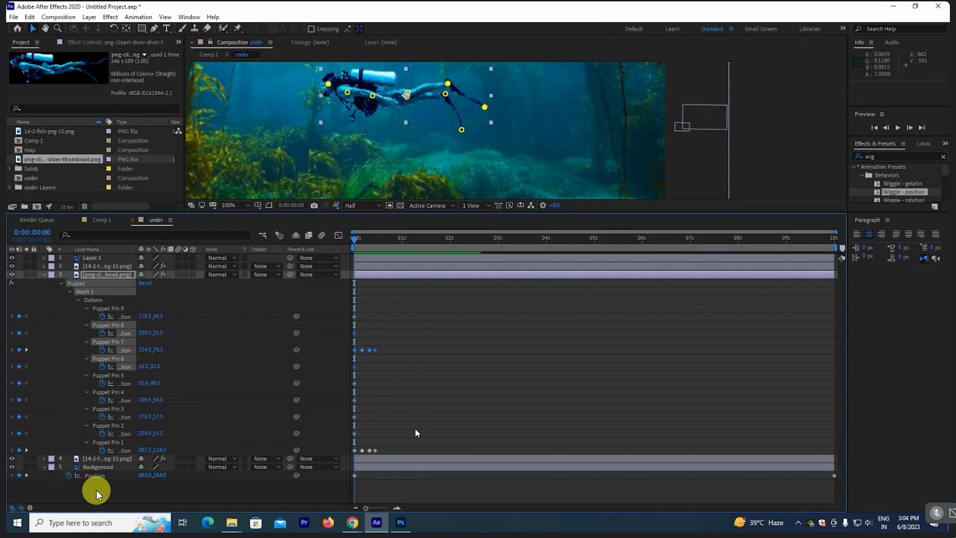
{"action": "left_click_drag", "start_coordinate": [412, 344], "coordinate": [333, 355]}
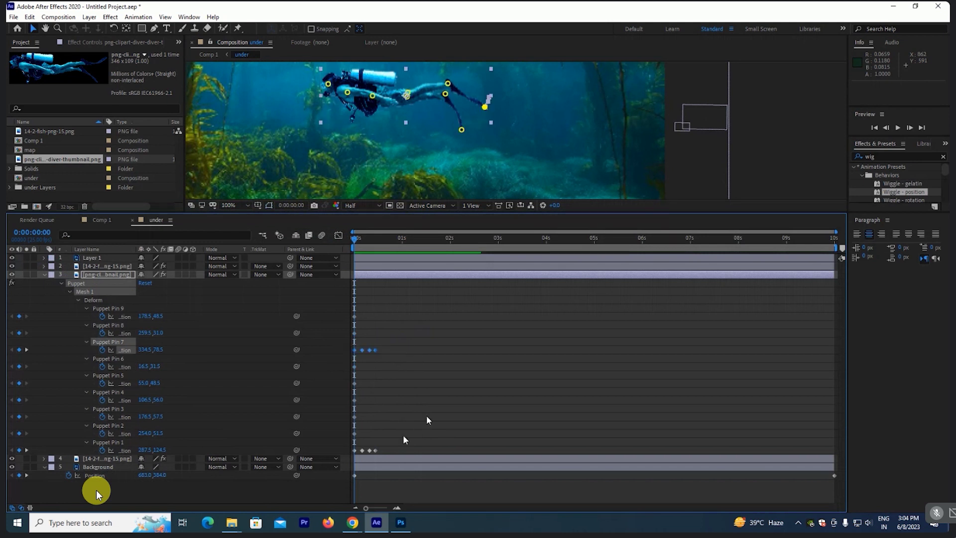
{"action": "left_click_drag", "start_coordinate": [403, 446], "coordinate": [359, 455]}
{"action": "mouse_move", "coordinate": [398, 345]}
{"action": "left_mouse_down"}
{"action": "mouse_move", "coordinate": [358, 355]}
{"action": "mouse_move", "coordinate": [414, 348]}
{"action": "left_mouse_up"}
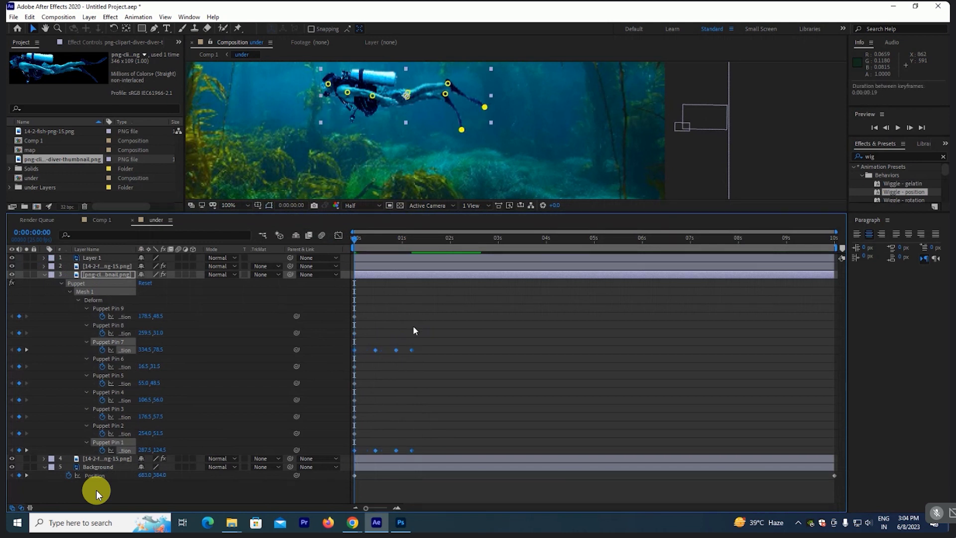
{"action": "key", "text": "space"}
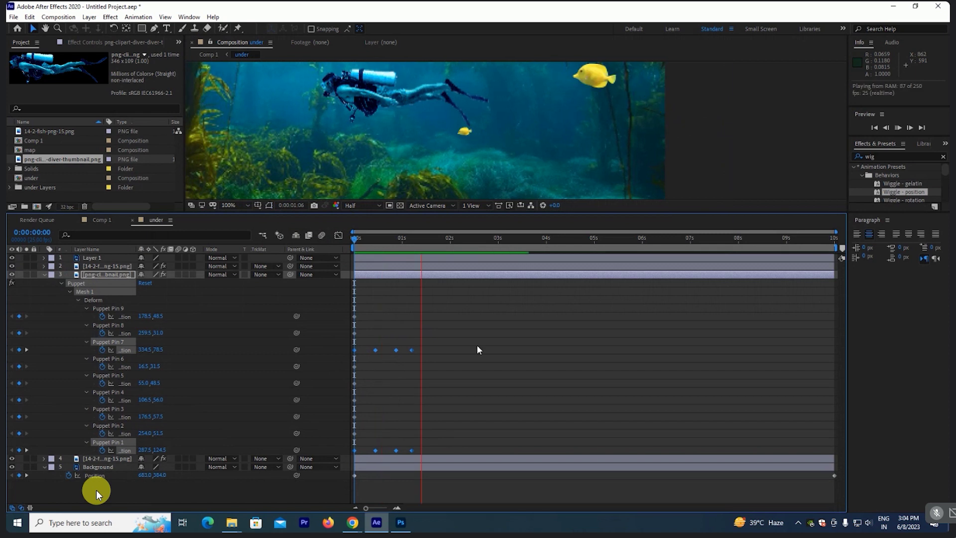
Step: Stretch the fin keyframes apart to slow the kick and preview from frame 0
{"action": "mouse_move", "coordinate": [496, 322]}
{"action": "left_mouse_down"}
{"action": "mouse_move", "coordinate": [356, 432]}
{"action": "mouse_move", "coordinate": [342, 458]}
{"action": "left_mouse_up"}
{"action": "left_click_drag", "start_coordinate": [411, 450], "coordinate": [452, 450]}
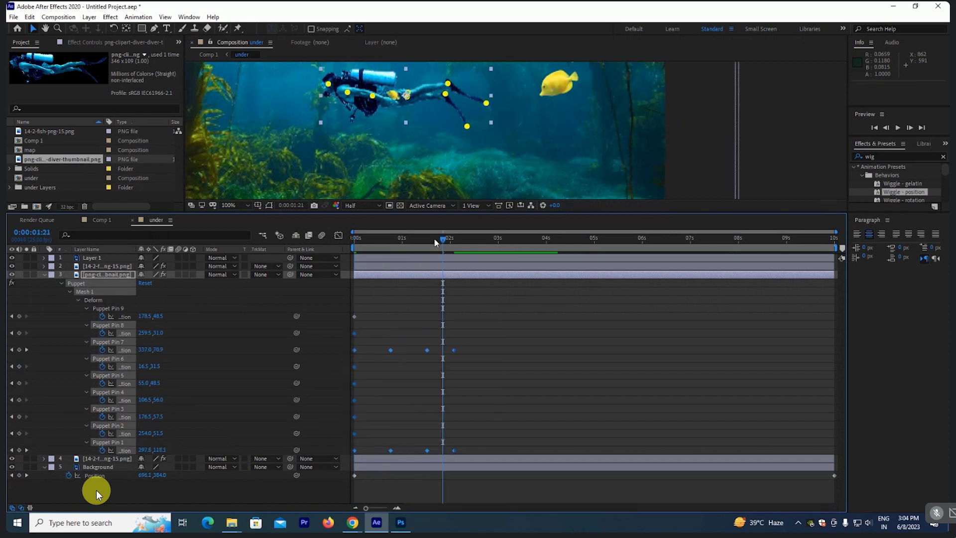
{"action": "left_click_drag", "start_coordinate": [434, 237], "coordinate": [281, 286]}
{"action": "key", "text": "space"}
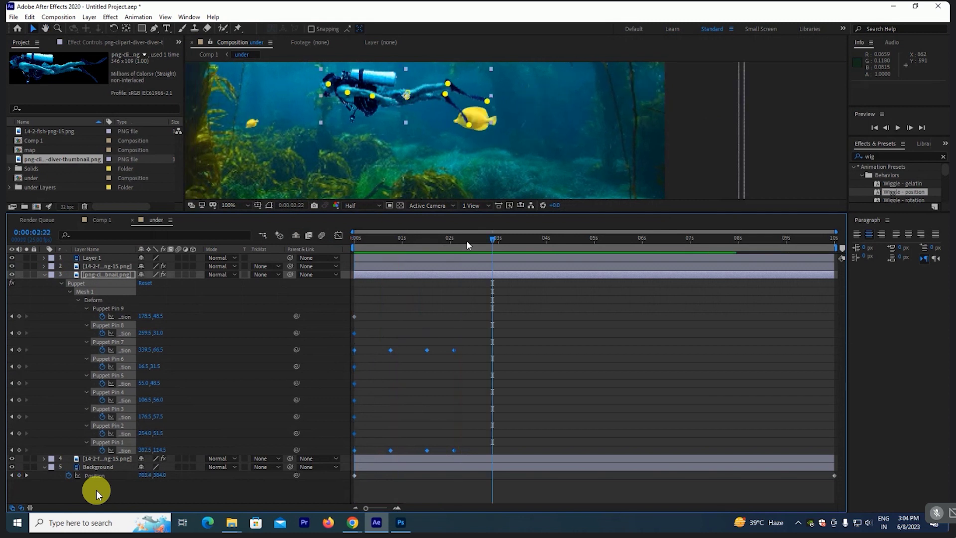
{"action": "key", "text": "space"}
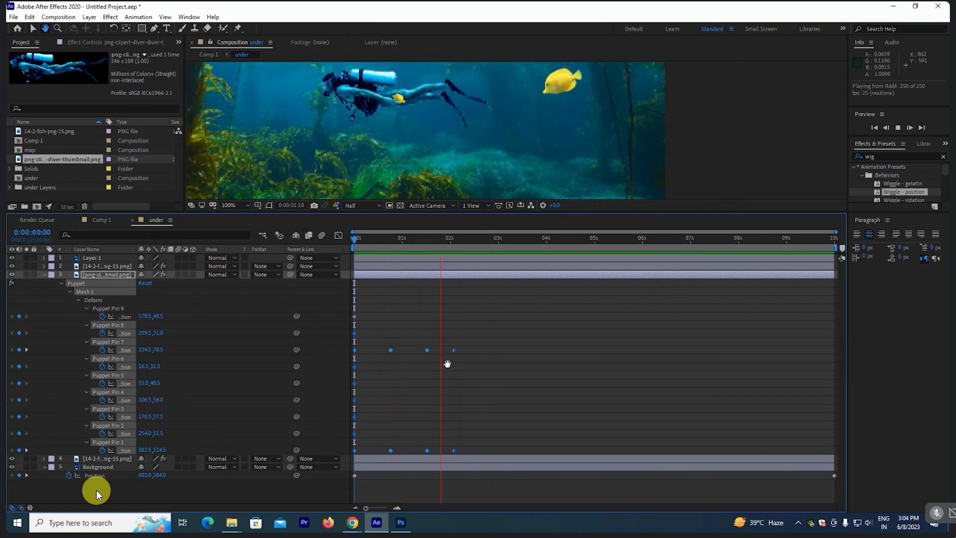
{"action": "key", "text": "space"}
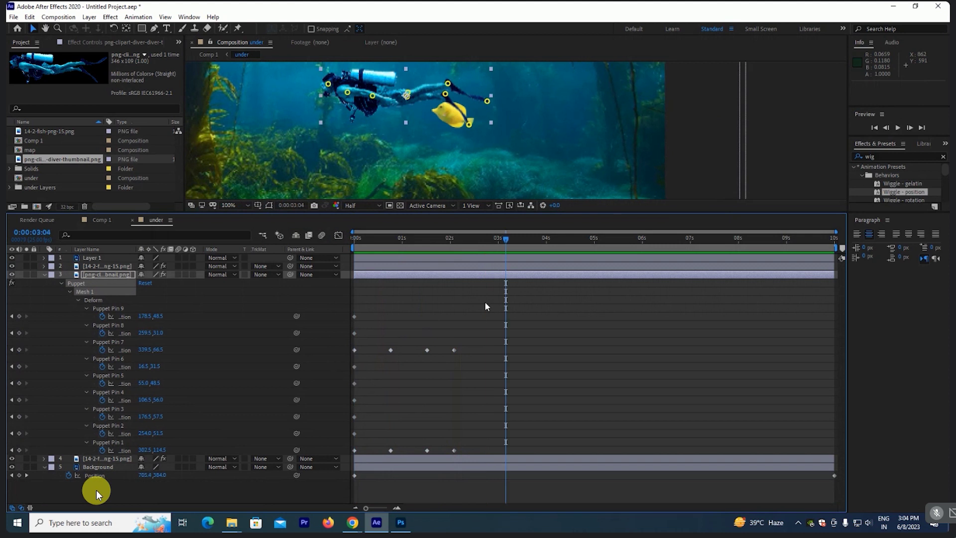
Step: Copy the Pin 7 and Pin 1 keyframes and paste them at 0:00:02:21
{"action": "left_click", "coordinate": [478, 338]}
{"action": "left_click_drag", "start_coordinate": [478, 339], "coordinate": [348, 356]}
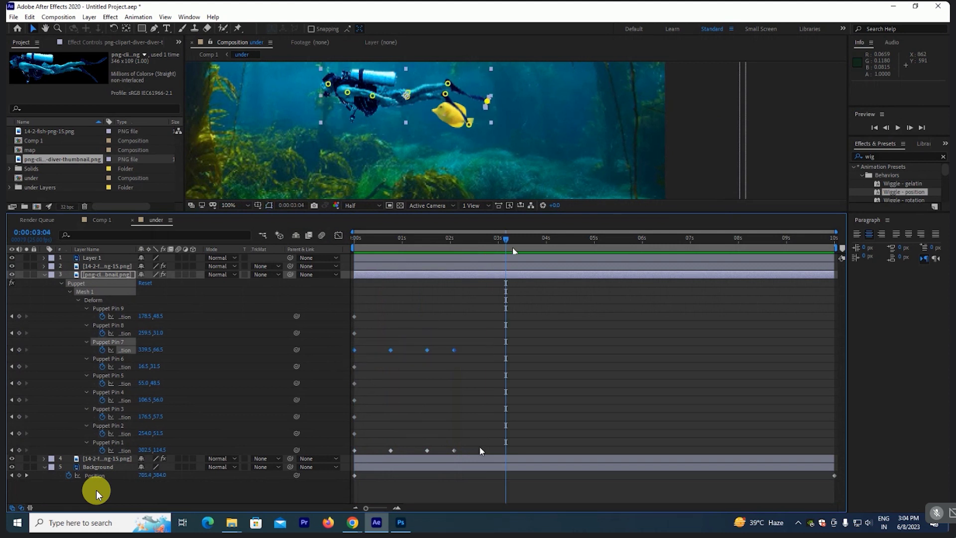
{"action": "left_click_drag", "start_coordinate": [478, 447], "coordinate": [356, 457]}
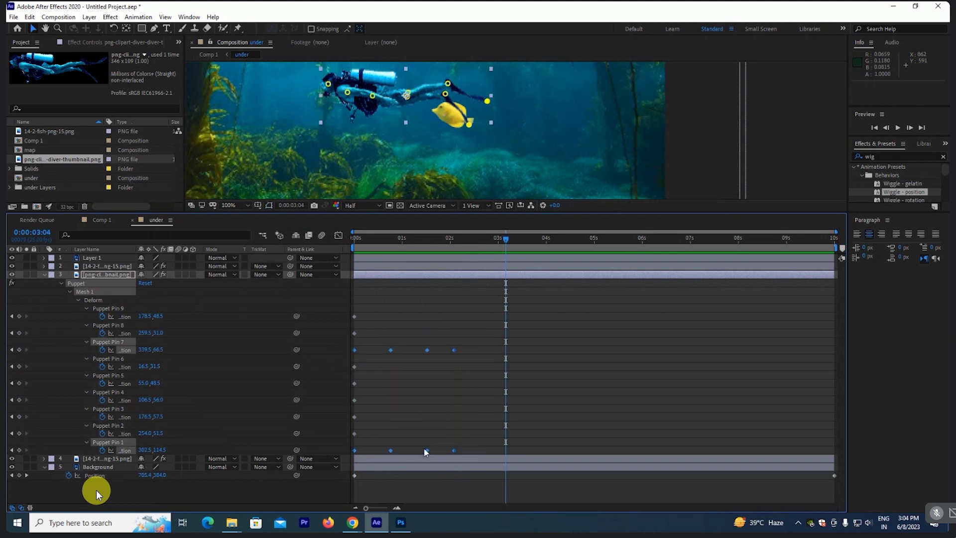
{"action": "key", "text": "ctrl+c"}
{"action": "left_click", "coordinate": [490, 241]}
{"action": "key", "text": "ctrl+v"}
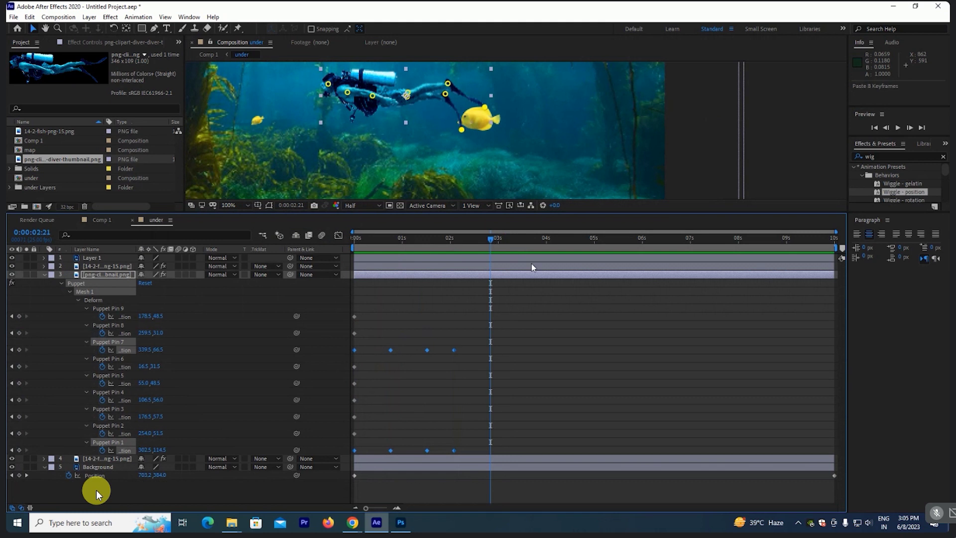
{"action": "left_click_drag", "start_coordinate": [640, 322], "coordinate": [363, 433]}
Step: Collapse the diver's puppet properties, give the composition view more height, and preview from the first frame
{"action": "key", "text": "space"}
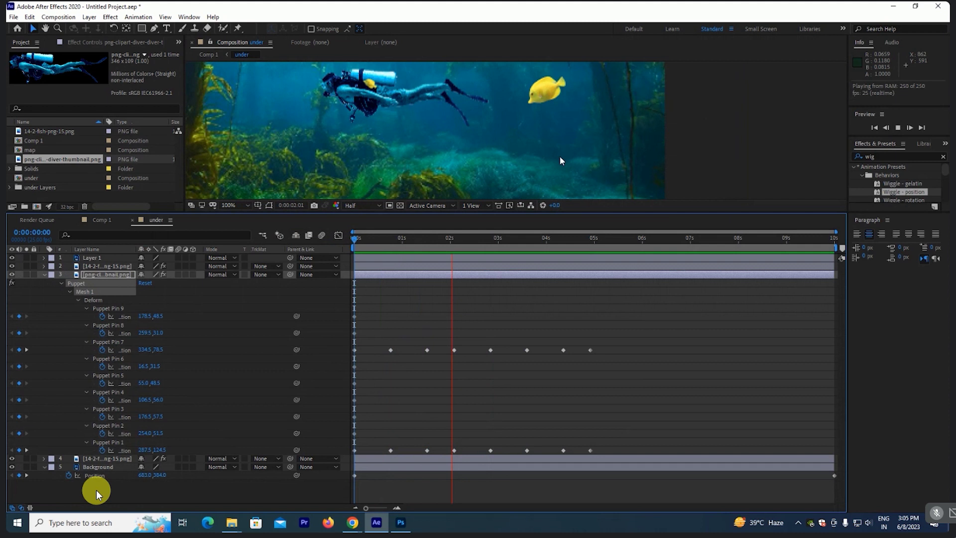
{"action": "scroll", "coordinate": [539, 118], "scroll_direction": "down", "scroll_amount": 2}
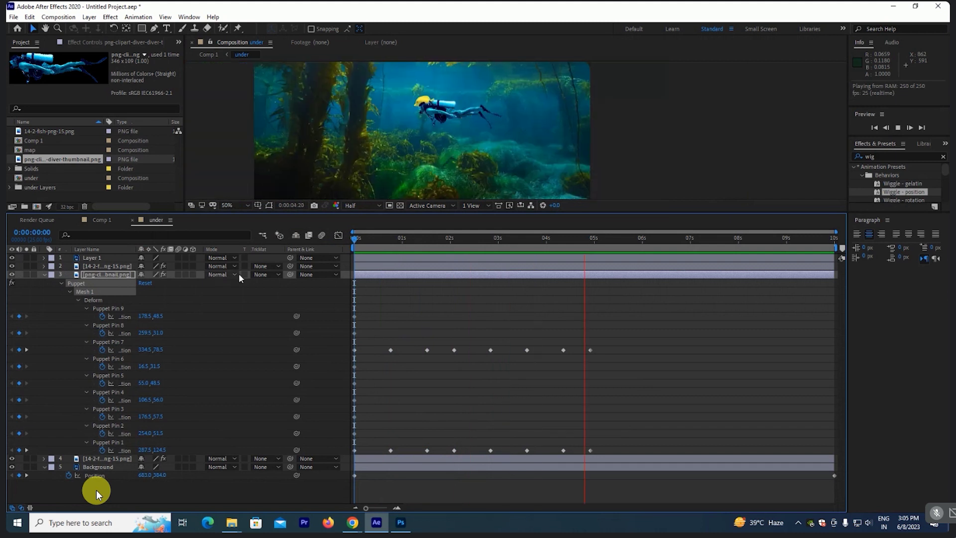
{"action": "key", "text": "space"}
{"action": "left_click", "coordinate": [44, 274]}
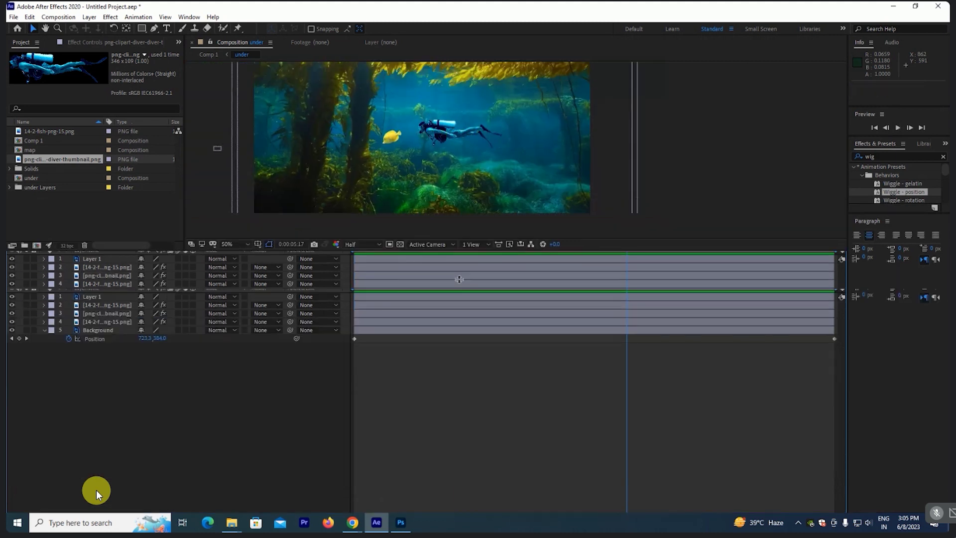
{"action": "left_click_drag", "start_coordinate": [459, 280], "coordinate": [520, 324]}
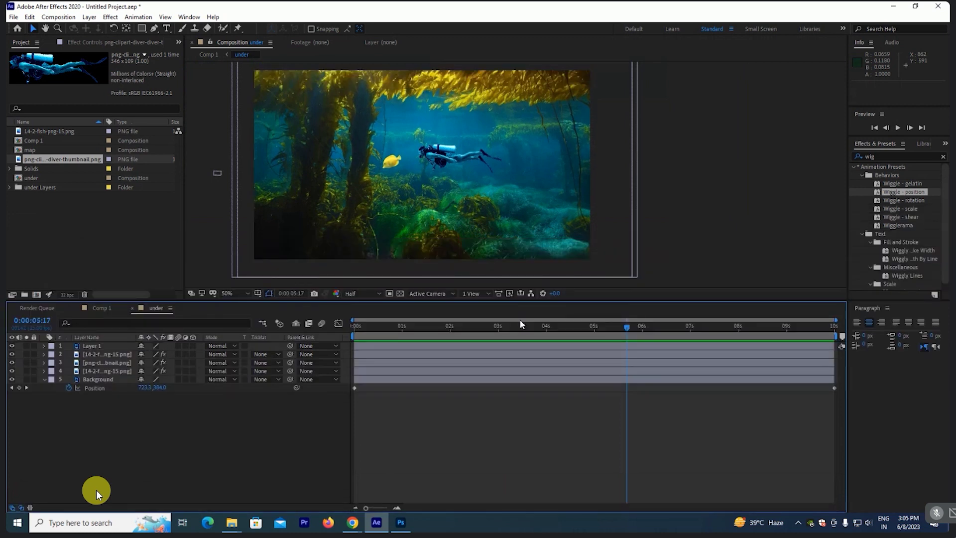
{"action": "key", "text": "space"}
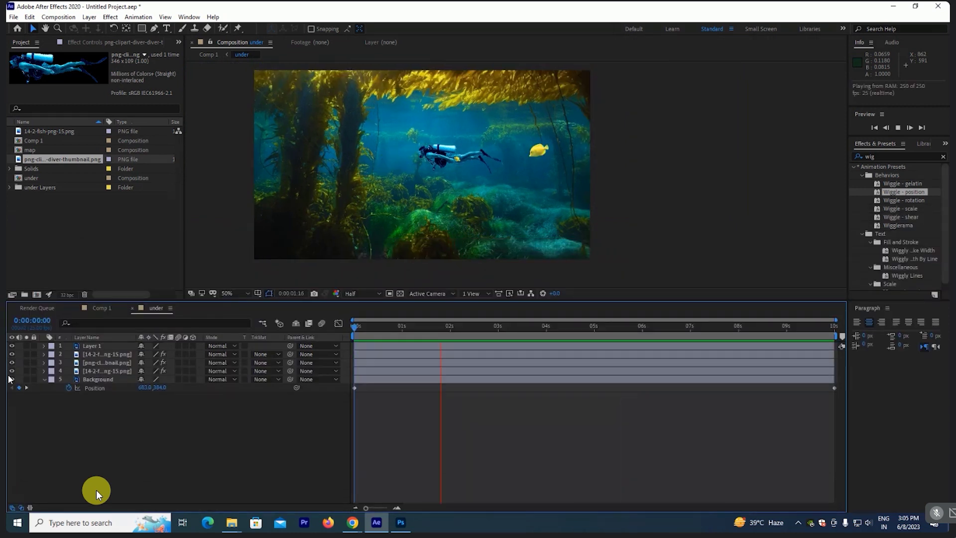
{"action": "left_click", "coordinate": [500, 157]}
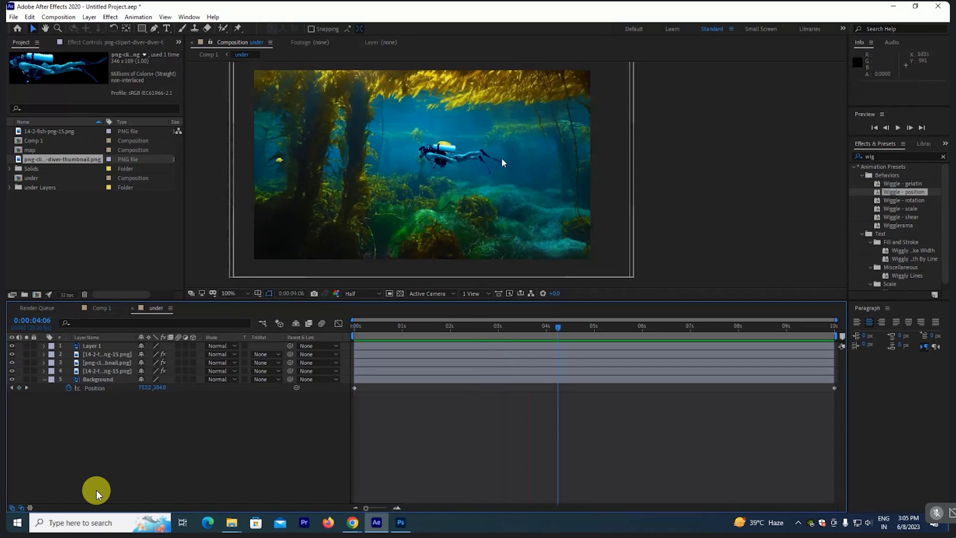
{"action": "scroll", "coordinate": [501, 158], "scroll_direction": "up", "scroll_amount": 2}
{"action": "key", "text": "Home"}
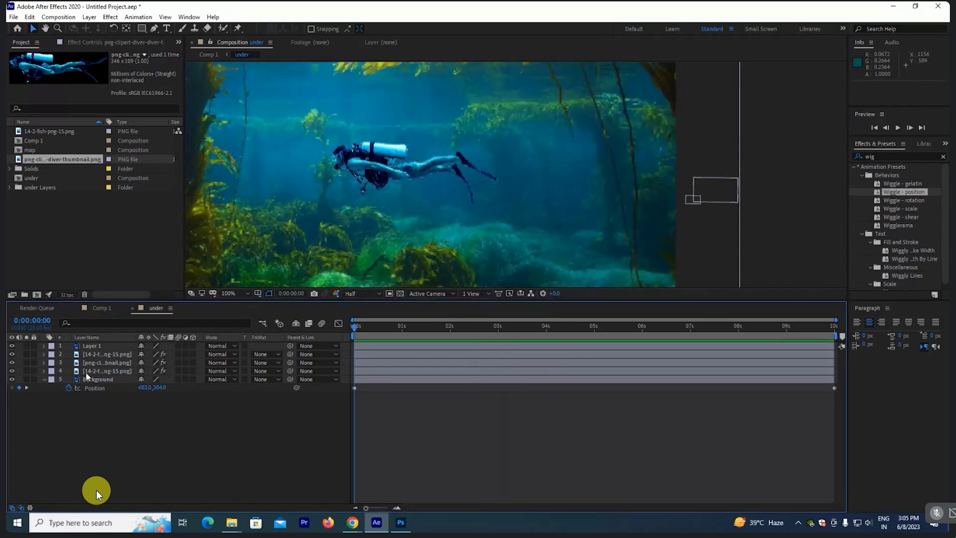
Step: Apply the Wiggle - position preset to the diver layer and preview it
{"action": "left_click", "coordinate": [99, 354]}
{"action": "left_click", "coordinate": [99, 362]}
{"action": "left_click", "coordinate": [12, 362]}
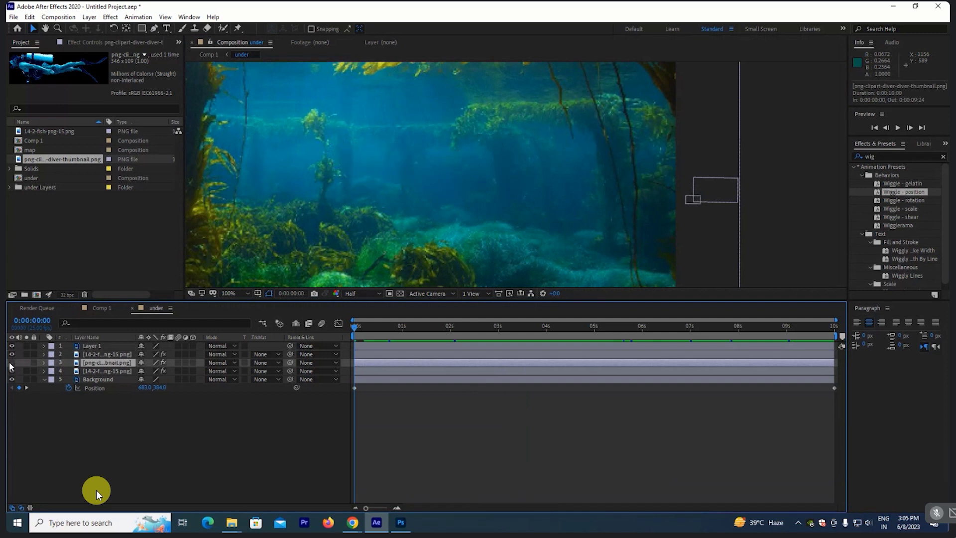
{"action": "left_click", "coordinate": [12, 362]}
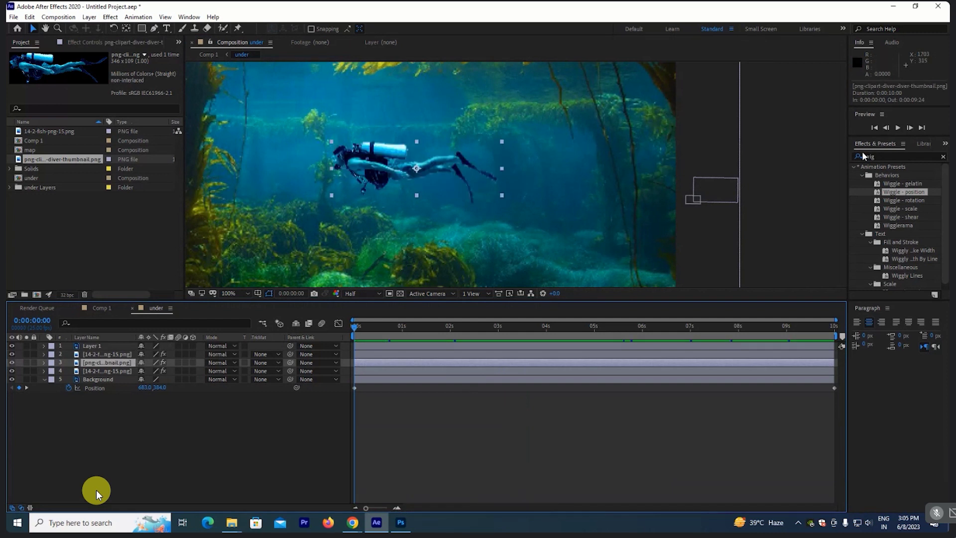
{"action": "mouse_move", "coordinate": [903, 192]}
{"action": "left_mouse_down"}
{"action": "mouse_move", "coordinate": [594, 244]}
{"action": "mouse_move", "coordinate": [110, 363]}
{"action": "left_mouse_up"}
{"action": "key", "text": "space"}
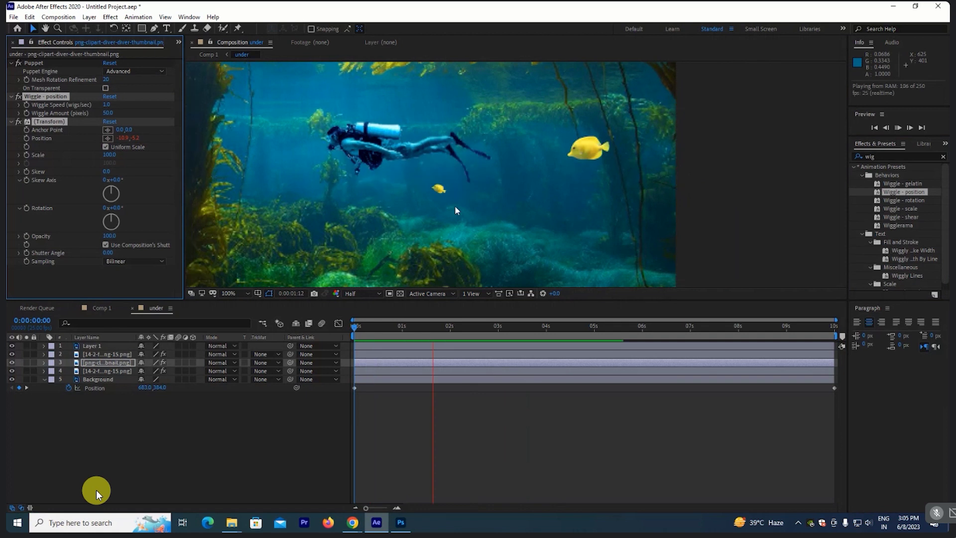
Step: Set Wiggle Amount to 100 and preview the stronger drift
{"action": "left_click", "coordinate": [114, 113]}
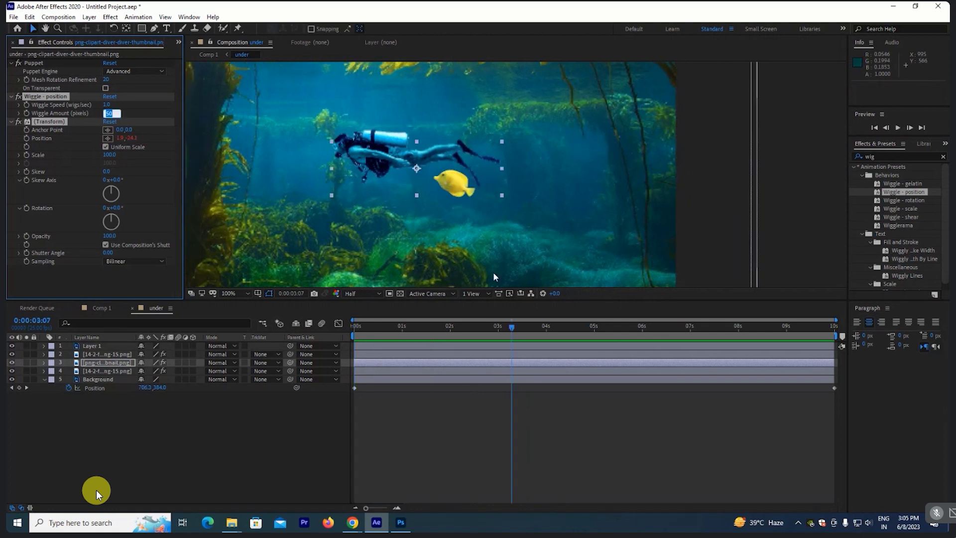
{"action": "type", "text": "100"}
{"action": "key", "text": "Return"}
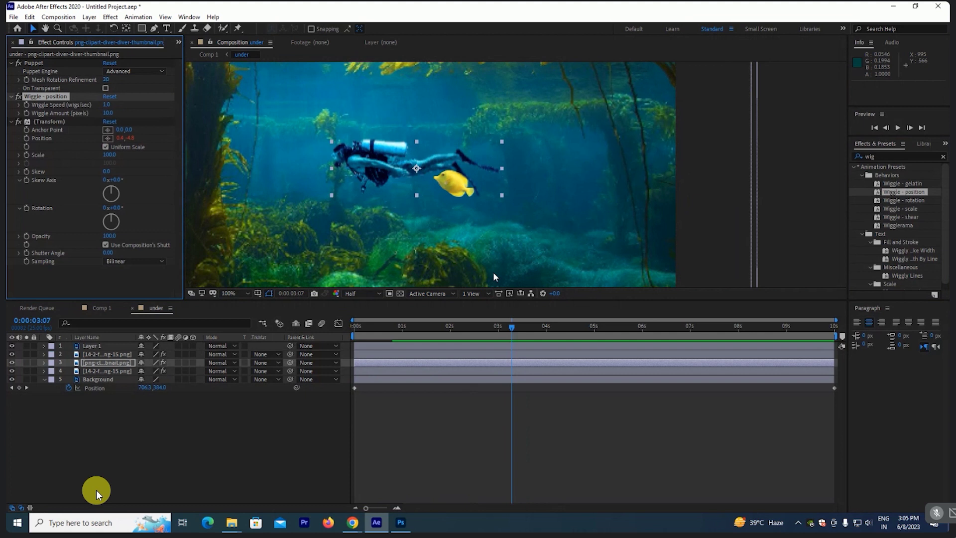
{"action": "key", "text": "space"}
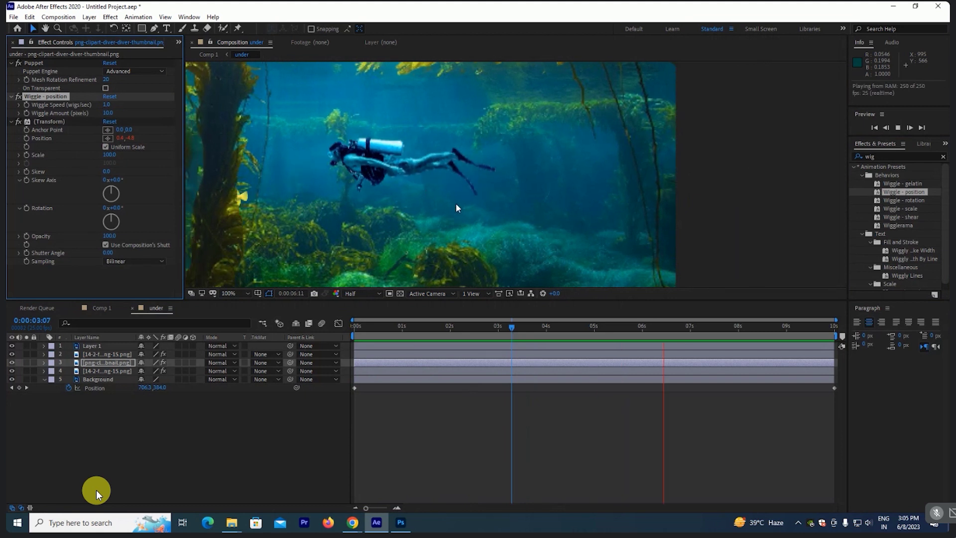
{"action": "key", "text": "comma"}
{"action": "key", "text": "comma"}
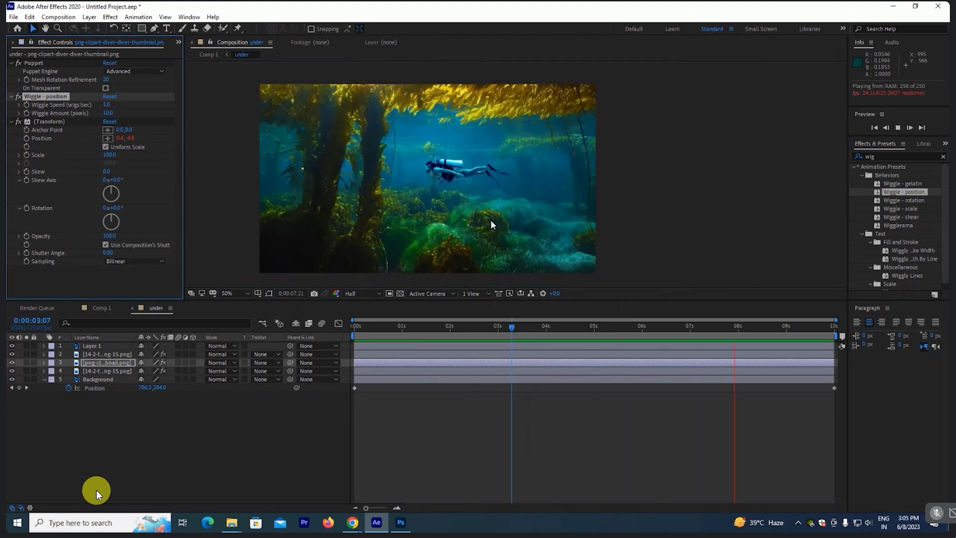
Step: Lower Wiggle Amount to 5 and preview the gentler drift
{"action": "left_click", "coordinate": [108, 113]}
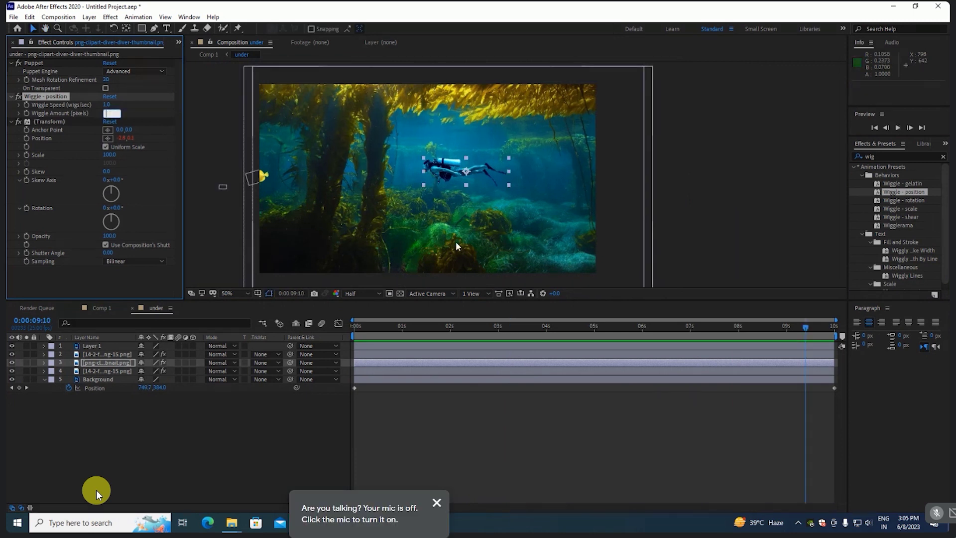
{"action": "type", "text": "5"}
{"action": "key", "text": "Return"}
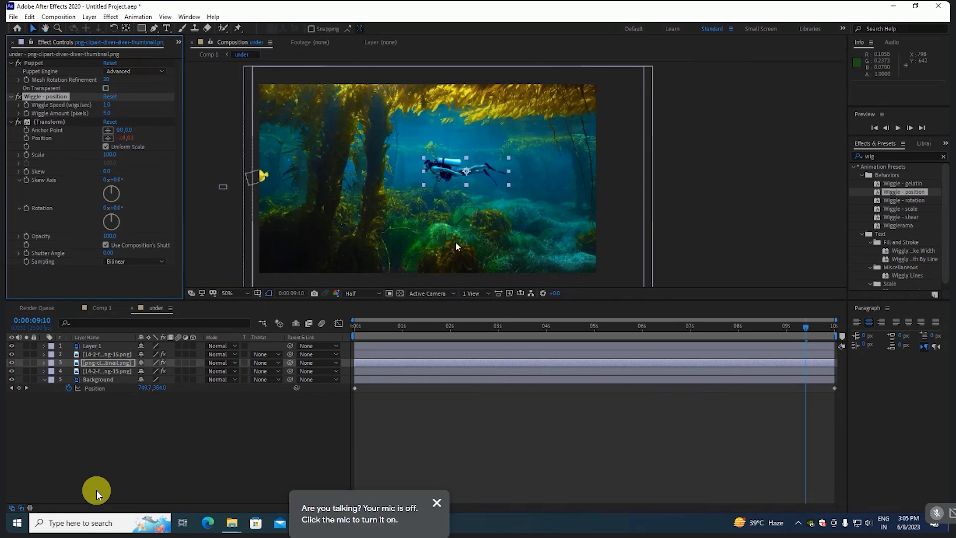
{"action": "key", "text": "space"}
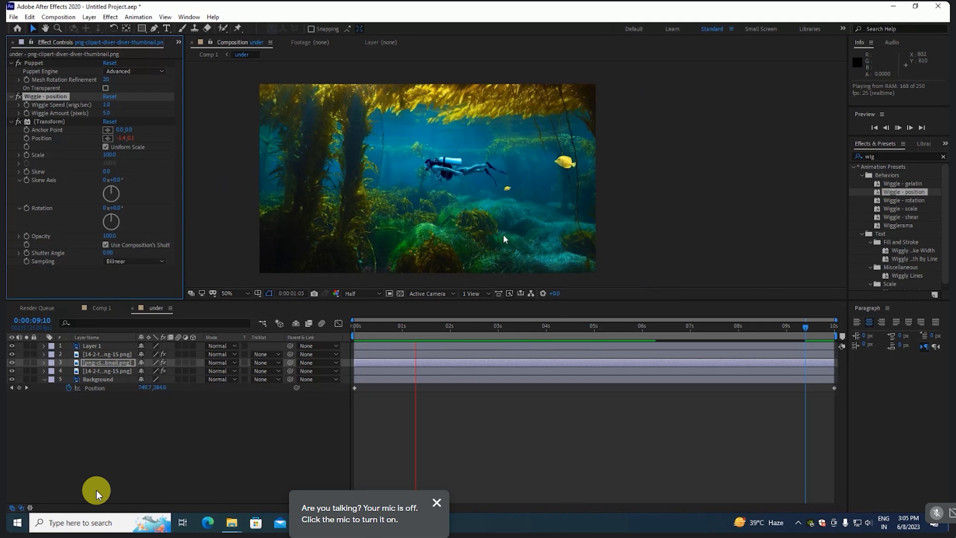
{"action": "key", "text": "space"}
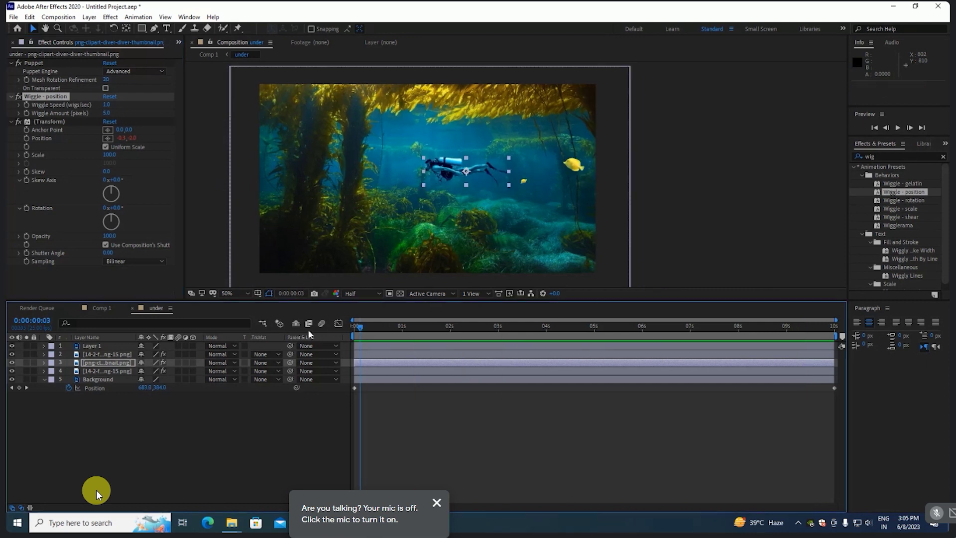
Step: Keyframe the diver's Position at the first frame, drag it left at the last frame, and preview
{"action": "left_click", "coordinate": [114, 363]}
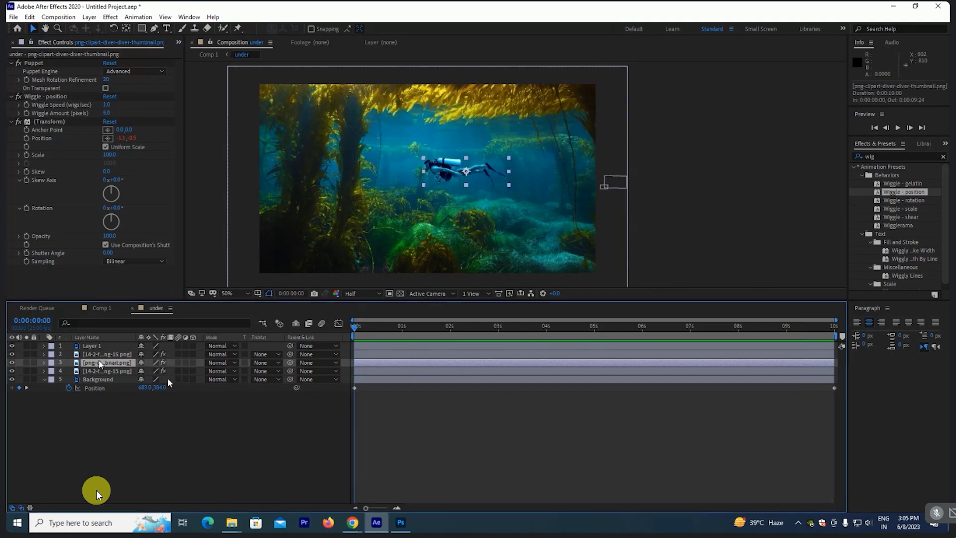
{"action": "key", "text": "p"}
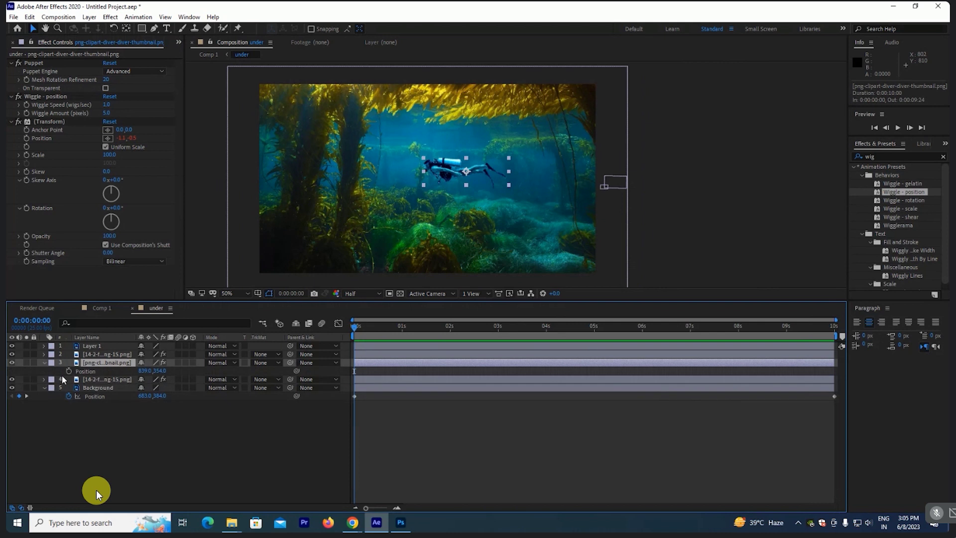
{"action": "left_click", "coordinate": [69, 370]}
{"action": "left_click_drag", "start_coordinate": [580, 326], "coordinate": [833, 326]}
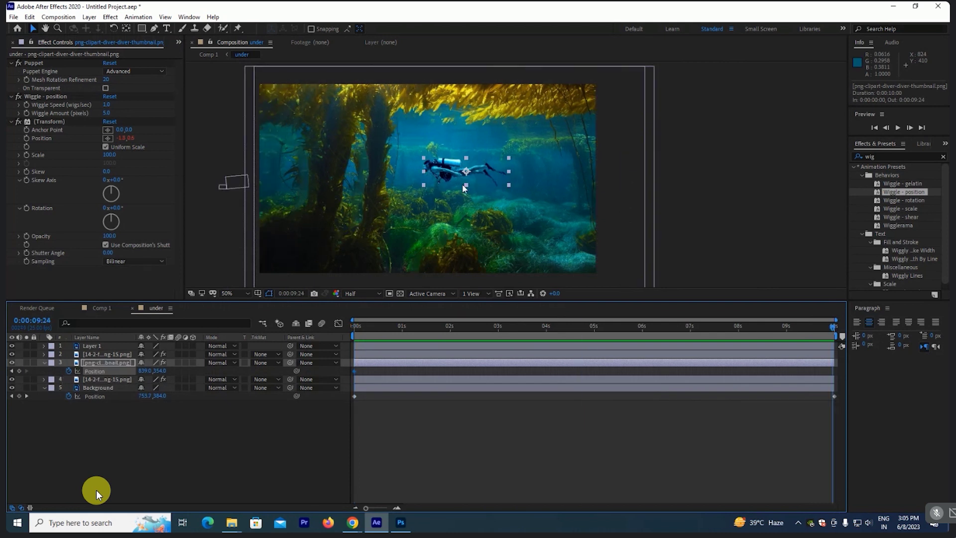
{"action": "left_click_drag", "start_coordinate": [462, 184], "coordinate": [404, 175]}
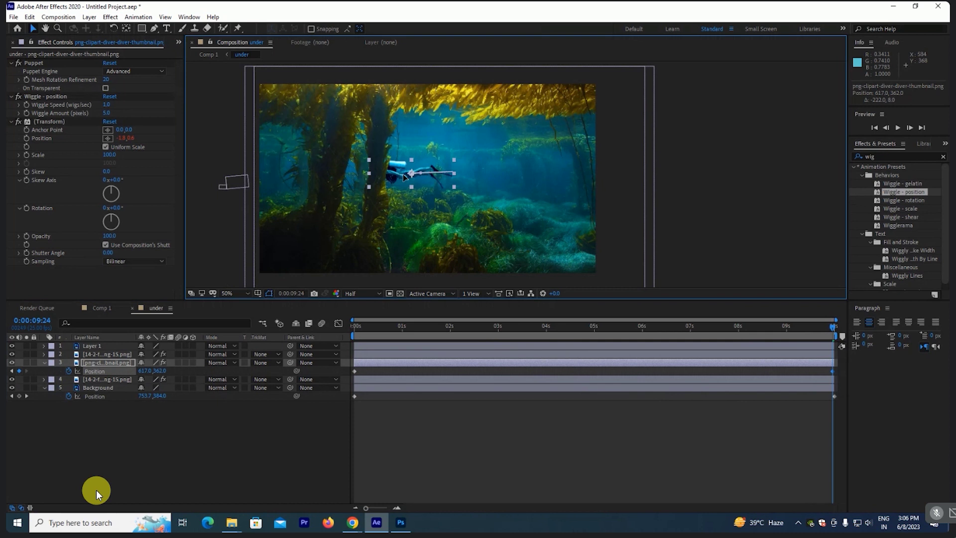
{"action": "left_click_drag", "start_coordinate": [404, 177], "coordinate": [403, 177]}
{"action": "key", "text": "space"}
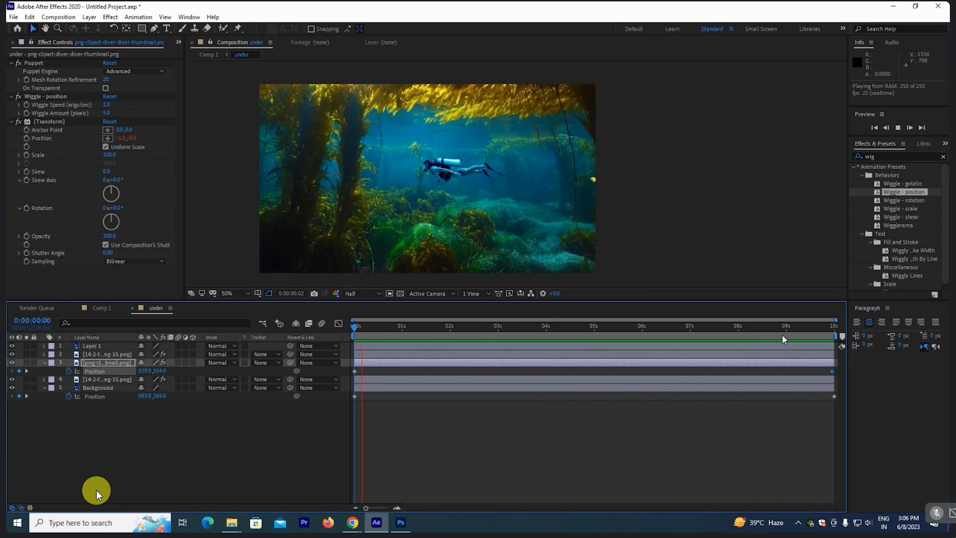
{"action": "key", "text": "space"}
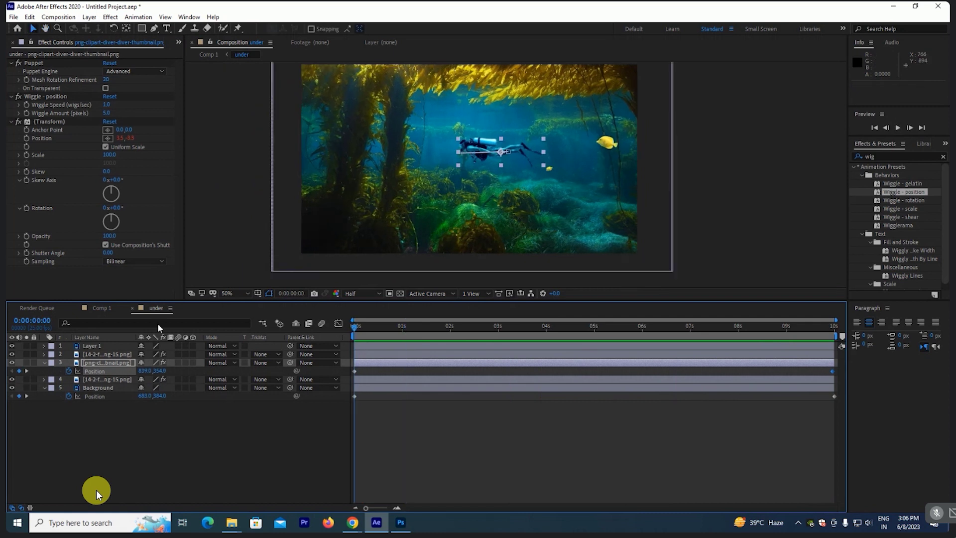
{"action": "key", "text": "space"}
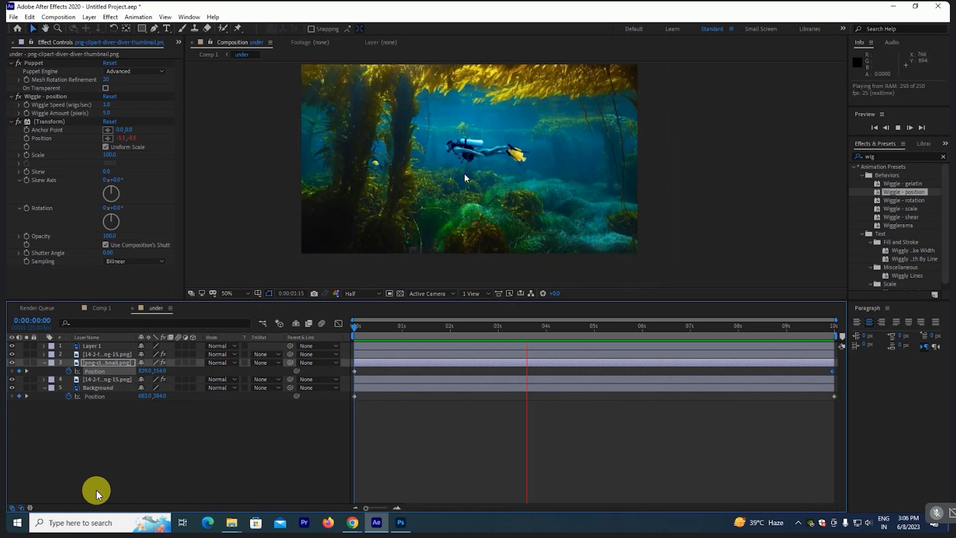
{"action": "scroll", "coordinate": [464, 172], "scroll_direction": "up", "scroll_amount": 2}
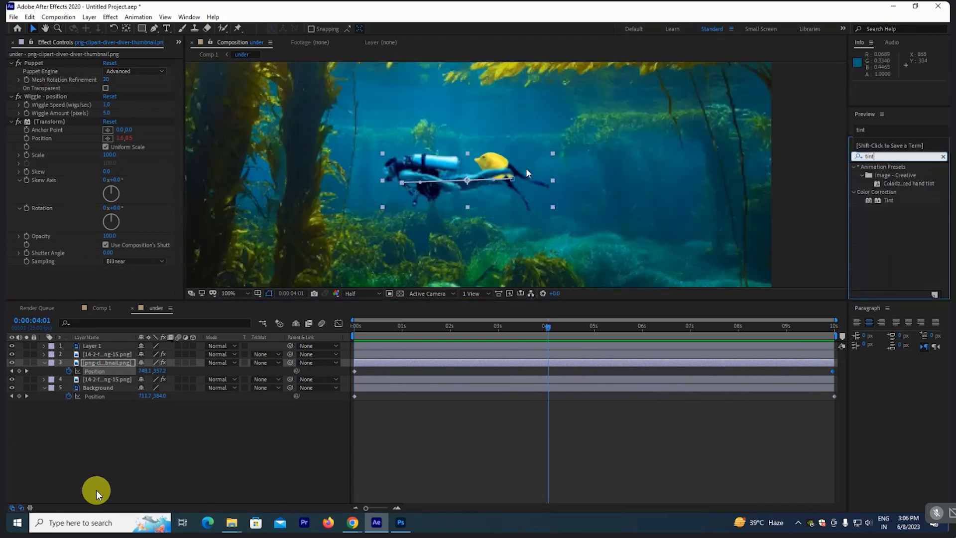
Step: Add Tint to the diver, sample a dark water blue for Map Black To, then sample Map White To
{"action": "scroll", "coordinate": [526, 168], "scroll_direction": "down", "scroll_amount": 2}
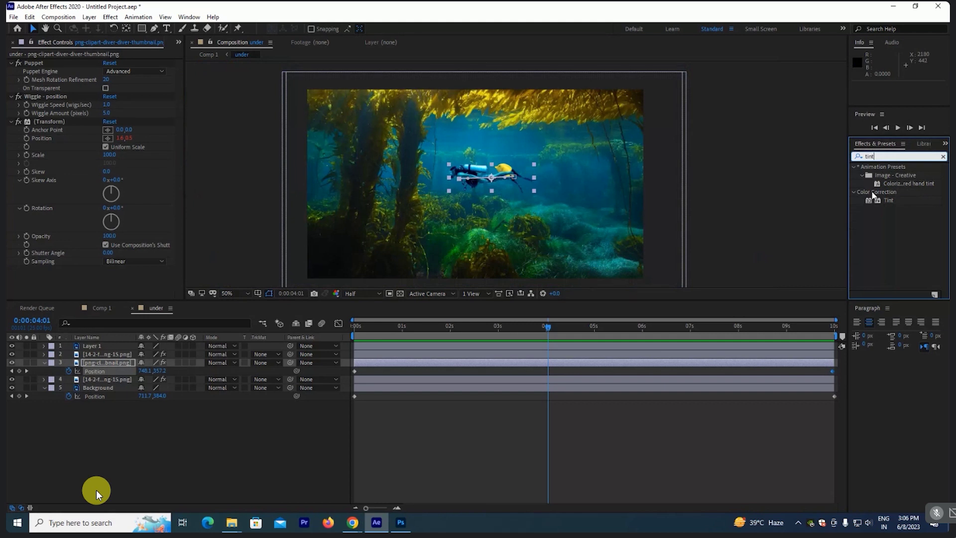
{"action": "left_click_drag", "start_coordinate": [872, 197], "coordinate": [102, 365]}
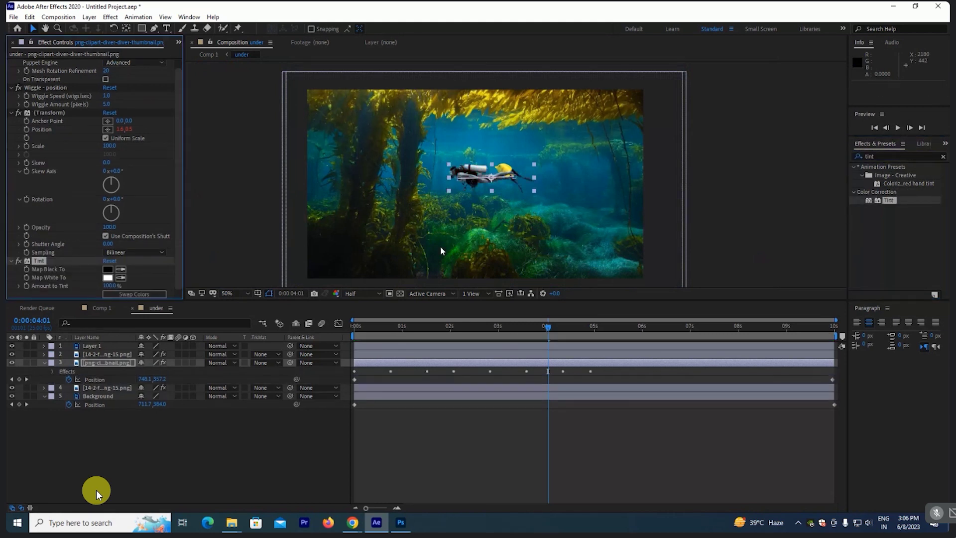
{"action": "key", "text": "slash"}
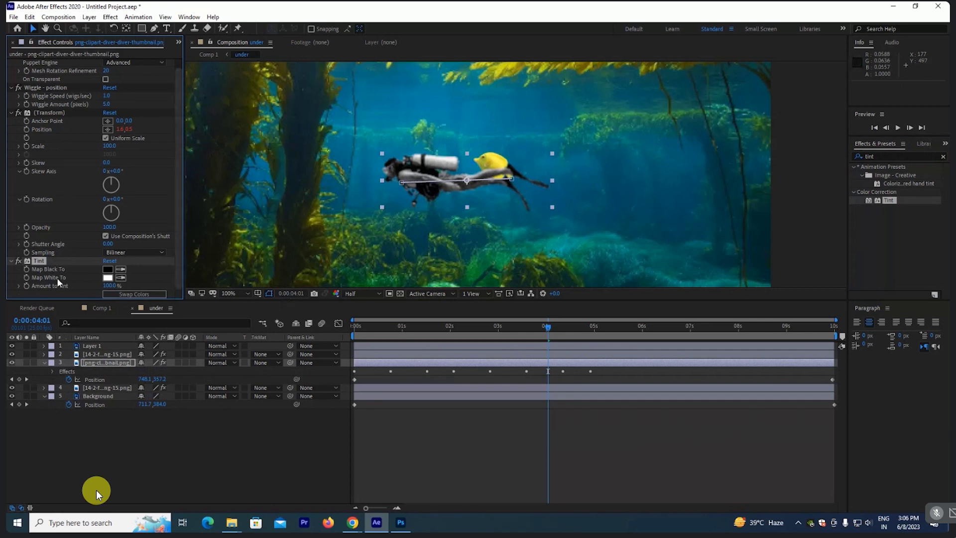
{"action": "left_click", "coordinate": [121, 269]}
{"action": "left_click", "coordinate": [621, 220]}
{"action": "left_click", "coordinate": [120, 269]}
{"action": "left_click", "coordinate": [655, 219]}
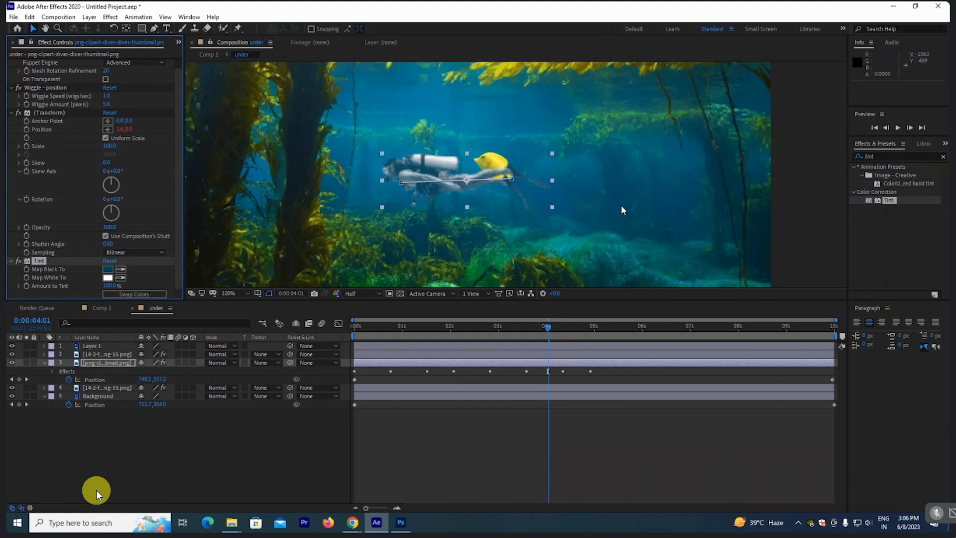
{"action": "left_click", "coordinate": [120, 277]}
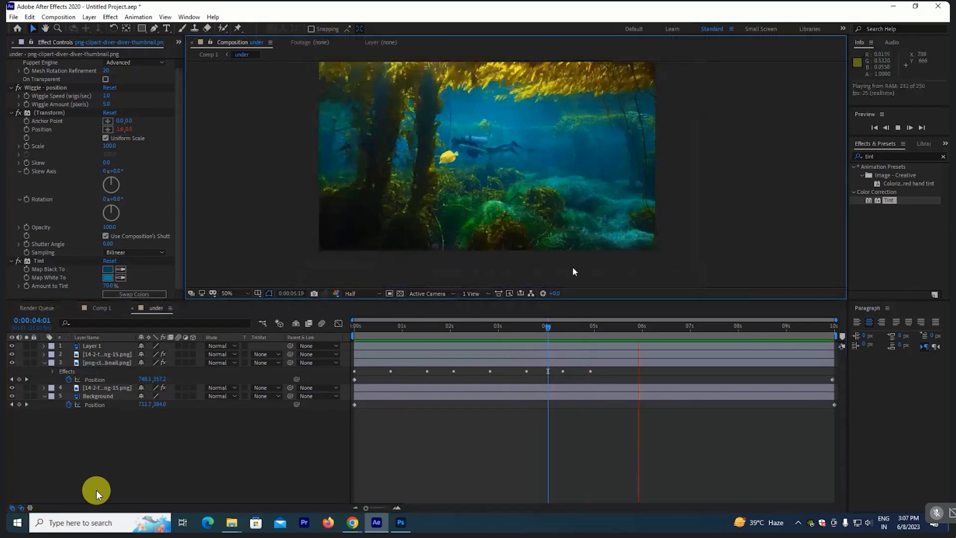
Step: Scrub to about three seconds and select the diver's Tint effect
{"action": "key", "text": "space"}
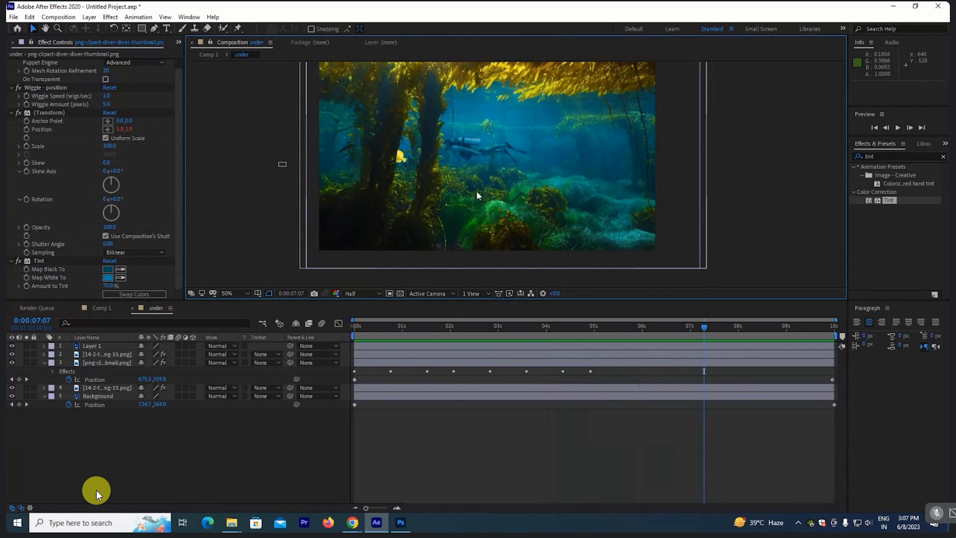
{"action": "left_click", "coordinate": [589, 327]}
{"action": "left_click_drag", "start_coordinate": [581, 324], "coordinate": [492, 341]}
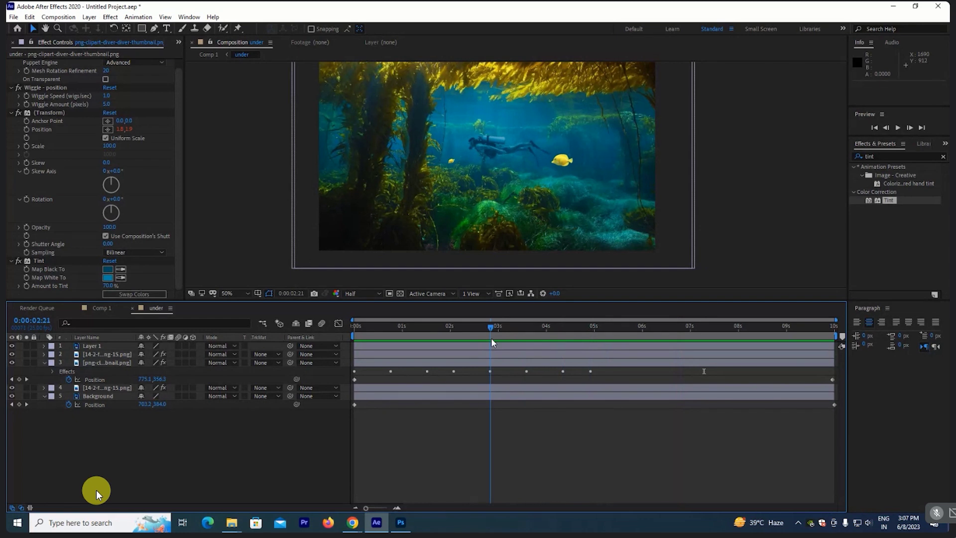
{"action": "left_click", "coordinate": [40, 260]}
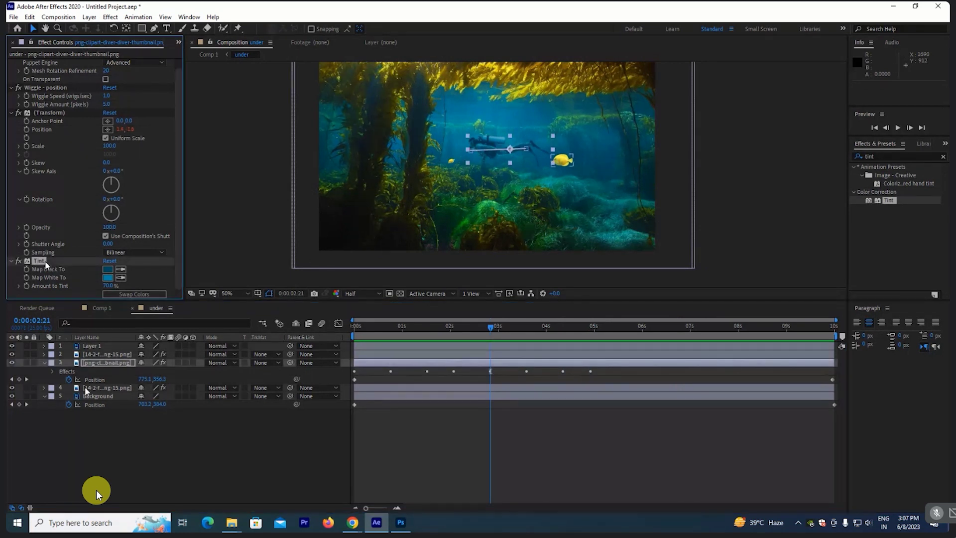
{"action": "key", "text": "ctrl+Up"}
{"action": "key", "text": "ctrl+v"}
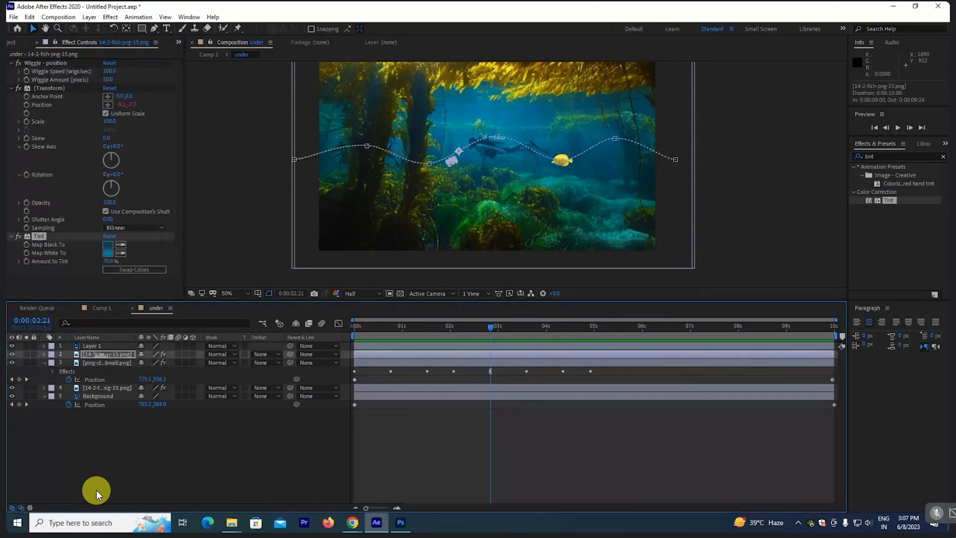
Step: Select yellow fish layer 4 and raise its Amount to Tint to 100%
{"action": "left_click", "coordinate": [94, 387]}
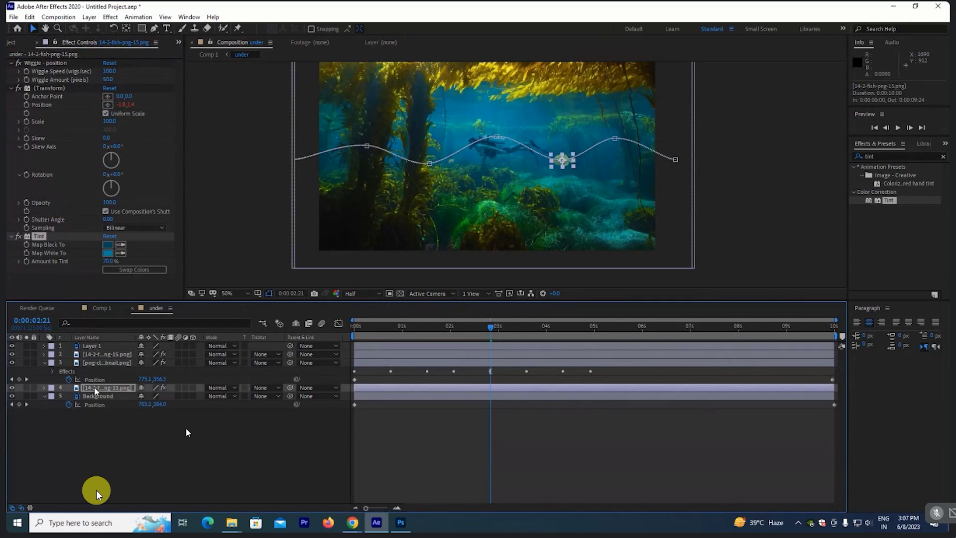
{"action": "left_click", "coordinate": [187, 432]}
{"action": "left_click", "coordinate": [130, 253]}
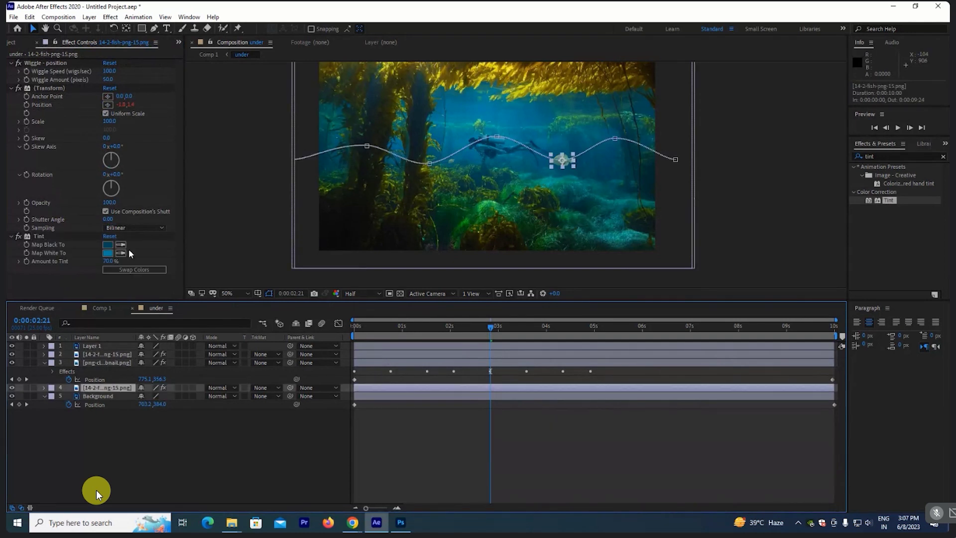
{"action": "mouse_move", "coordinate": [110, 261]}
{"action": "left_mouse_down"}
{"action": "mouse_move", "coordinate": [128, 258]}
{"action": "mouse_move", "coordinate": [89, 264]}
{"action": "mouse_move", "coordinate": [100, 263]}
{"action": "left_mouse_up"}
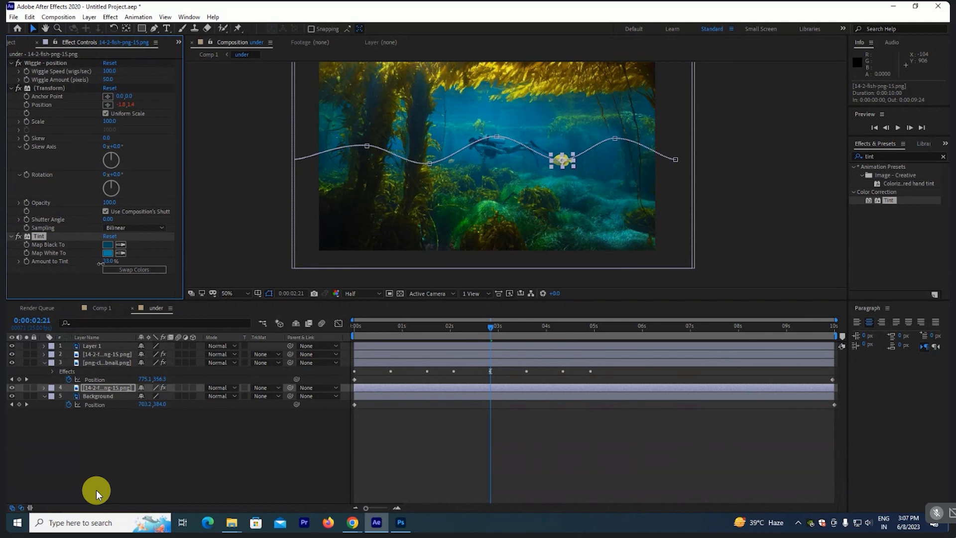
{"action": "left_click", "coordinate": [398, 433]}
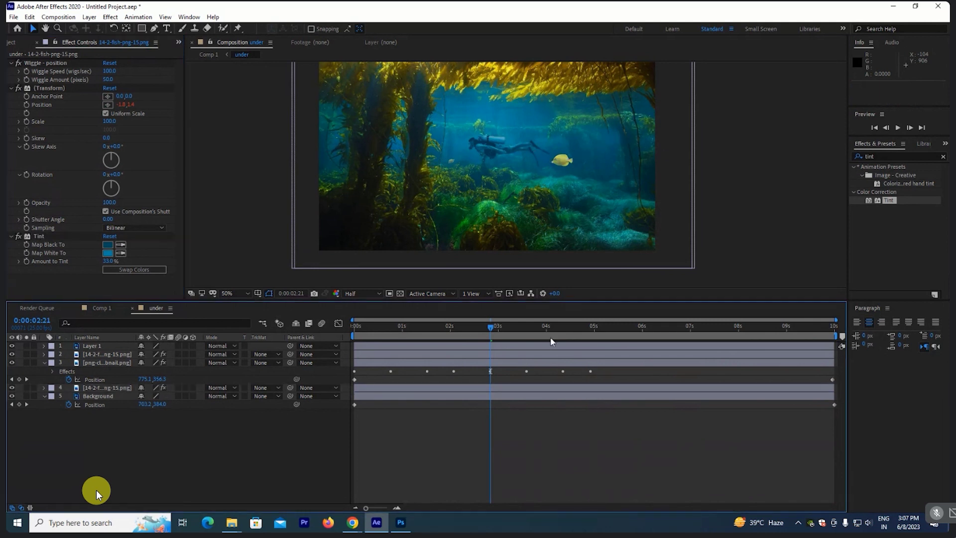
{"action": "key", "text": "space"}
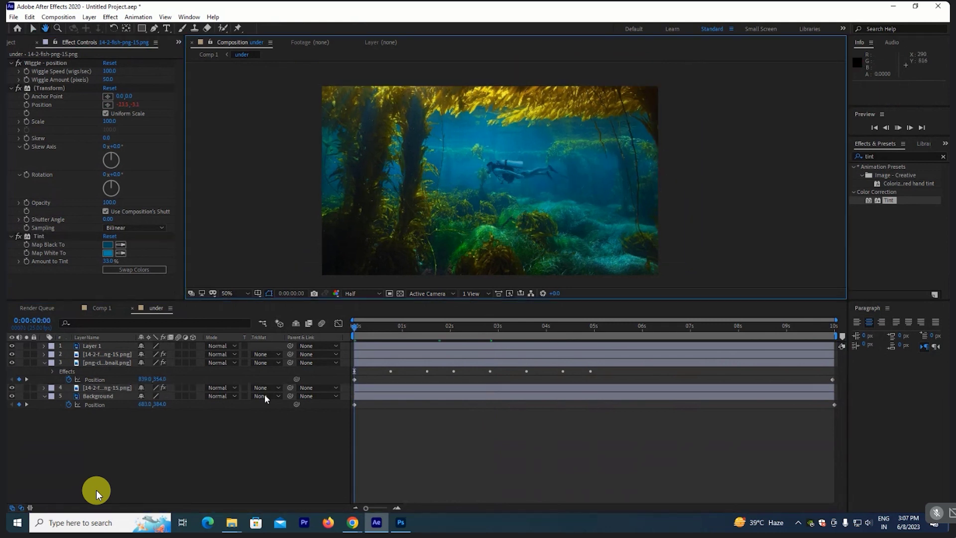
Step: Shift the fish layer's Anchor Point to 15000.0, -2173.5 and preview the offset swim path
{"action": "key", "text": "space"}
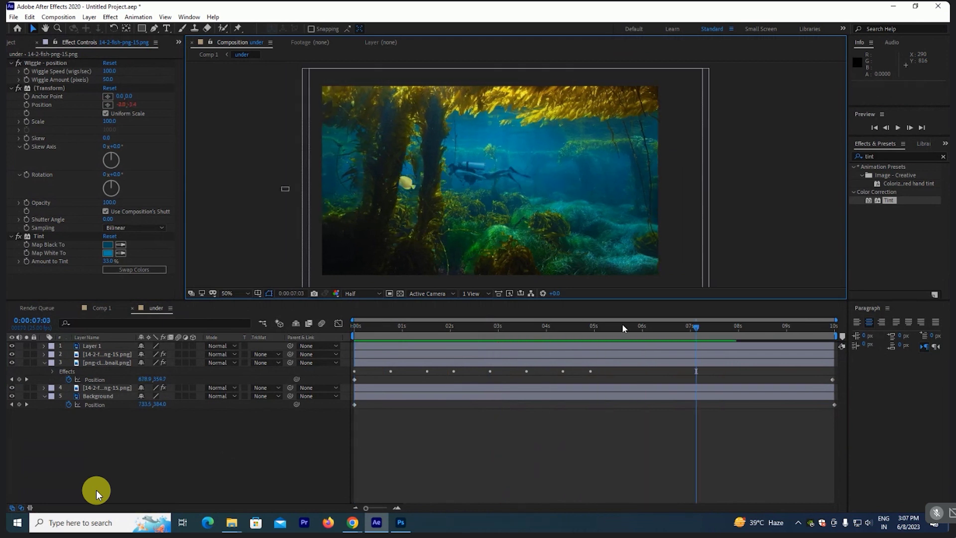
{"action": "left_click_drag", "start_coordinate": [622, 324], "coordinate": [498, 326]}
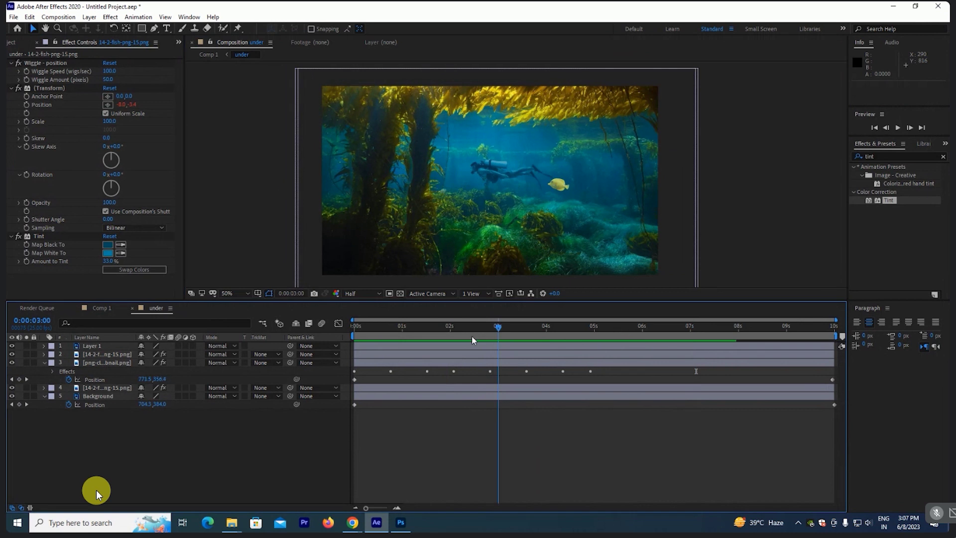
{"action": "double_click", "coordinate": [472, 388]}
{"action": "left_click", "coordinate": [232, 43]}
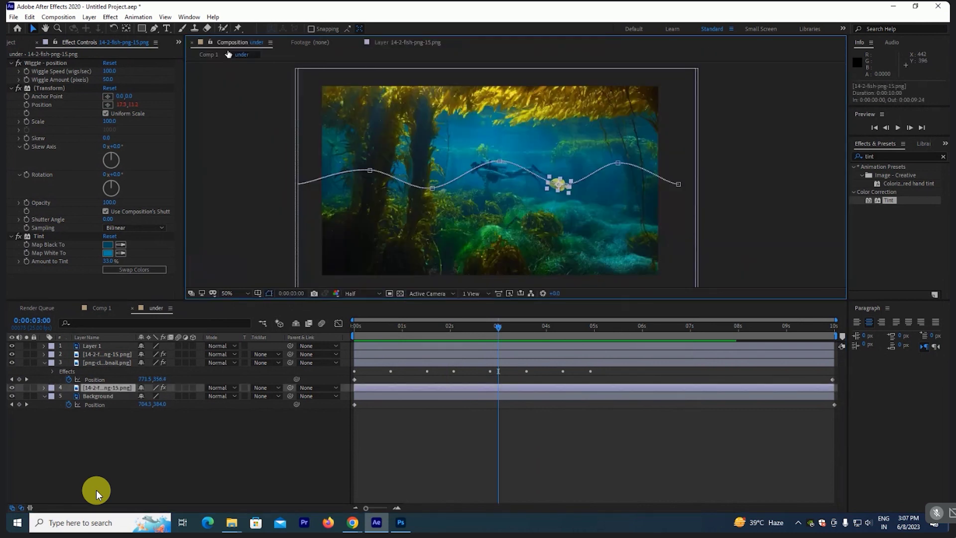
{"action": "key", "text": "a"}
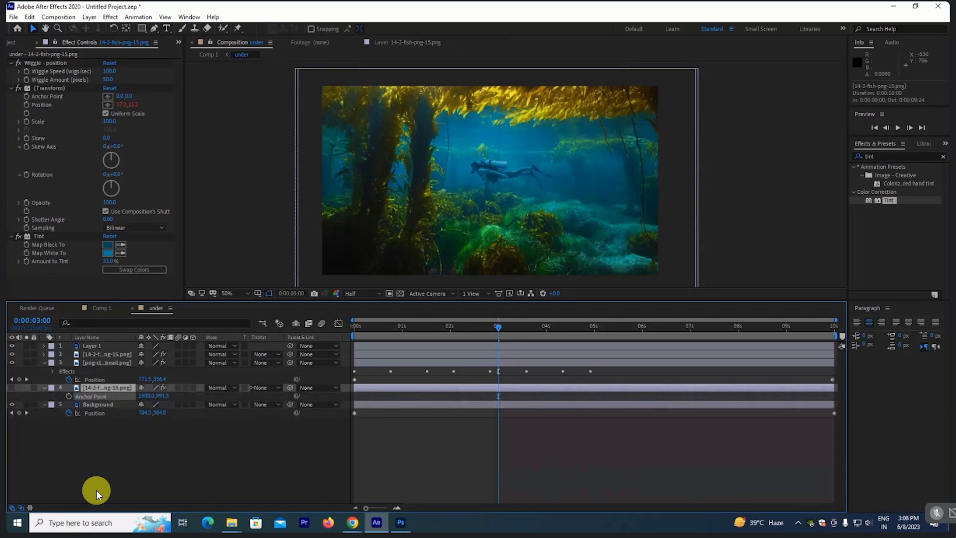
{"action": "mouse_move", "coordinate": [499, 329]}
{"action": "left_mouse_down"}
{"action": "mouse_move", "coordinate": [352, 331]}
{"action": "mouse_move", "coordinate": [498, 329]}
{"action": "left_mouse_up"}
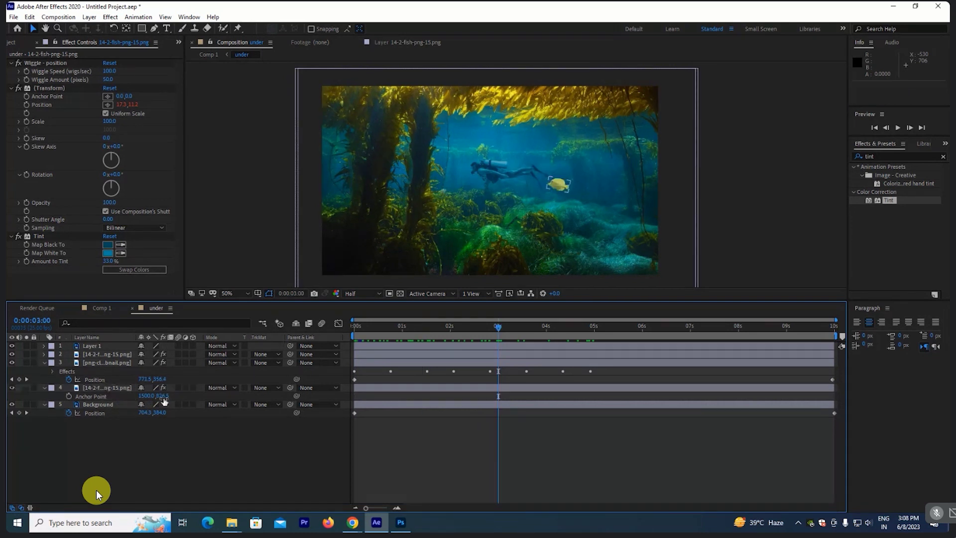
{"action": "left_click_drag", "start_coordinate": [161, 395], "coordinate": [145, 395]}
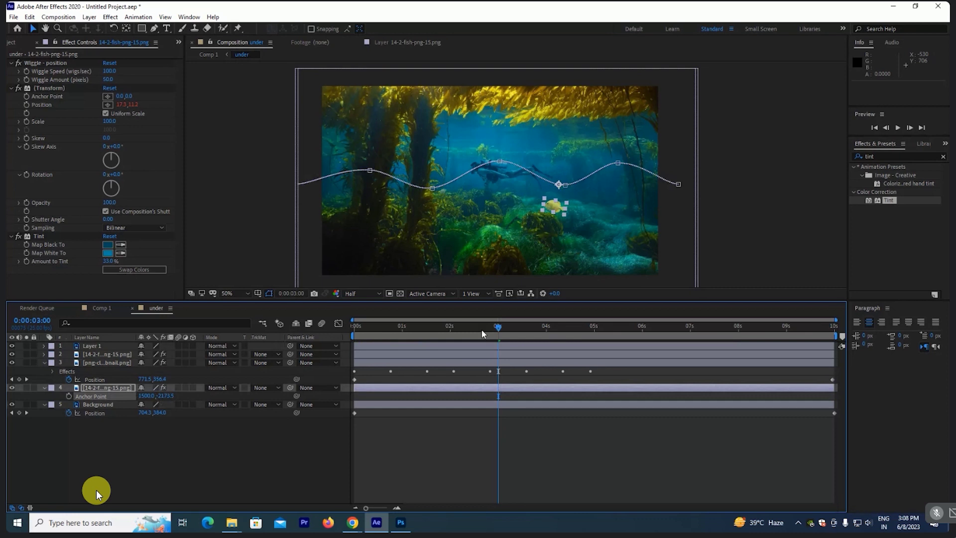
{"action": "left_click_drag", "start_coordinate": [482, 330], "coordinate": [7, 329]}
{"action": "key", "text": "space"}
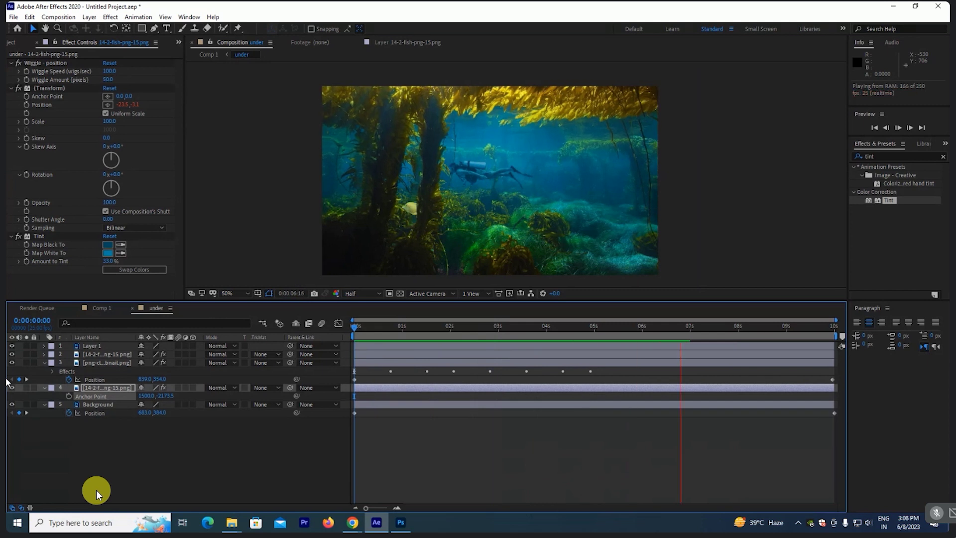
{"action": "key", "text": "space"}
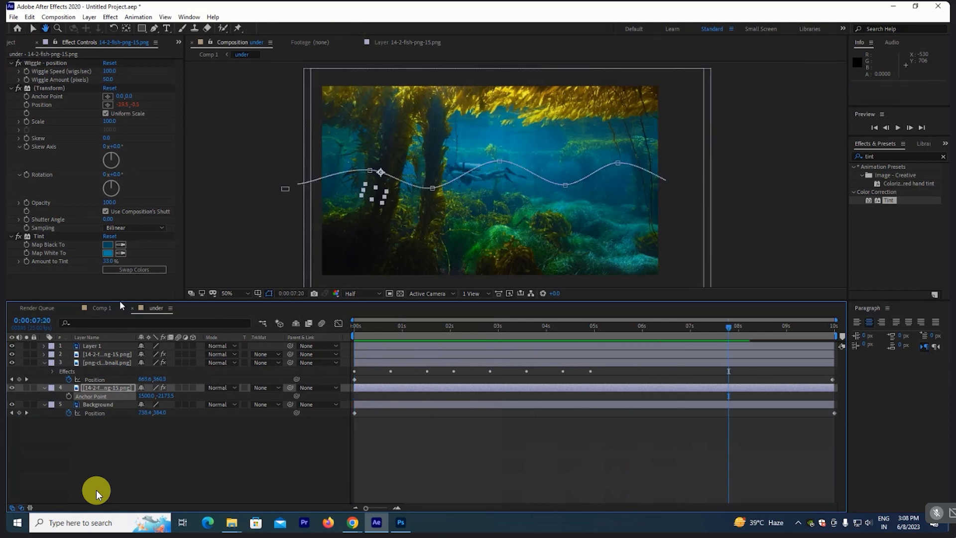
Step: Switch to Comp 1, view it at 100%, and play a preview of the distorted scene
{"action": "left_click", "coordinate": [107, 308]}
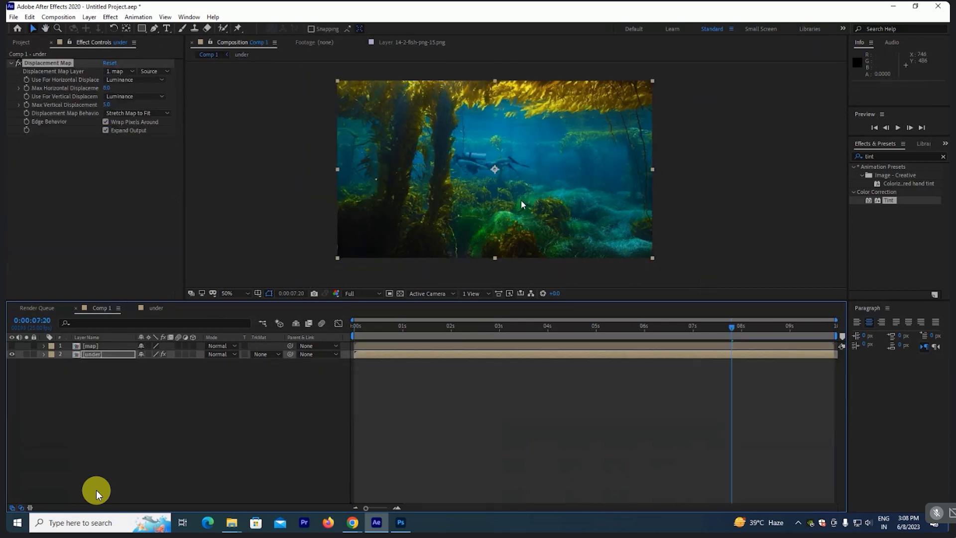
{"action": "key", "text": "period"}
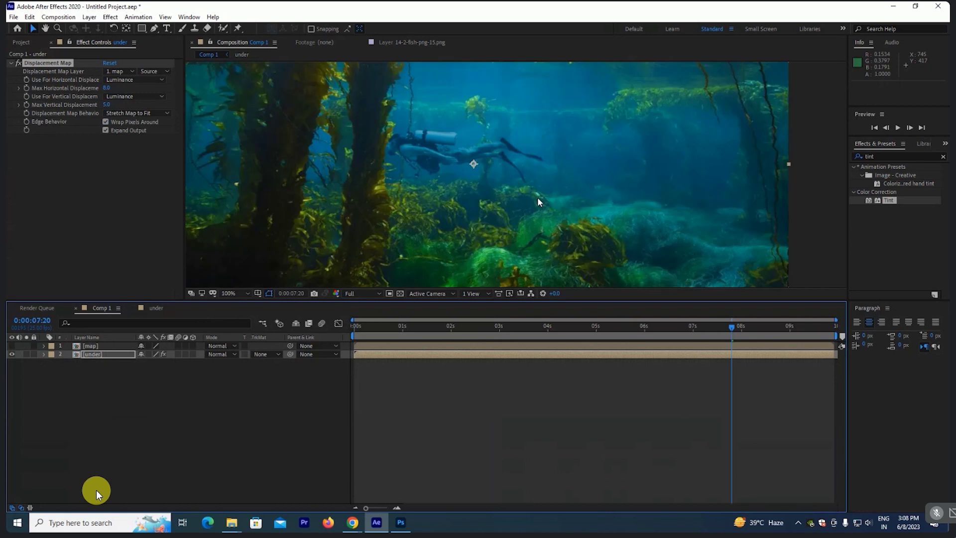
{"action": "key", "text": "space"}
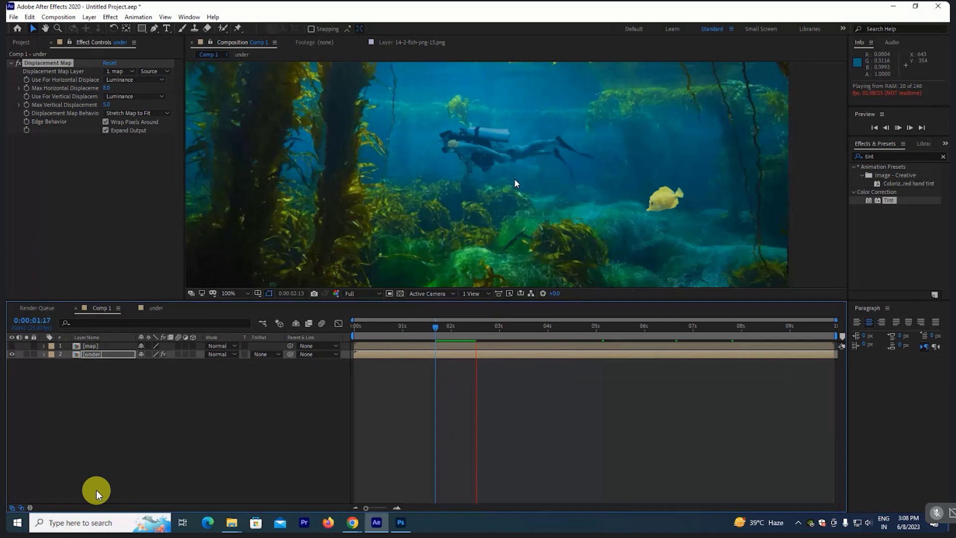
{"action": "scroll", "coordinate": [515, 183], "scroll_direction": "down", "scroll_amount": 2}
Step: Preview from 0:00:01:19, then replay the whole composition from the beginning
{"action": "left_click", "coordinate": [458, 328]}
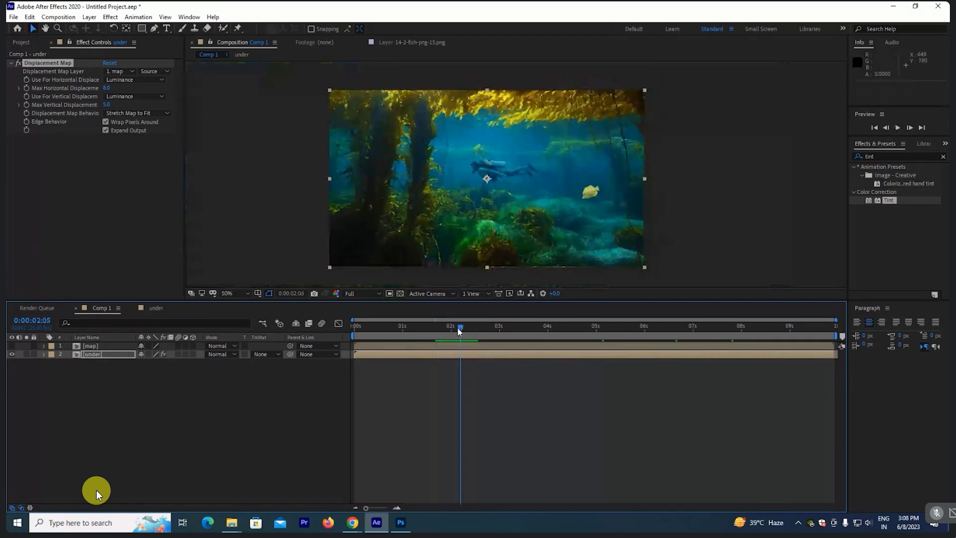
{"action": "left_click_drag", "start_coordinate": [459, 329], "coordinate": [439, 329]}
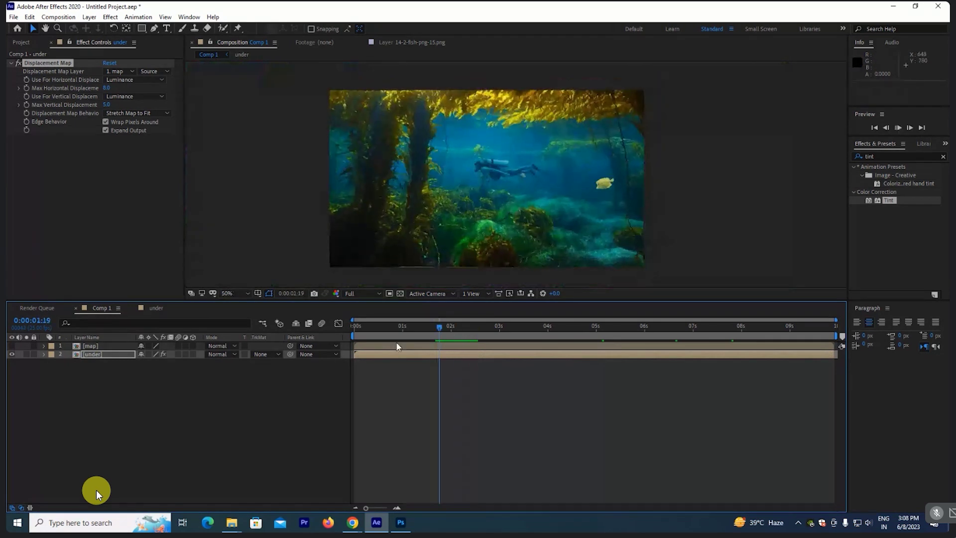
{"action": "key", "text": "space"}
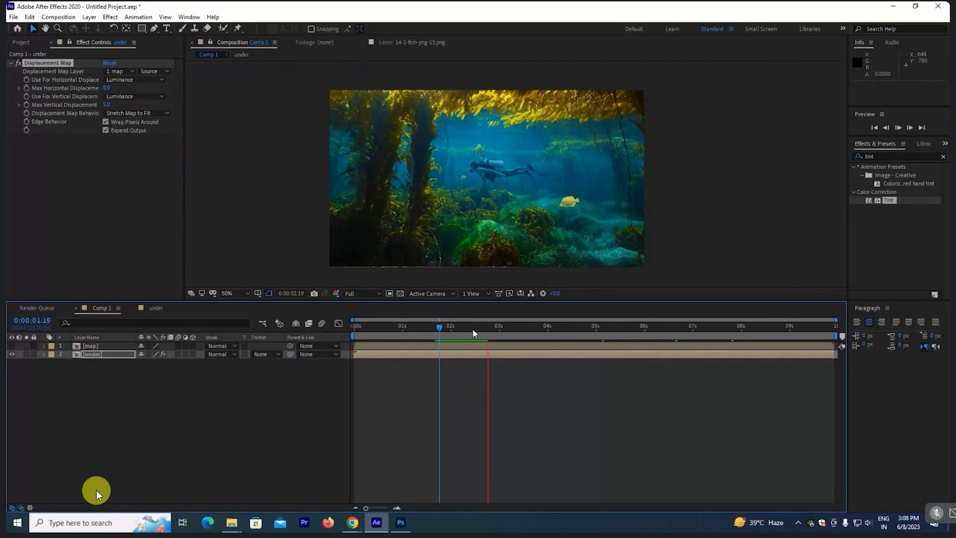
{"action": "key", "text": "space"}
{"action": "key", "text": "Home"}
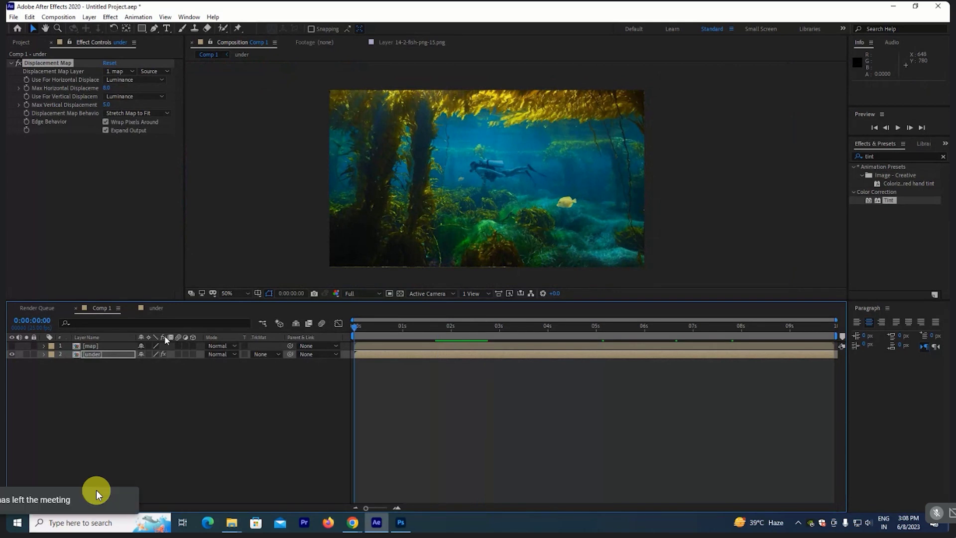
{"action": "key", "text": "space"}
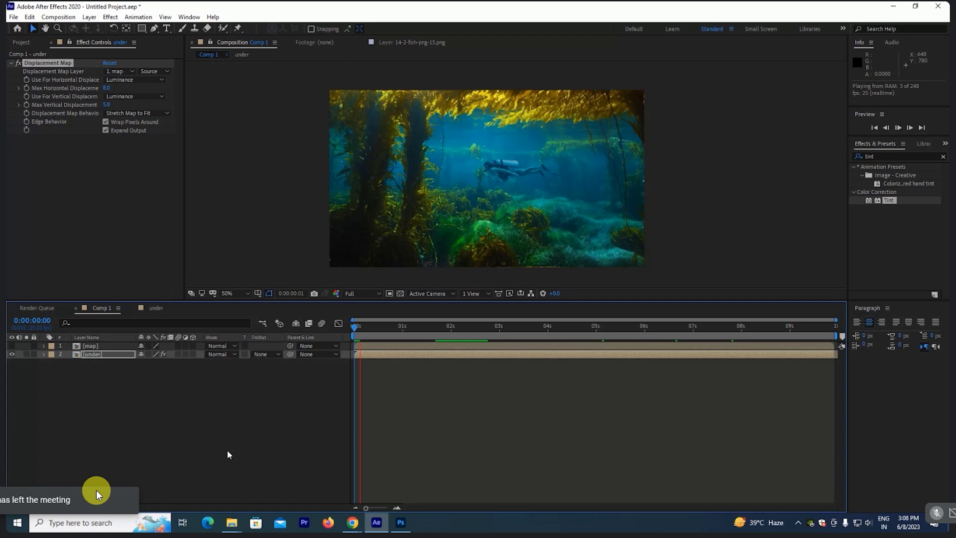
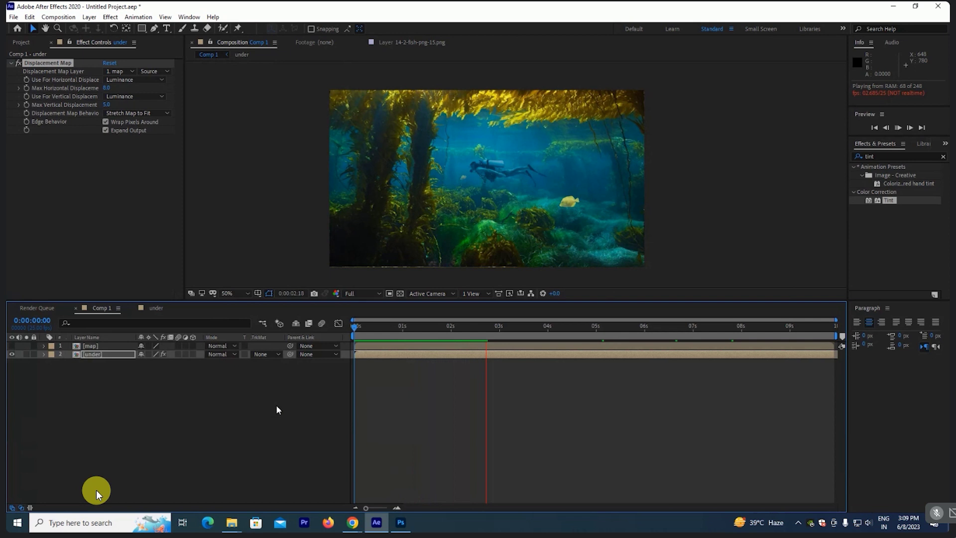
Step: Preview the under comp, then enlarge the viewer and collapse the expanded layer properties
{"action": "key", "text": "space"}
{"action": "key", "text": "space"}
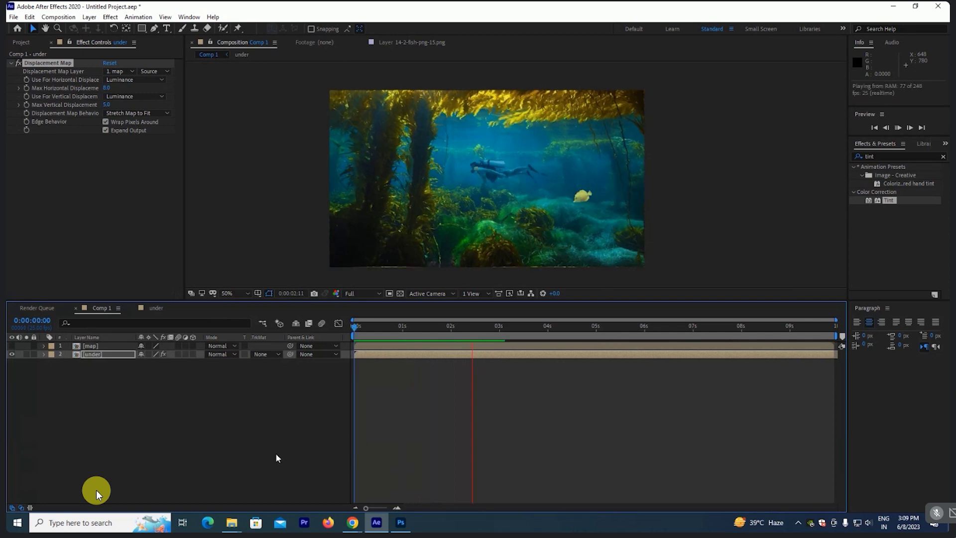
{"action": "key", "text": "space"}
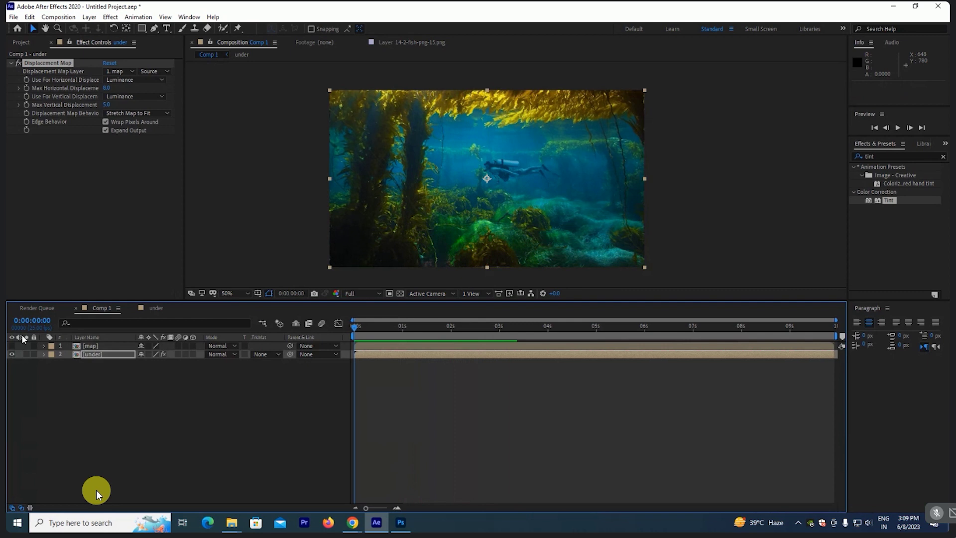
{"action": "key", "text": "space"}
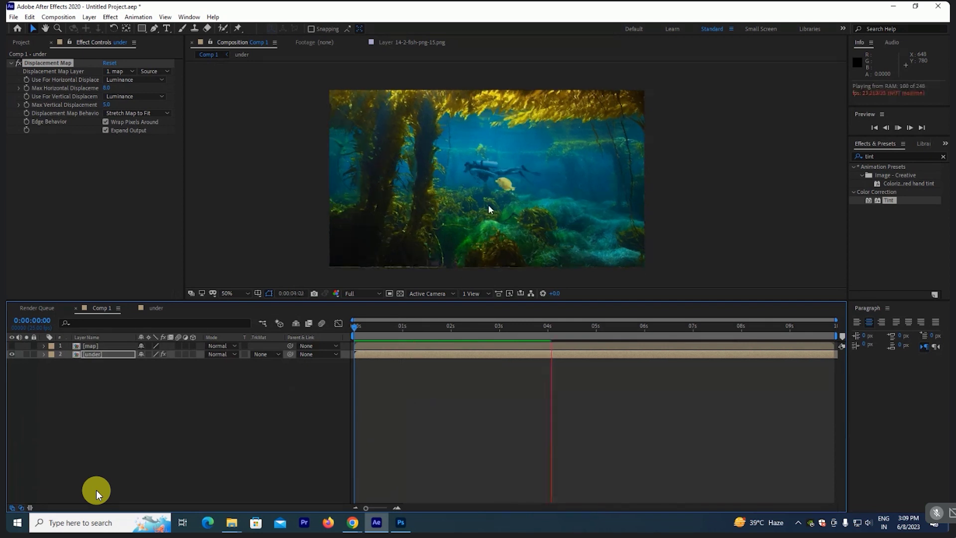
{"action": "key", "text": "space"}
{"action": "key", "text": "Home"}
{"action": "key", "text": "space"}
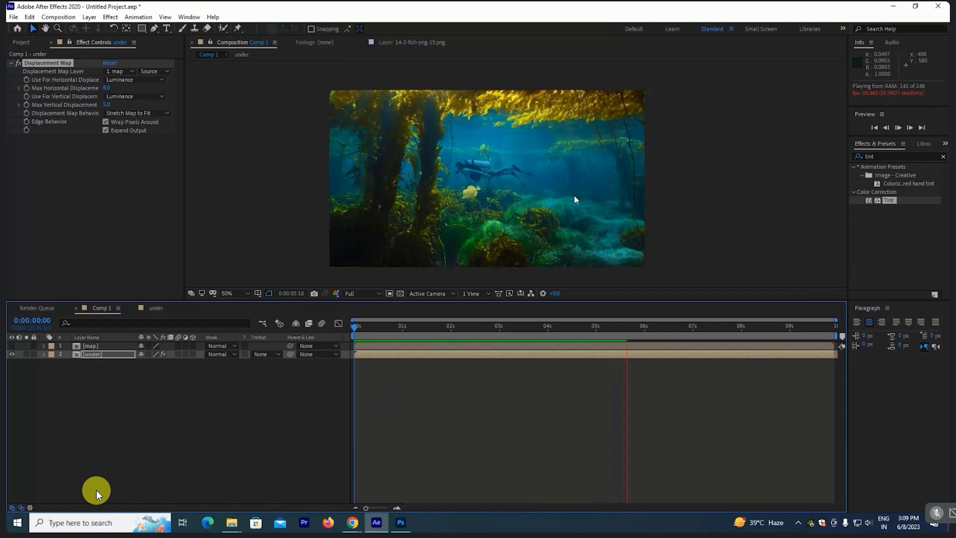
{"action": "key", "text": "space"}
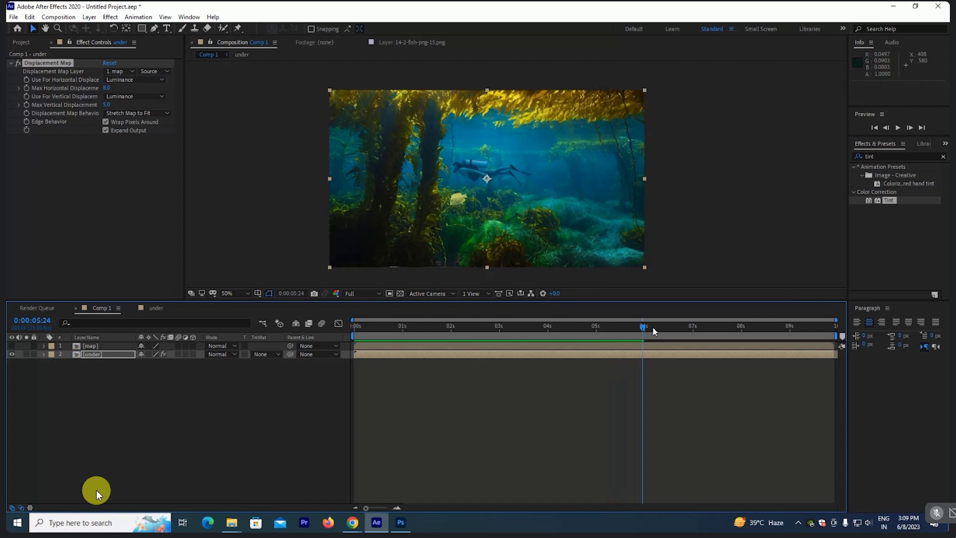
{"action": "key", "text": "space"}
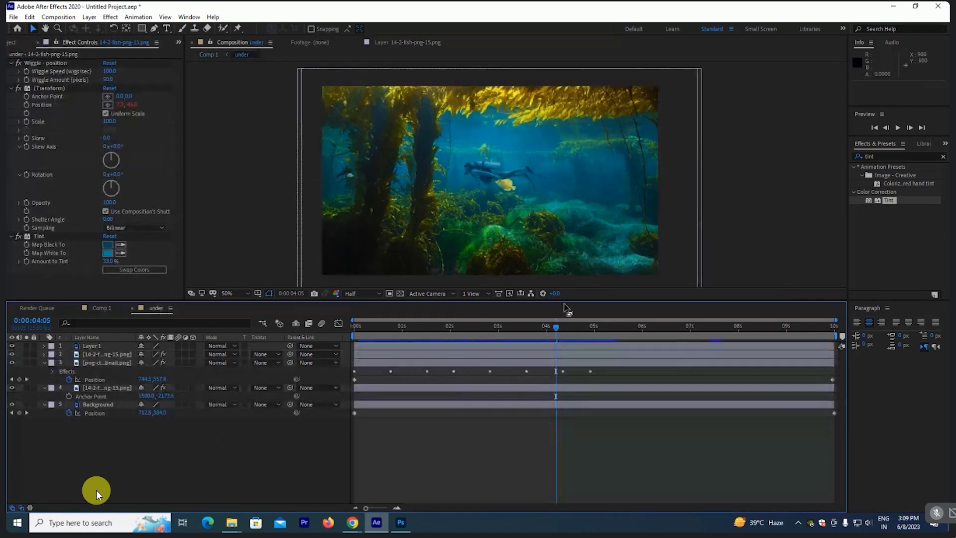
{"action": "left_click_drag", "start_coordinate": [567, 301], "coordinate": [547, 323]}
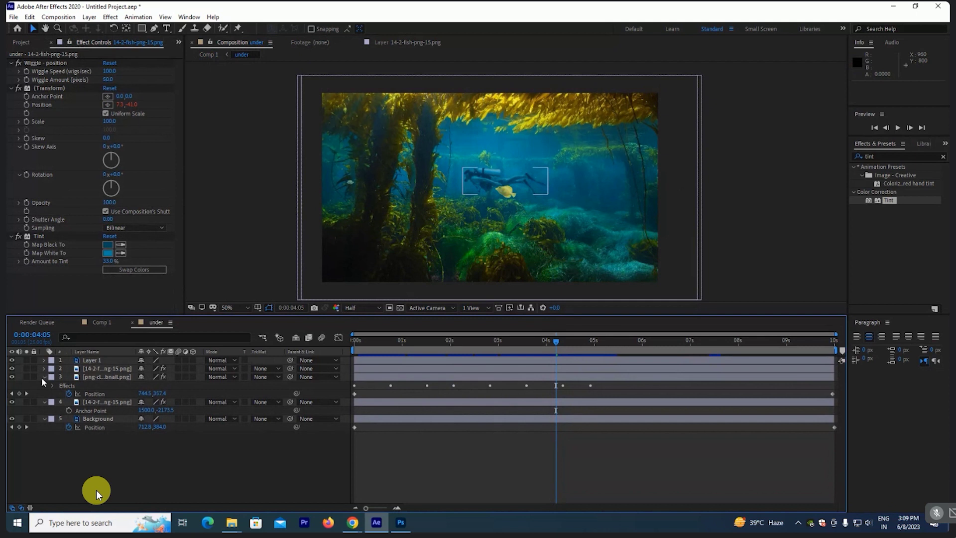
{"action": "left_click", "coordinate": [43, 377]}
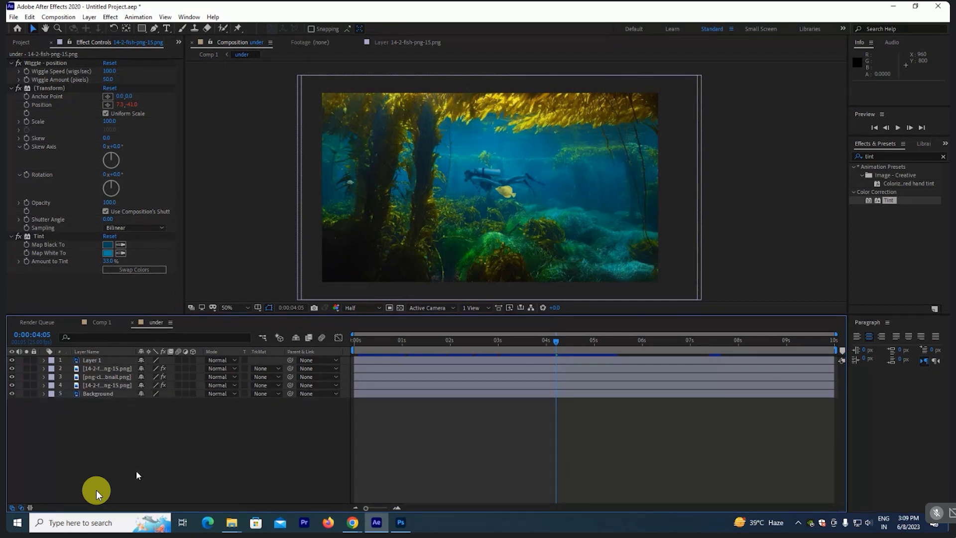
Step: Create a new black solid and apply Fractal Noise to it
{"action": "key", "text": "ctrl+y"}
{"action": "key", "text": "Return"}
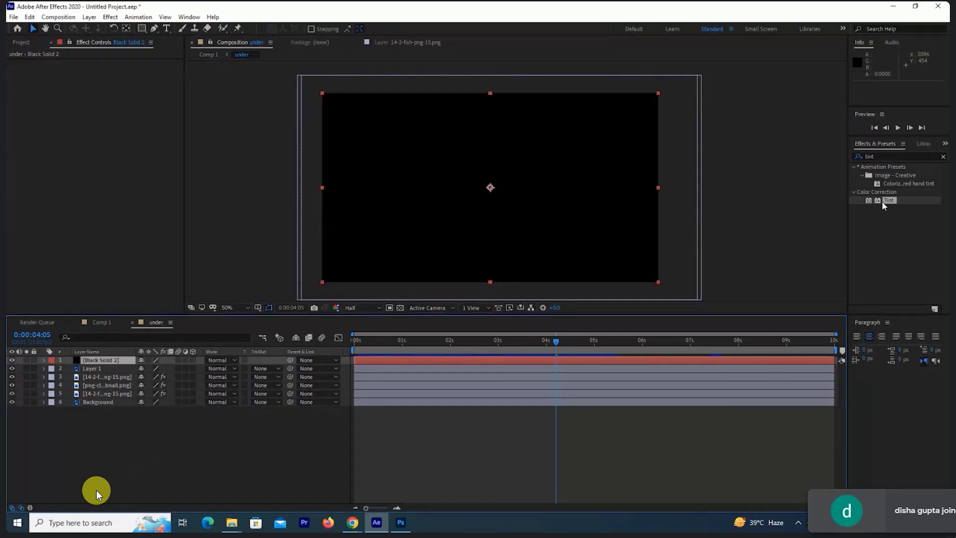
{"action": "left_click", "coordinate": [882, 201]}
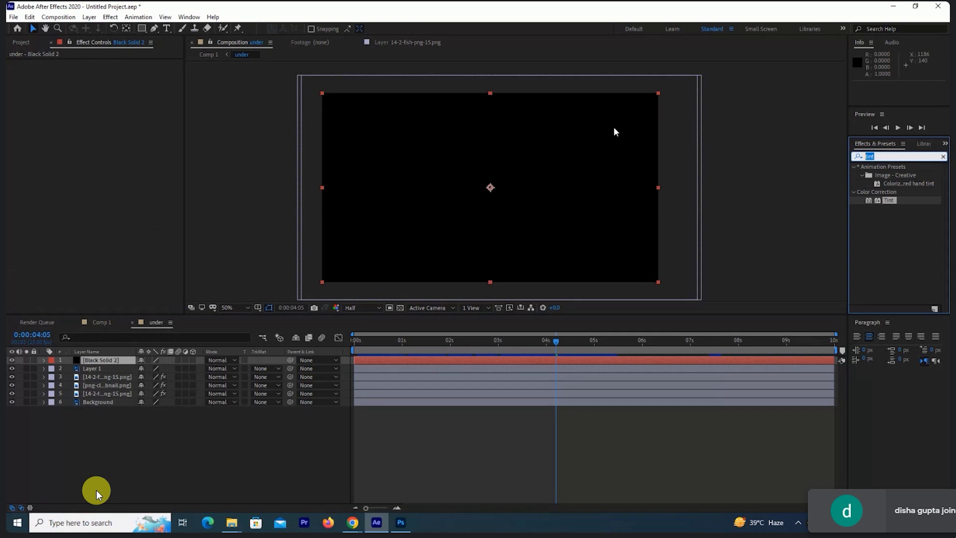
{"action": "type", "text": "frac"}
{"action": "left_click_drag", "start_coordinate": [911, 232], "coordinate": [454, 203]}
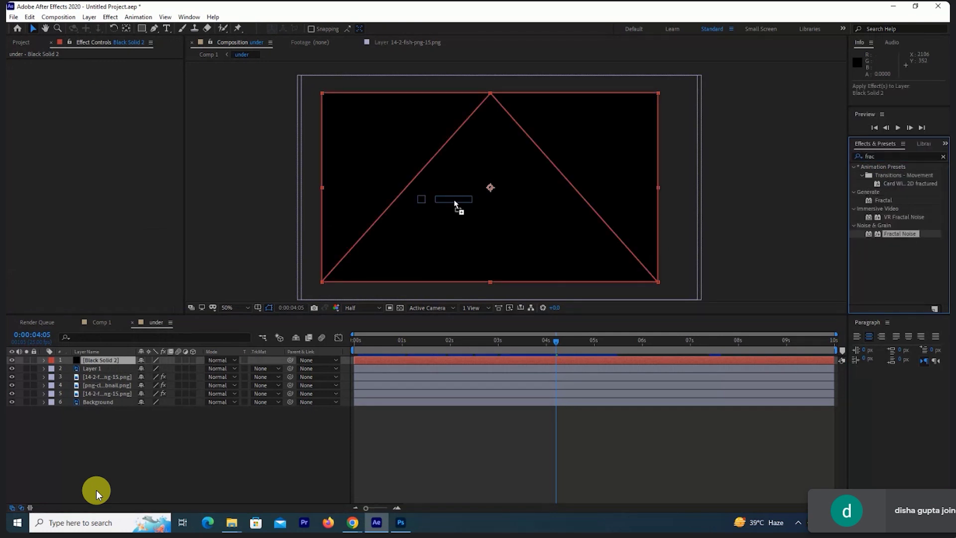
{"action": "left_click_drag", "start_coordinate": [454, 203], "coordinate": [454, 204]}
{"action": "left_click", "coordinate": [20, 147]}
Step: Keyframe Evolution from 0x at the start to 3x at the last frame, then preview
{"action": "left_click", "coordinate": [26, 147]}
{"action": "key", "text": "End"}
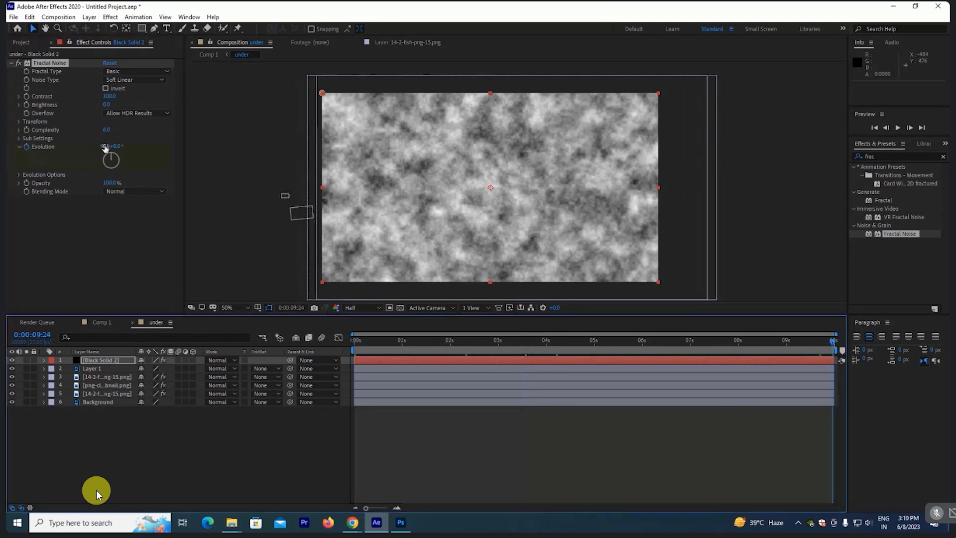
{"action": "left_click", "coordinate": [112, 146]}
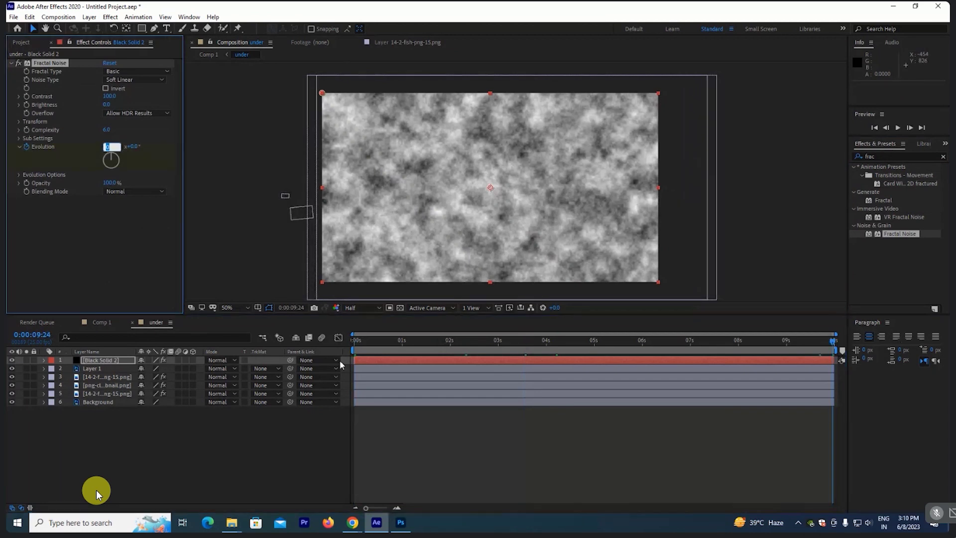
{"action": "type", "text": "3"}
{"action": "key", "text": "Return"}
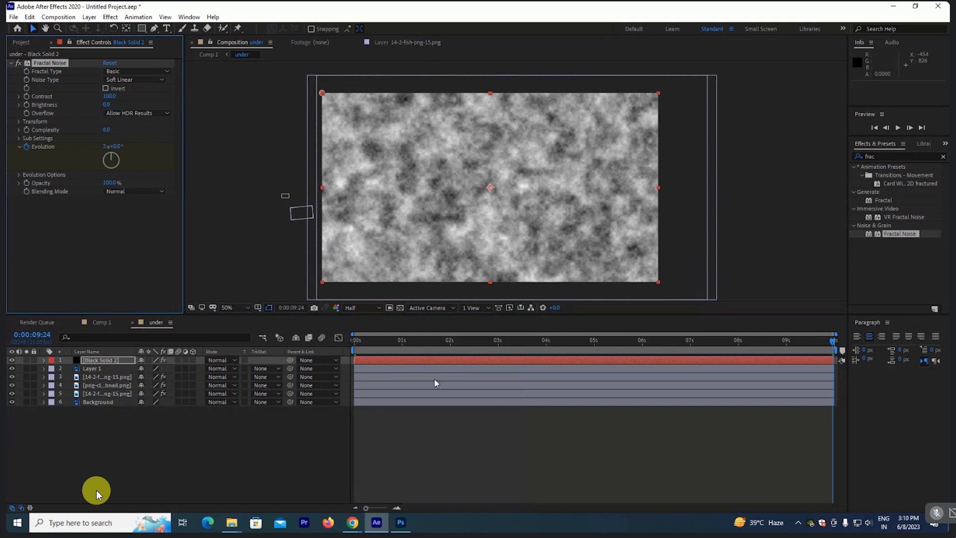
{"action": "key", "text": "space"}
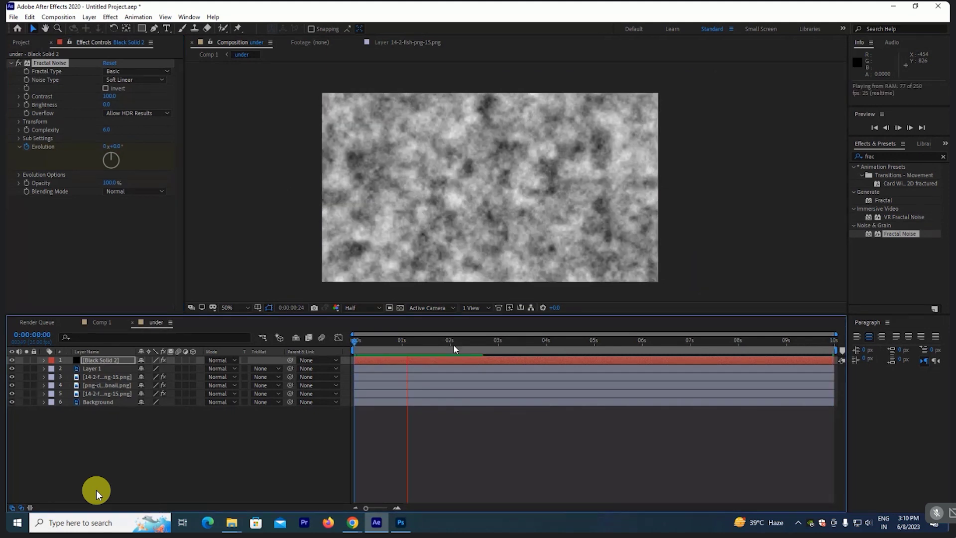
{"action": "key", "text": "space"}
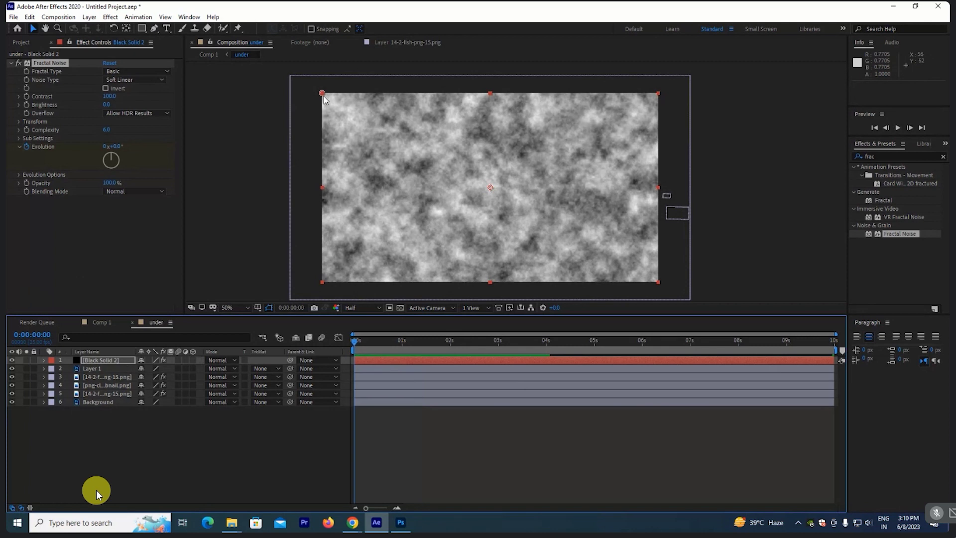
Step: Draw a small ellipse mask near the frame centre on the noise solid and scrub to check it
{"action": "left_click", "coordinate": [142, 28]}
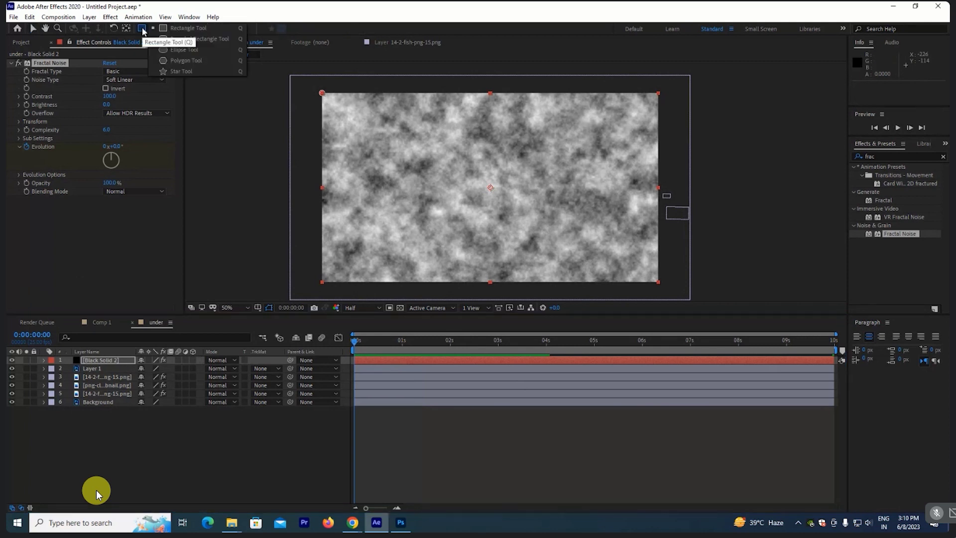
{"action": "left_click", "coordinate": [182, 50]}
{"action": "left_click_drag", "start_coordinate": [466, 161], "coordinate": [510, 204]}
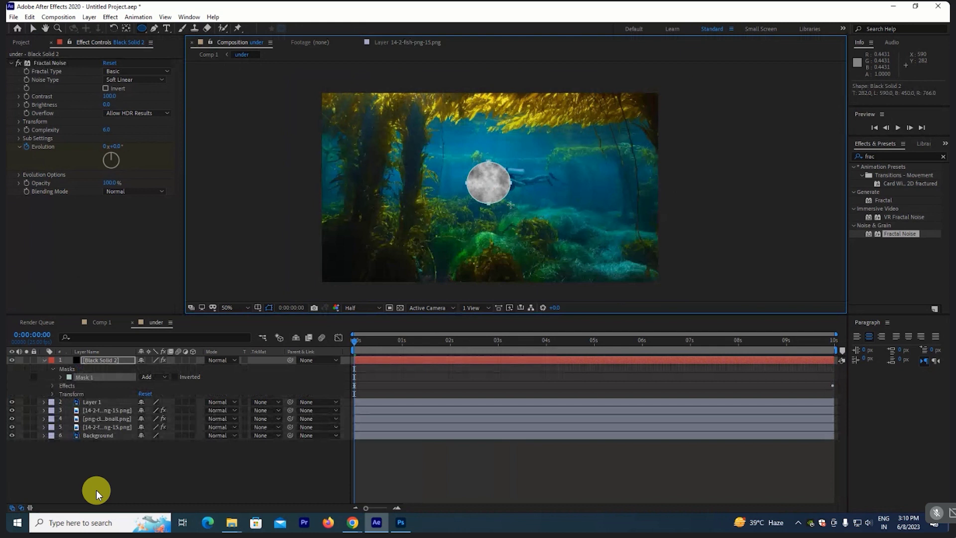
{"action": "left_click", "coordinate": [299, 479]}
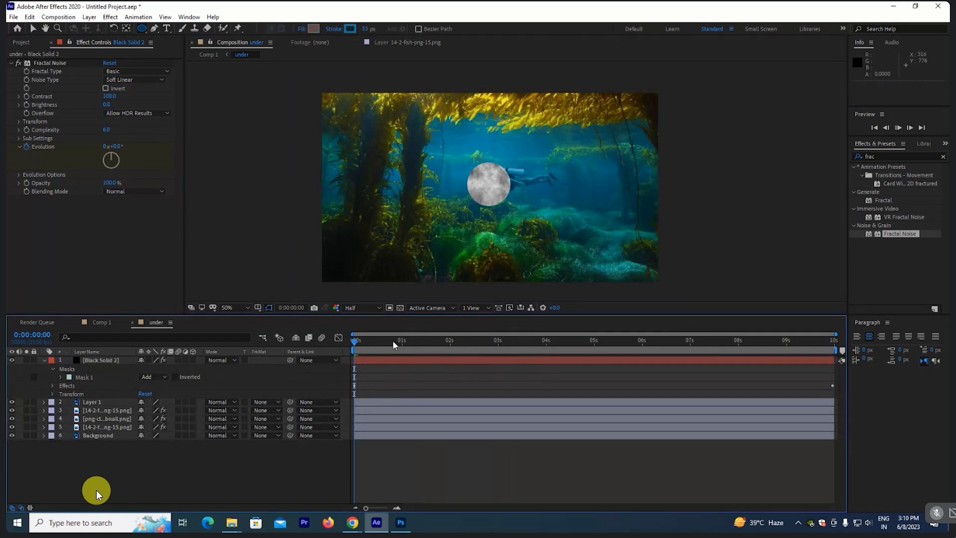
{"action": "left_click", "coordinate": [372, 341]}
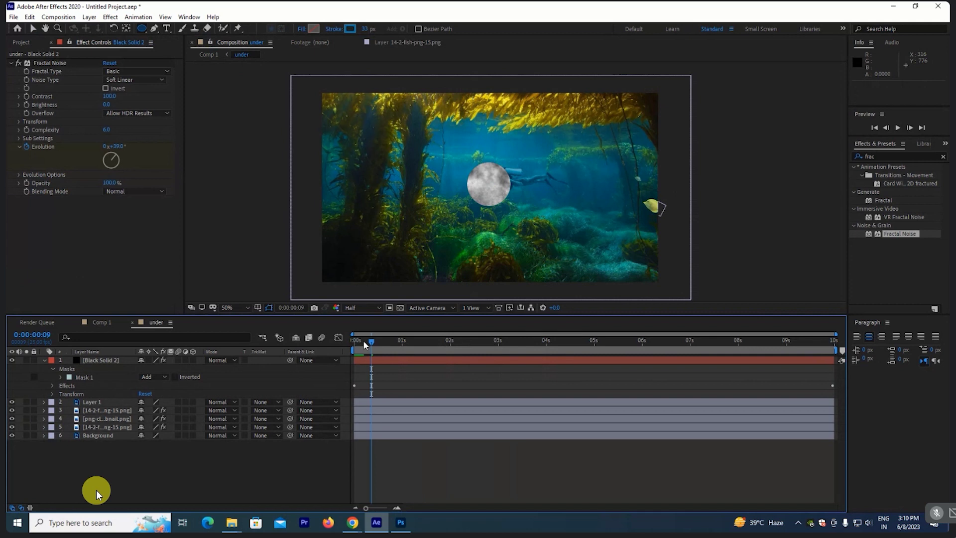
{"action": "left_click_drag", "start_coordinate": [363, 339], "coordinate": [550, 368]}
Step: Find Radial Blur under 'blur' and apply it to Black Solid 2
{"action": "key", "text": "Home"}
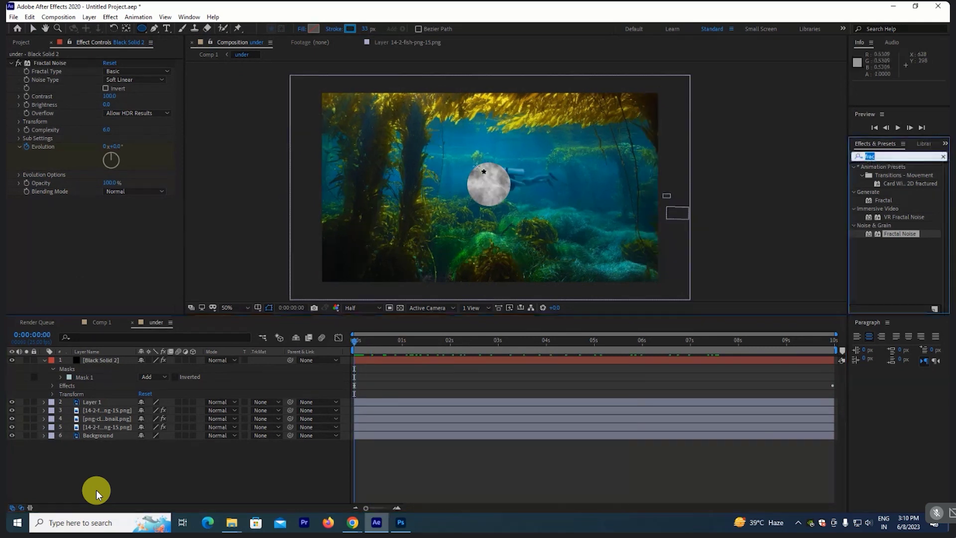
{"action": "type", "text": "blu"}
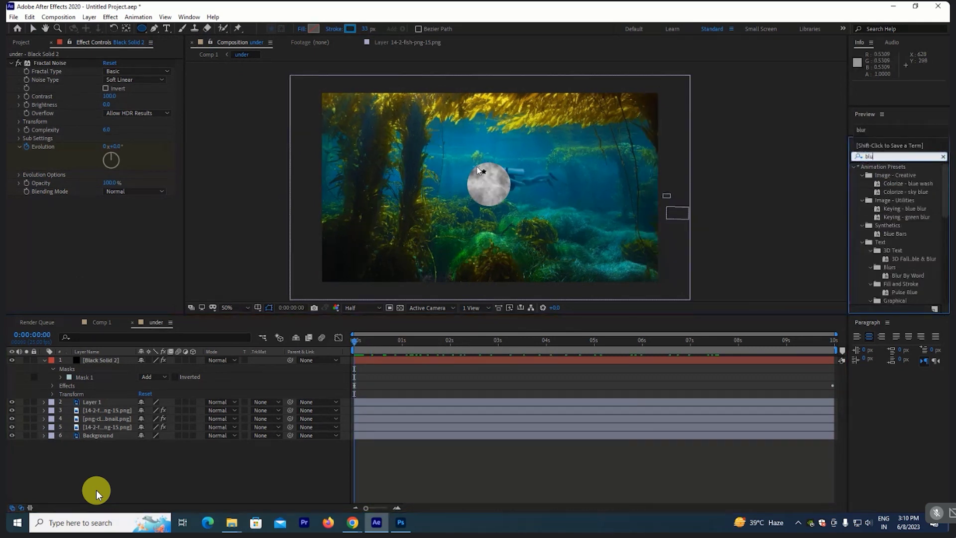
{"action": "type", "text": "r"}
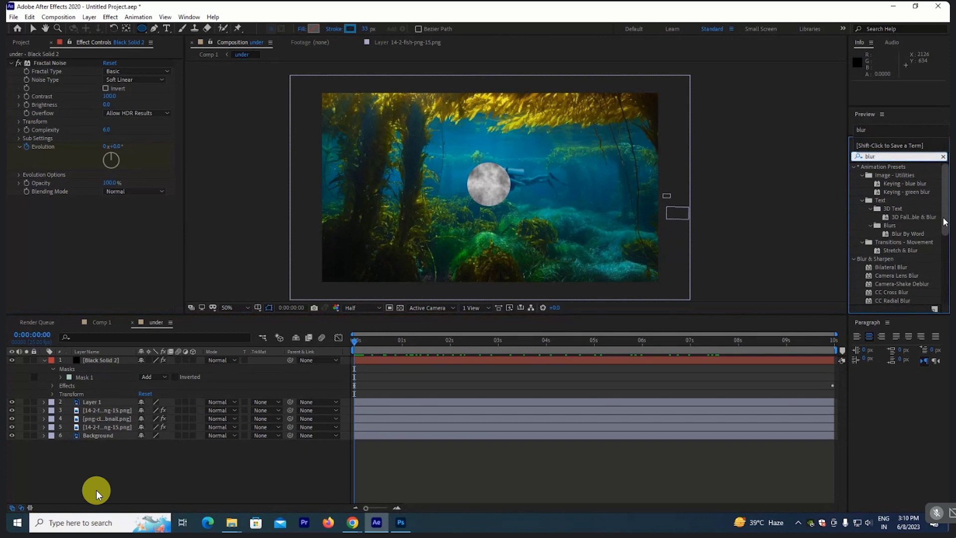
{"action": "left_click_drag", "start_coordinate": [944, 222], "coordinate": [945, 264]}
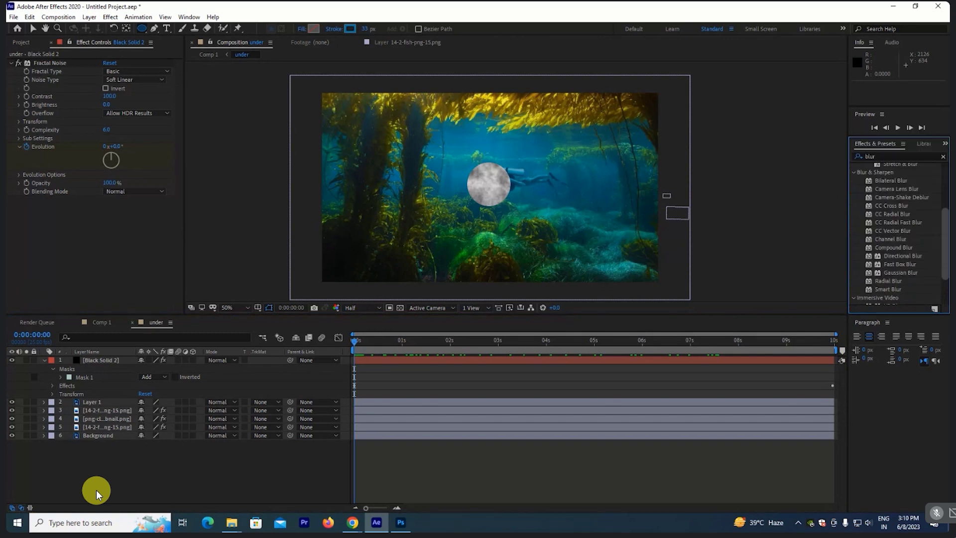
{"action": "scroll", "coordinate": [896, 233], "scroll_direction": "down", "scroll_amount": 1}
{"action": "left_click", "coordinate": [888, 273]}
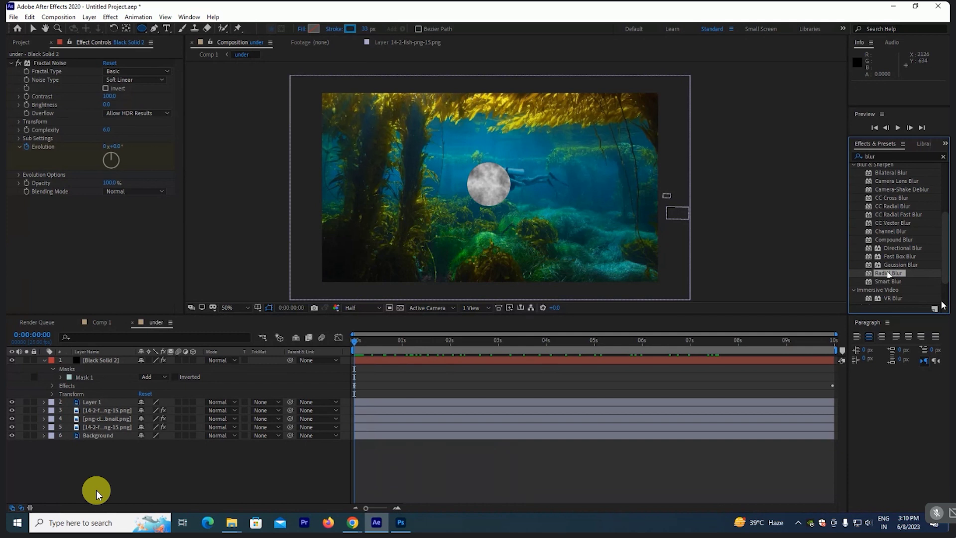
{"action": "mouse_move", "coordinate": [888, 274]}
{"action": "left_mouse_down"}
{"action": "mouse_move", "coordinate": [57, 342]}
{"action": "mouse_move", "coordinate": [92, 368]}
{"action": "left_mouse_up"}
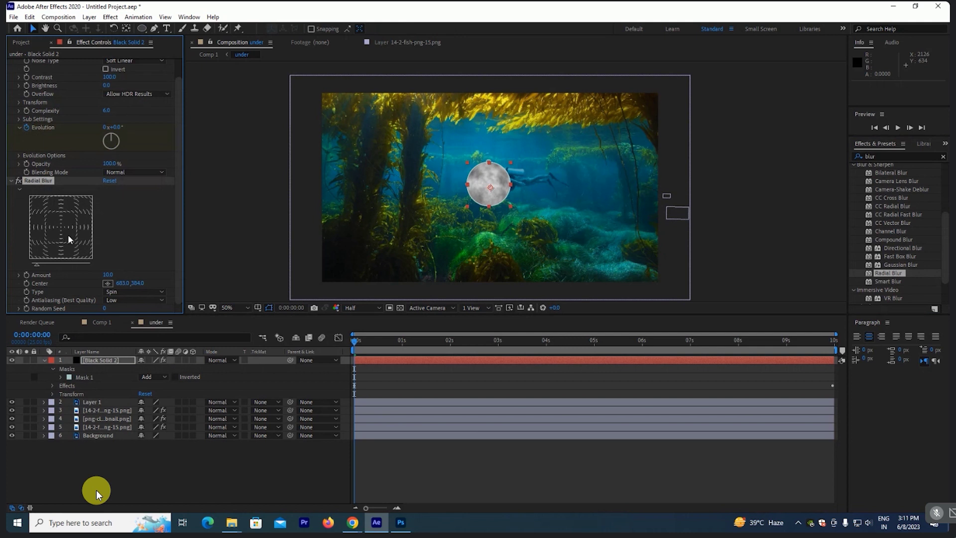
Step: Set Radial Blur to Zoom type, amount 223, centred at 627,122
{"action": "left_click", "coordinate": [133, 291]}
{"action": "left_click", "coordinate": [127, 313]}
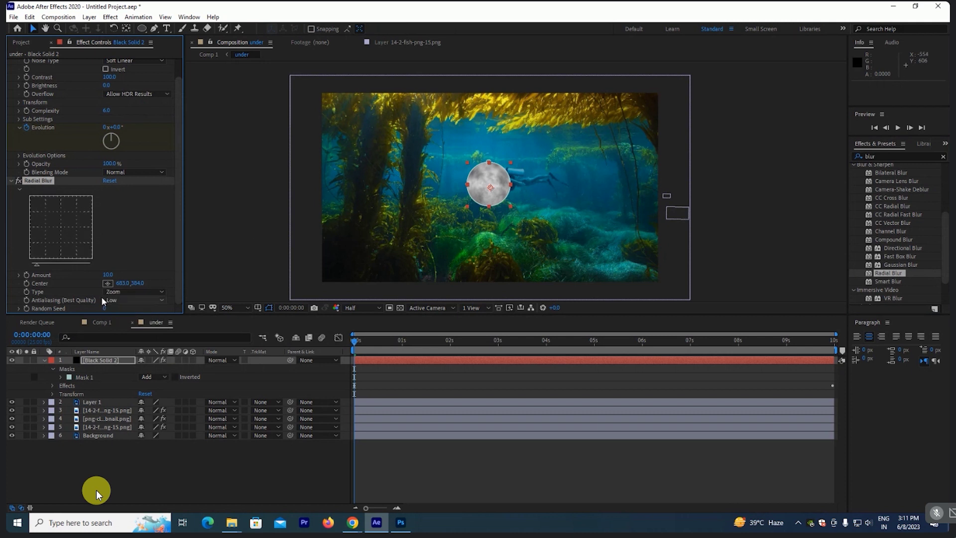
{"action": "left_click_drag", "start_coordinate": [107, 274], "coordinate": [160, 275]}
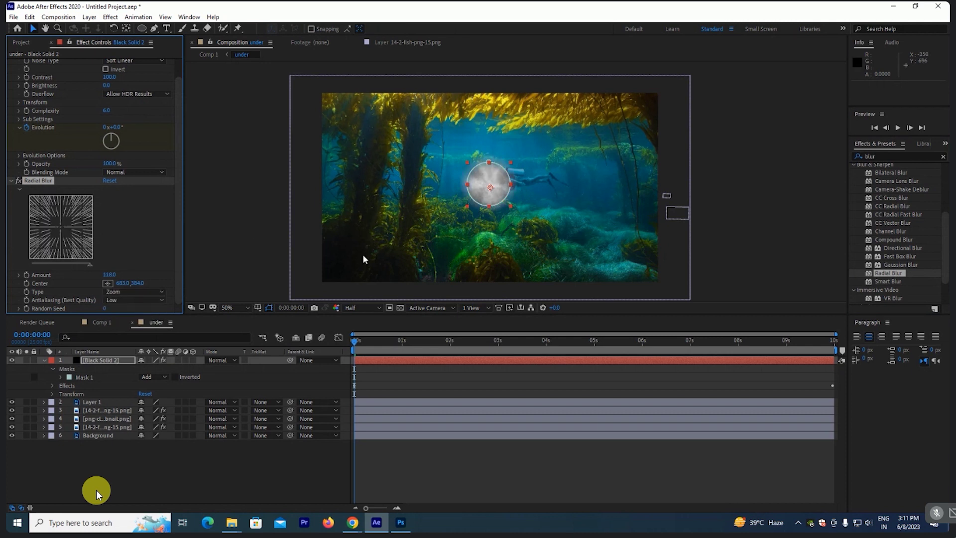
{"action": "left_click_drag", "start_coordinate": [490, 187], "coordinate": [479, 127]}
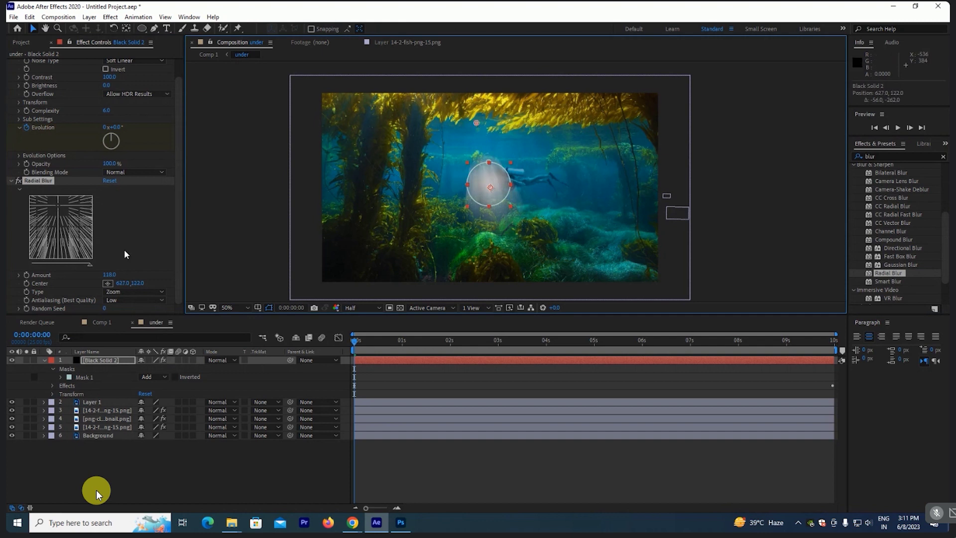
{"action": "mouse_move", "coordinate": [109, 274]}
{"action": "left_mouse_down"}
{"action": "mouse_move", "coordinate": [167, 269]}
{"action": "mouse_move", "coordinate": [157, 269]}
{"action": "left_mouse_up"}
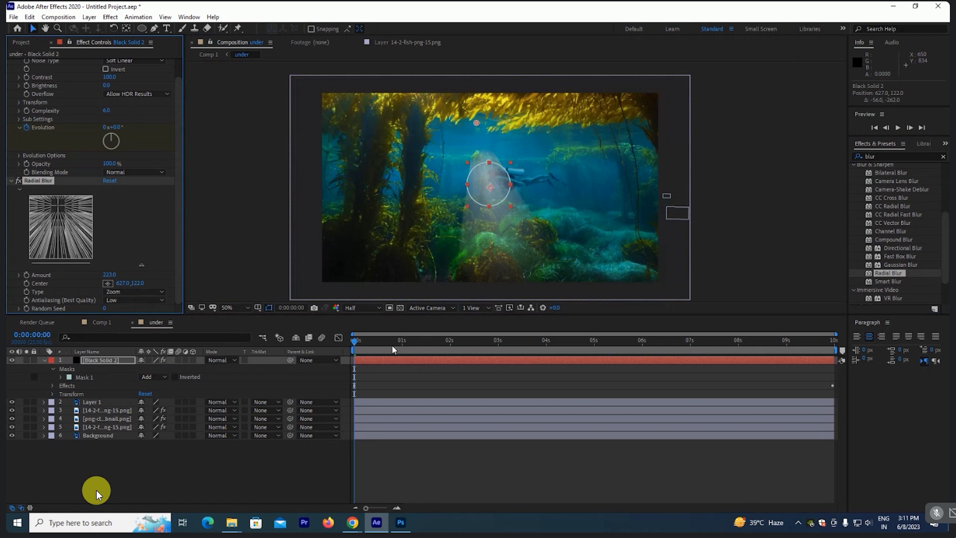
{"action": "left_click", "coordinate": [371, 341]}
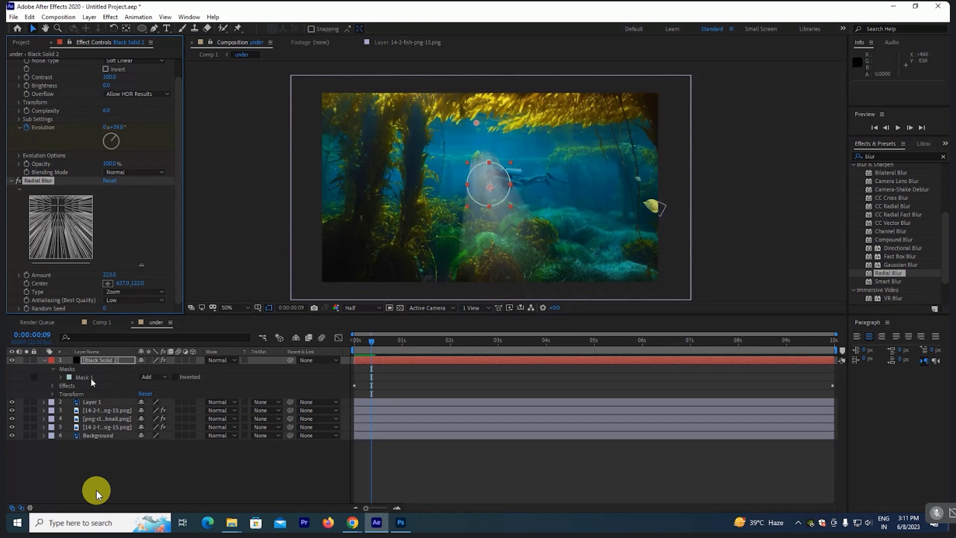
Step: Feather Mask 1 by 26 pixels and preview the softened circle
{"action": "left_click", "coordinate": [61, 377]}
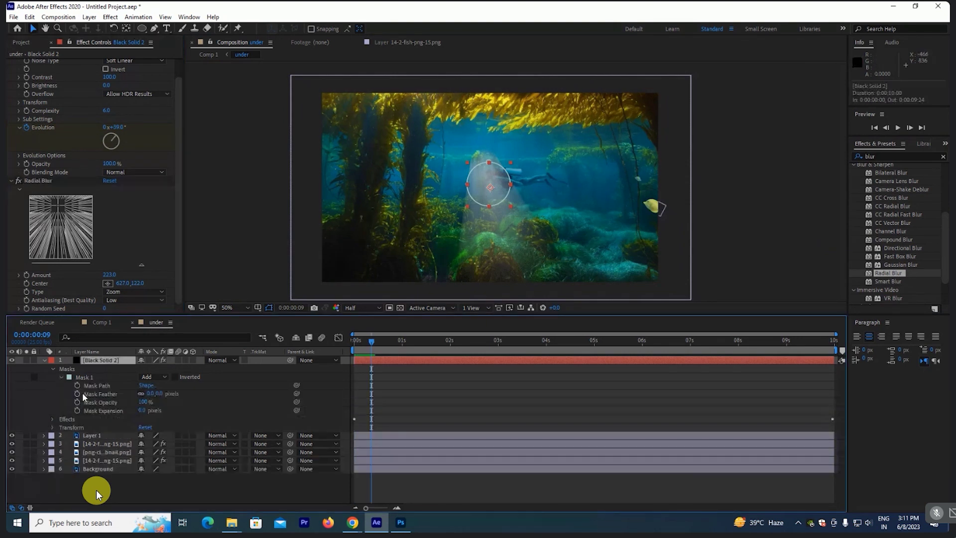
{"action": "left_click_drag", "start_coordinate": [150, 394], "coordinate": [160, 394]}
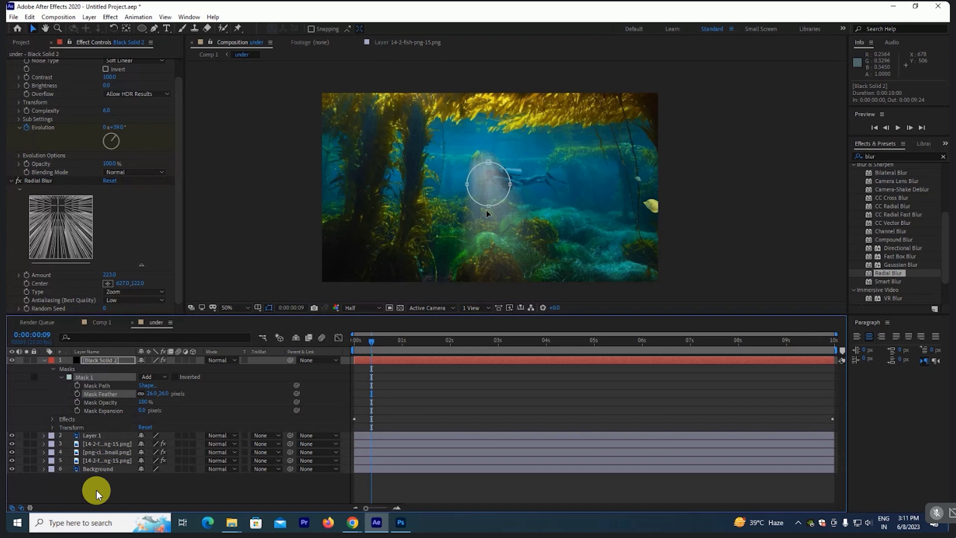
{"action": "key", "text": "space"}
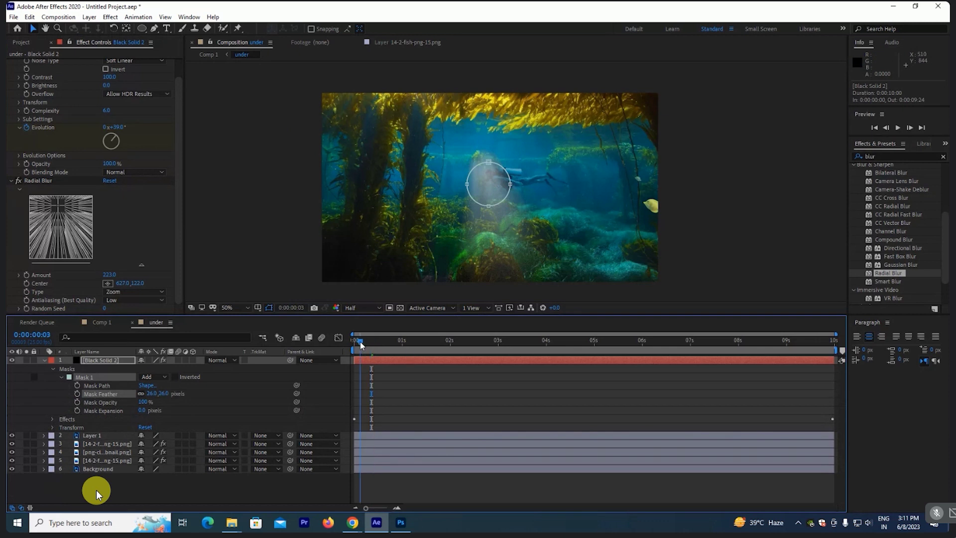
{"action": "left_click", "coordinate": [344, 235]}
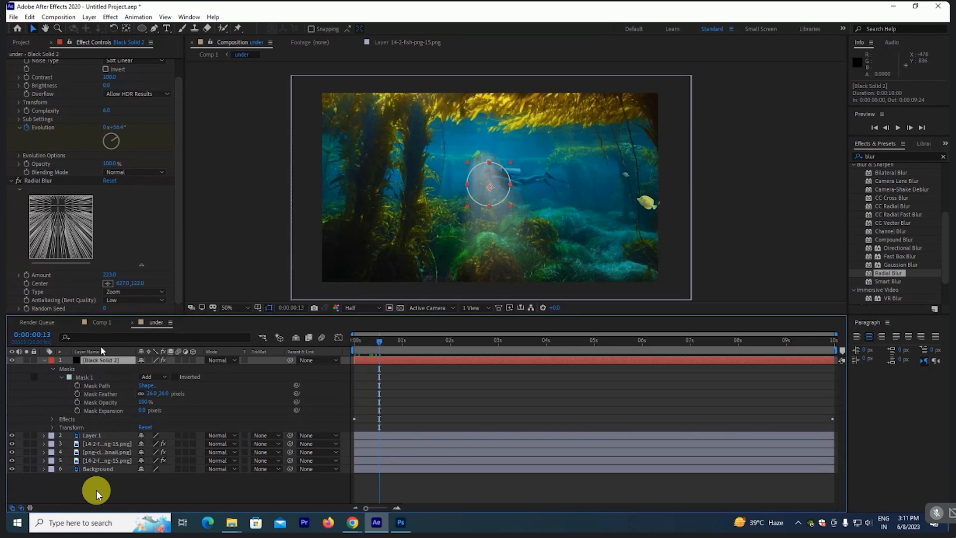
Step: Set Fractal Noise contrast to 288 and brightness to 13, then preview
{"action": "left_click", "coordinate": [183, 130]}
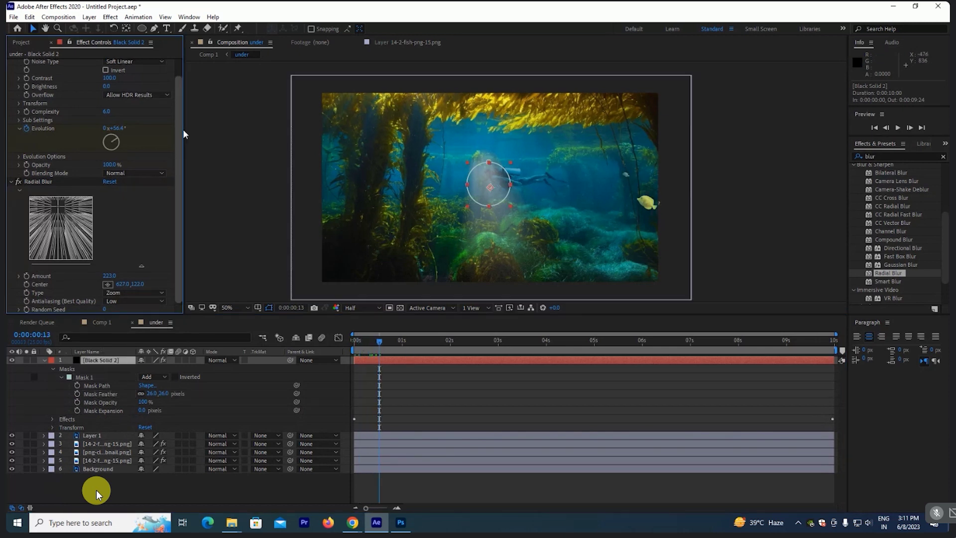
{"action": "scroll", "coordinate": [59, 128], "scroll_direction": "up", "scroll_amount": 1}
{"action": "mouse_move", "coordinate": [109, 96]}
{"action": "left_mouse_down"}
{"action": "mouse_move", "coordinate": [198, 87]}
{"action": "mouse_move", "coordinate": [114, 106]}
{"action": "left_mouse_up"}
{"action": "key", "text": "space"}
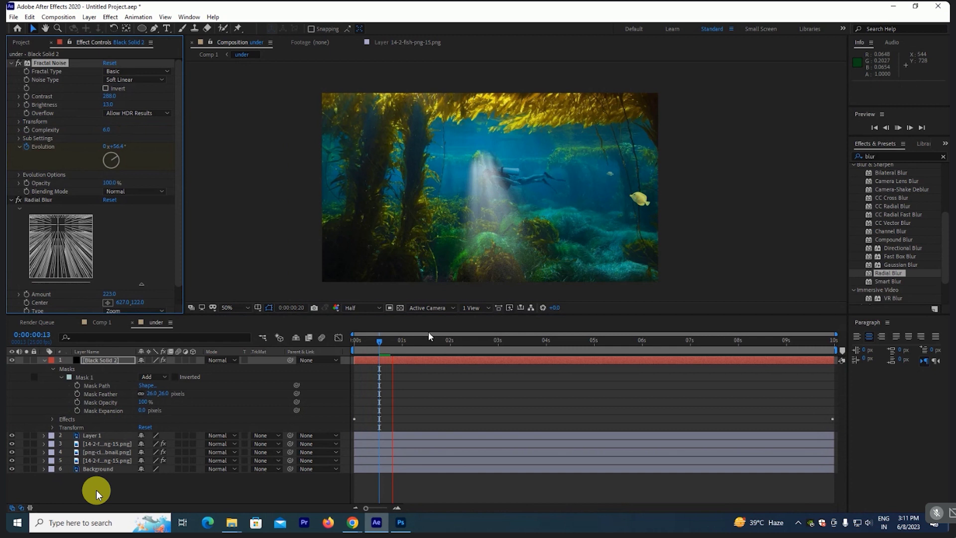
{"action": "left_click", "coordinate": [384, 342]}
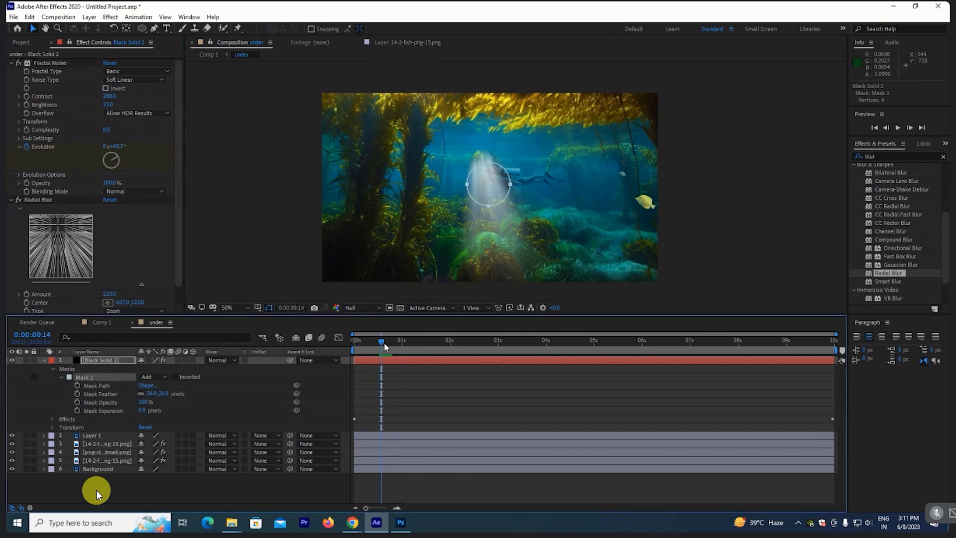
Step: Stretch the mask into a wide flat ellipse and move it up into the kelp canopy
{"action": "left_click_drag", "start_coordinate": [521, 183], "coordinate": [521, 185]}
{"action": "double_click", "coordinate": [506, 185]}
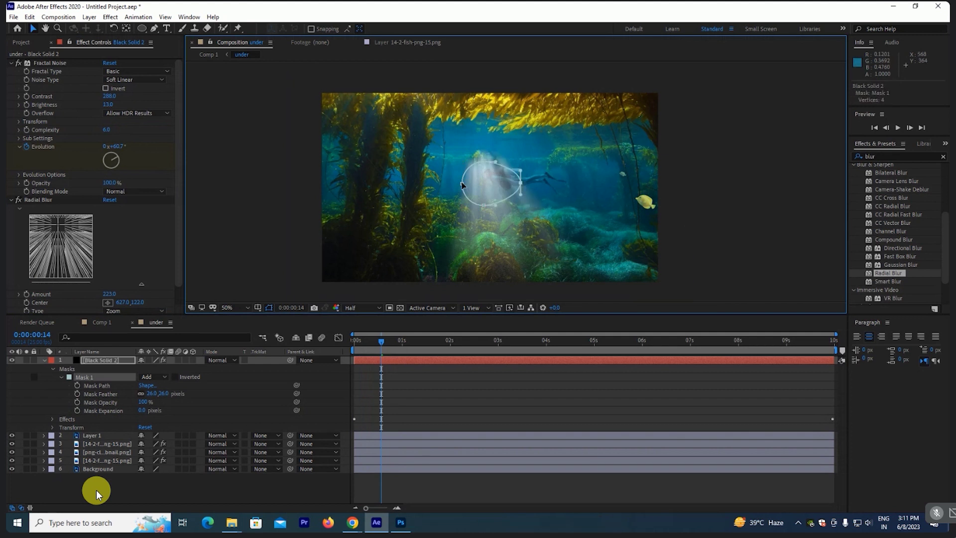
{"action": "left_click_drag", "start_coordinate": [462, 185], "coordinate": [438, 185]}
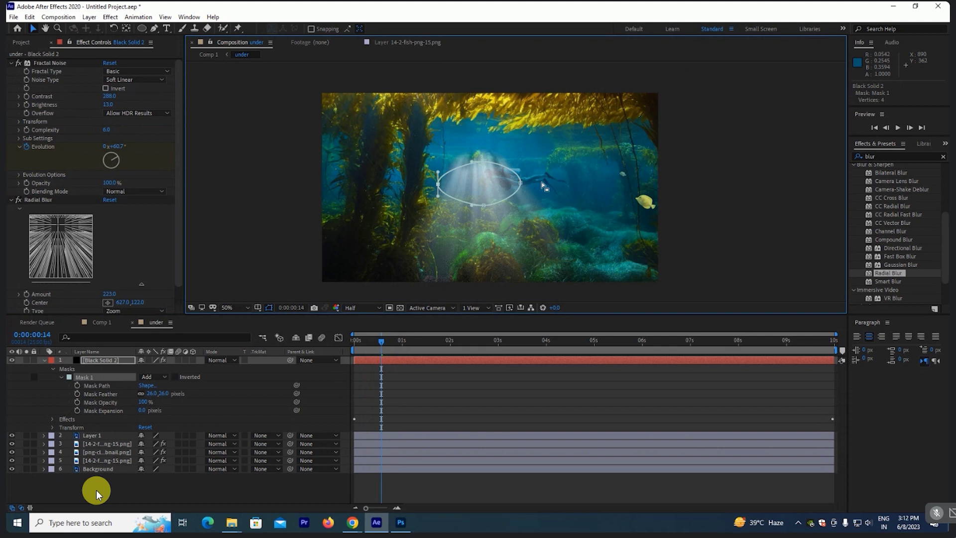
{"action": "left_click_drag", "start_coordinate": [520, 183], "coordinate": [532, 184]}
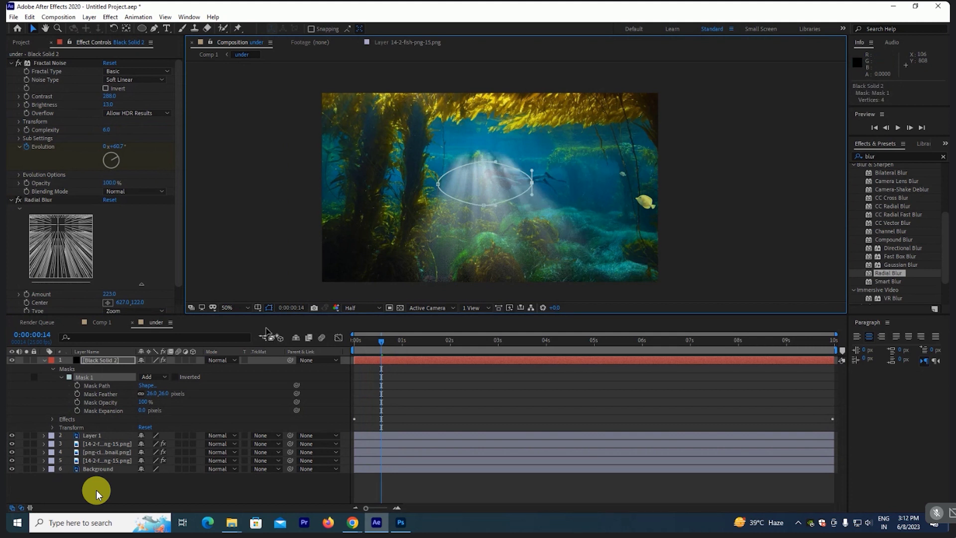
{"action": "double_click", "coordinate": [496, 199]}
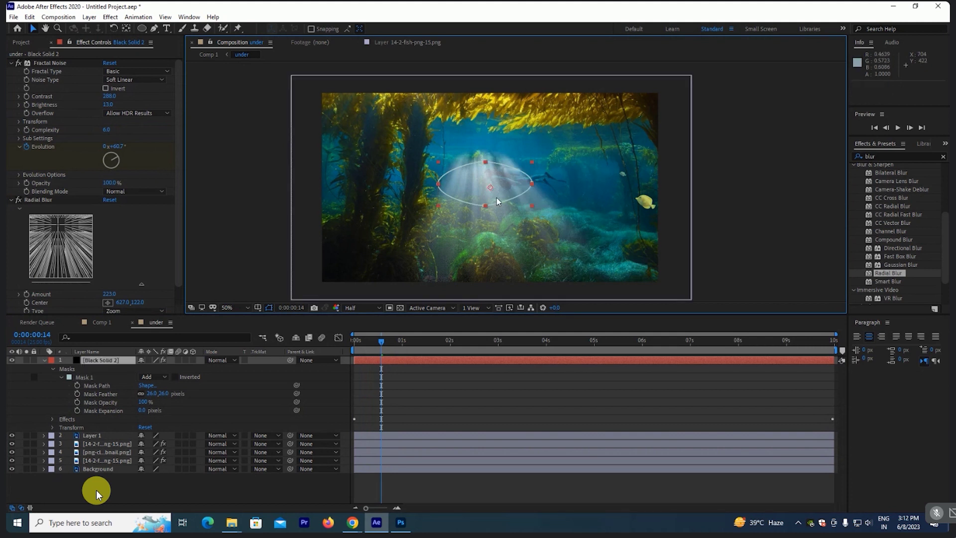
{"action": "left_click_drag", "start_coordinate": [497, 200], "coordinate": [500, 133]}
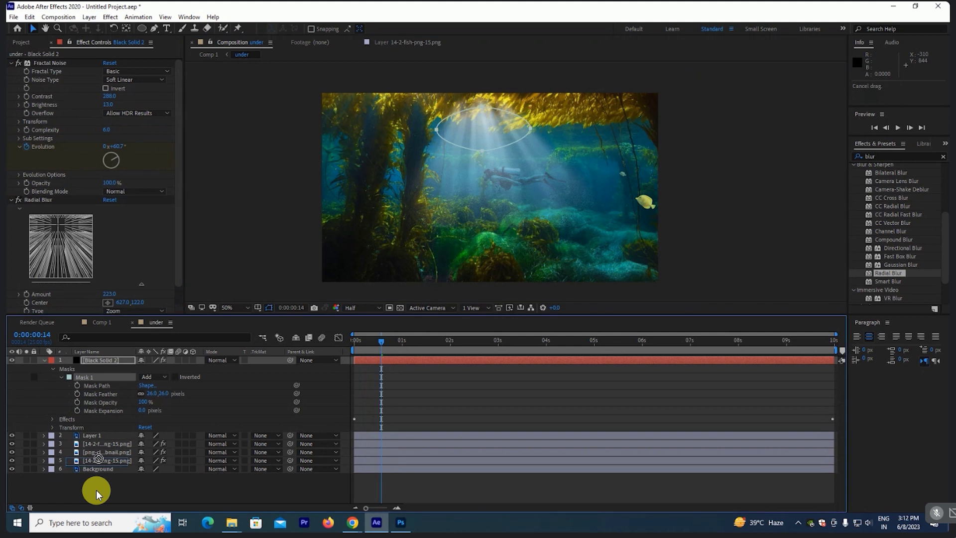
{"action": "left_click_drag", "start_coordinate": [107, 460], "coordinate": [104, 452]}
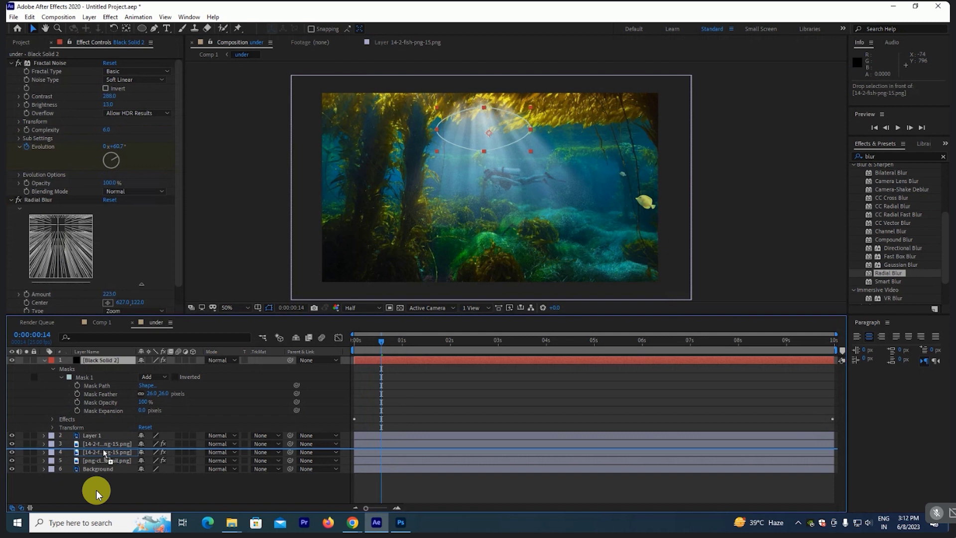
Step: Place the fish layer above Black Solid 2 and move the Radial Blur centre to 459.1,127.0
{"action": "left_click_drag", "start_coordinate": [104, 452], "coordinate": [104, 451]}
{"action": "key", "text": "space"}
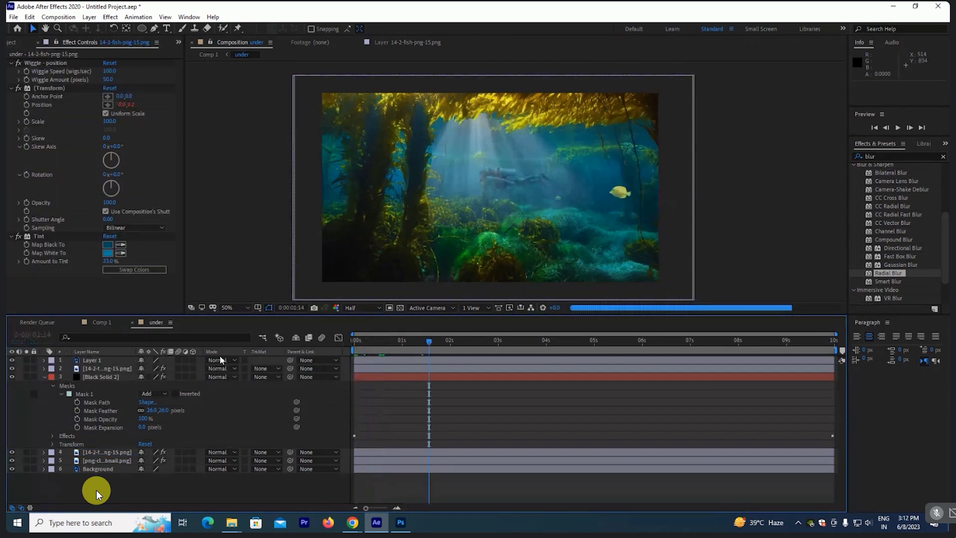
{"action": "left_click", "coordinate": [94, 377]}
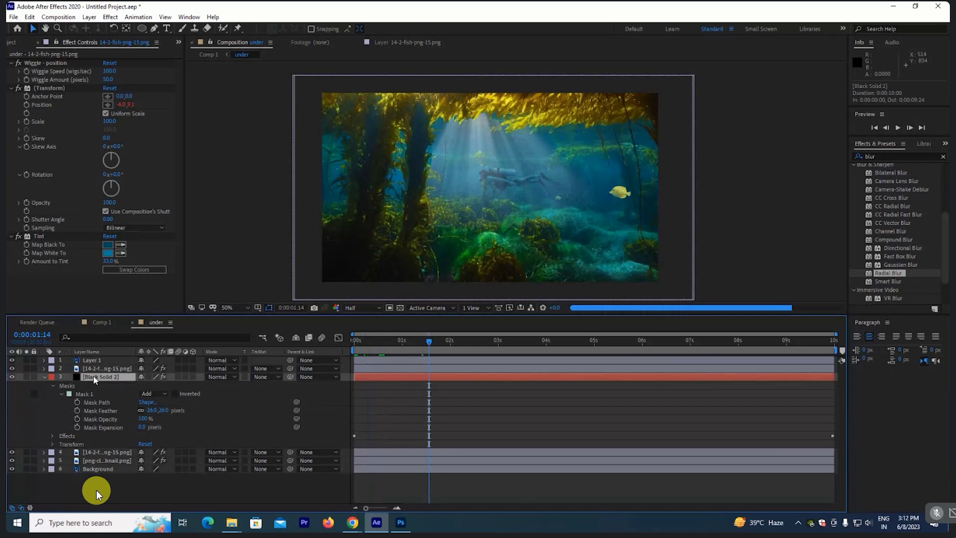
{"action": "left_click", "coordinate": [95, 378]}
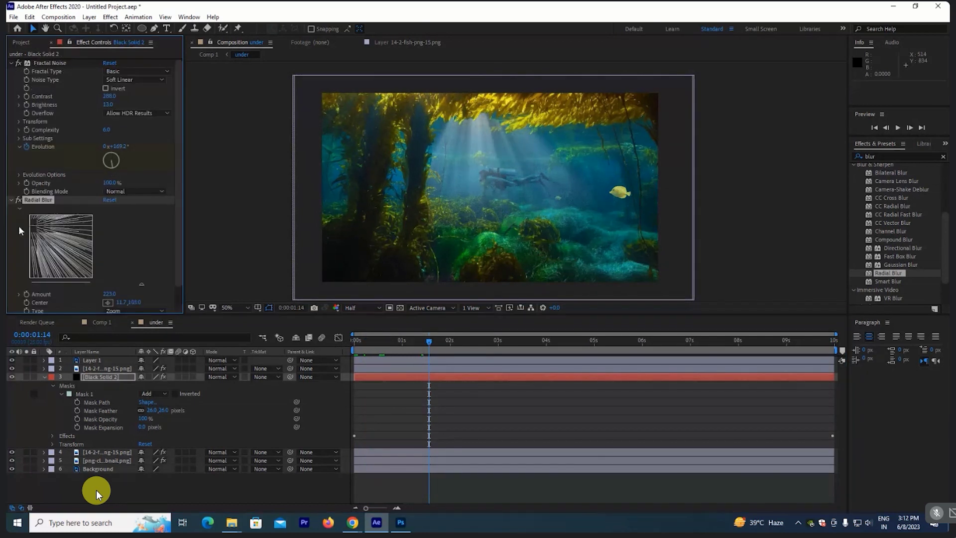
{"action": "mouse_move", "coordinate": [384, 79]}
{"action": "left_mouse_down"}
{"action": "mouse_move", "coordinate": [528, 91]}
{"action": "mouse_move", "coordinate": [434, 71]}
{"action": "left_mouse_up"}
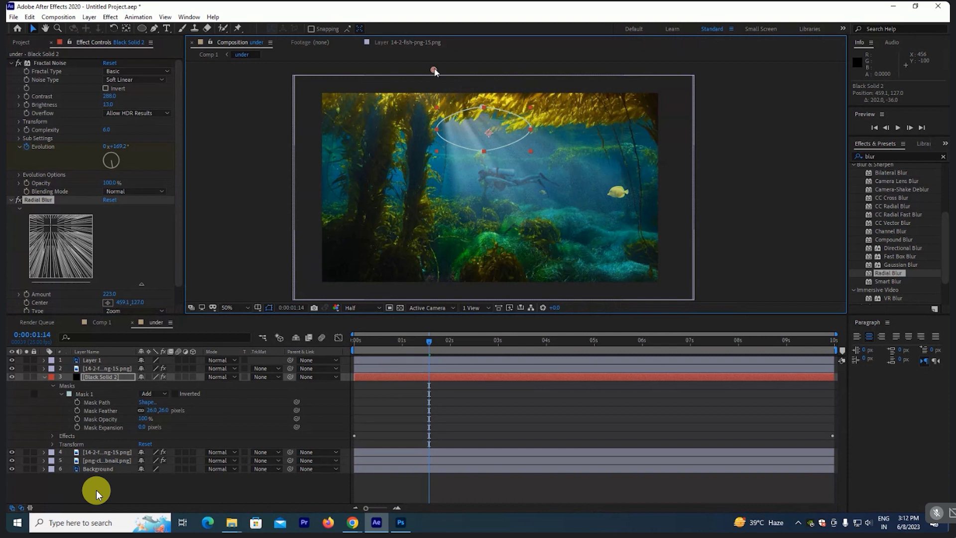
Step: Set Black Solid 2 to the Add blend mode and preview from the start
{"action": "left_click", "coordinate": [219, 377]}
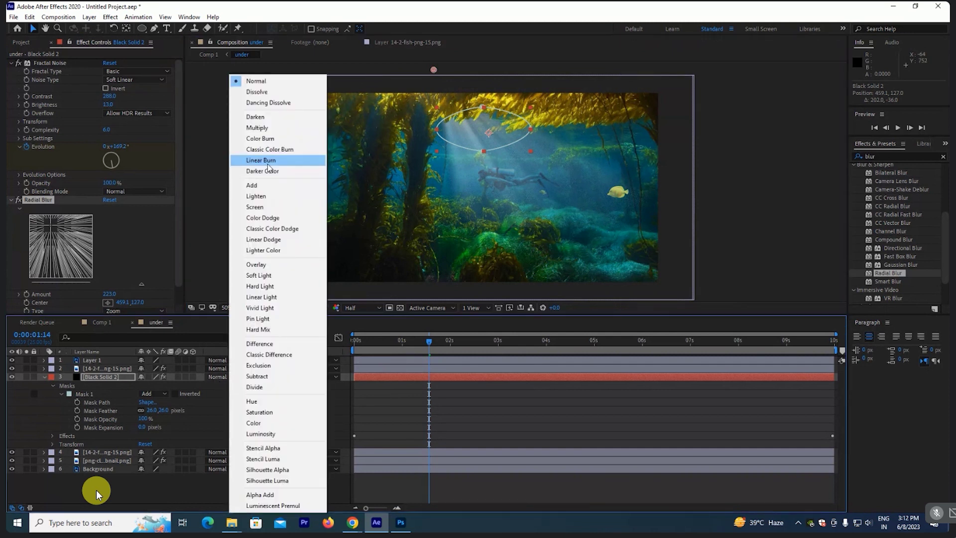
{"action": "left_click", "coordinate": [251, 185]}
{"action": "key", "text": "Home"}
{"action": "key", "text": "space"}
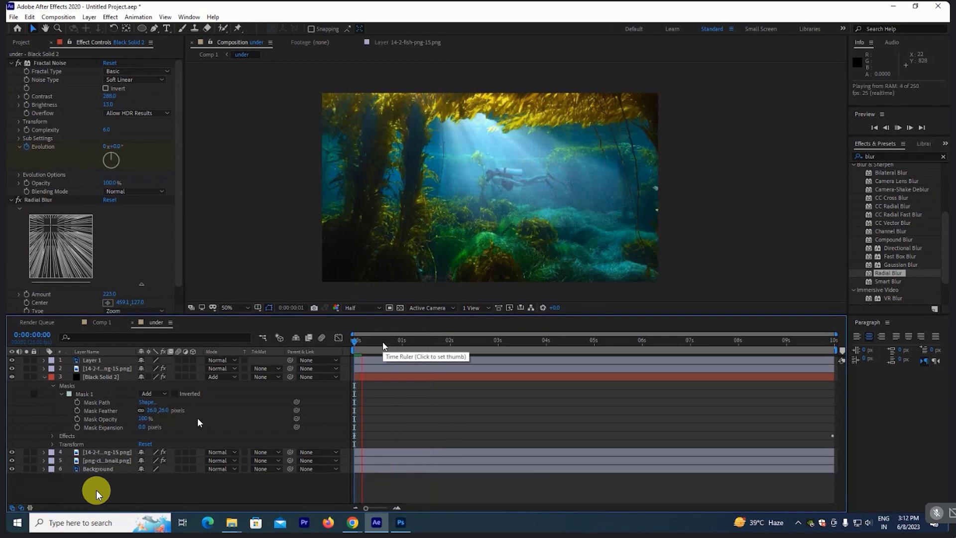
{"action": "key", "text": "space"}
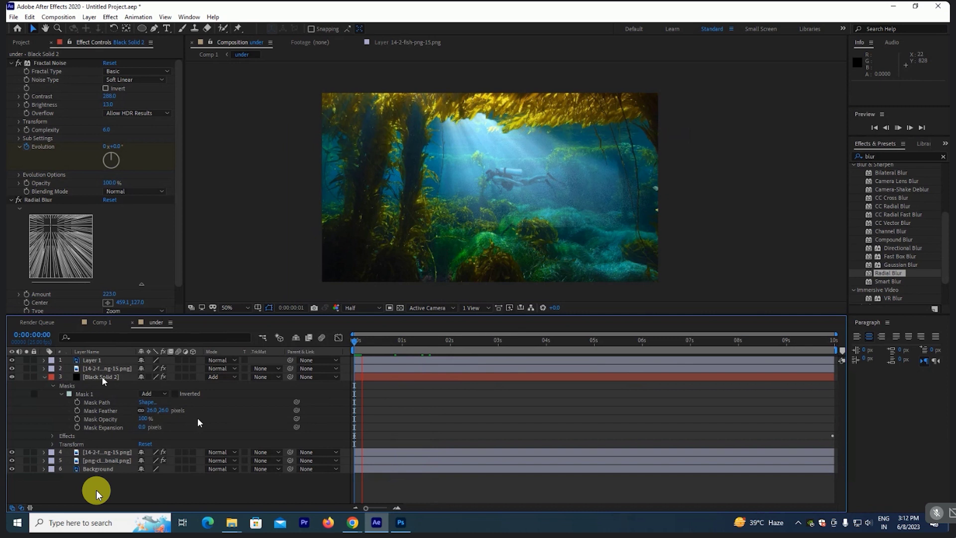
Step: Inspect Mask 1, preview the under comp again, and return to Comp 1
{"action": "left_click", "coordinate": [380, 154]}
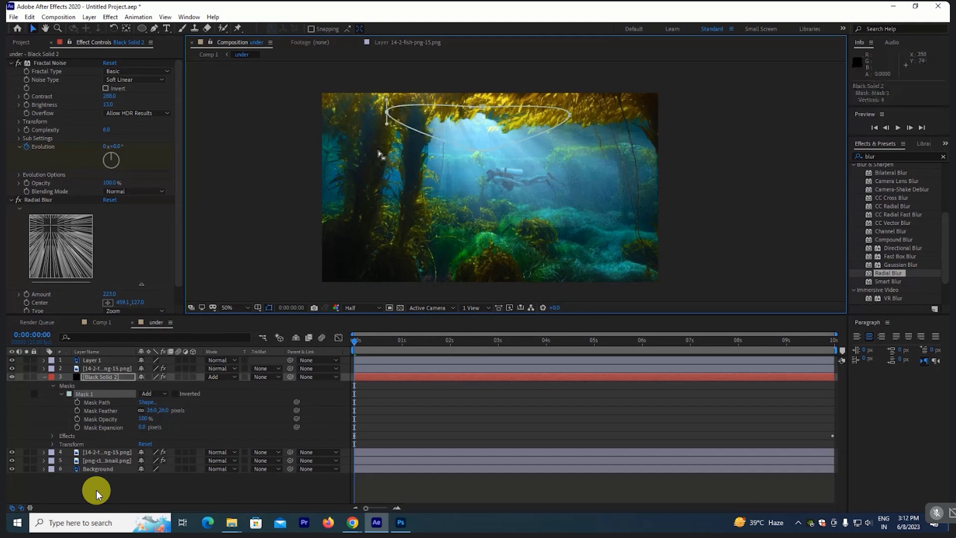
{"action": "left_click", "coordinate": [96, 492]}
{"action": "key", "text": "space"}
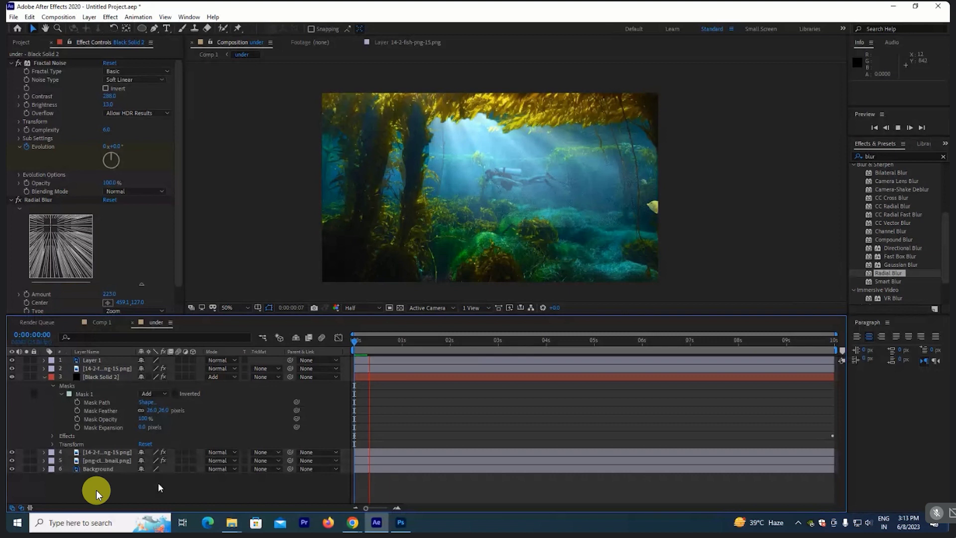
{"action": "key", "text": "shift+comma"}
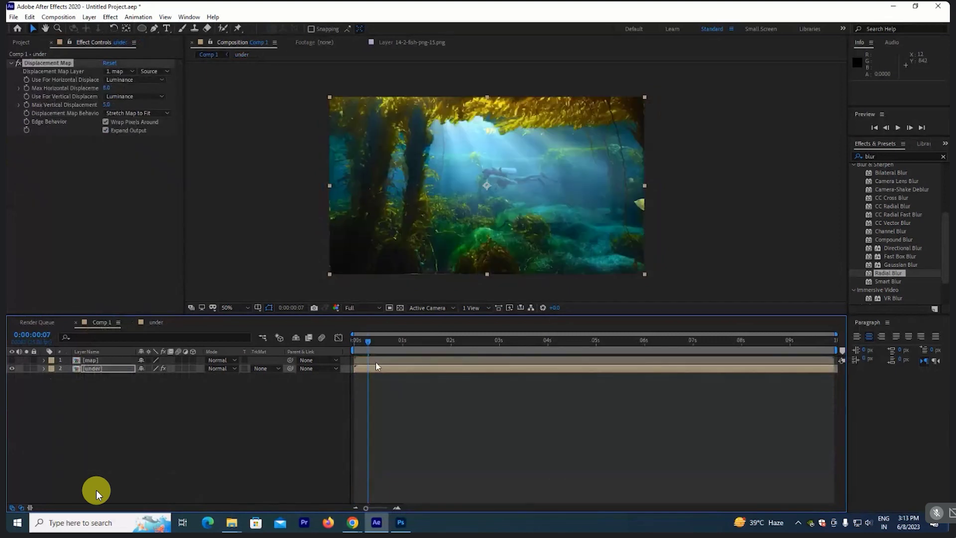
{"action": "key", "text": "Home"}
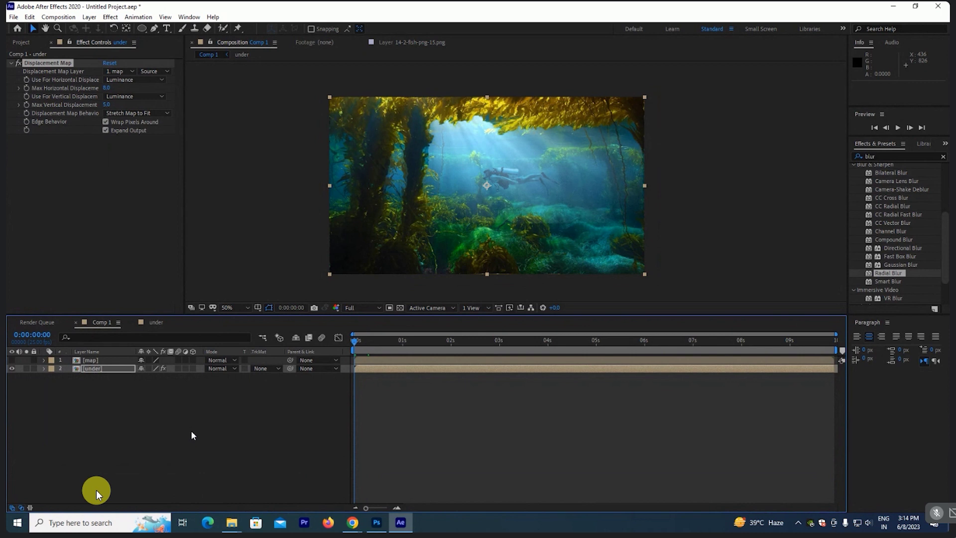
{"action": "left_click", "coordinate": [192, 432]}
Step: Play a cached preview of Comp 1 to watch the rippled kelp scene
{"action": "key", "text": "space"}
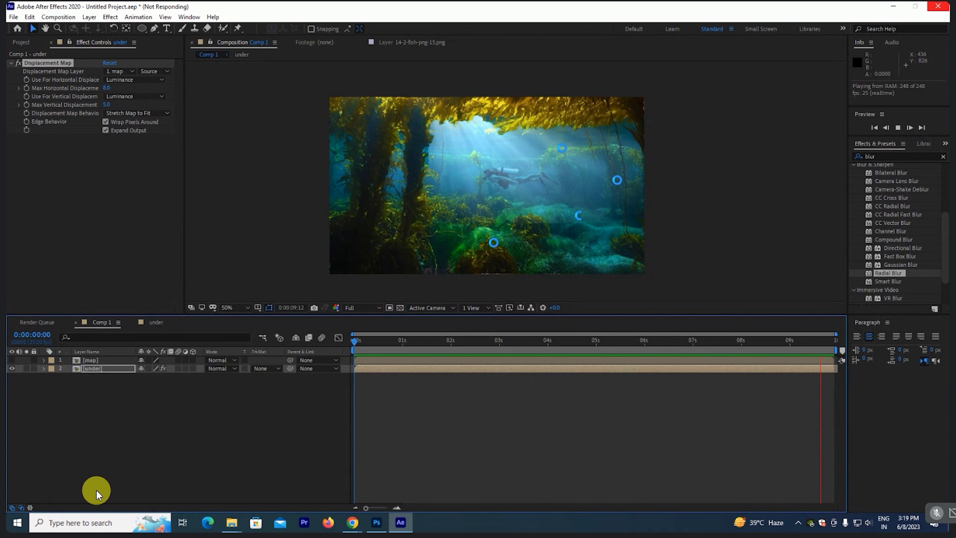
Step: Stop the preview and go from the flowchart back to the Comp 1 viewer
{"action": "key", "text": "q"}
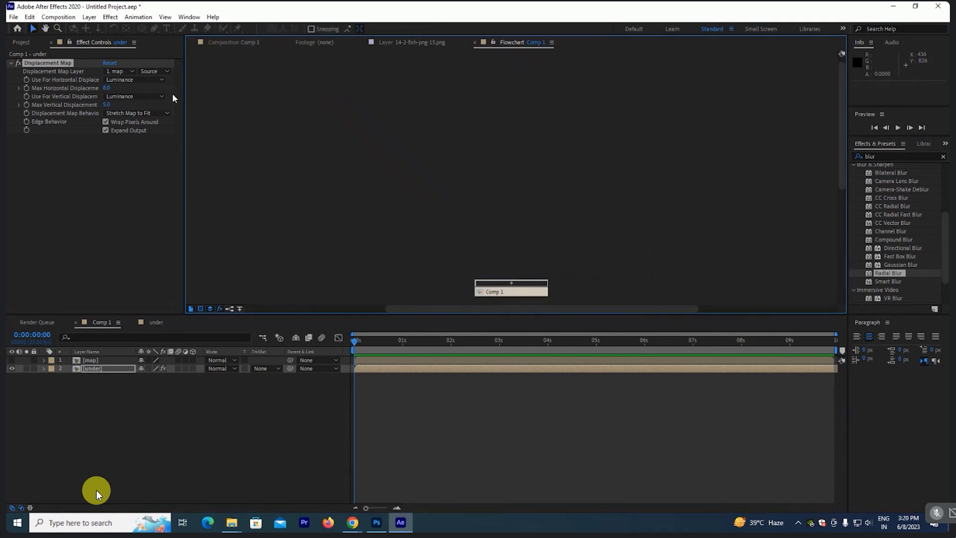
{"action": "left_click", "coordinate": [228, 48]}
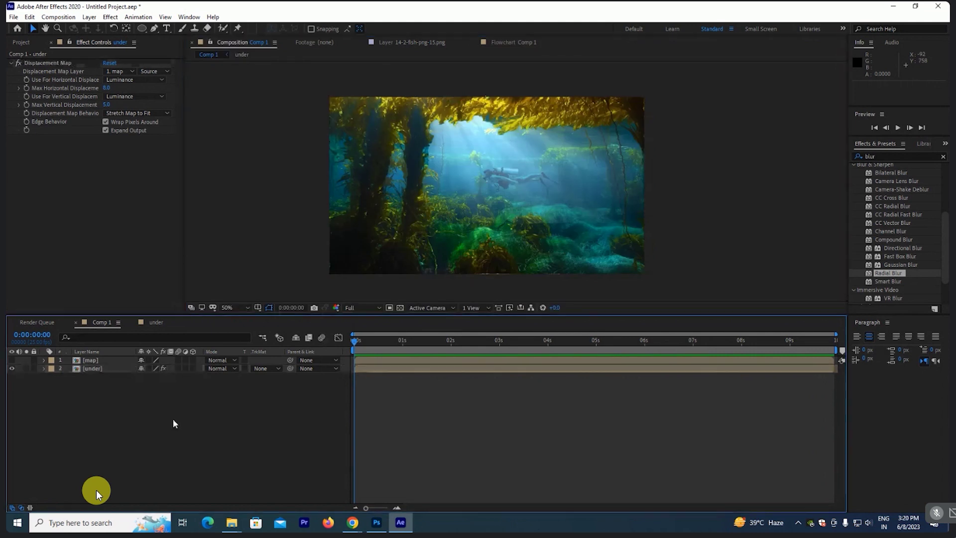
Step: Create a black solid with a full-frame ellipse mask and set the preview resolution to Half
{"action": "key", "text": "ctrl+y"}
{"action": "left_click", "coordinate": [273, 280]}
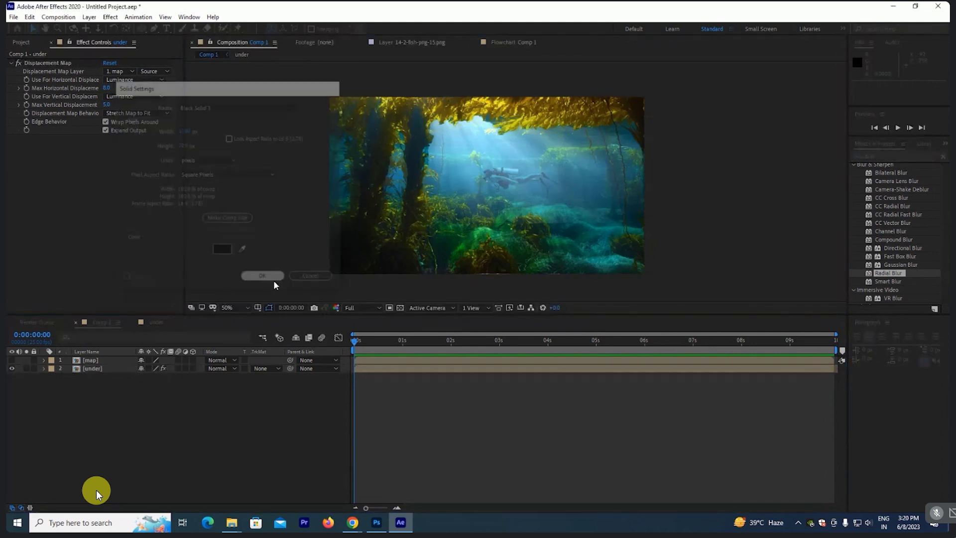
{"action": "double_click", "coordinate": [141, 29]}
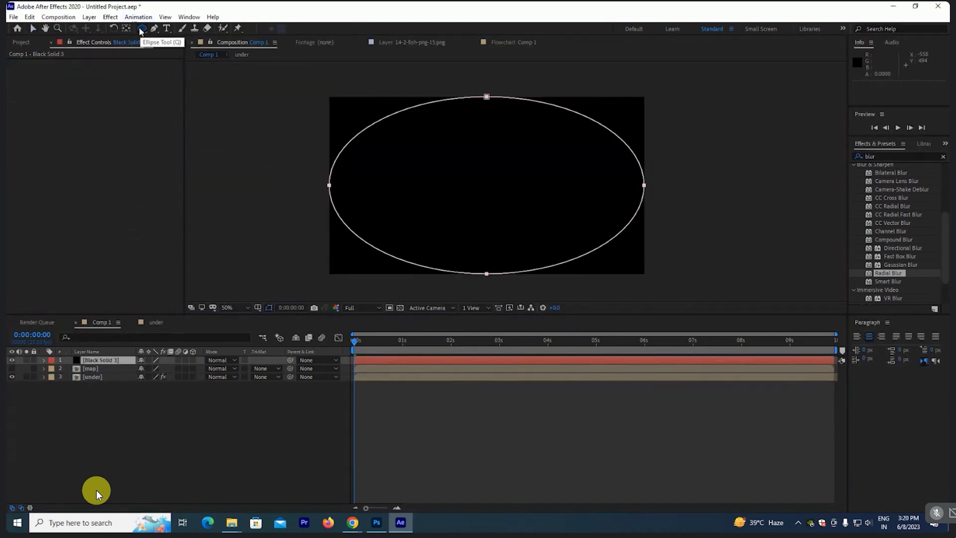
{"action": "key", "text": "v"}
{"action": "left_click", "coordinate": [43, 359]}
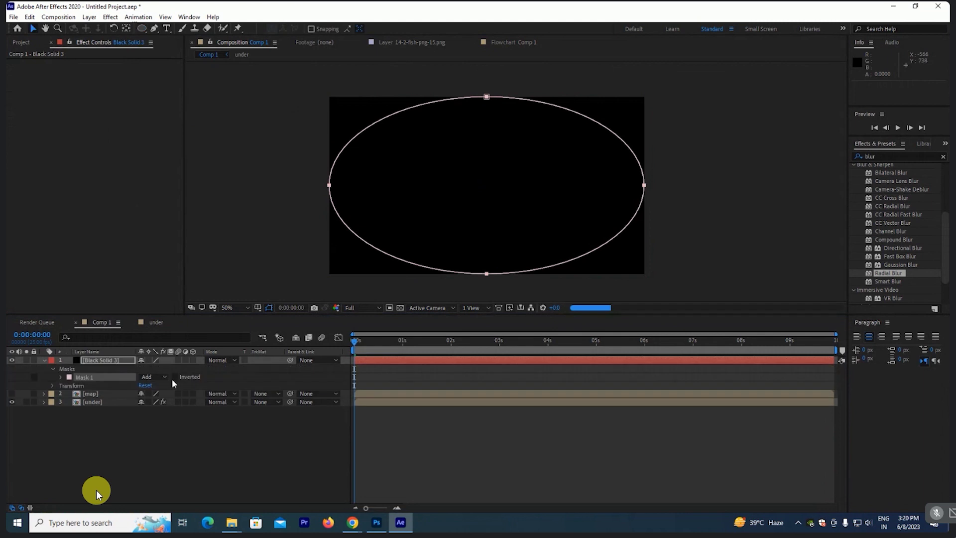
{"action": "left_click", "coordinate": [326, 364]}
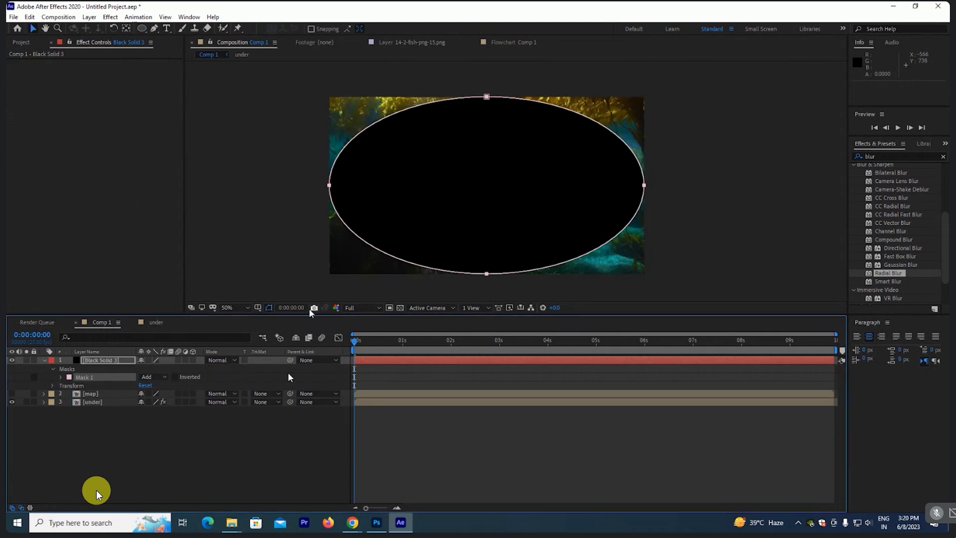
{"action": "left_click", "coordinate": [362, 308]}
{"action": "left_click", "coordinate": [369, 327]}
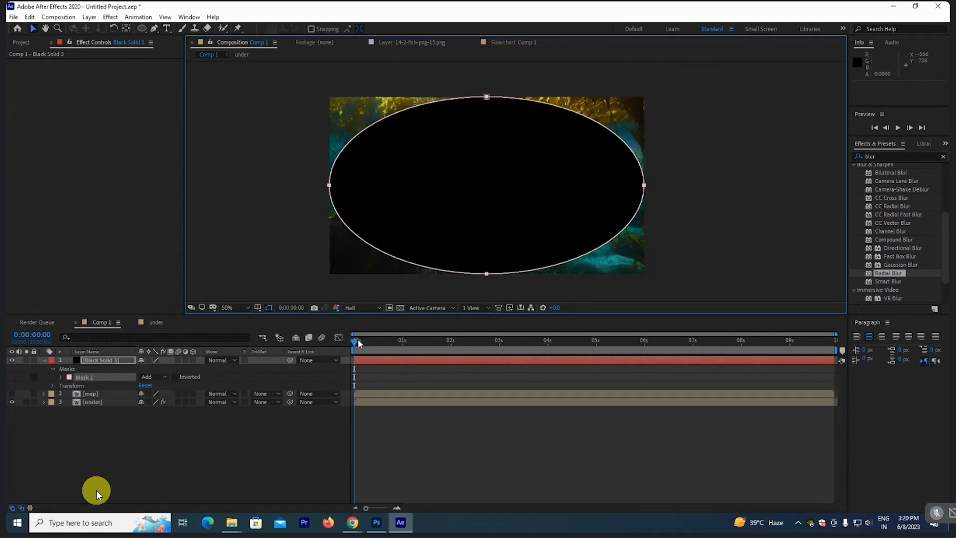
Step: Invert the ellipse mask and give it a 380-pixel feather to darken the edges
{"action": "left_click", "coordinate": [175, 377]}
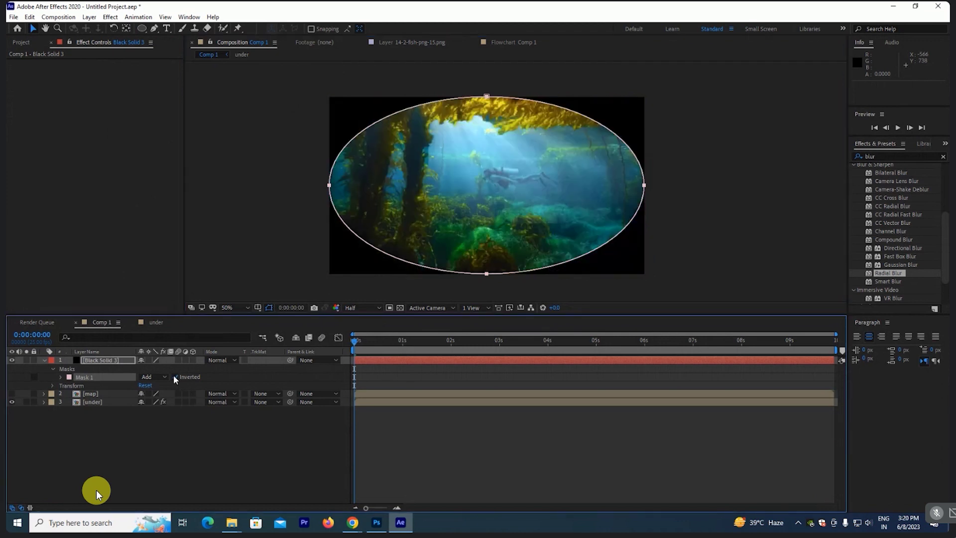
{"action": "left_click", "coordinate": [60, 377]}
{"action": "left_click_drag", "start_coordinate": [149, 393], "coordinate": [329, 391]}
{"action": "left_click", "coordinate": [273, 416]}
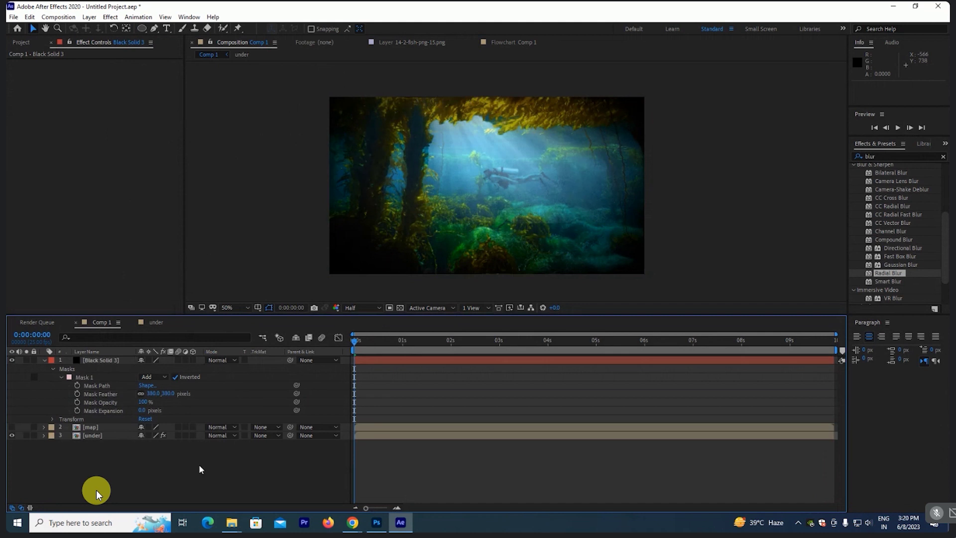
{"action": "left_click", "coordinate": [105, 362]}
Step: Lower the vignette solid's opacity to 35%
{"action": "key", "text": "t"}
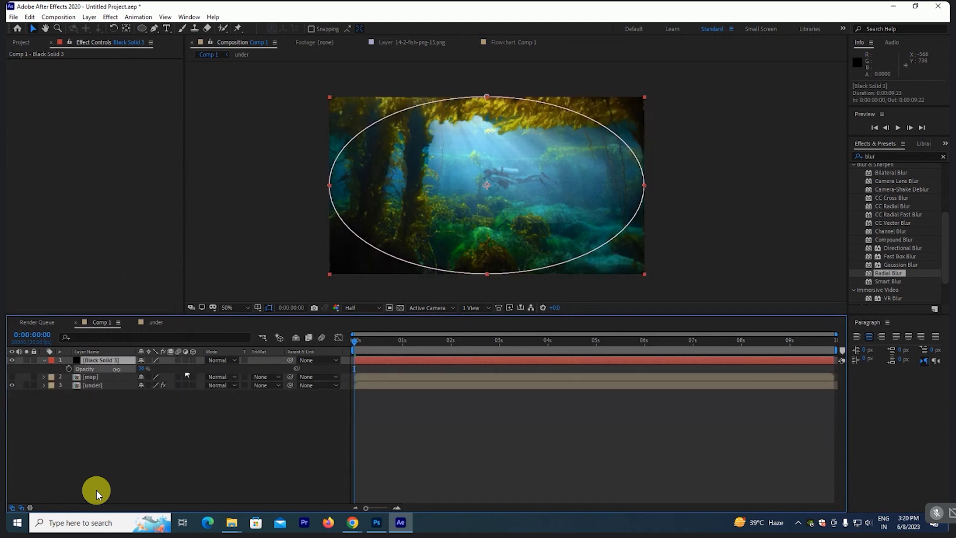
{"action": "left_click_drag", "start_coordinate": [144, 369], "coordinate": [116, 369]}
{"action": "left_click", "coordinate": [66, 408]}
Step: Compare the scene with and without the vignette, then add a new black solid, Black Solid 4
{"action": "left_click", "coordinate": [11, 360]}
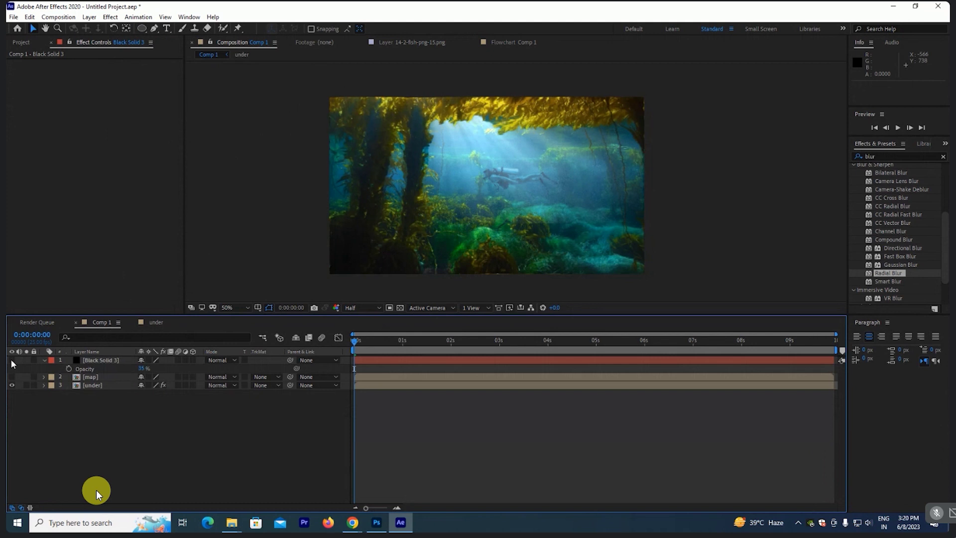
{"action": "left_click", "coordinate": [11, 360]}
{"action": "right_click", "coordinate": [90, 445]}
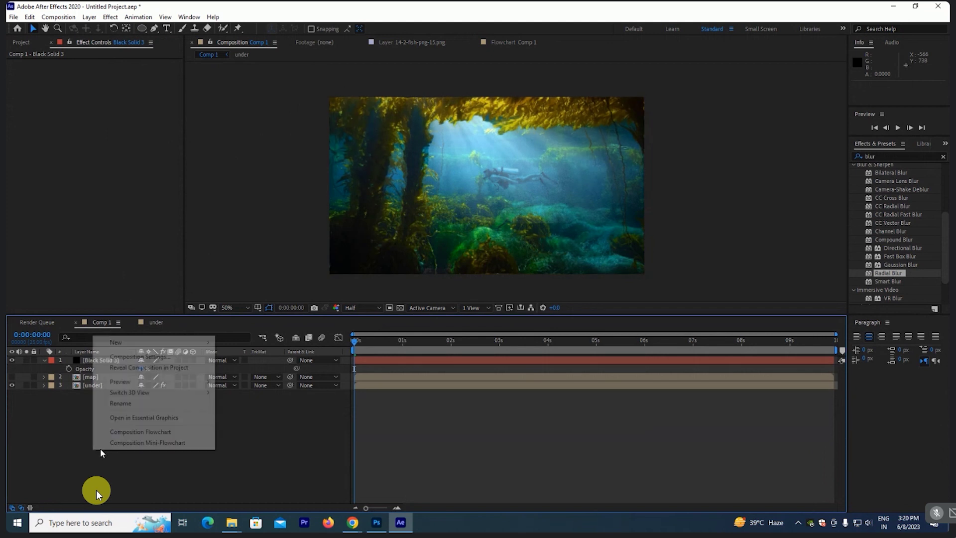
{"action": "mouse_move", "coordinate": [119, 382]}
{"action": "left_click", "coordinate": [42, 429]}
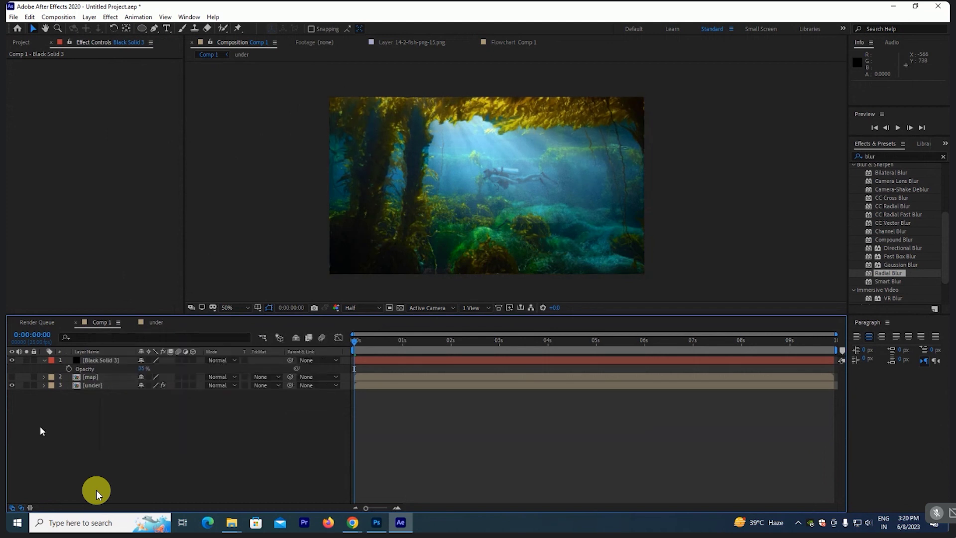
{"action": "key", "text": "ctrl+y"}
{"action": "left_click", "coordinate": [265, 278]}
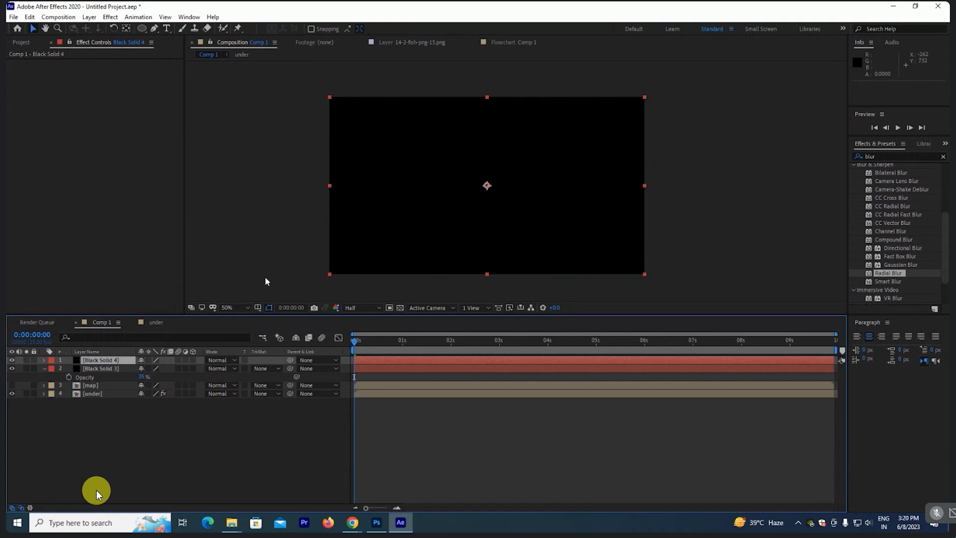
Step: Draw a wide rectangle mask across the frame's middle and invert it, leaving top and bottom bars
{"action": "left_click", "coordinate": [142, 29]}
{"action": "left_click", "coordinate": [187, 28]}
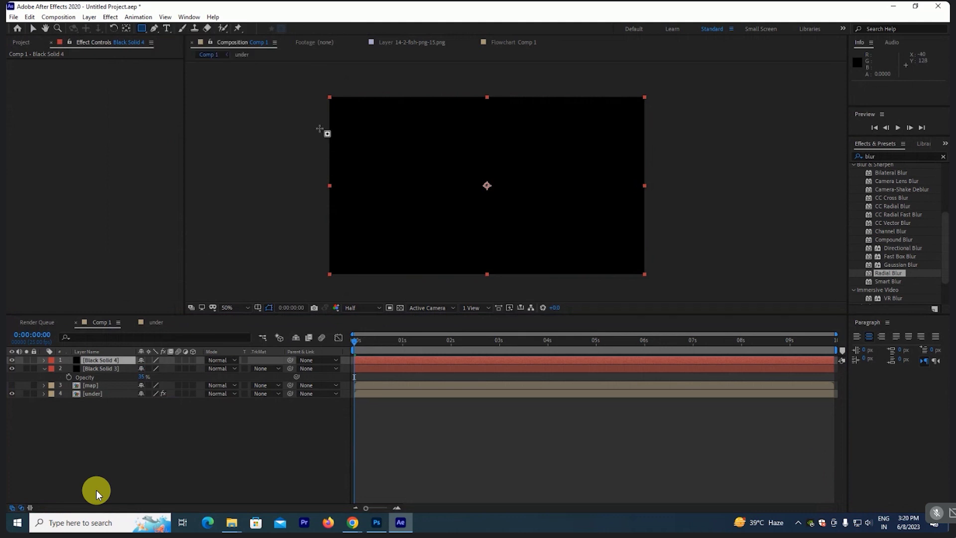
{"action": "left_click_drag", "start_coordinate": [324, 123], "coordinate": [691, 246]}
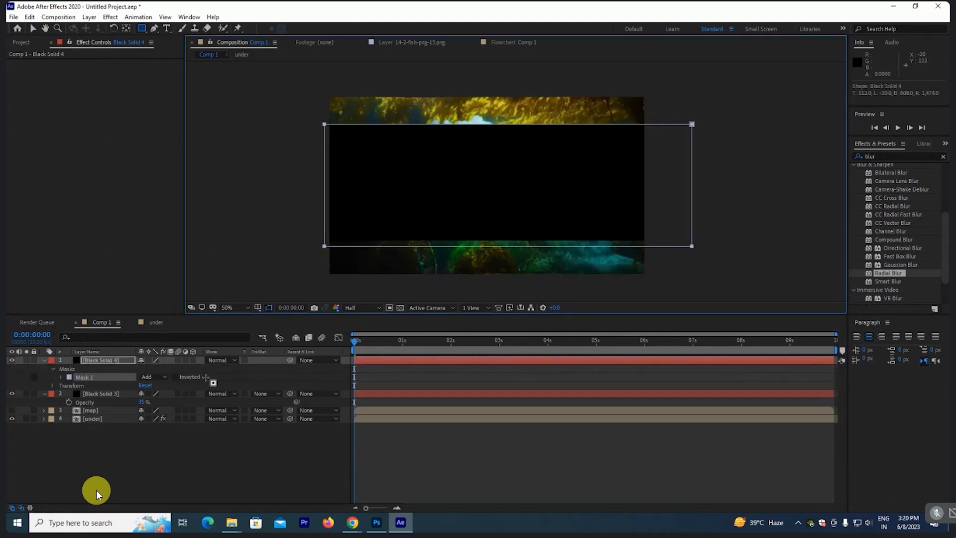
{"action": "left_click", "coordinate": [175, 376]}
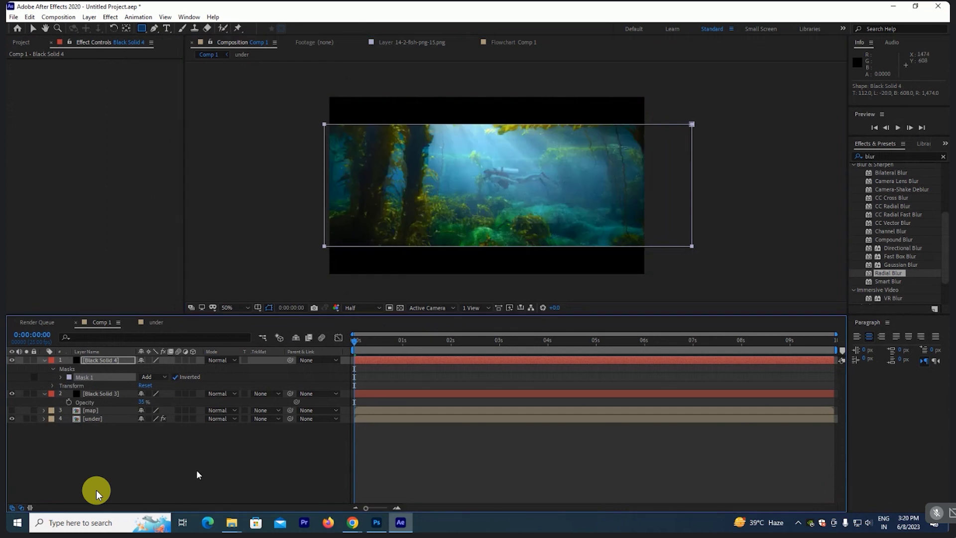
{"action": "left_click", "coordinate": [428, 362]}
{"action": "left_click", "coordinate": [8, 443]}
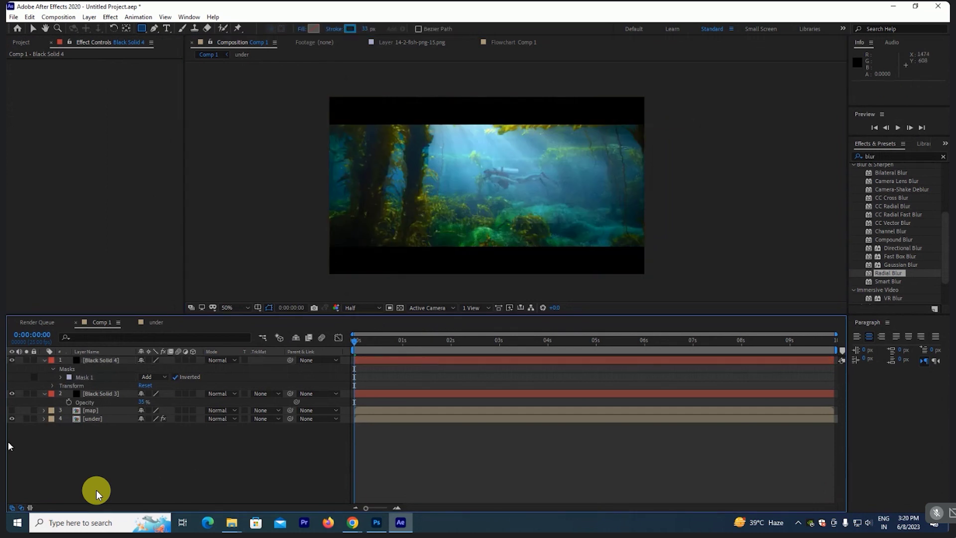
{"action": "key", "text": "space"}
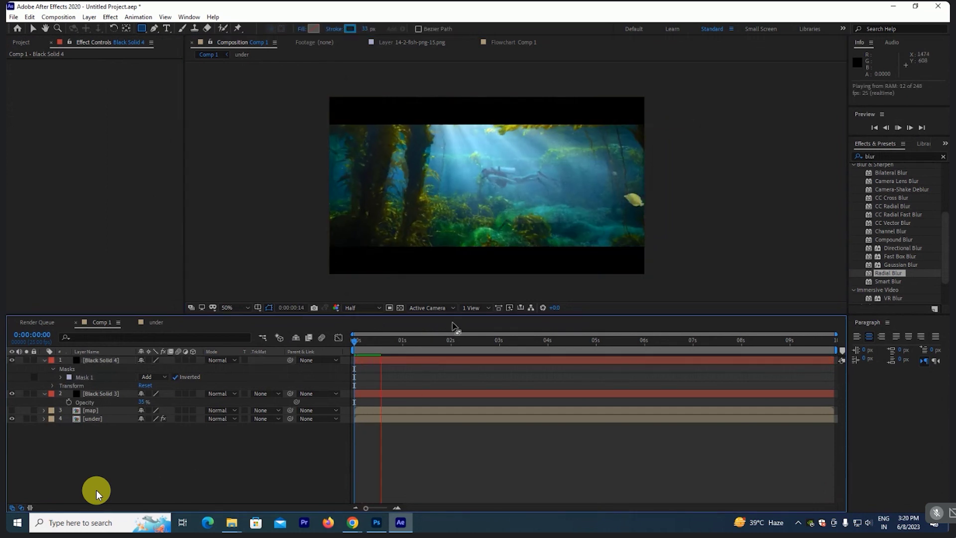
{"action": "key", "text": "space"}
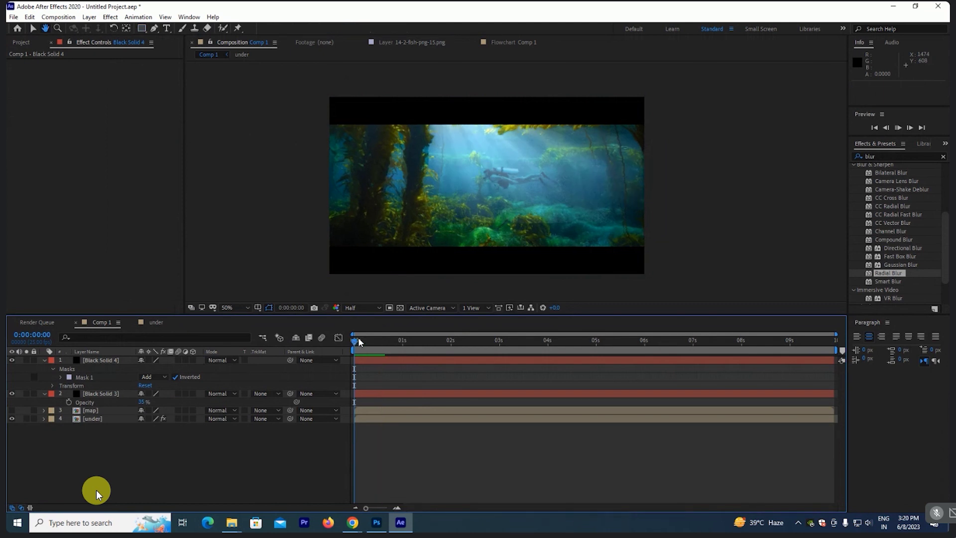
{"action": "key", "text": "space"}
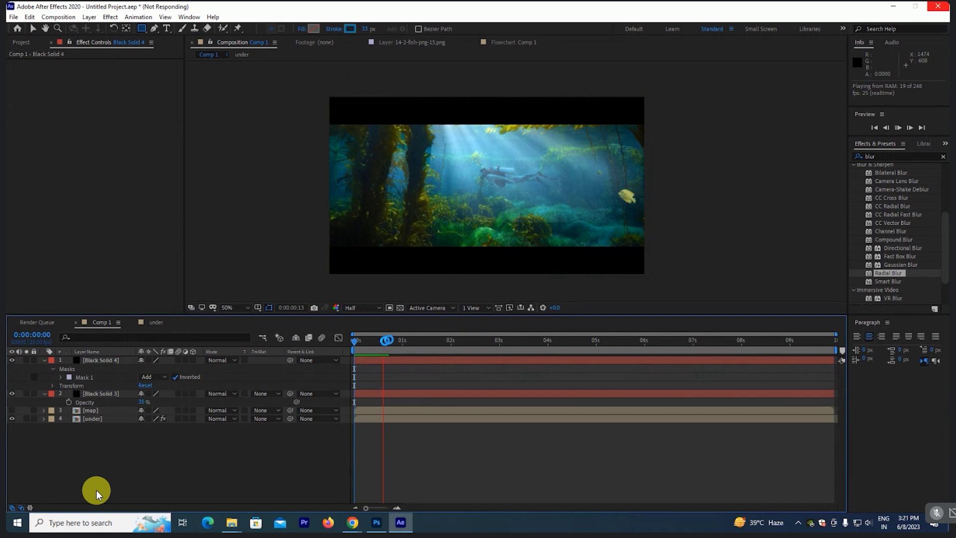
{"action": "key", "text": "space"}
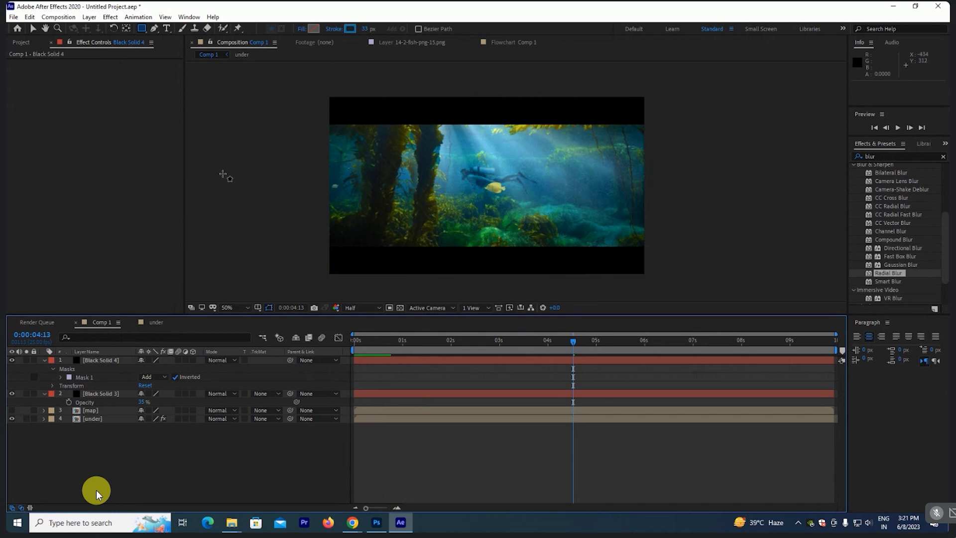
{"action": "left_click", "coordinate": [513, 341]}
{"action": "mouse_move", "coordinate": [502, 341]}
{"action": "left_mouse_down"}
{"action": "mouse_move", "coordinate": [293, 321]}
{"action": "mouse_move", "coordinate": [436, 321]}
{"action": "mouse_move", "coordinate": [354, 333]}
{"action": "left_mouse_up"}
{"action": "left_click", "coordinate": [198, 440]}
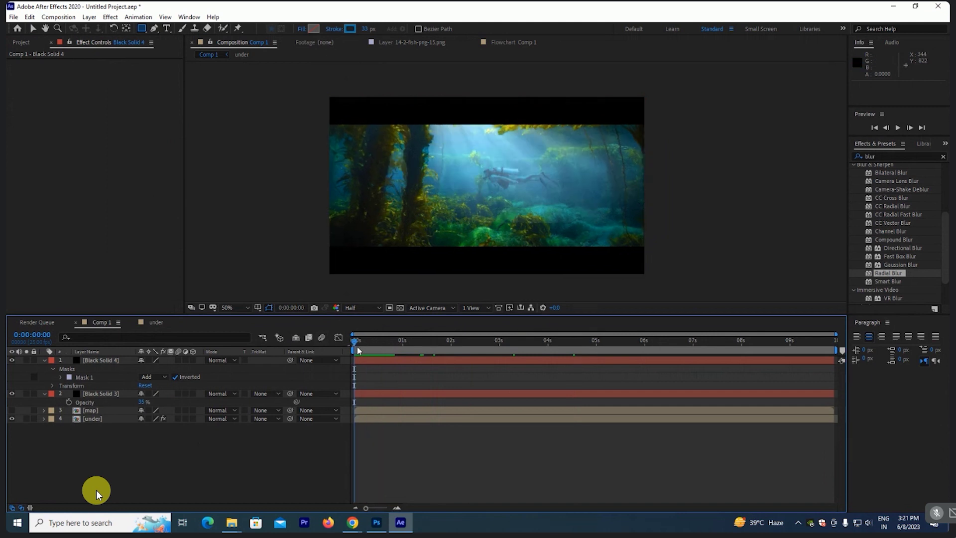
{"action": "key", "text": "space"}
{"action": "left_click", "coordinate": [387, 341]}
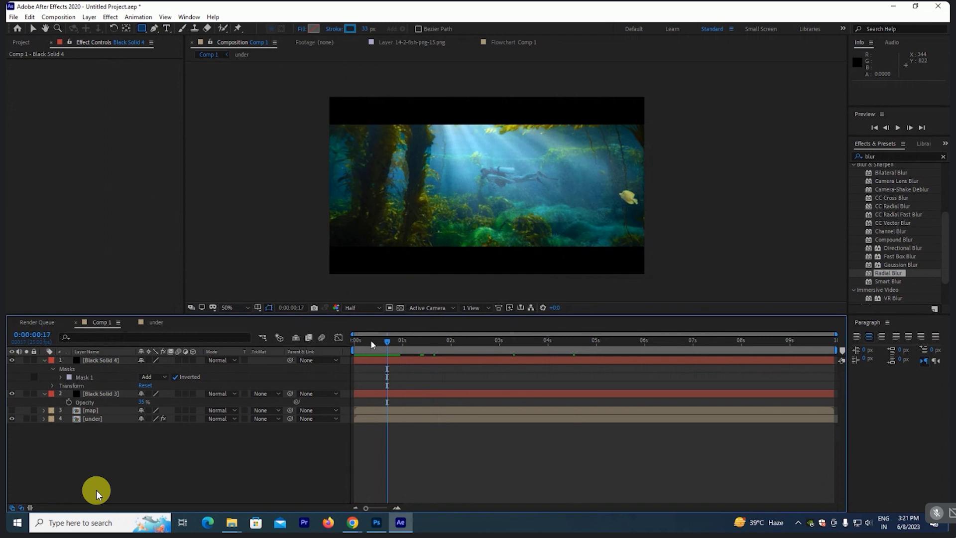
{"action": "key", "text": "space"}
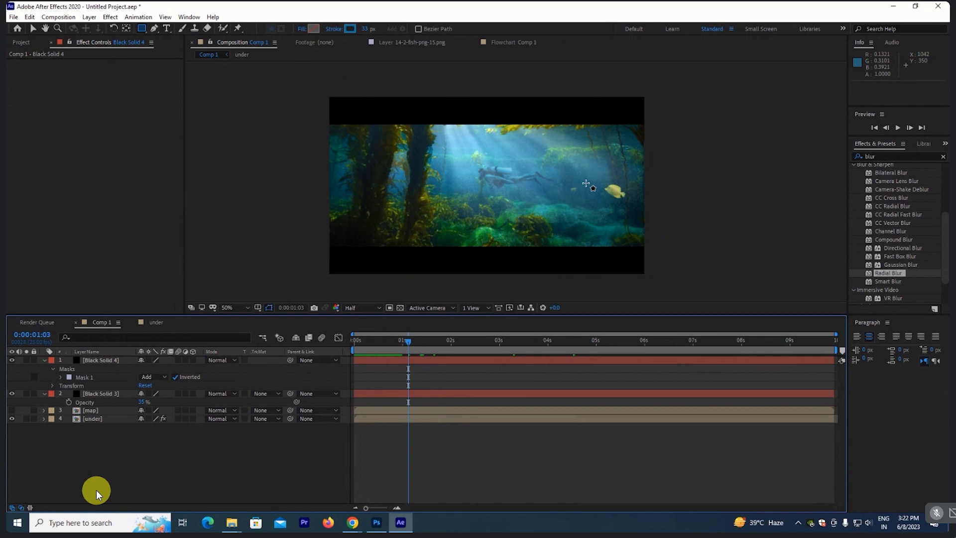
{"action": "key", "text": "v"}
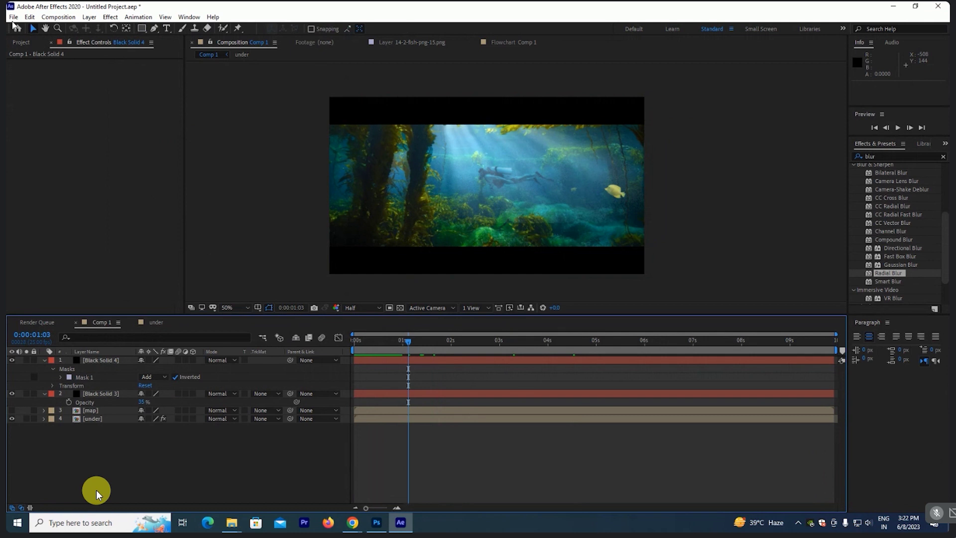
Step: Start Collect Files and save the project into a new folder named 'saif'
{"action": "left_click", "coordinate": [13, 19]}
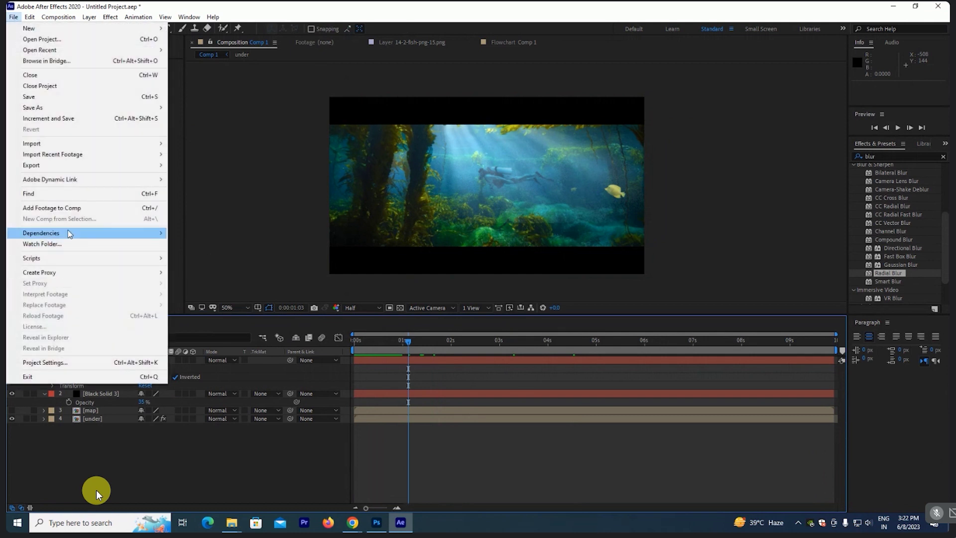
{"action": "mouse_move", "coordinate": [69, 233]}
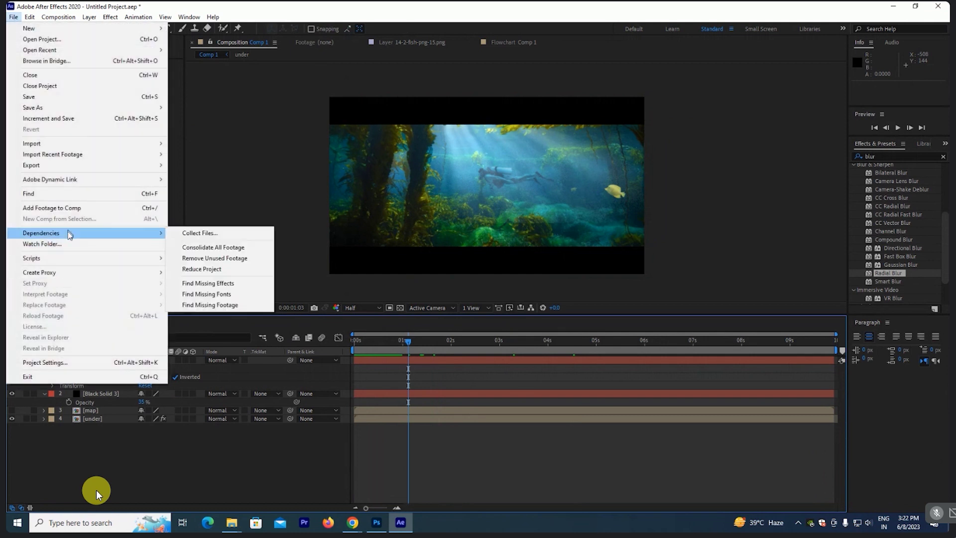
{"action": "left_click", "coordinate": [230, 235]}
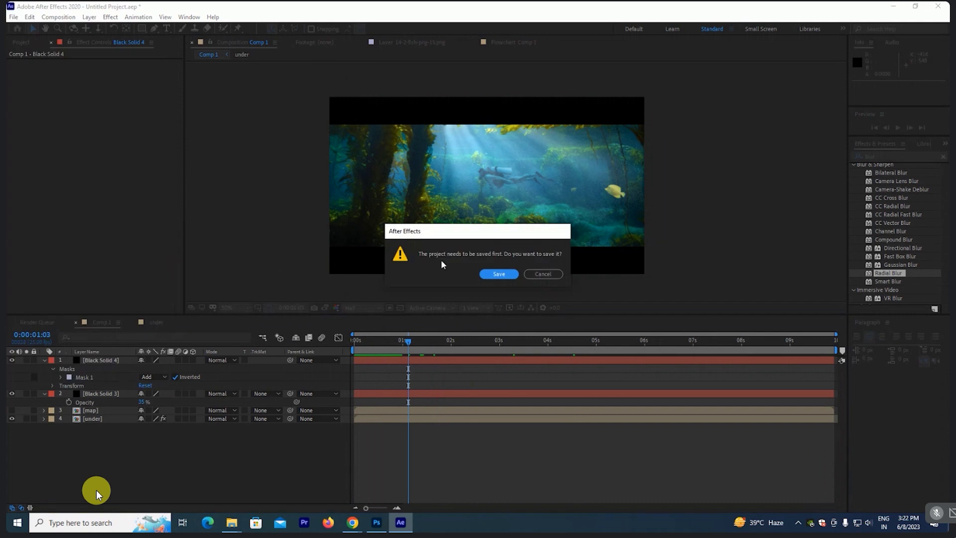
{"action": "left_click", "coordinate": [508, 275]}
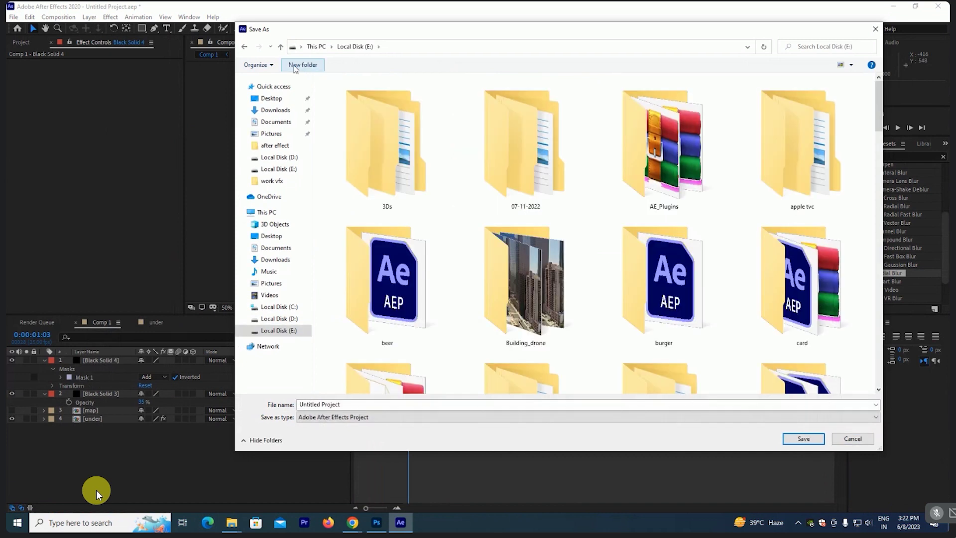
{"action": "left_click", "coordinate": [296, 65]}
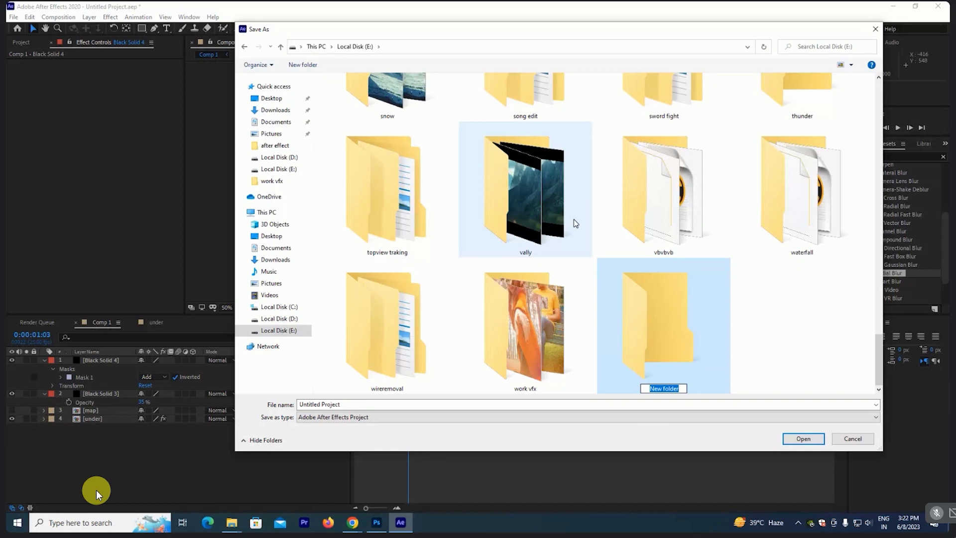
{"action": "type", "text": "sai"}
{"action": "type", "text": "f"}
{"action": "key", "text": "Return"}
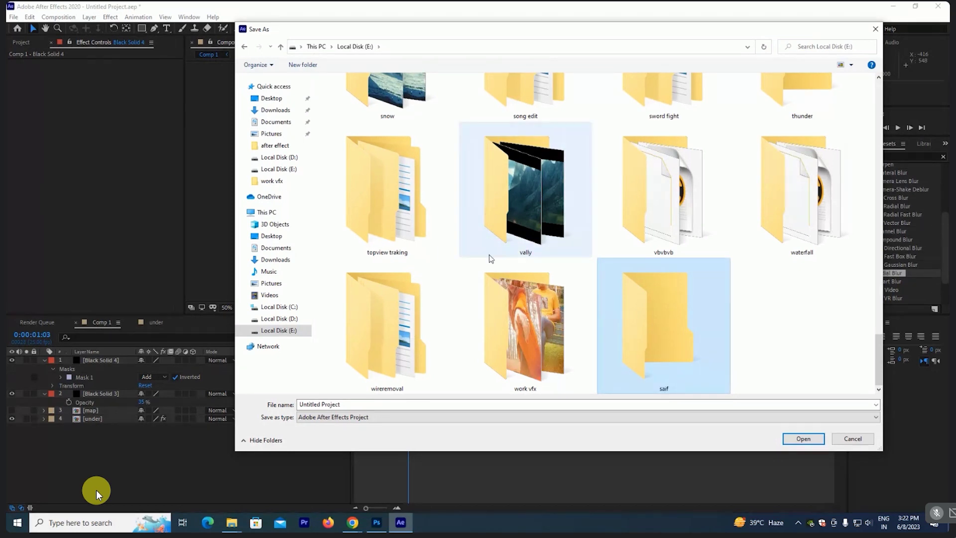
{"action": "key", "text": "Return"}
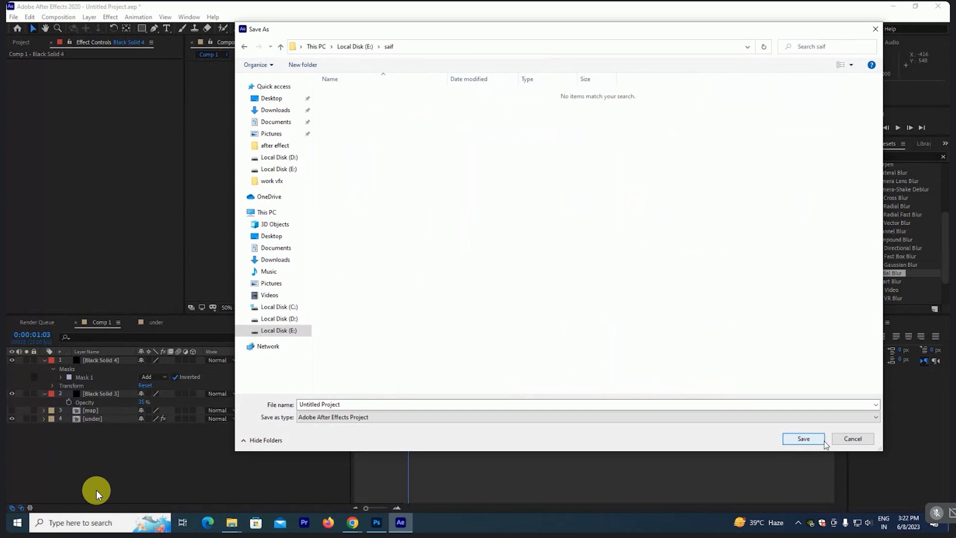
{"action": "left_click", "coordinate": [822, 441]}
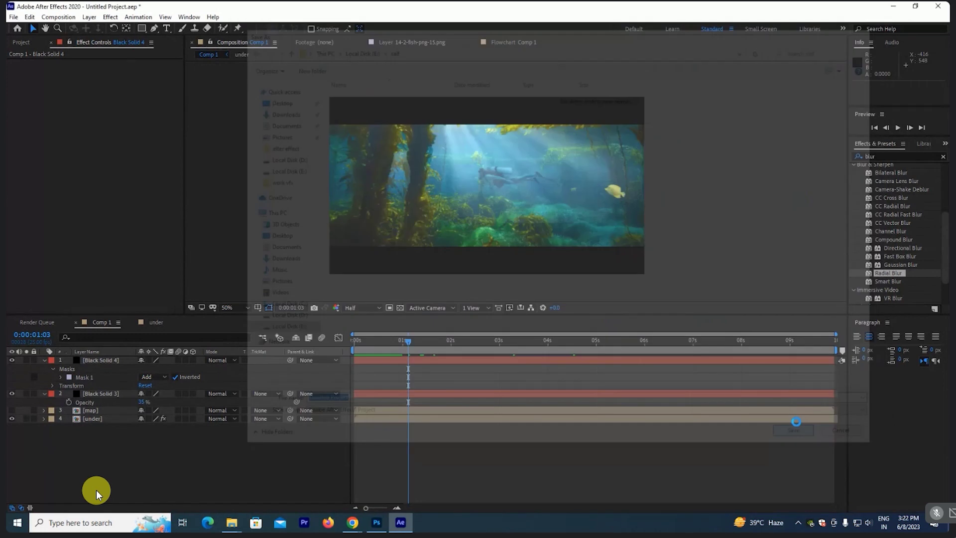
Step: Accept the collect settings and collect the files into a folder on Local Disk (E:)
{"action": "key", "text": "Return"}
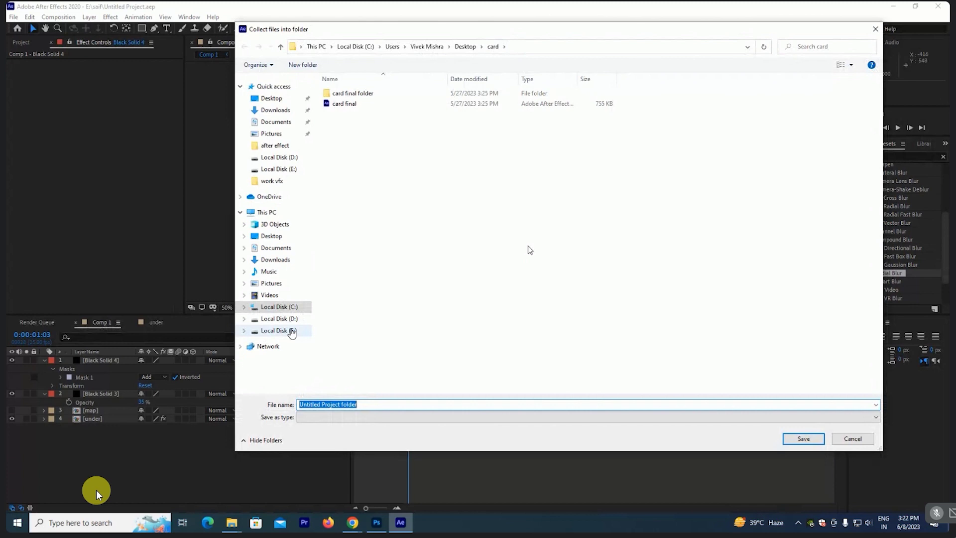
{"action": "left_click", "coordinate": [292, 331]}
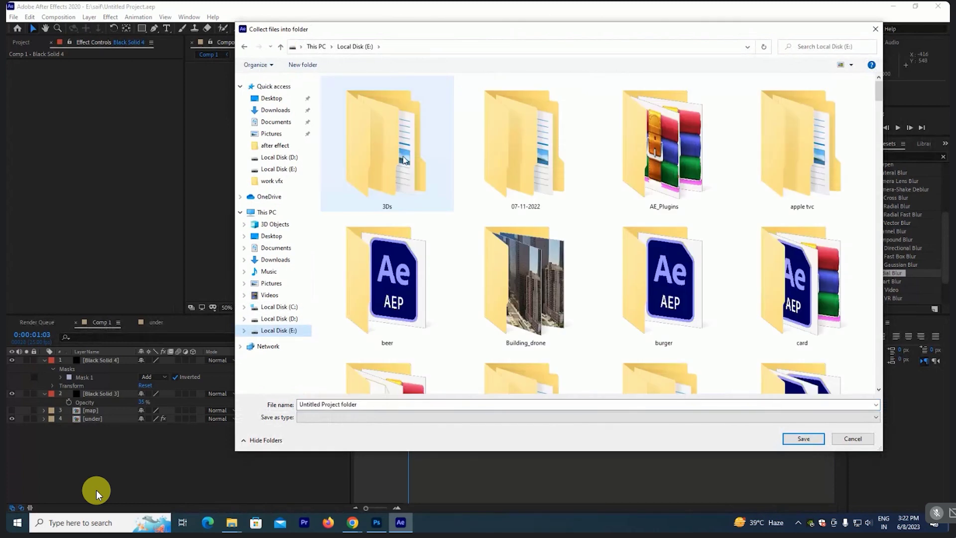
{"action": "left_click", "coordinate": [398, 153]}
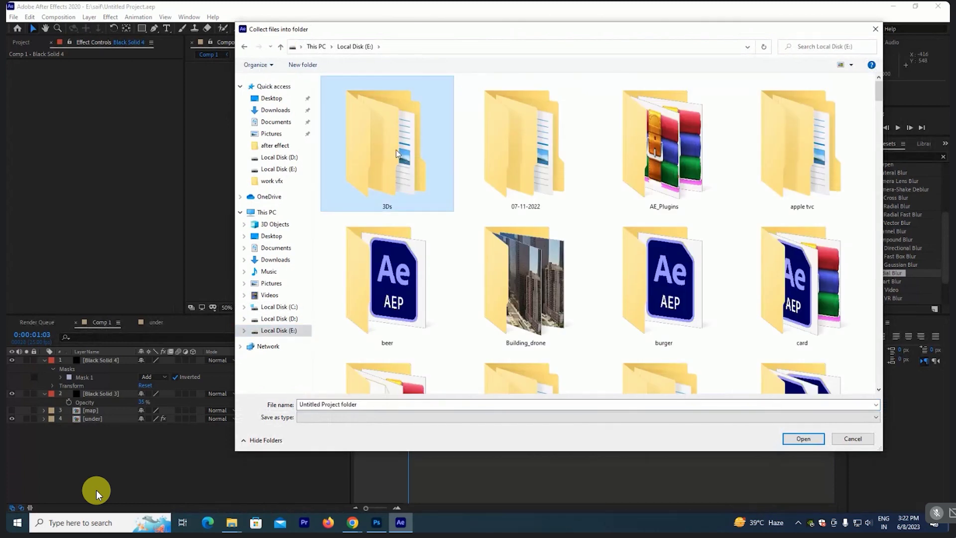
{"action": "double_click", "coordinate": [398, 153]}
{"action": "key", "text": "Return"}
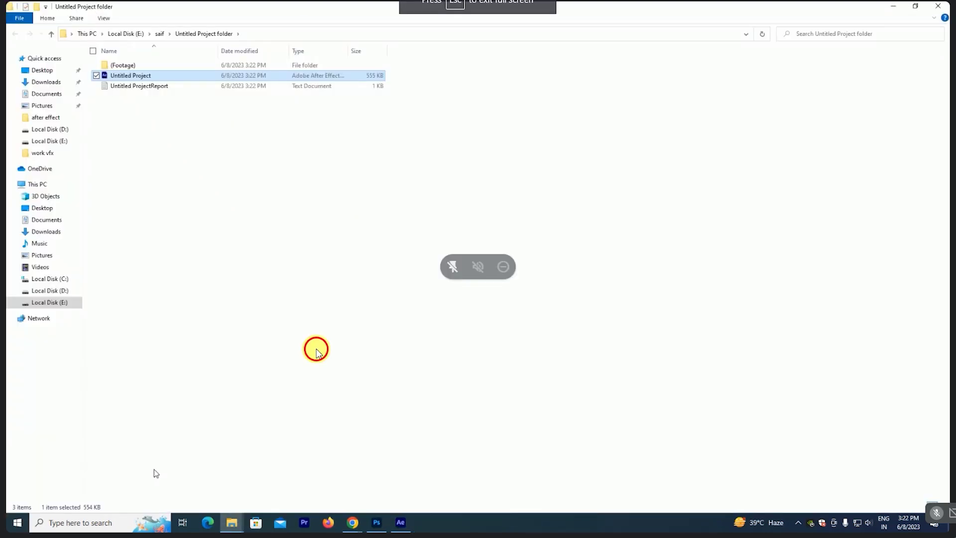
Step: Close the collected project folder's Explorer window and reveal the Windows desktop with Win+D
{"action": "key", "text": "Escape"}
{"action": "double_click", "coordinate": [319, 353]}
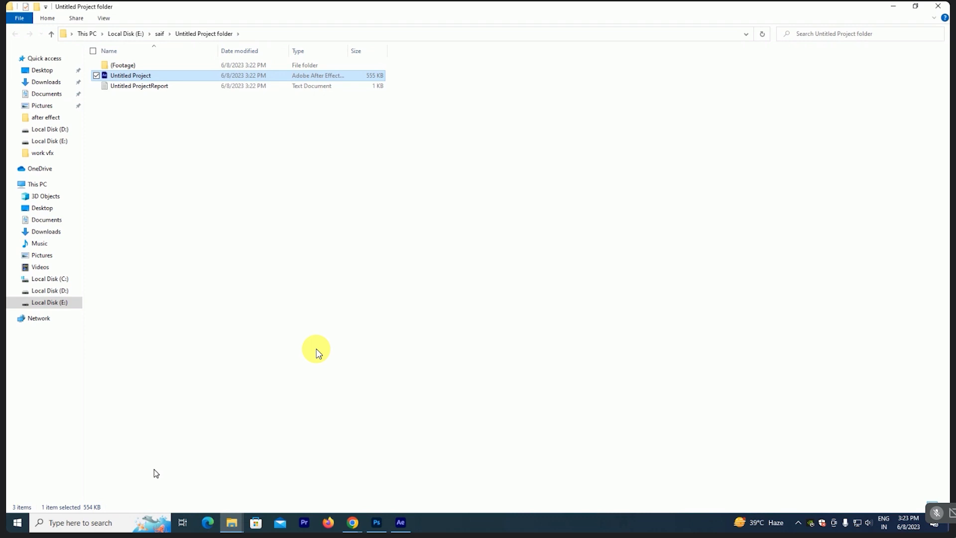
{"action": "left_click", "coordinate": [933, 8]}
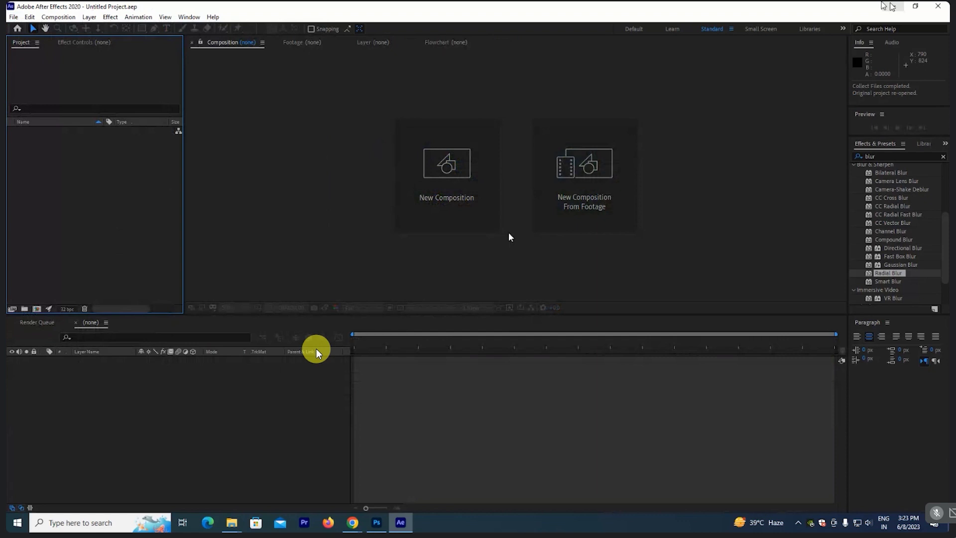
{"action": "key", "text": "super+d"}
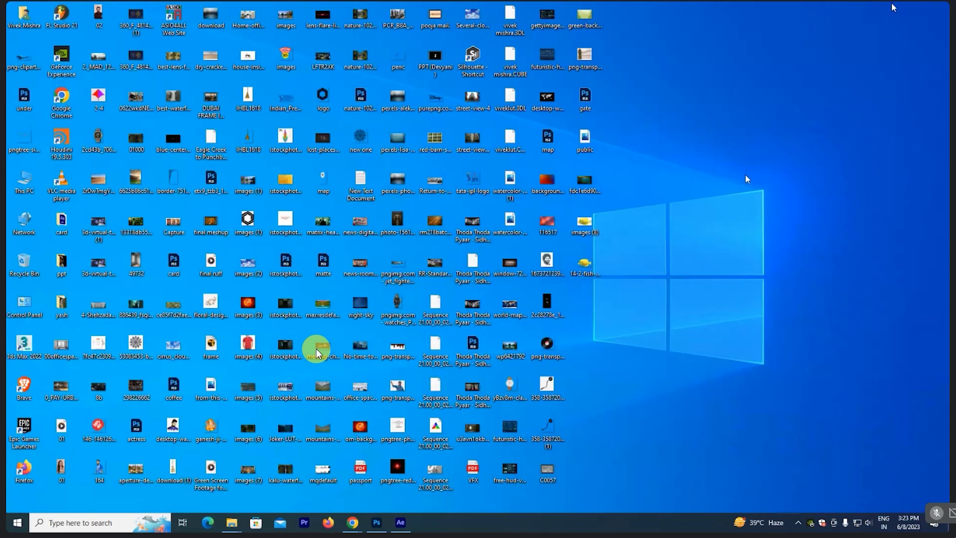